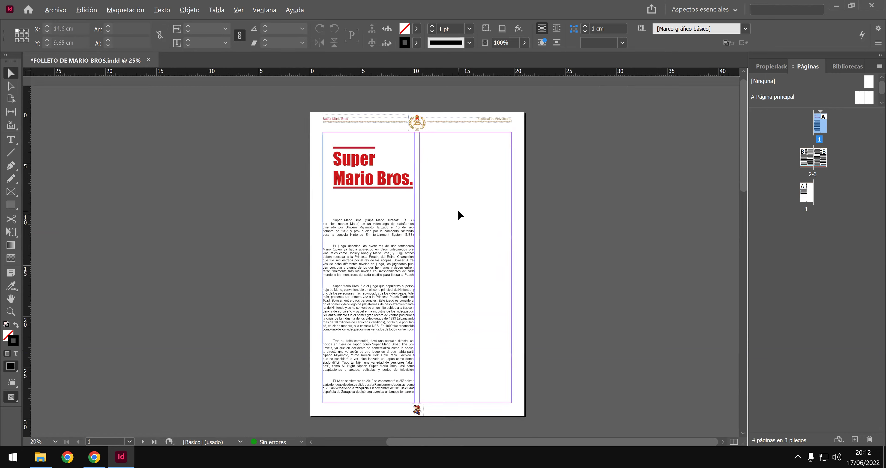
Examine the body text column and the empty second column on page 1 of the Mario Bros brochure.
scroll(458, 210, up, 3)
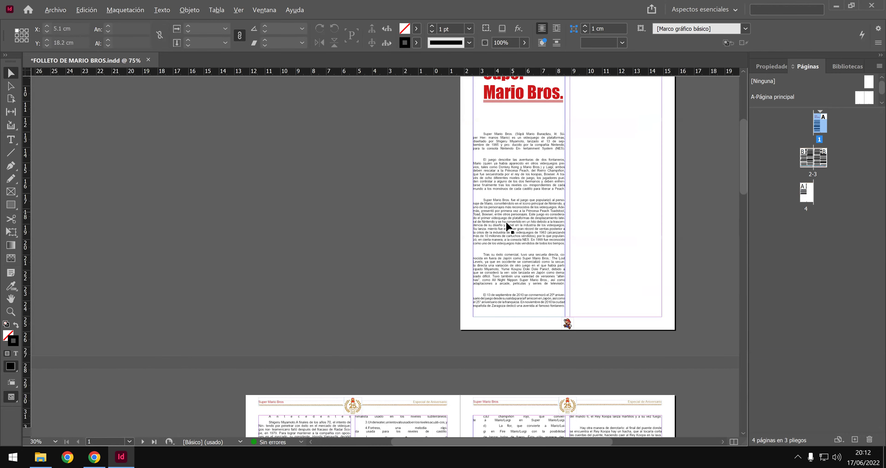
scroll(488, 235, up, 1)
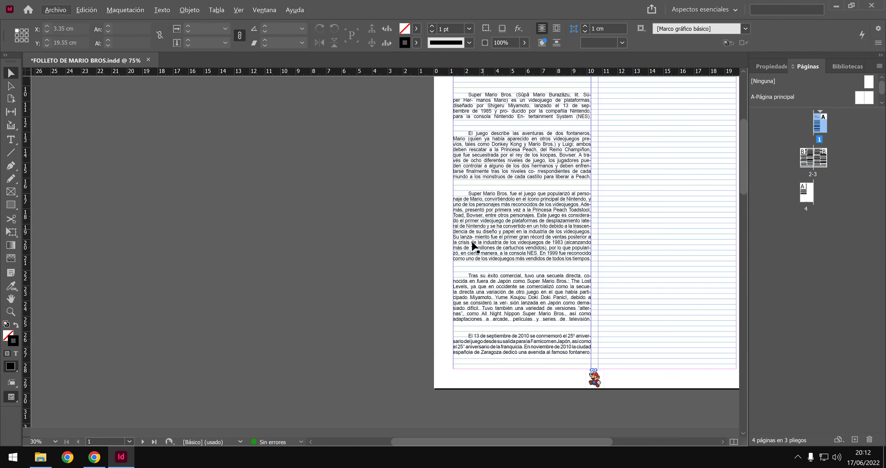
click(511, 211)
key(space)
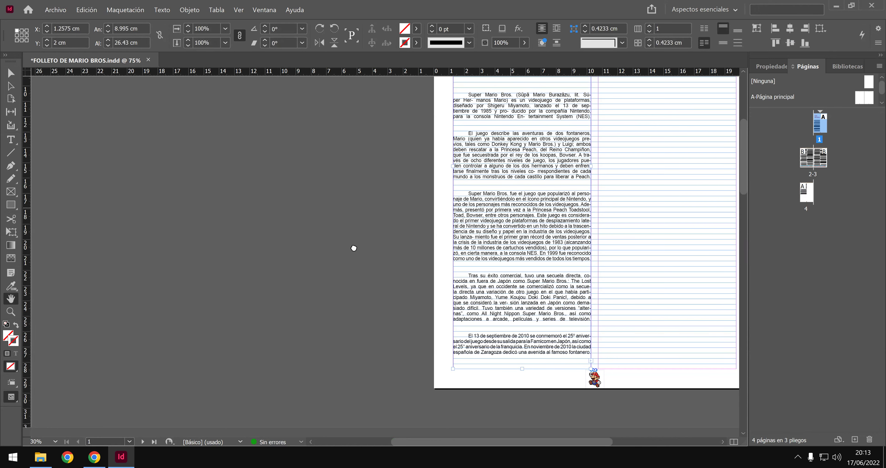
drag(397, 245, 344, 250)
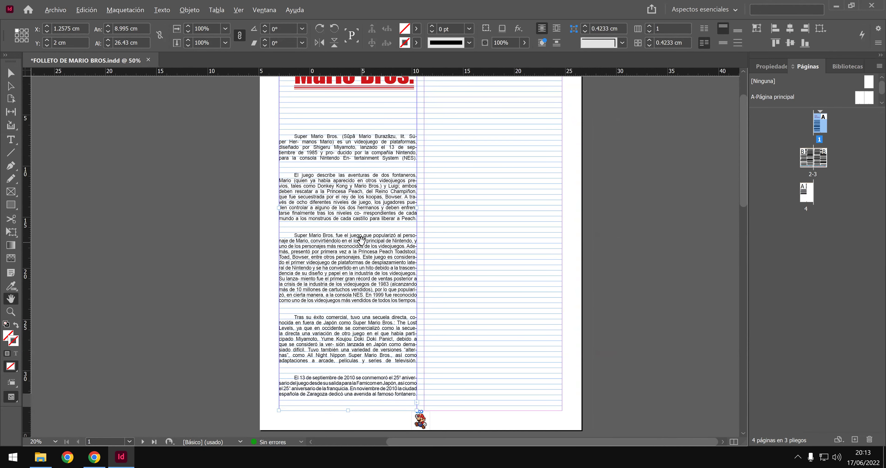
scroll(361, 241, down, 1)
scroll(418, 235, up, 2)
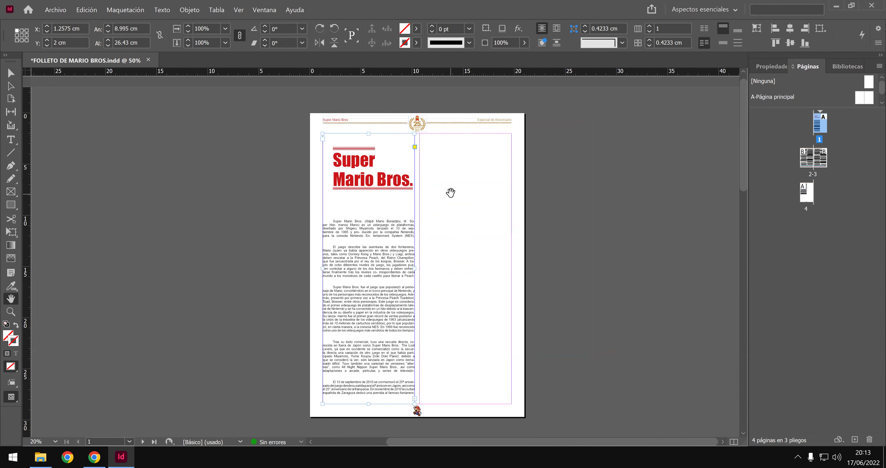
key(v)
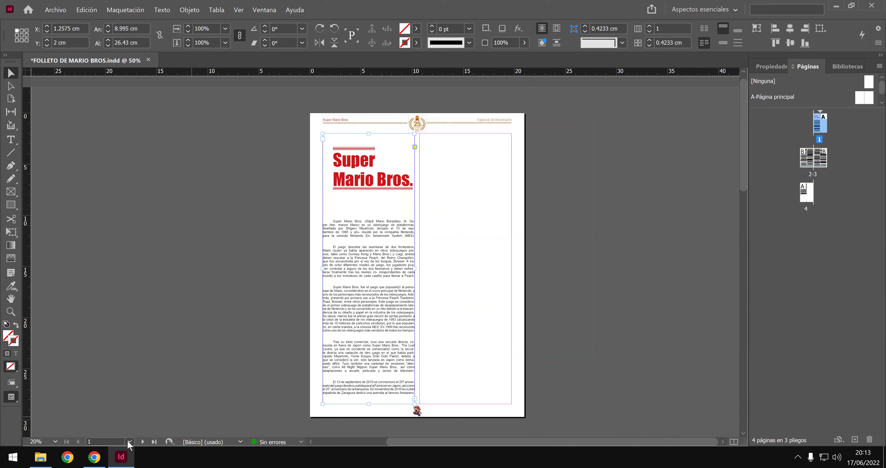
Switch to File Explorer and inspect the contents of the CLASE_14 and CLASE_13 folders in DISEÑO Y DIAGRAMACIÓN.
mouse_move(95, 448)
click(204, 350)
click(45, 458)
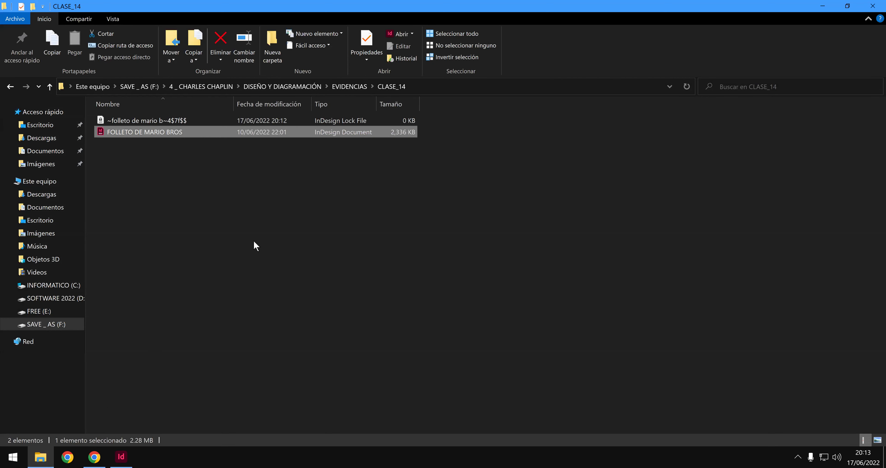
click(345, 93)
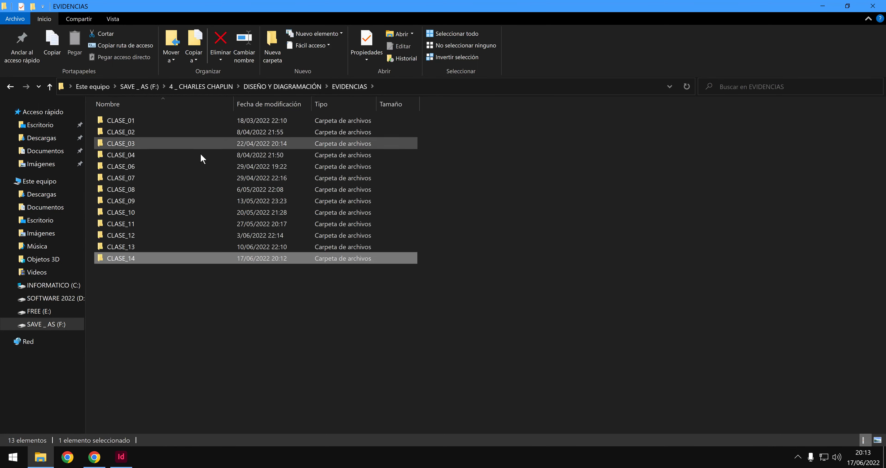
click(306, 84)
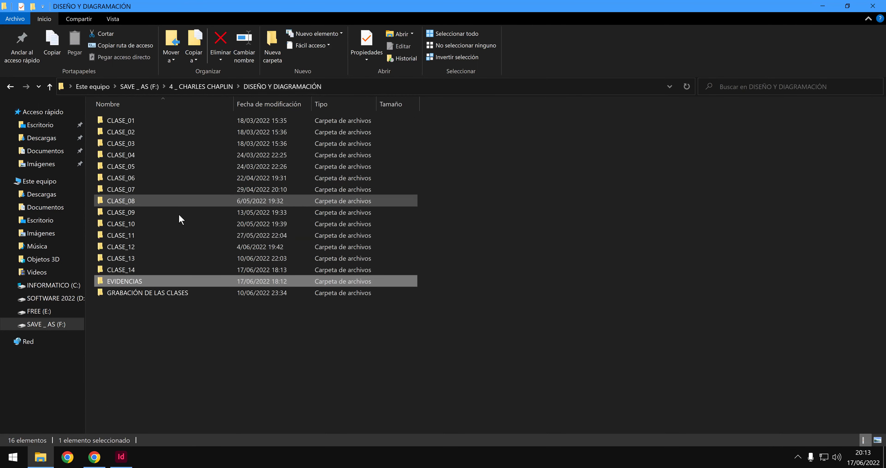
double_click(143, 265)
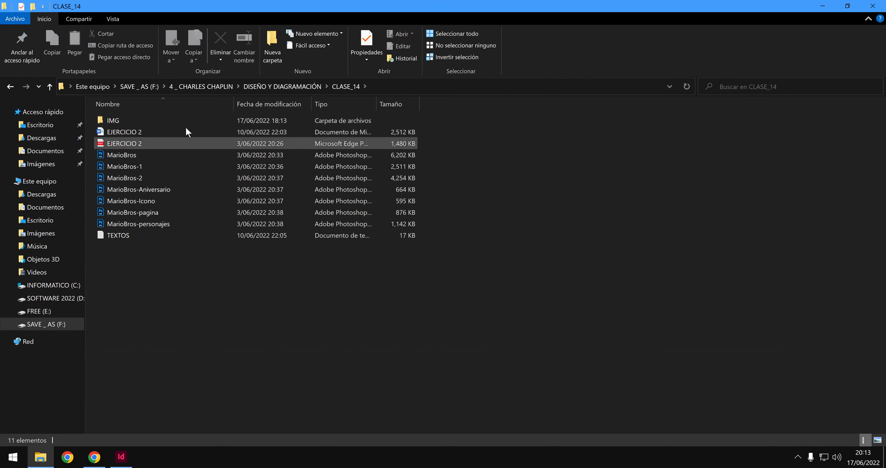
click(292, 85)
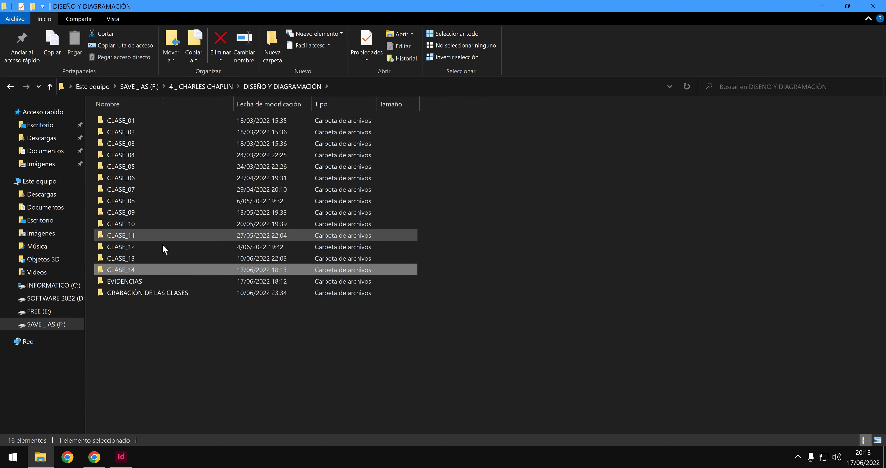
double_click(135, 270)
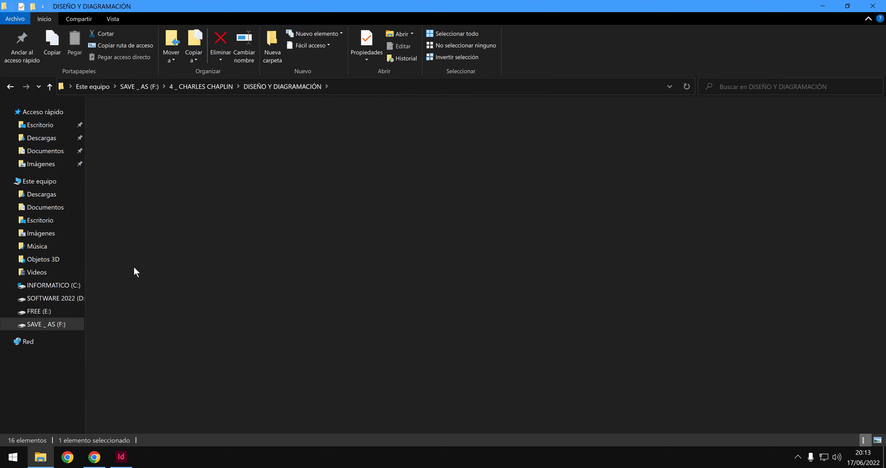
click(279, 87)
double_click(148, 258)
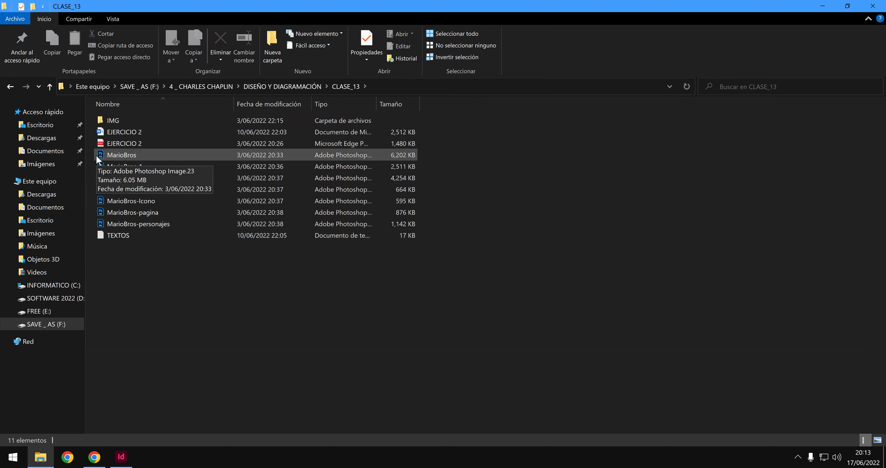
click(283, 87)
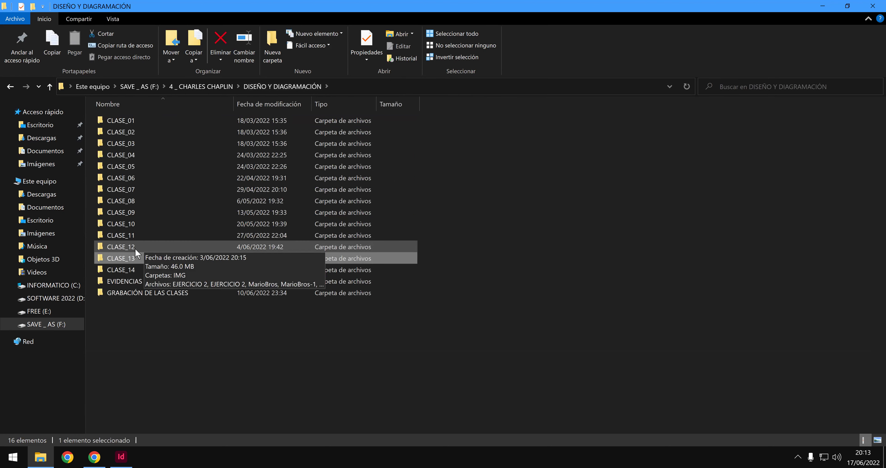
Check the files stored in the CLASE_13 and CLASE_14 subfolders of the EVIDENCIAS folder.
click(130, 270)
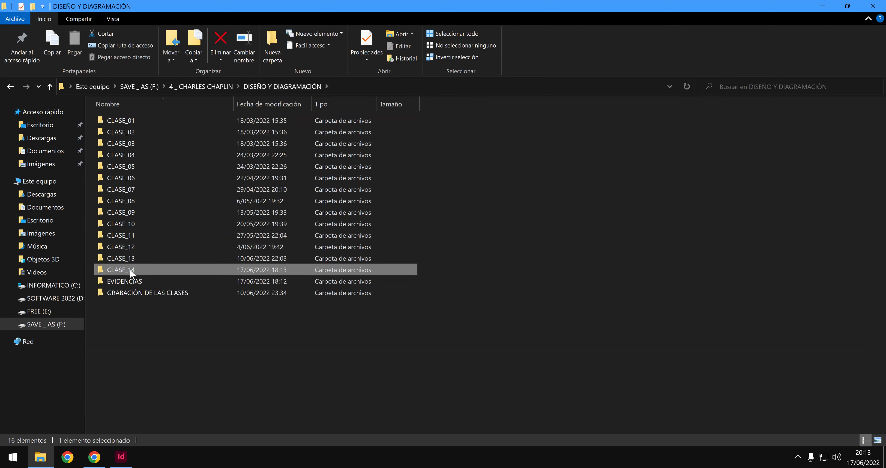
click(130, 281)
double_click(130, 281)
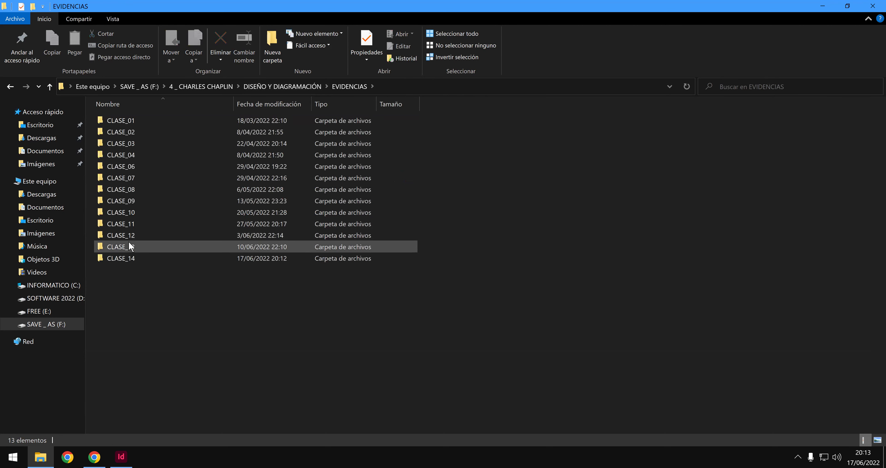
double_click(130, 250)
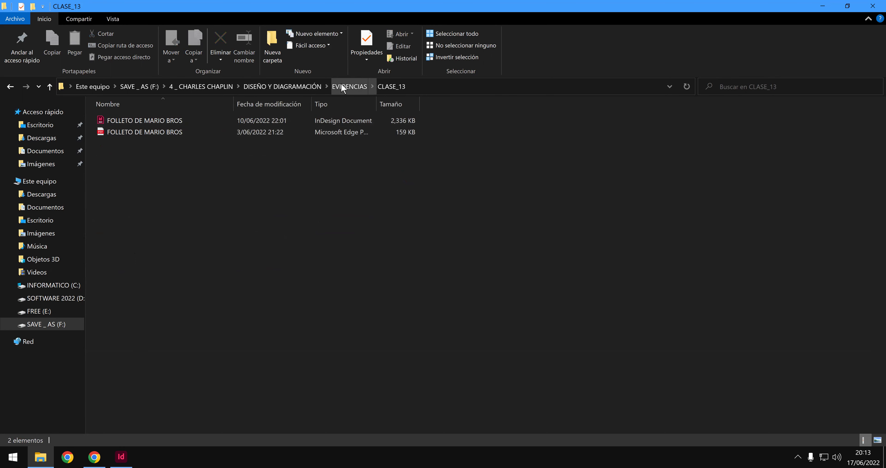
click(348, 86)
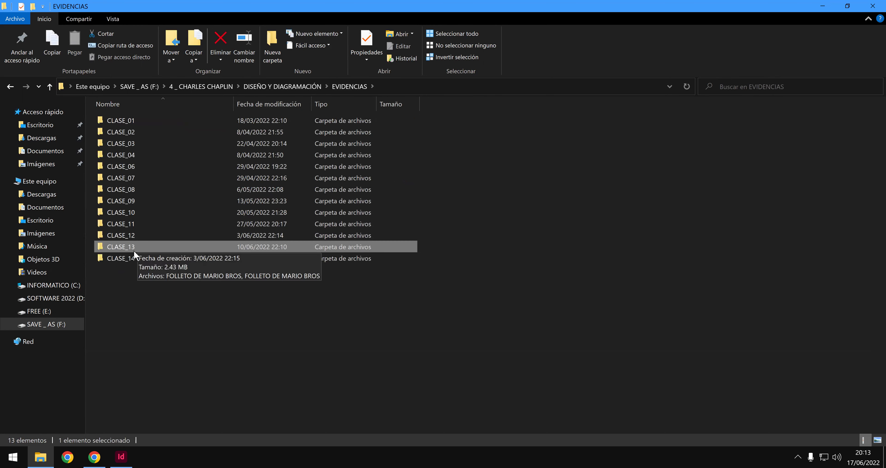
double_click(134, 254)
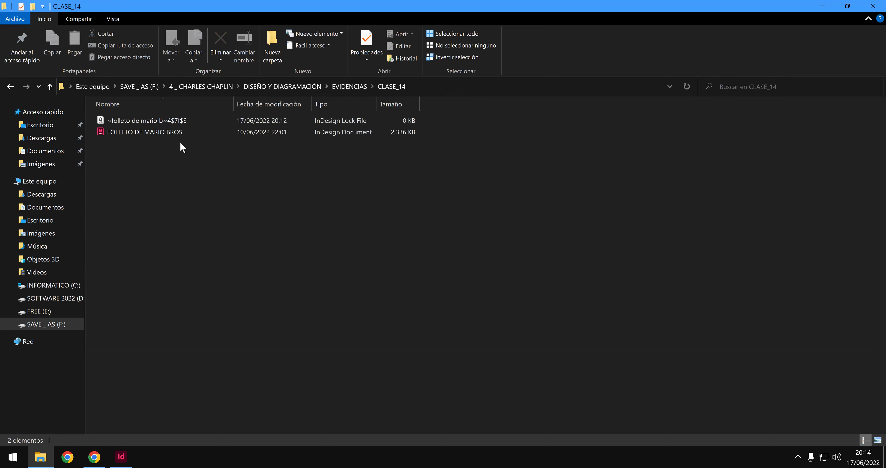
Open the EJERCICIO 2 PDF from the CLASE_13 folder in DISEÑO Y DIAGRAMACIÓN and review the layout of its first page.
click(346, 87)
click(293, 86)
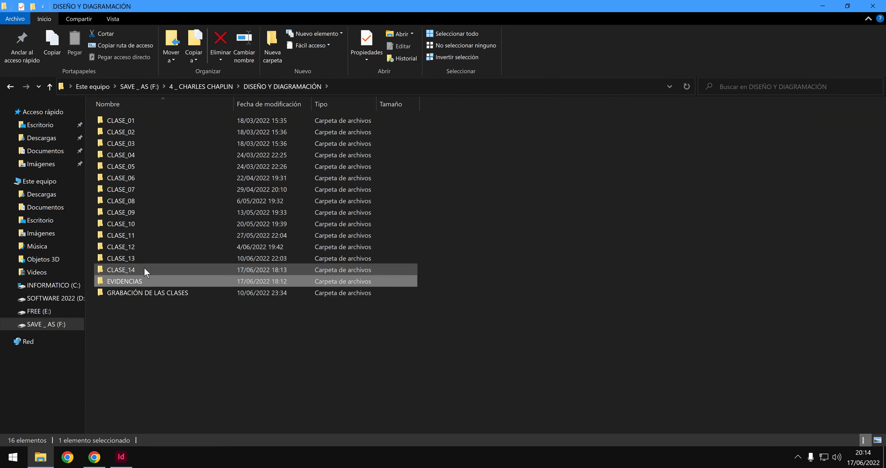
click(135, 261)
double_click(135, 260)
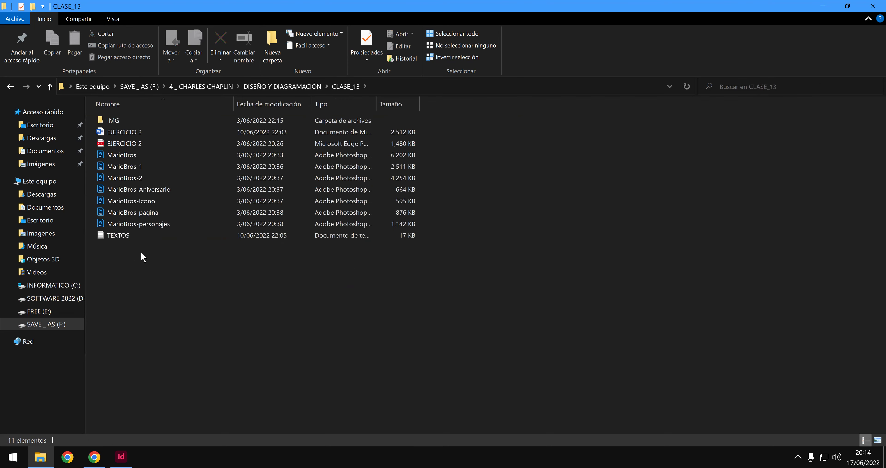
double_click(167, 143)
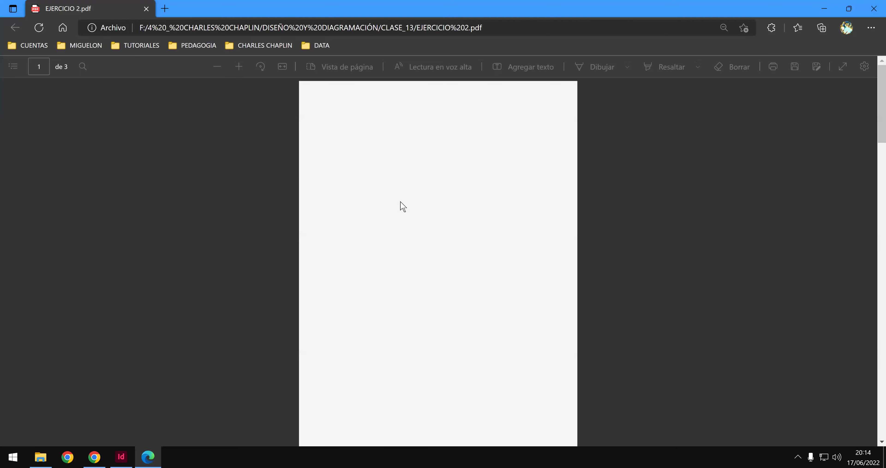
scroll(437, 234, down, 3)
scroll(436, 234, up, 3)
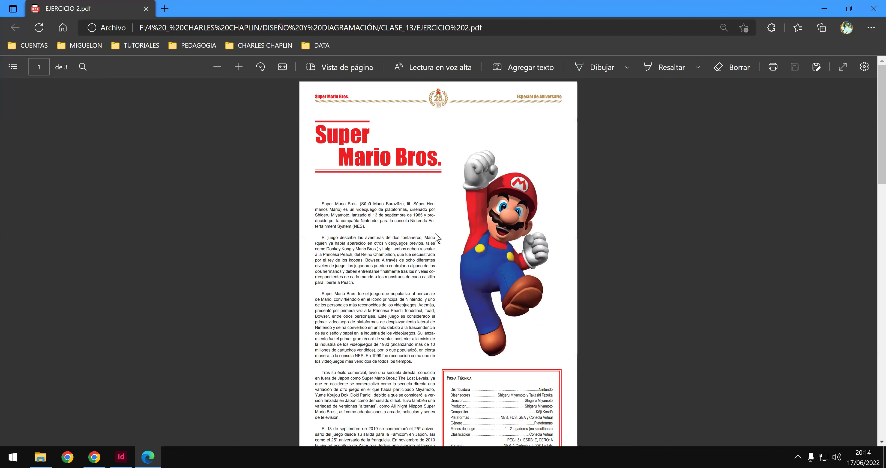
scroll(436, 238, down, 2)
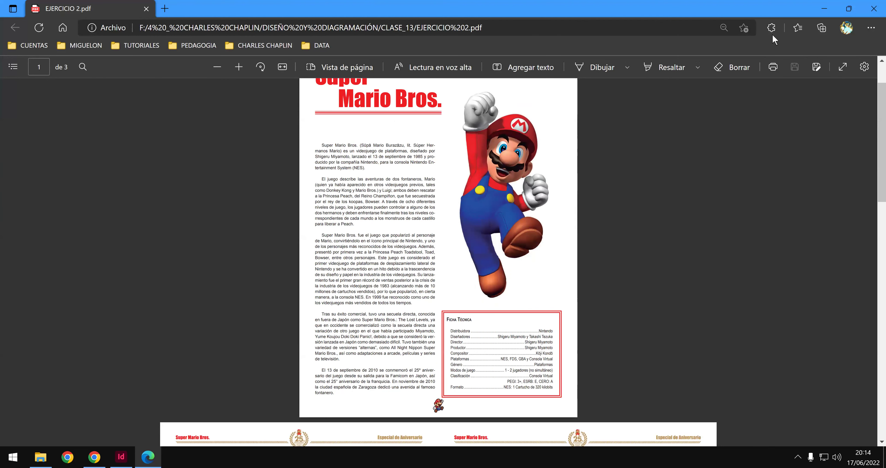
click(826, 9)
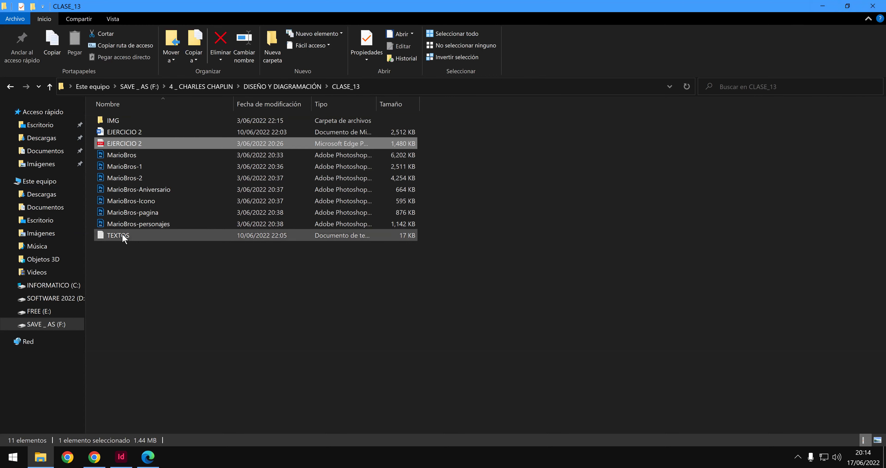
Open the CLASE_14 folder in DISEÑO Y DIAGRAMACIÓN and close the EJERCICIO 2 PDF.
click(289, 86)
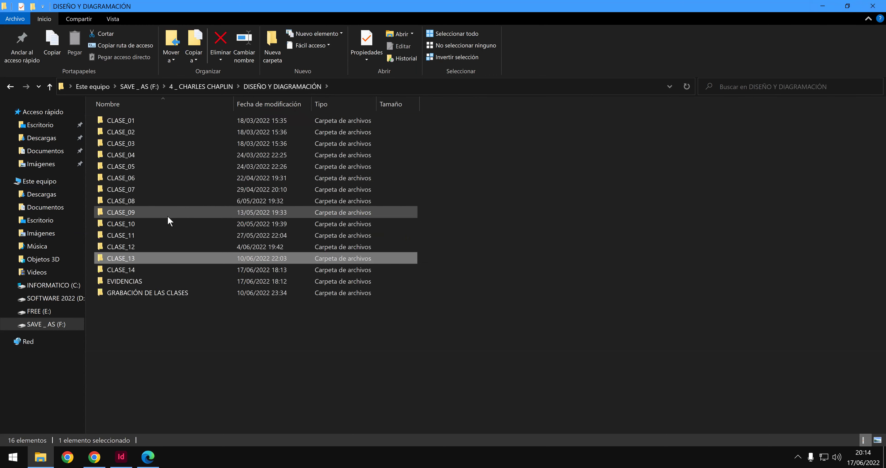
double_click(139, 268)
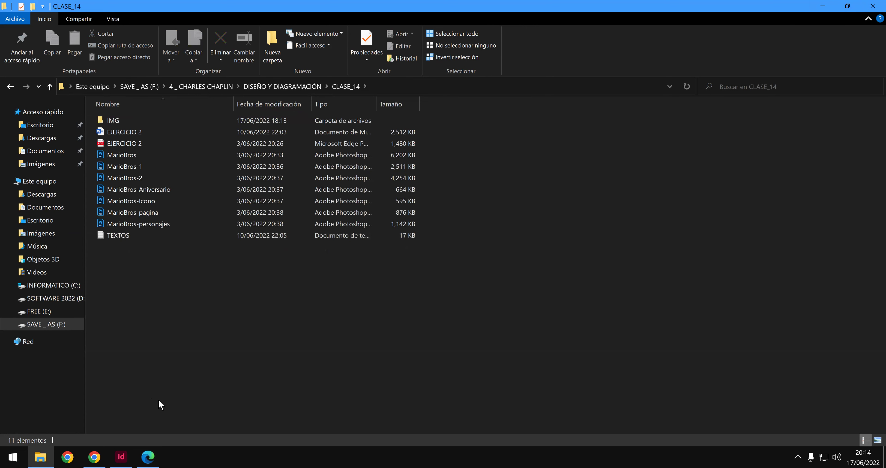
mouse_move(150, 456)
click(173, 381)
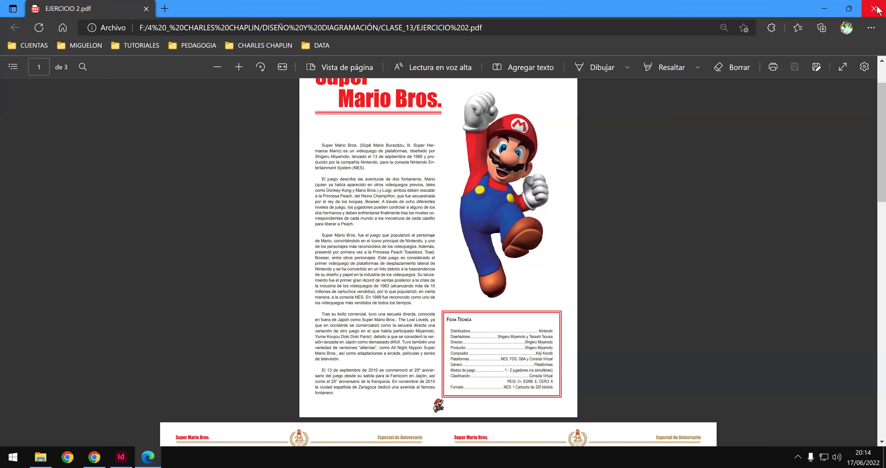
click(876, 6)
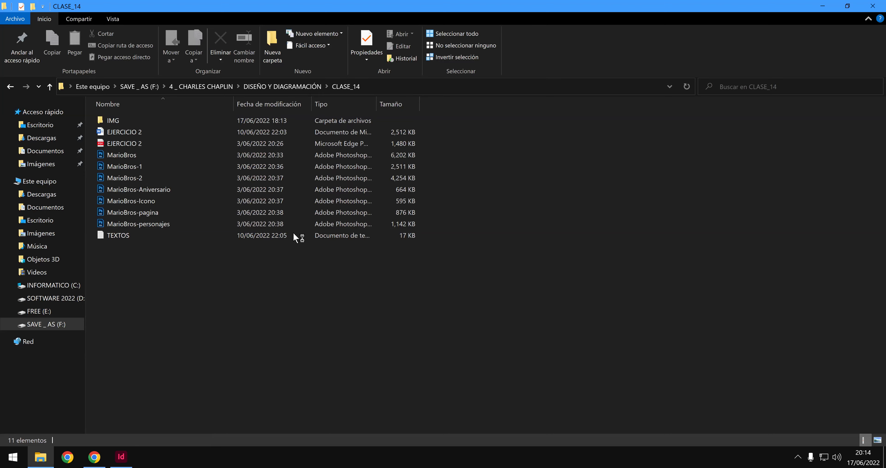
Copy the Ficha Técnica block from the end of the TEXTOS file and return to the brochure in InDesign.
double_click(139, 235)
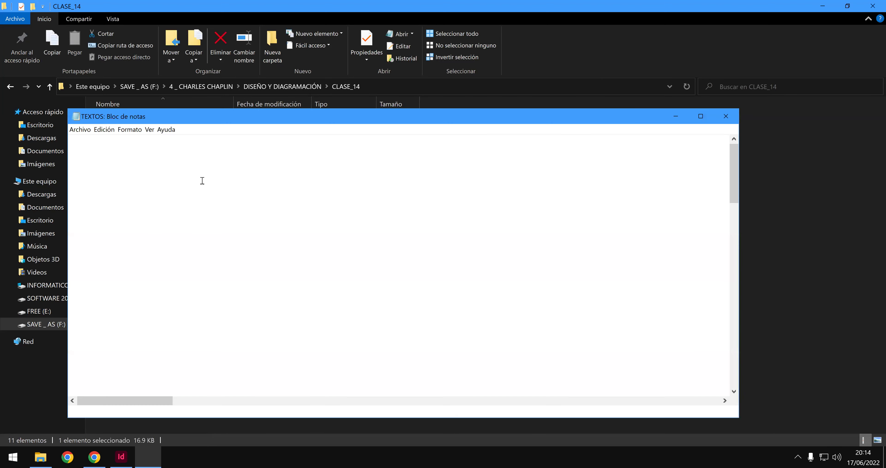
double_click(329, 123)
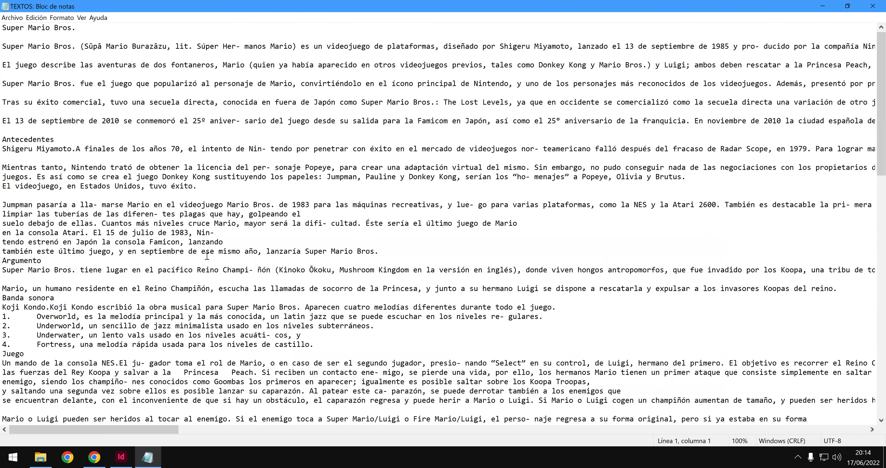
key(ctrl+End)
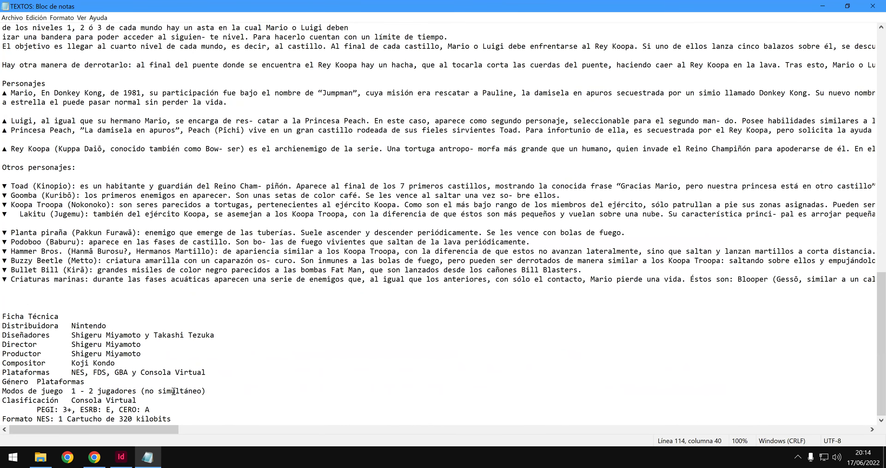
drag(8, 348, 5, 317)
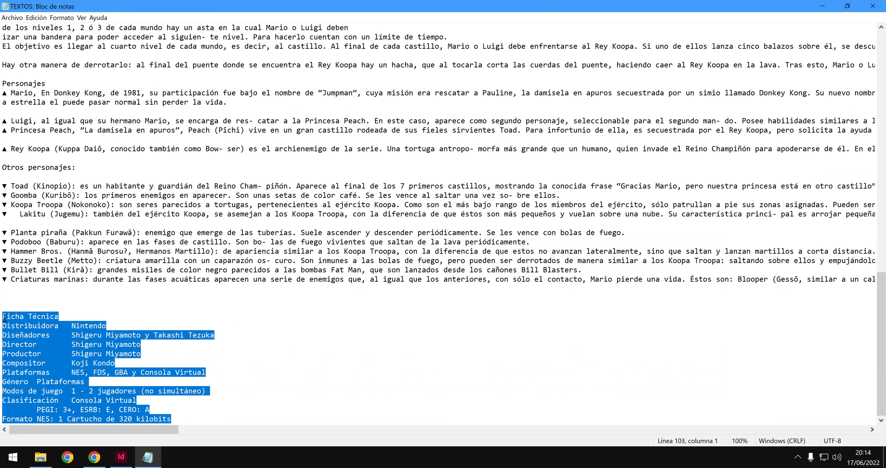
right_click(61, 338)
click(113, 237)
click(822, 6)
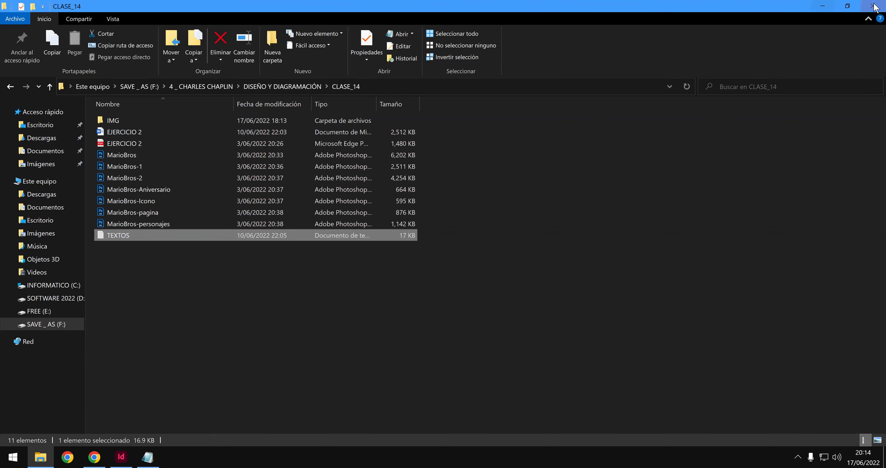
click(823, 5)
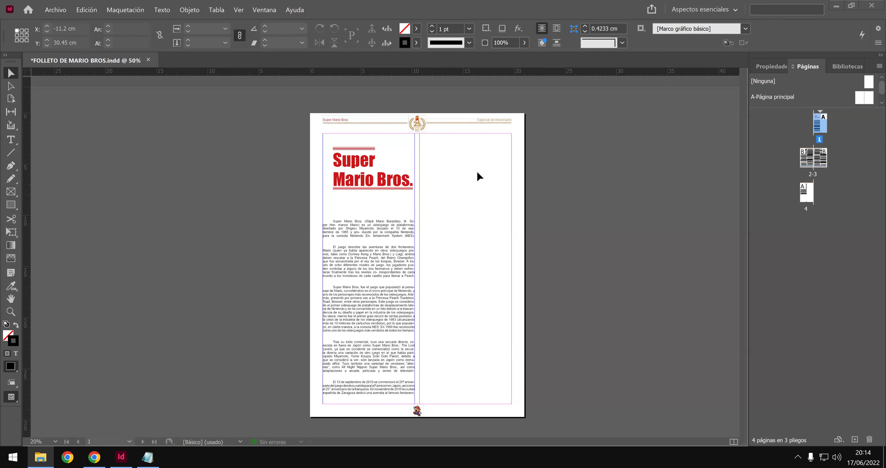
Draw a text frame across the lower part of page 1's second column and paste the Ficha Técnica text into it.
click(11, 142)
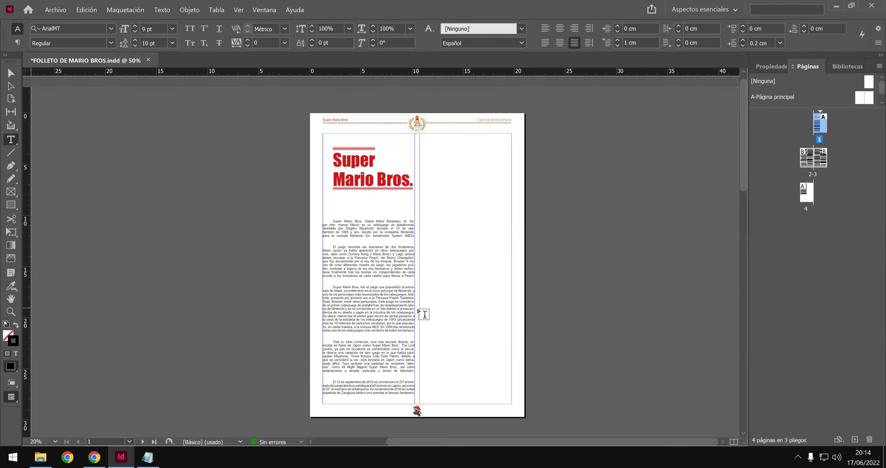
drag(419, 310, 512, 400)
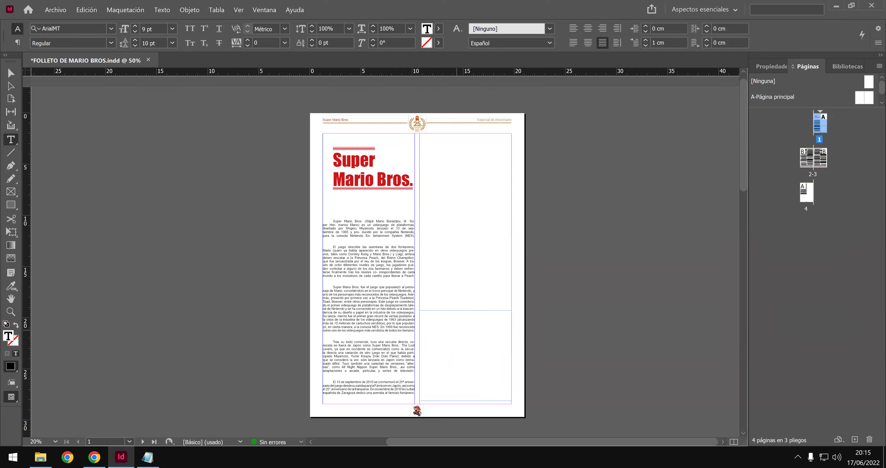
key(ctrl+v)
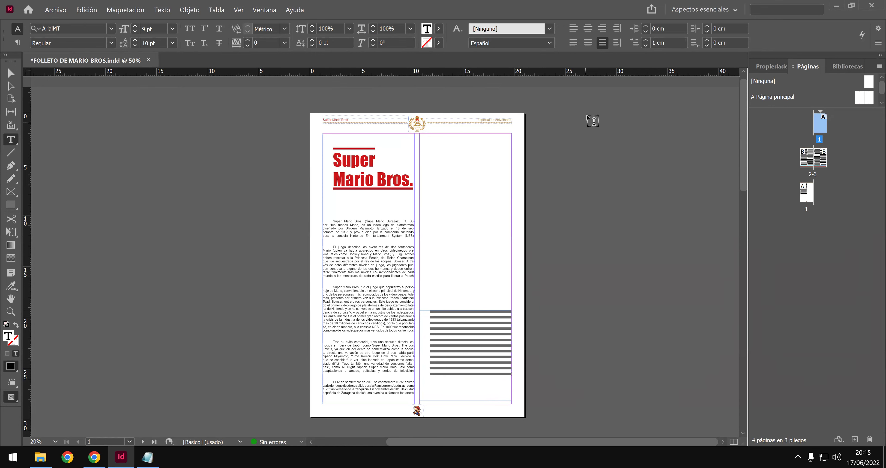
Set the first-line indent of all the Ficha Técnica lines to 0 cm.
click(645, 41)
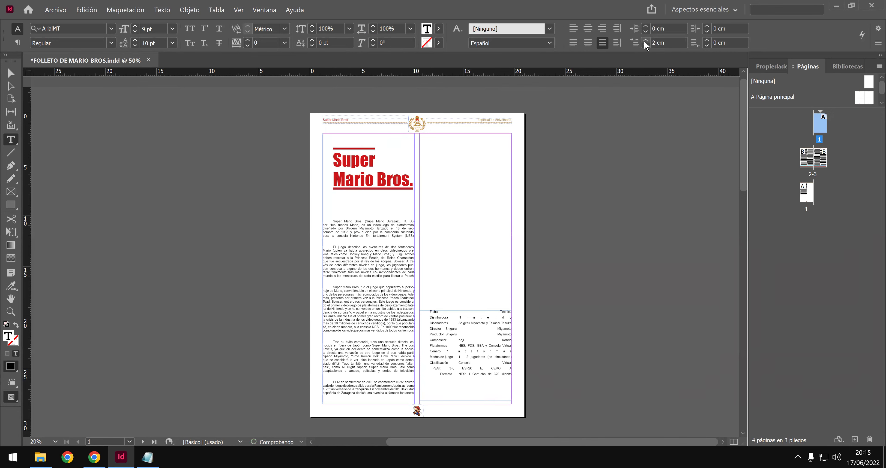
click(646, 46)
click(646, 46)
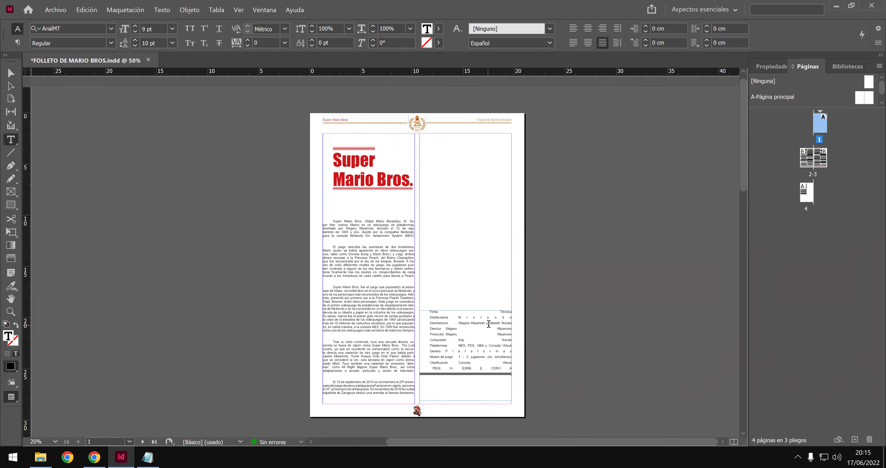
scroll(488, 329, up, 2)
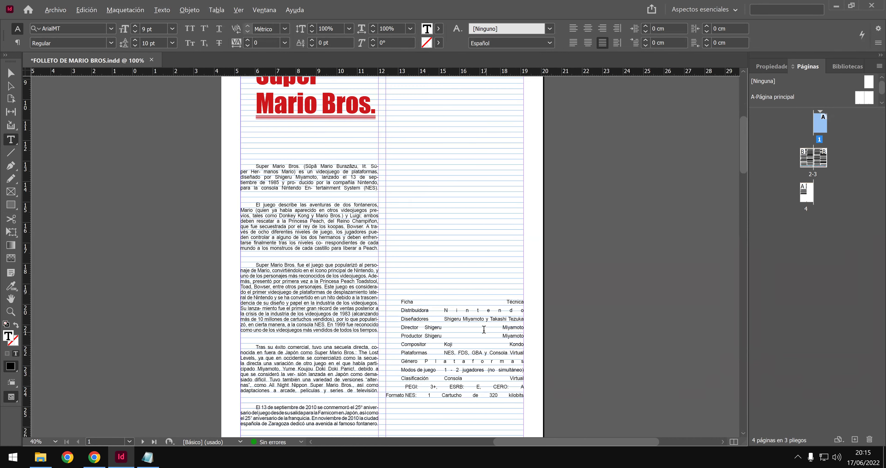
scroll(484, 329, up, 2)
drag(534, 356, 366, 232)
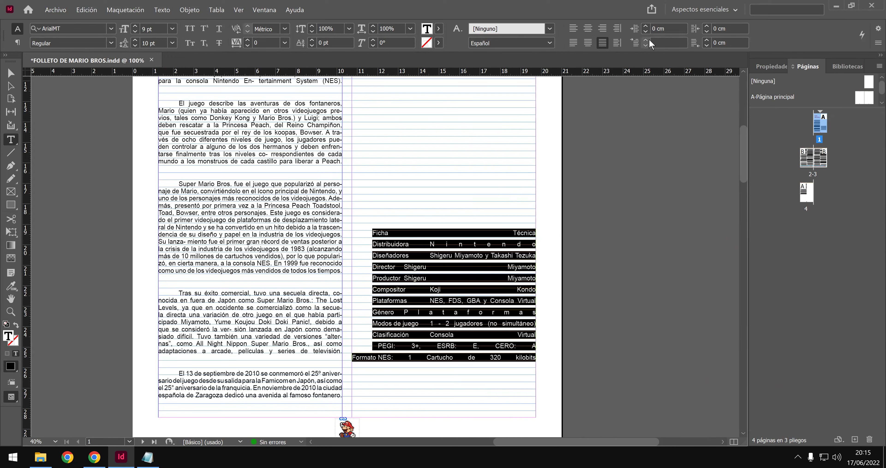
click(665, 41)
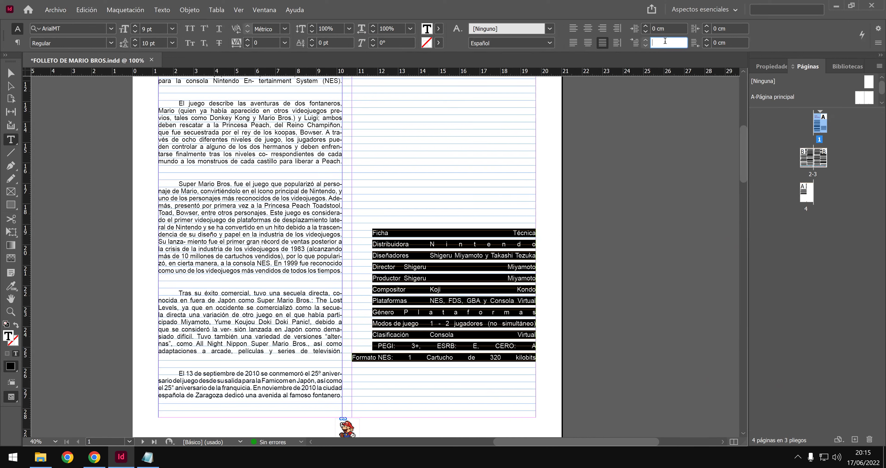
key(Return)
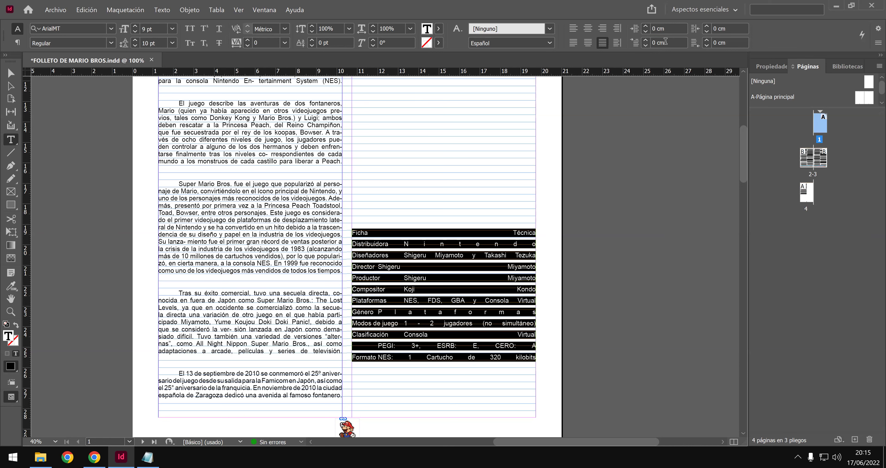
Justify all the Ficha Técnica text with the last line aligned left.
click(438, 199)
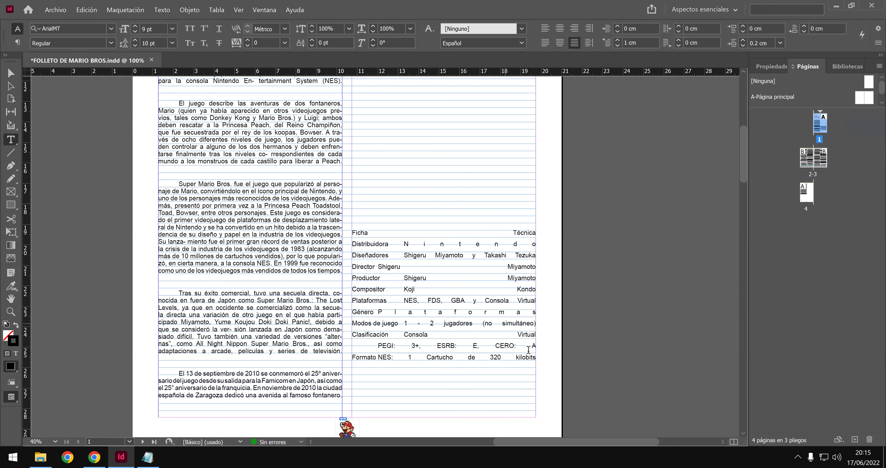
click(534, 358)
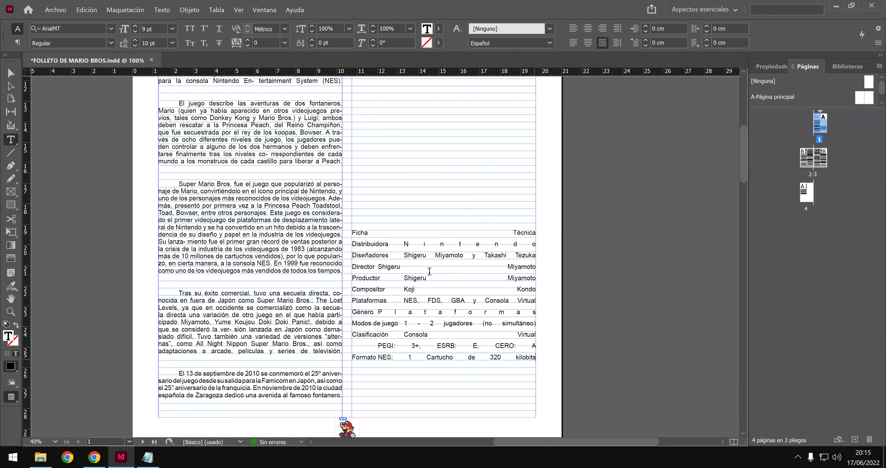
key(ctrl+a)
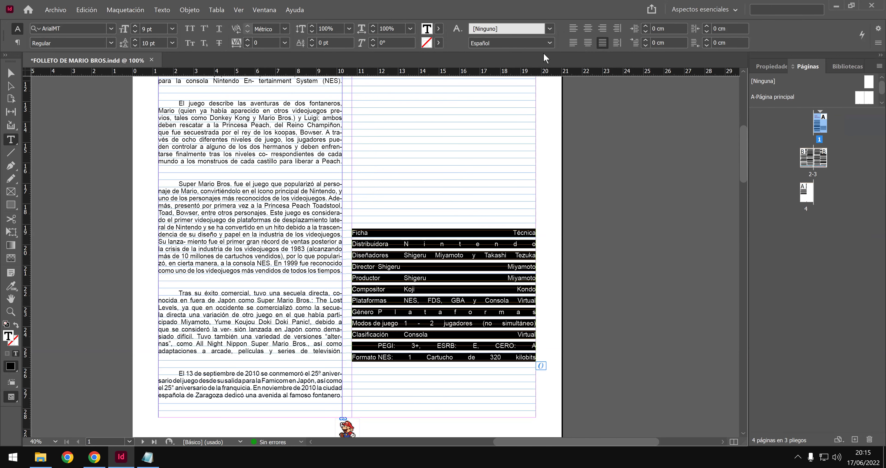
click(574, 43)
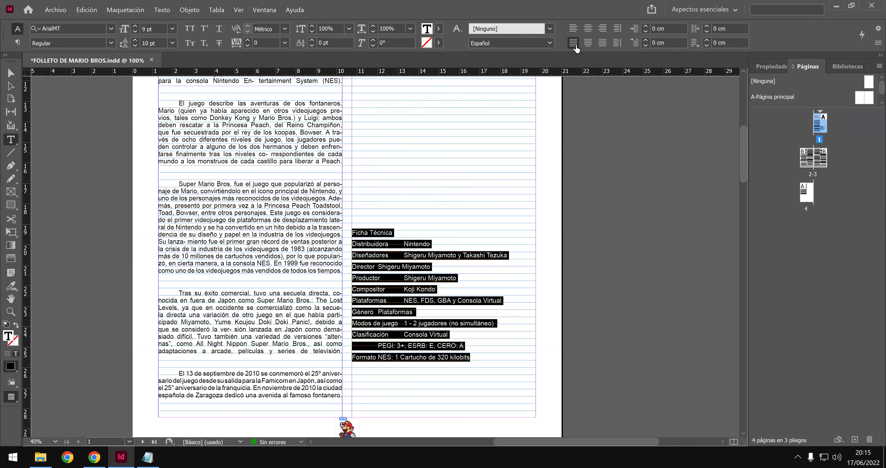
Shorten the Ficha Técnica frame to about 7.96 cm high and move it up to a Y position of about 17.88 cm.
click(10, 73)
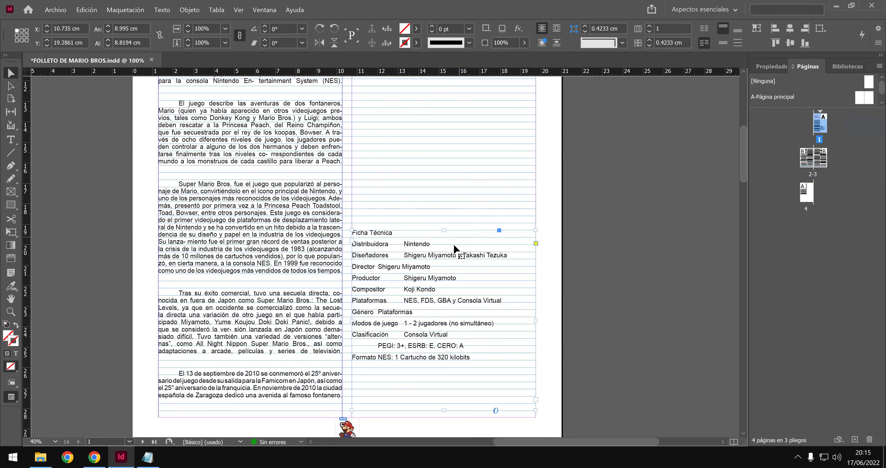
scroll(456, 247, down, 3)
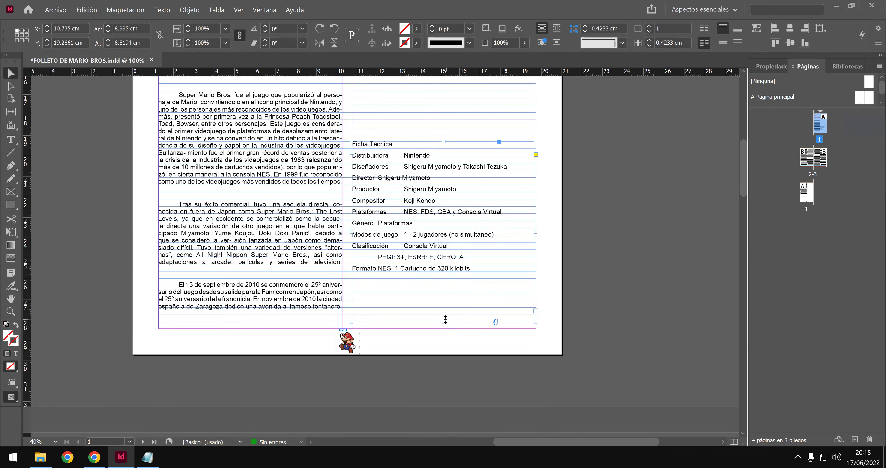
drag(444, 321, 445, 304)
scroll(448, 241, up, 1)
drag(449, 241, 449, 191)
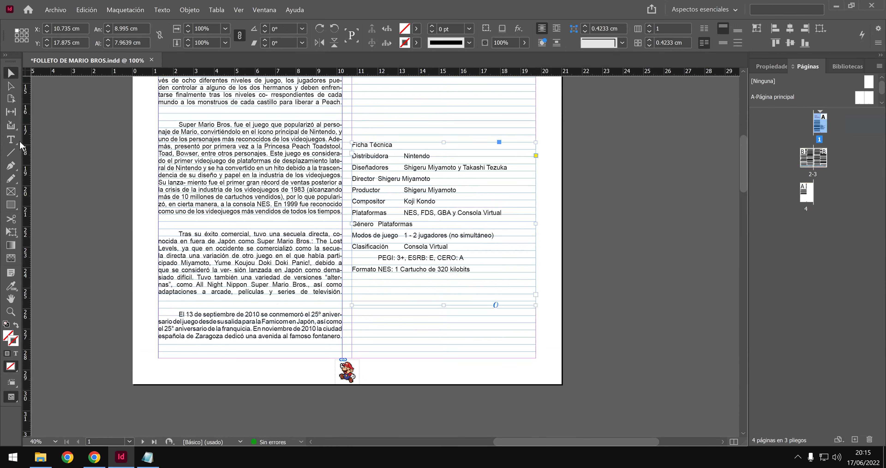
Set the leading of the Ficha Técnica text to 12 pt and select the whole block again.
click(11, 139)
drag(474, 265, 349, 133)
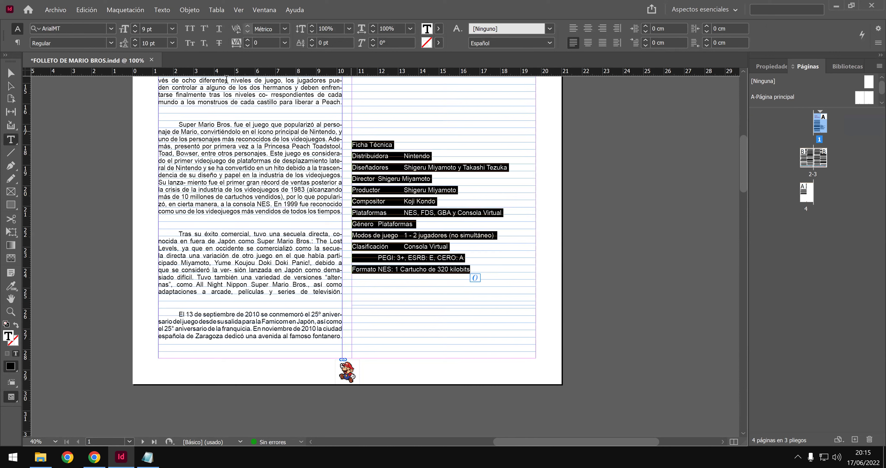
click(172, 43)
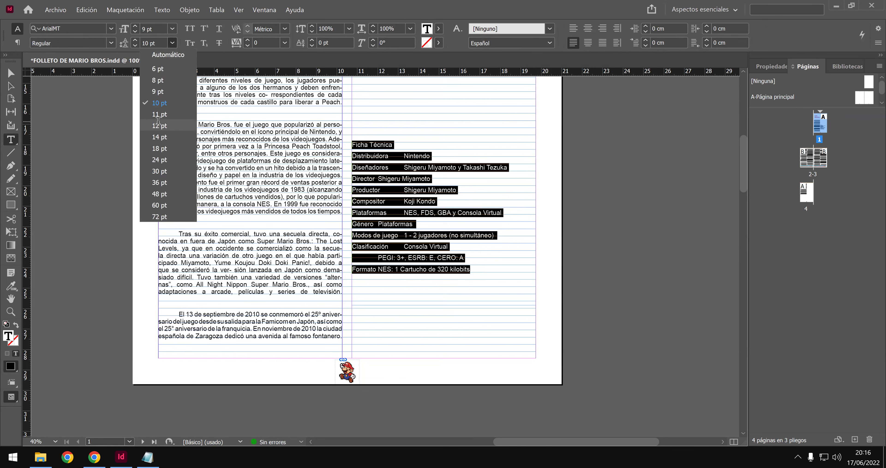
key(Return)
click(463, 157)
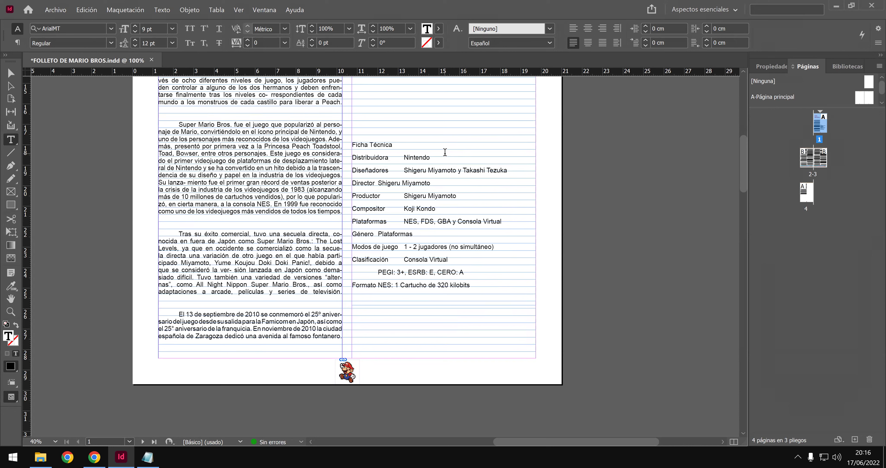
click(445, 152)
drag(485, 288, 359, 118)
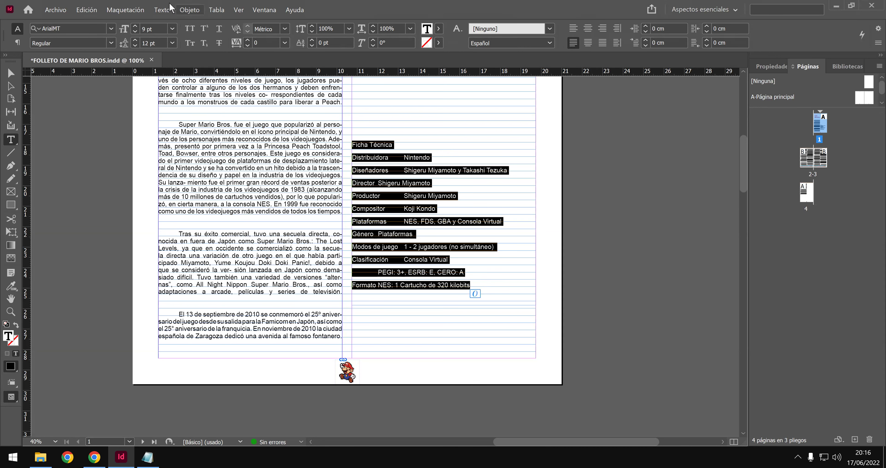
click(171, 10)
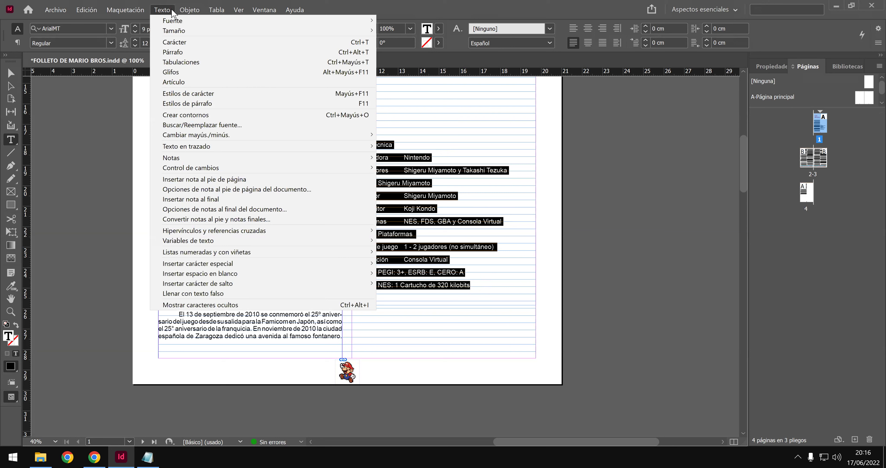
click(211, 42)
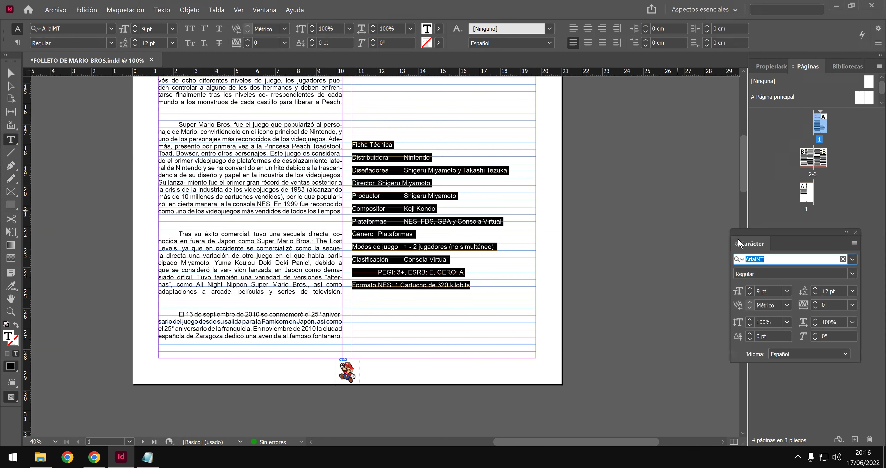
drag(757, 233, 633, 120)
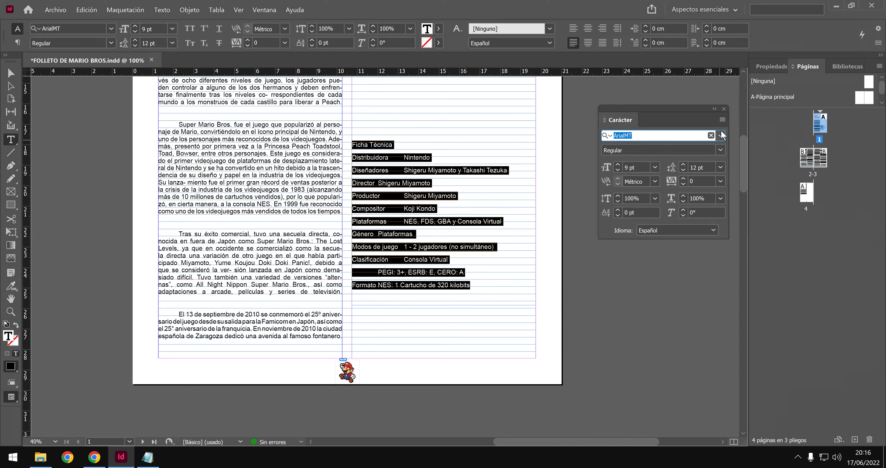
drag(671, 112, 670, 164)
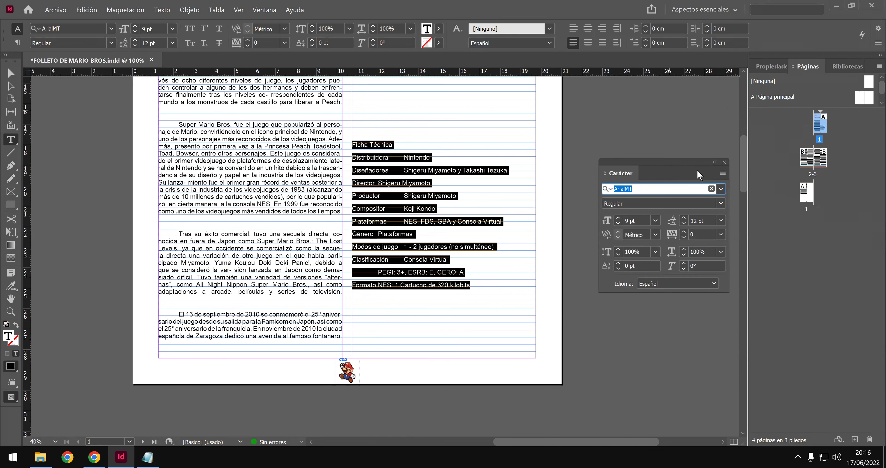
click(723, 172)
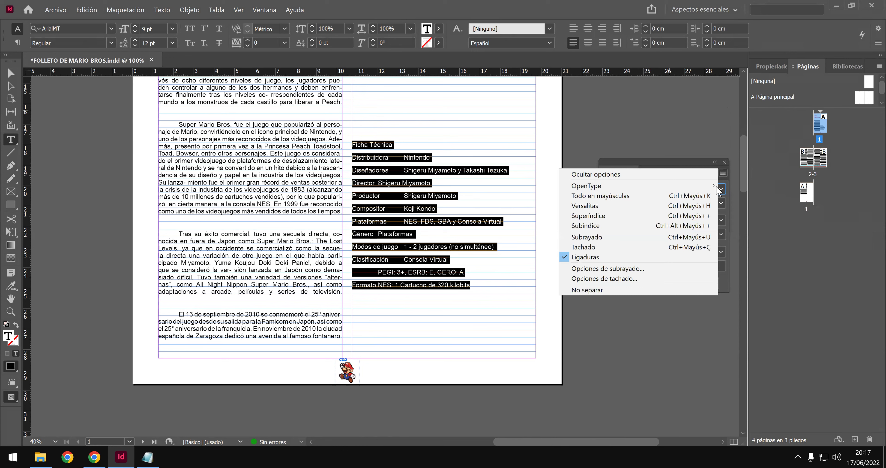
click(678, 265)
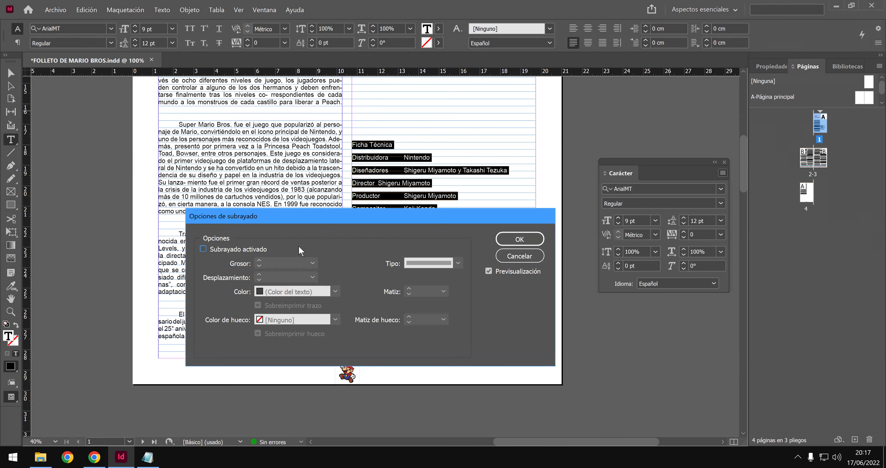
click(533, 256)
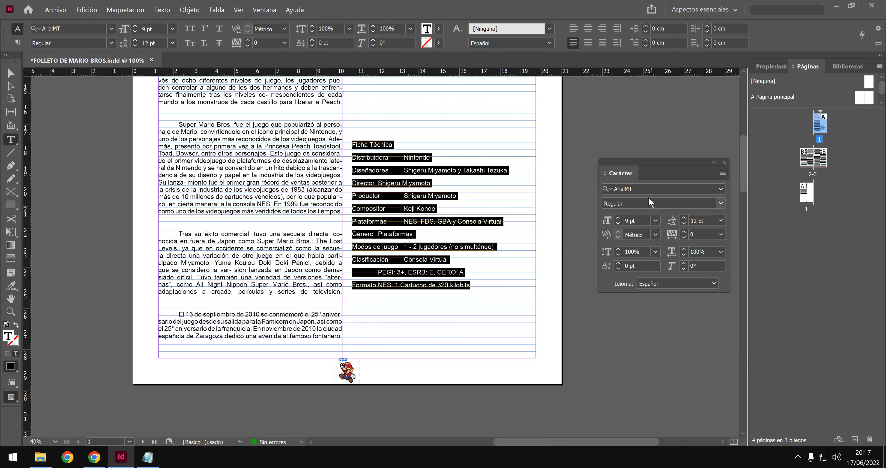
click(724, 162)
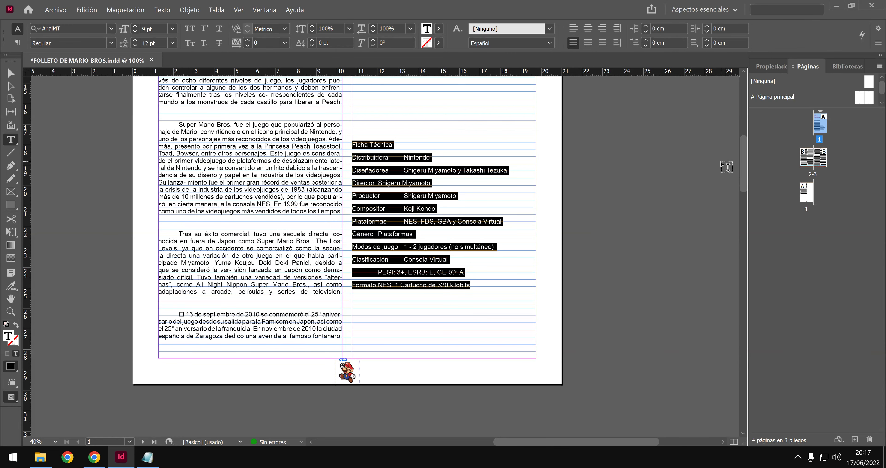
Set the left indent of the selected Ficha Técnica lines to 0.3 cm with the tab ruler.
click(161, 11)
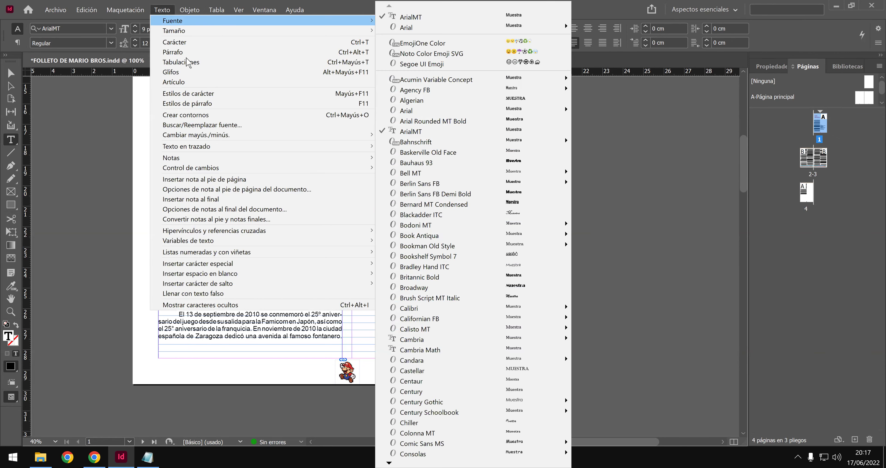
click(185, 62)
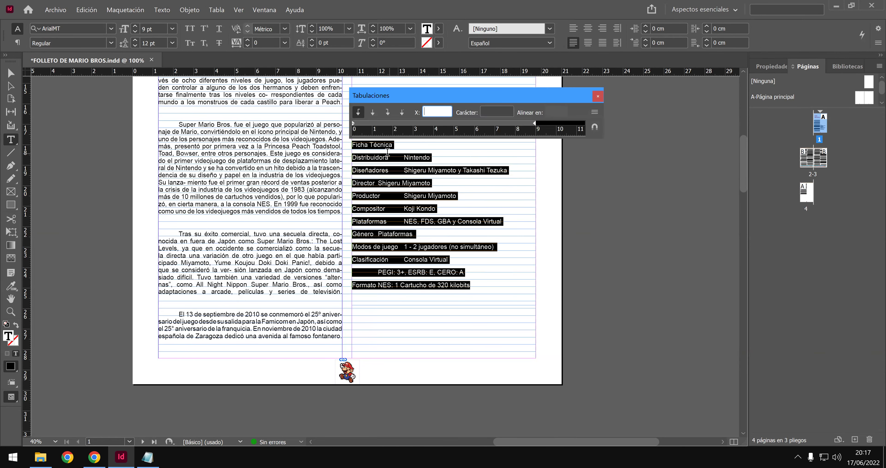
click(353, 124)
drag(354, 123, 359, 125)
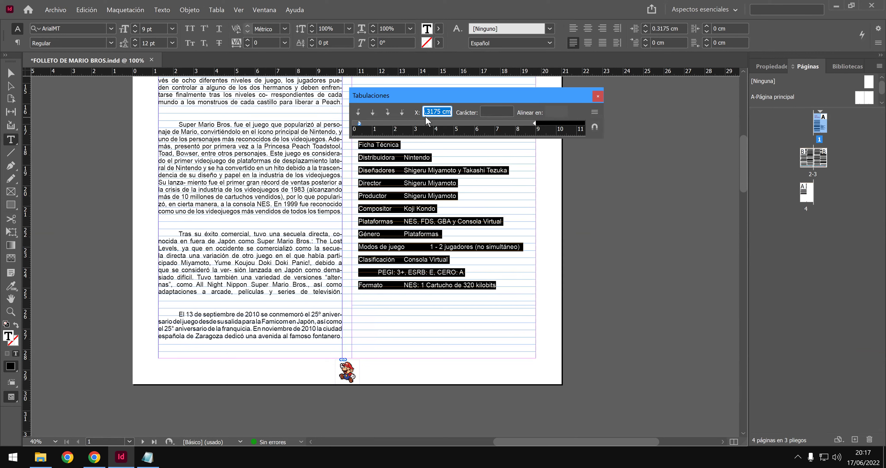
drag(434, 111, 441, 111)
key(BackSpace)
key(BackSpace)
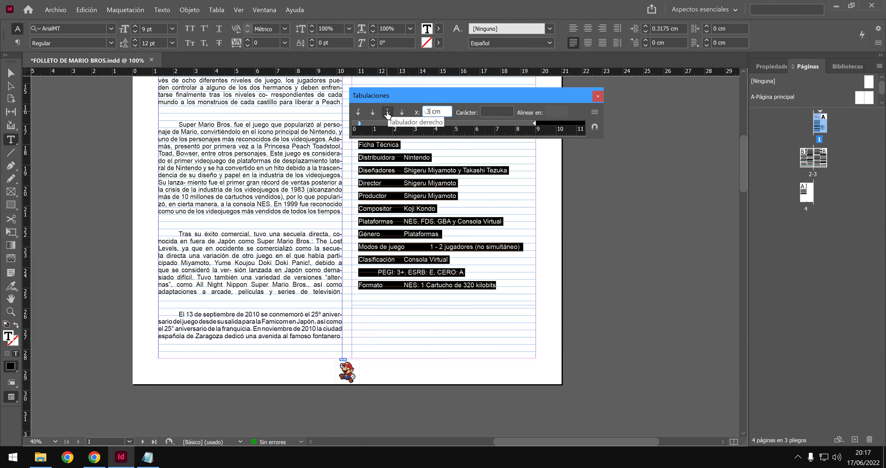
key(Return)
Add a right-aligned tab stop at about 8.54 cm so the Ficha Técnica values line up near the frame's right edge.
click(494, 123)
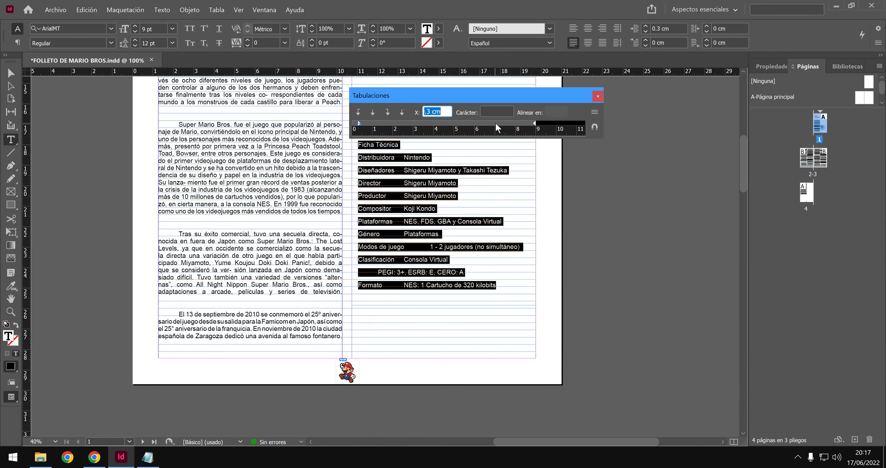
drag(502, 124, 527, 123)
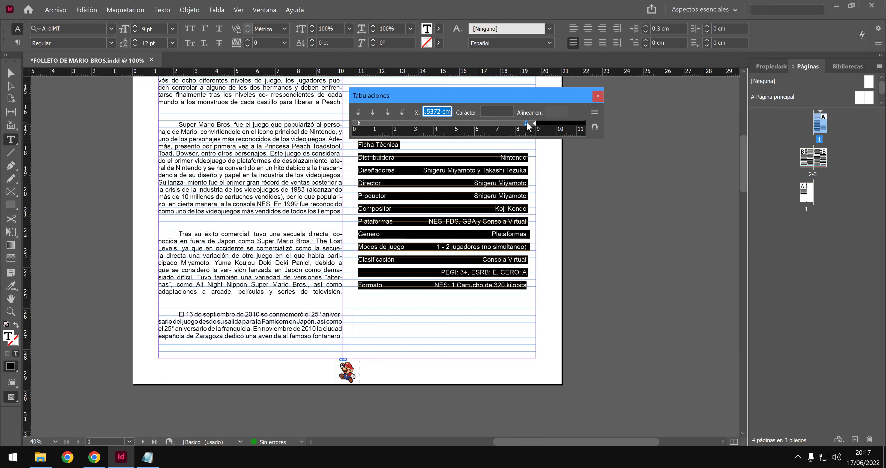
click(413, 145)
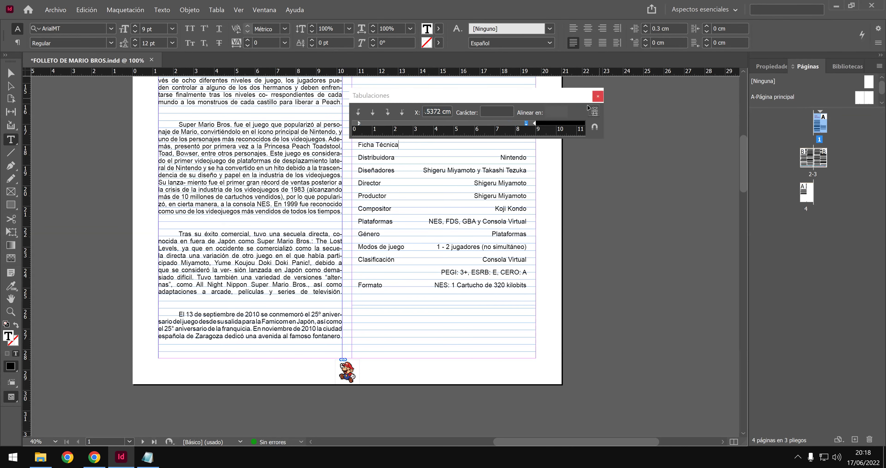
Close the tab ruler and save the brochure document.
click(598, 96)
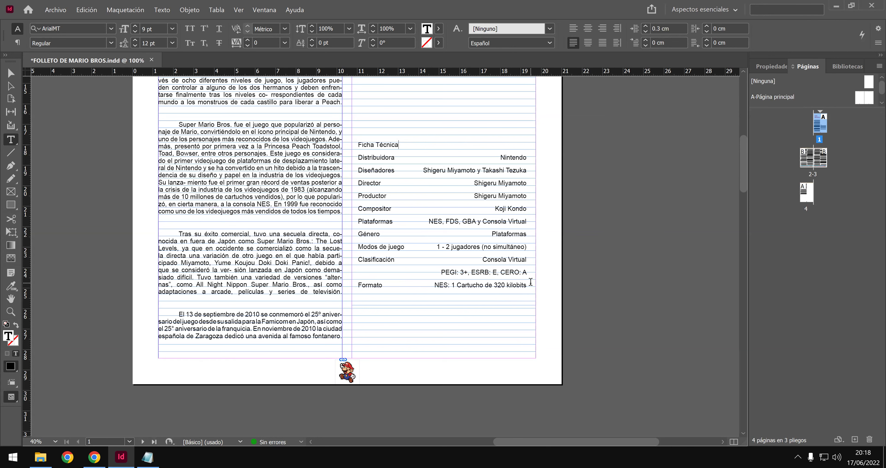
drag(529, 284, 360, 159)
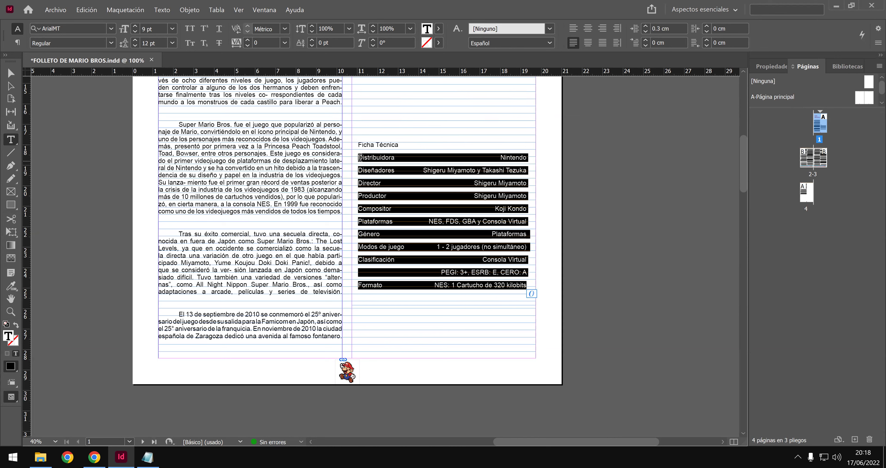
click(426, 219)
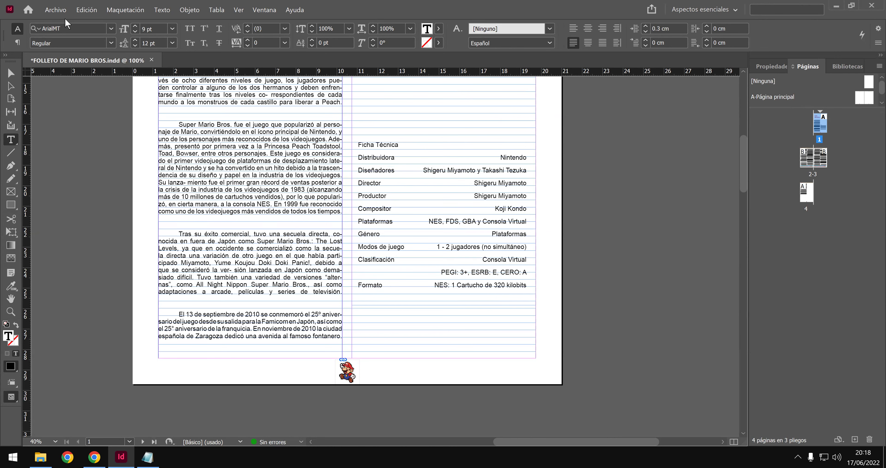
click(57, 10)
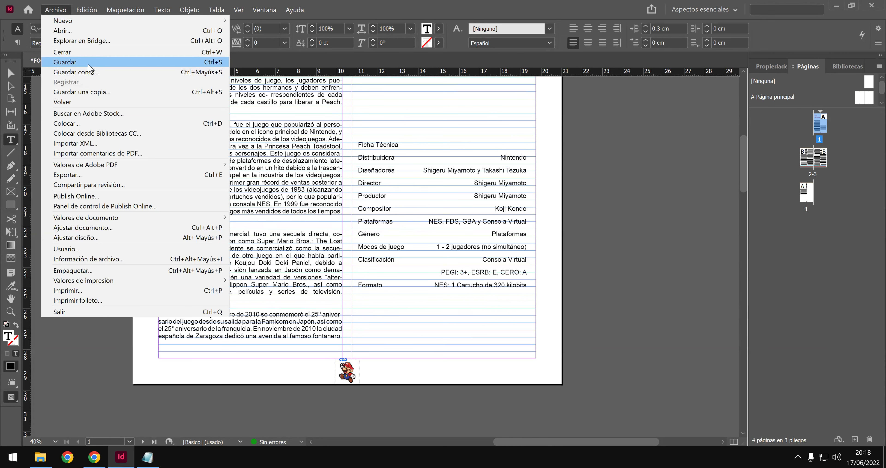
click(87, 63)
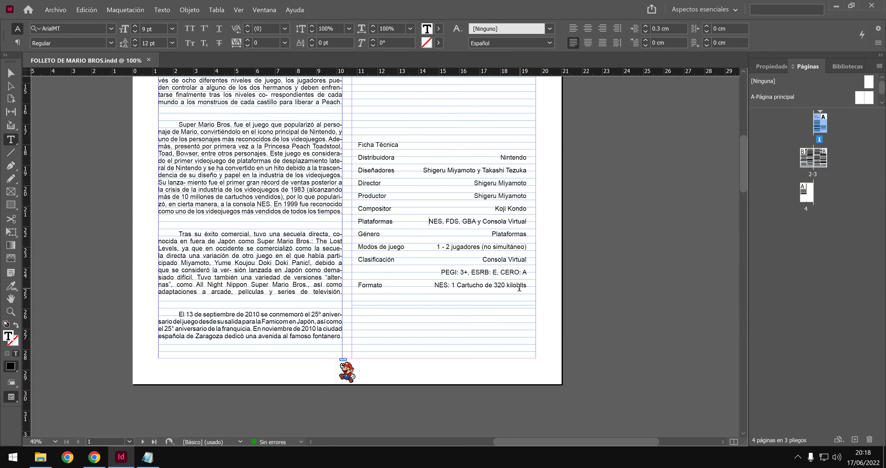
Try to assign a dot leader to the existing tab stop of the Formato line.
drag(527, 284, 357, 285)
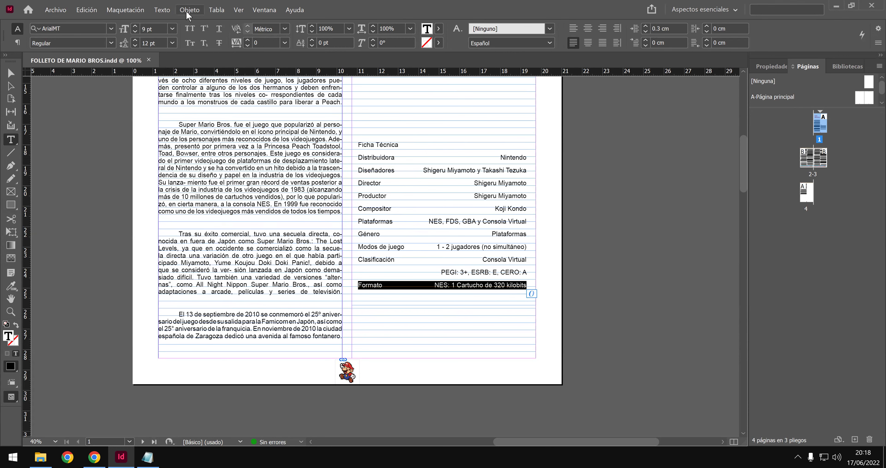
click(162, 10)
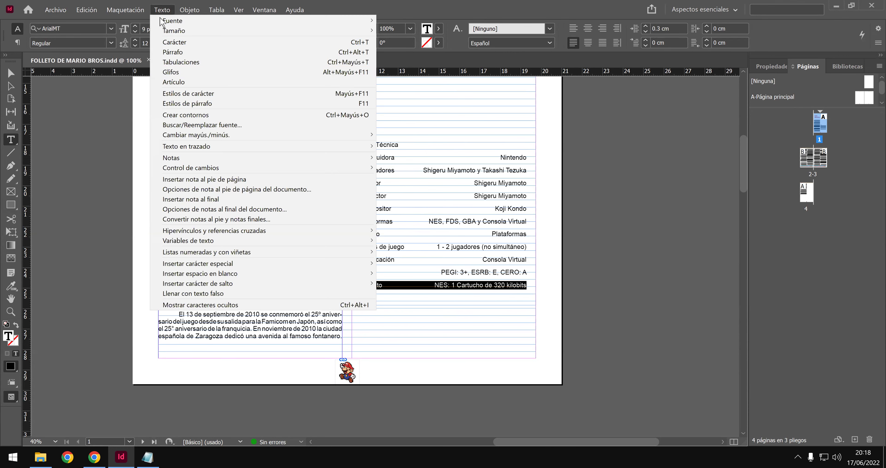
click(175, 62)
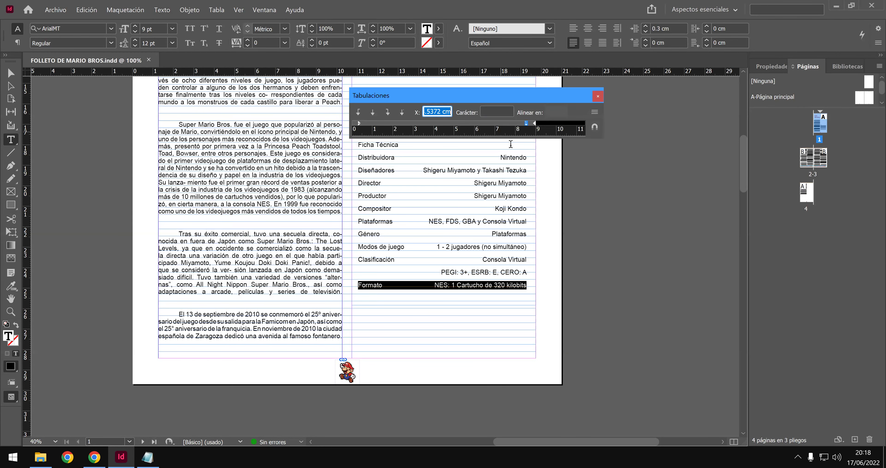
click(484, 109)
text(0)
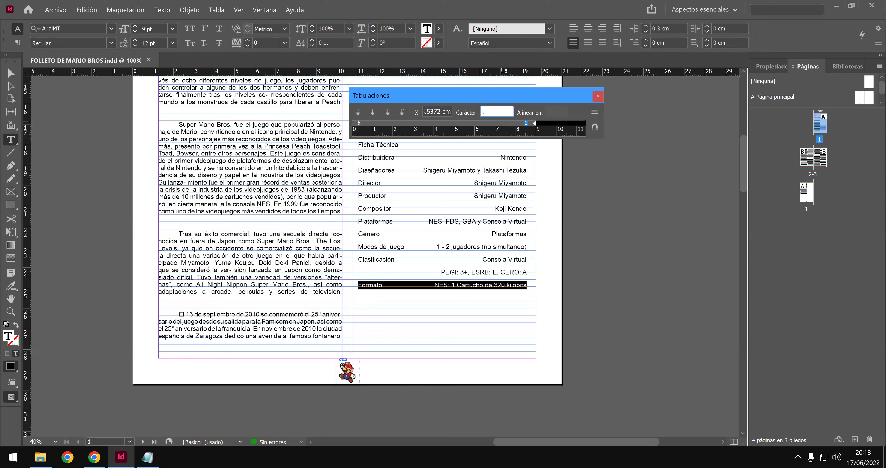
Replace the Formato line's tab stop with a right-aligned one at about 8.54 cm and close the tab ruler.
click(527, 123)
drag(527, 124, 524, 116)
click(388, 112)
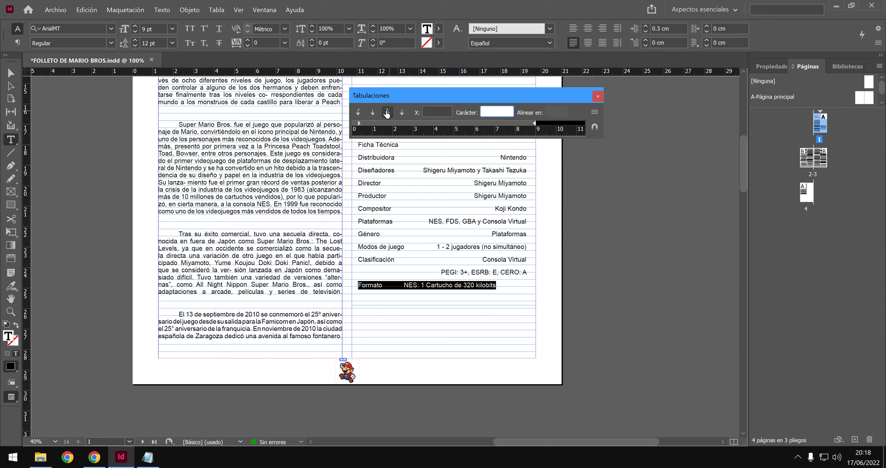
click(519, 124)
drag(519, 123, 528, 124)
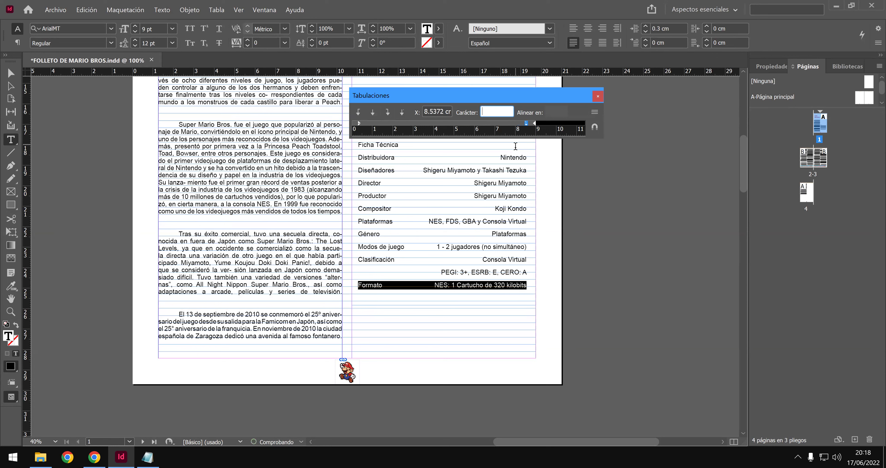
click(596, 98)
click(493, 217)
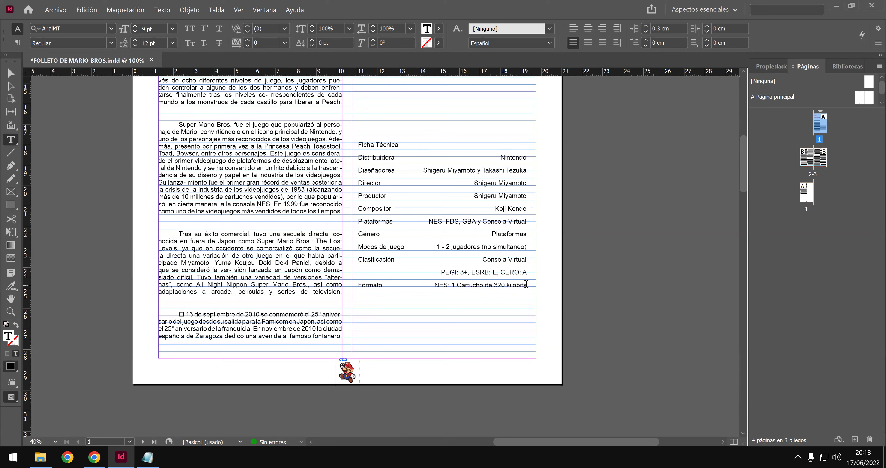
Remove the Formato line's tab stop again and place a new one at about 8.5 cm.
drag(527, 284, 358, 283)
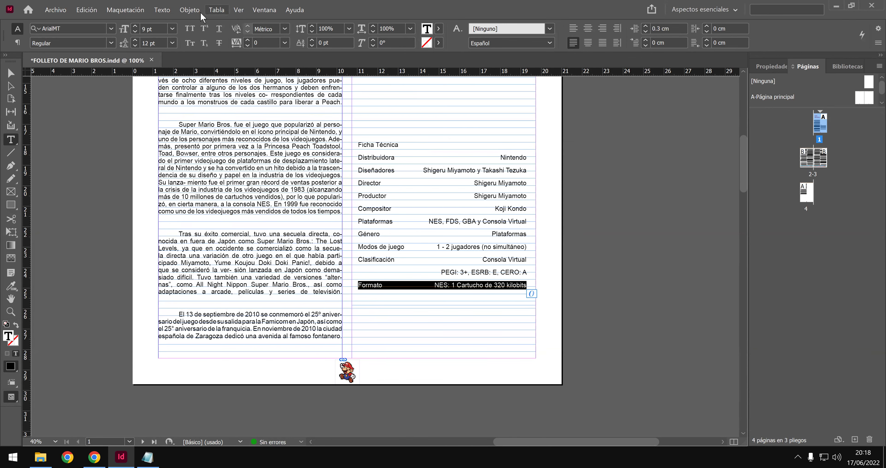
click(161, 11)
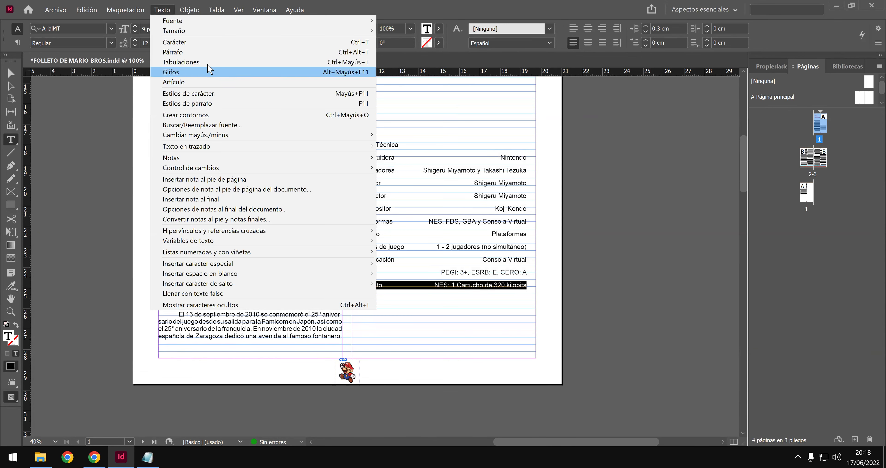
click(181, 62)
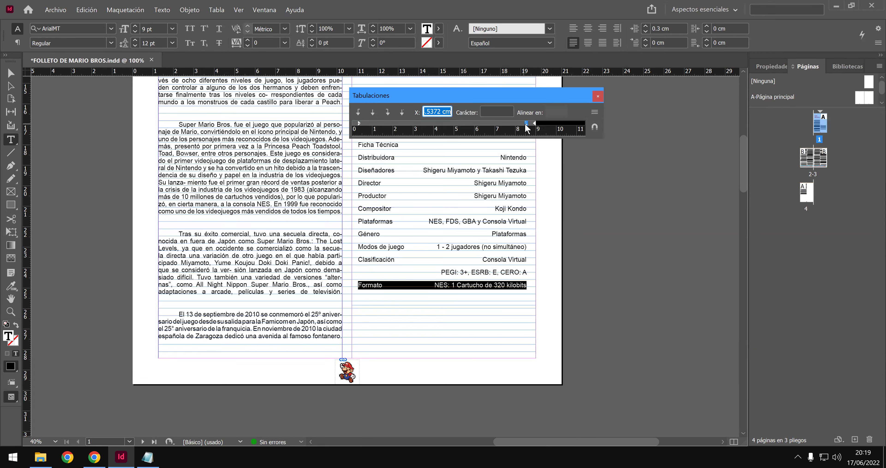
drag(526, 124, 529, 112)
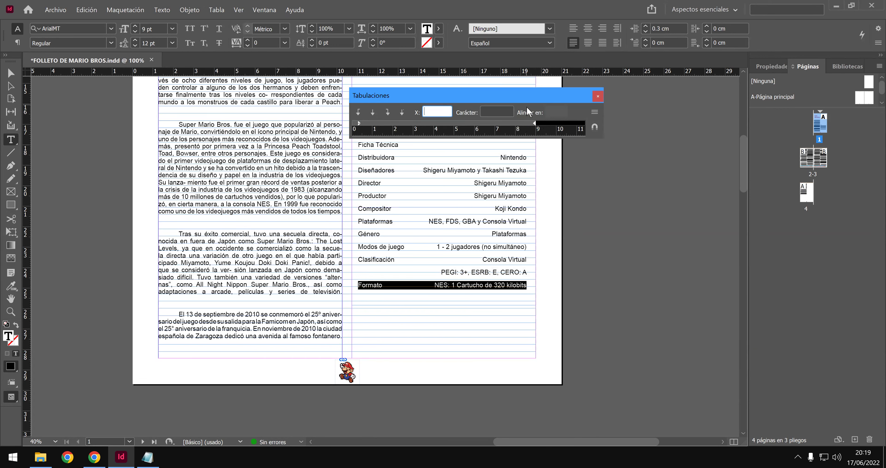
click(493, 115)
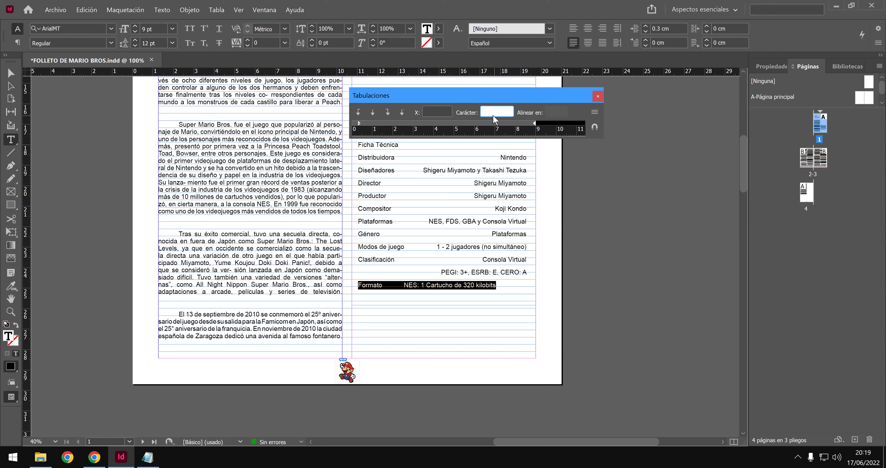
click(536, 122)
click(403, 123)
drag(404, 123, 527, 127)
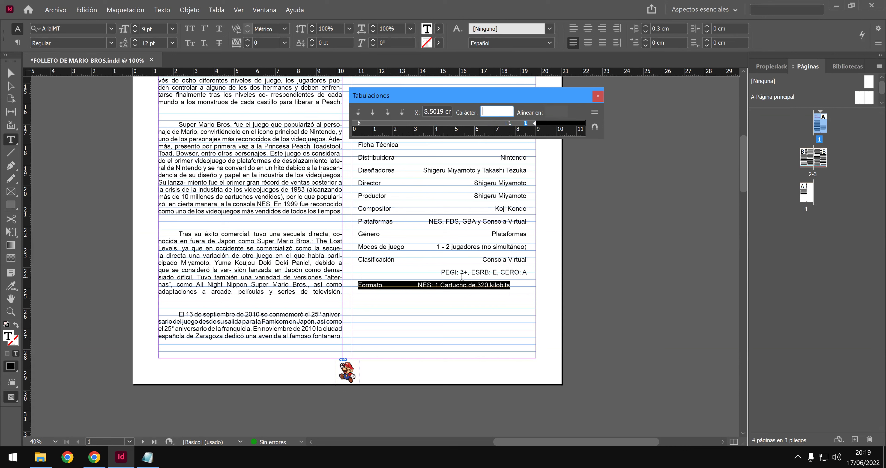
Try a dot leader on the Formato line again and rework its tab stops into one at about 8.4 cm.
click(456, 284)
click(420, 285)
triple_click(512, 285)
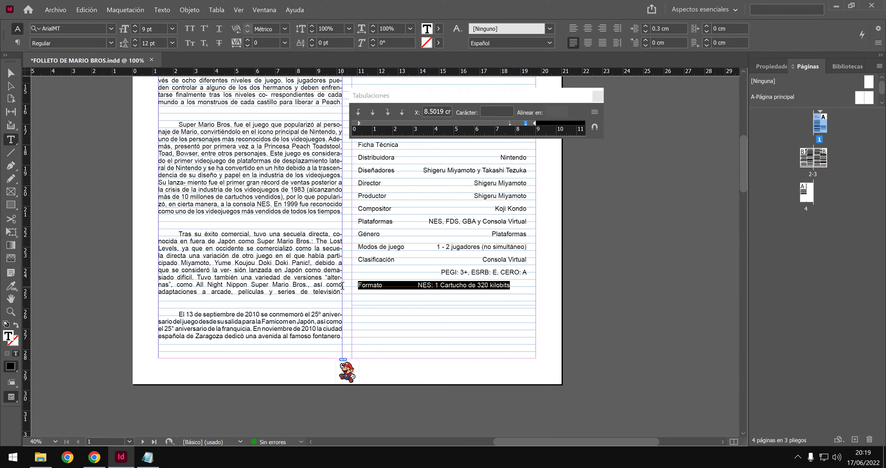
click(491, 111)
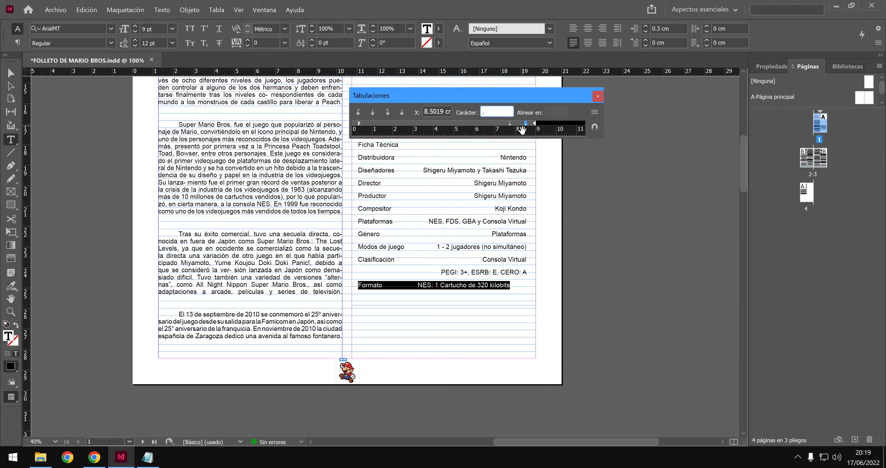
key(BackSpace)
drag(521, 133, 528, 131)
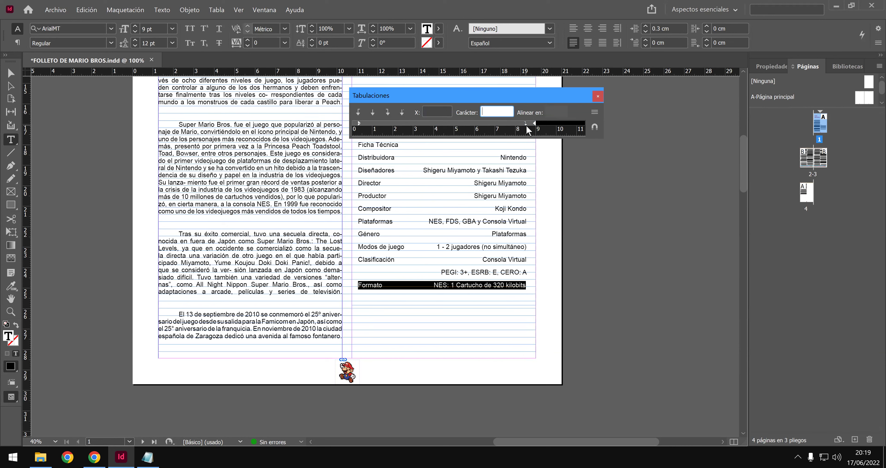
click(526, 123)
drag(523, 123, 525, 124)
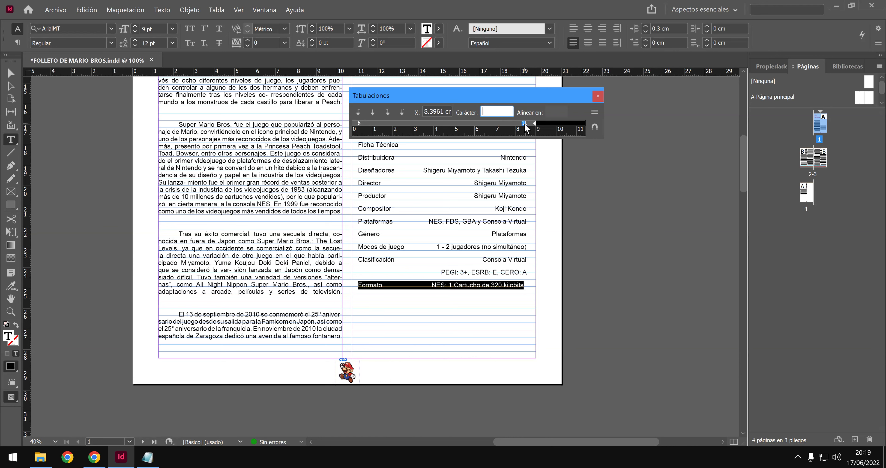
Clear all tab stops of the Formato line and add a right-aligned one with a dot leader at about 8.54 cm.
click(591, 113)
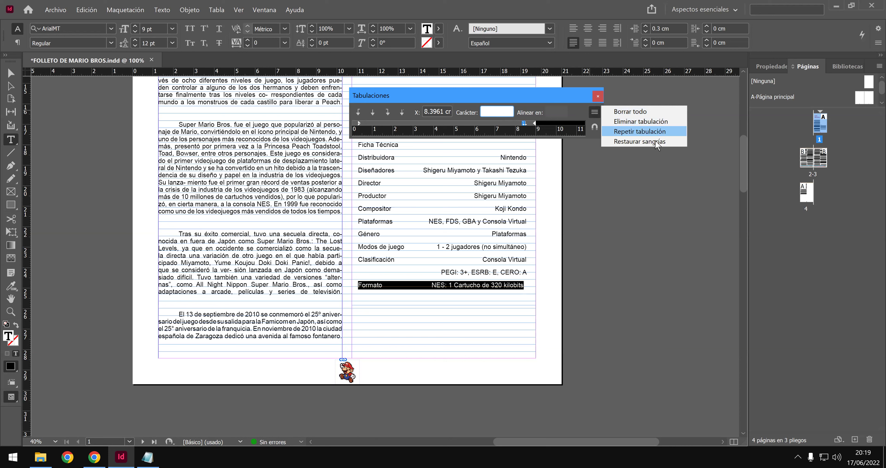
click(650, 113)
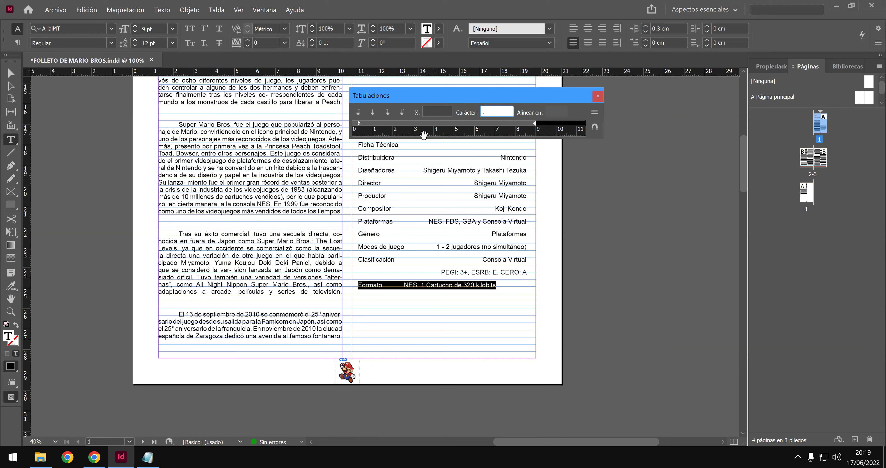
click(387, 114)
click(393, 130)
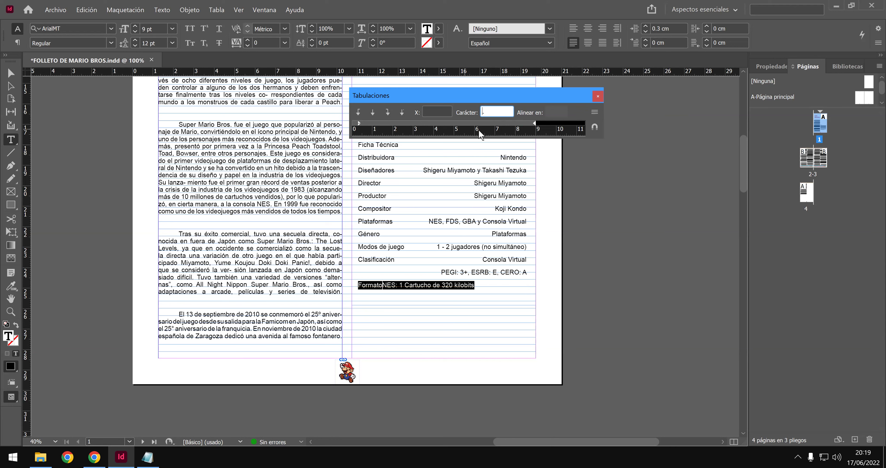
click(523, 130)
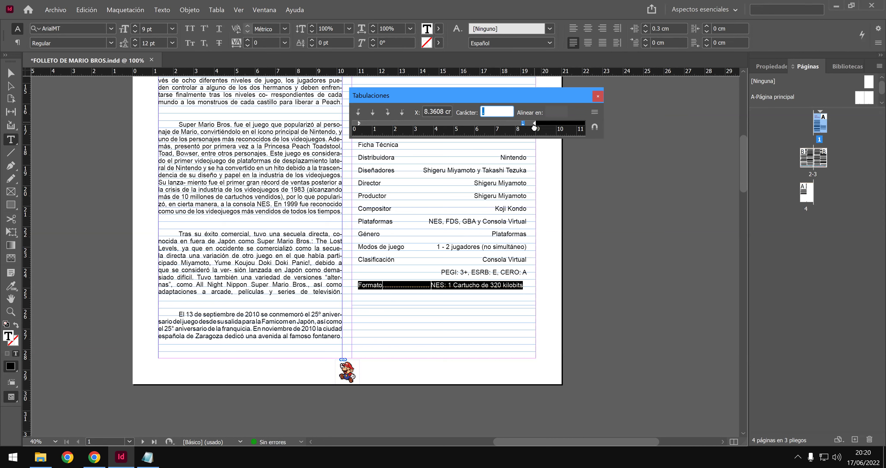
drag(526, 123, 530, 128)
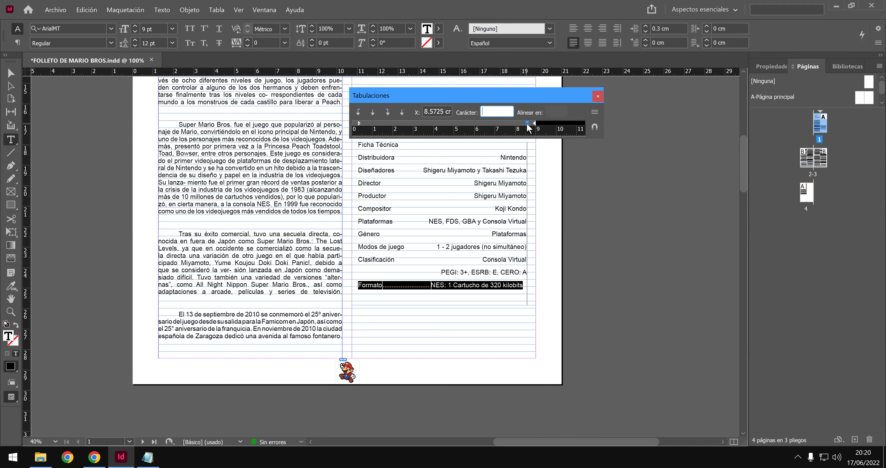
text(.)
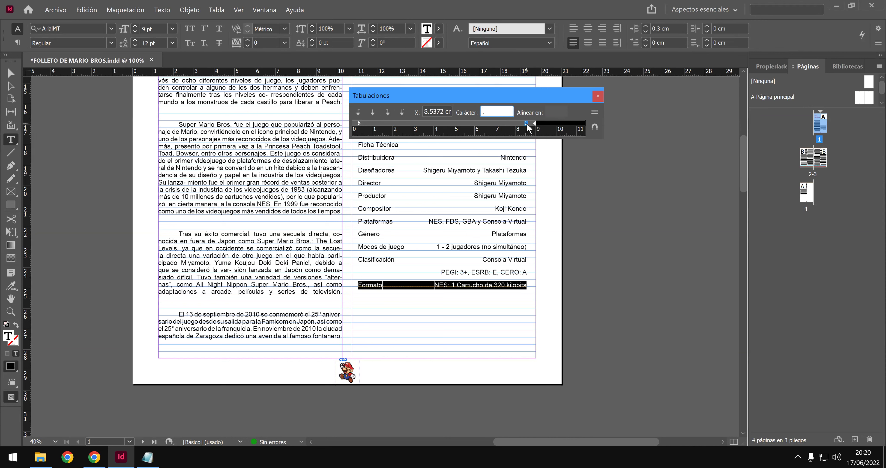
click(598, 96)
click(510, 193)
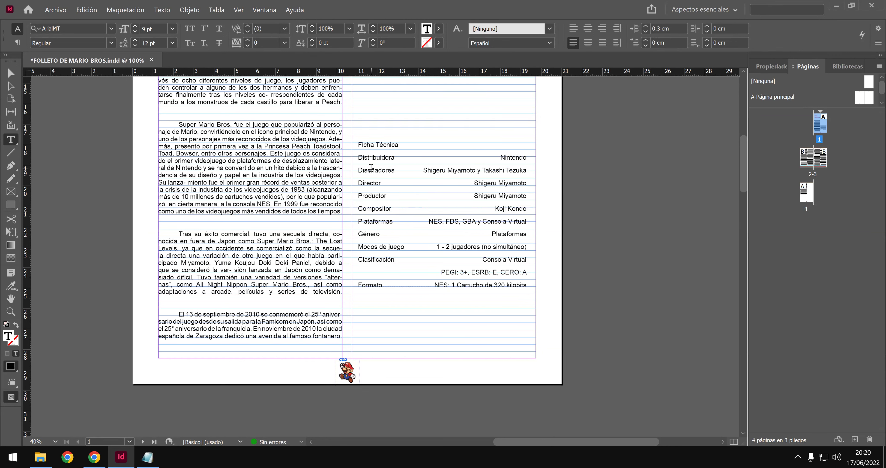
Give the lines from Distribuidora to Clasificación a right-aligned tab stop with a dot leader at about 8.54 cm.
drag(360, 158, 527, 260)
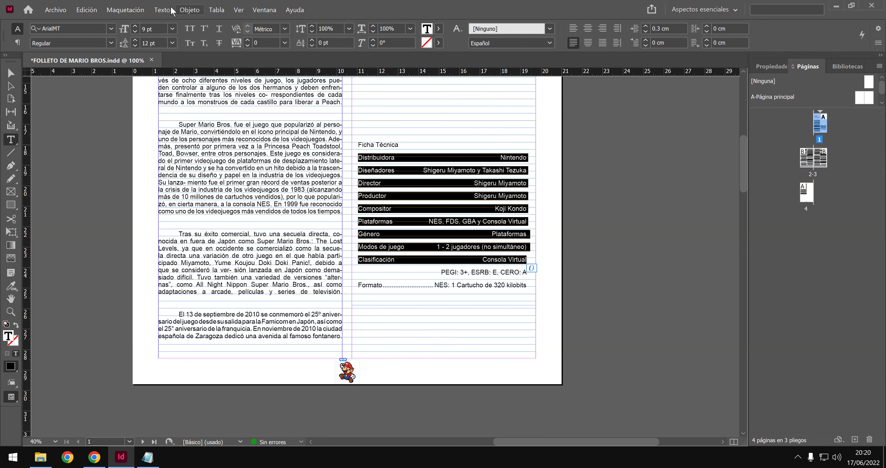
click(163, 10)
click(179, 63)
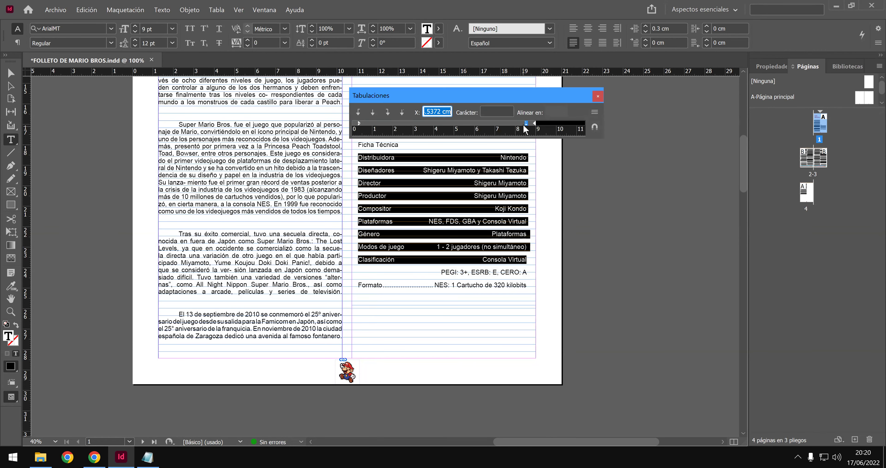
click(491, 110)
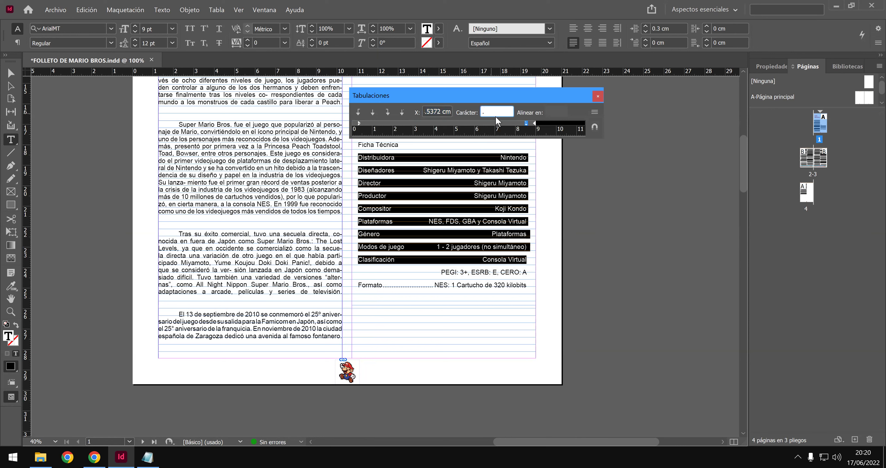
key(BackSpace)
click(500, 123)
drag(503, 124, 529, 125)
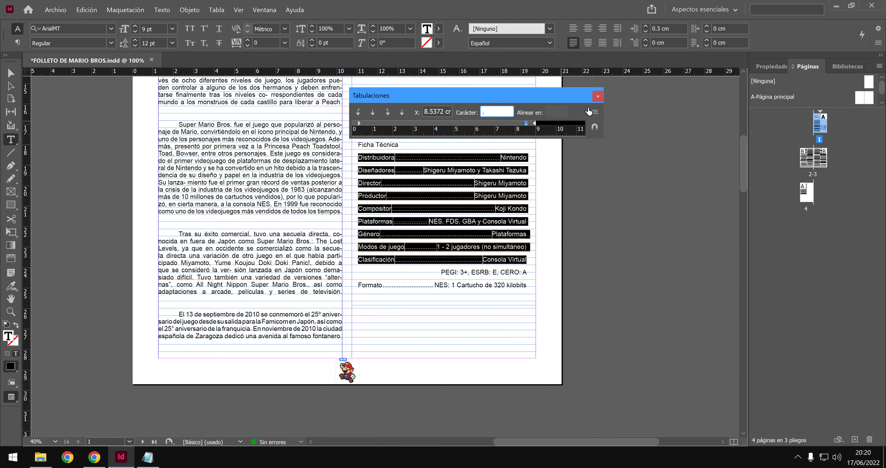
Close the tab ruler, leaving no text selected, and save the brochure with the dotted Ficha Técnica.
click(602, 99)
click(600, 176)
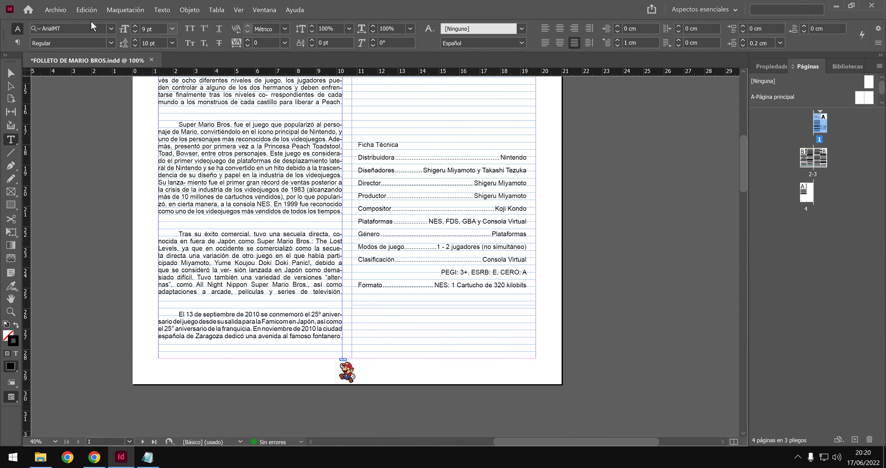
click(61, 11)
click(89, 63)
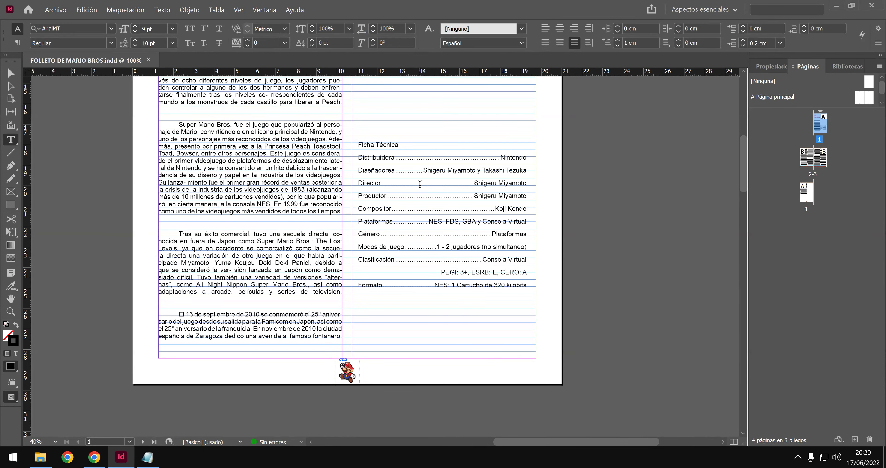
Give the Ficha Técnica text frame a red stroke using the C=15 M=100 Y=100 K=0 swatch.
scroll(416, 184, up, 2)
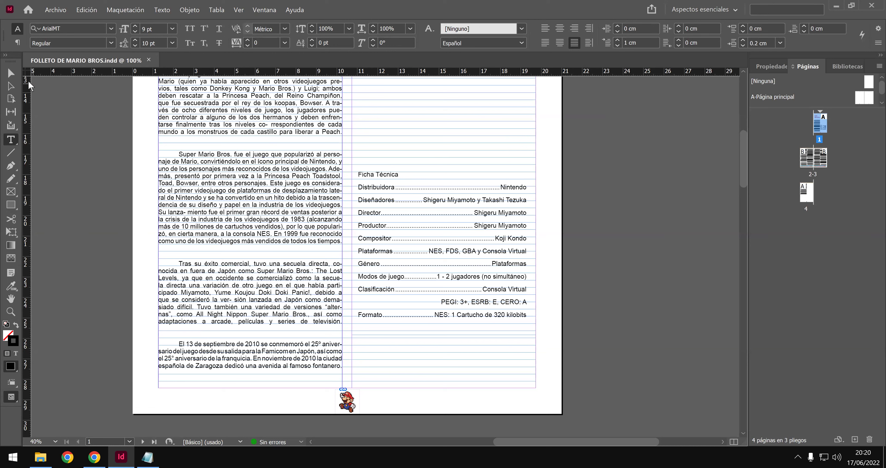
click(10, 73)
click(410, 174)
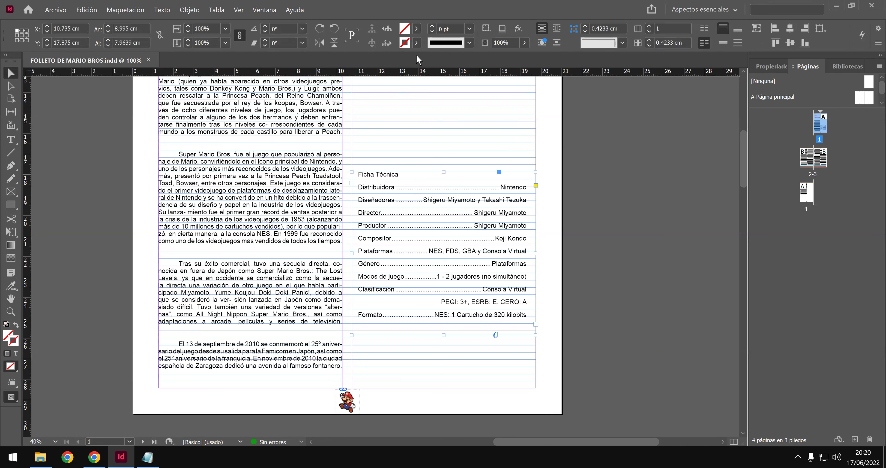
click(418, 43)
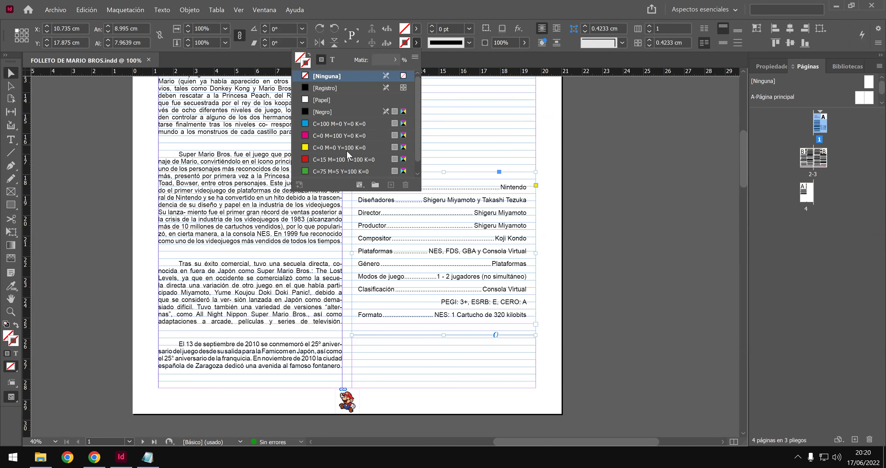
click(340, 160)
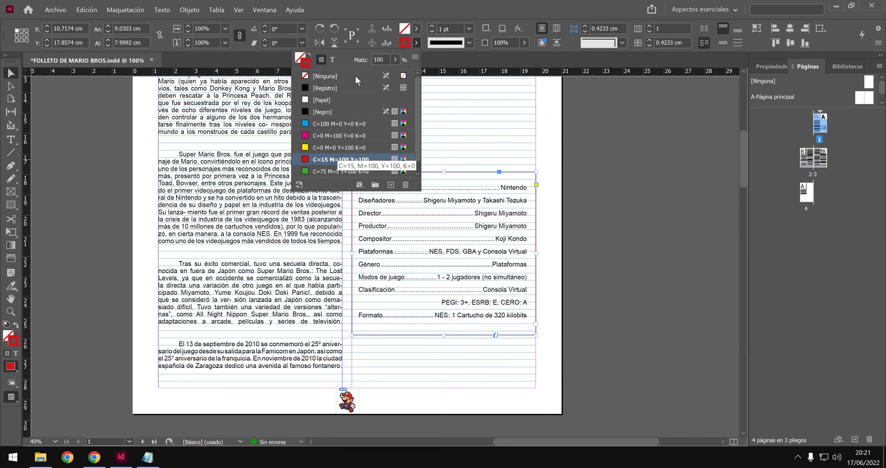
Brighten the Ficha Técnica frame's stroke colour to the red e51719.
double_click(405, 43)
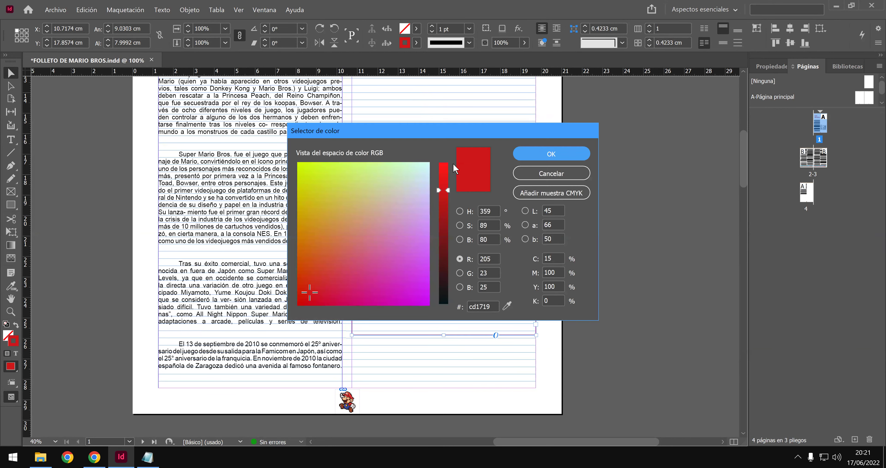
drag(447, 189, 451, 175)
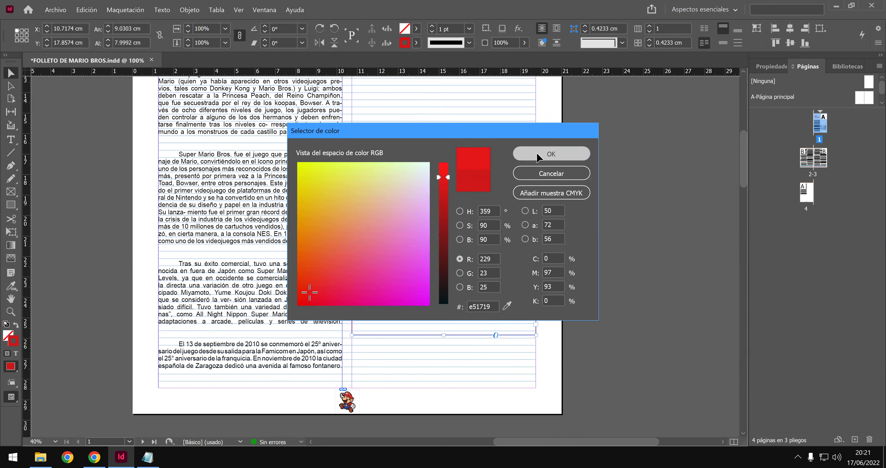
click(525, 153)
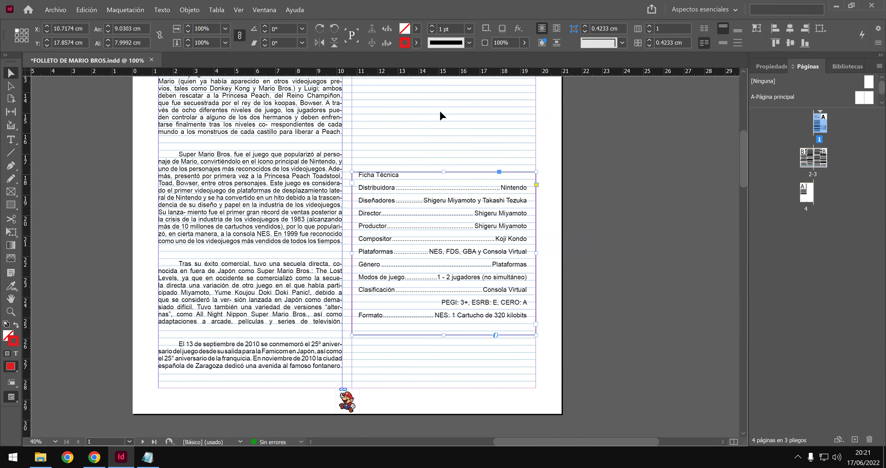
Copy the hexadecimal code cd1719 of the red used in the "Super Mario Bros." title.
scroll(360, 151, up, 6)
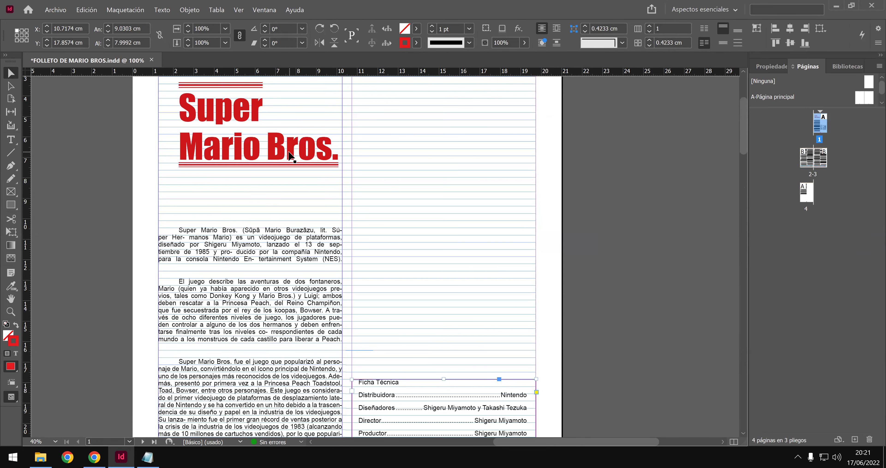
click(16, 140)
drag(180, 107, 266, 113)
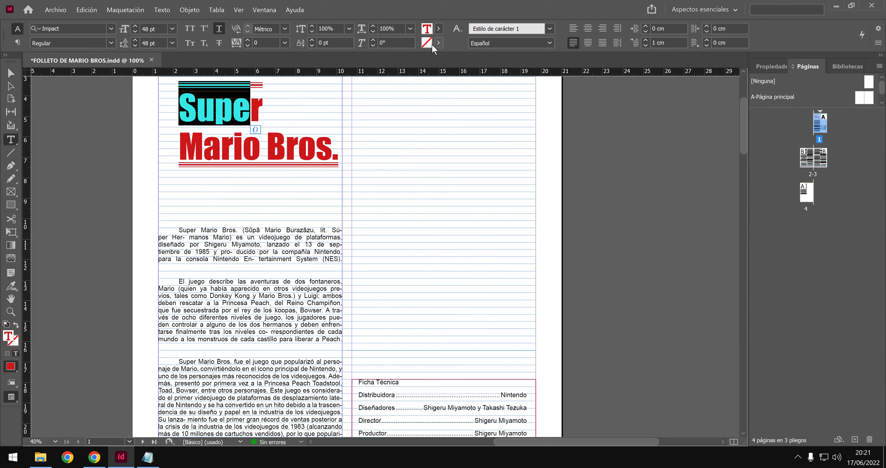
double_click(427, 29)
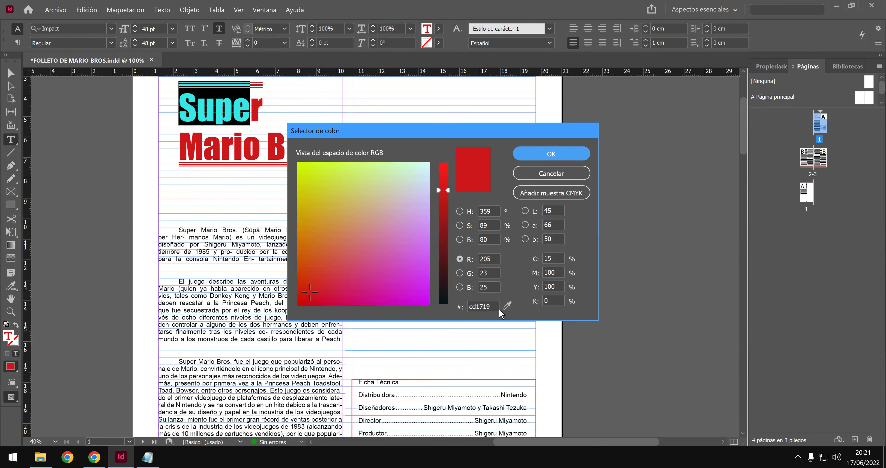
double_click(493, 307)
key(ctrl+c)
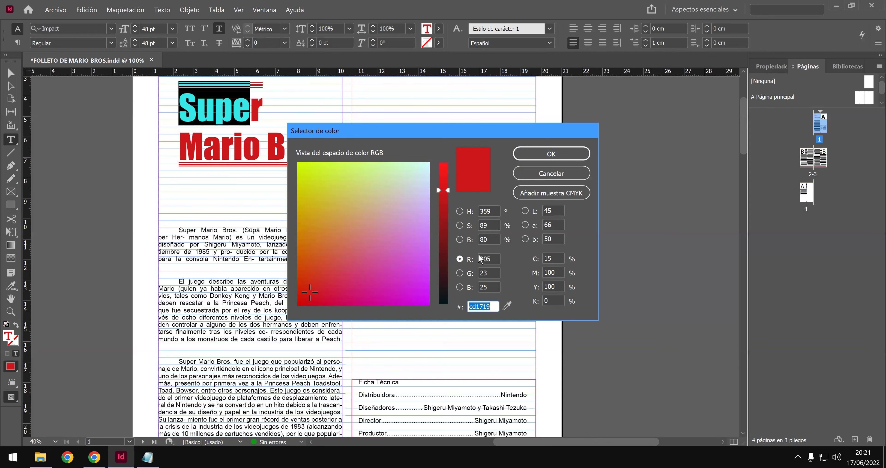
click(539, 158)
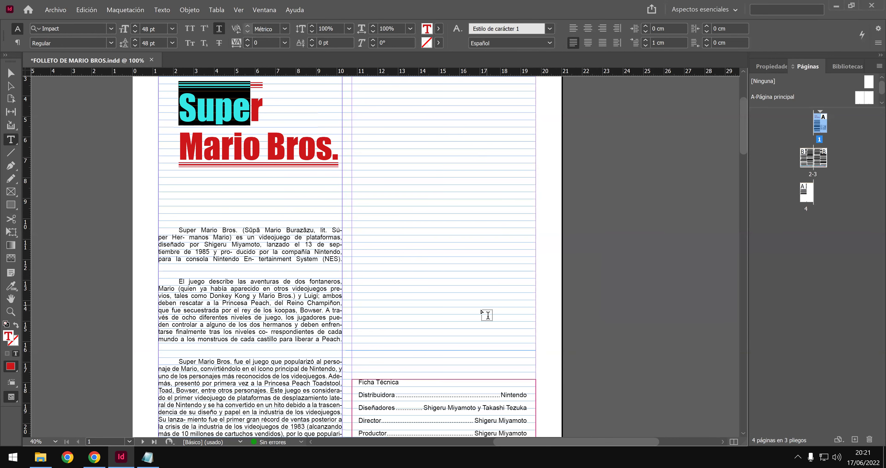
Apply the title's copied red, cd1719, to the stroke of the Ficha Técnica frame.
scroll(481, 311, down, 3)
scroll(100, 189, down, 2)
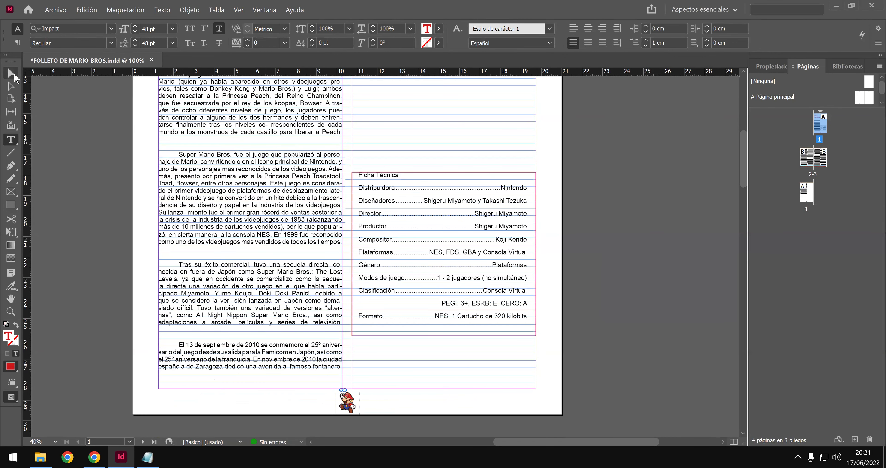
click(13, 73)
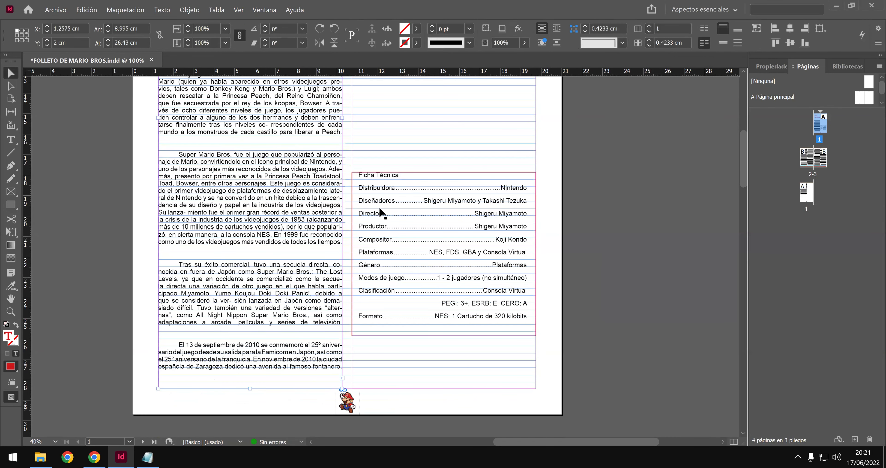
click(428, 177)
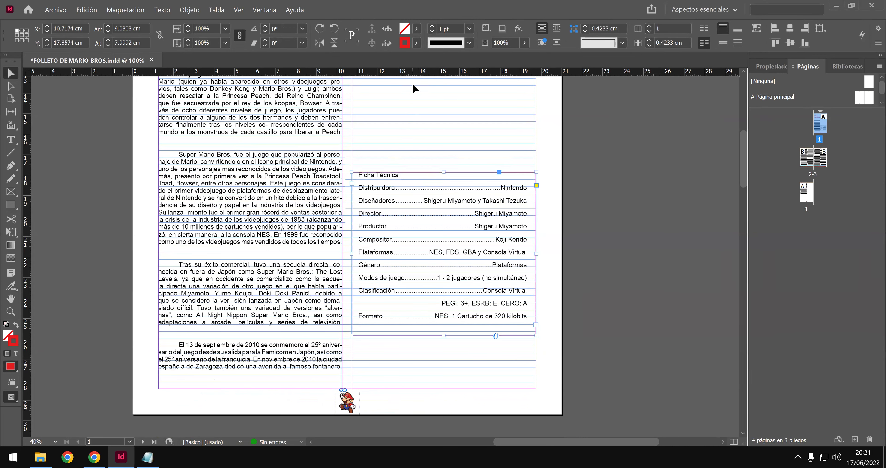
double_click(406, 46)
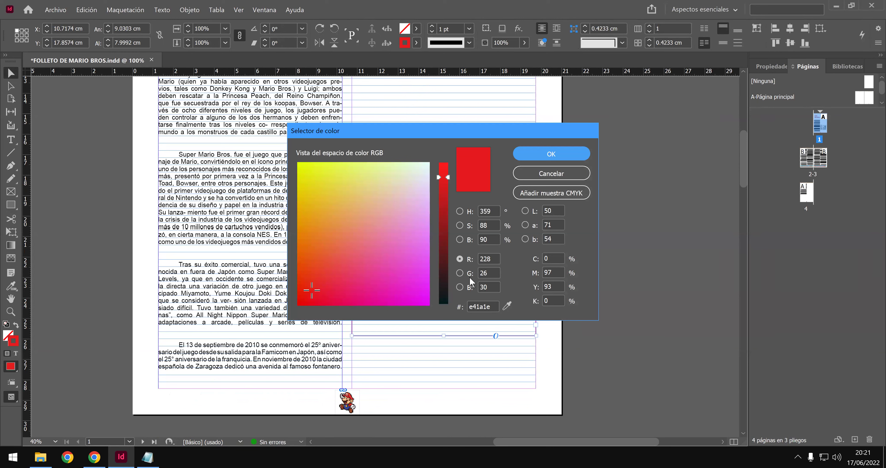
drag(496, 304, 403, 313)
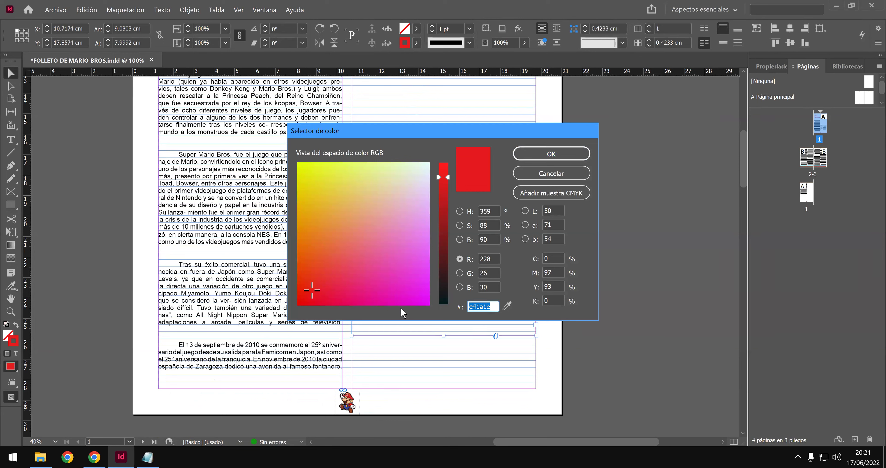
key(ctrl+v)
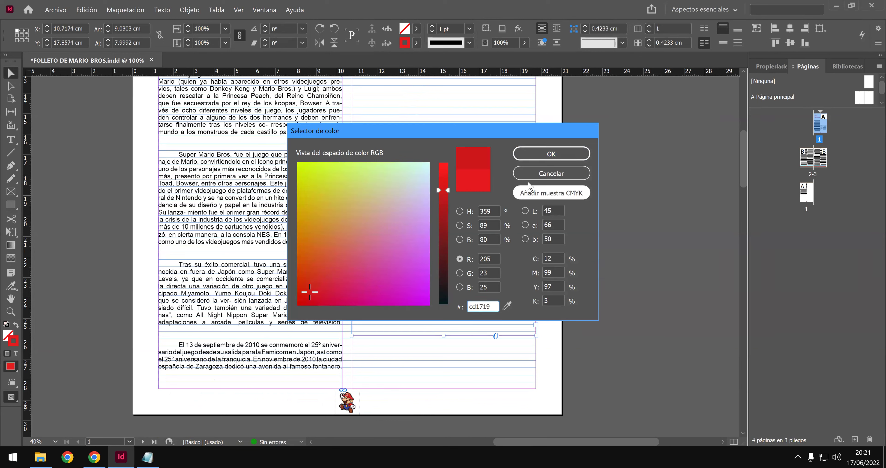
click(538, 159)
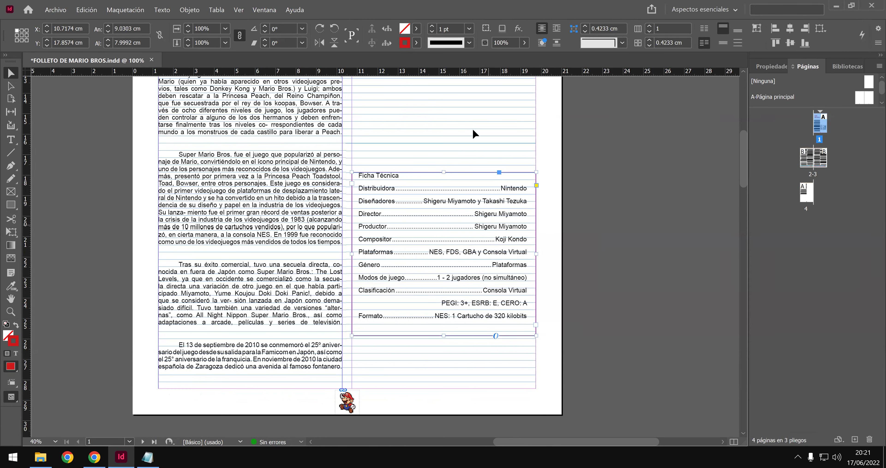
Set the Ficha Técnica frame's stroke type to the double line Grueso - Grueso with a weight of 4 pt.
click(470, 43)
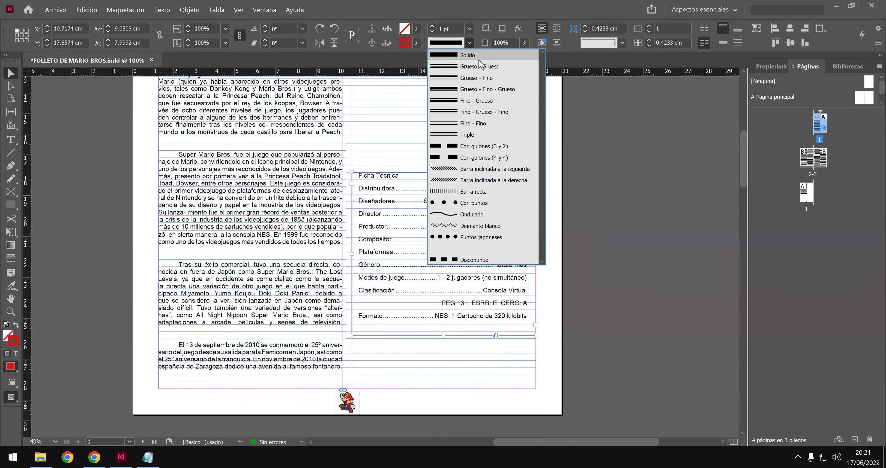
click(482, 66)
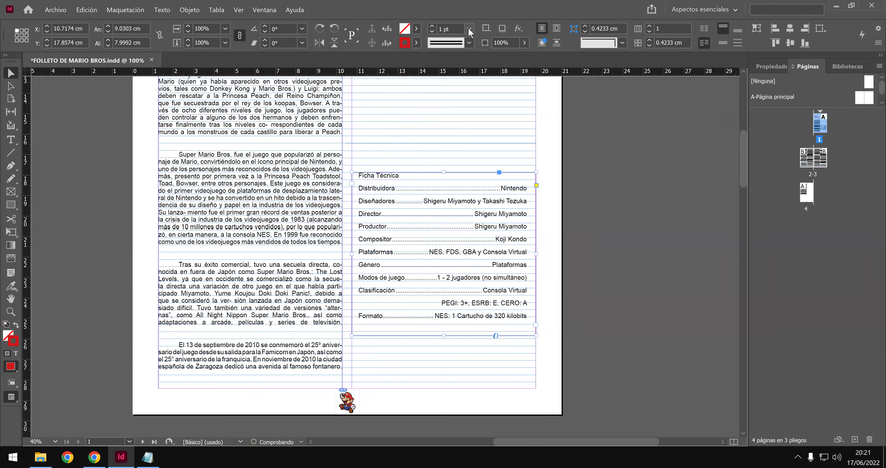
click(469, 28)
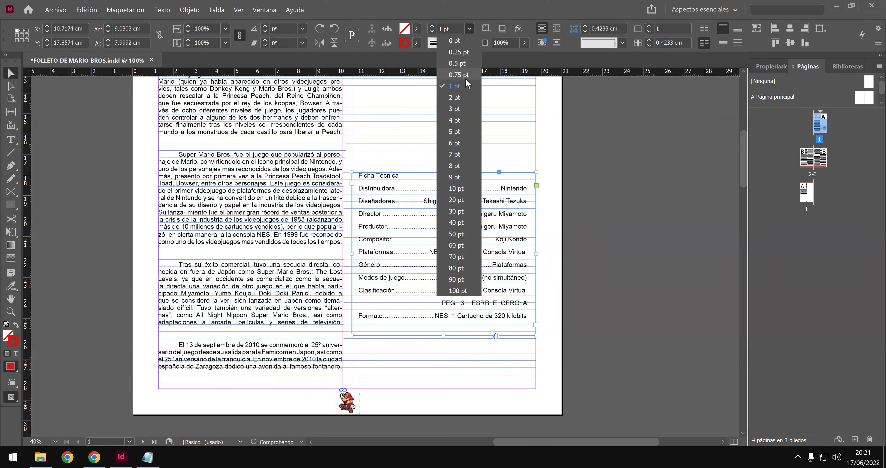
click(462, 120)
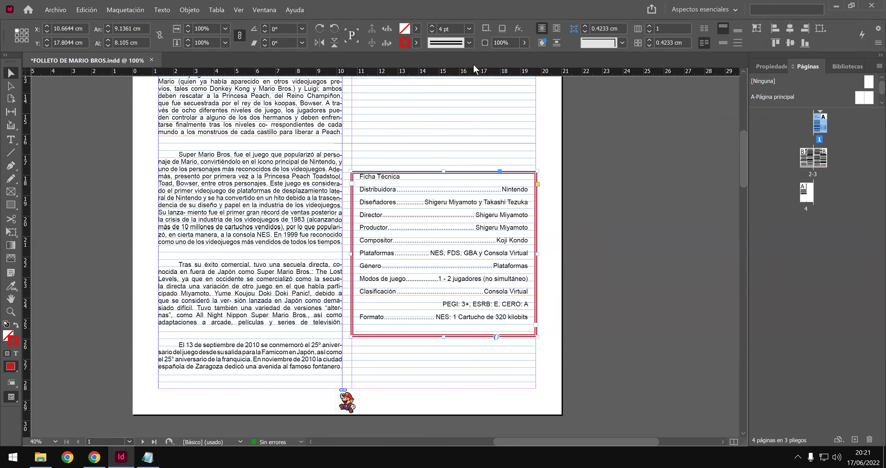
click(485, 129)
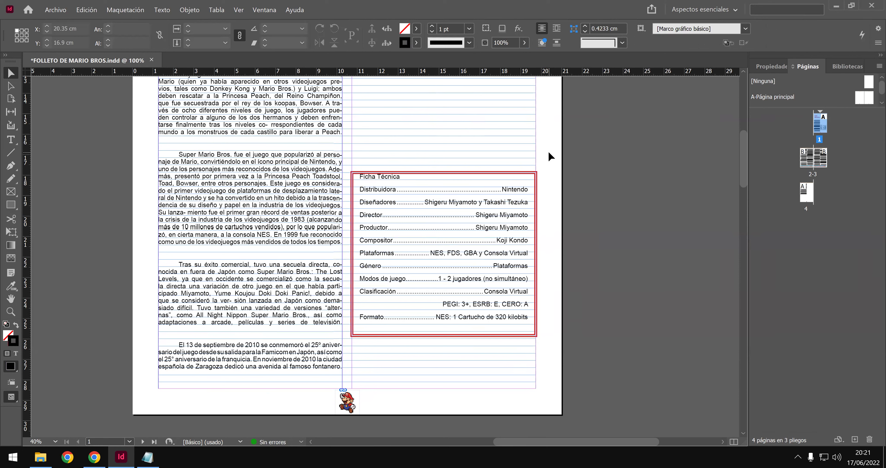
Set the Ficha Técnica frame's double stroke to 5 pt and save the brochure.
click(475, 175)
click(469, 28)
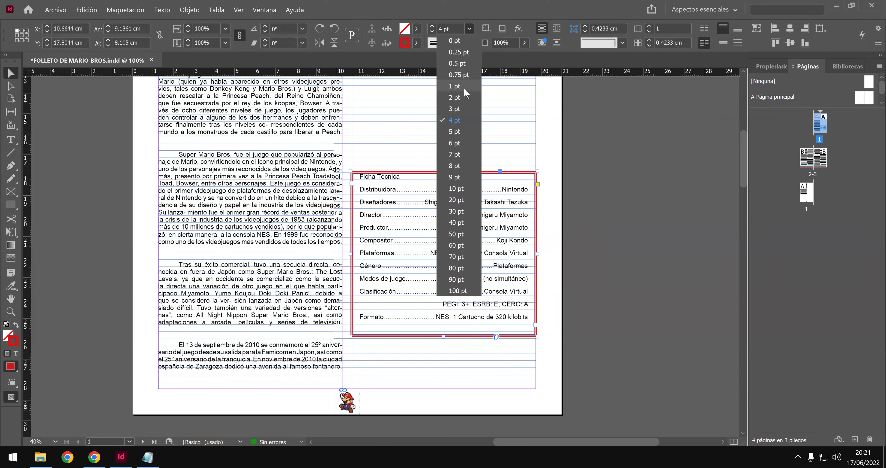
click(461, 133)
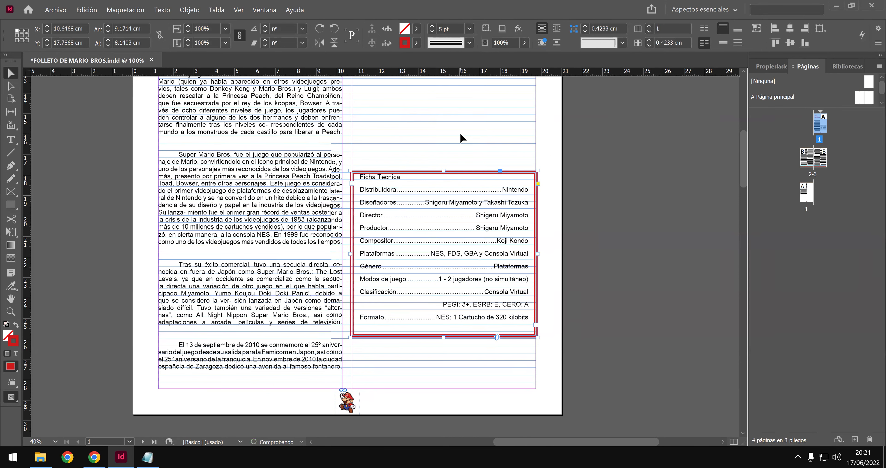
click(481, 106)
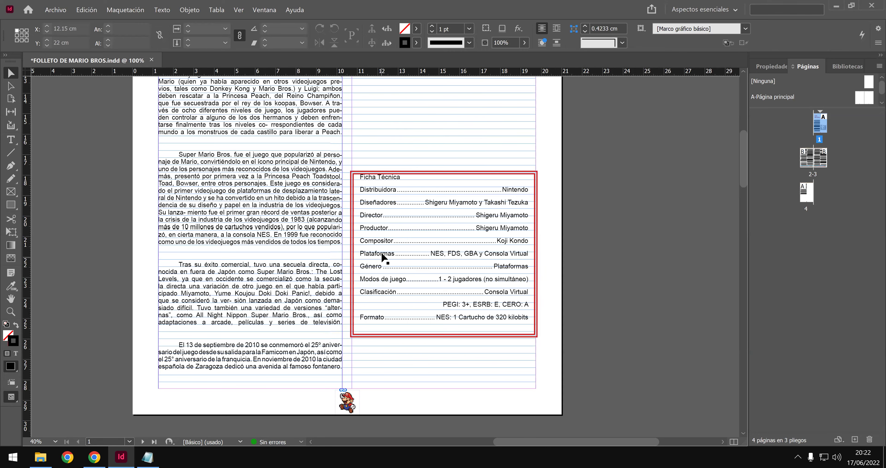
scroll(385, 256, up, 1)
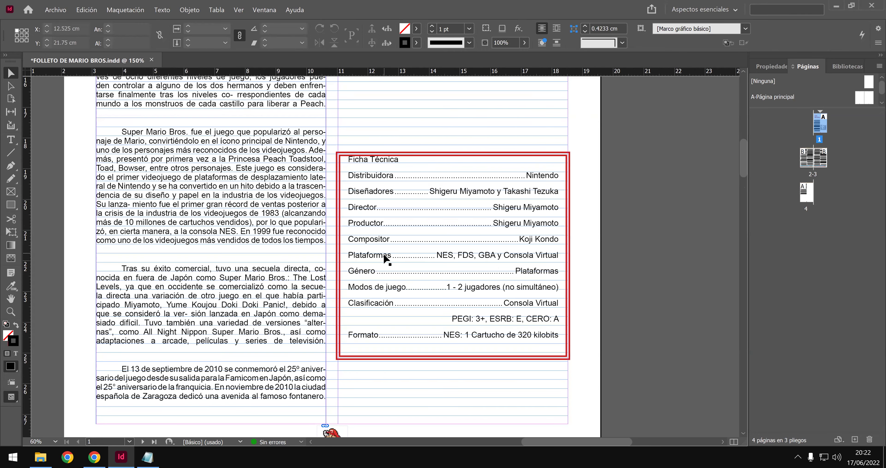
scroll(385, 257, up, 1)
key(ctrl+s)
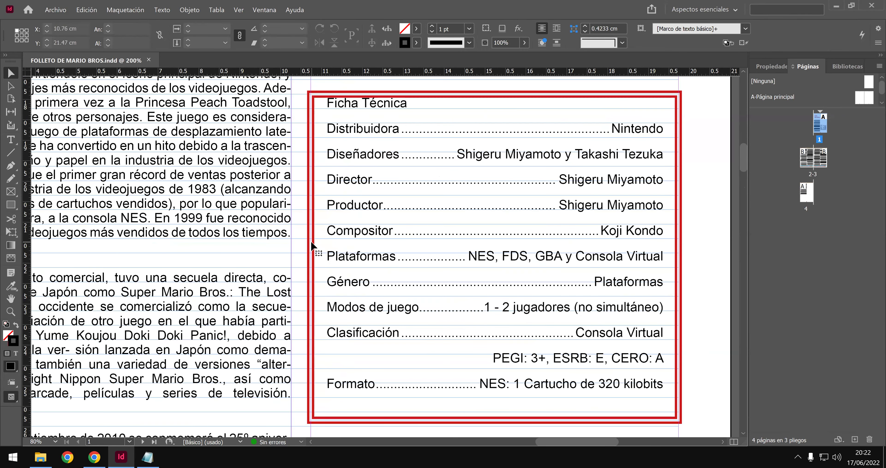
Narrow the Ficha Técnica frame from its left edge to about 9 cm and nudge it horizontally to X 10.745 cm, fitting the column.
click(312, 245)
click(309, 257)
drag(312, 257, 315, 257)
key(Left)
key(Left)
key(Left)
key(Left)
key(Left)
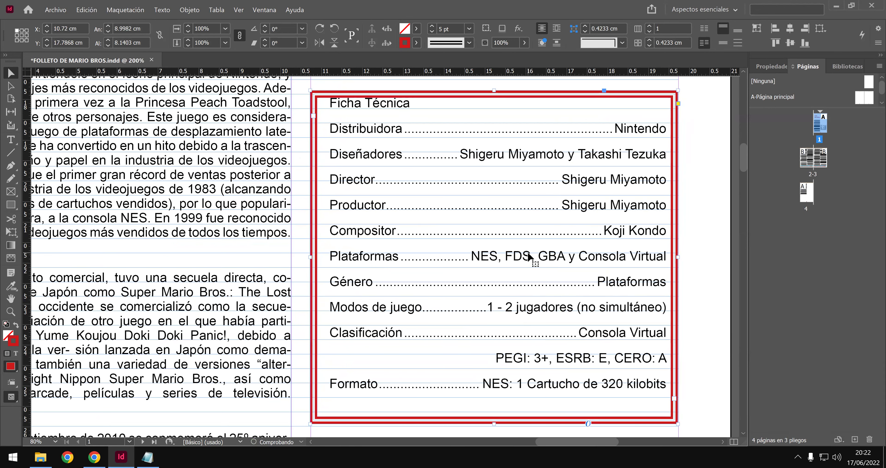
key(Right)
key(Right)
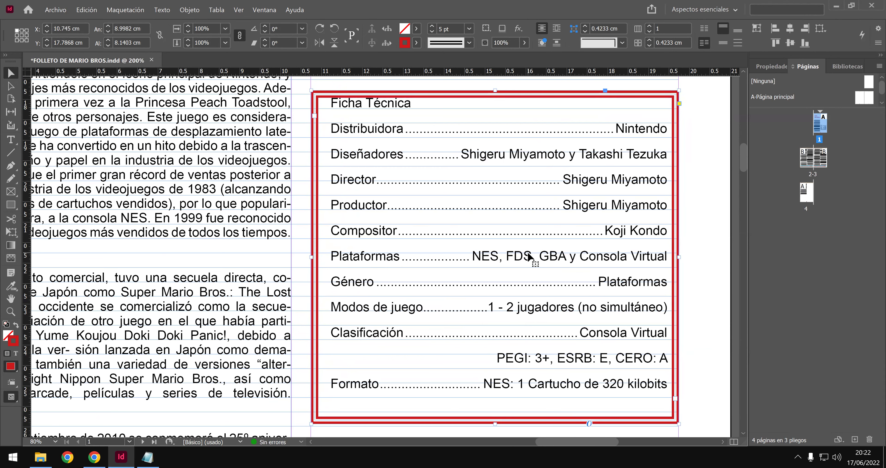
Save the brochure with the adjusted Ficha Técnica frame.
scroll(526, 258, down, 2)
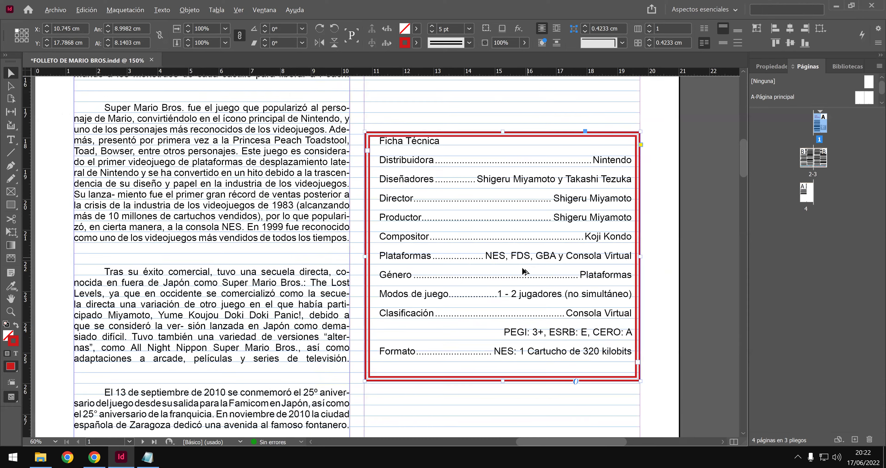
scroll(524, 272, down, 1)
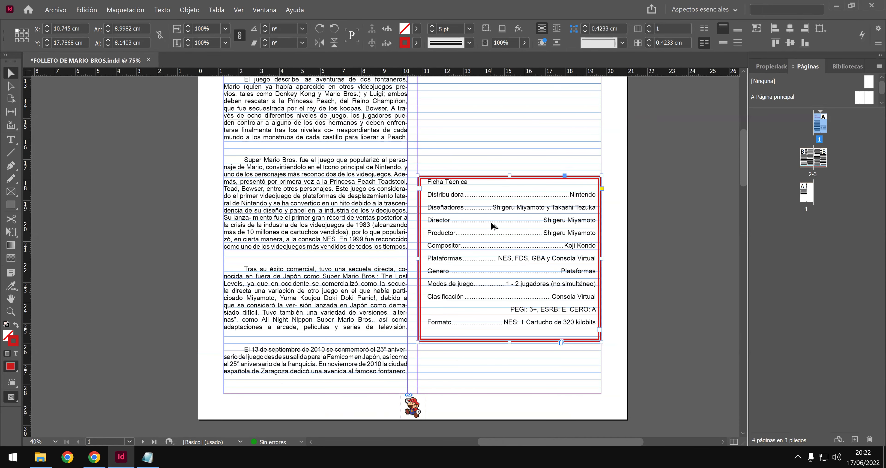
scroll(497, 230, down, 1)
scroll(492, 228, up, 2)
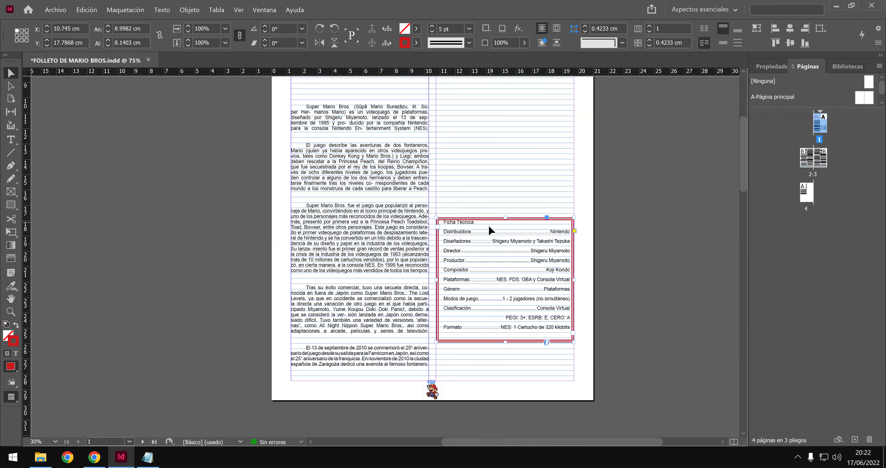
scroll(121, 21, up, 5)
click(56, 9)
click(111, 62)
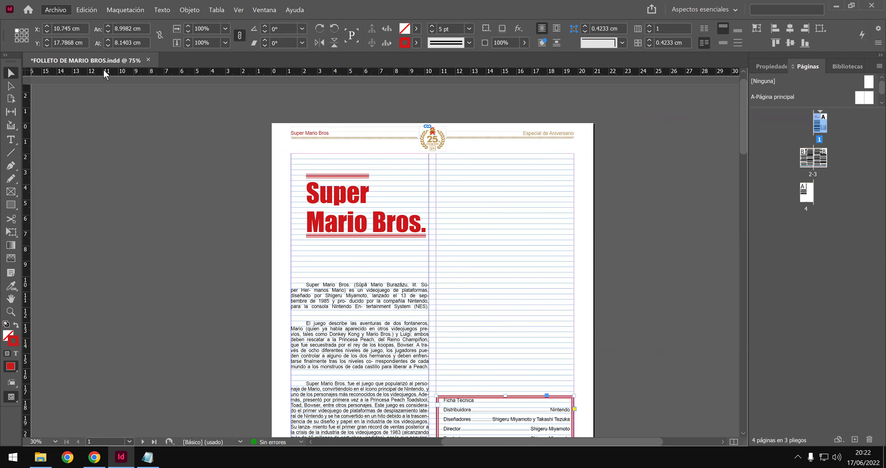
Draw an empty image frame about 8.99 × 10.23 cm in the column above the Ficha Técnica and start placing a file in it.
click(15, 188)
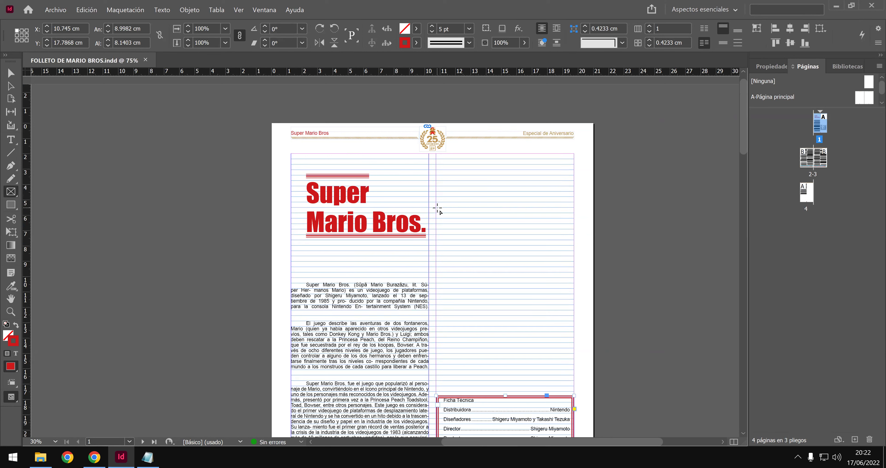
drag(436, 208, 574, 365)
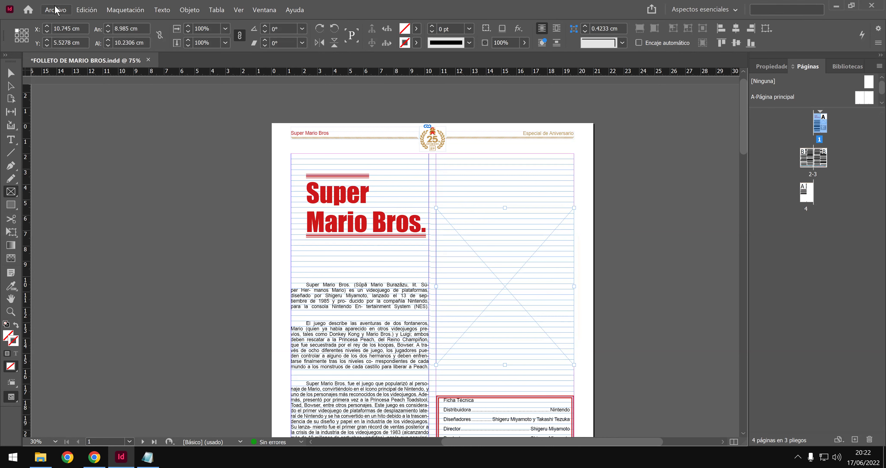
key(ctrl+d)
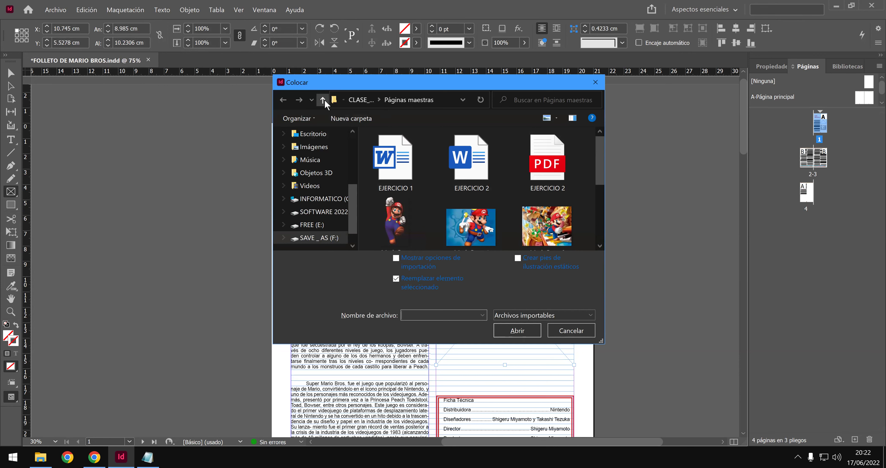
Browse to the EVIDENCIAS > CLASE_14 folder inside DISEÑO Y DIAGRAMACIÓN to check it for images.
click(323, 100)
click(323, 100)
click(323, 100)
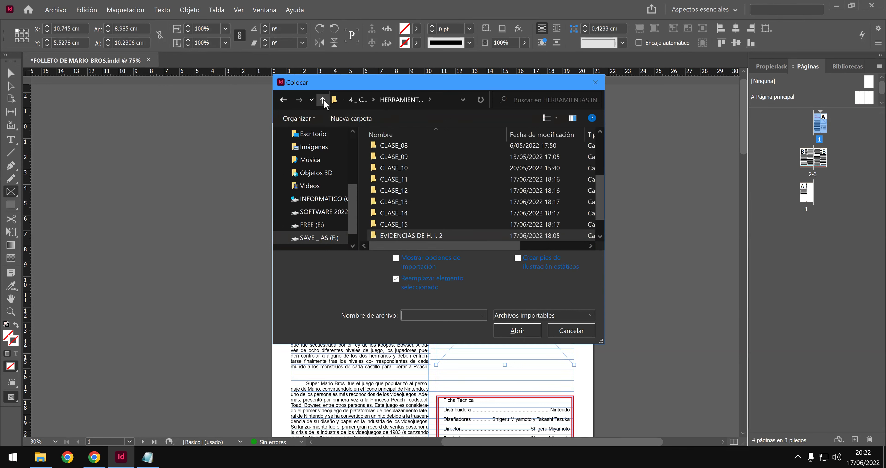
click(323, 100)
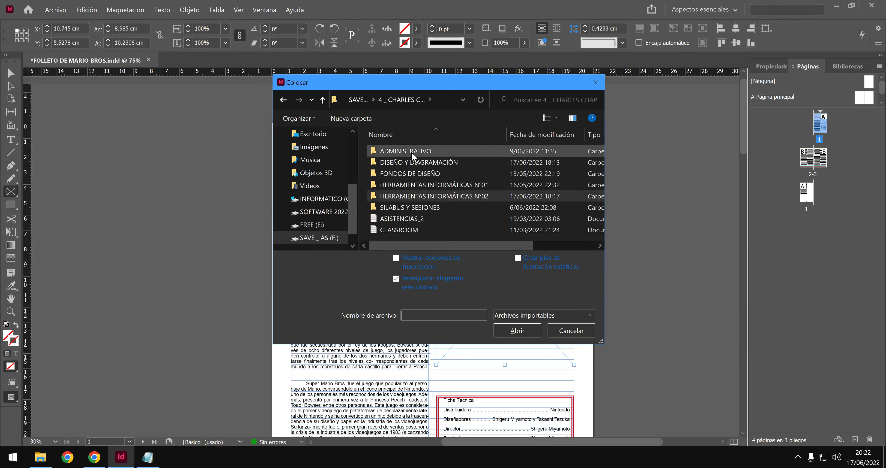
double_click(448, 164)
scroll(444, 185, down, 3)
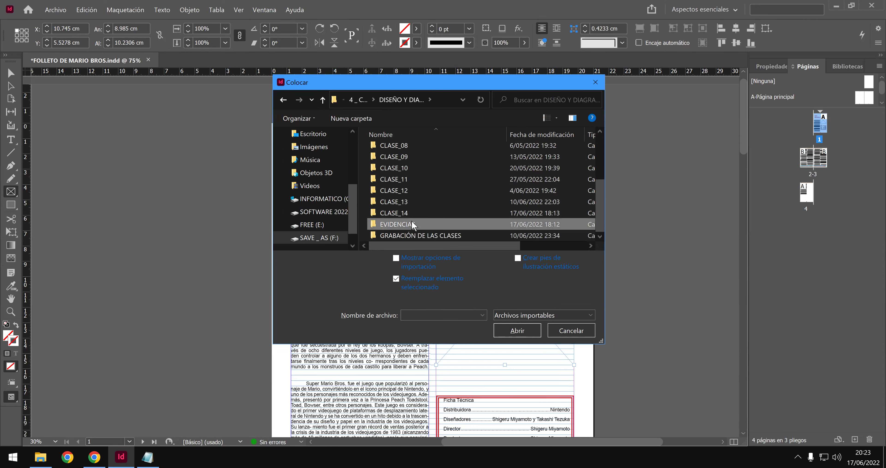
double_click(417, 224)
scroll(426, 192, down, 2)
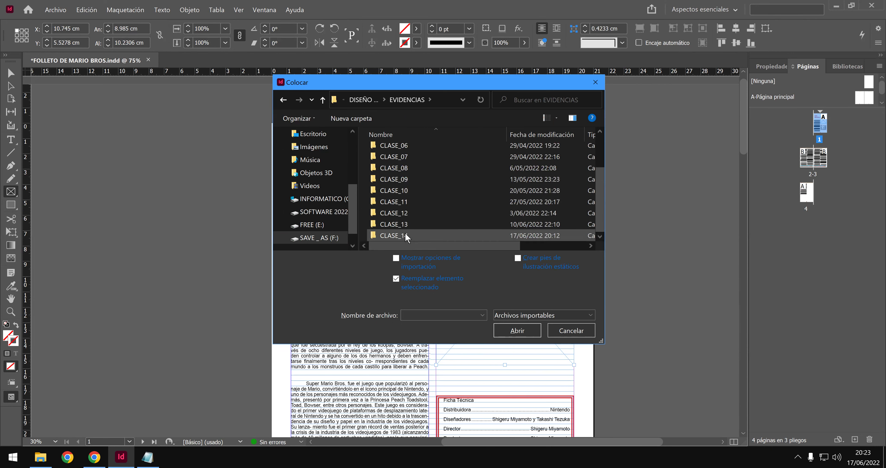
double_click(425, 229)
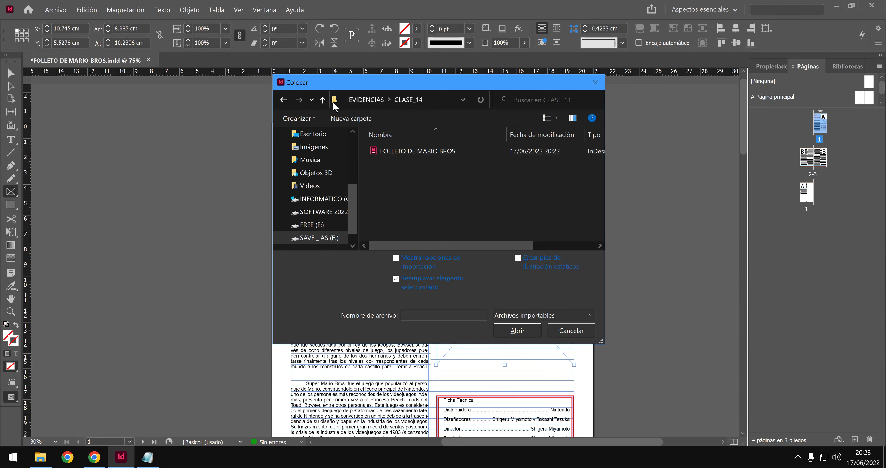
Return to the DISEÑO Y DIAGRAMACIÓN > CLASE_14 class folder and copy its IMG folder.
click(323, 99)
click(322, 100)
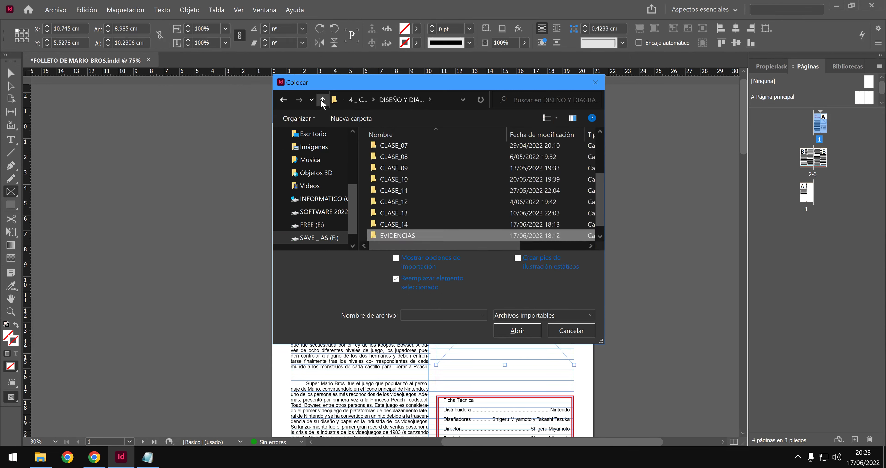
click(322, 100)
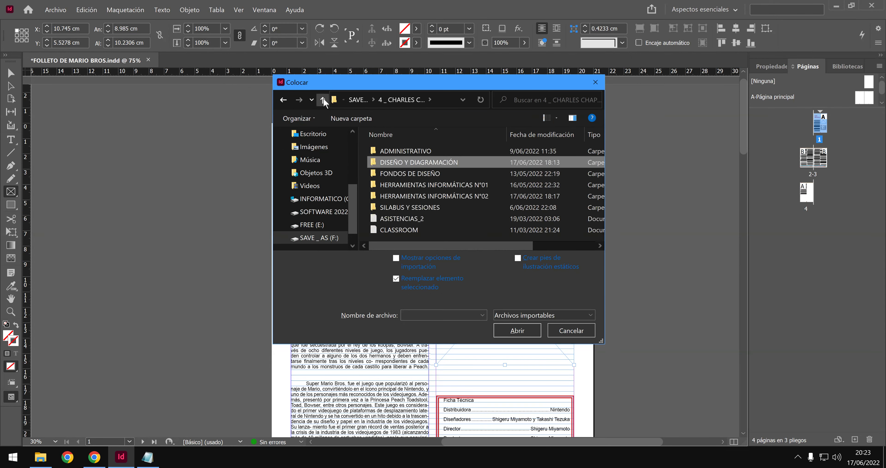
double_click(457, 160)
scroll(433, 186, down, 3)
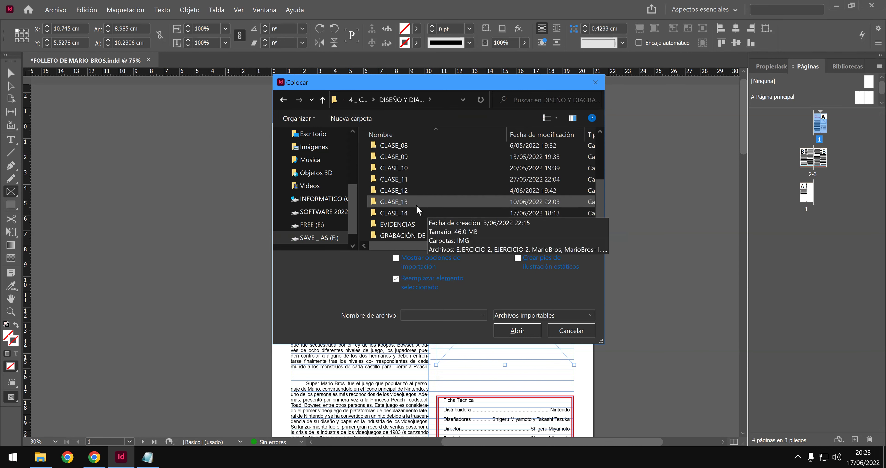
double_click(394, 212)
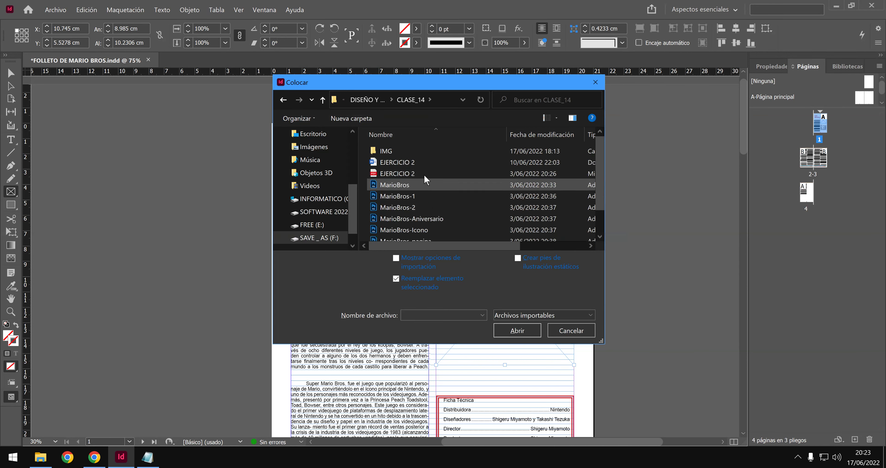
right_click(386, 152)
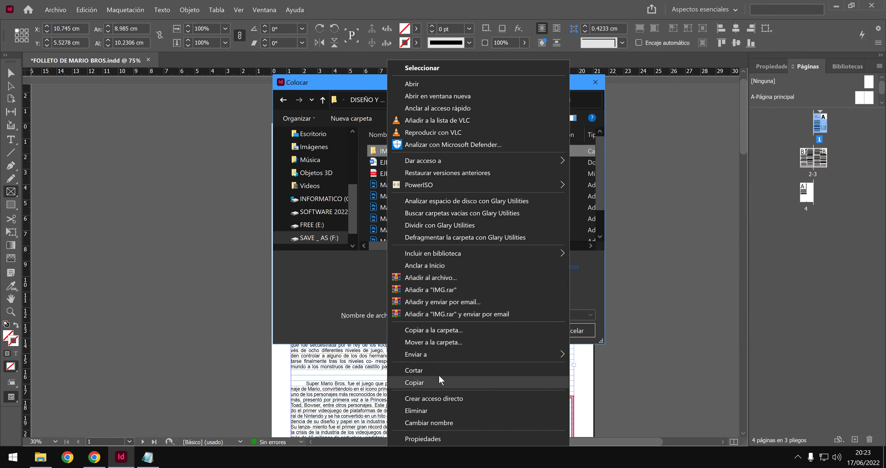
click(439, 375)
Paste the copied IMG folder into EVIDENCIAS > CLASE_14, alongside the FOLLETO DE MARIO BROS document.
click(367, 99)
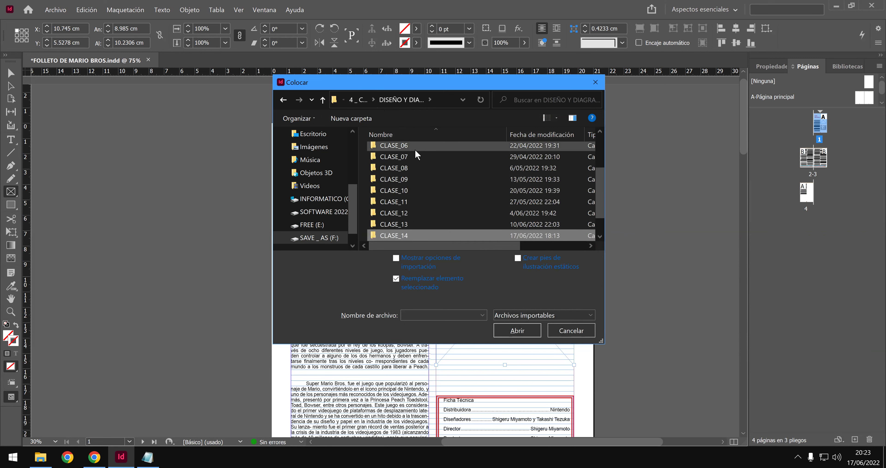
scroll(433, 185, down, 1)
double_click(415, 224)
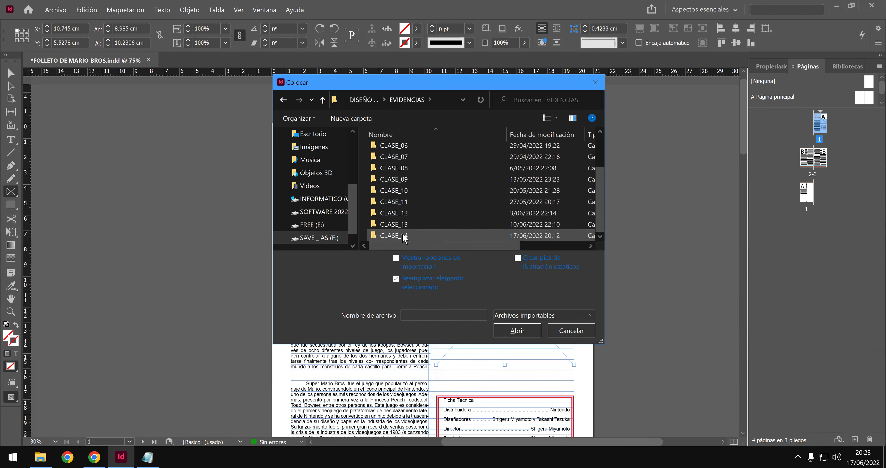
double_click(402, 236)
right_click(438, 210)
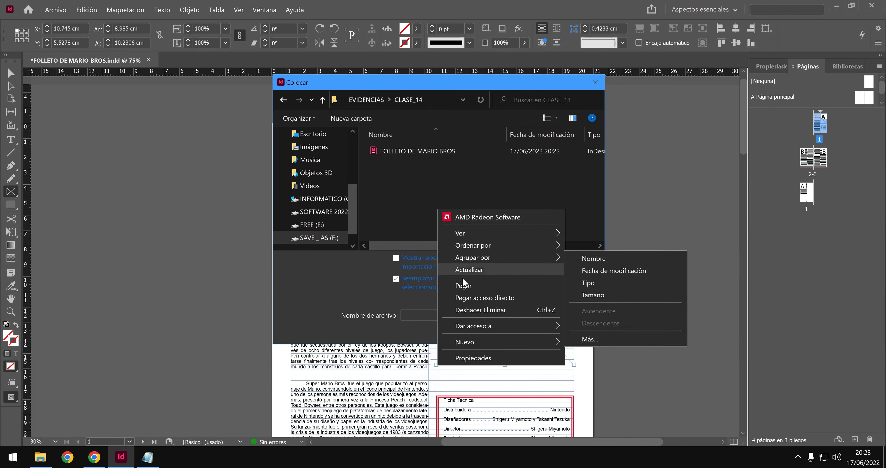
click(464, 270)
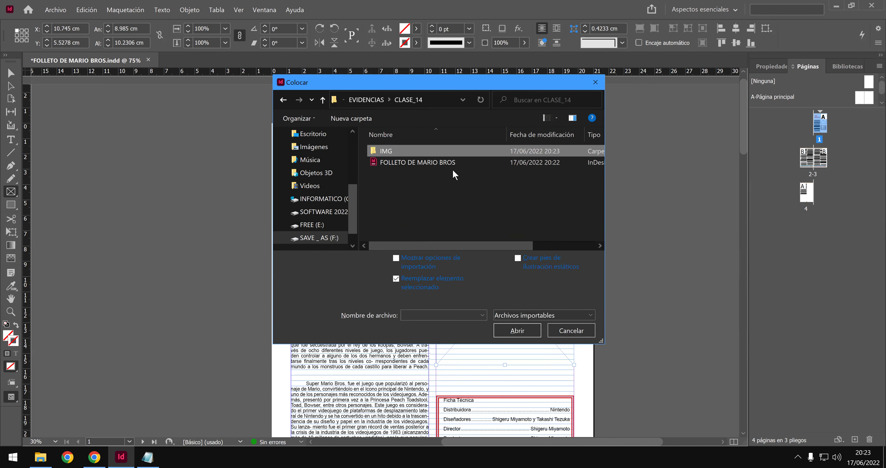
Place the MarioBros image from the pasted IMG folder into the empty frame and save the brochure.
double_click(428, 153)
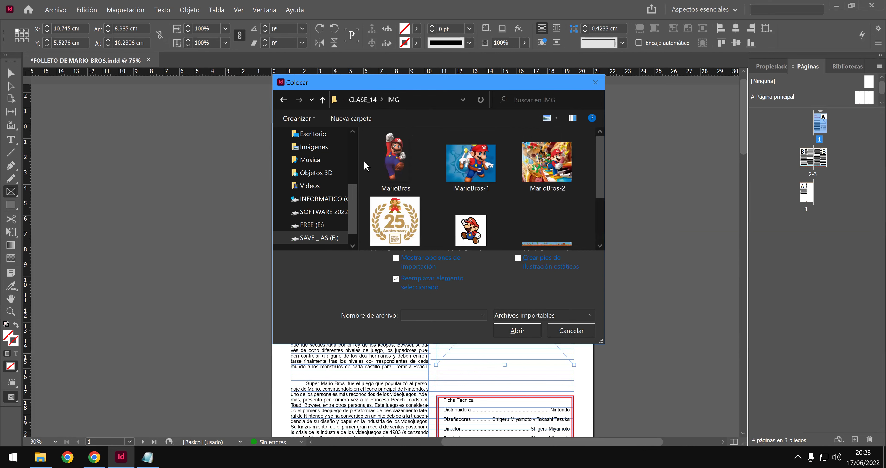
click(396, 158)
click(523, 331)
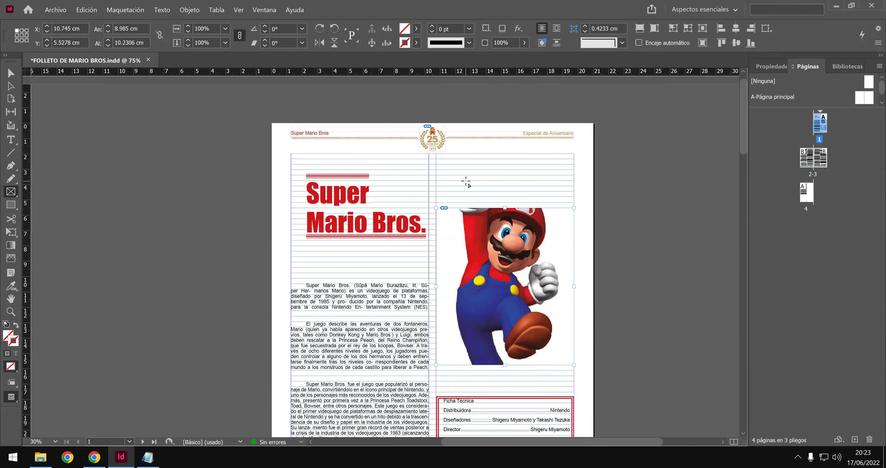
scroll(475, 192, down, 2)
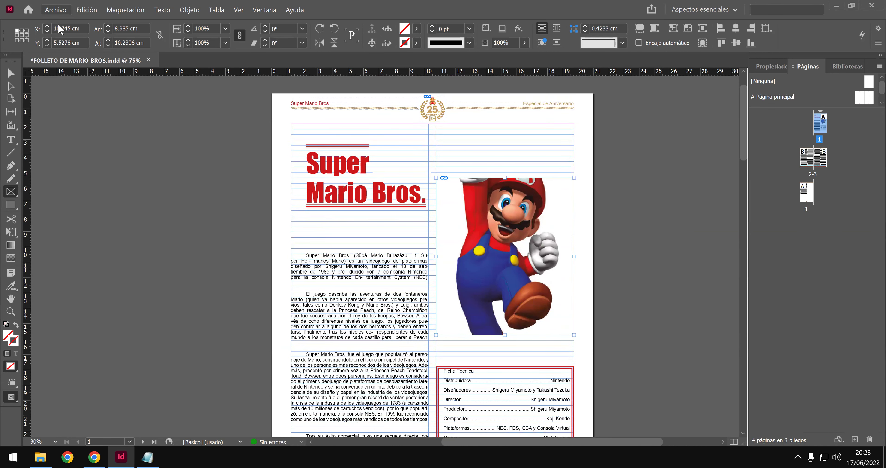
click(57, 11)
click(74, 62)
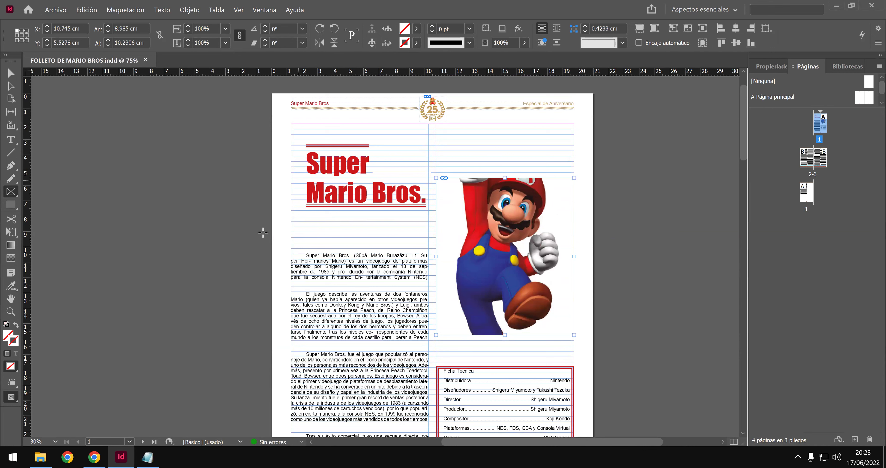
Open the EJERCICIO 2 PDF from CLASE_14, examine how page 1 arranges Mario and the Ficha Técnica, and return to InDesign.
mouse_move(148, 456)
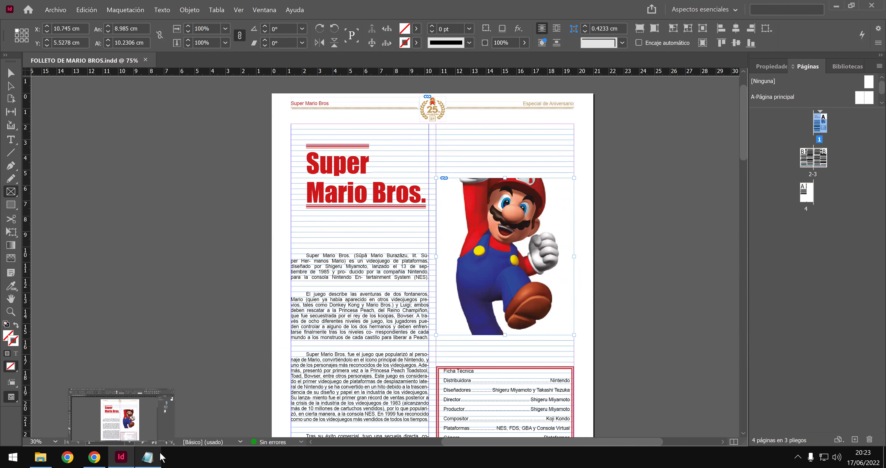
click(201, 380)
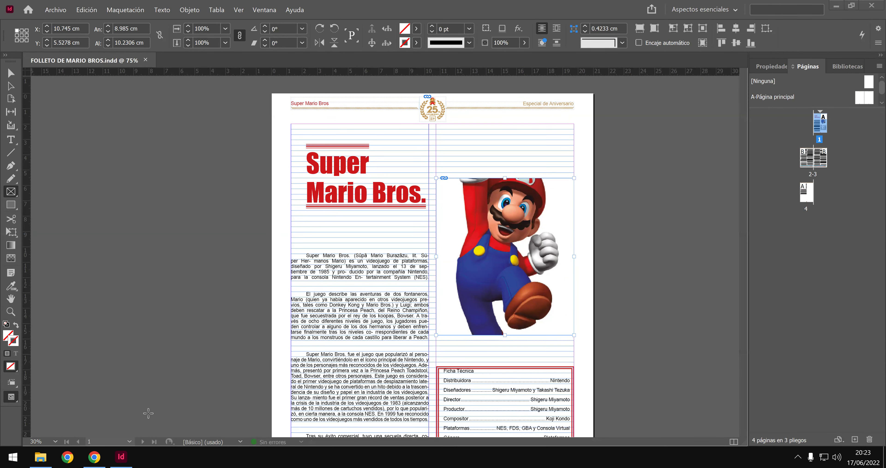
mouse_move(45, 456)
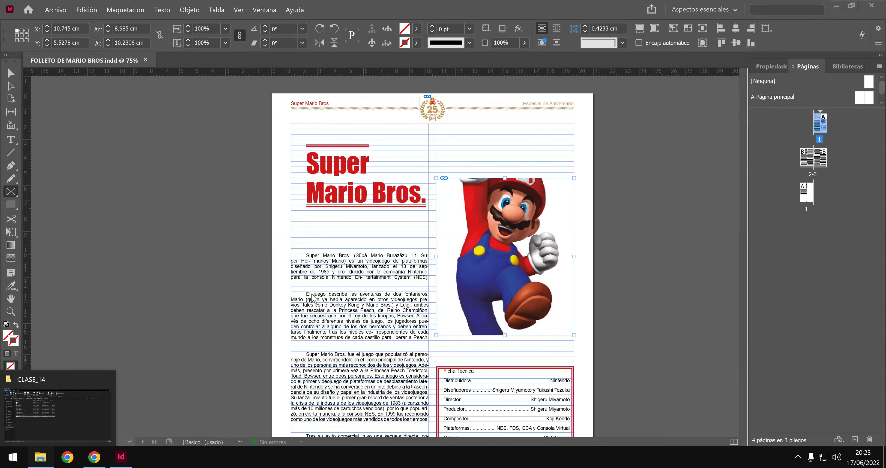
click(94, 421)
double_click(158, 142)
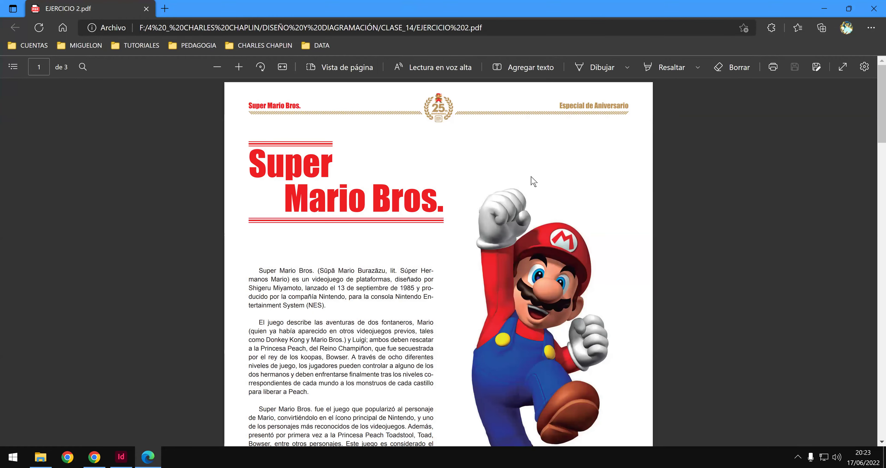
scroll(482, 130, down, 3)
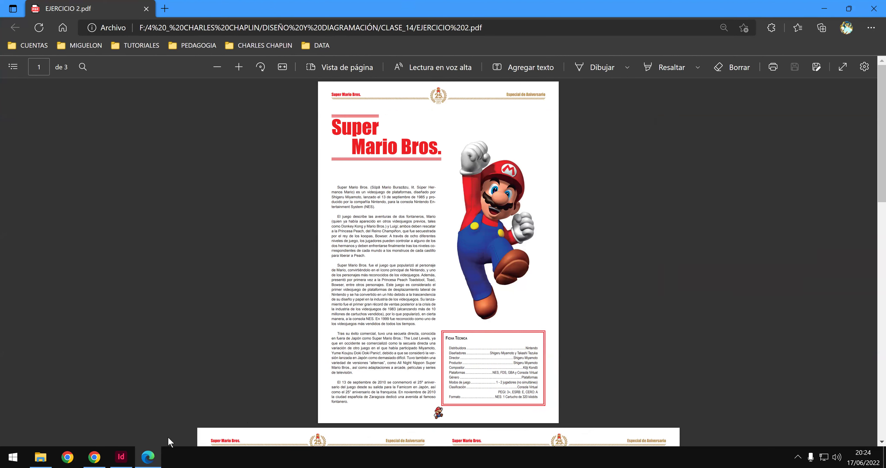
click(153, 456)
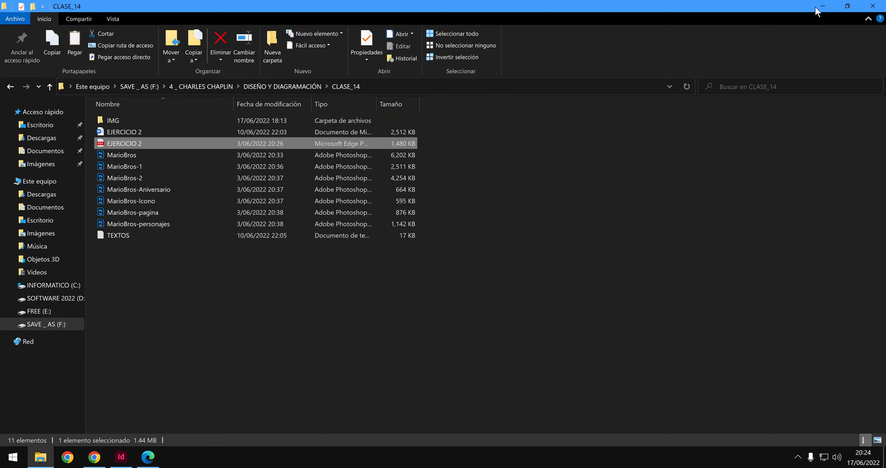
key(alt+Tab)
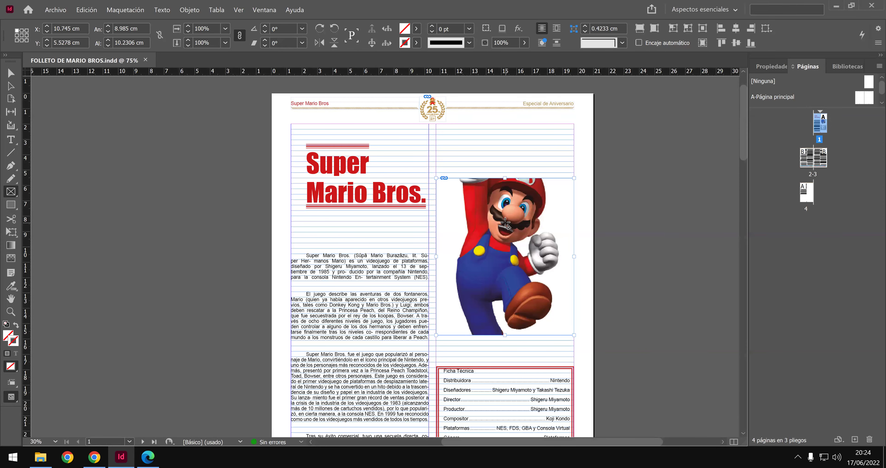
Move the Ficha Técnica frame down to about Y 19.64 cm and shorten it from its upper edge to about 5.53 cm high.
scroll(481, 358, down, 2)
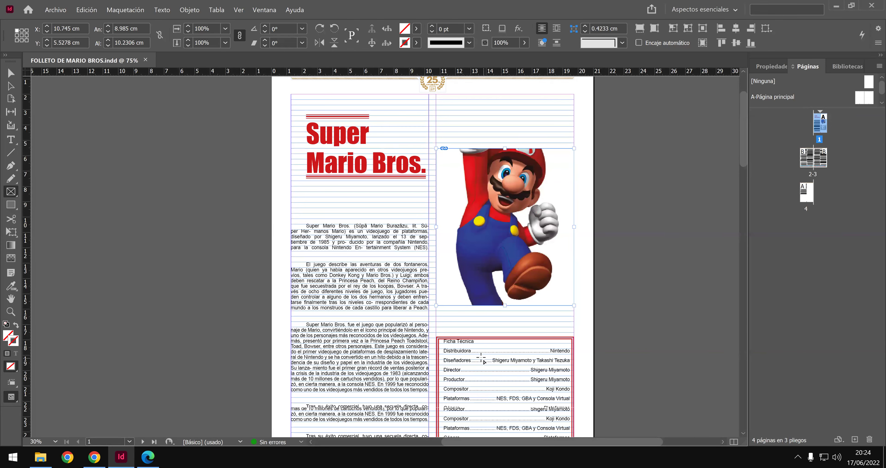
scroll(482, 357, down, 4)
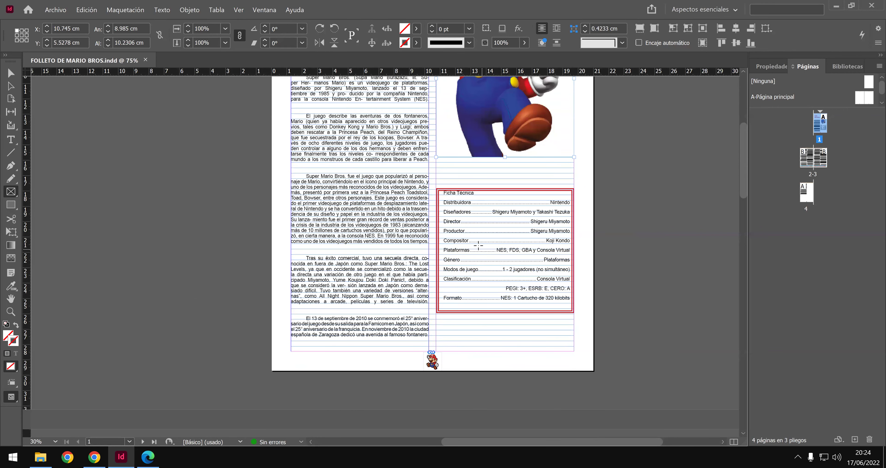
click(11, 73)
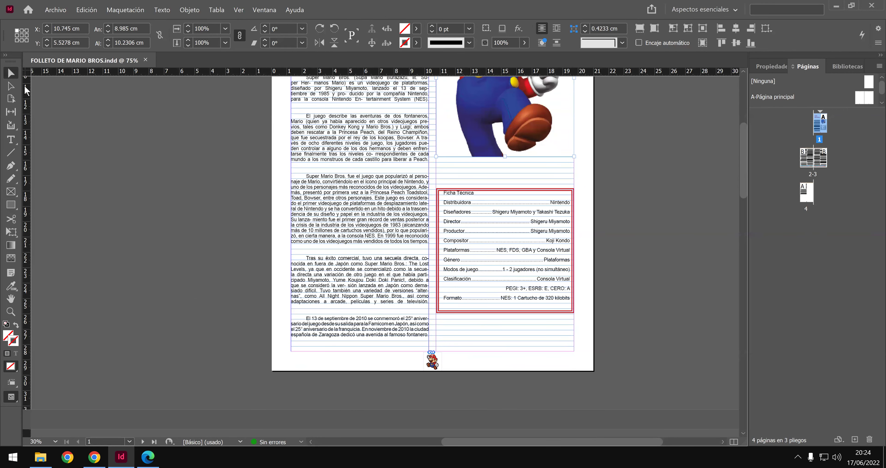
click(491, 246)
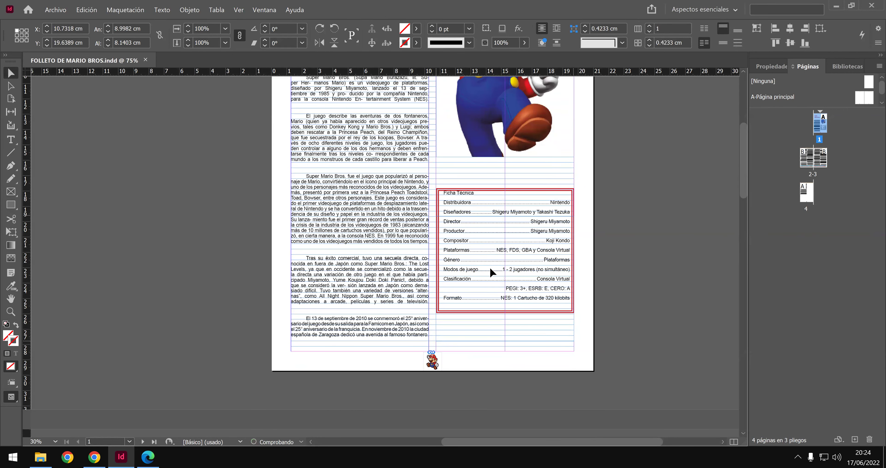
key(ctrl+z)
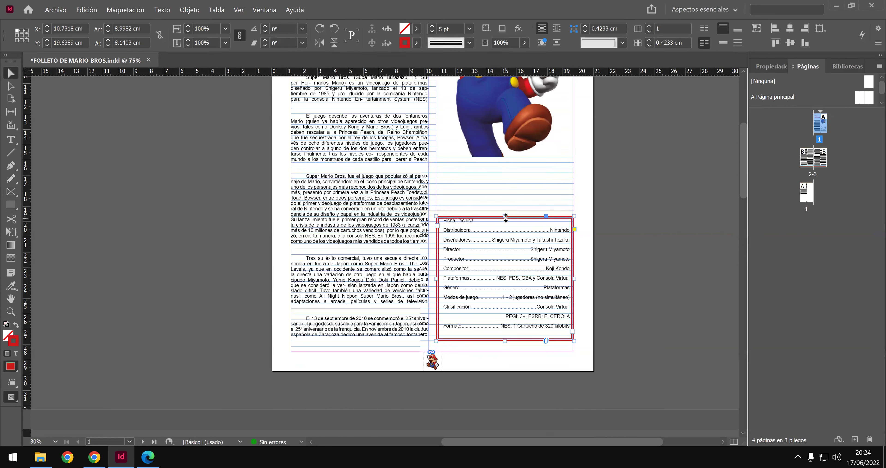
drag(504, 227, 505, 255)
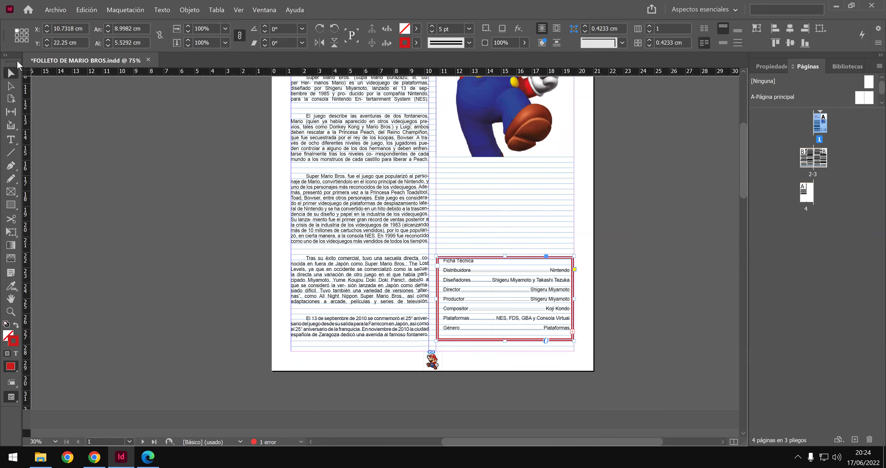
key(t)
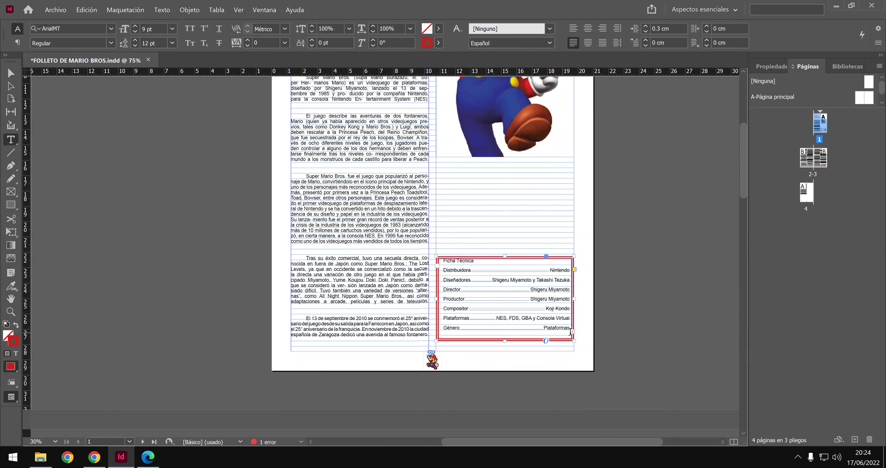
Set the leading of the Ficha Técnica text, from its heading through the Clasificación line, to 8 pt.
drag(444, 260, 570, 336)
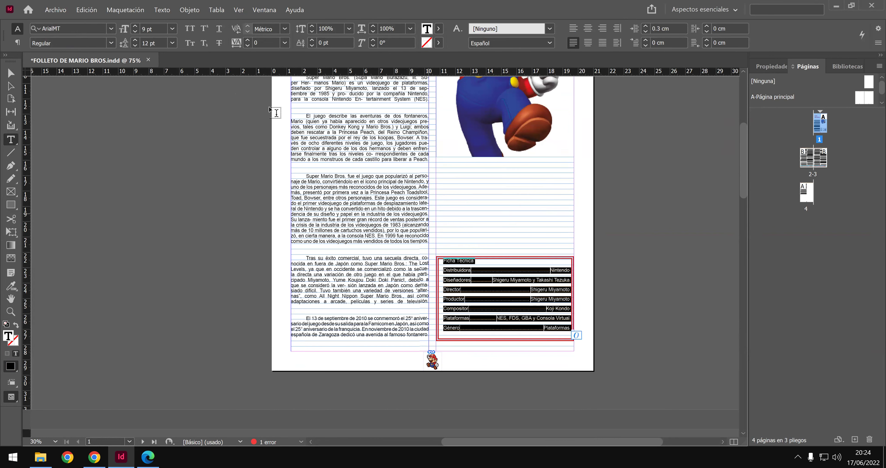
click(172, 43)
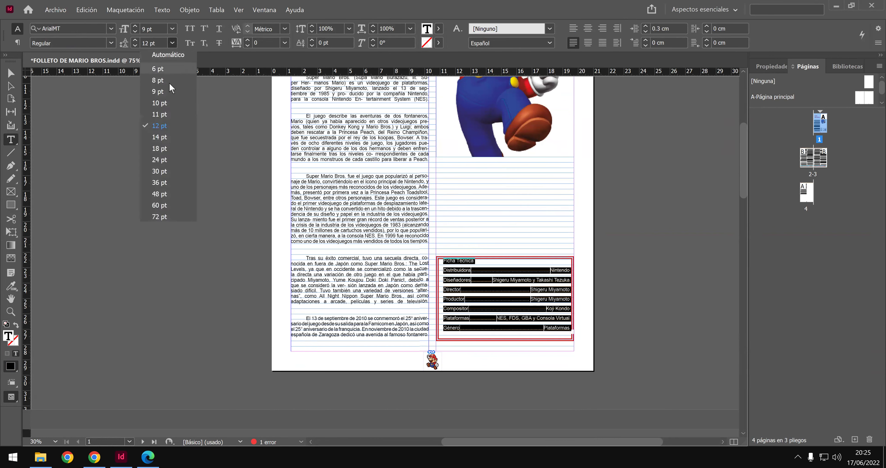
click(169, 103)
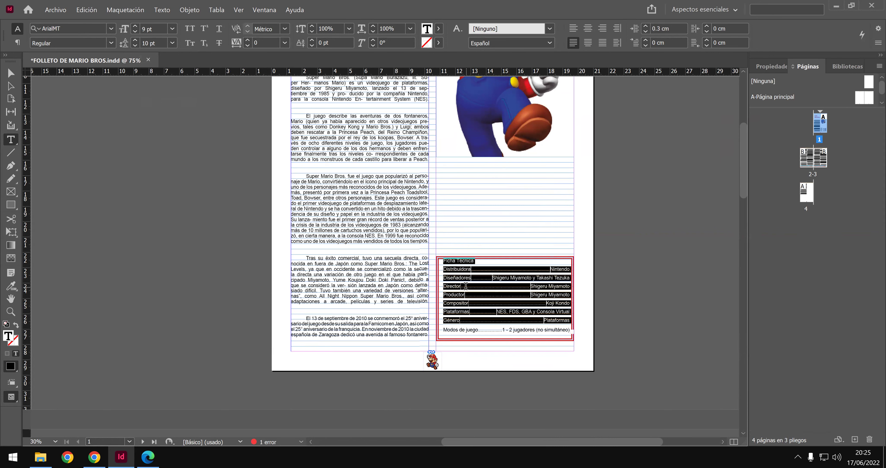
click(172, 43)
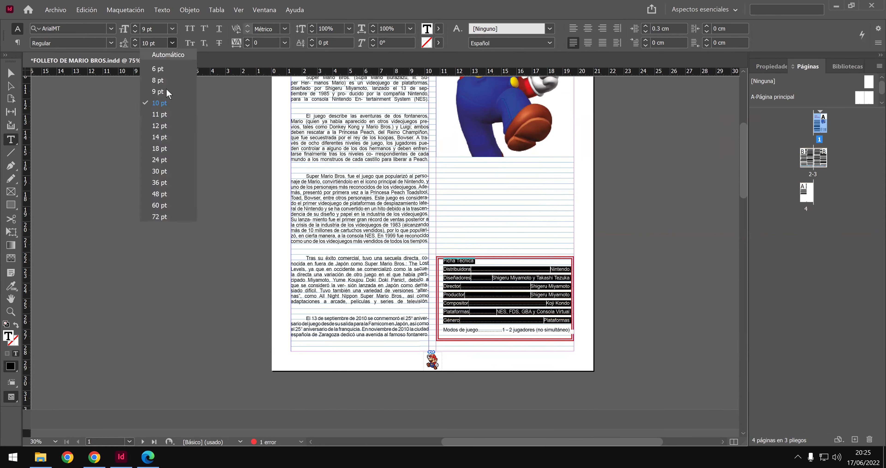
click(165, 80)
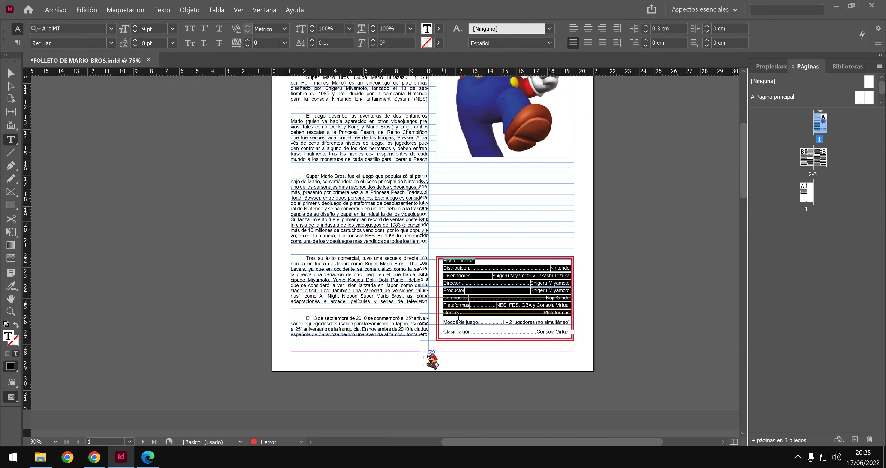
drag(459, 316, 561, 344)
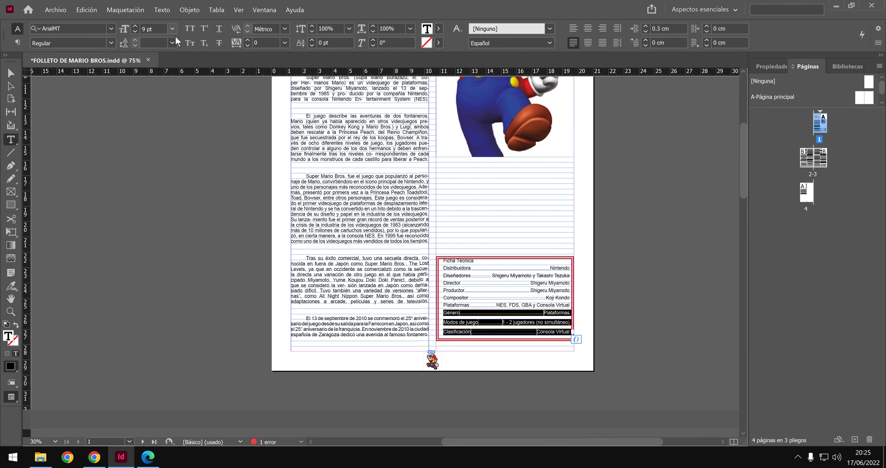
click(172, 42)
click(166, 81)
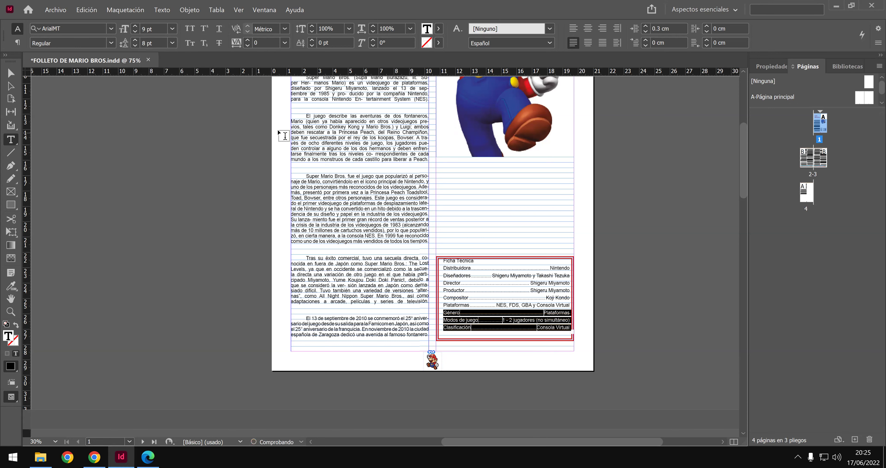
click(507, 307)
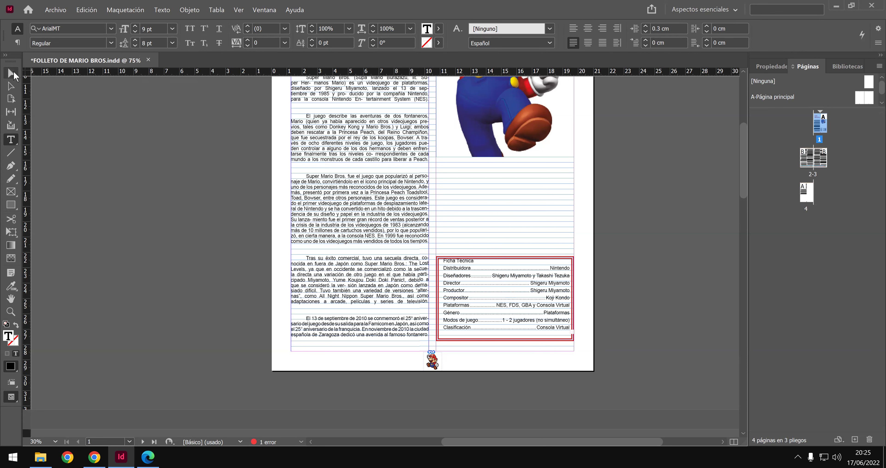
Extend the Ficha Técnica frame upward to about 6.38 cm high, position it at about X 10.75, Y 21.55 cm, and save the brochure.
click(13, 73)
drag(504, 255, 505, 243)
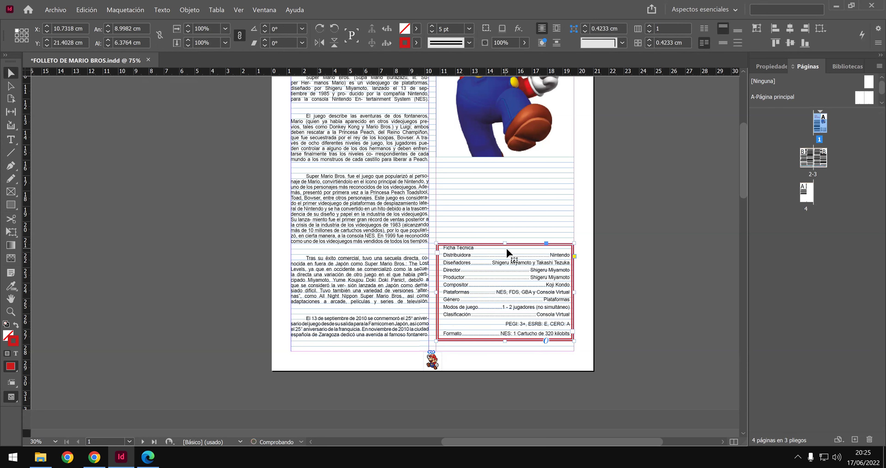
drag(504, 243, 523, 247)
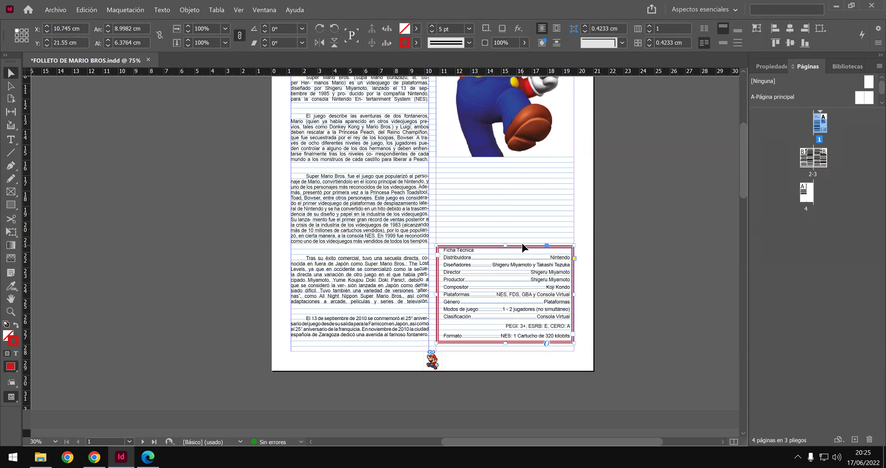
click(516, 219)
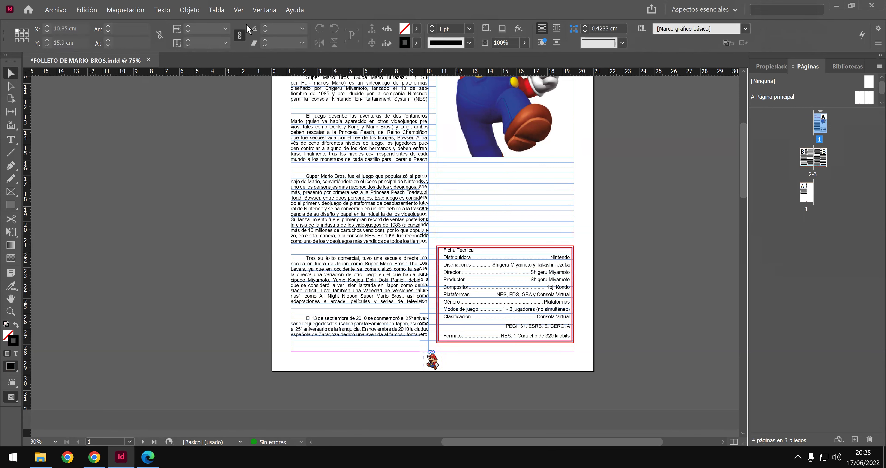
click(55, 9)
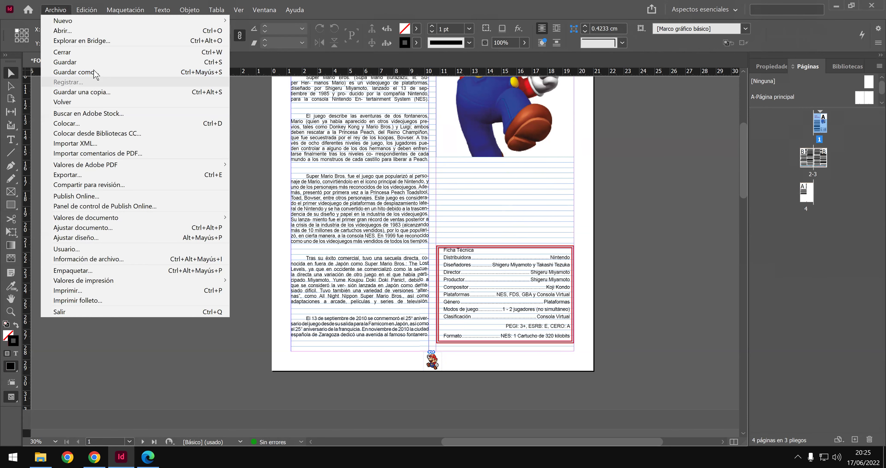
click(96, 67)
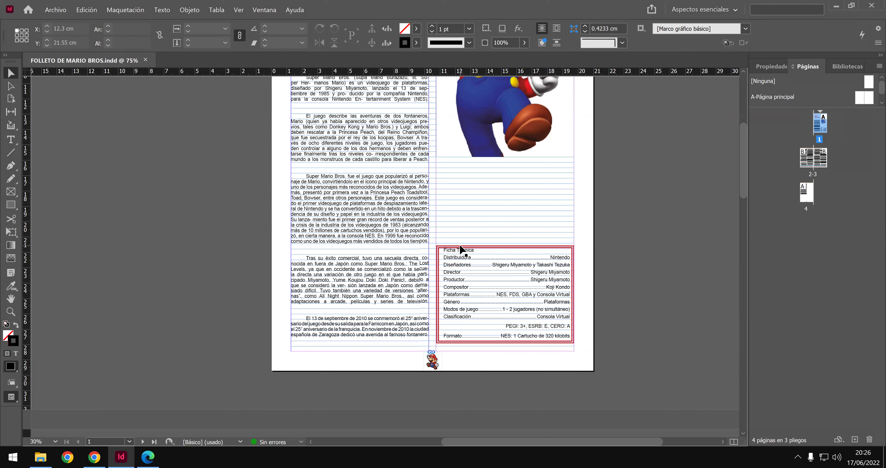
Extend the Ficha Técnica frame upward to about 6.88 cm high and insert a blank line below its heading.
click(466, 257)
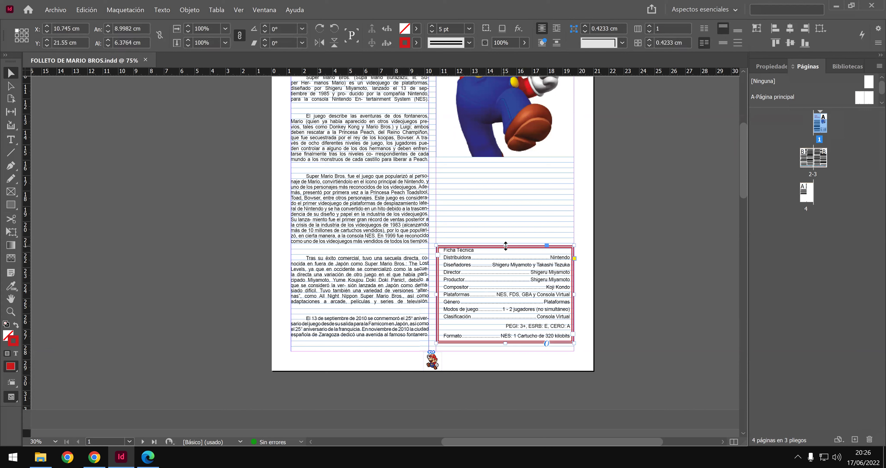
drag(508, 240, 510, 238)
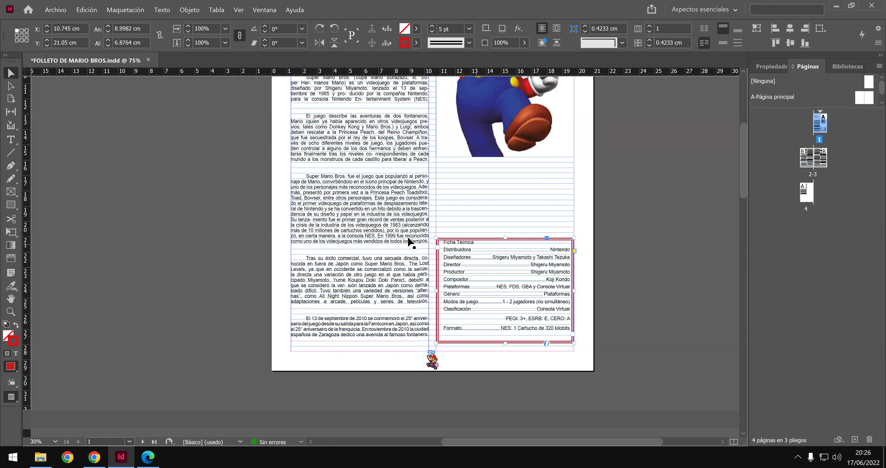
click(10, 139)
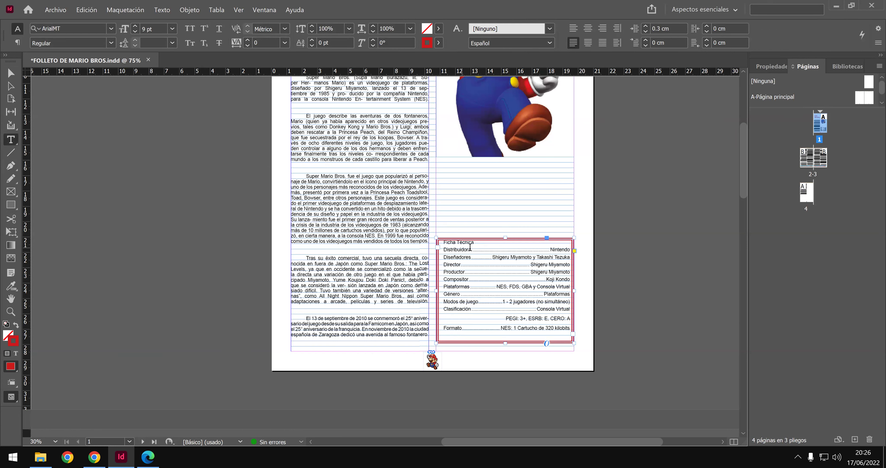
click(476, 243)
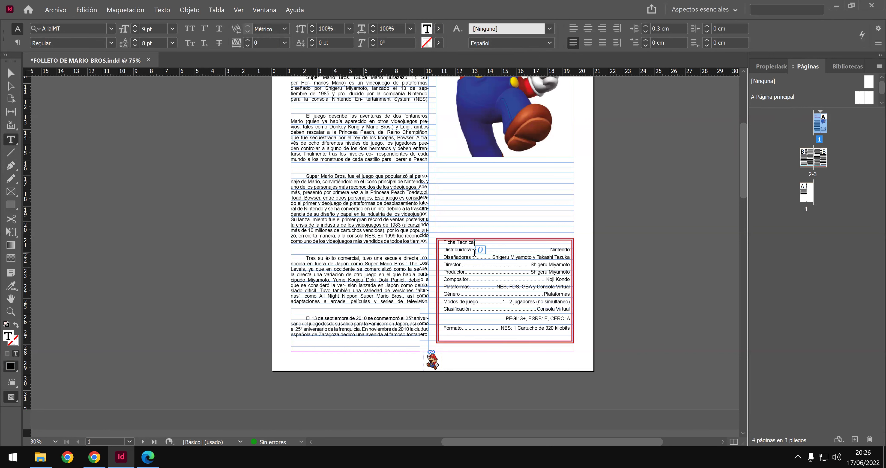
key(Return)
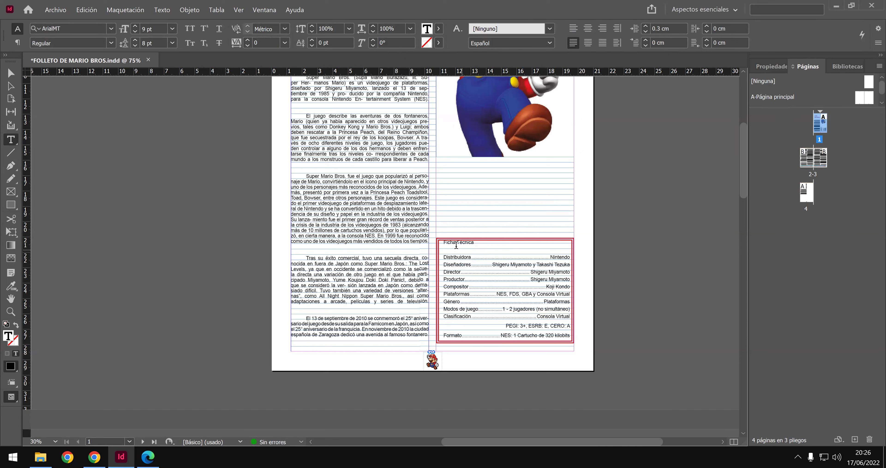
Try an 8 pt font size on all the Ficha Técnica text and restore it to 9 pt.
drag(444, 243, 575, 341)
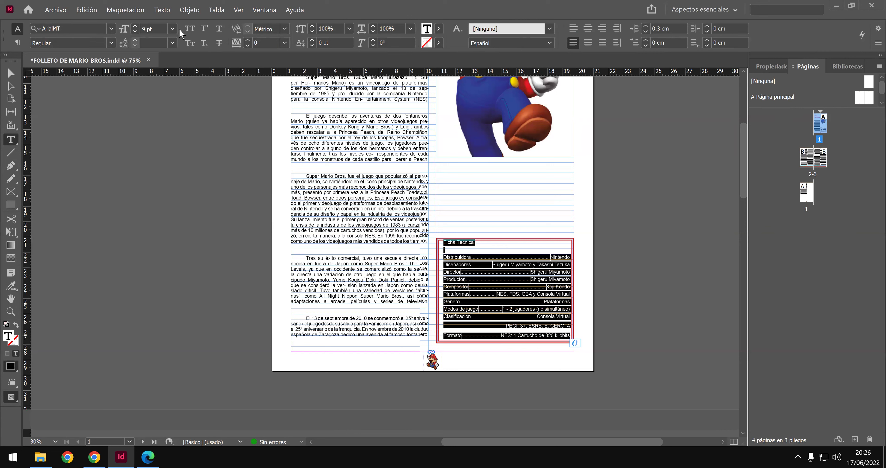
click(173, 29)
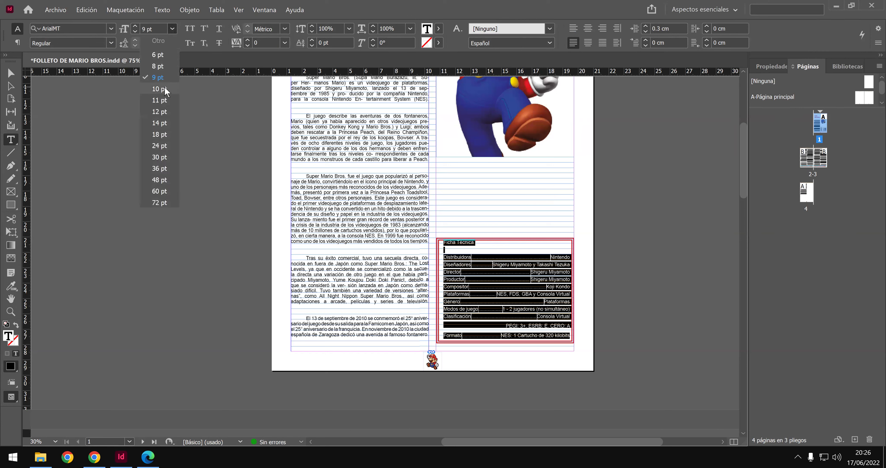
click(159, 66)
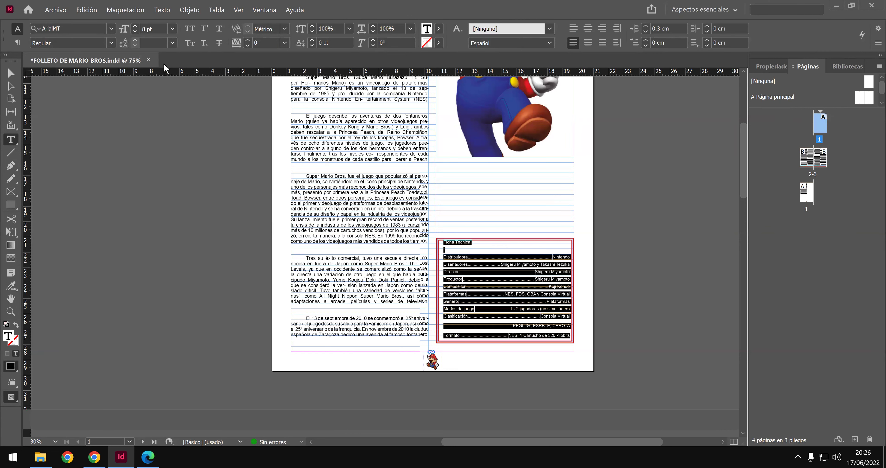
click(172, 29)
click(159, 77)
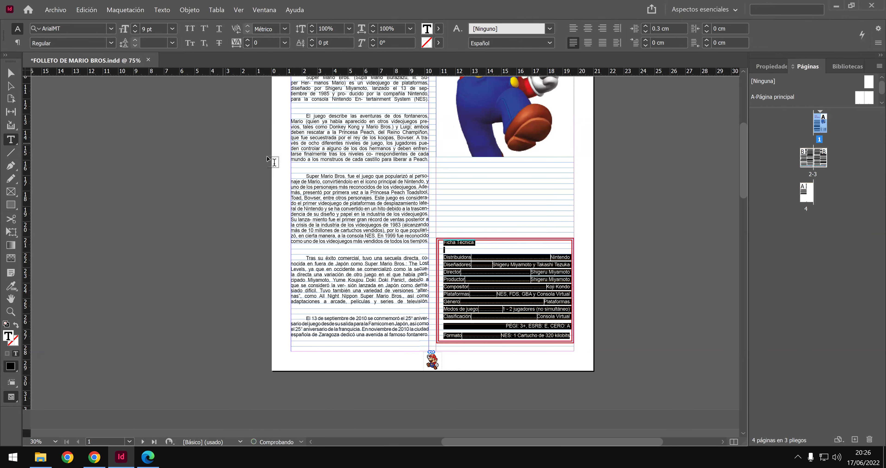
Move the right-aligned tab stop of the selected Ficha Técnica text inward from the border to about 8.29 cm.
click(170, 10)
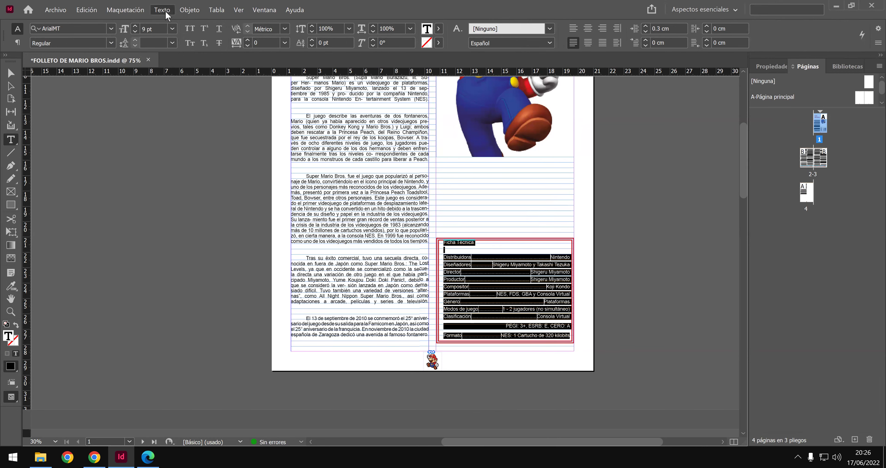
key(ctrl+shift+t)
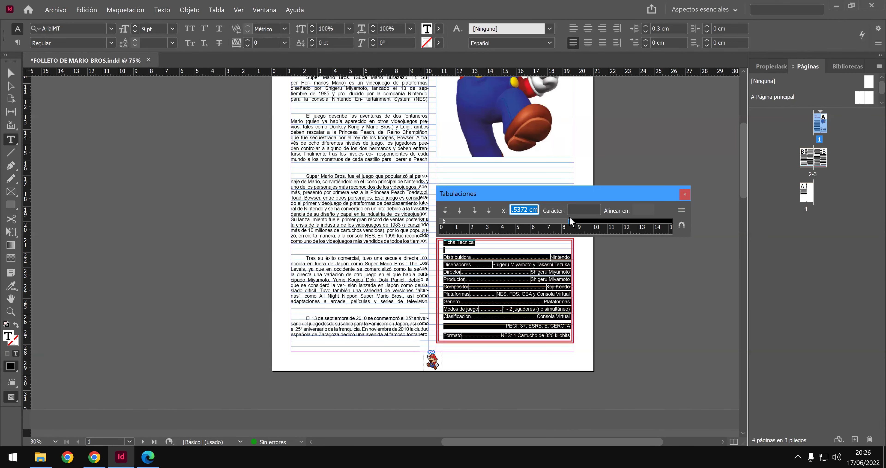
drag(569, 220, 565, 220)
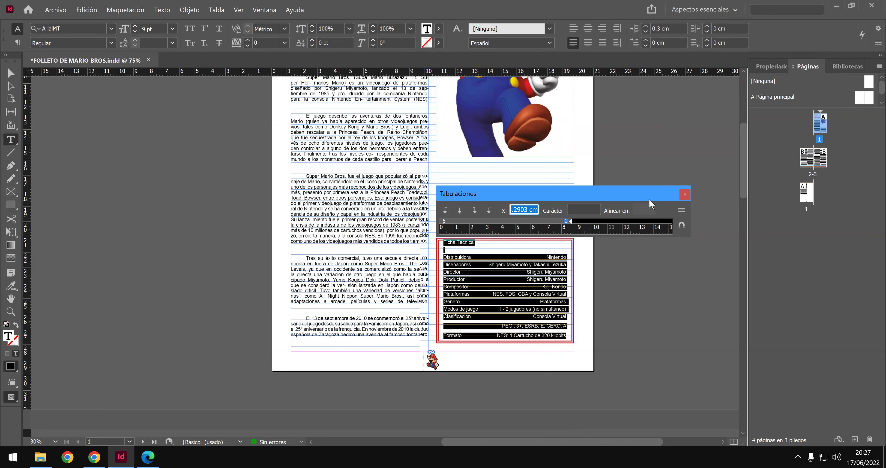
click(685, 194)
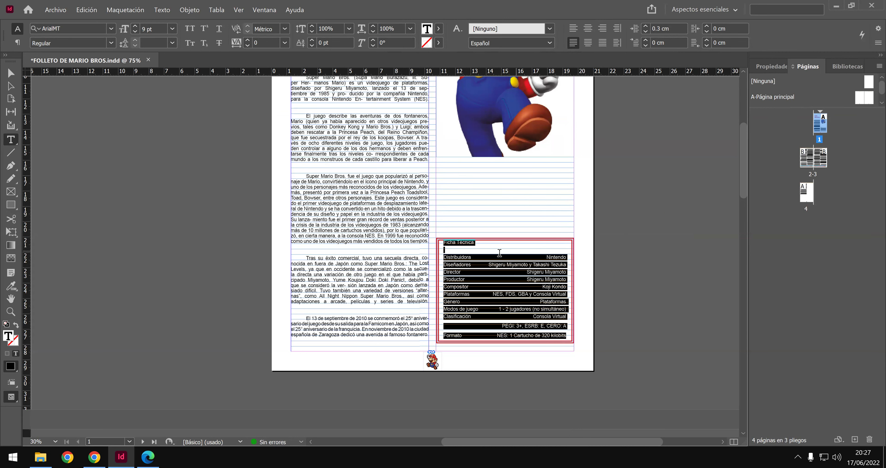
Insert a blank line above the Ficha Técnica heading and remove the blank line below it.
click(444, 249)
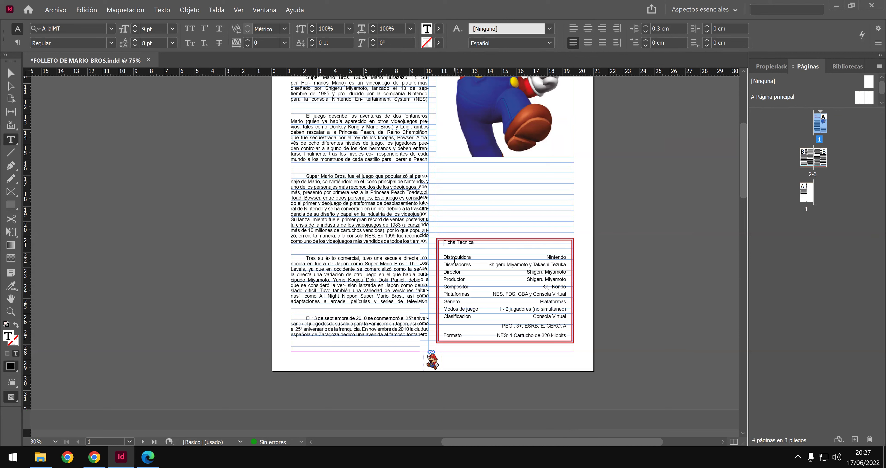
key(Return)
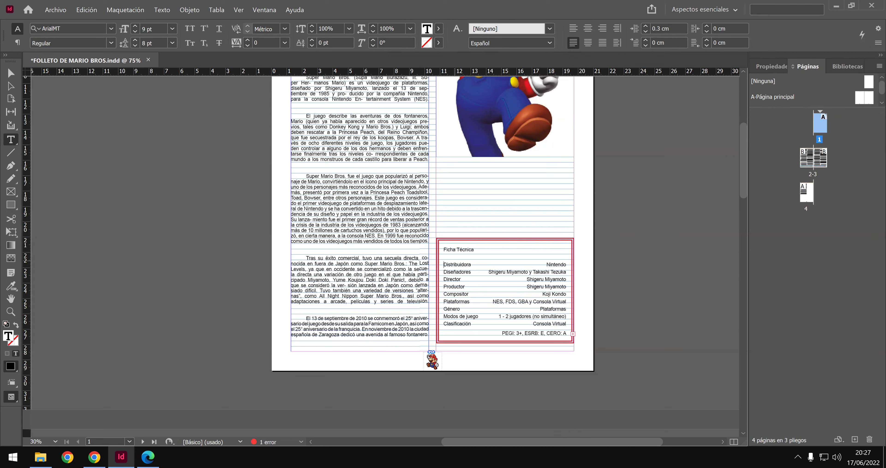
key(BackSpace)
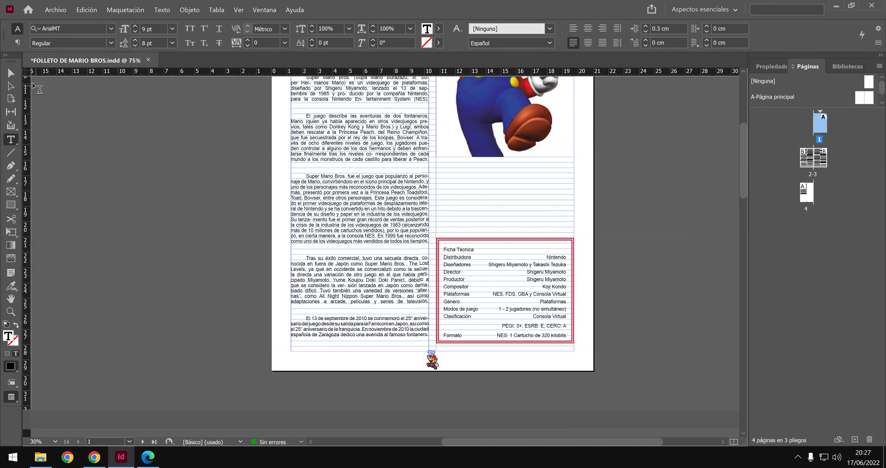
Extend the Ficha Técnica frame from its upper edge to about 7.23 cm high.
click(7, 73)
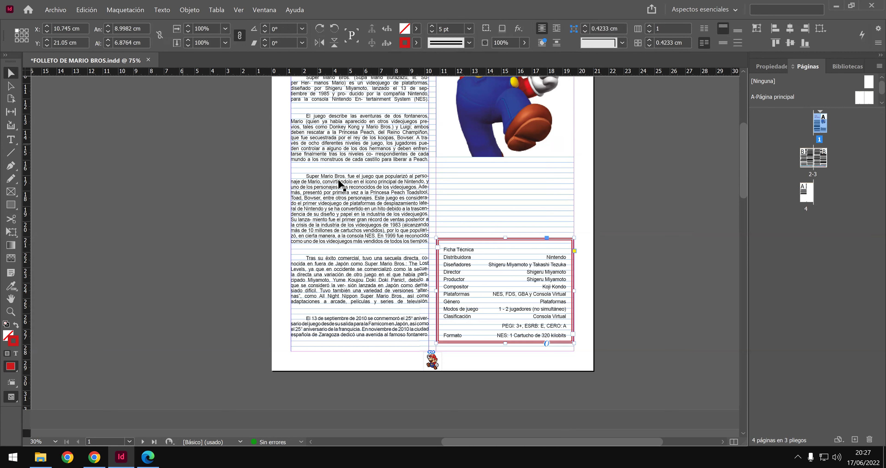
click(504, 233)
click(504, 230)
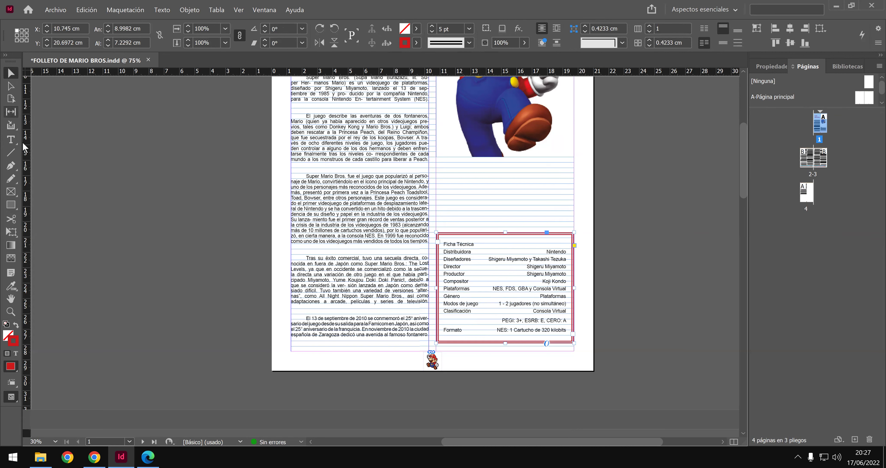
Add a blank line between the Ficha Técnica heading and Distribuidora, and extend the frame upward to about 7.58 cm high.
click(8, 142)
click(476, 244)
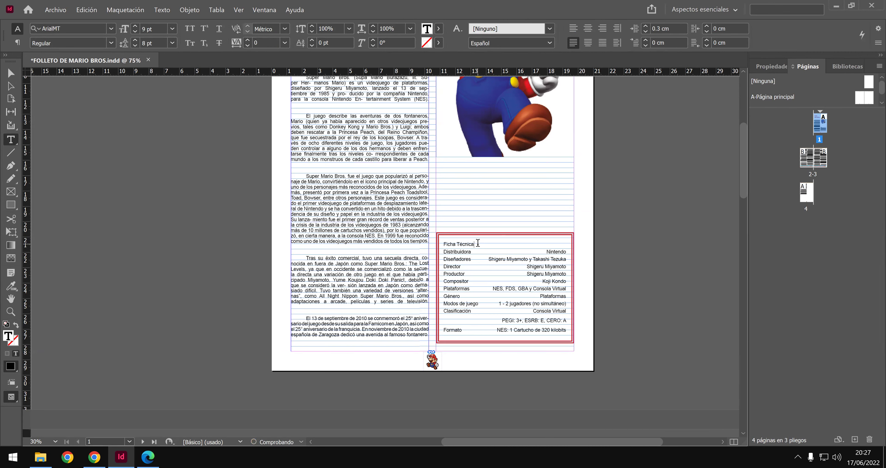
key(Return)
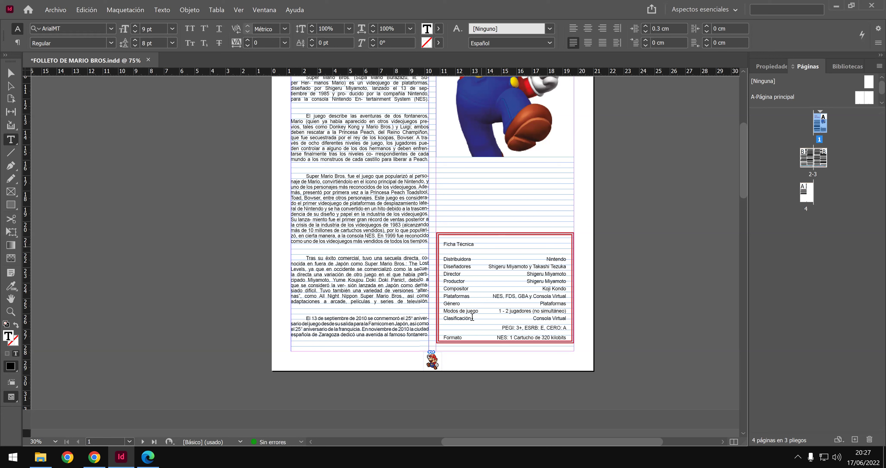
key(Escape)
drag(506, 231, 507, 225)
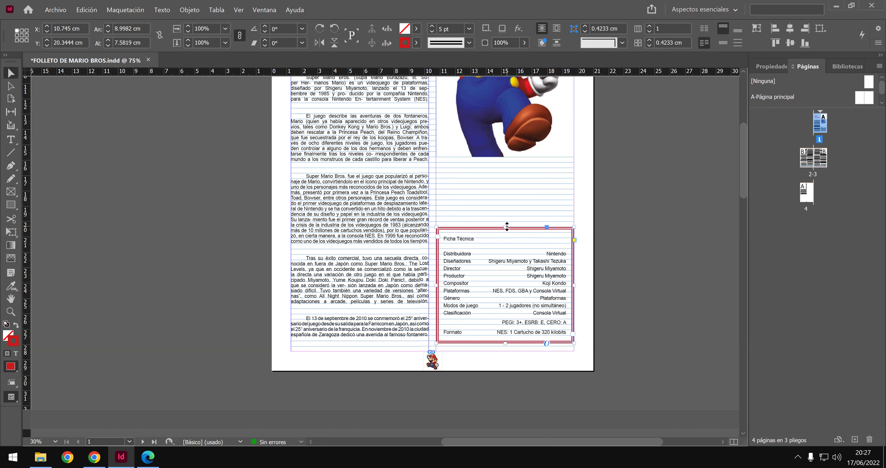
click(479, 214)
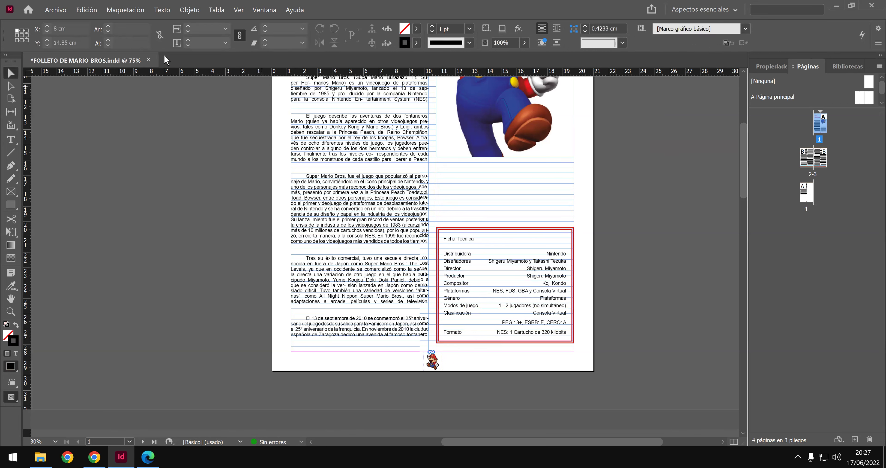
Save the FOLLETO DE MARIO BROS brochure.
click(56, 9)
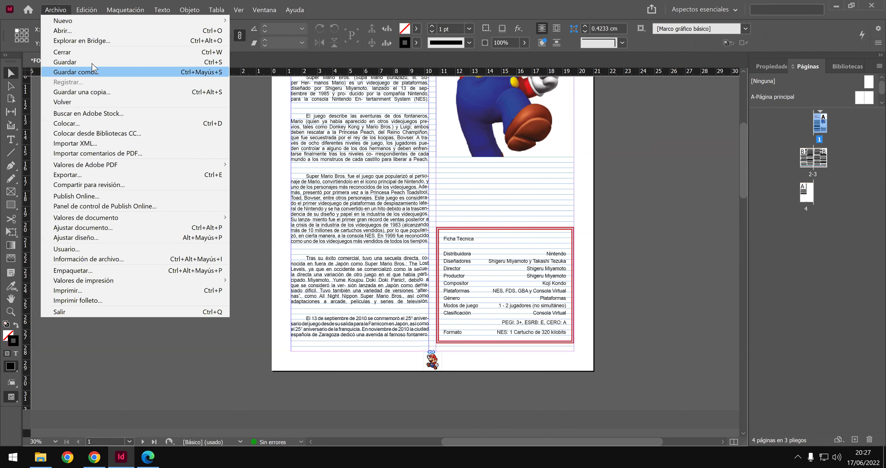
key(Escape)
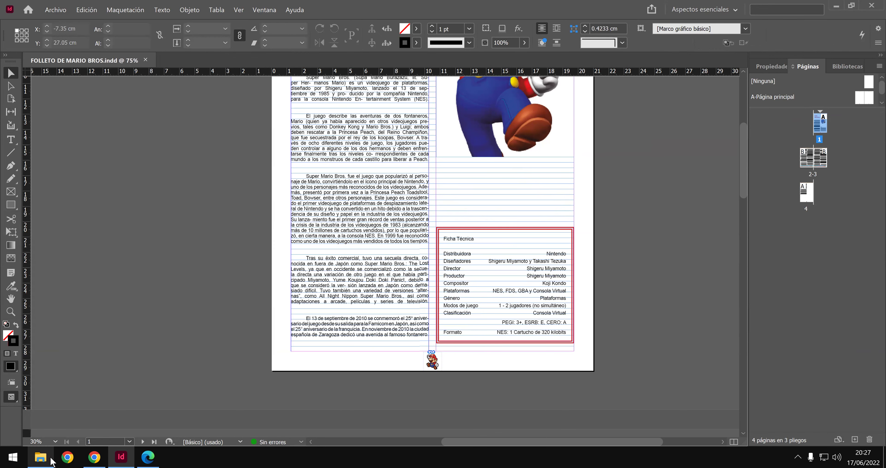
Switch to Edge to close the EJERCICIO 2 PDF, and open the EJERCICIO 2 Word document from the CLASE_14 folder with editing enabled.
mouse_move(83, 456)
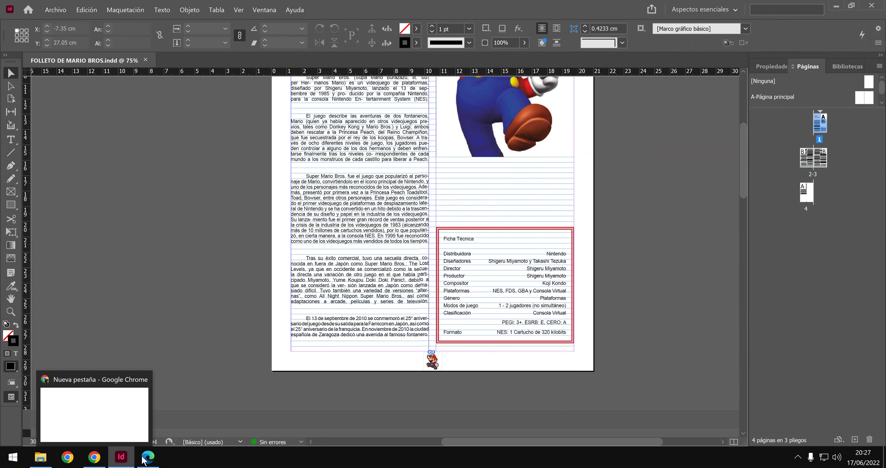
click(152, 458)
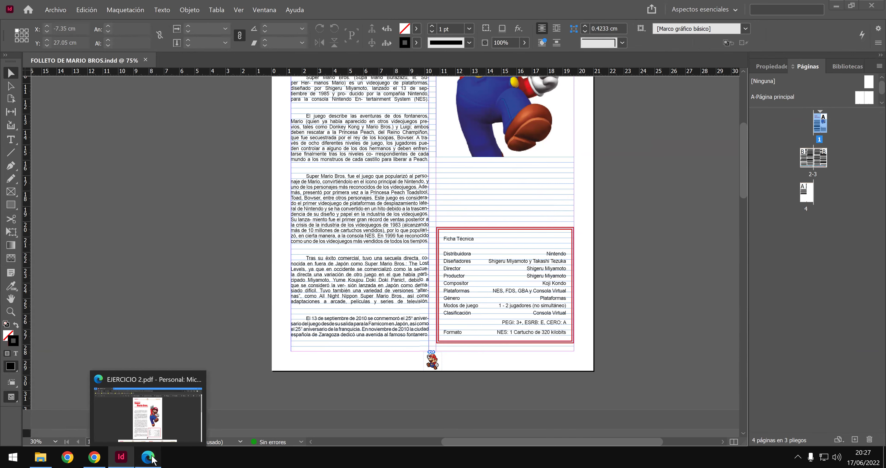
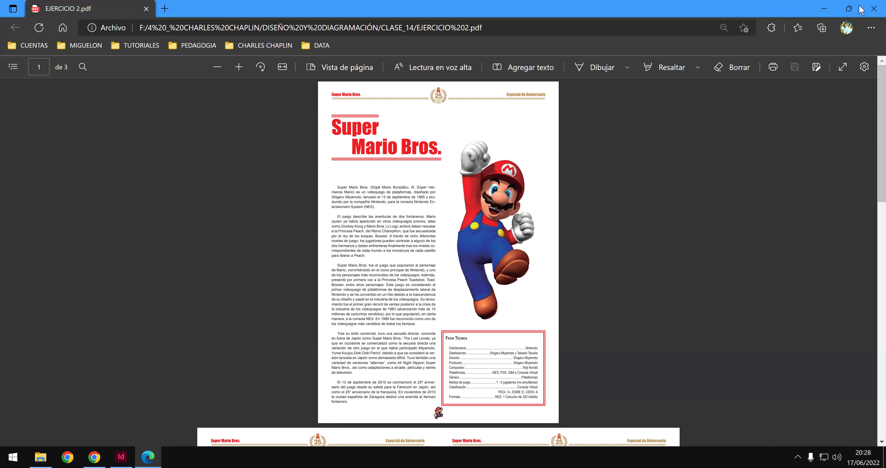
click(873, 9)
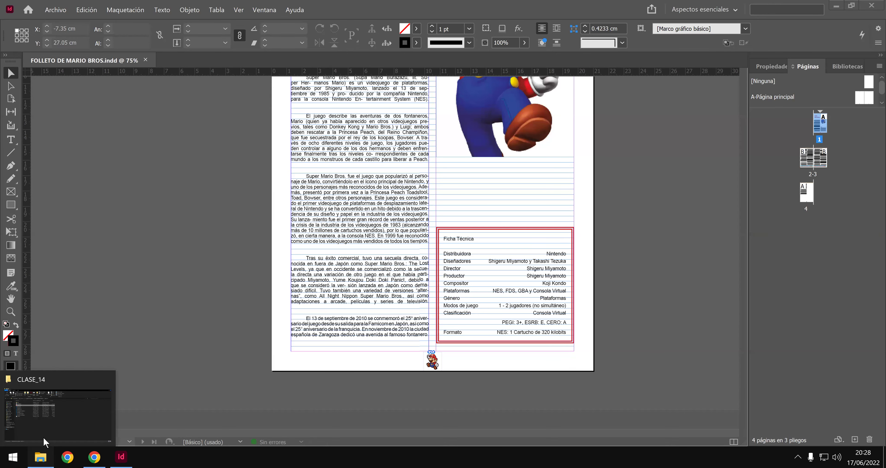
click(45, 443)
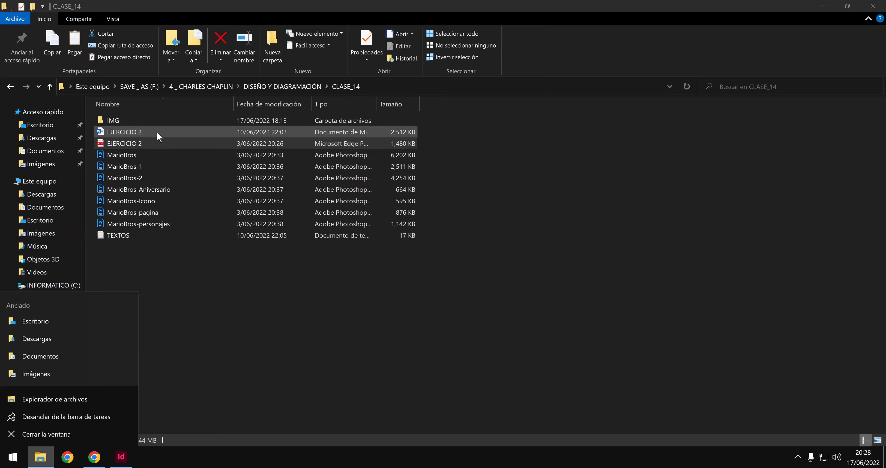
double_click(159, 134)
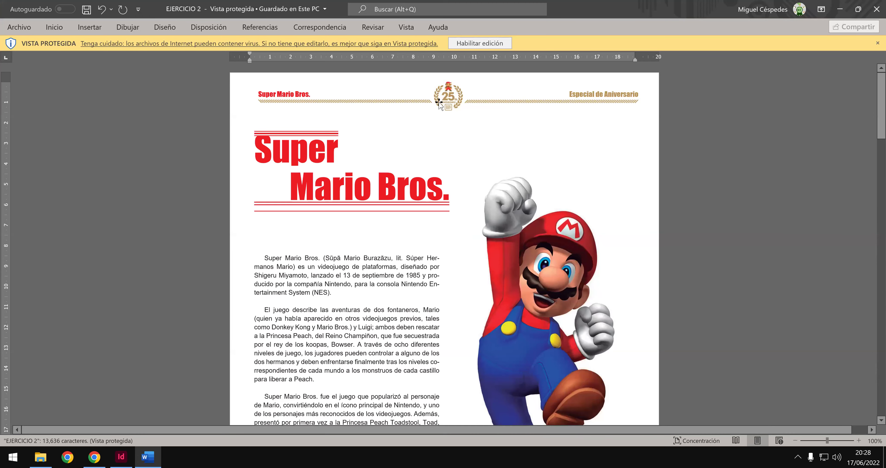
click(483, 45)
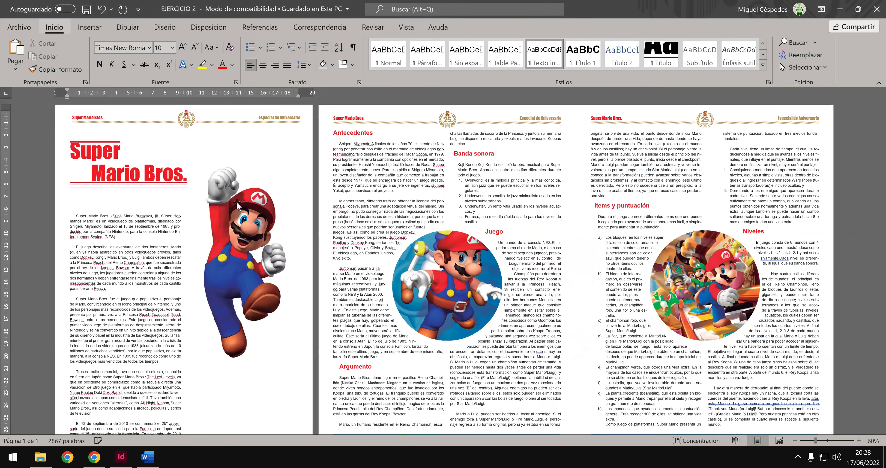
Look through the pages of the EJERCICIO 2 Word document, examining the layout of its text and images.
scroll(287, 351, down, 3)
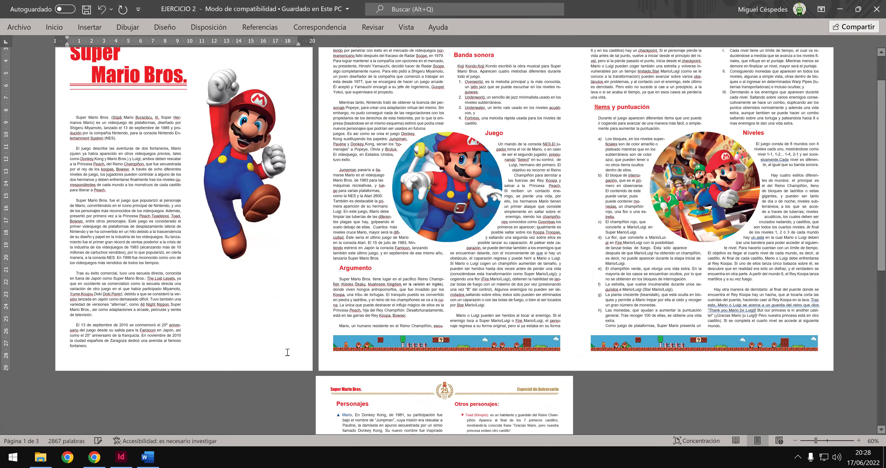
drag(291, 354, 254, 296)
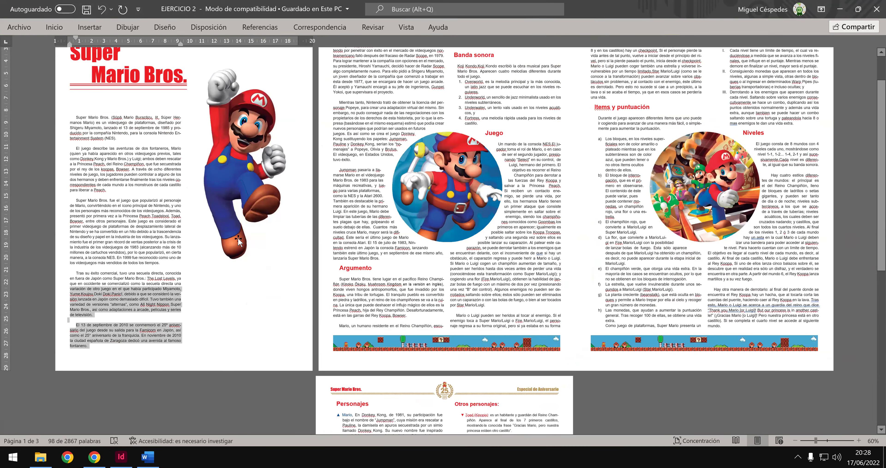
click(257, 255)
click(268, 307)
scroll(265, 309, up, 2)
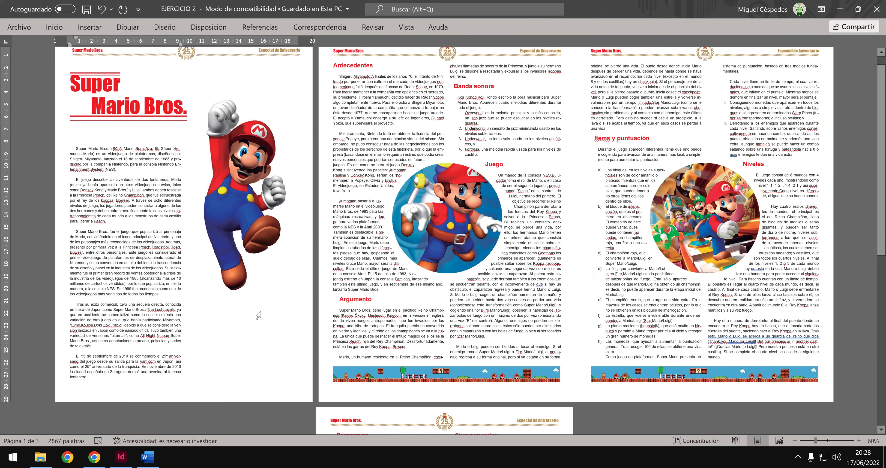
scroll(258, 315, down, 5)
scroll(256, 312, down, 18)
scroll(247, 320, up, 19)
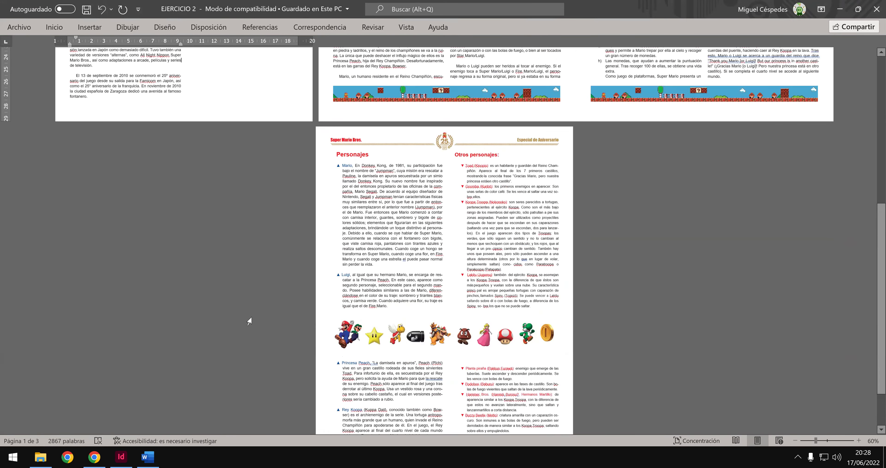
scroll(247, 285, up, 5)
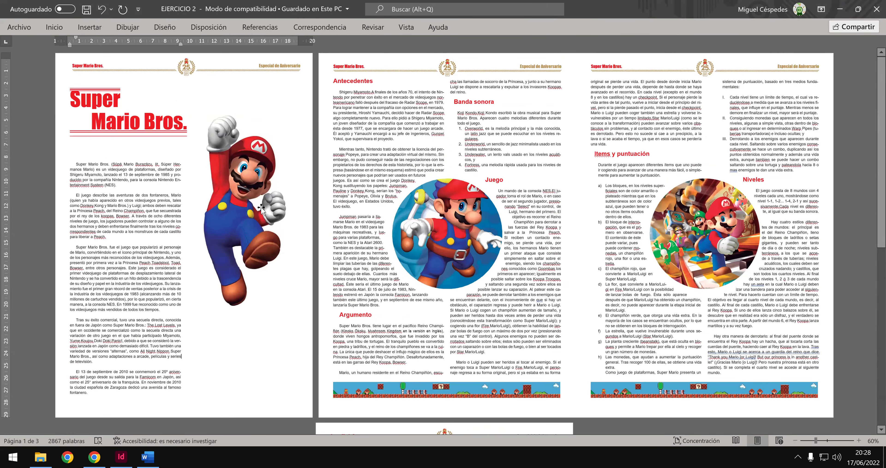
Check the height and width of the large Mario picture on page 1 in Word, and return to InDesign.
click(261, 208)
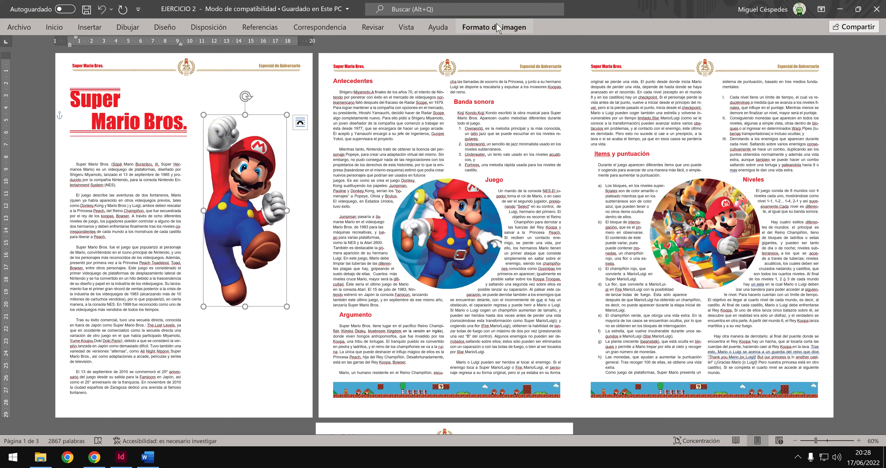
click(516, 30)
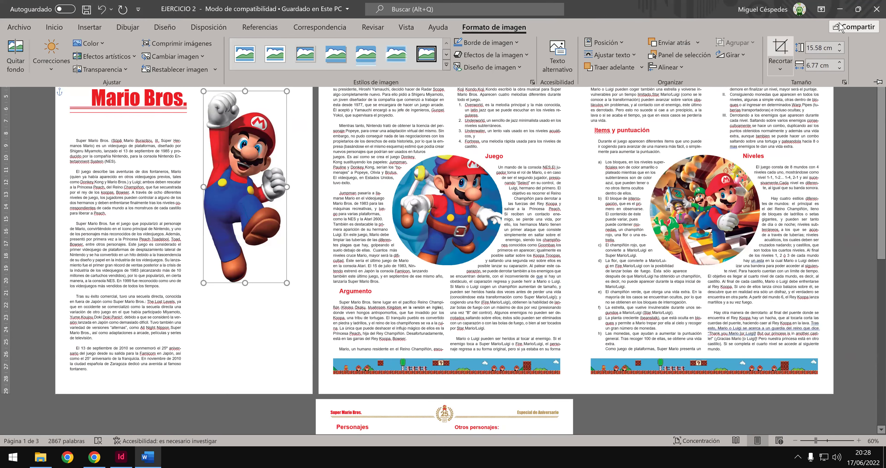
click(842, 7)
click(828, 8)
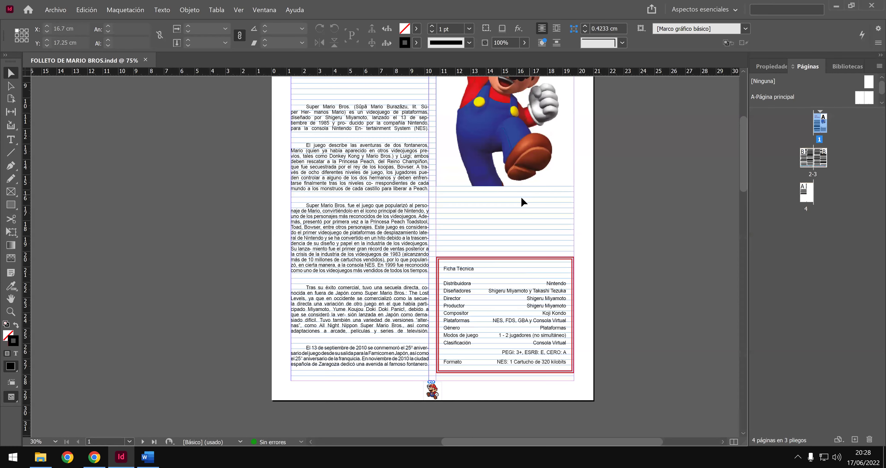
Set the height of the Mario image frame on page 1 to 15.6 cm.
scroll(521, 198, up, 5)
click(506, 287)
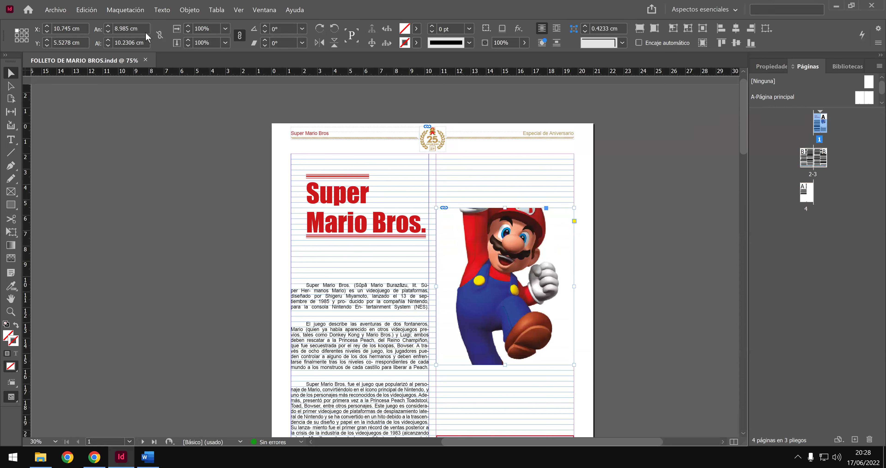
double_click(134, 41)
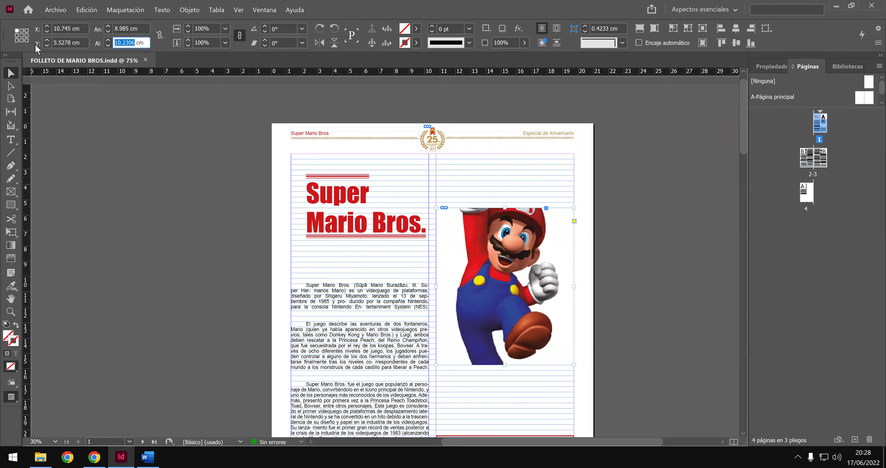
text(15.6)
key(Return)
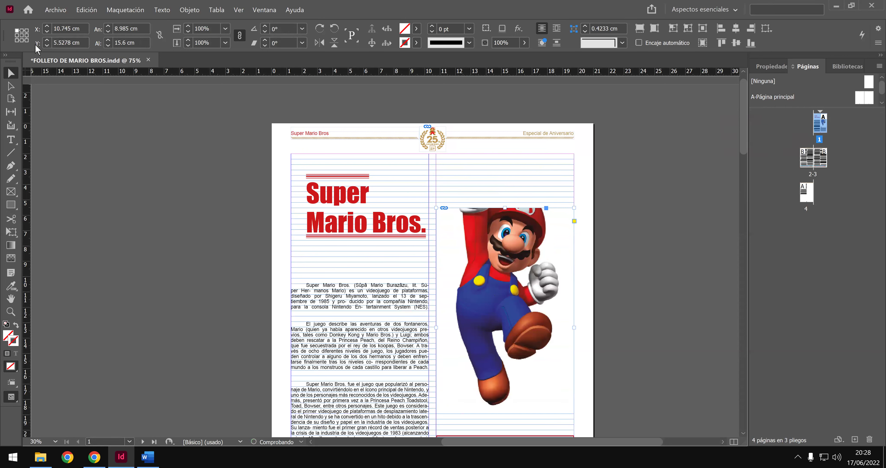
Move the Mario image frame slightly up, to about Y 5.18 cm.
scroll(268, 68, down, 1)
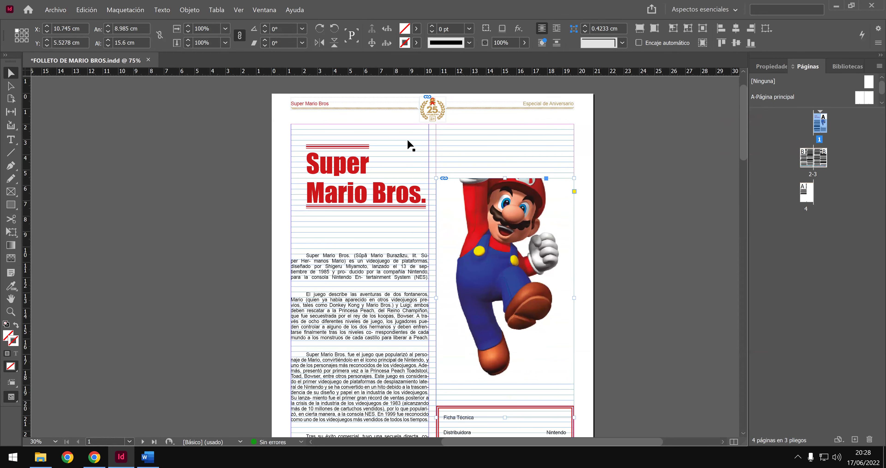
scroll(479, 200, down, 1)
drag(493, 184, 492, 182)
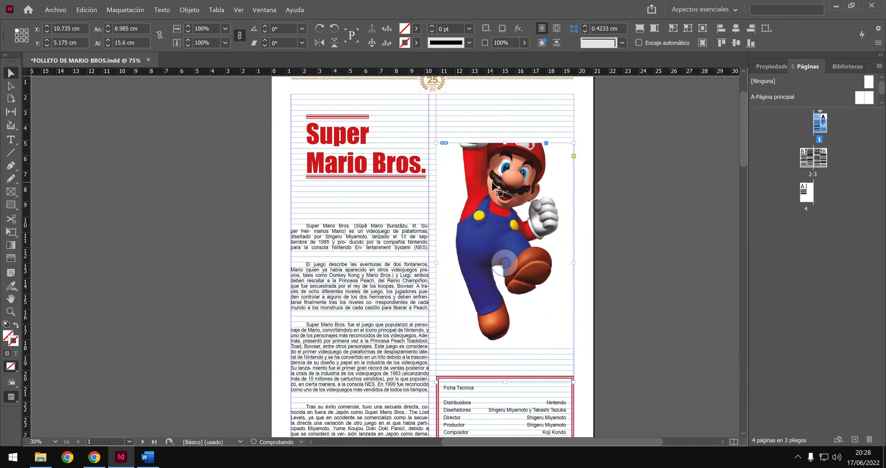
scroll(490, 241, down, 4)
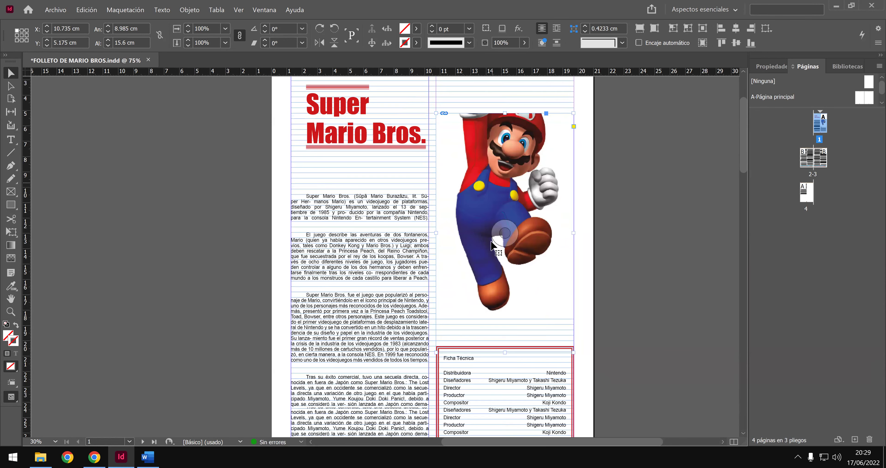
scroll(488, 241, up, 5)
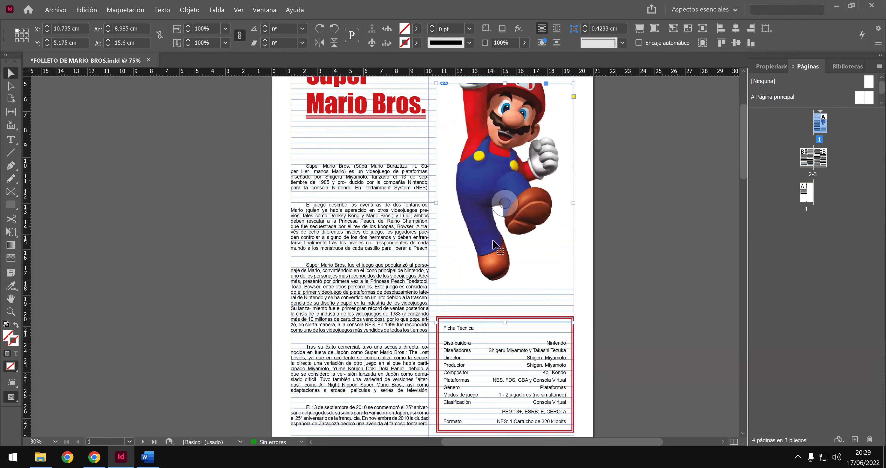
Scale the Mario image inside its frame proportionally to about 7.51 × 13.07 cm and shift it within the frame to about X+ 0.64 cm.
double_click(494, 203)
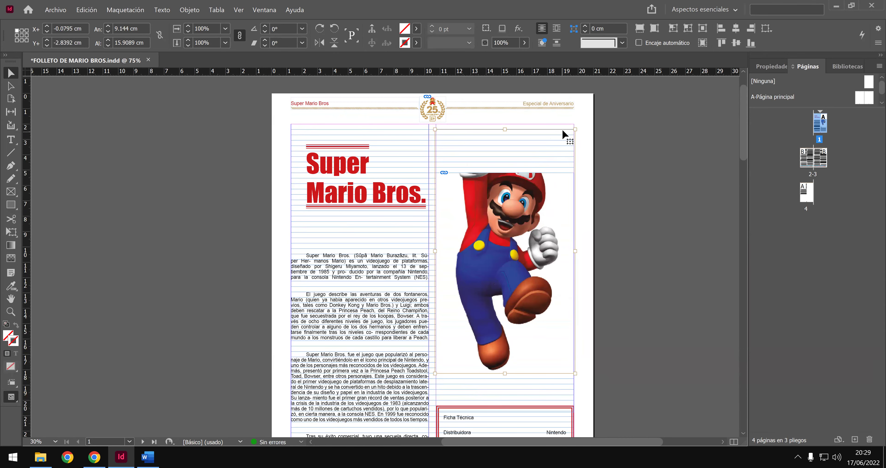
drag(574, 129, 546, 175)
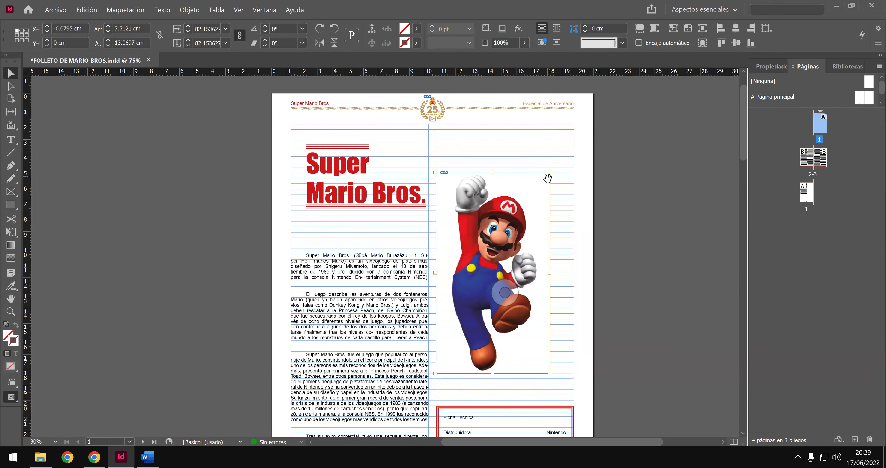
double_click(528, 196)
drag(531, 196, 532, 196)
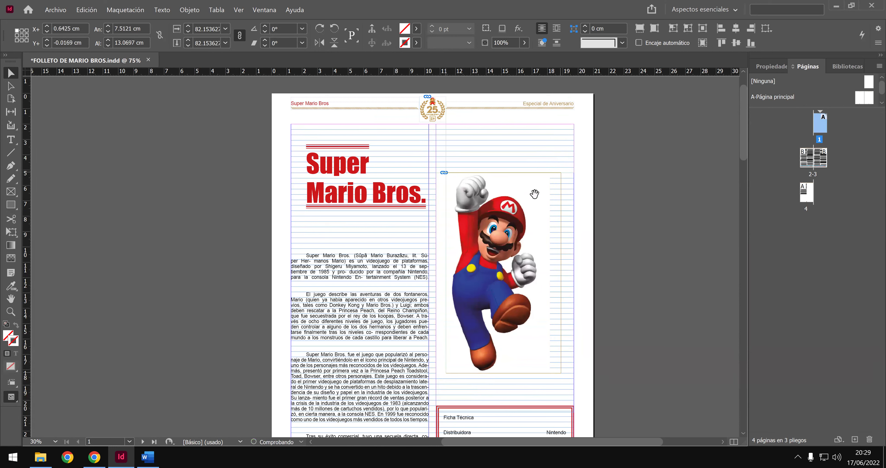
click(523, 156)
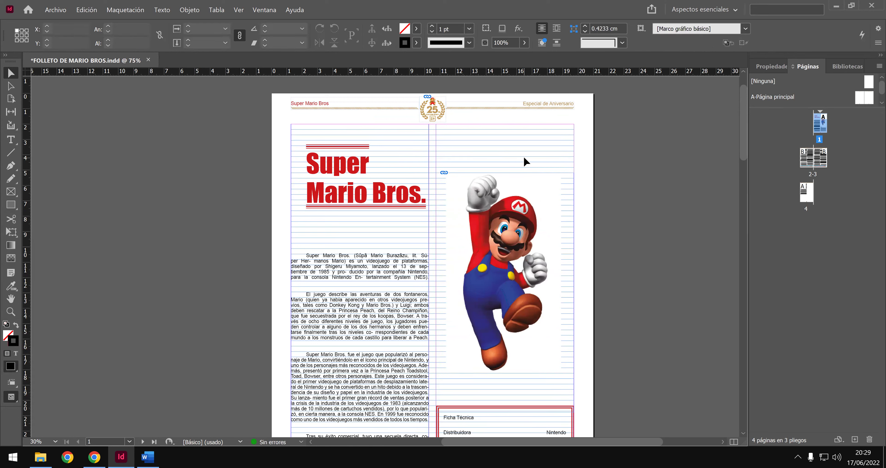
Fit the Mario image's frame to its content.
click(545, 198)
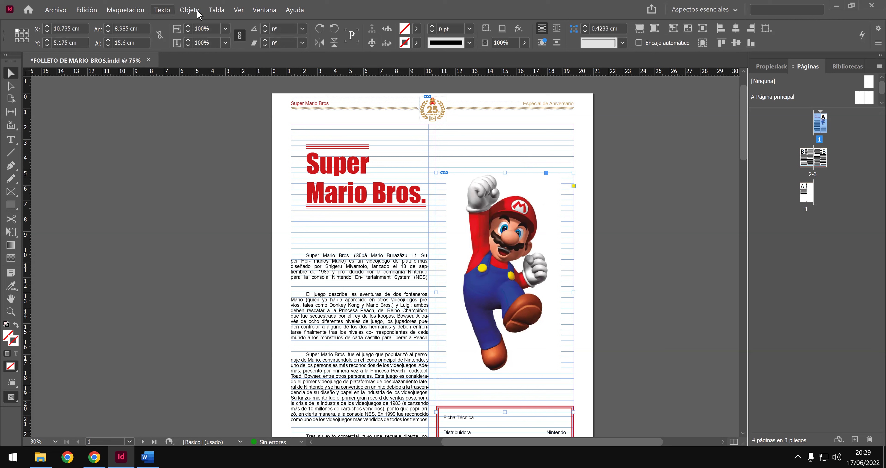
click(190, 9)
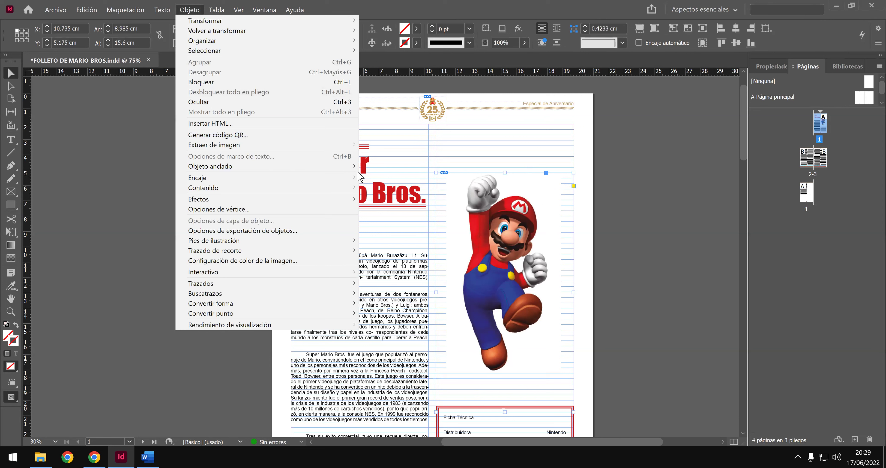
mouse_move(349, 177)
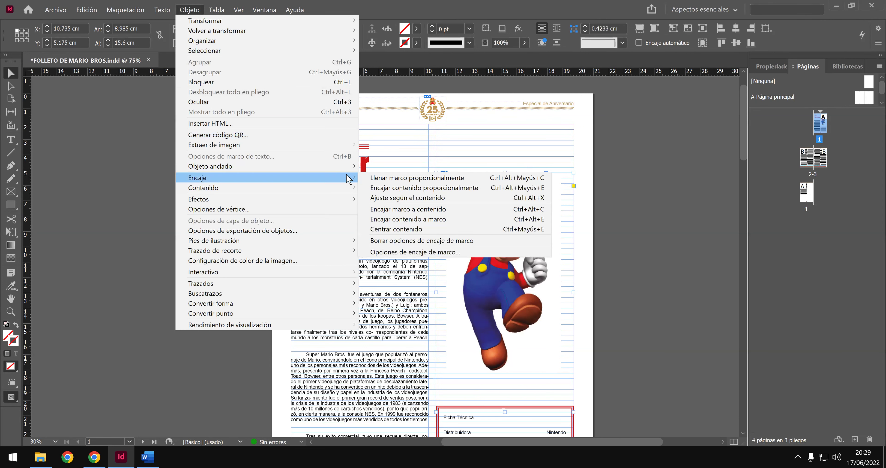
click(451, 210)
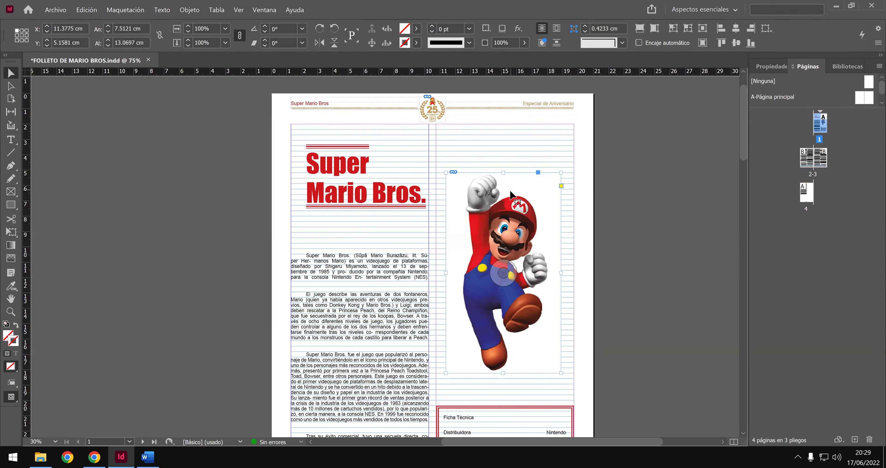
scroll(512, 195, down, 2)
scroll(506, 183, down, 2)
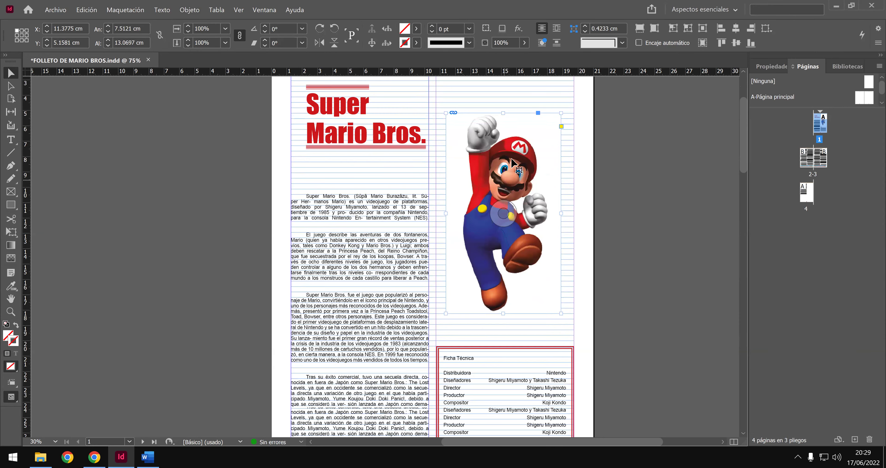
scroll(513, 162, down, 2)
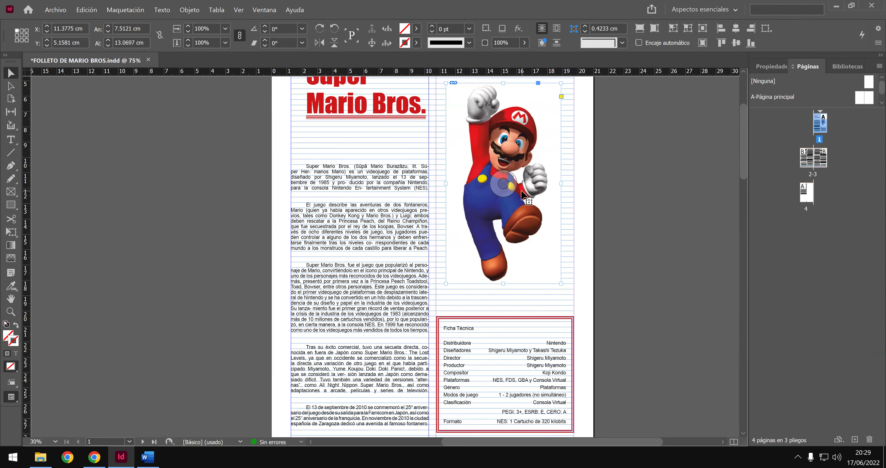
scroll(515, 187, up, 4)
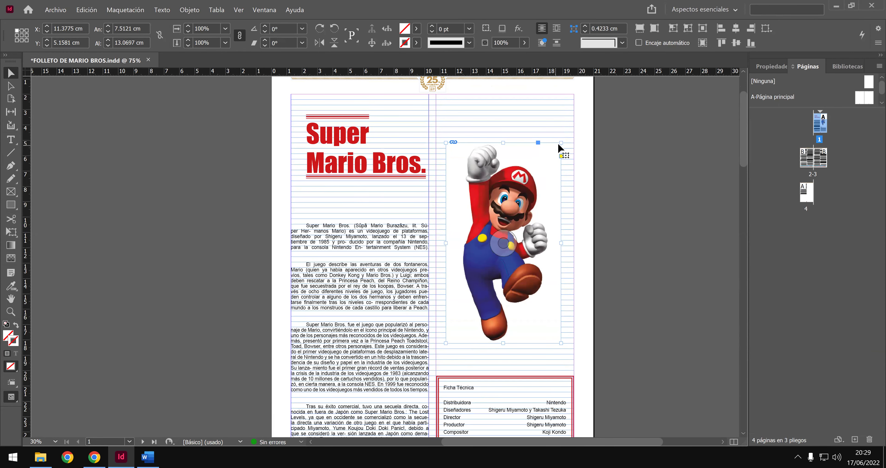
Enlarge the Mario image frame to span the right column, about 9 × 15.66 cm at X 10.735 cm, Y 3.98 cm.
drag(561, 143, 570, 132)
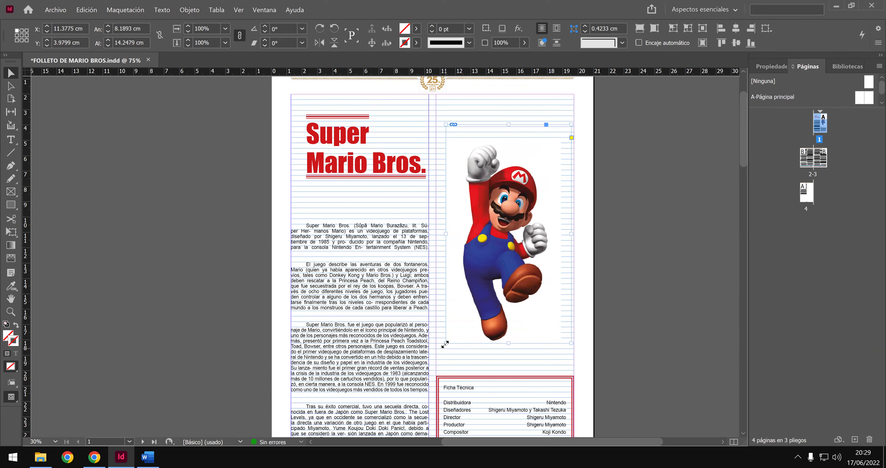
drag(445, 341, 436, 360)
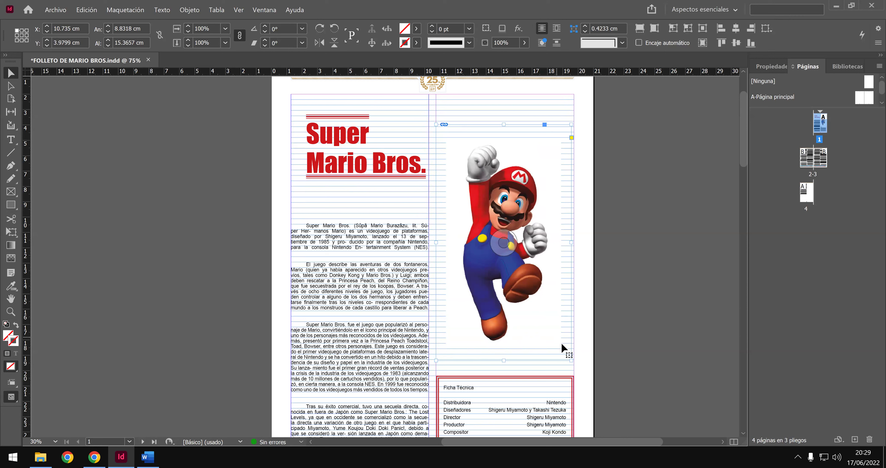
drag(572, 361, 573, 364)
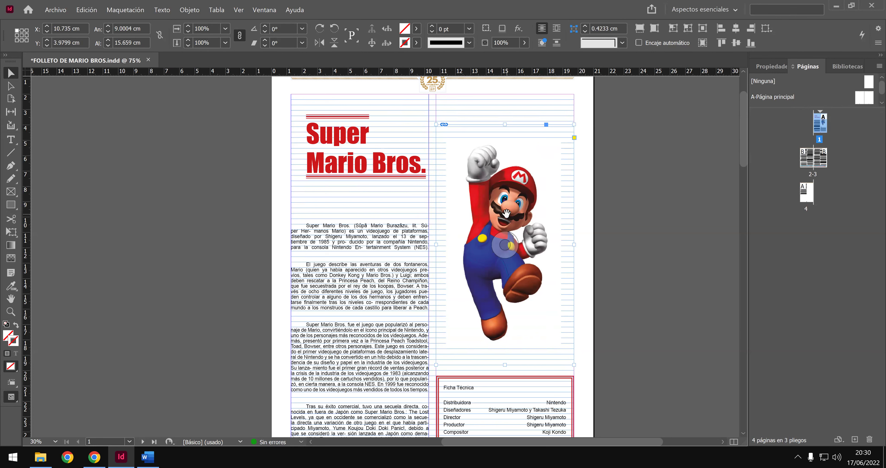
Scale the Mario image inside its frame to fill the column width, about 8.995 × 15.31 cm.
click(505, 244)
drag(561, 142, 570, 130)
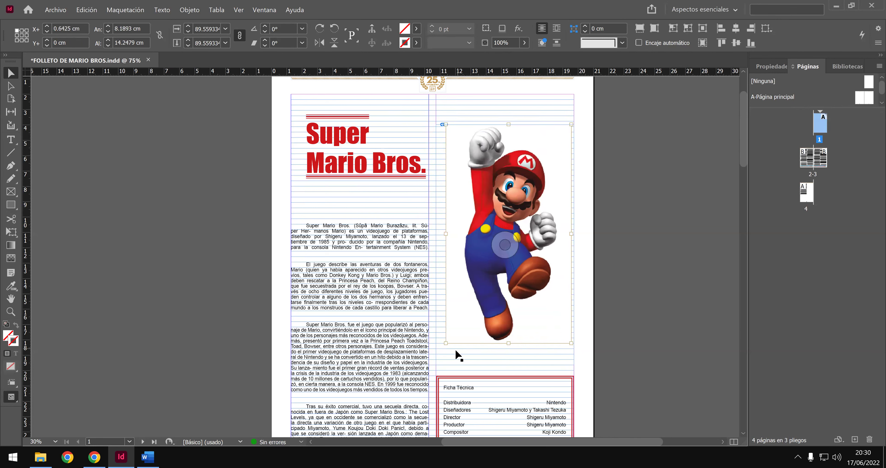
drag(445, 343, 435, 353)
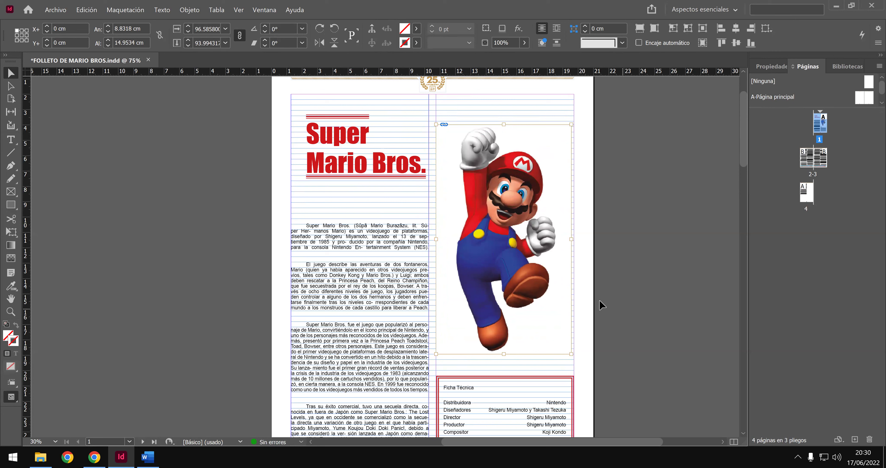
drag(569, 356, 574, 359)
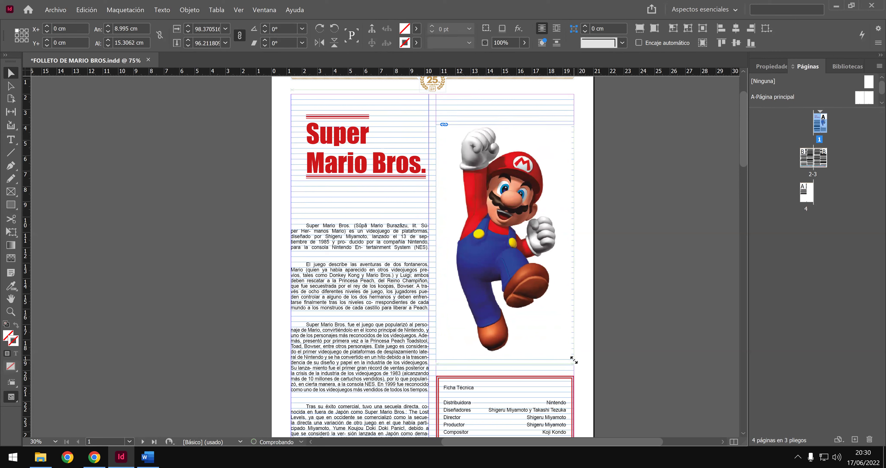
key(Escape)
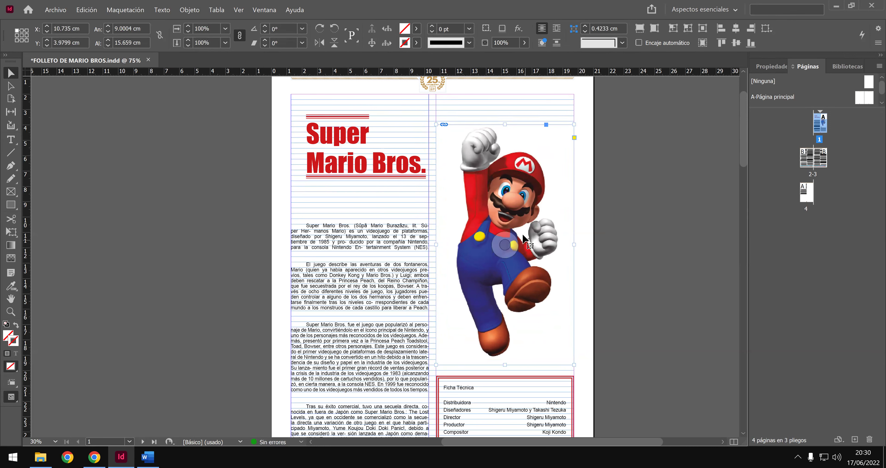
Fit the Mario image's frame to its content and move it down just above the Ficha Técnica, to about Y 4.82 cm.
click(190, 9)
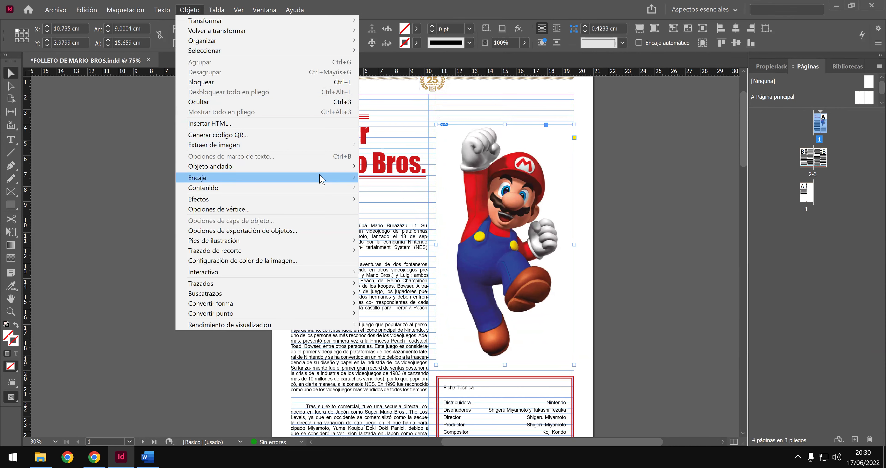
mouse_move(330, 177)
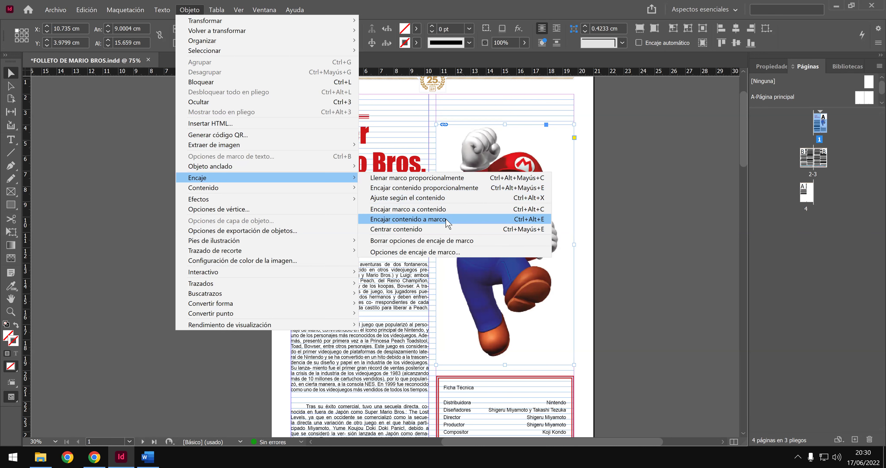
click(446, 209)
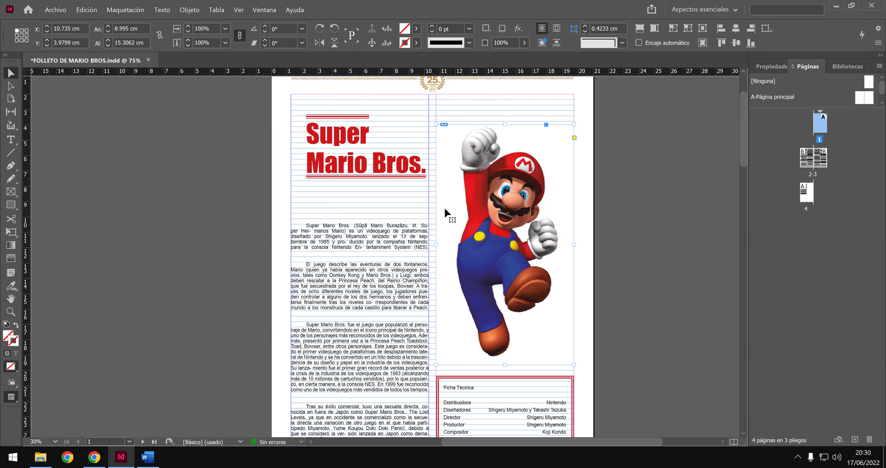
click(477, 94)
drag(498, 175, 499, 187)
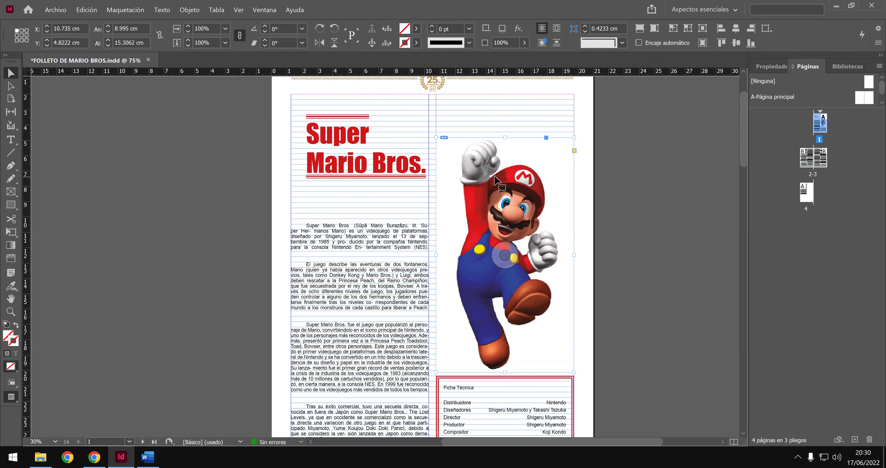
Save the brochure document.
scroll(489, 177, down, 4)
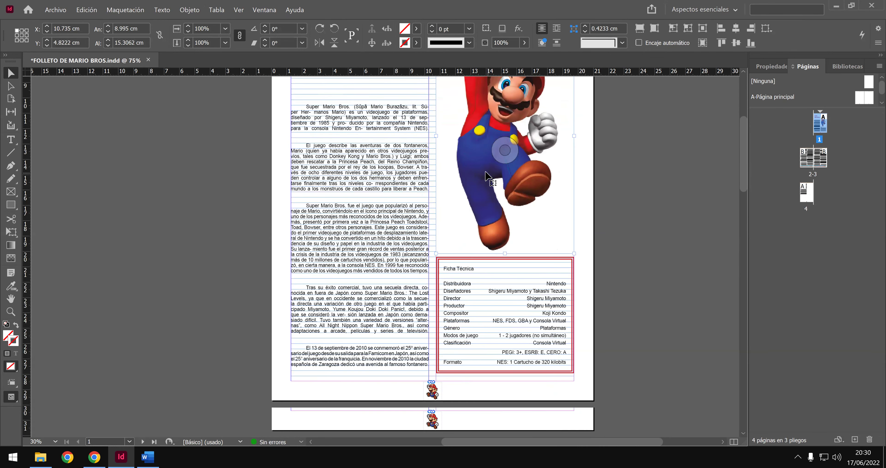
scroll(485, 176, down, 1)
scroll(484, 170, up, 6)
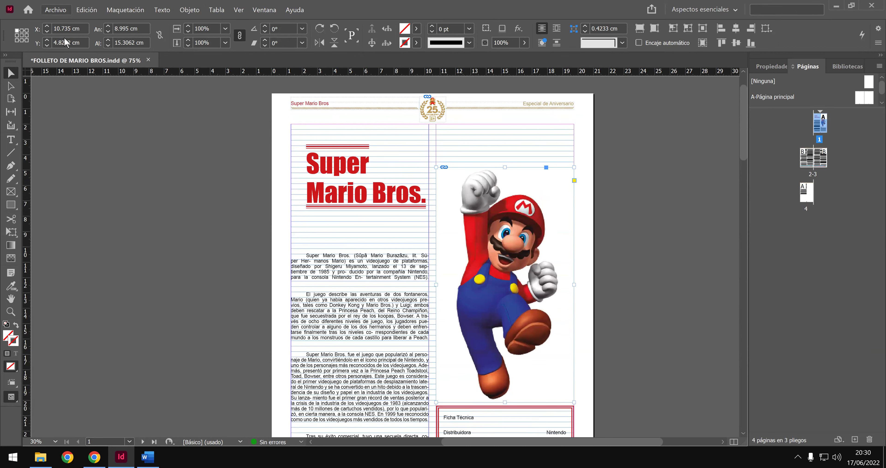
click(54, 11)
click(95, 66)
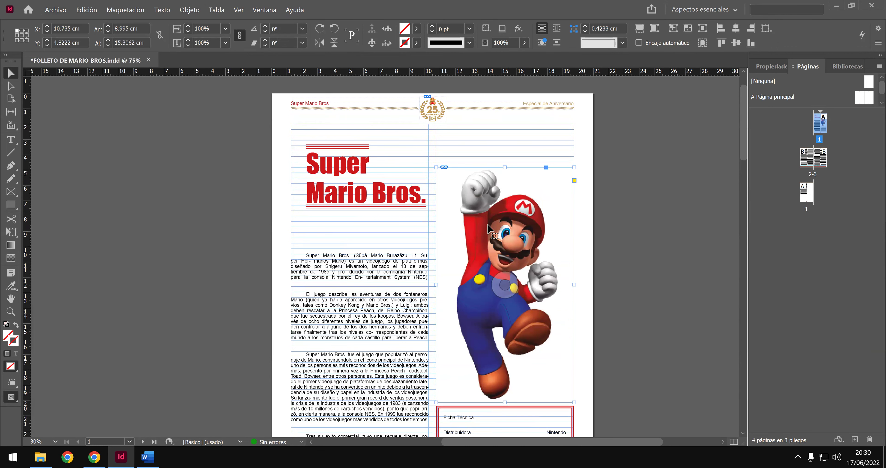
Check the size of the round Mario image beside the Juego heading in Word's EJERCICIO 2, then return to pages 2-3 in InDesign.
scroll(491, 226, down, 8)
scroll(492, 224, down, 3)
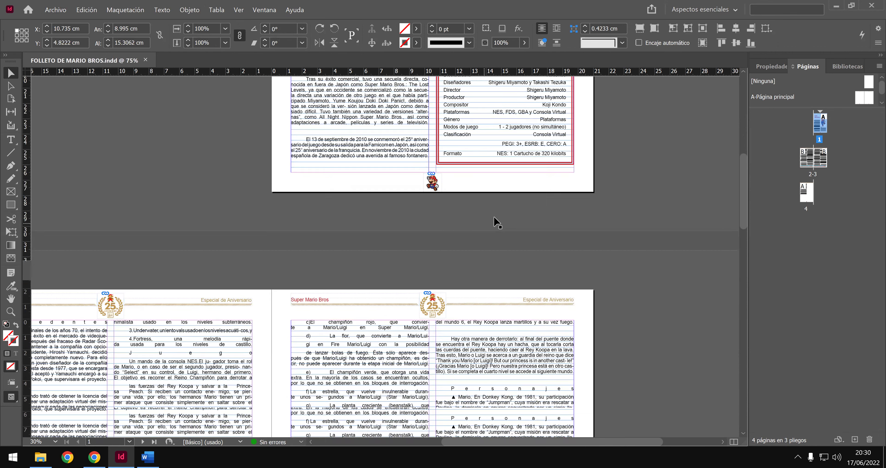
scroll(498, 221, down, 10)
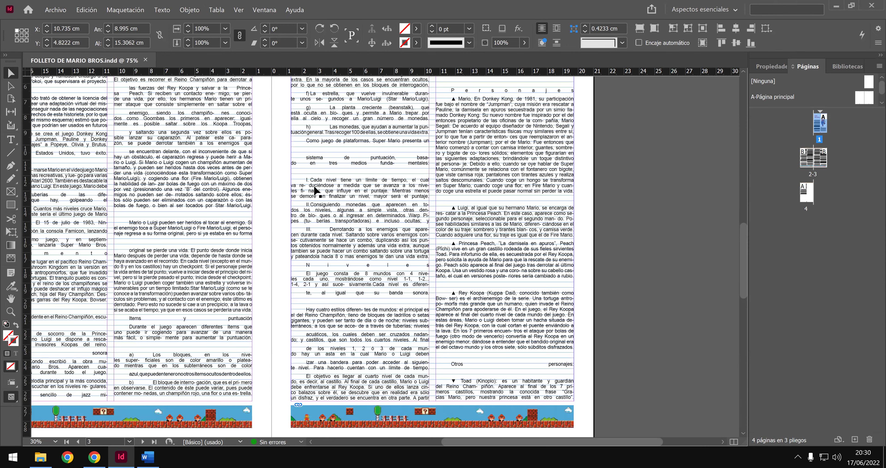
scroll(315, 190, left, 5)
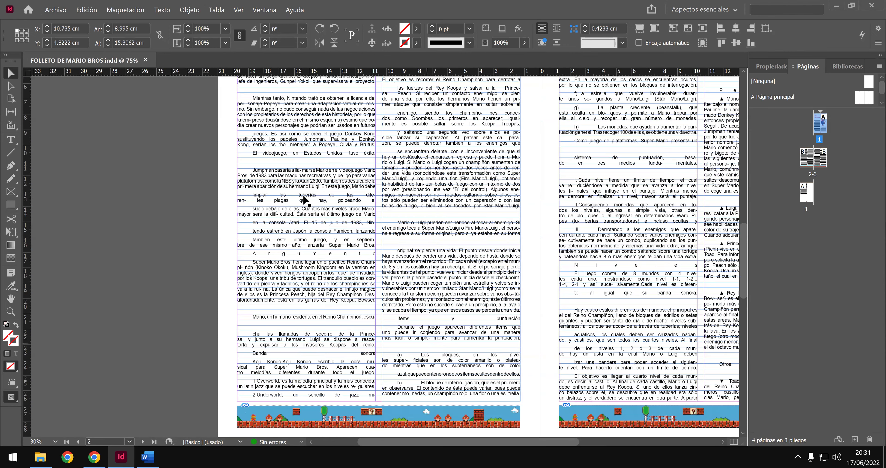
scroll(311, 201, down, 1)
scroll(59, 255, up, 1)
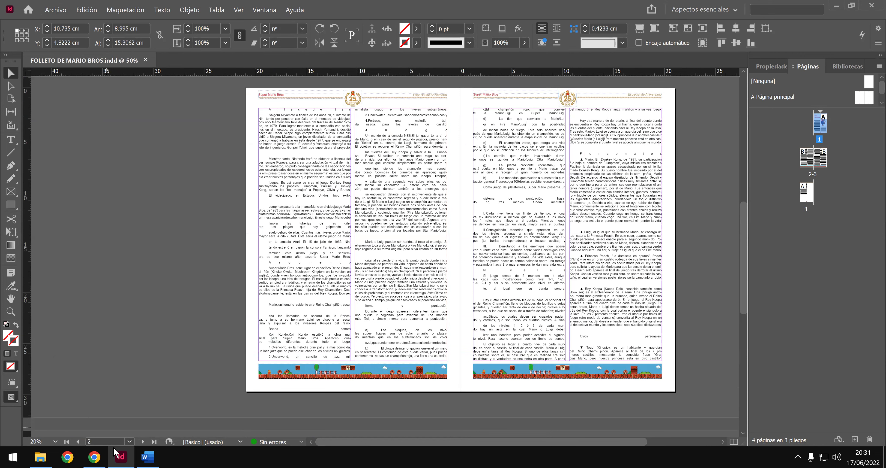
click(144, 457)
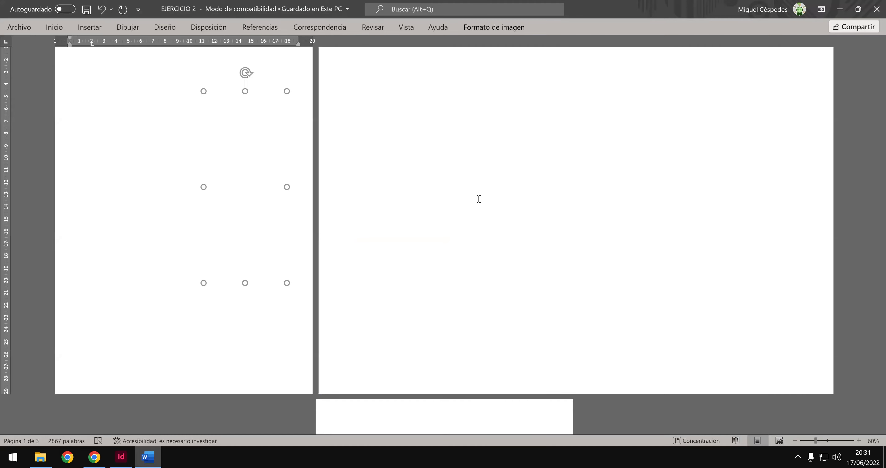
click(479, 199)
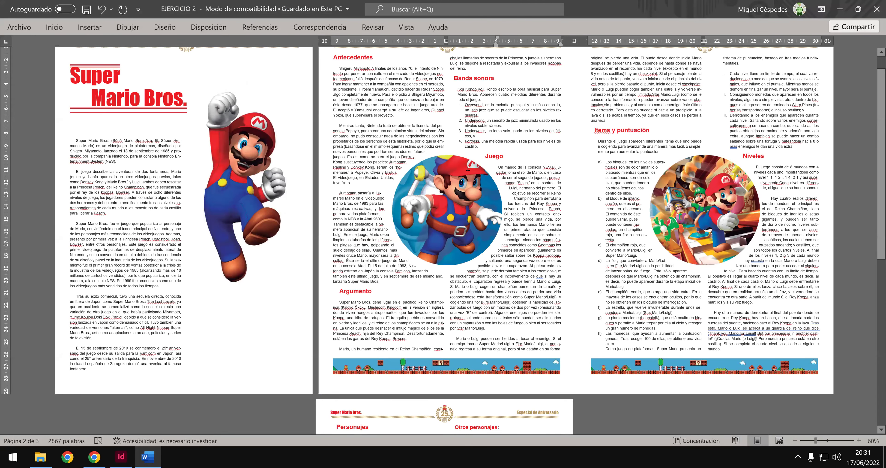
click(452, 165)
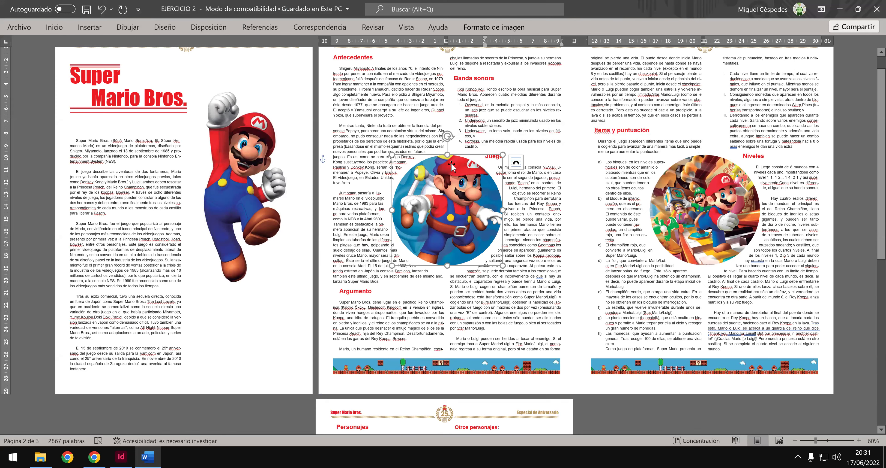
click(485, 28)
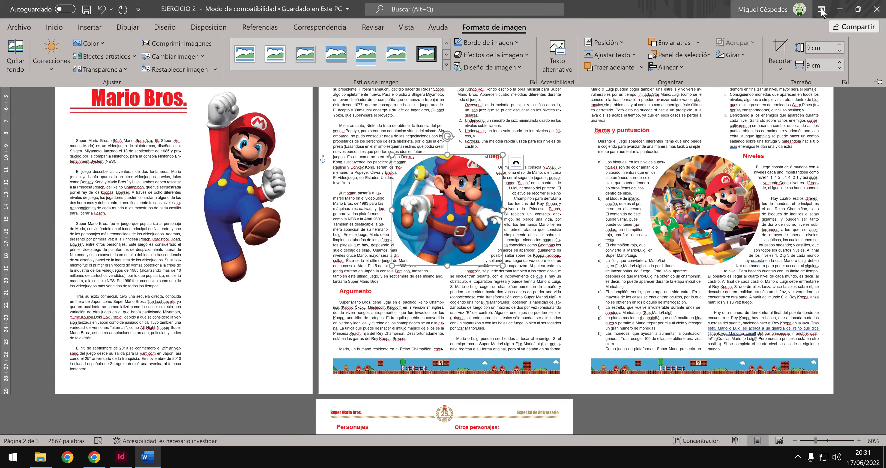
key(alt+Tab)
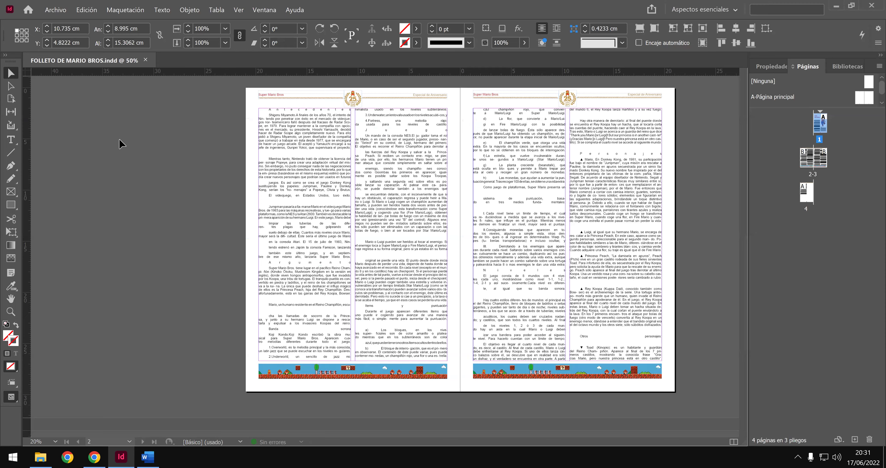
click(10, 191)
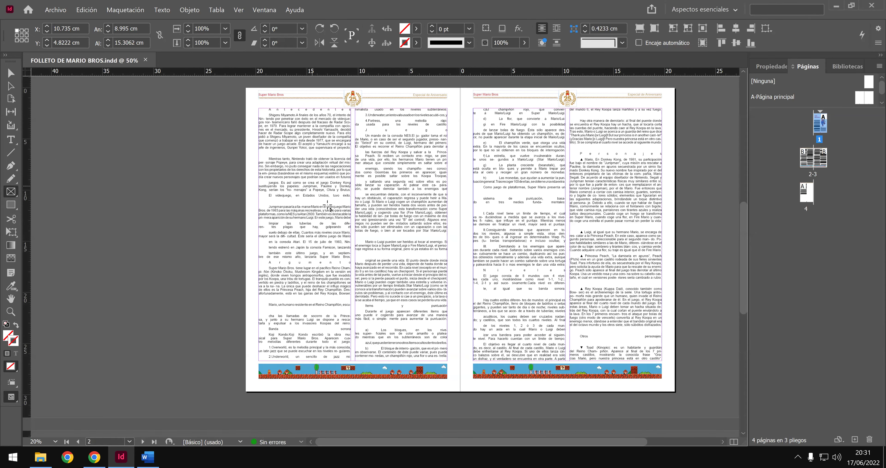
drag(310, 184, 396, 259)
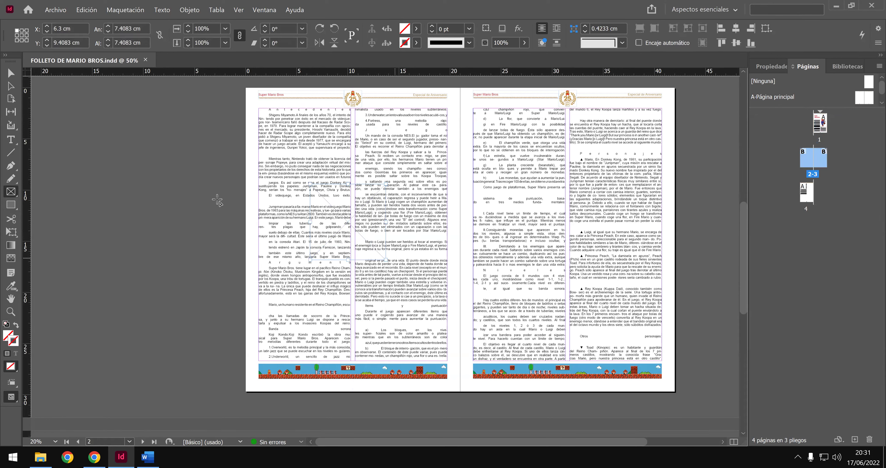
key(ctrl+z)
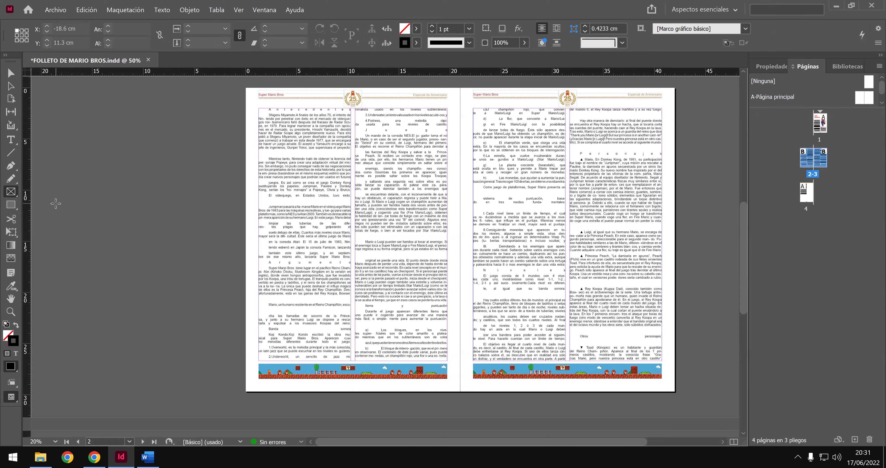
Draw an ellipse graphic frame across the two text columns of page 2 and set its width and height to 9 cm.
right_click(18, 199)
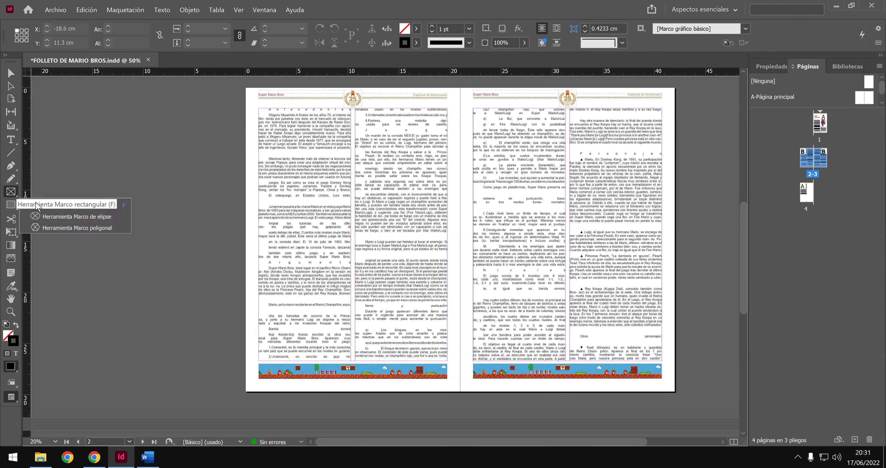
click(79, 217)
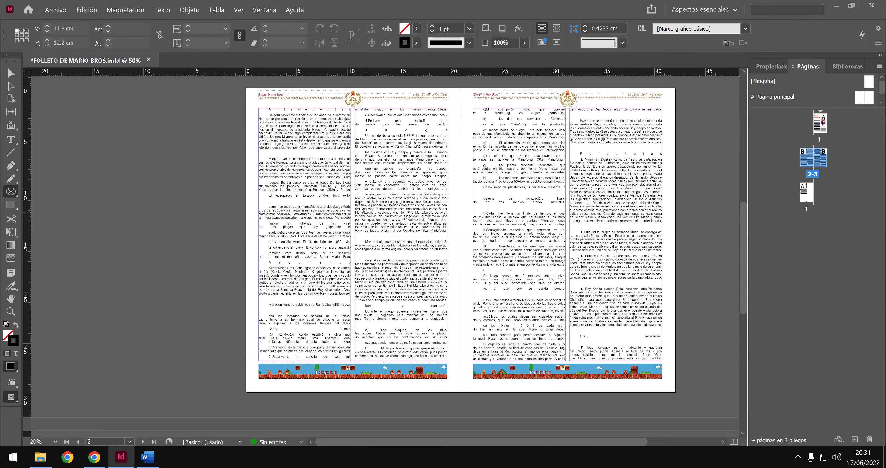
drag(319, 190, 397, 267)
click(142, 26)
text(9)
key(Return)
click(139, 41)
text(9)
key(Return)
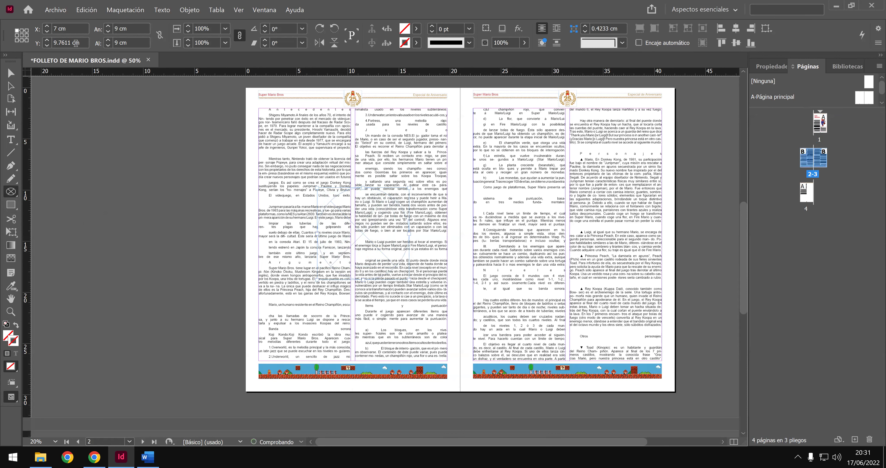
Move the circular frame to X 6 cm between page 2's columns and wrap text around its shape with a 0.5 cm offset.
click(10, 73)
drag(393, 234, 383, 234)
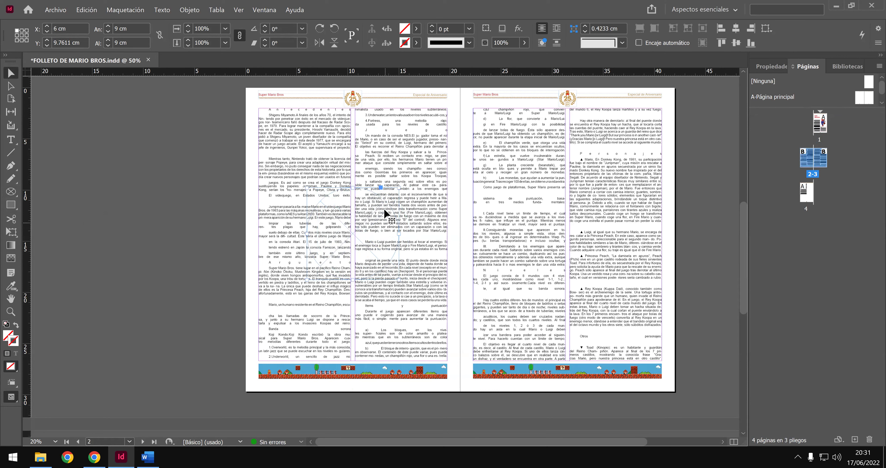
click(543, 43)
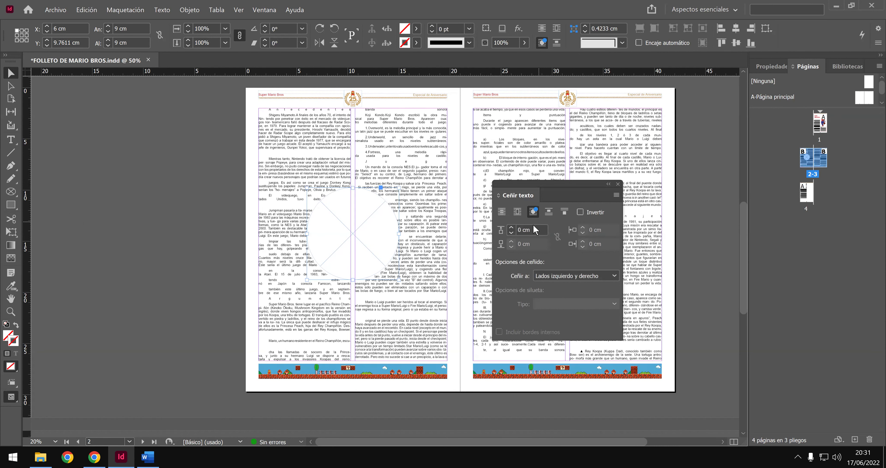
click(521, 229)
key(Return)
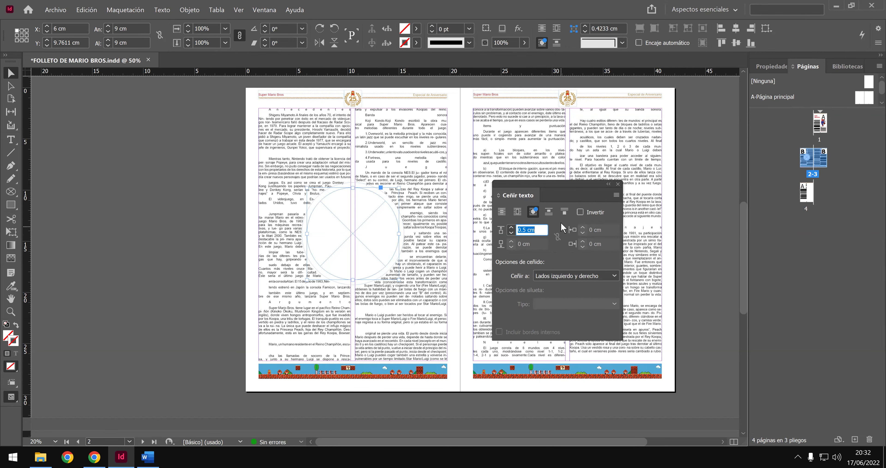
click(618, 185)
click(618, 184)
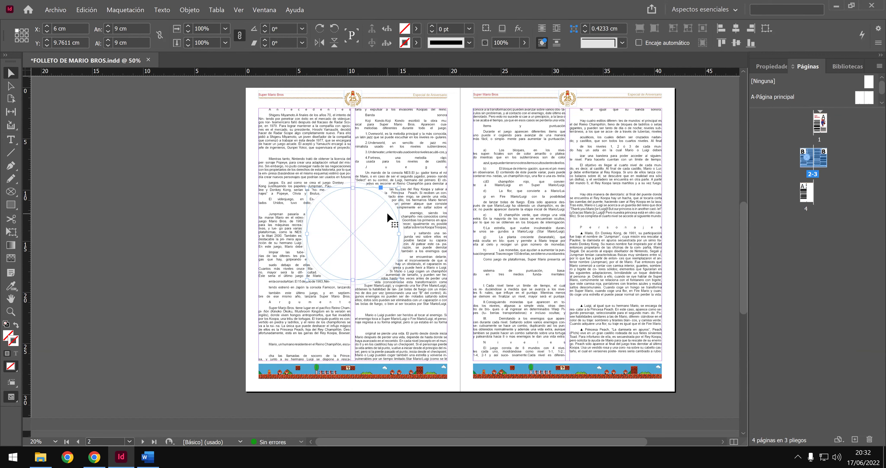
scroll(418, 284, up, 1)
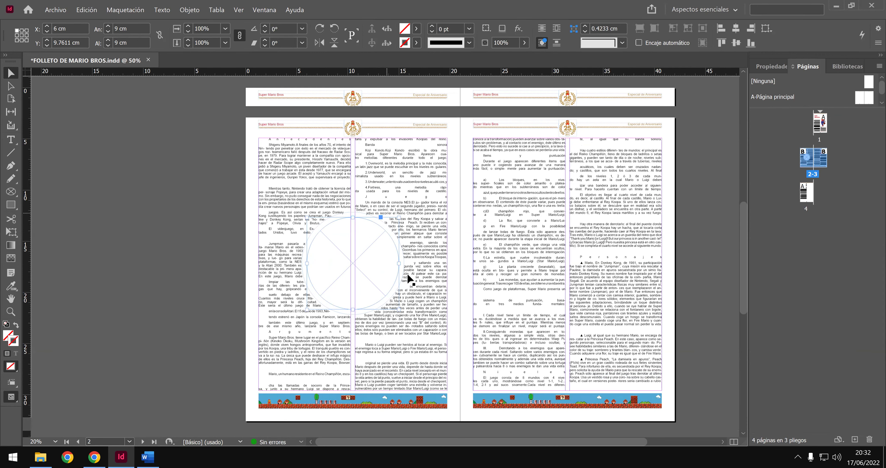
key(super)
scroll(413, 280, up, 1)
key(super)
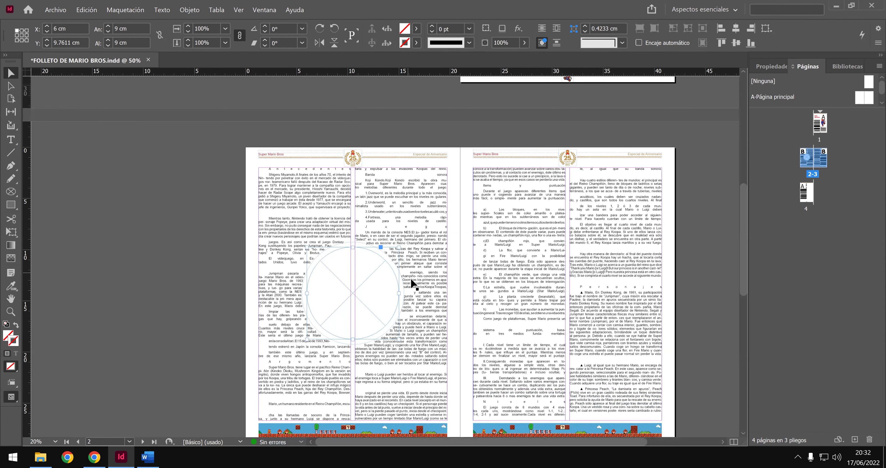
Deselect page 2's circular frame and save the brochure document.
scroll(411, 286, up, 2)
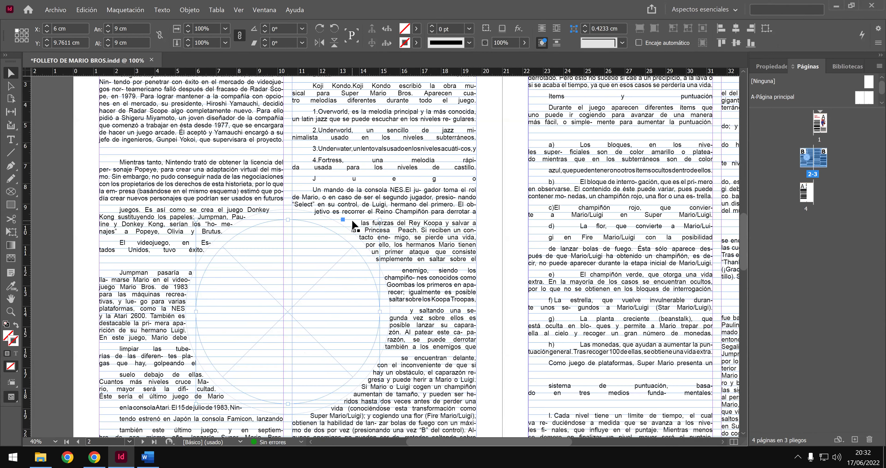
click(358, 244)
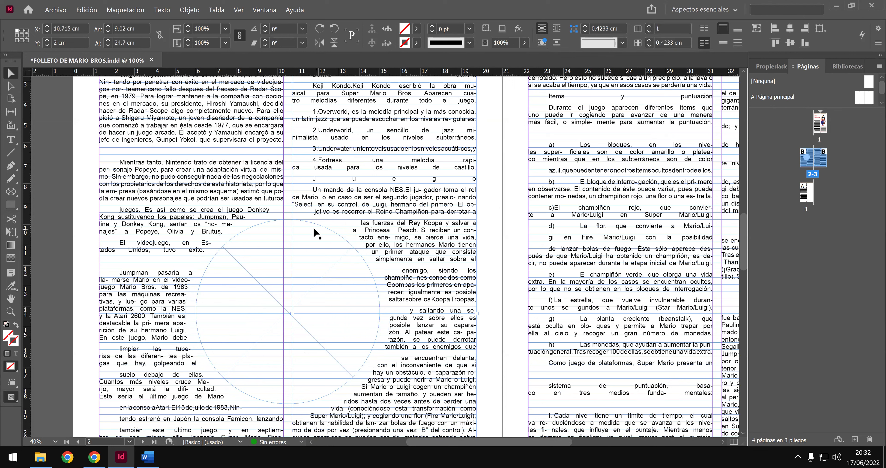
key(ctrl+s)
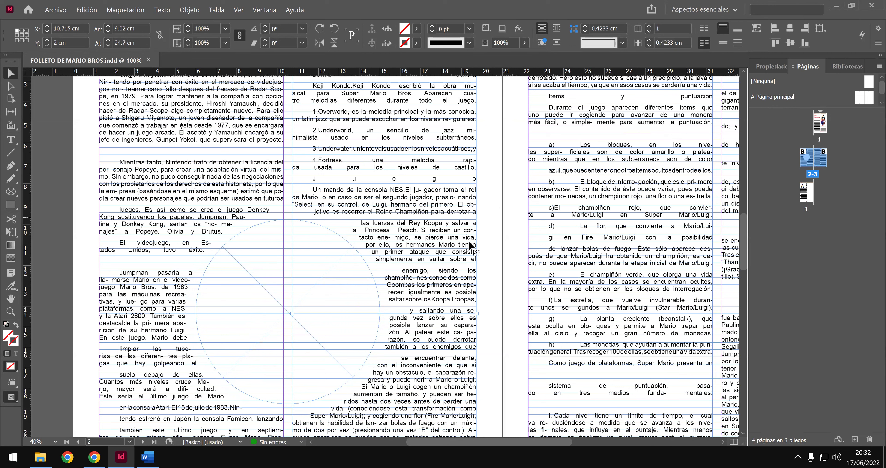
Duplicate page 2's circular frame and position the copy across page 3's two columns at X 27 cm and Y about 9.4 cm.
click(321, 232)
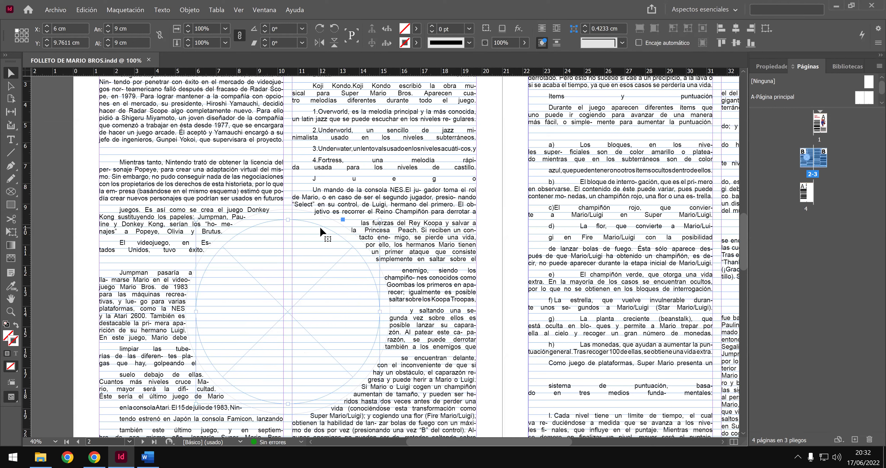
drag(321, 232, 560, 281)
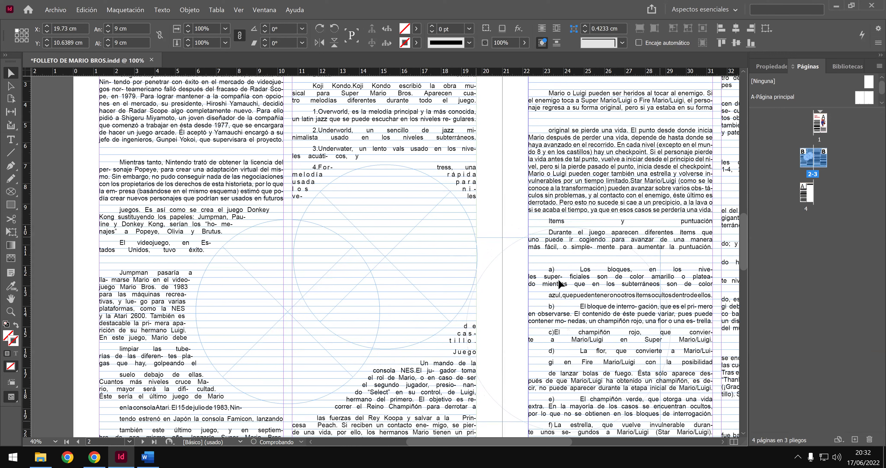
drag(560, 281, 562, 278)
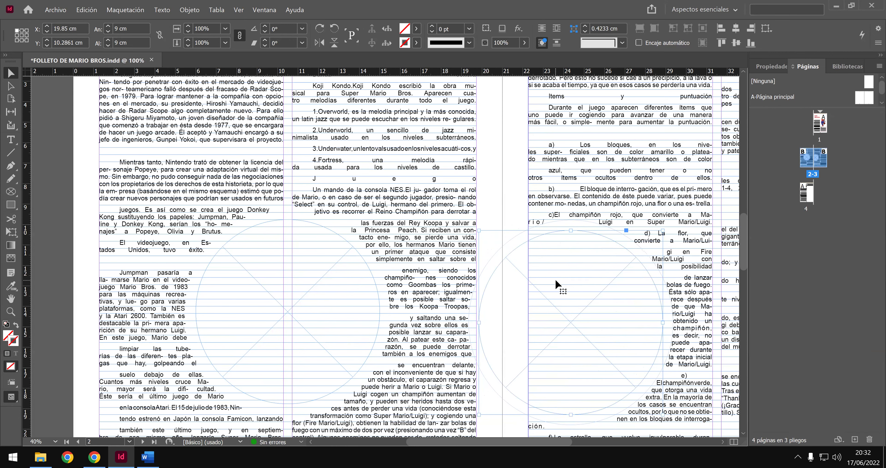
drag(555, 280, 557, 277)
drag(559, 280, 561, 270)
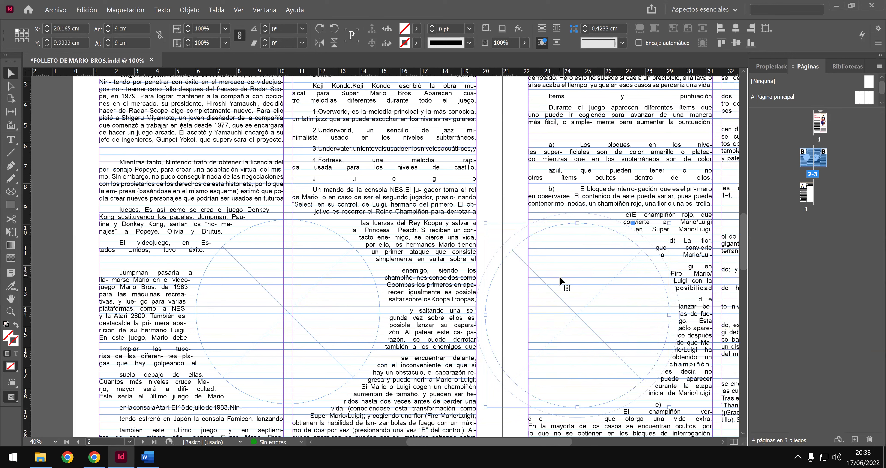
drag(560, 277, 561, 274)
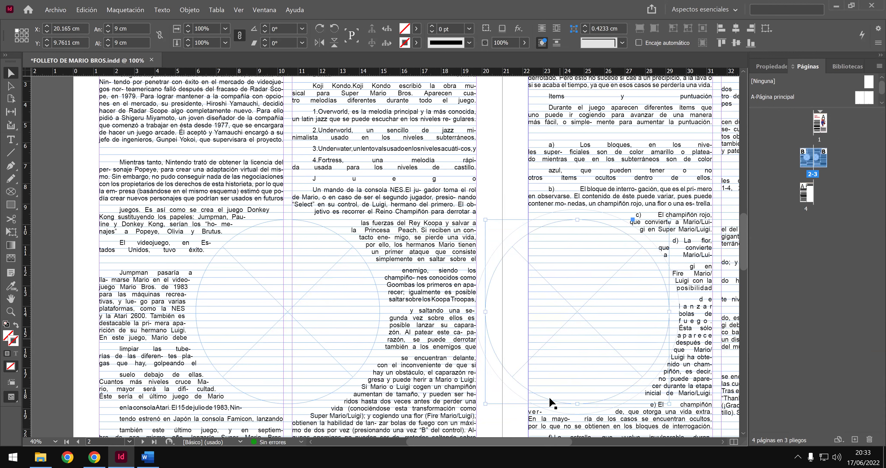
scroll(534, 435, right, 1)
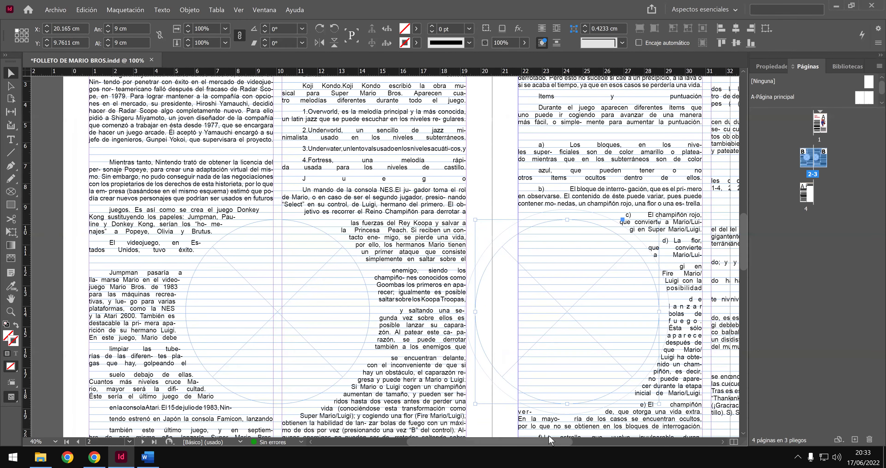
scroll(360, 329, right, 10)
drag(357, 325, 492, 319)
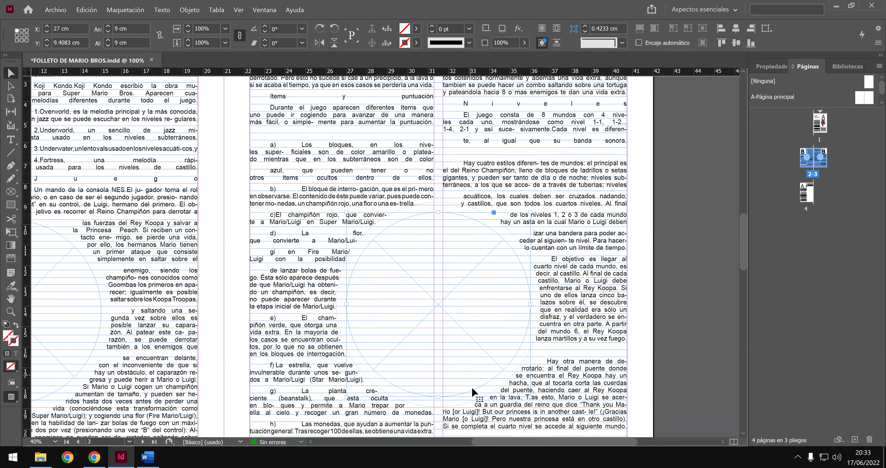
Save the brochure and place the single Mario image inside page 2's circular frame.
scroll(528, 439, left, 1)
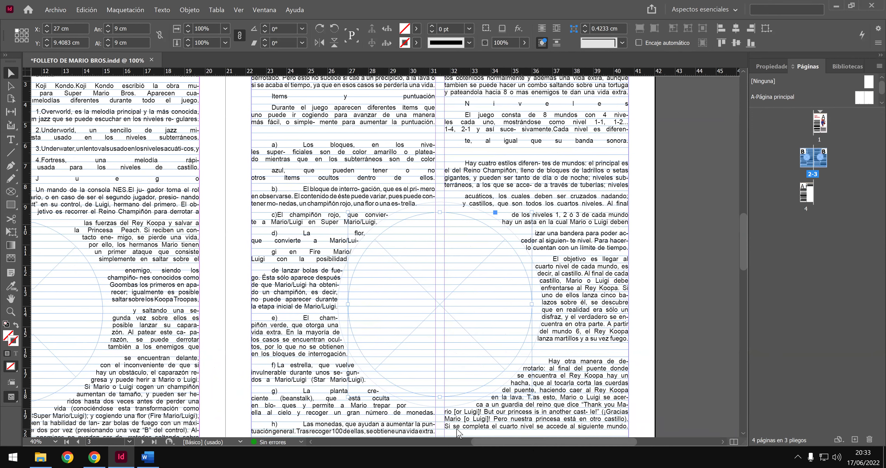
scroll(370, 296, left, 10)
click(370, 297)
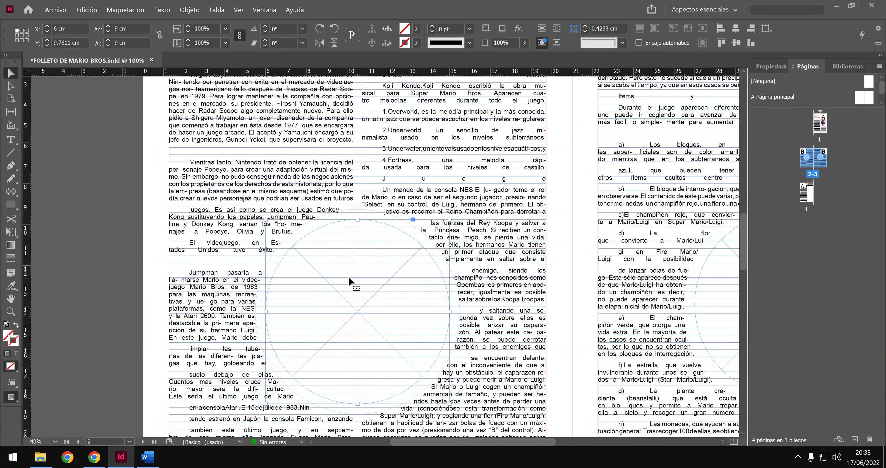
scroll(349, 282, down, 1)
scroll(349, 276, down, 1)
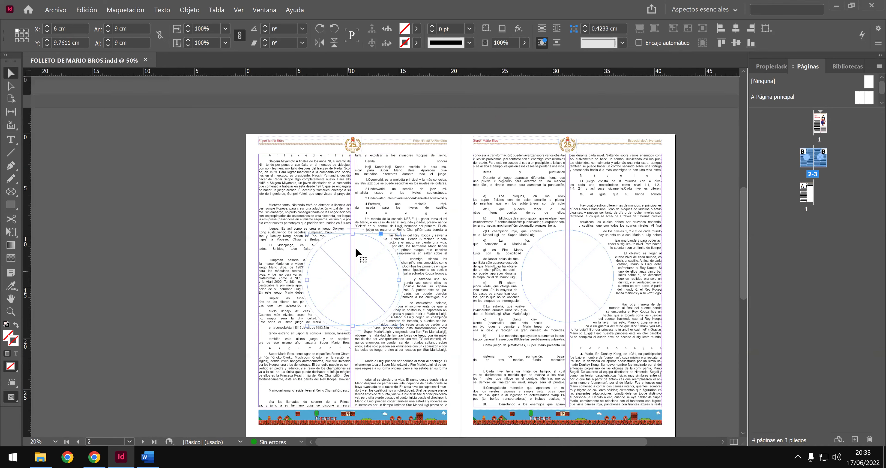
scroll(358, 253, down, 1)
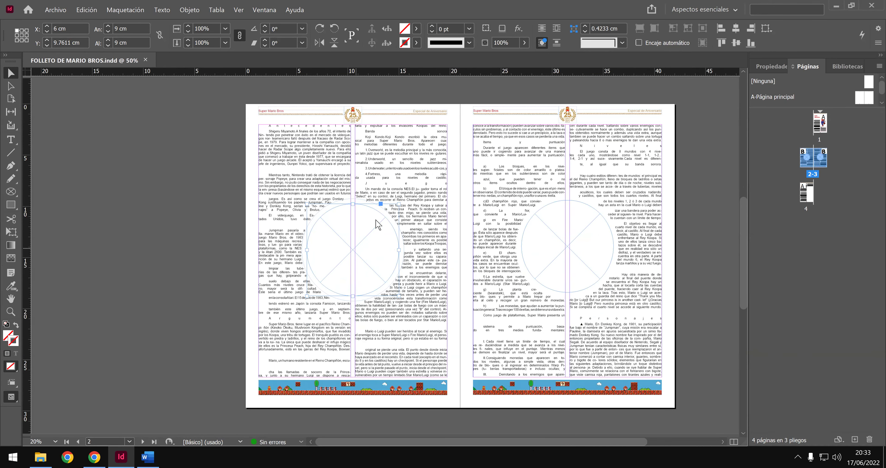
key(ctrl+d)
double_click(474, 169)
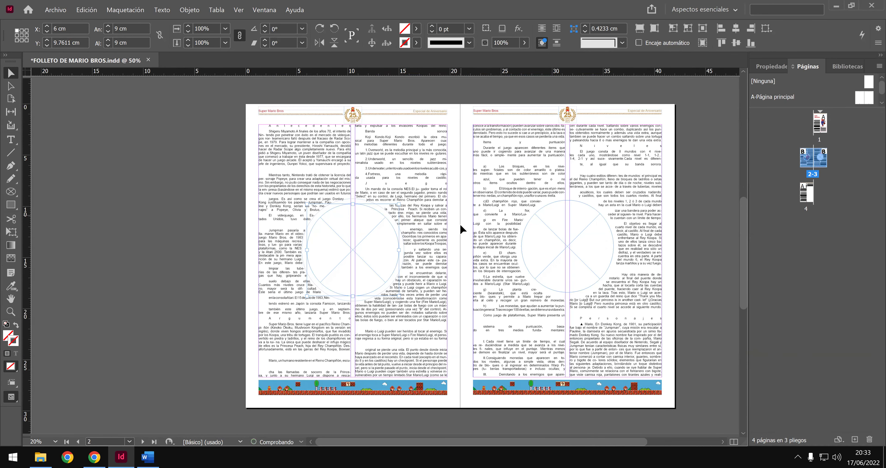
Place the group image of Mario and Luigi inside page 3's circular frame.
click(583, 245)
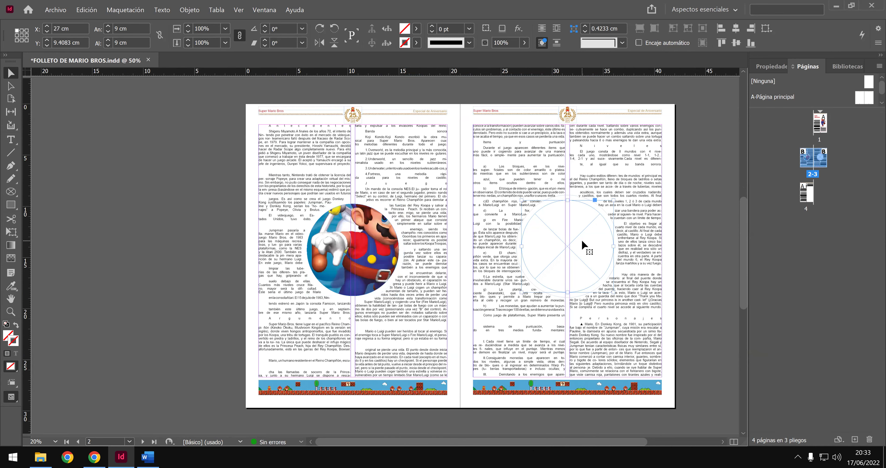
key(ctrl+d)
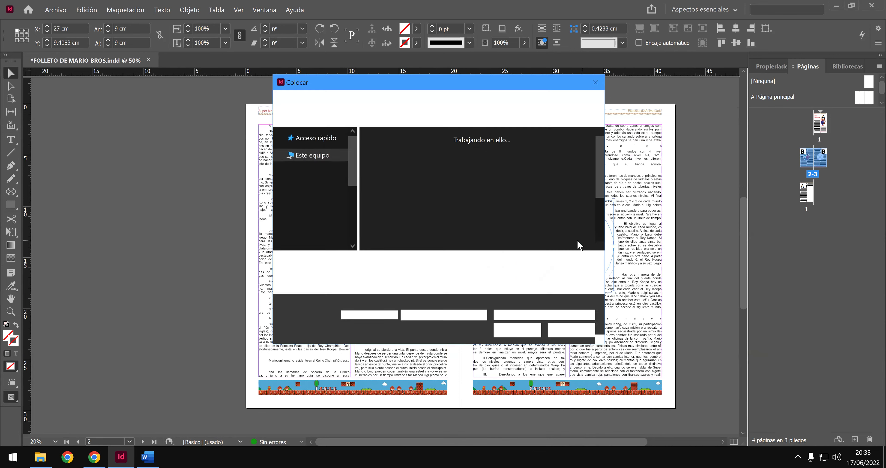
double_click(547, 175)
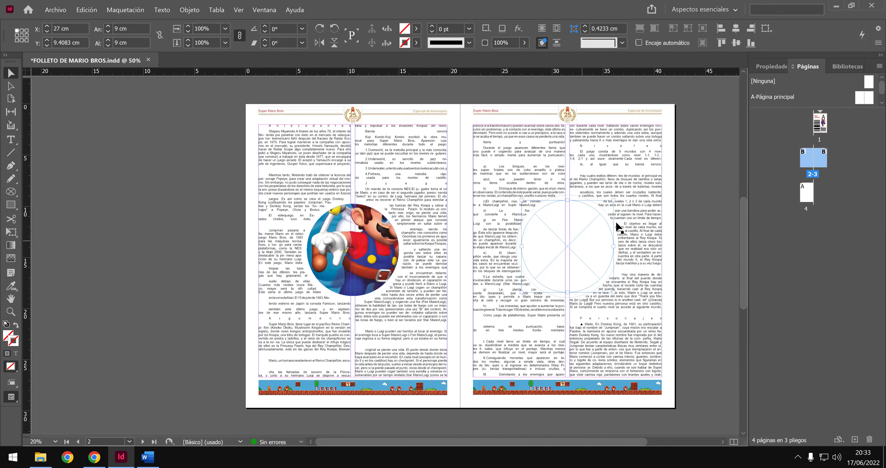
Scale the Mario image inside page 2's circular frame proportionally to about 70.5%, keeping the circle fully covered.
click(388, 232)
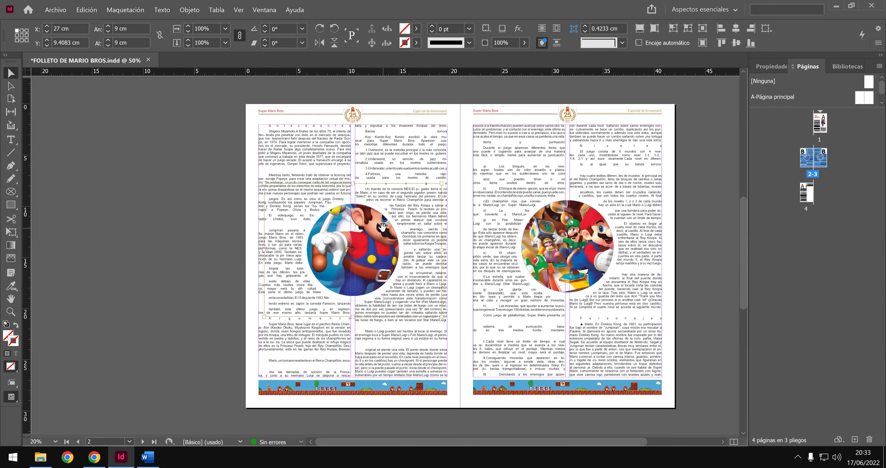
key(ctrl+equal)
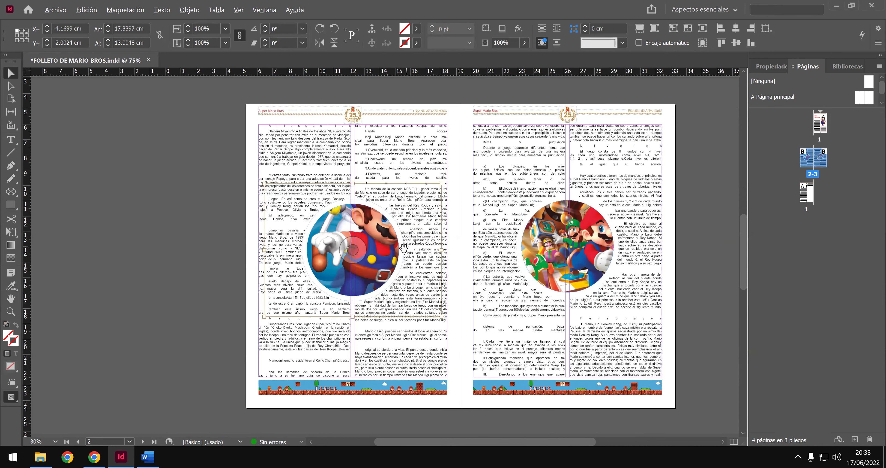
key(ctrl+equal)
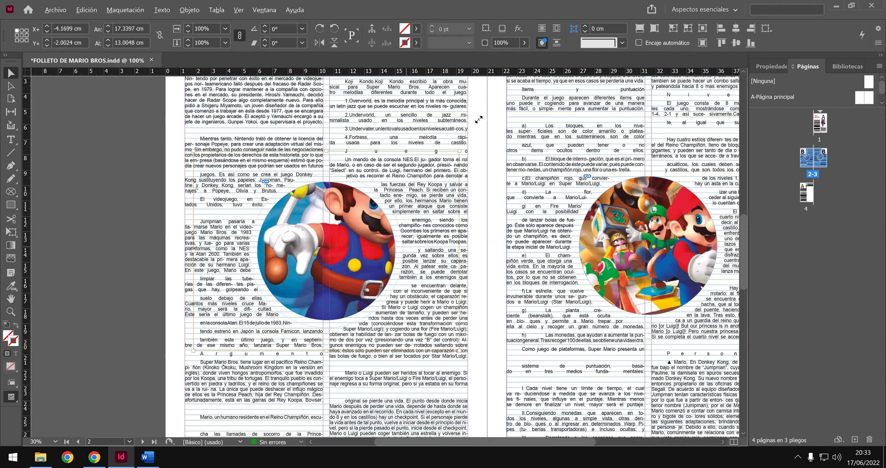
key(ctrl+equal)
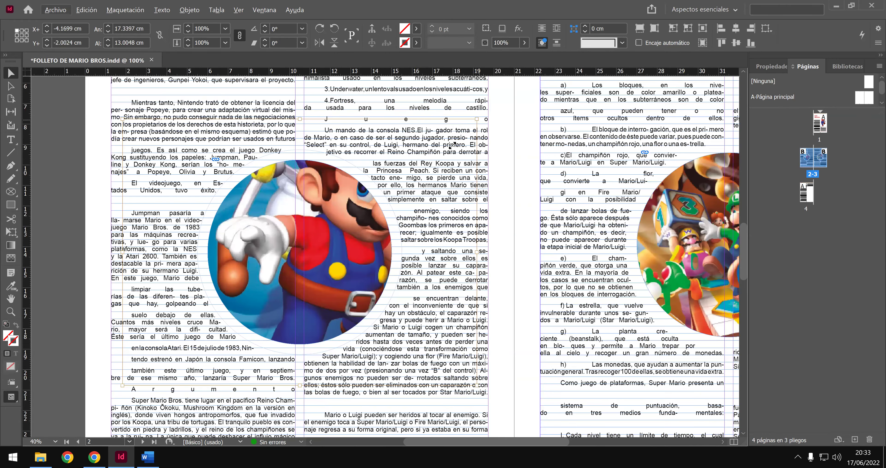
drag(439, 157, 422, 169)
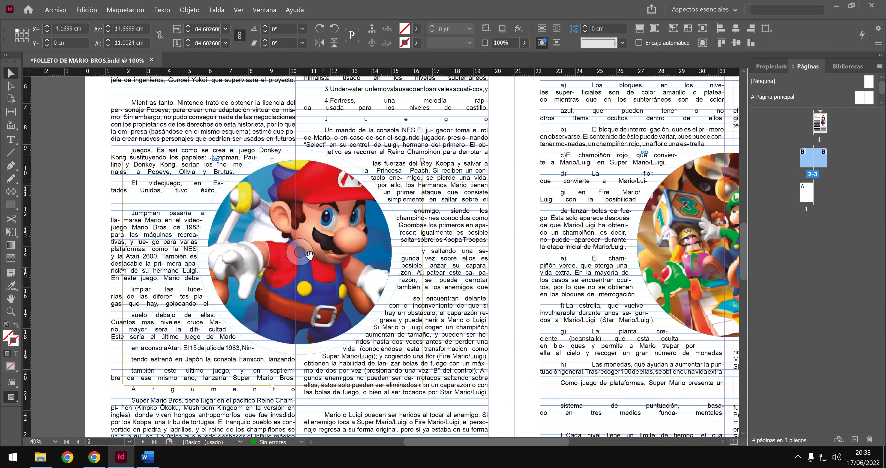
scroll(310, 254, down, 1)
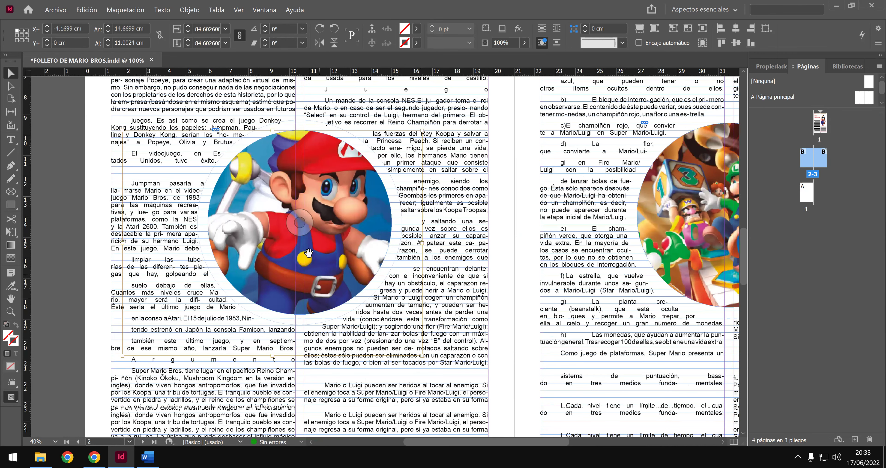
scroll(82, 323, down, 1)
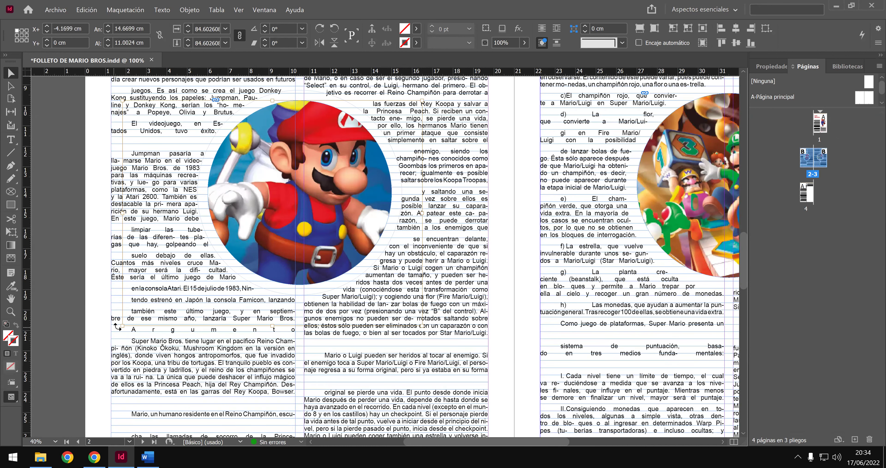
drag(120, 326, 173, 289)
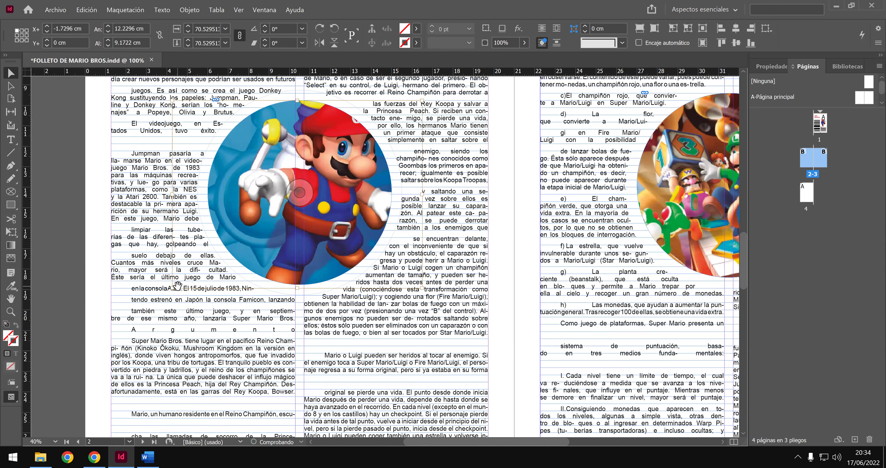
Scale the Mario picture inside the page 2 circle to 12 × 9 cm, with its horizontal offset at -1.5 cm.
click(171, 288)
mouse_move(178, 286)
mouse_down()
mouse_move(189, 280)
mouse_move(177, 285)
mouse_up()
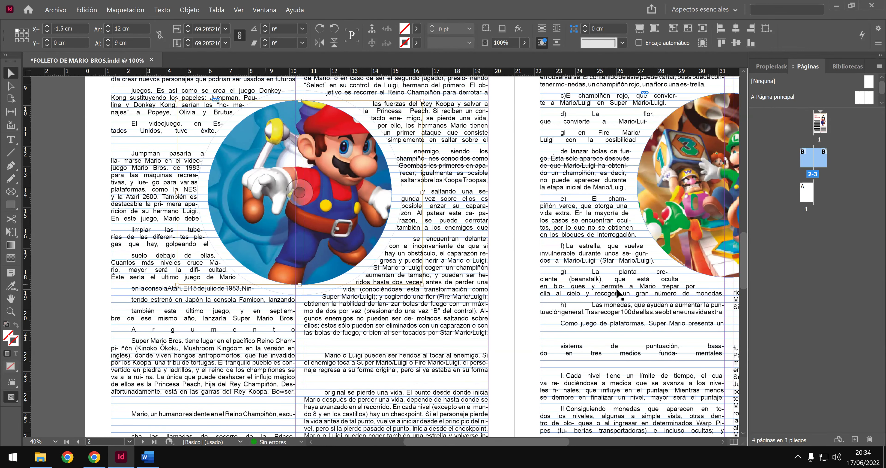
Scale the group picture inside the page 3 circle to about 11.4 × 9.1 cm and reposition it to fill the circle, offset about -0.9 cm horizontally.
scroll(553, 374, up, 1)
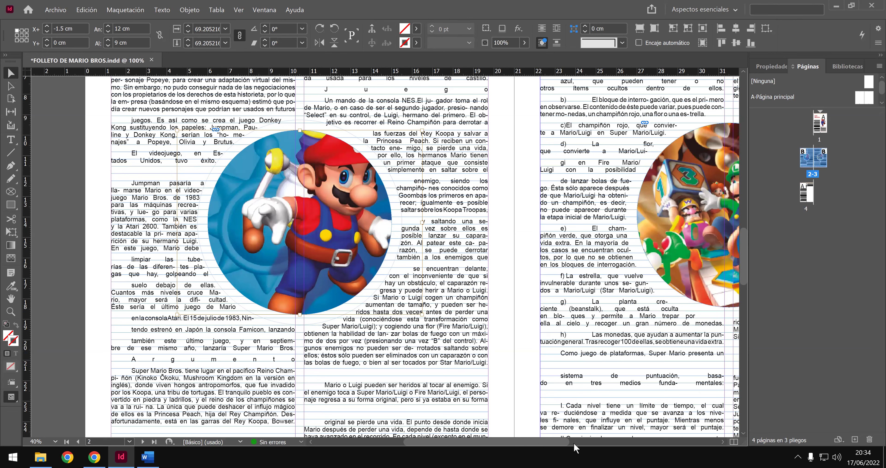
scroll(469, 252, right, 8)
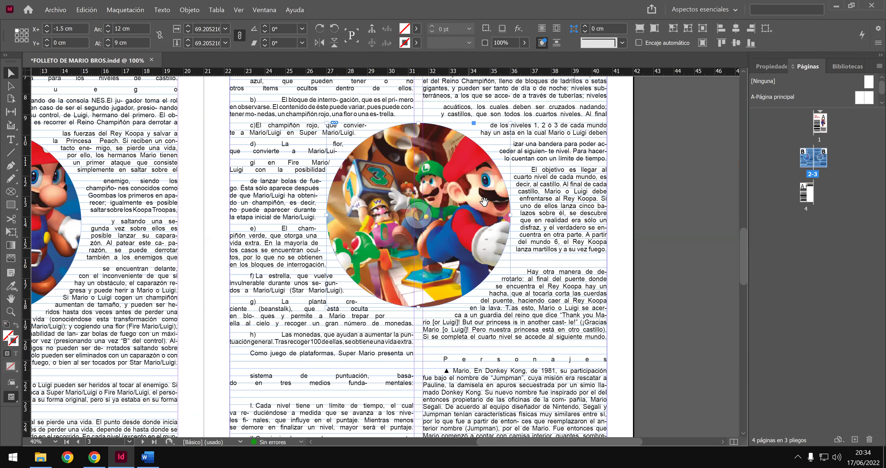
key(Escape)
click(584, 110)
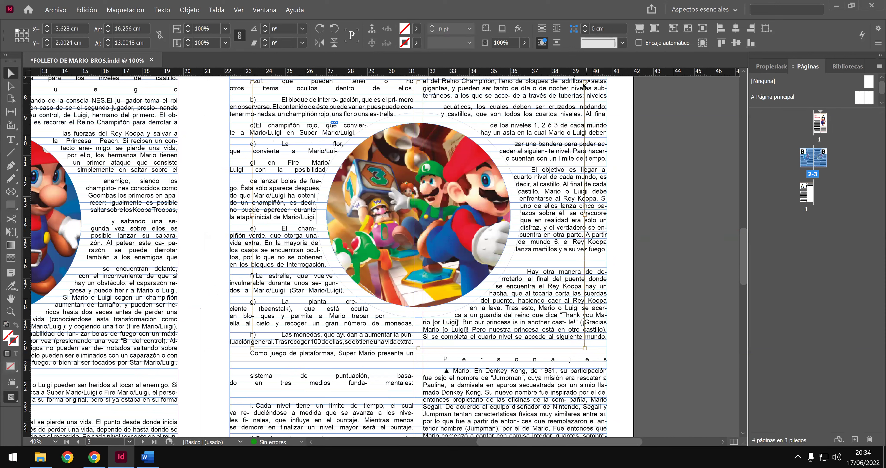
drag(585, 82, 534, 126)
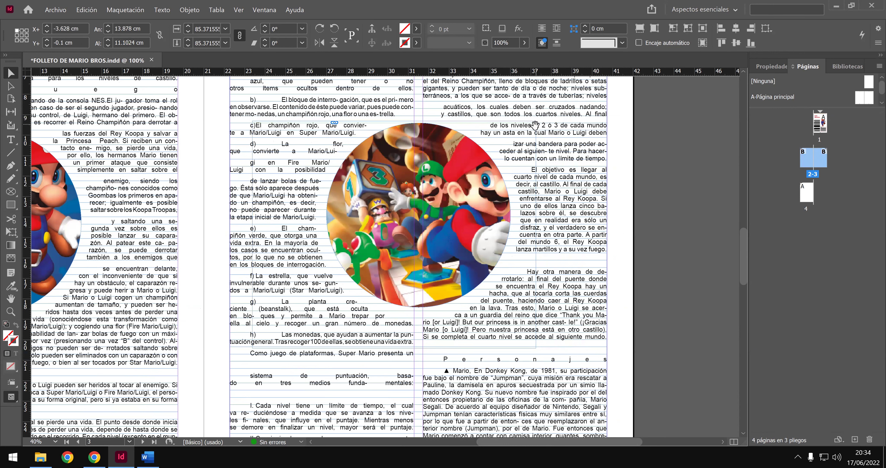
key(ctrl+alt+shift+e)
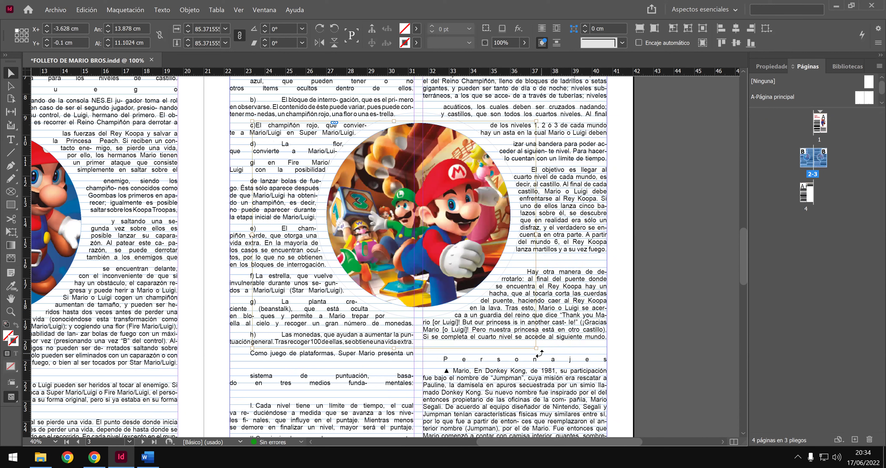
drag(536, 348, 485, 291)
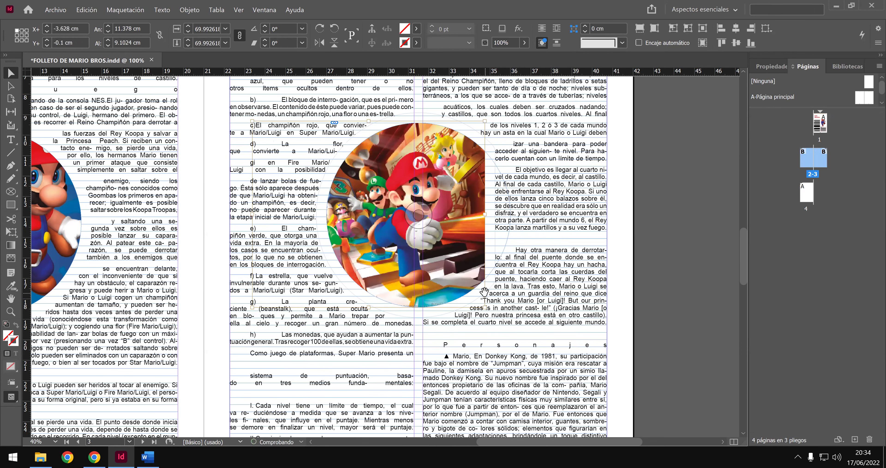
drag(470, 267, 470, 267)
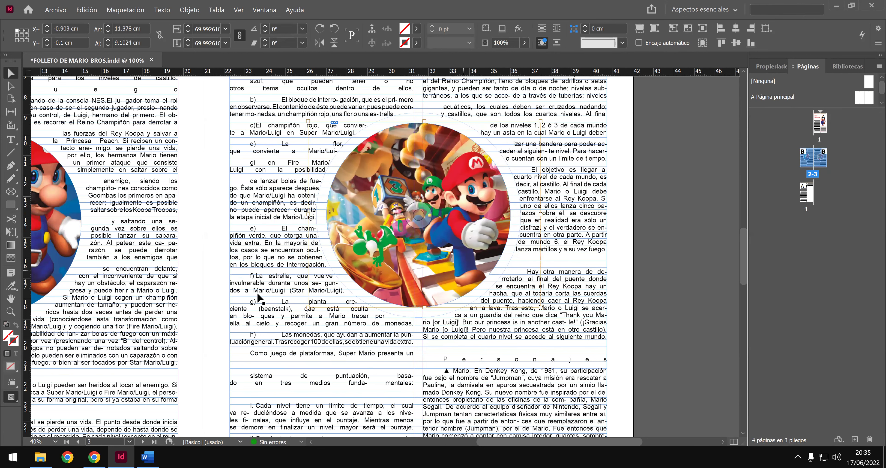
Return to the Mario circle on page 2, deselect the picture and save the brochure.
scroll(512, 443, left, 3)
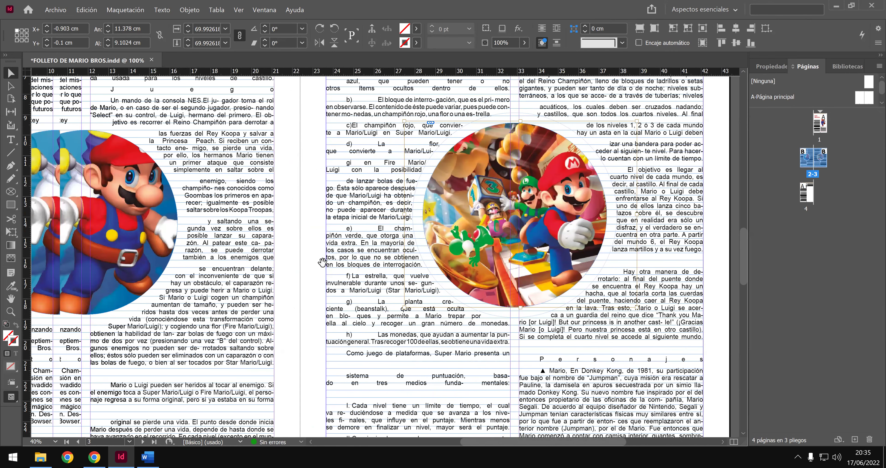
scroll(323, 262, left, 5)
click(418, 298)
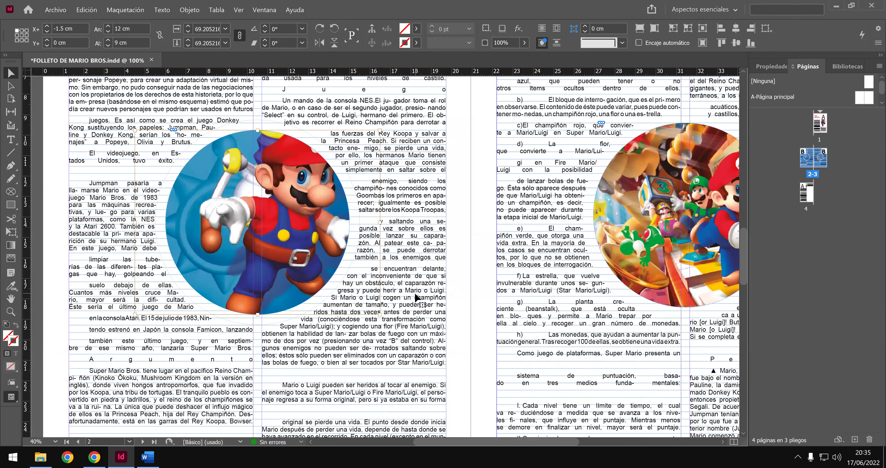
double_click(162, 96)
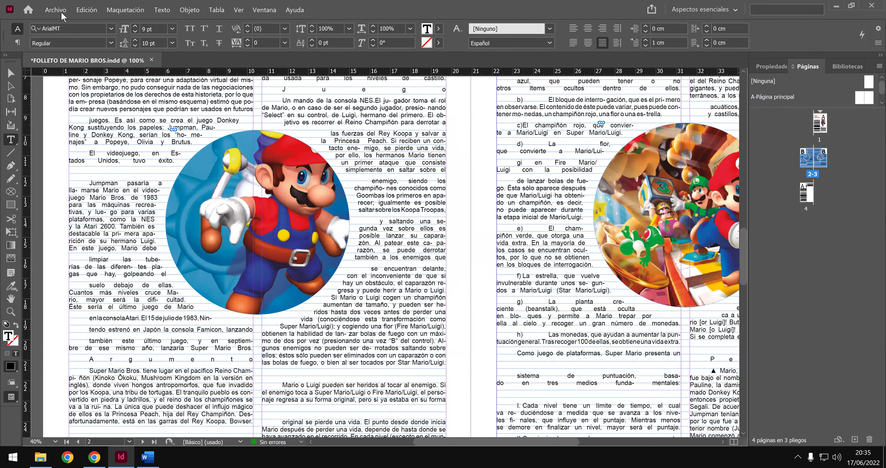
key(alt+a)
key(g)
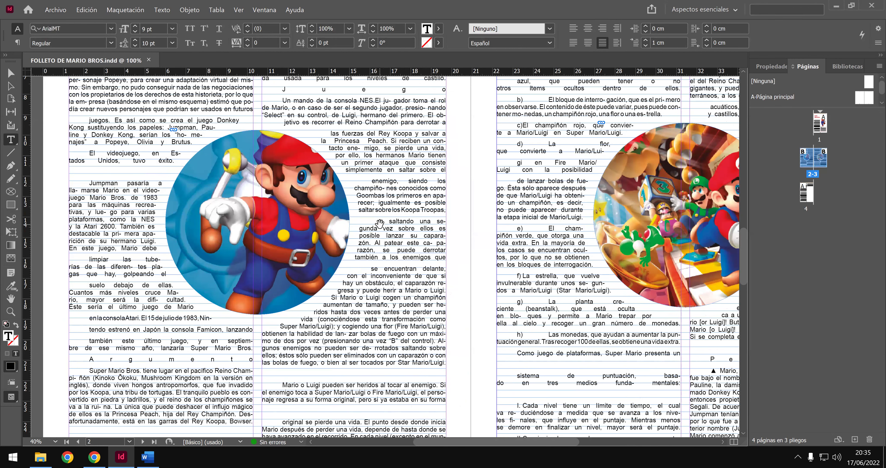
Draw a rectangular frame about 19 × 2.47 cm across both columns, margin to margin, around the middle of page 4.
key(ctrl+minus)
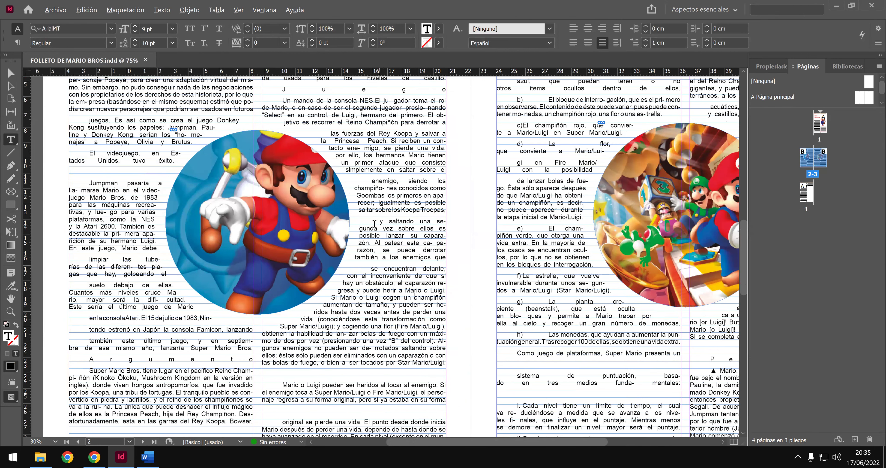
key(ctrl+minus)
key(alt+Page_Down)
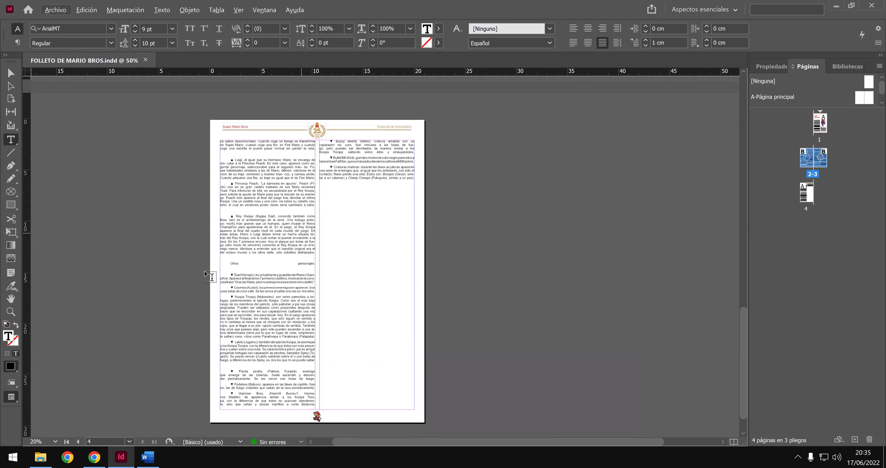
click(11, 194)
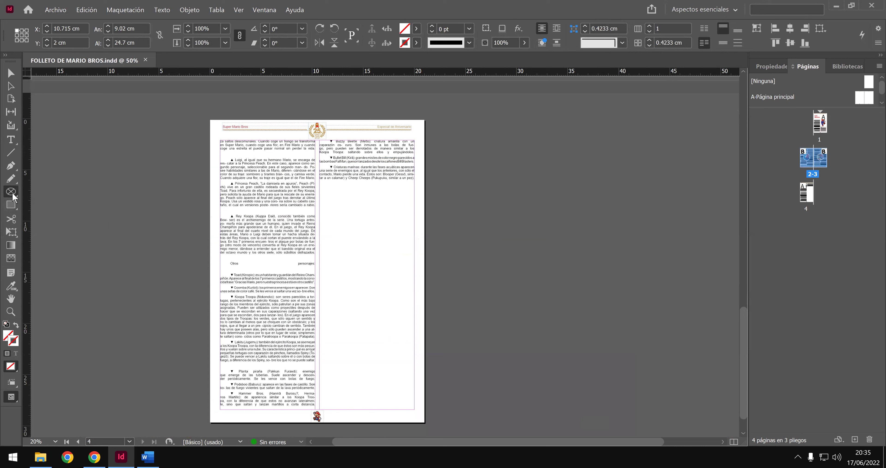
click(14, 196)
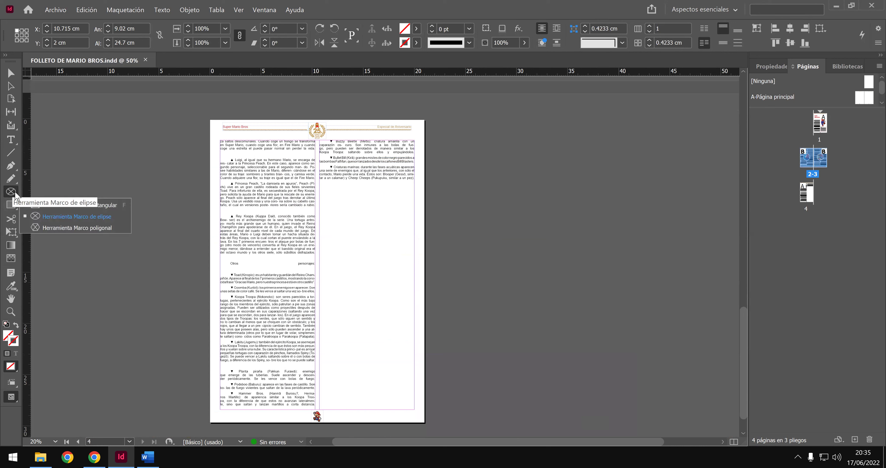
click(111, 205)
drag(220, 254, 413, 281)
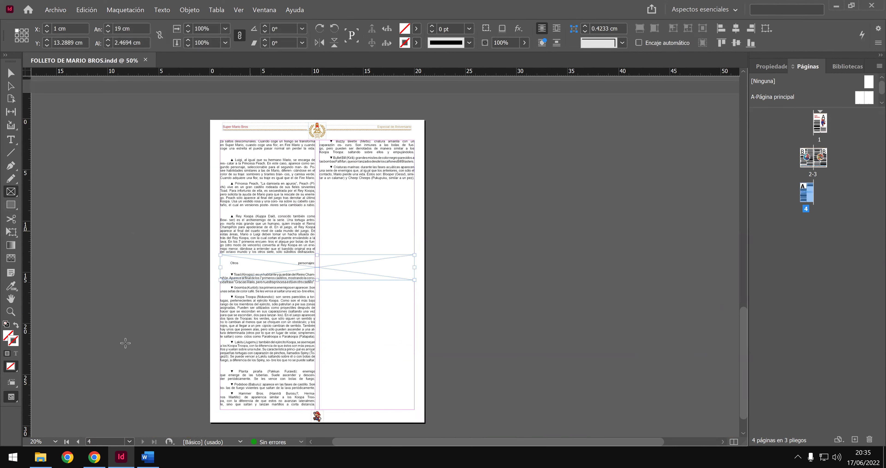
Switch to the EJERCICIO 2 document in Word, check the size of the character strip picture on page 3, and return to InDesign.
mouse_move(83, 462)
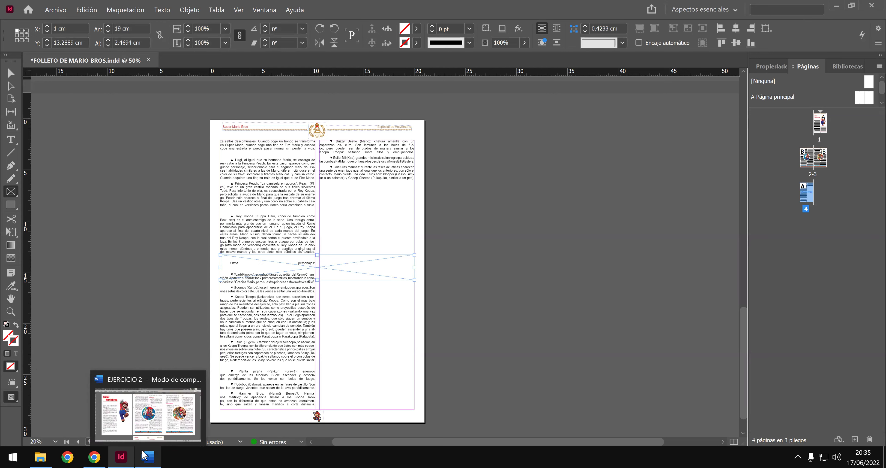
click(148, 456)
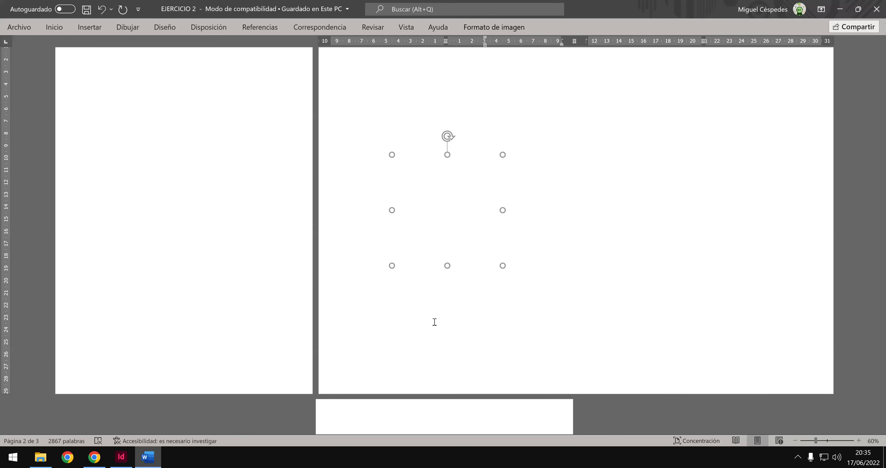
scroll(434, 309, down, 5)
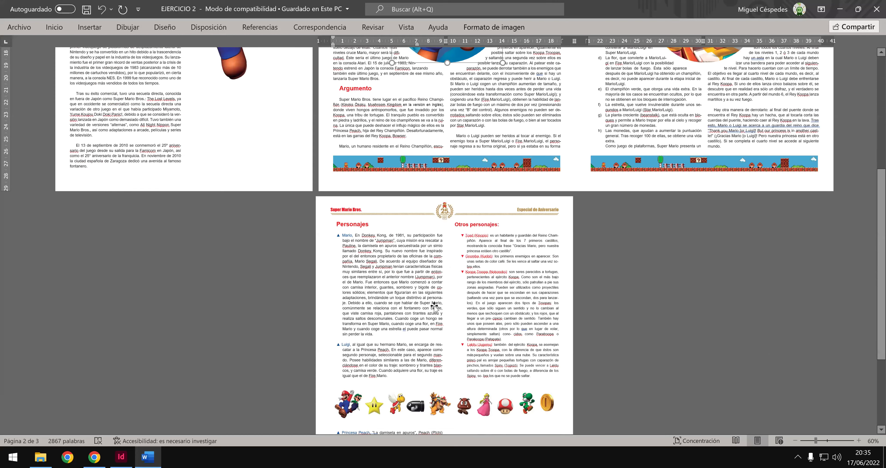
click(512, 28)
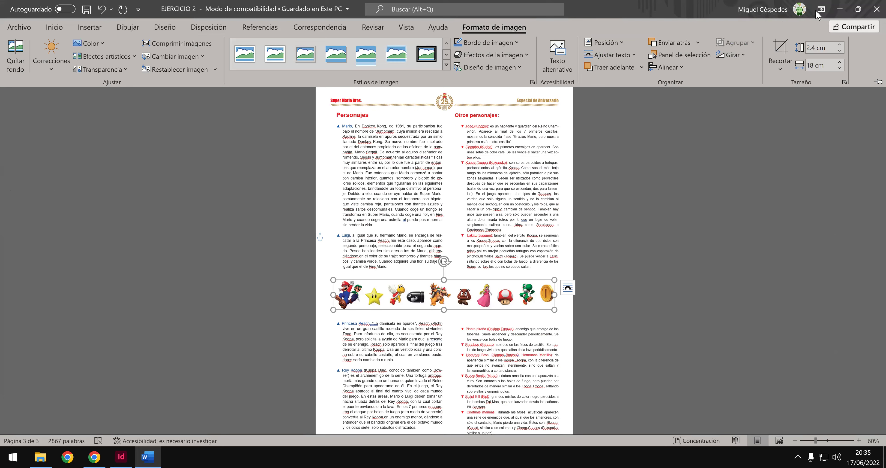
click(840, 9)
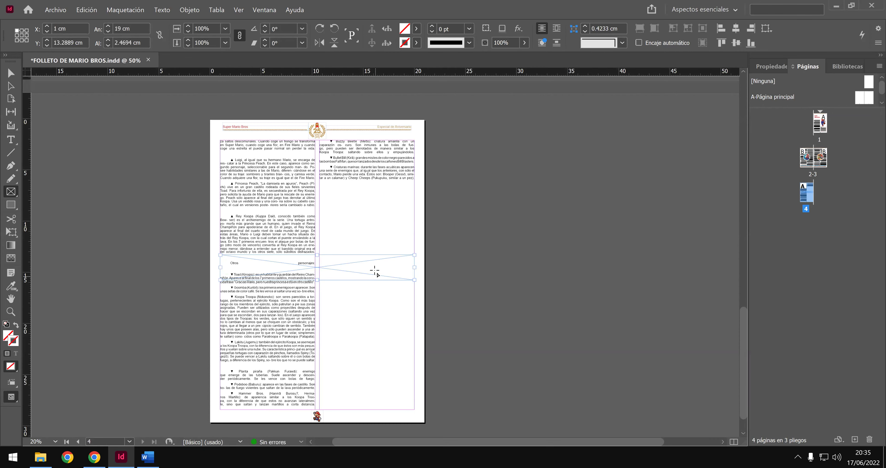
Set the height of the page 4 frame to 2.4 cm.
click(11, 73)
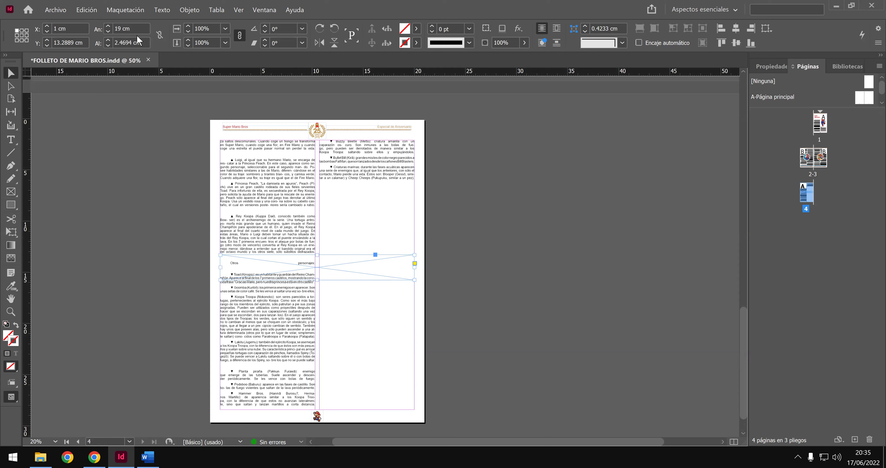
click(131, 42)
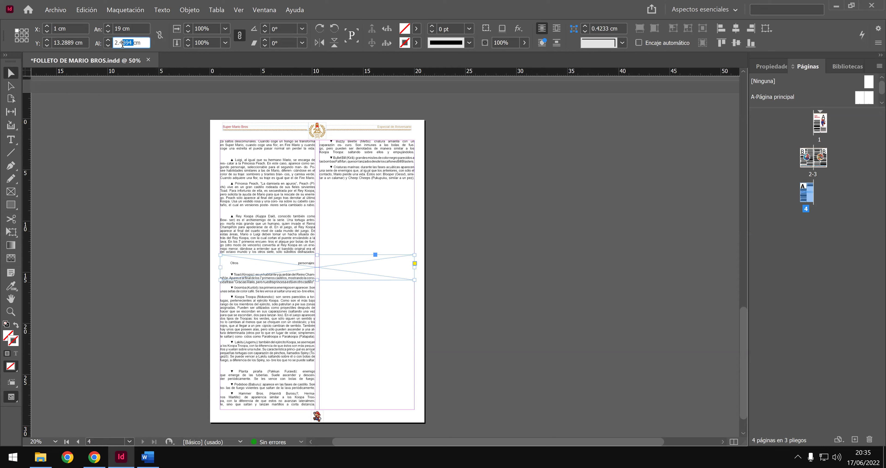
key(BackSpace)
key(Return)
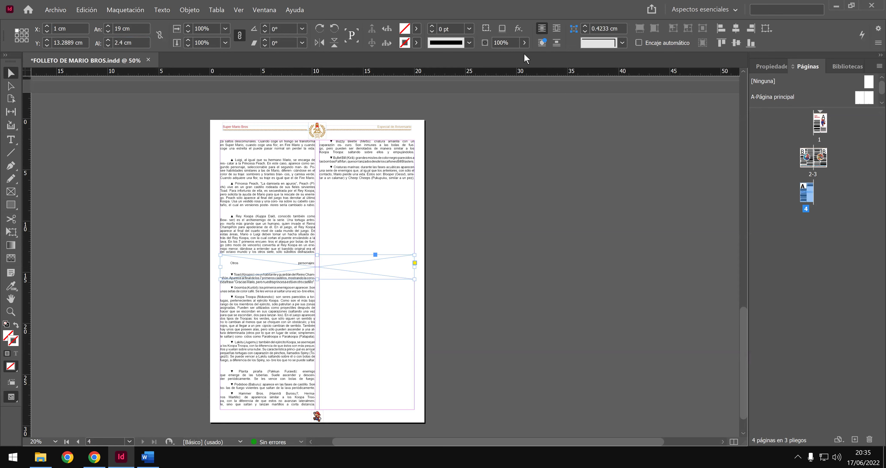
Wrap the text around the object shape of the page 4 frame with a 0.5 cm offset.
click(543, 42)
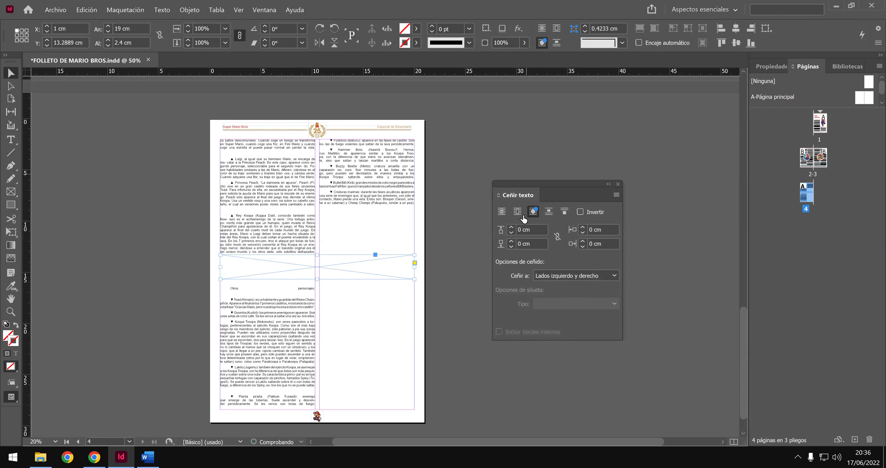
click(520, 228)
text(.5)
key(Return)
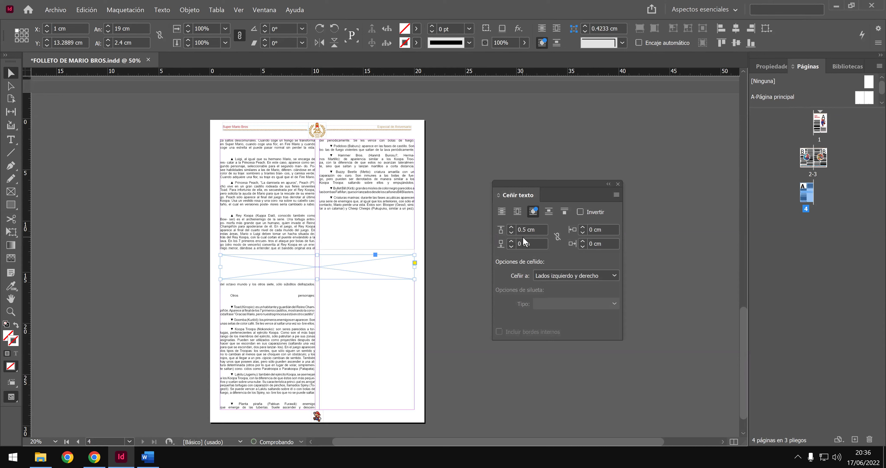
click(618, 184)
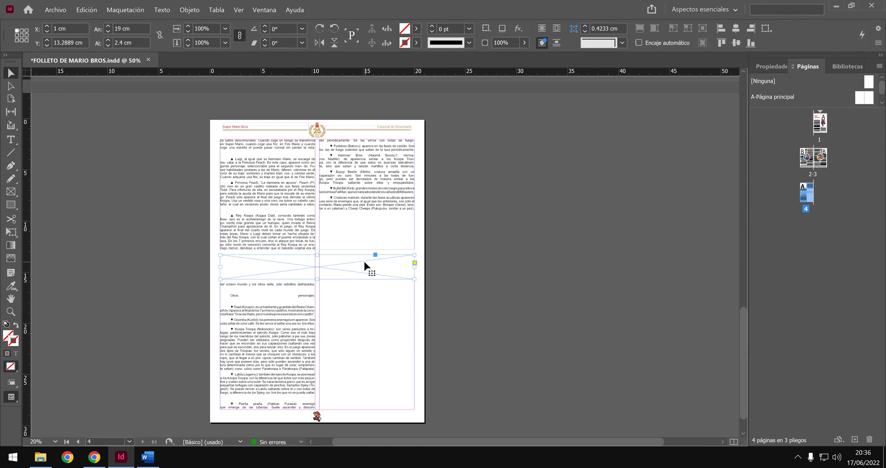
Place the MarioBros-pagina image from the IMG folder in the page 4 frame.
key(ctrl+d)
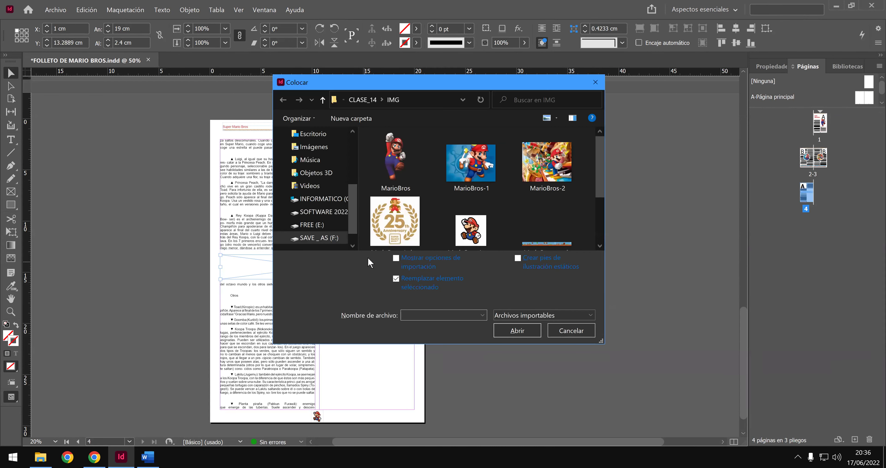
scroll(512, 205, down, 1)
double_click(543, 233)
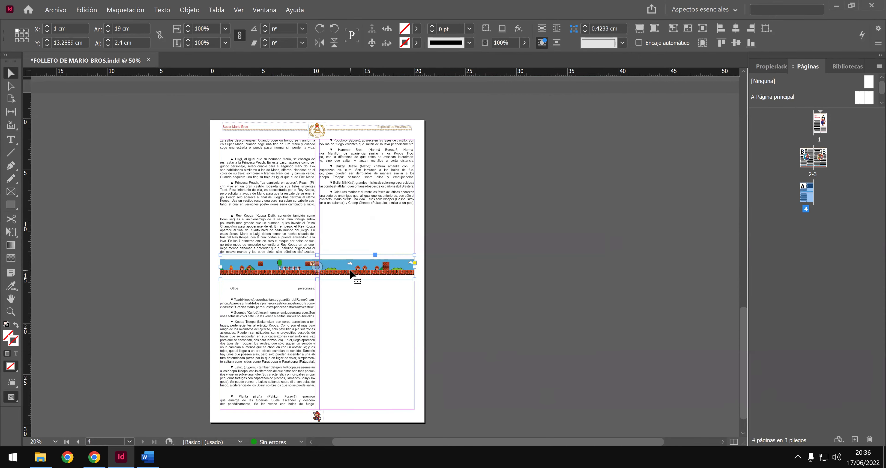
scroll(346, 276, up, 1)
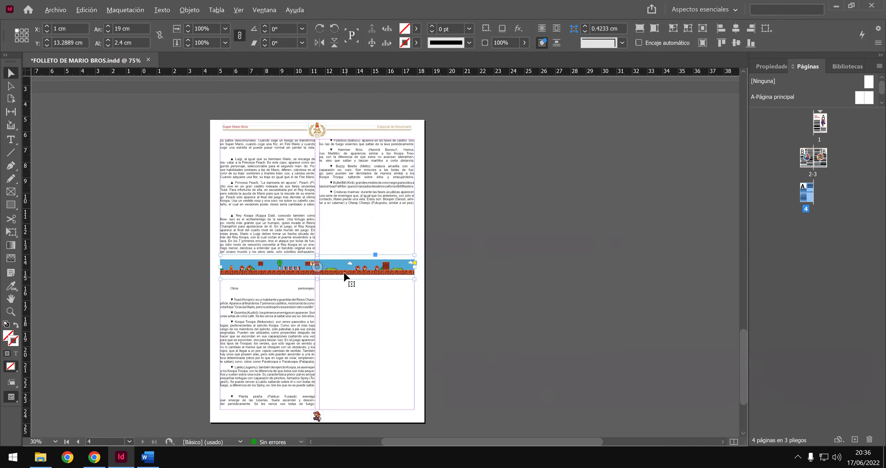
scroll(343, 265, up, 1)
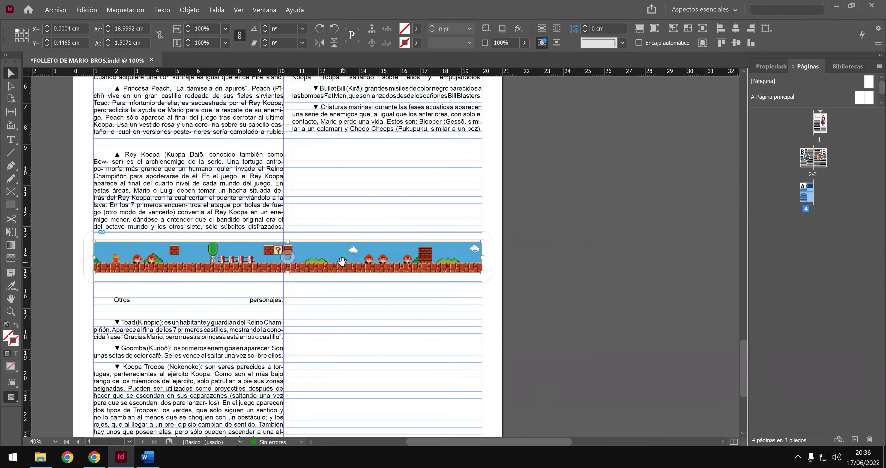
double_click(342, 265)
click(447, 220)
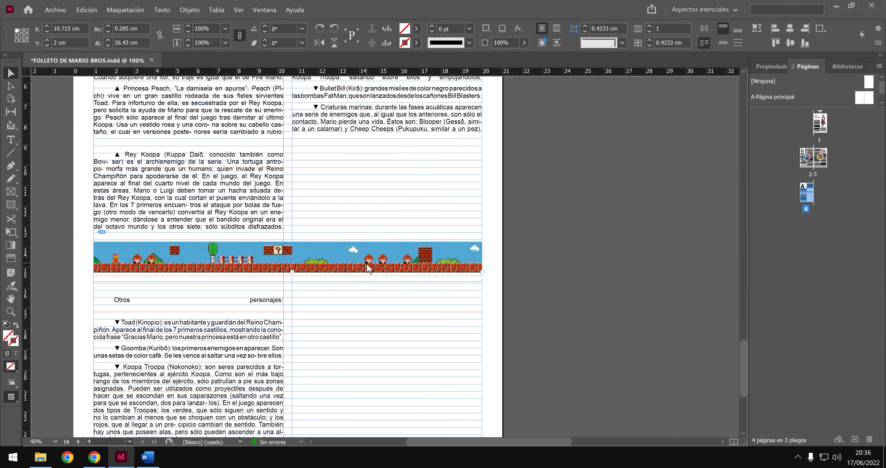
key(ctrl+d)
scroll(509, 227, down, 1)
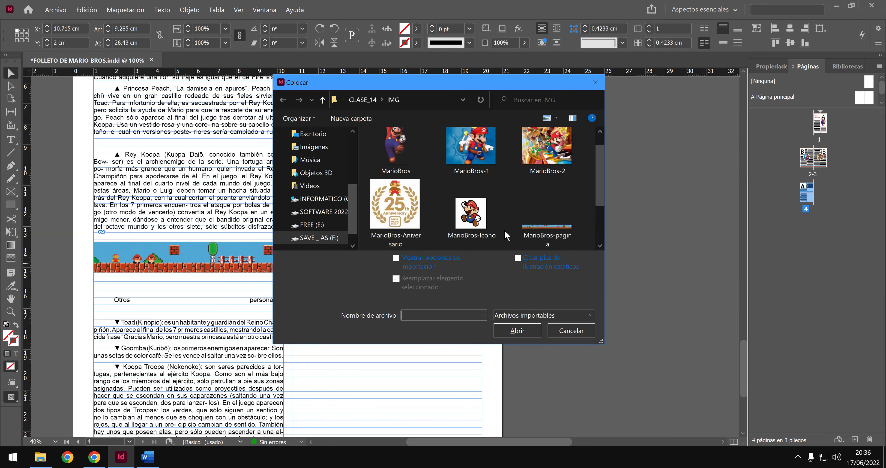
scroll(559, 233, down, 2)
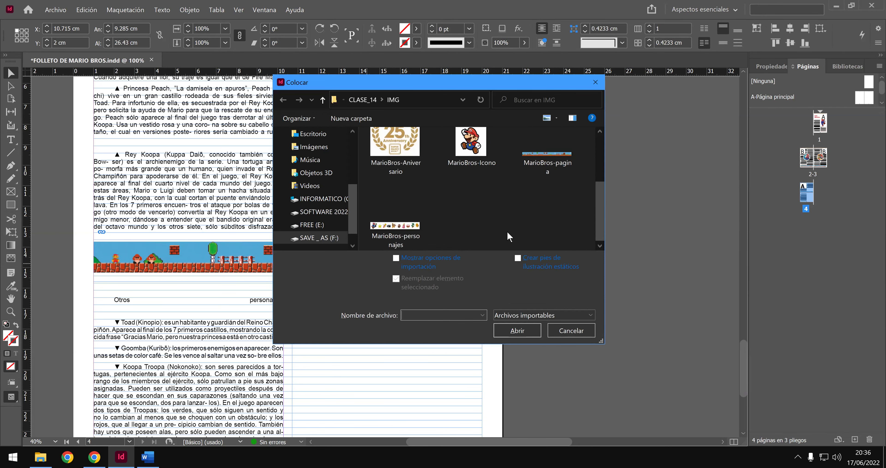
double_click(402, 230)
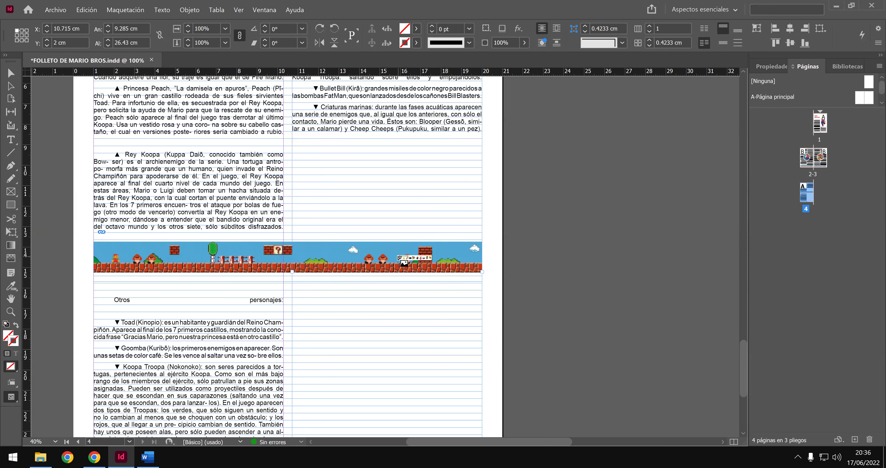
click(399, 257)
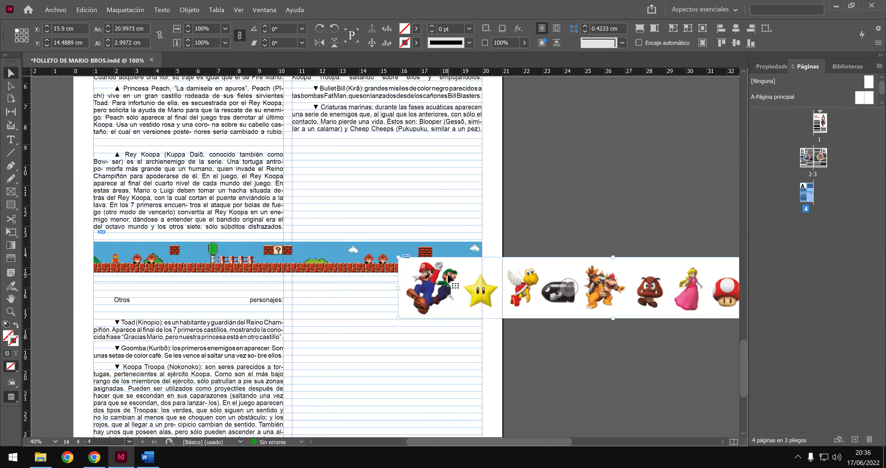
key(Delete)
Replace the picture in the page 4 frame with the MarioBros-personajes image from the IMG folder.
click(447, 260)
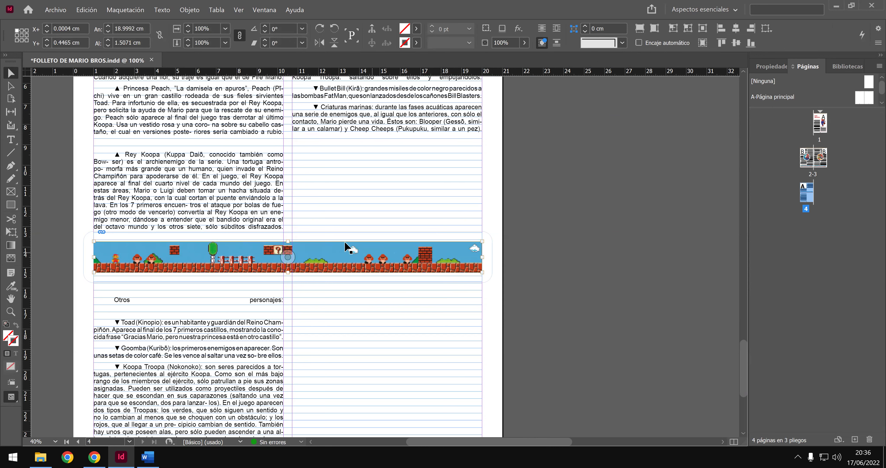
click(58, 10)
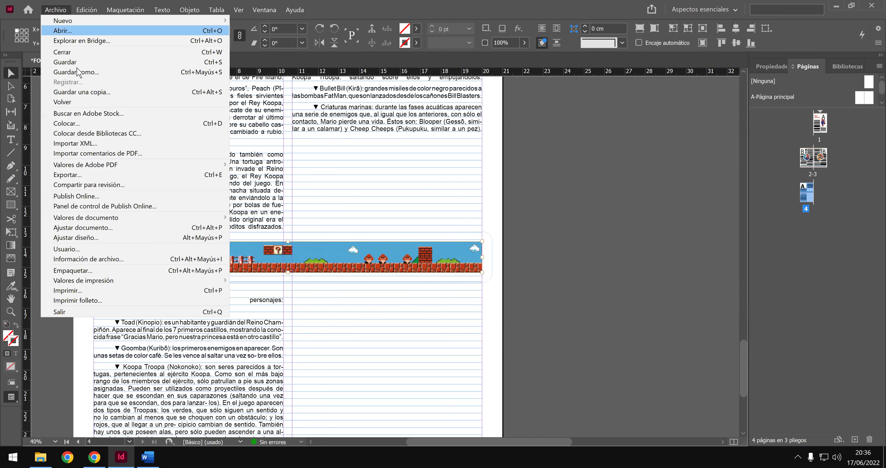
click(65, 123)
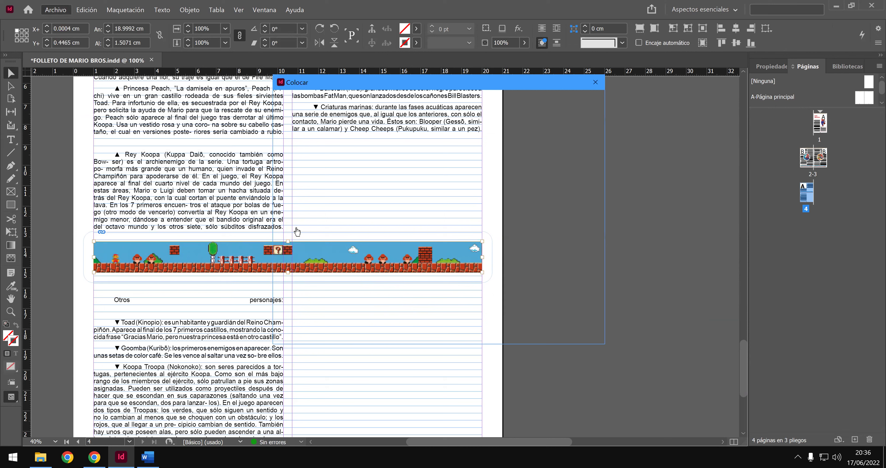
double_click(395, 207)
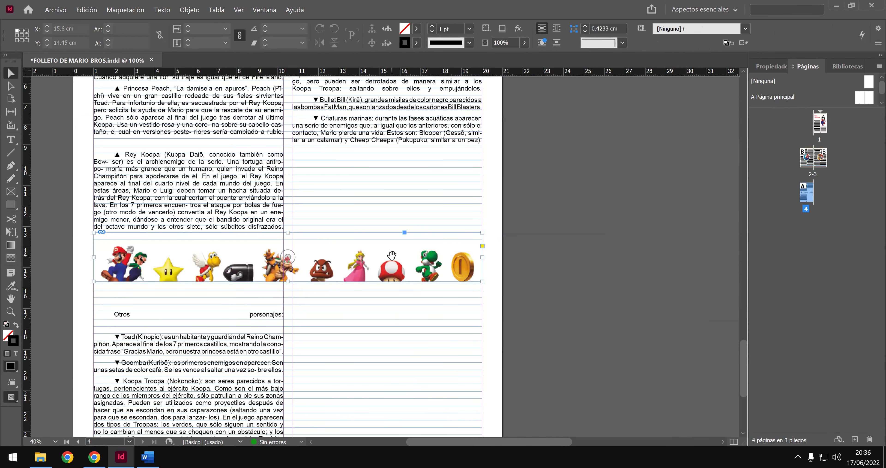
Reposition the character picture inside the page 4 frame and scale it proportionally to 19 cm wide.
click(396, 263)
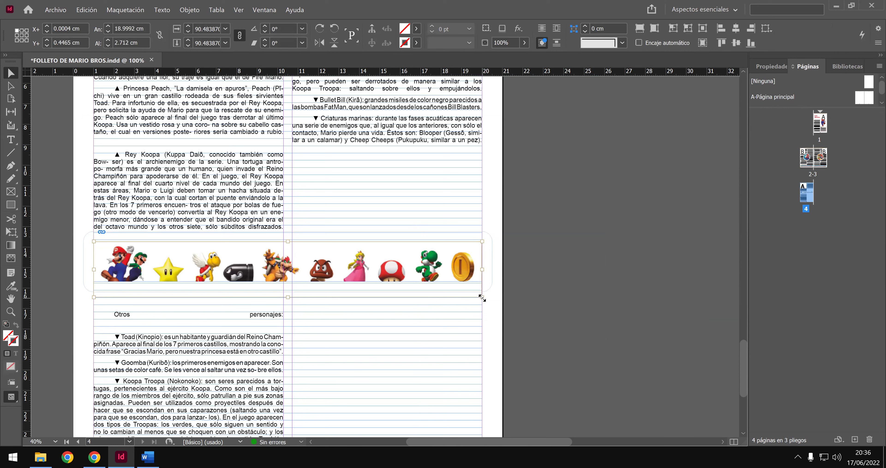
drag(482, 297, 381, 242)
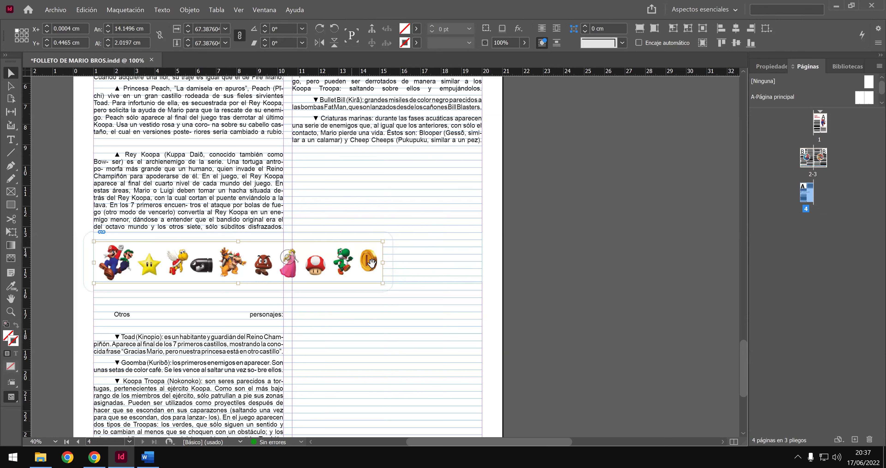
click(362, 227)
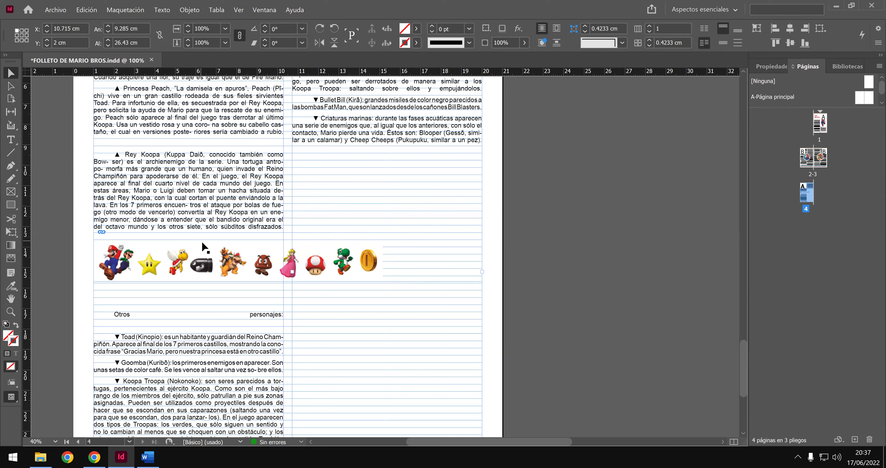
click(213, 254)
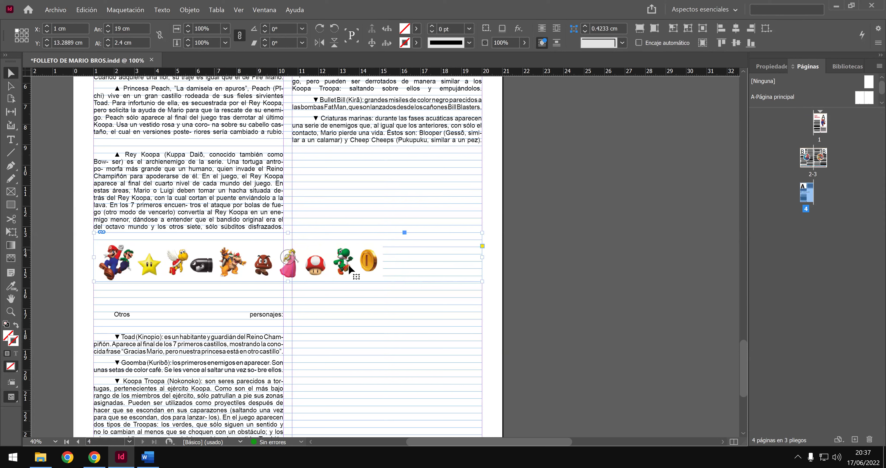
double_click(380, 267)
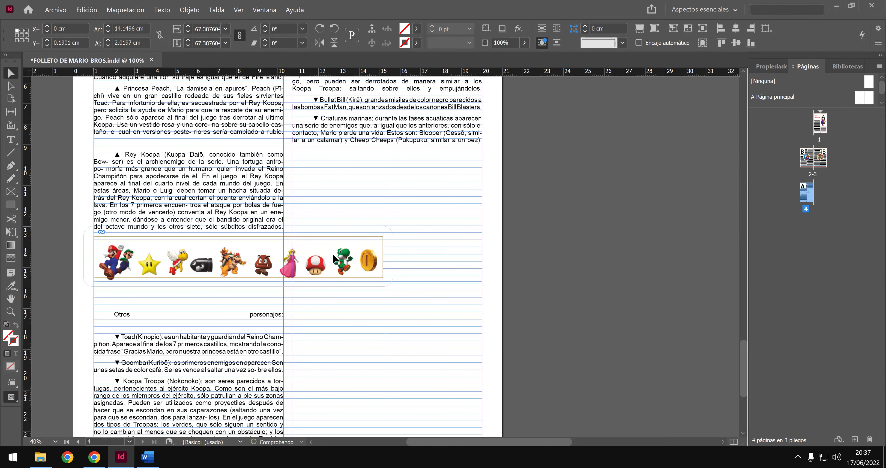
click(377, 278)
drag(383, 278, 426, 291)
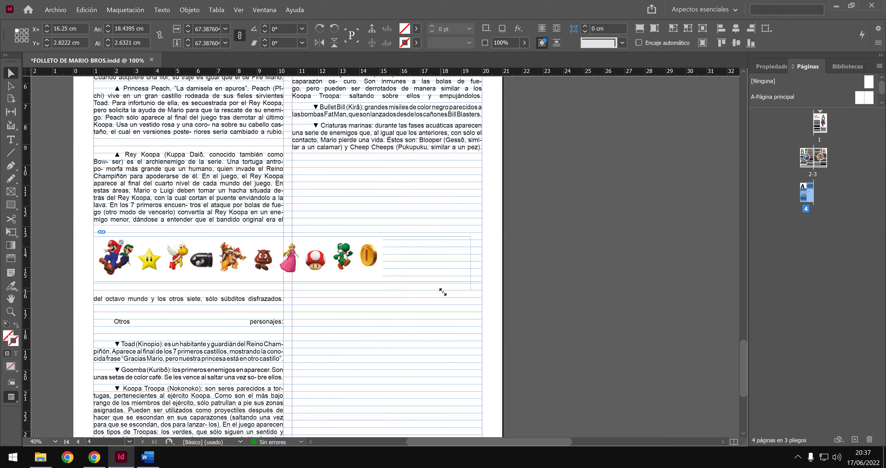
drag(446, 293, 446, 292)
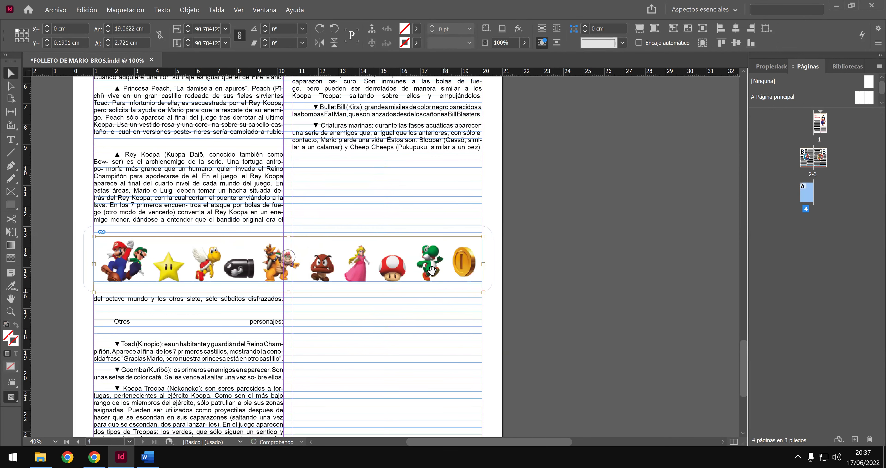
click(484, 293)
click(484, 291)
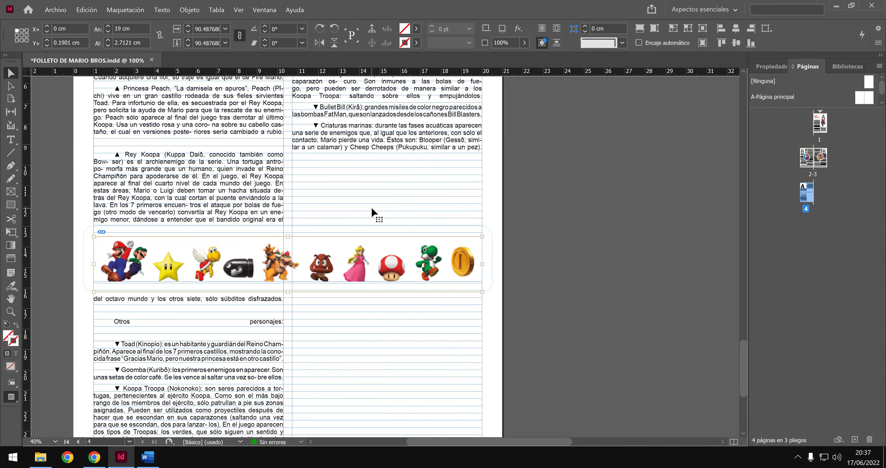
Fit the page 4 frame to its content so that it encloses the whole character picture.
key(t)
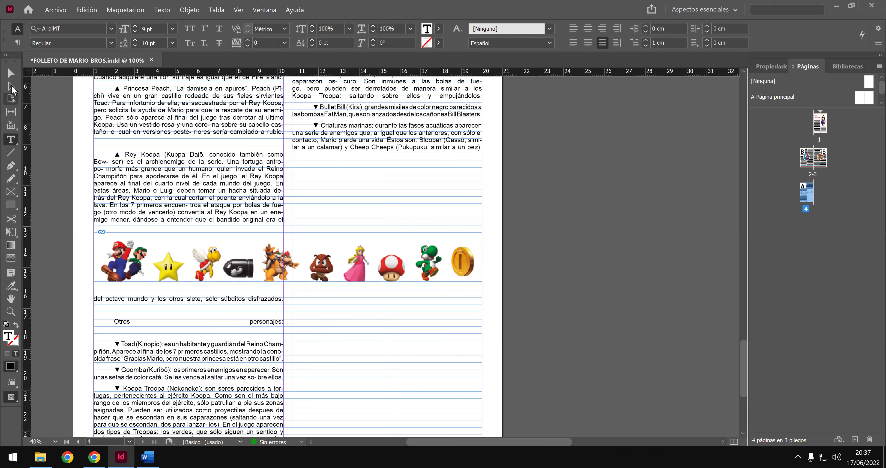
click(11, 72)
click(270, 251)
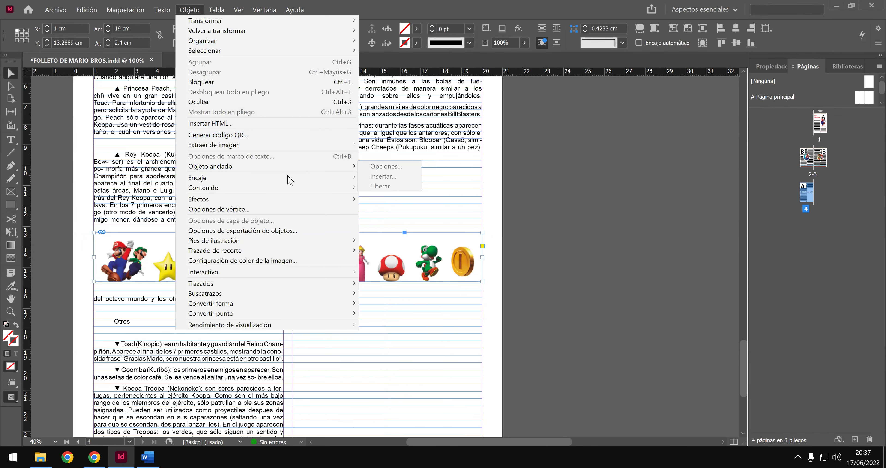
mouse_move(340, 179)
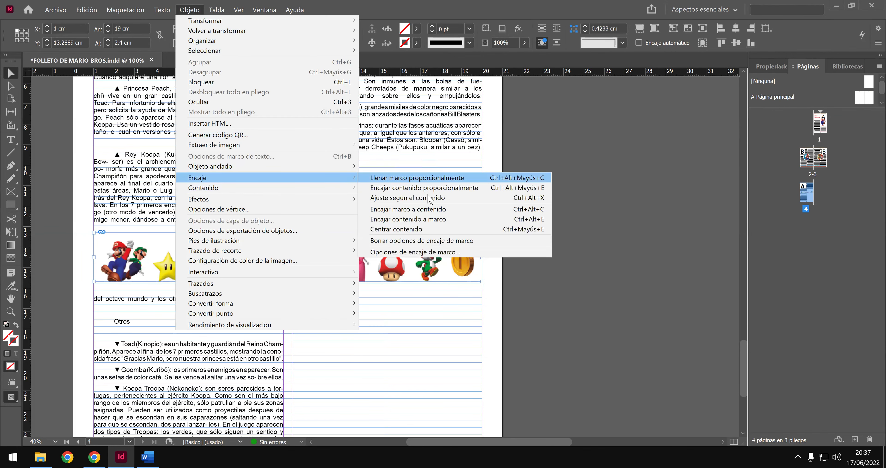
click(459, 209)
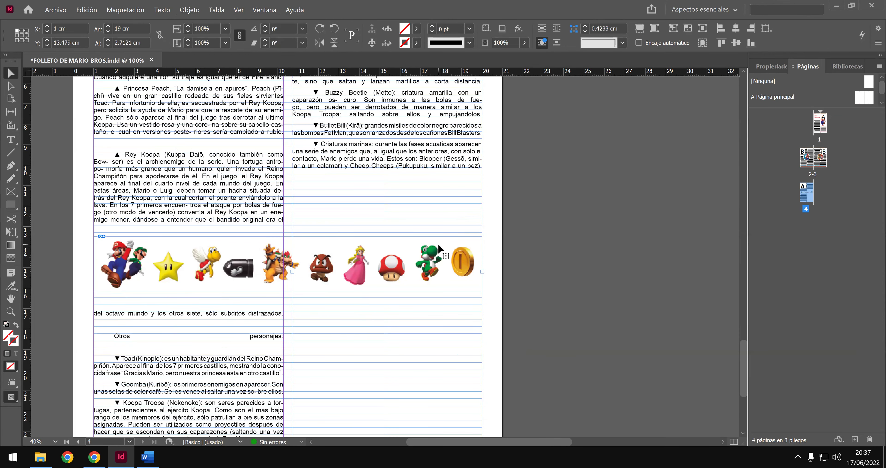
key(t)
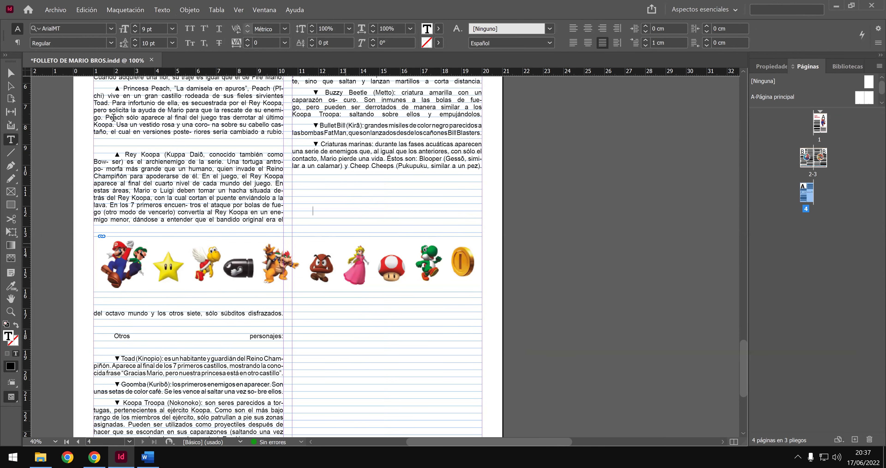
click(11, 73)
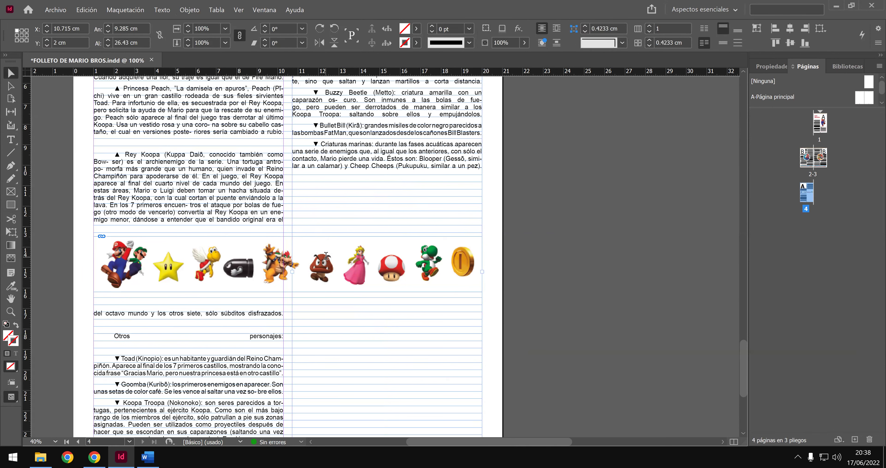
key(t)
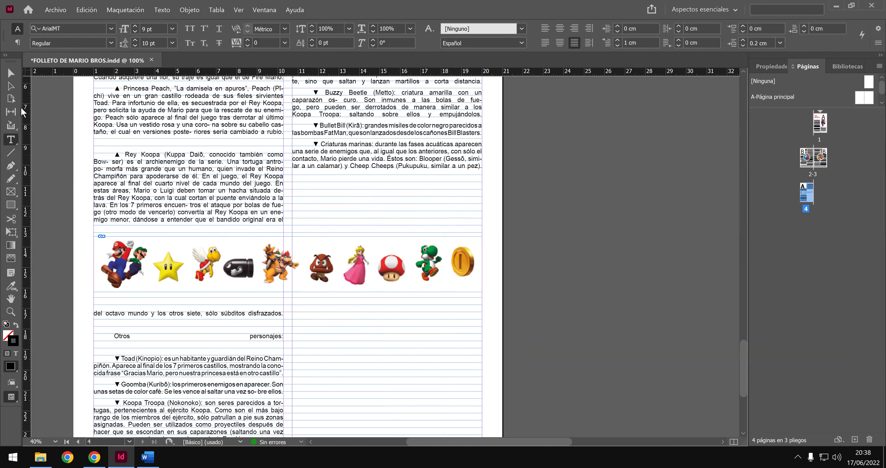
click(10, 72)
click(303, 250)
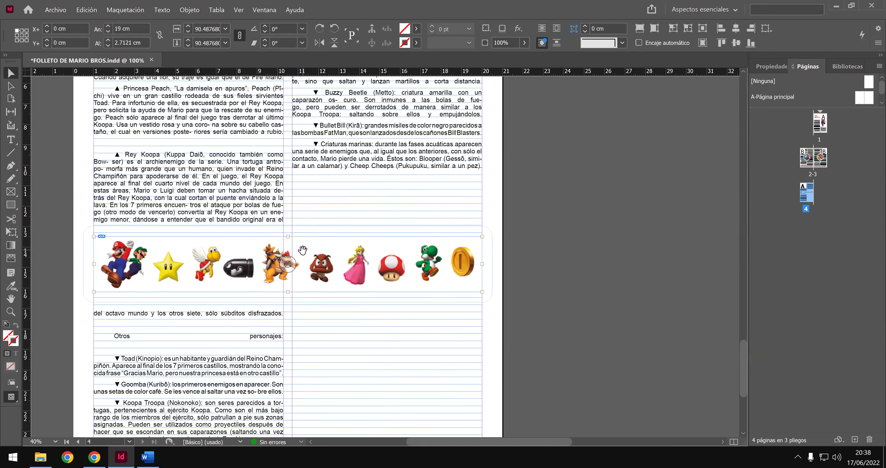
Move the second column's text frame on page 4 down to a Y position of about 3.06 cm.
click(350, 197)
key(t)
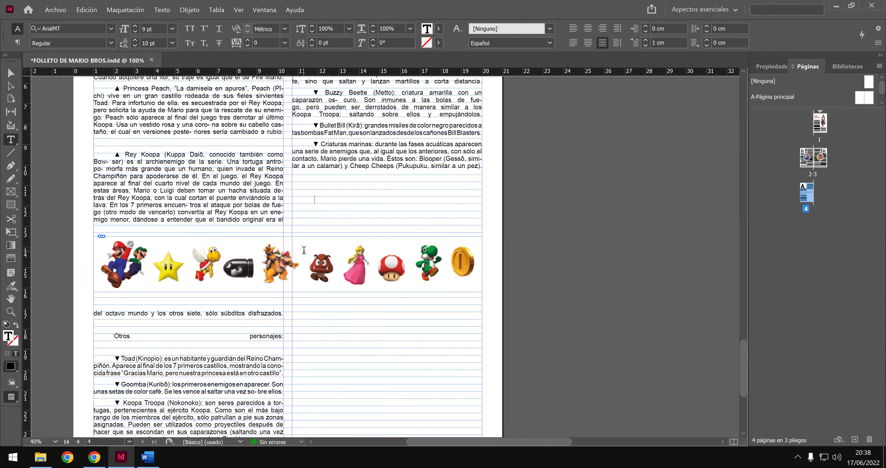
click(10, 73)
drag(356, 249, 389, 254)
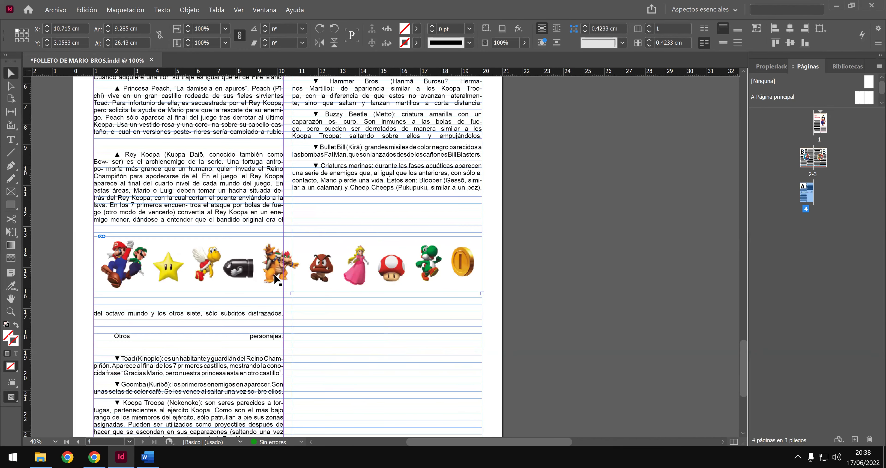
Nudge the character strip frame on page 4 down to a Y position of 13.704 cm.
click(253, 246)
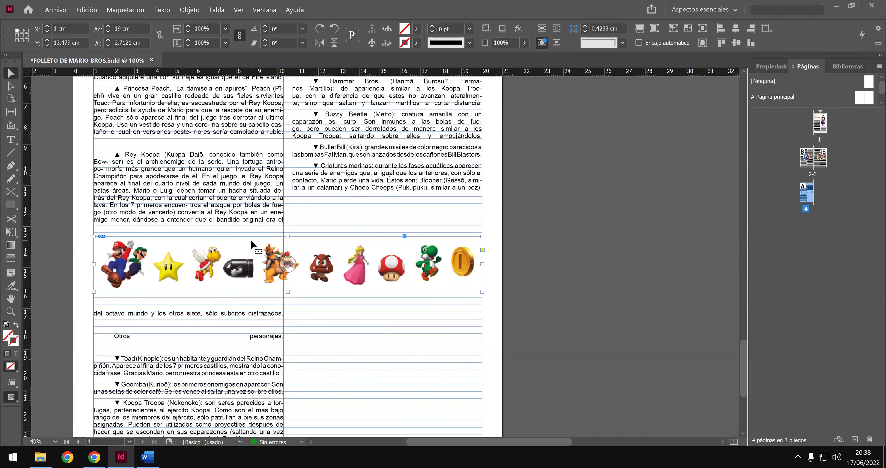
key(Down)
key(Down)
key(Down)
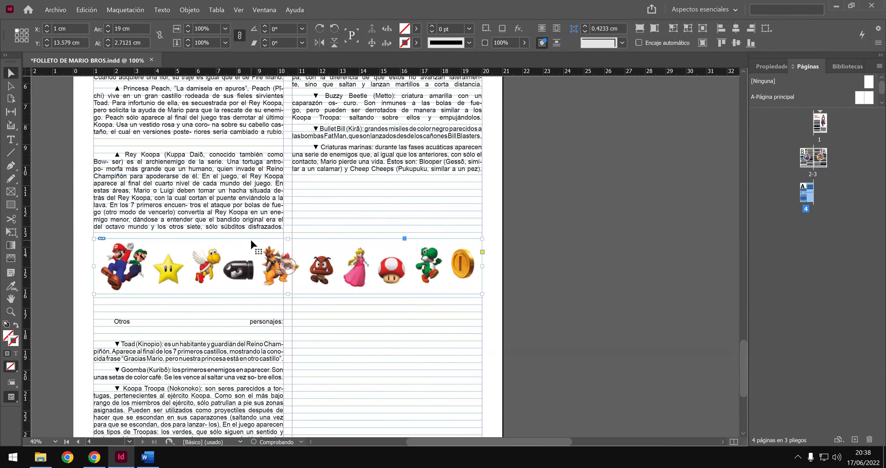
key(Down)
key(Down)
key(Down)
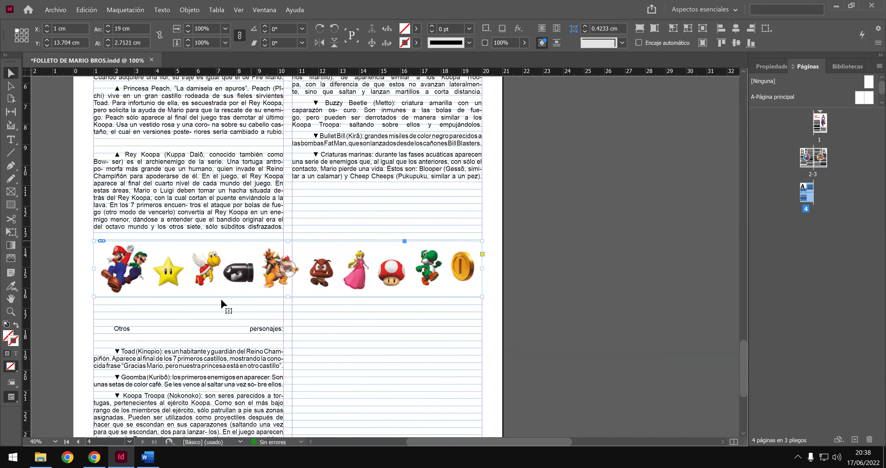
Delete the blank line above "Otros personajes:" under the character strip on page 4 and save the document.
click(14, 141)
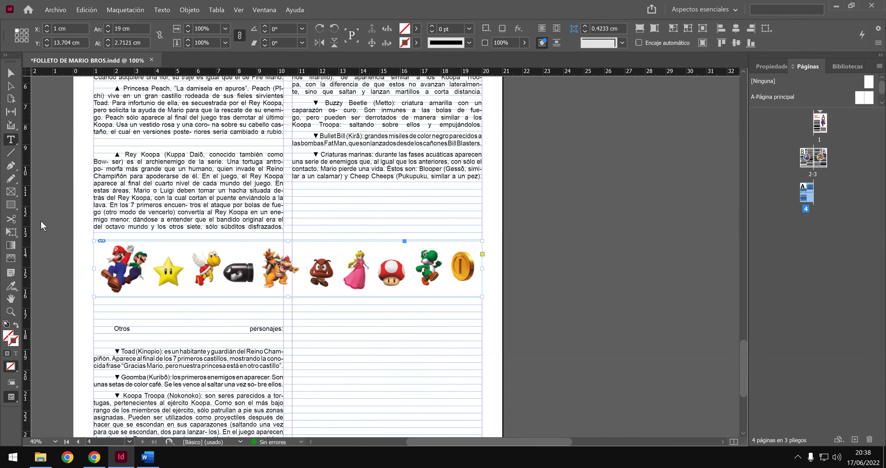
click(105, 310)
click(105, 309)
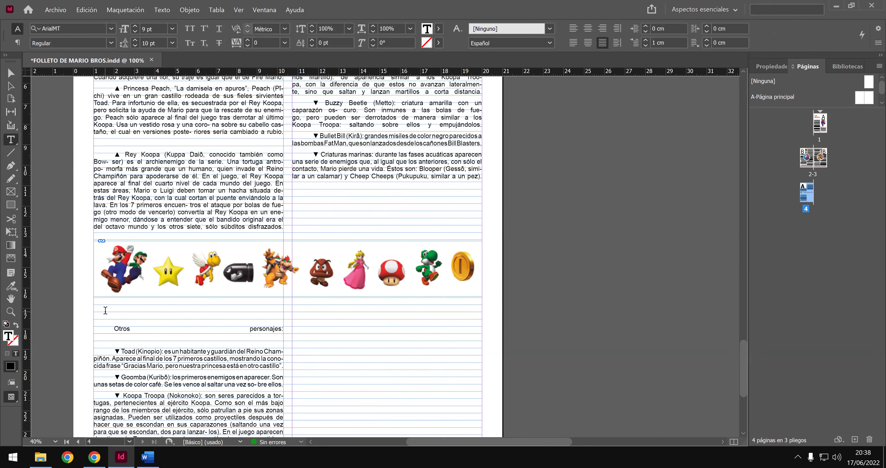
key(BackSpace)
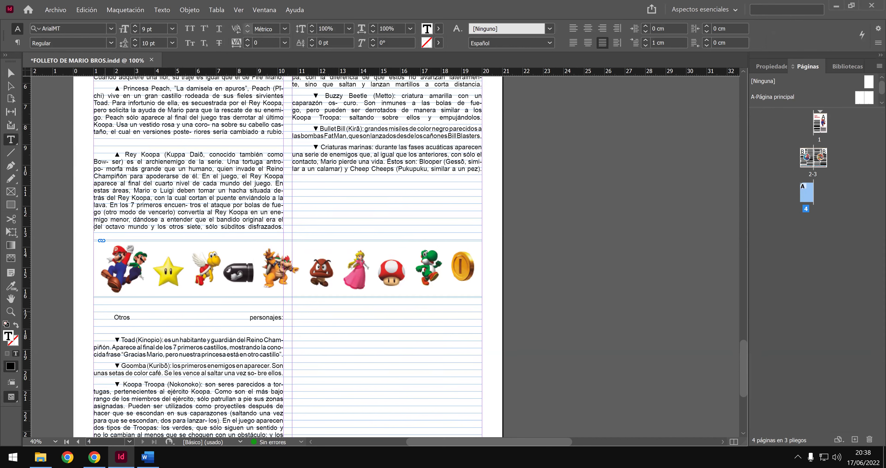
key(ctrl+s)
Export the brochure as a print PDF named FOLLETO DE MARIO BROS into the EVIDENCIAS\CLASE_14 folder.
scroll(140, 310, down, 1)
drag(140, 311, 126, 257)
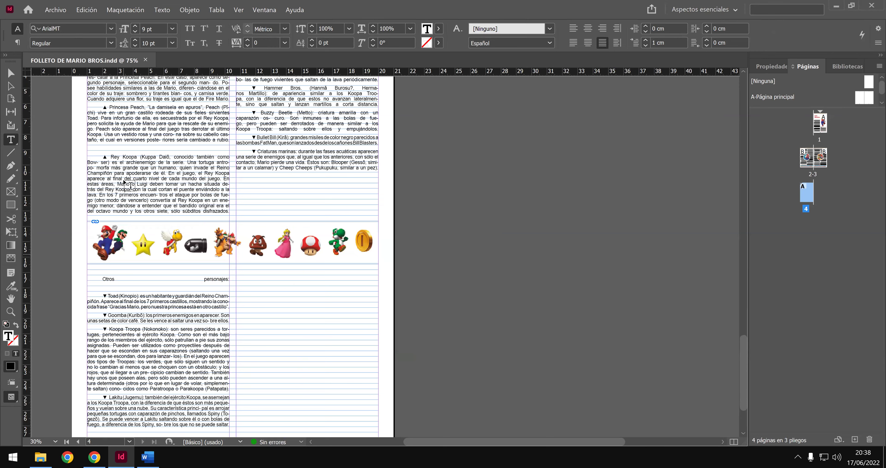
scroll(68, 103, up, 5)
click(55, 10)
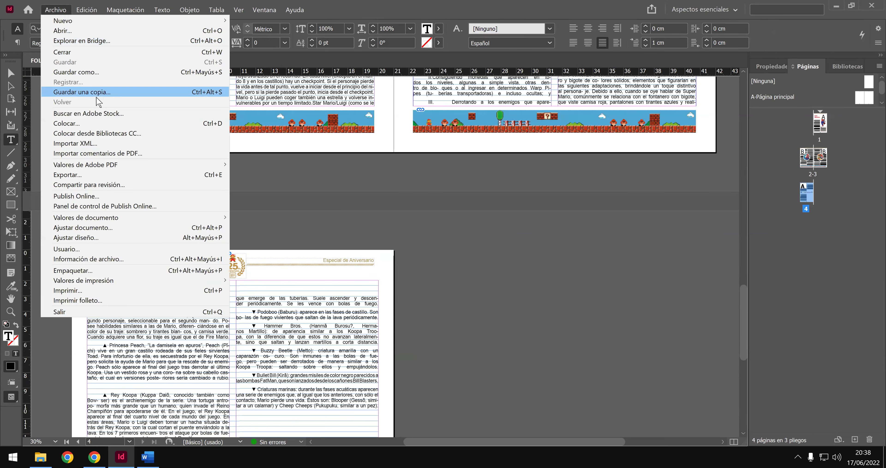
click(112, 177)
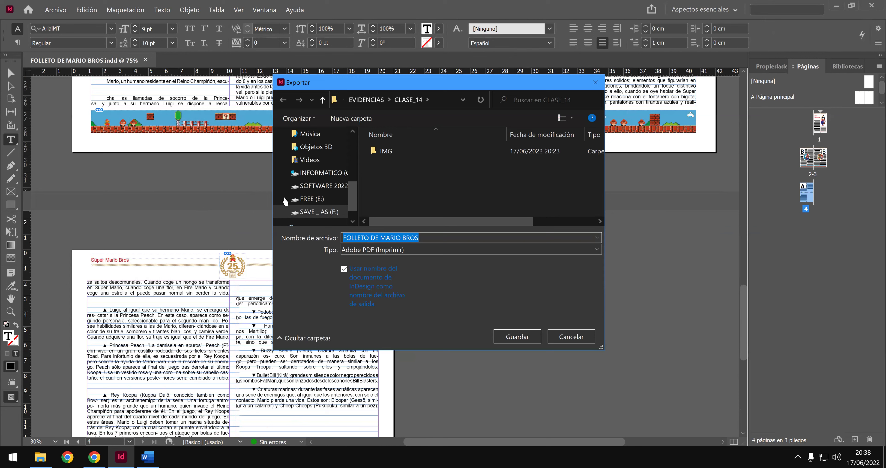
click(366, 102)
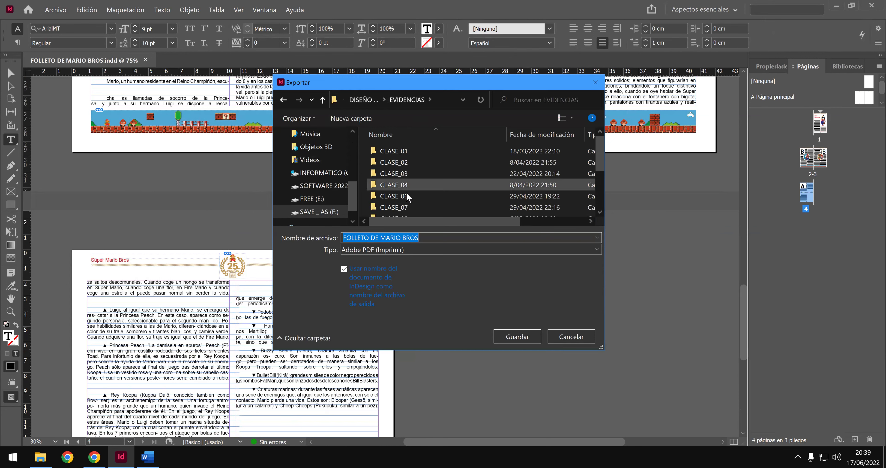
scroll(411, 200, down, 3)
double_click(399, 211)
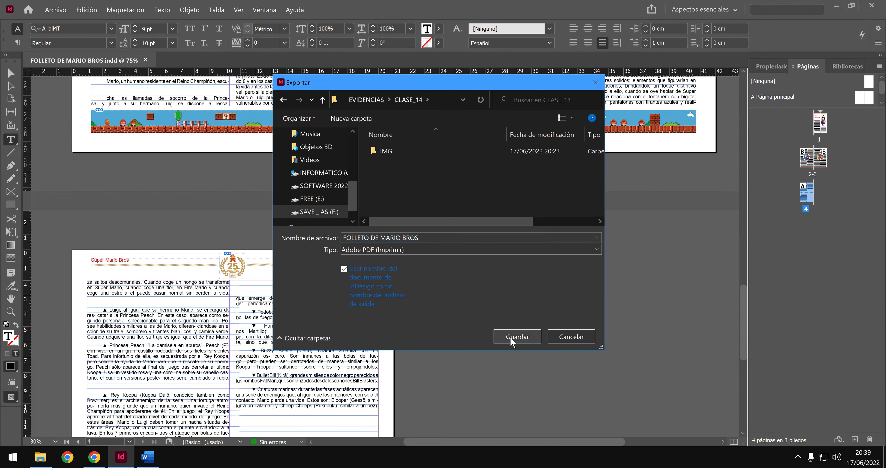
click(515, 336)
click(556, 388)
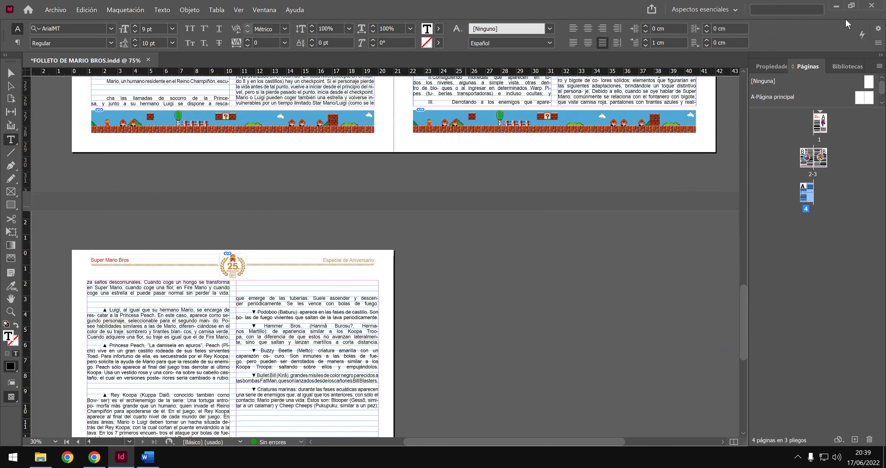
Switch to File Explorer and open the exported FOLLETO DE MARIO BROS PDF from the EVIDENCIAS\CLASE_14 folder.
key(super+d)
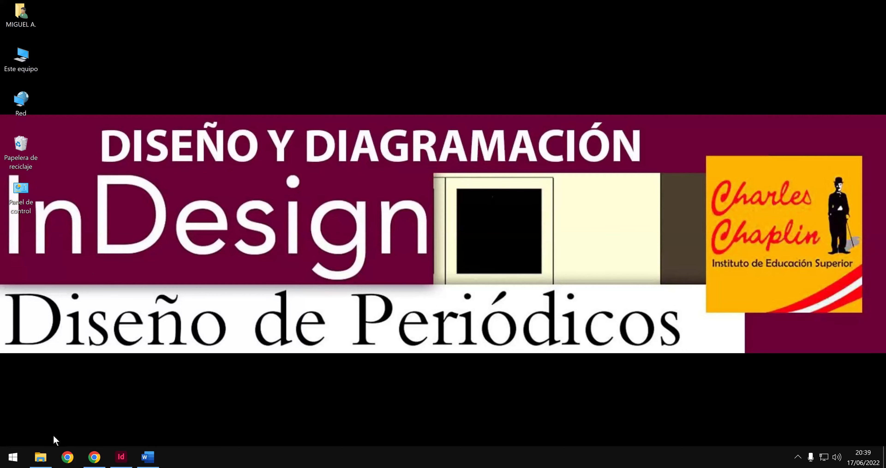
click(43, 457)
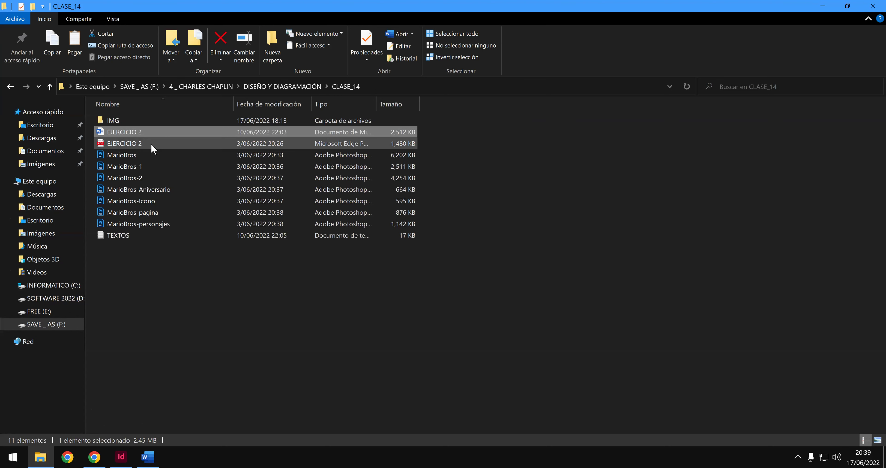
double_click(143, 145)
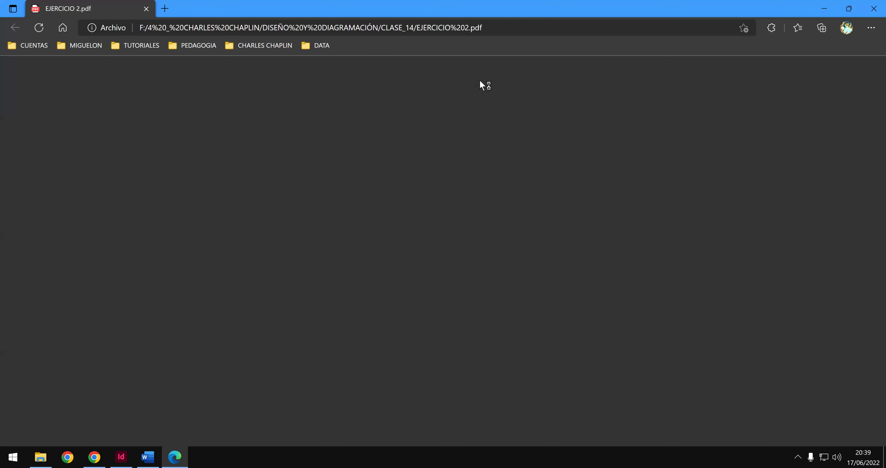
click(874, 9)
click(287, 87)
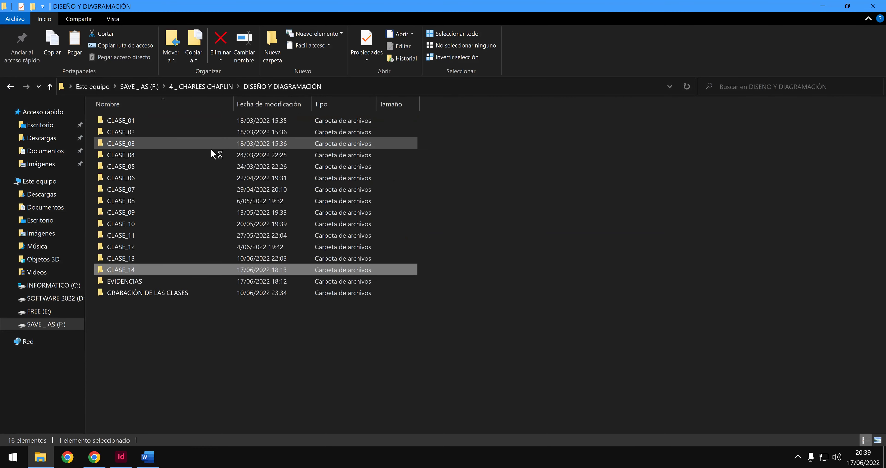
double_click(141, 280)
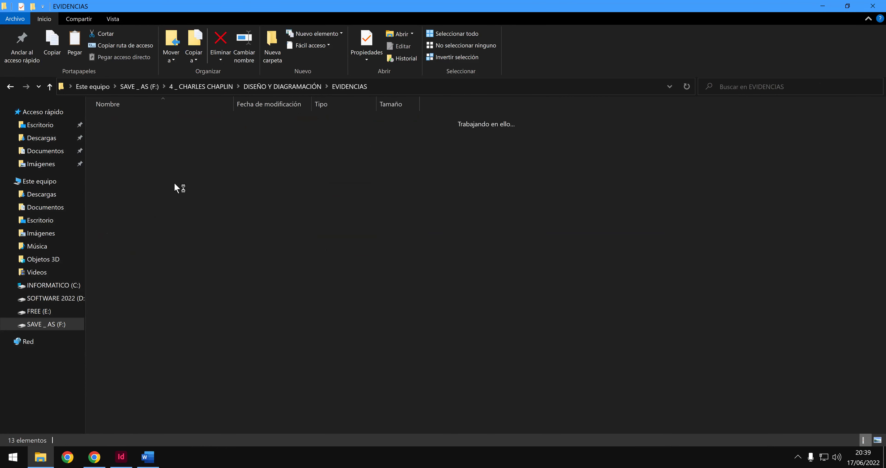
double_click(140, 258)
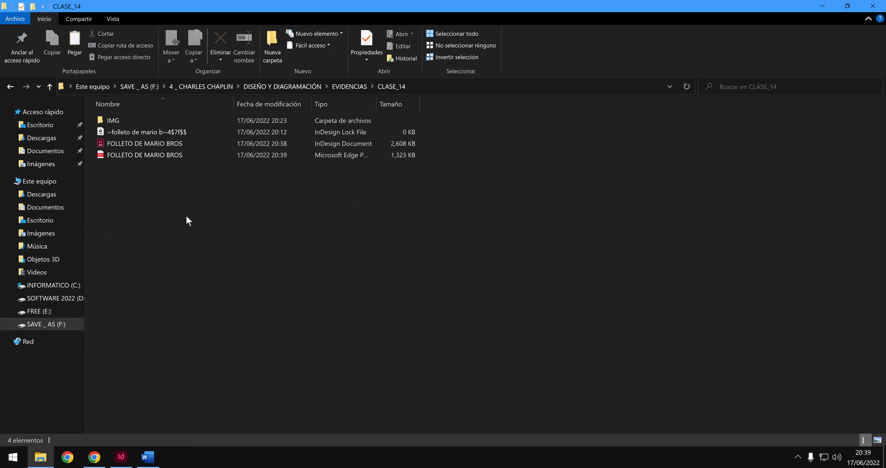
double_click(177, 155)
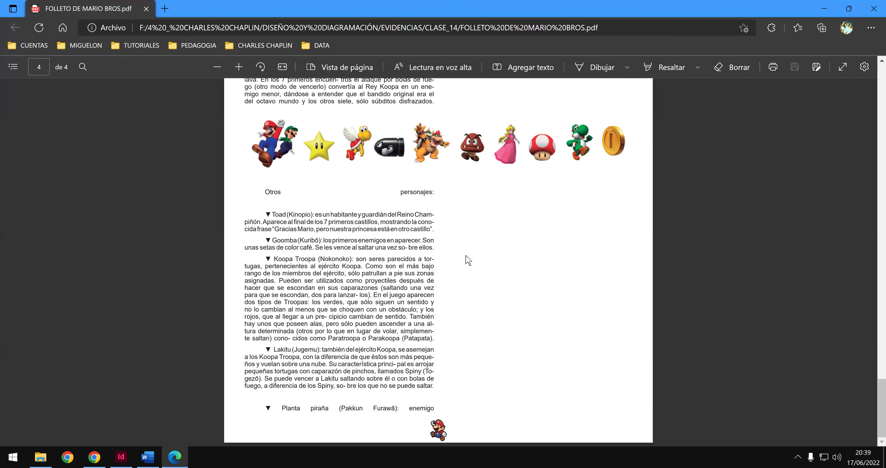
Review the text and picture layout on all four pages of the exported brochure PDF, and close the viewer.
scroll(471, 307, up, 5)
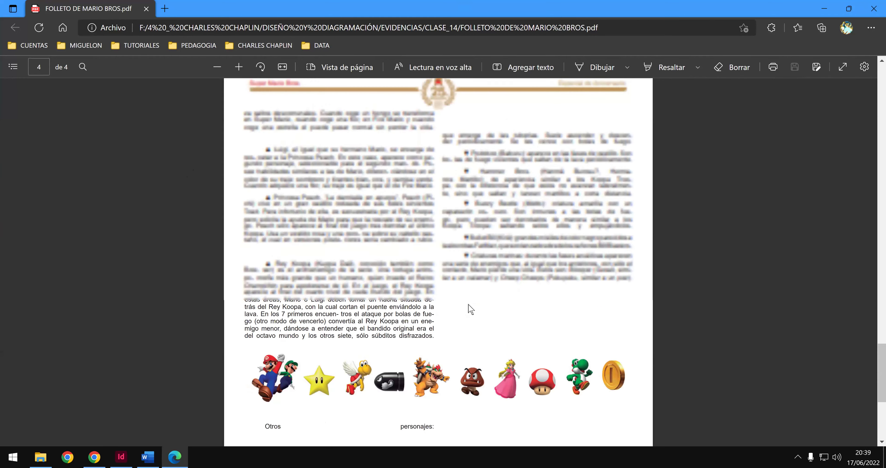
scroll(471, 308, up, 5)
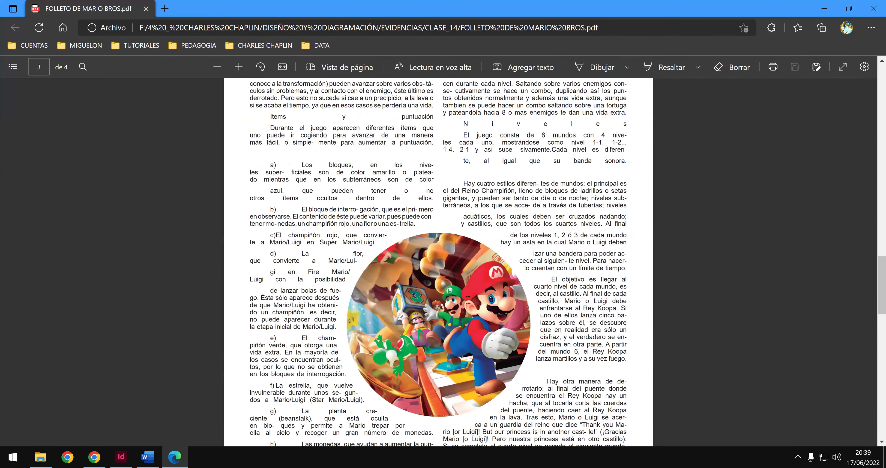
ctrl+scroll(468, 300, down, 2)
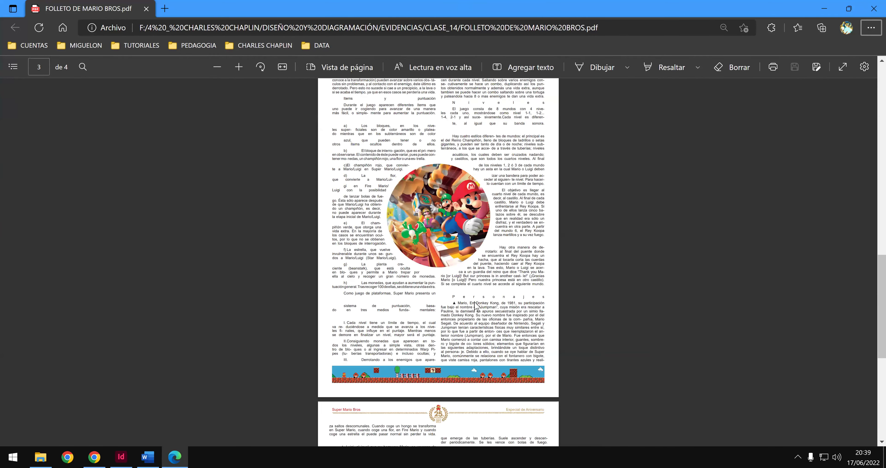
scroll(475, 304, up, 8)
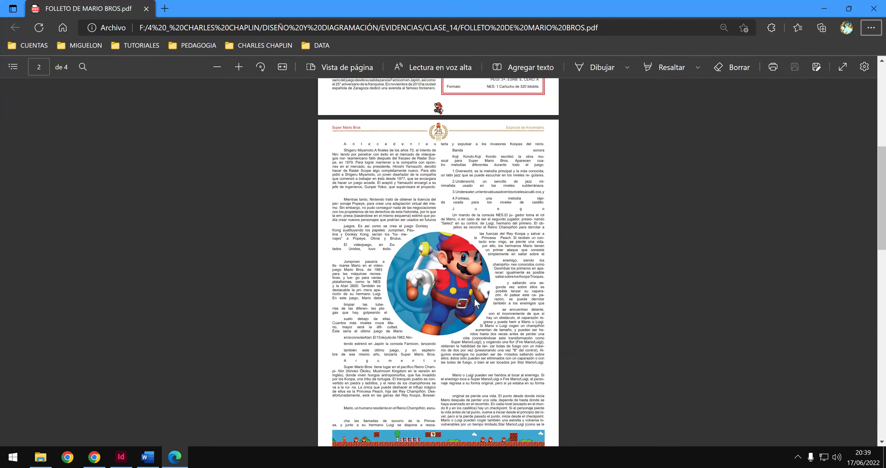
scroll(477, 303, up, 7)
scroll(478, 304, down, 2)
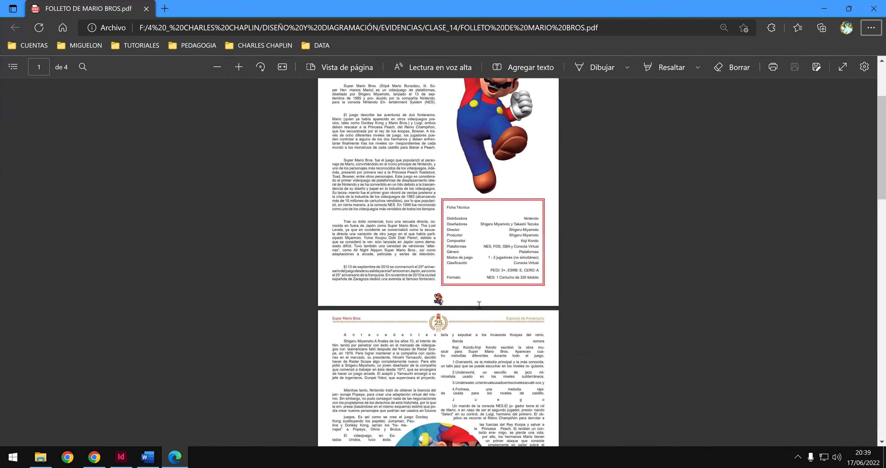
scroll(479, 305, down, 8)
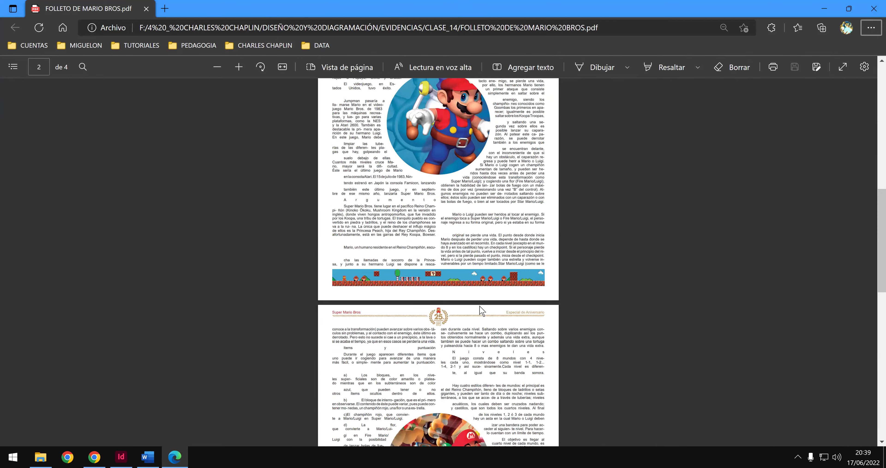
scroll(482, 311, down, 12)
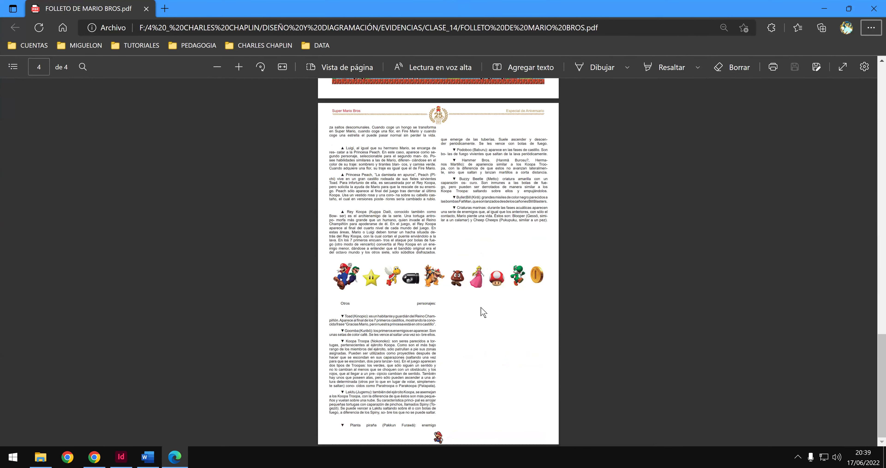
scroll(484, 311, up, 2)
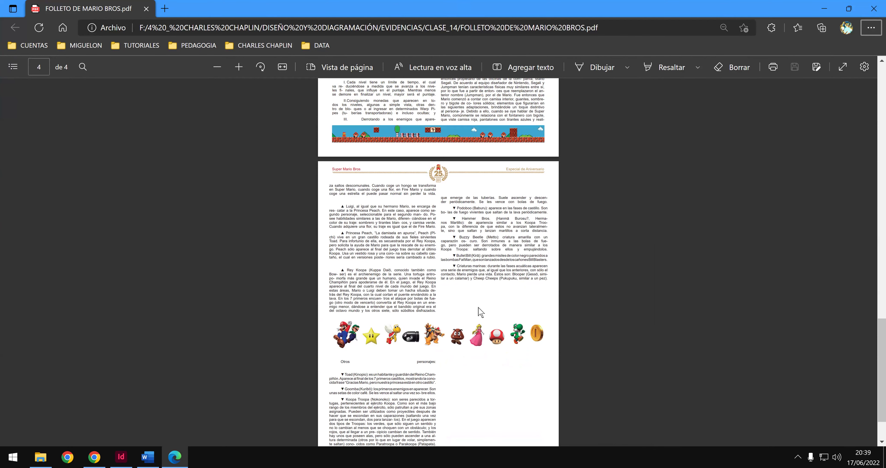
scroll(479, 308, up, 4)
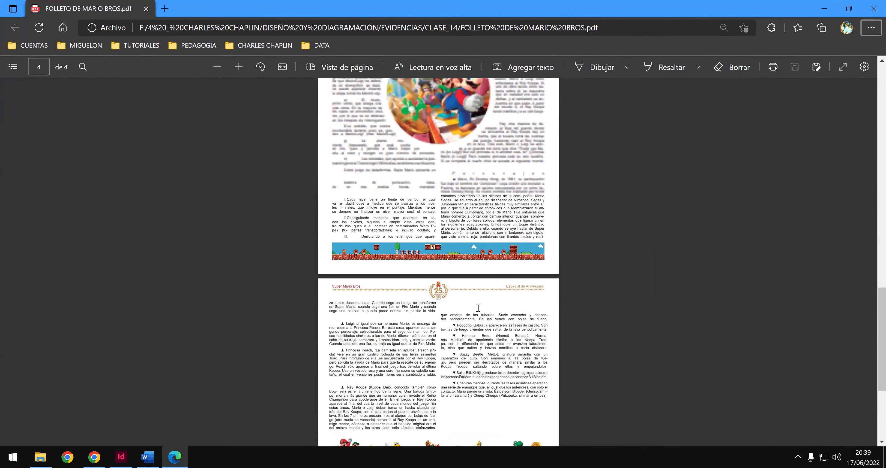
scroll(478, 308, up, 20)
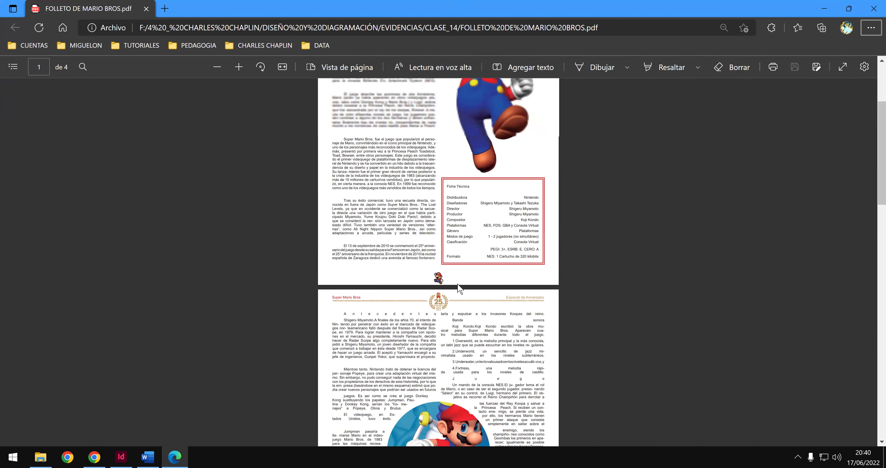
scroll(459, 288, up, 5)
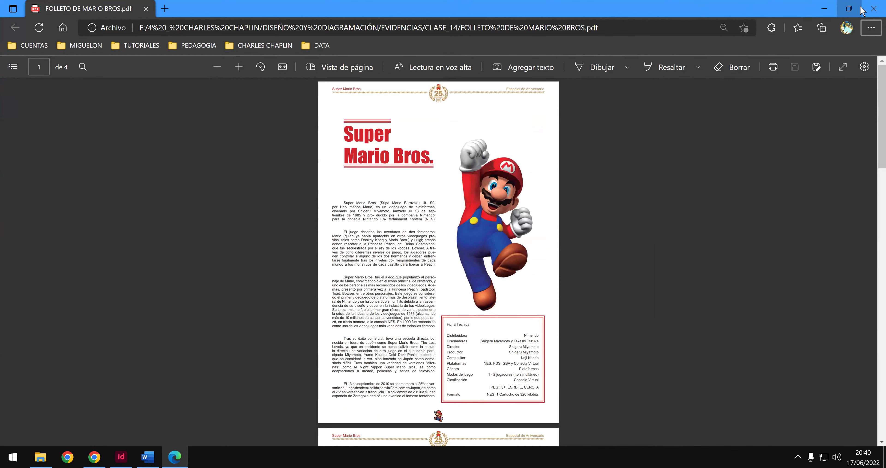
click(849, 8)
click(874, 7)
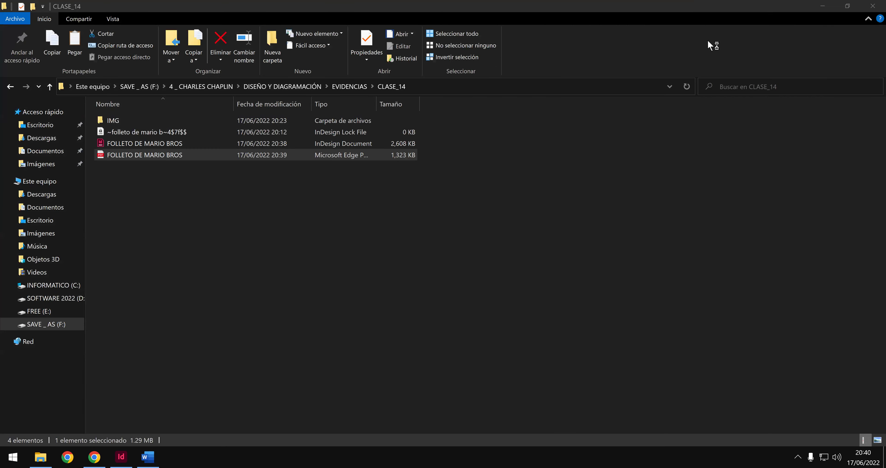
Minimize File Explorer and empty the Recycle Bin, permanently deleting its contents.
click(823, 7)
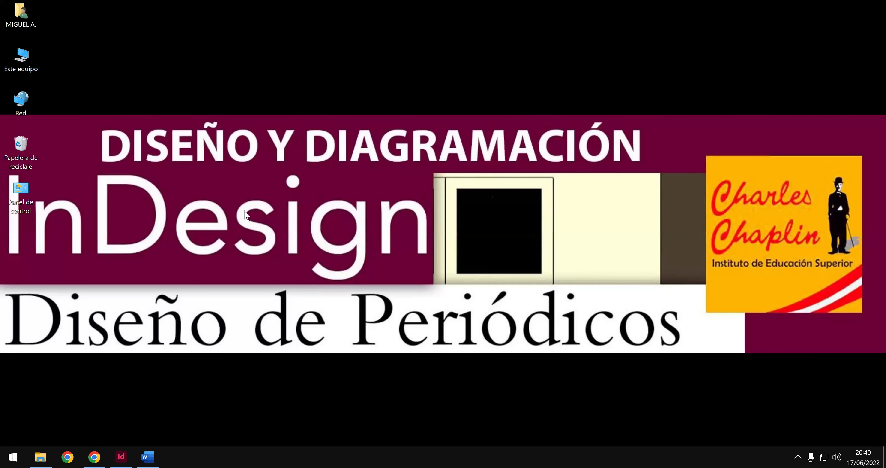
right_click(27, 145)
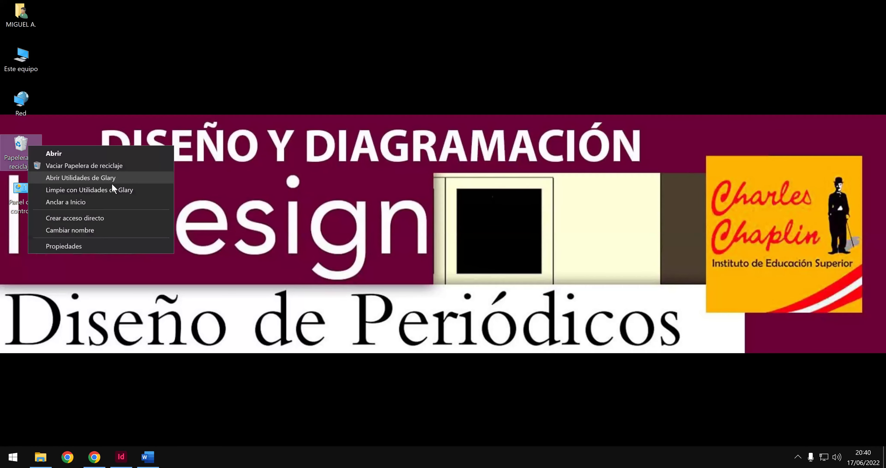
click(139, 167)
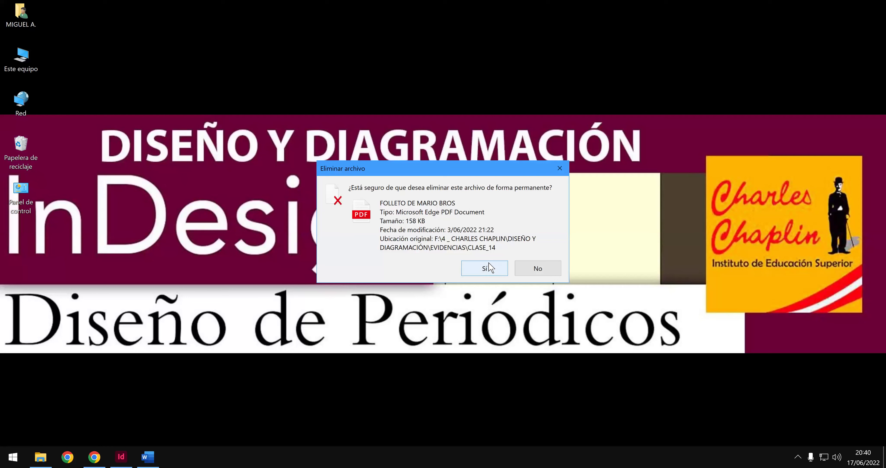
click(493, 270)
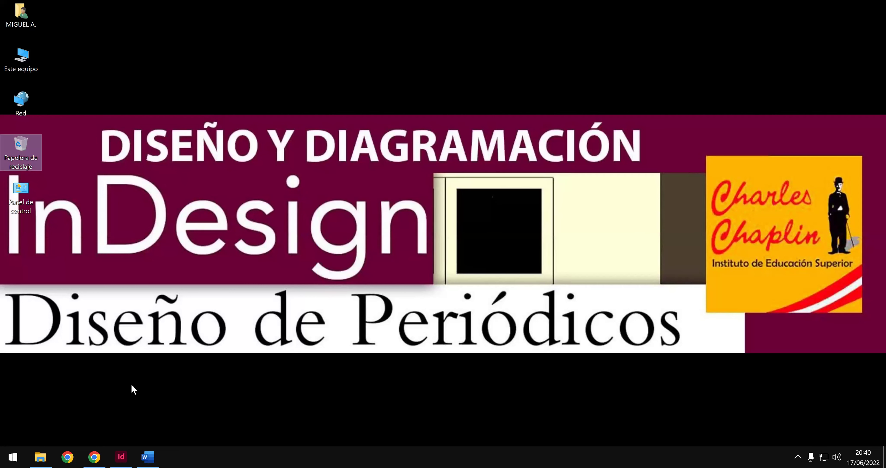
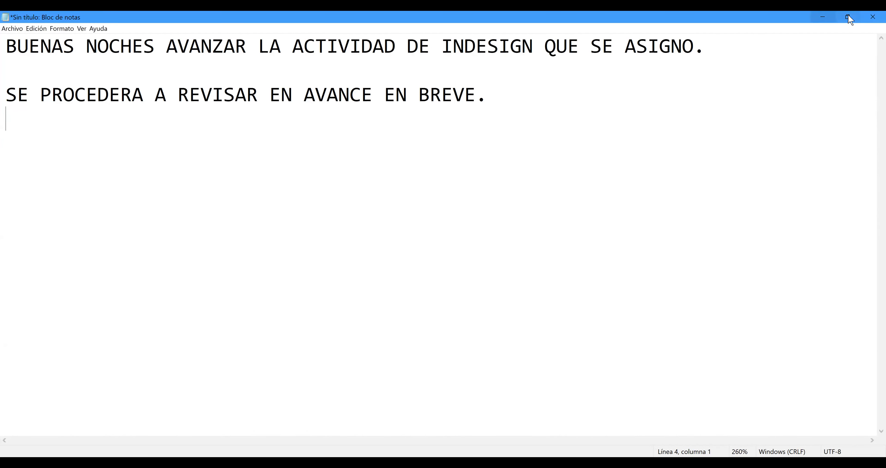
Close the untitled Notepad note and the Chrome window with the classwork page.
click(874, 17)
click(459, 245)
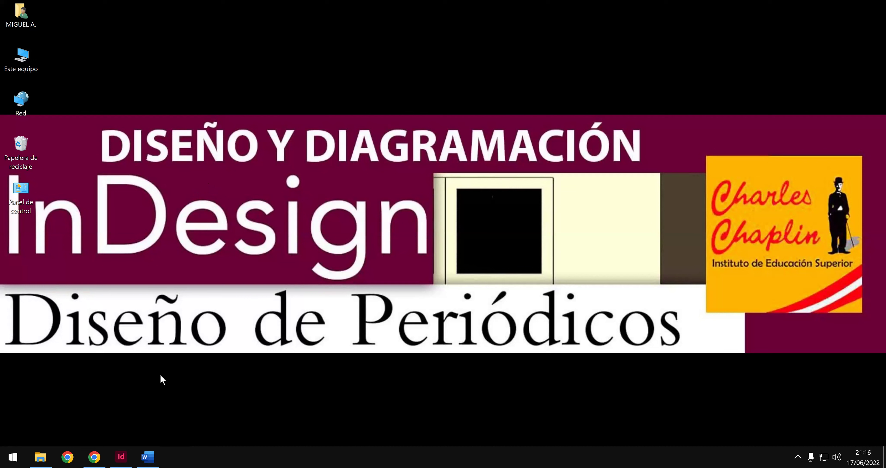
mouse_move(97, 455)
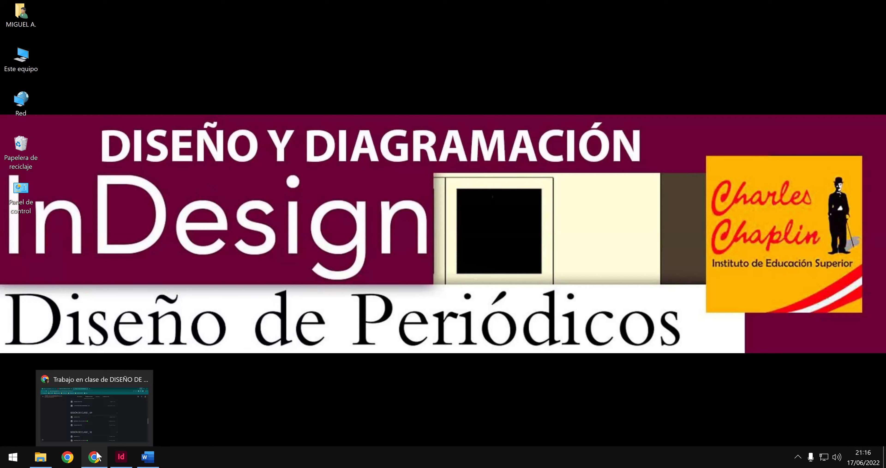
click(149, 382)
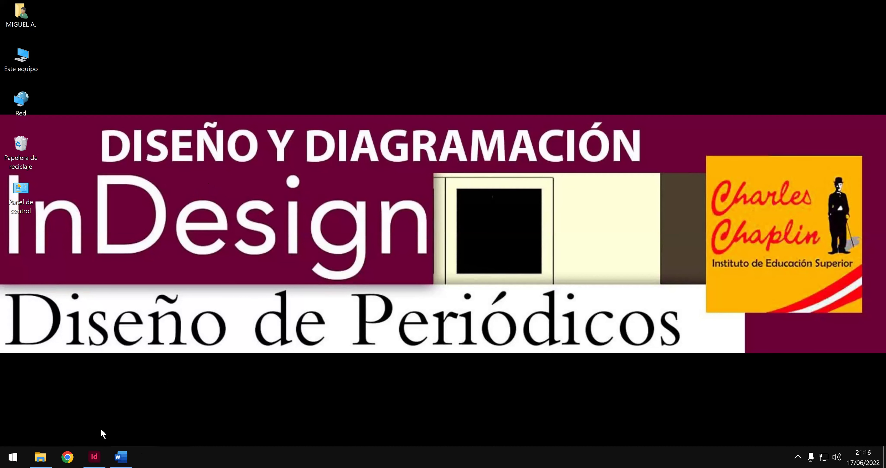
Switch to InDesign and look back through the brochure from page 4 to page 1.
click(95, 458)
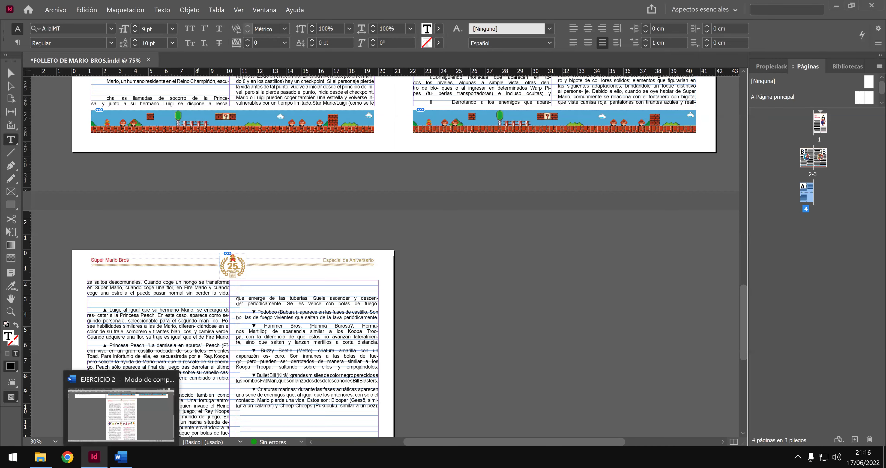
scroll(331, 286, up, 5)
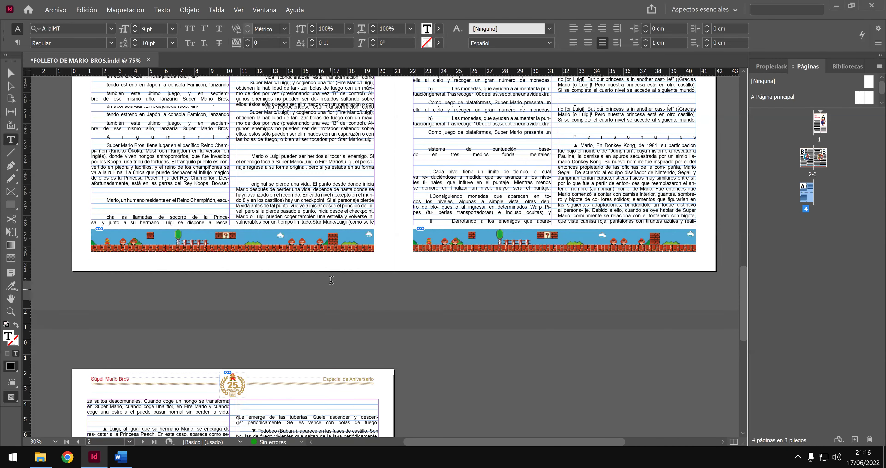
scroll(334, 279, up, 5)
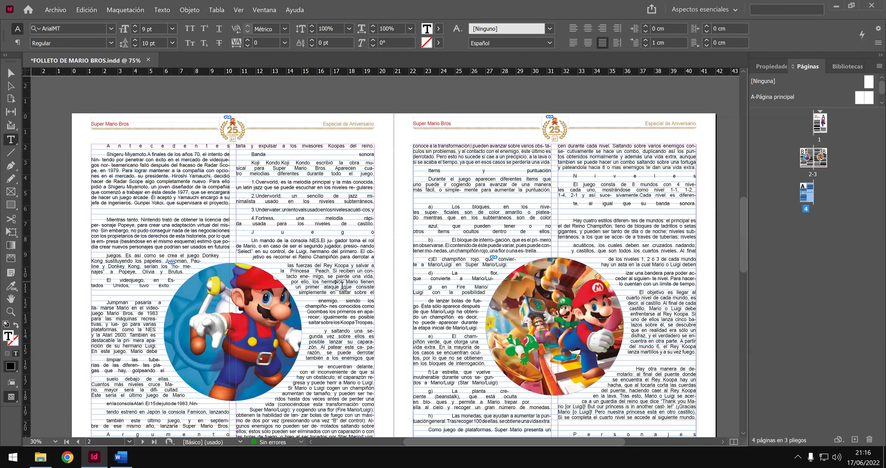
scroll(338, 284, up, 2)
scroll(341, 291, up, 3)
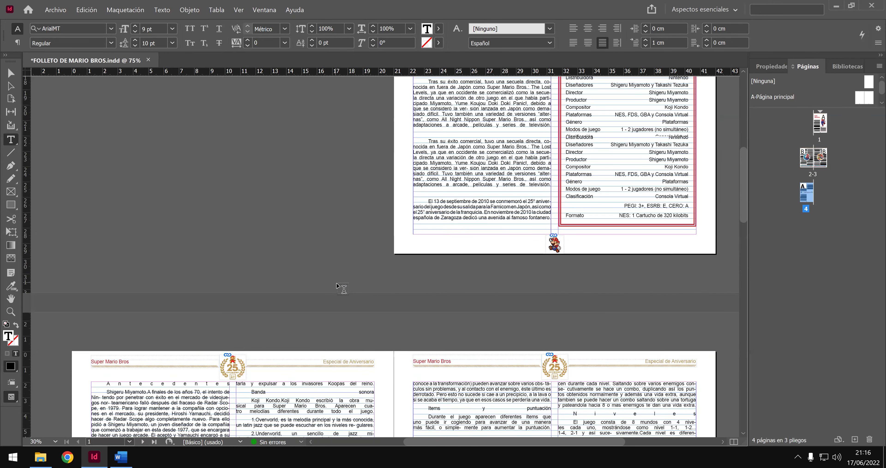
scroll(360, 240, up, 3)
scroll(421, 180, up, 2)
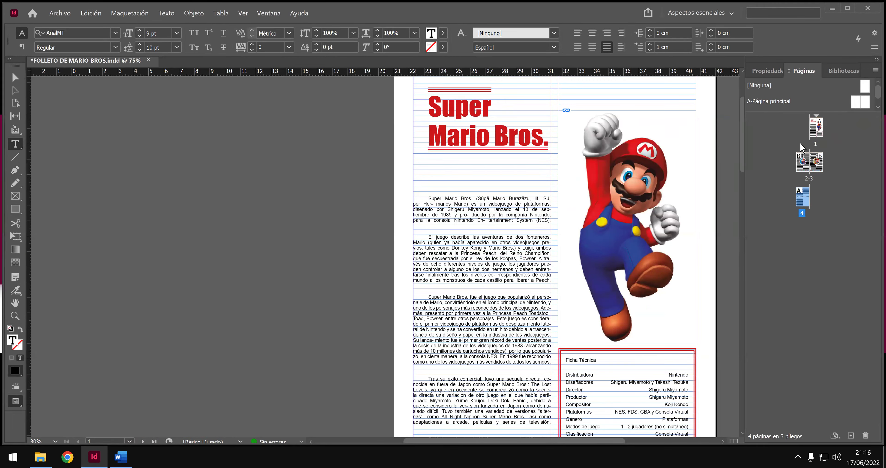
Arrange InDesign beside the EJERCICIO 2 Word document, closing the CLASE_14 folder window, and show the first page of the Word reference.
double_click(396, 10)
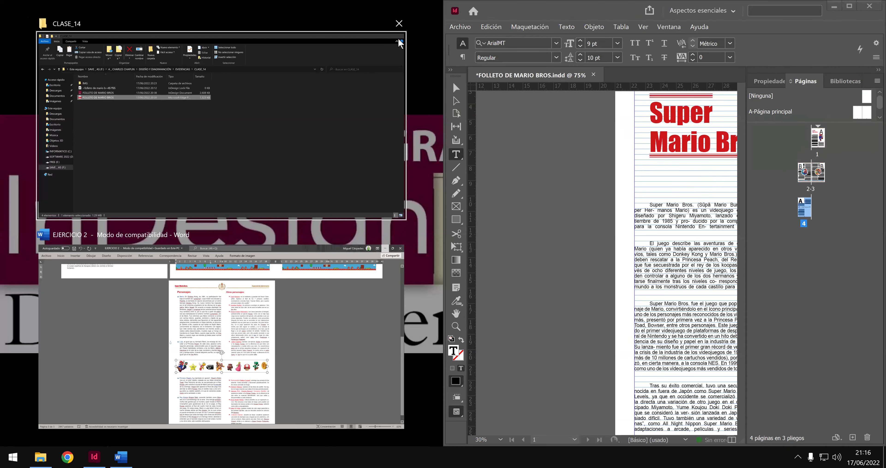
click(400, 24)
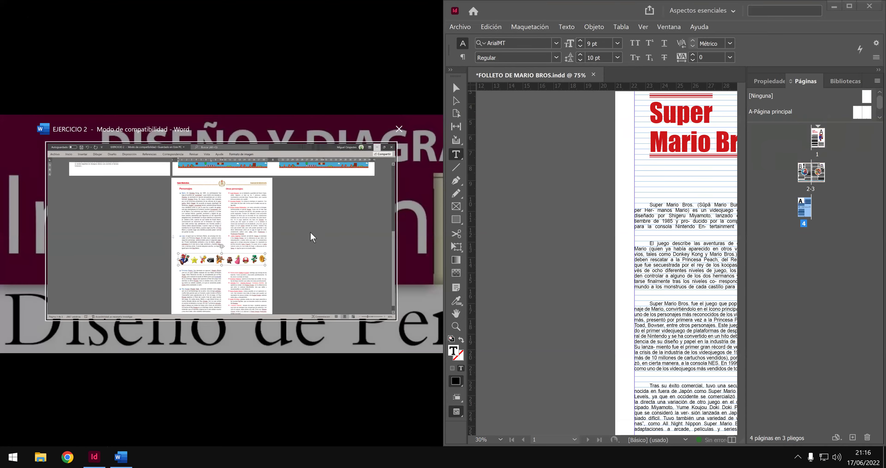
click(311, 235)
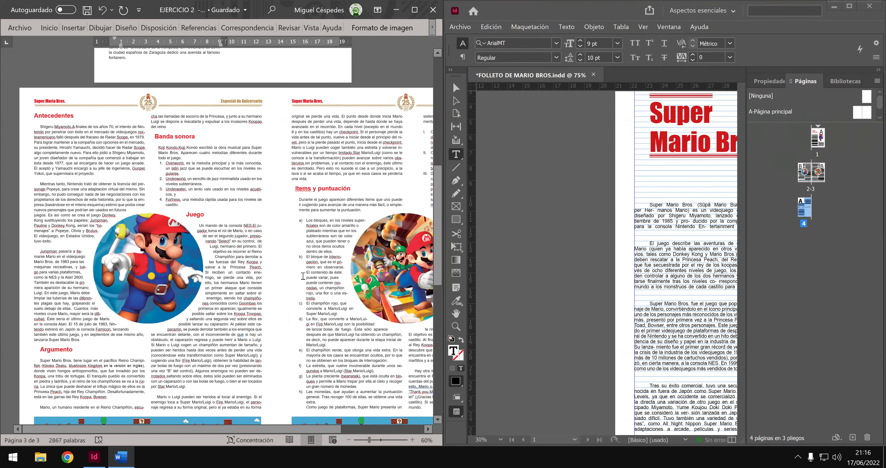
scroll(287, 272, up, 6)
scroll(234, 211, up, 2)
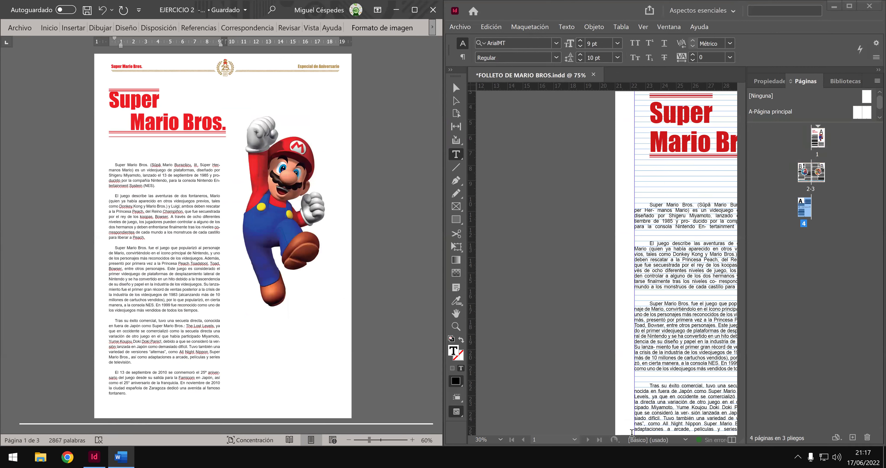
Collapse the InDesign side panels to icons and bring page 1 of the brochure into view beside the Word reference.
click(485, 246)
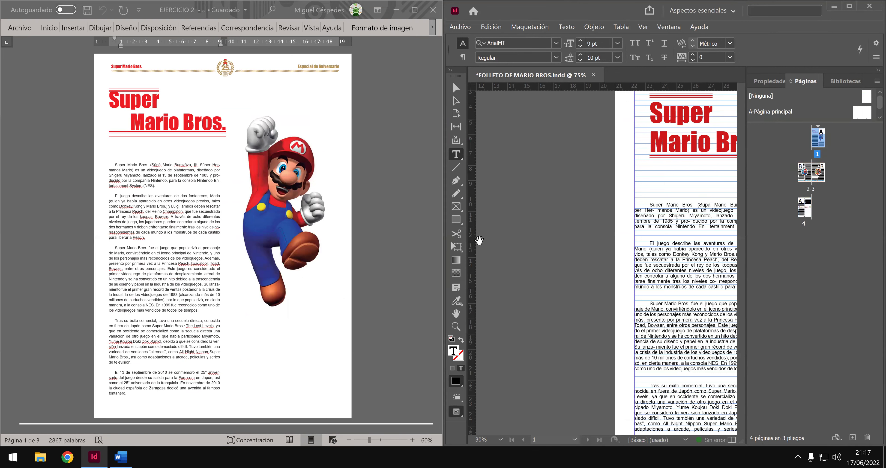
key(h)
drag(542, 231, 488, 231)
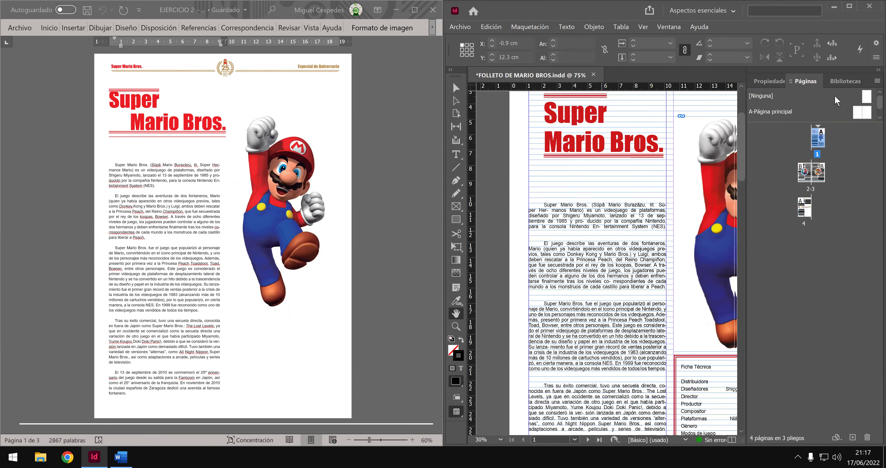
click(878, 71)
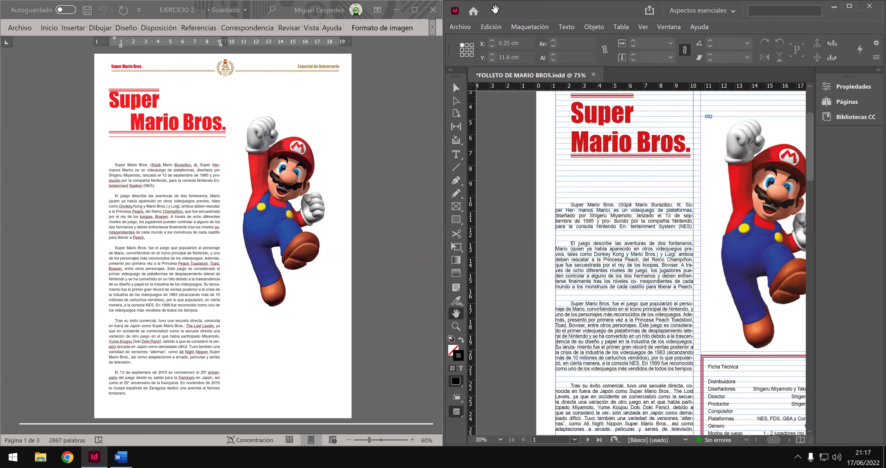
scroll(588, 318, up, 3)
scroll(588, 318, right, 3)
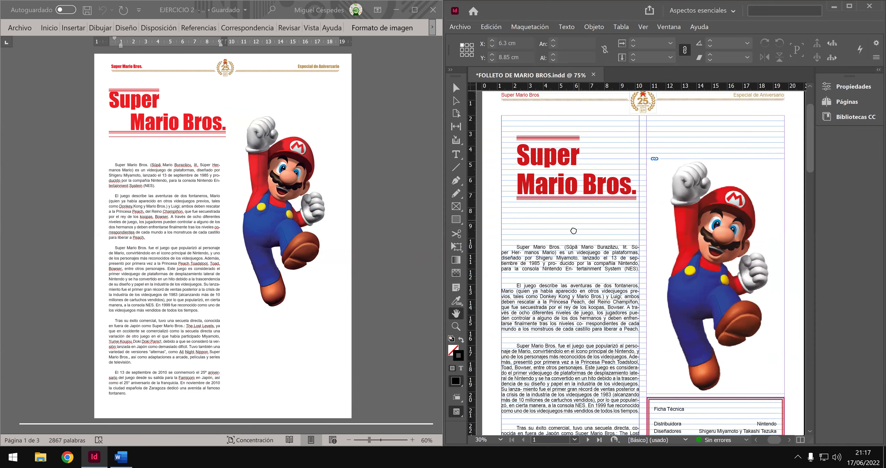
scroll(574, 231, up, 1)
scroll(574, 232, right, 1)
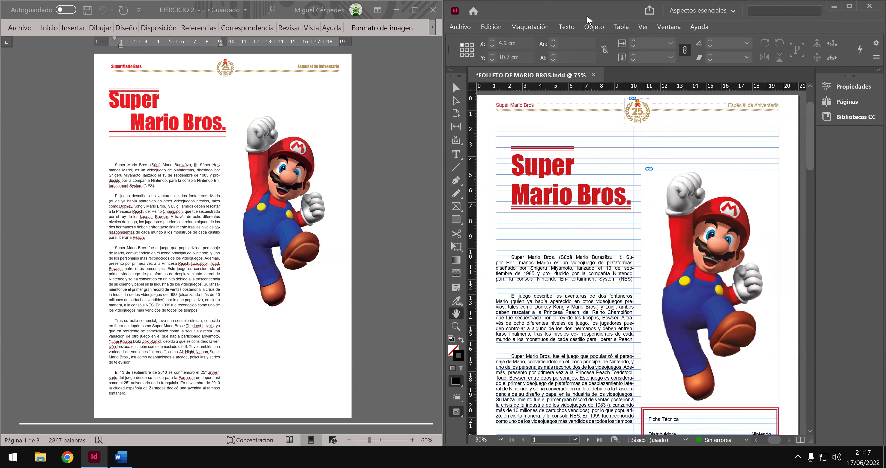
Select the main text frame on page 1 and open the Character Styles panel, placed over the Word document.
click(457, 85)
click(546, 273)
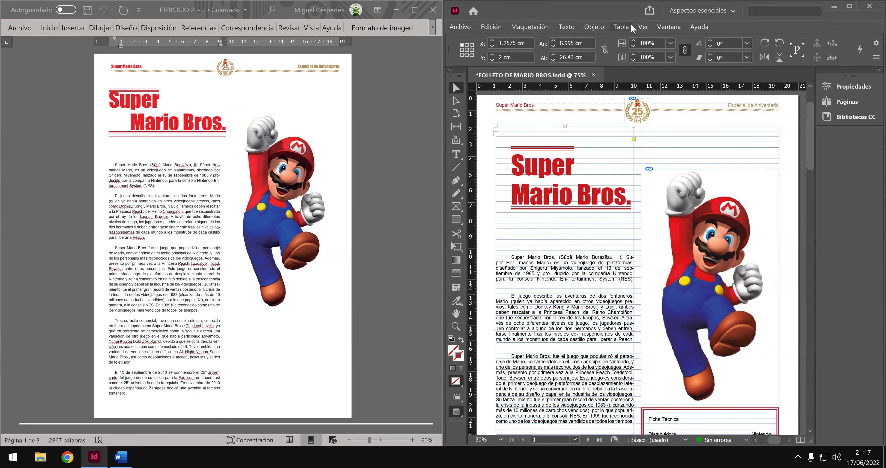
click(643, 27)
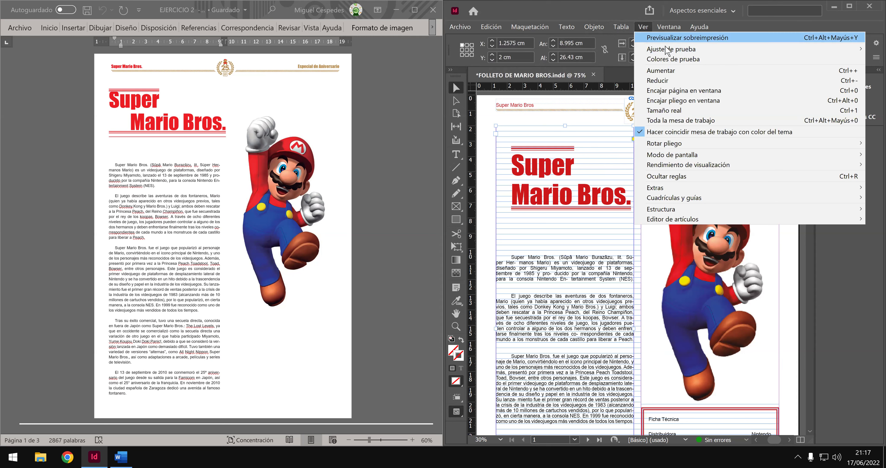
click(677, 29)
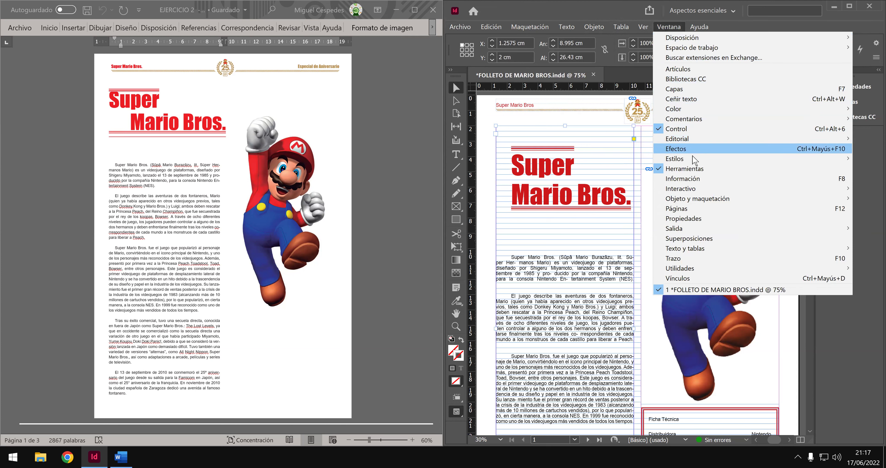
mouse_move(691, 159)
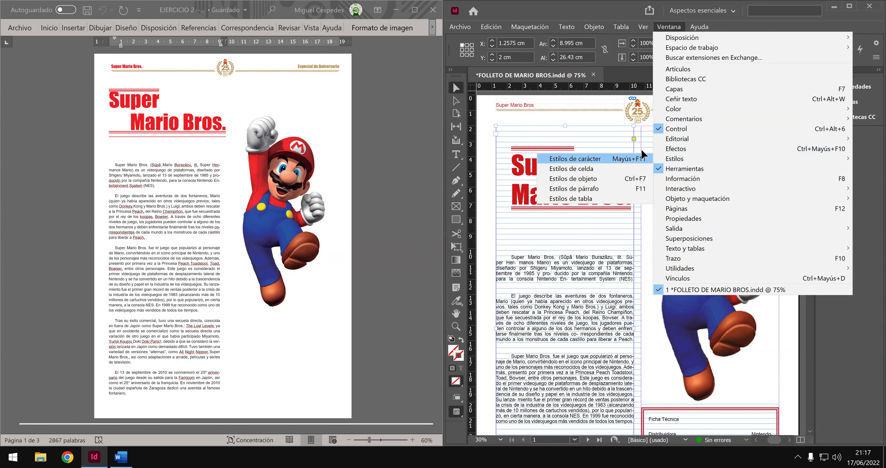
click(636, 158)
drag(154, 121, 230, 120)
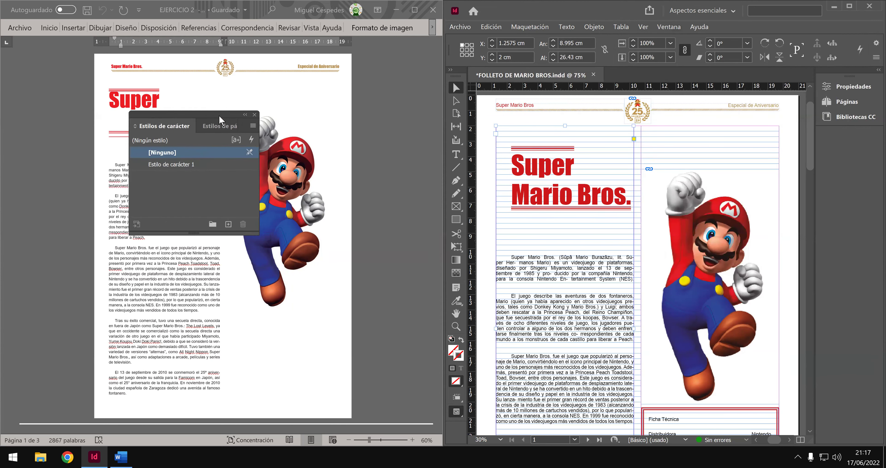
Examine the basic character formats of Estilo de carácter 1, and leave its options without changes.
click(189, 166)
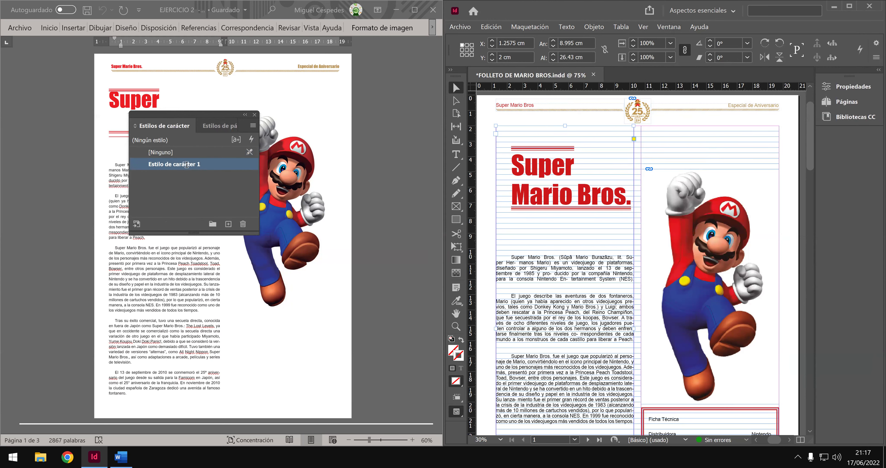
click(189, 167)
key(Escape)
right_click(189, 165)
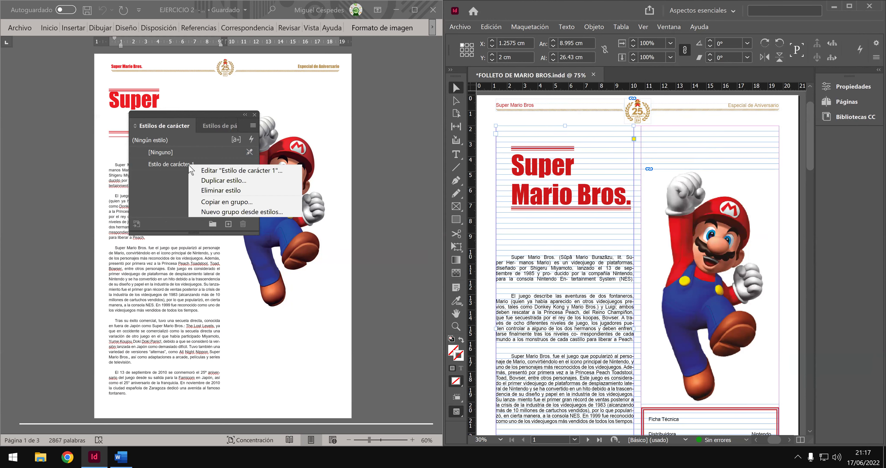
click(355, 188)
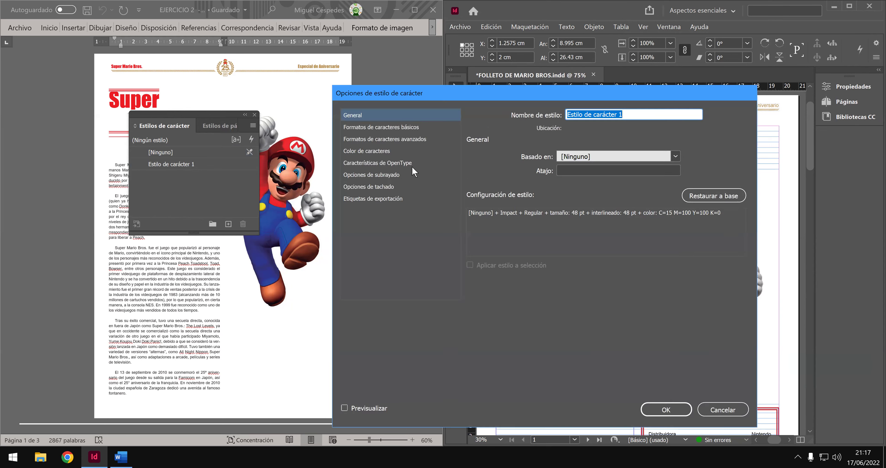
drag(545, 100, 313, 89)
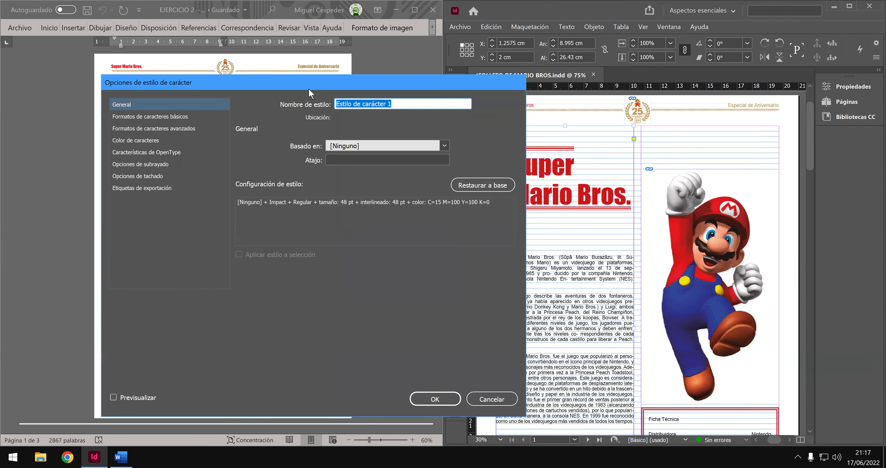
click(193, 117)
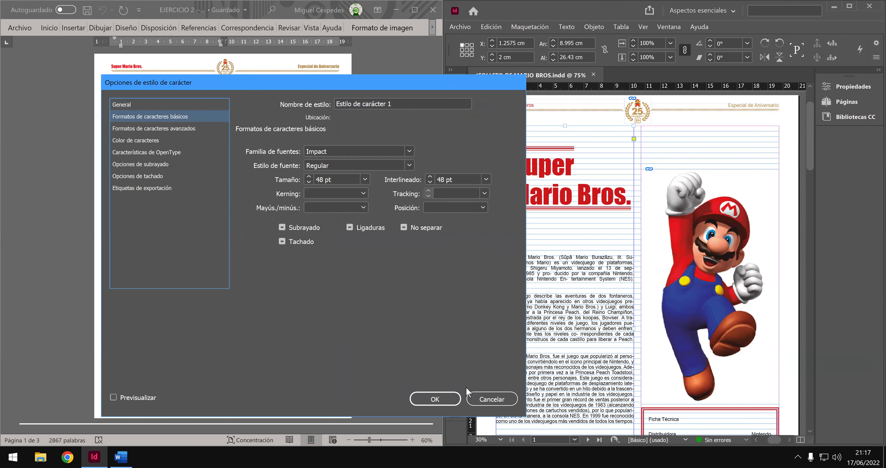
click(492, 400)
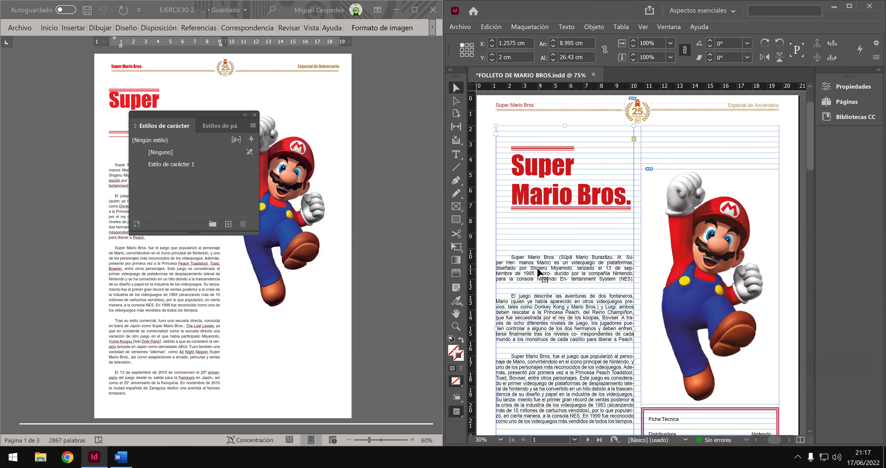
click(186, 167)
right_click(186, 167)
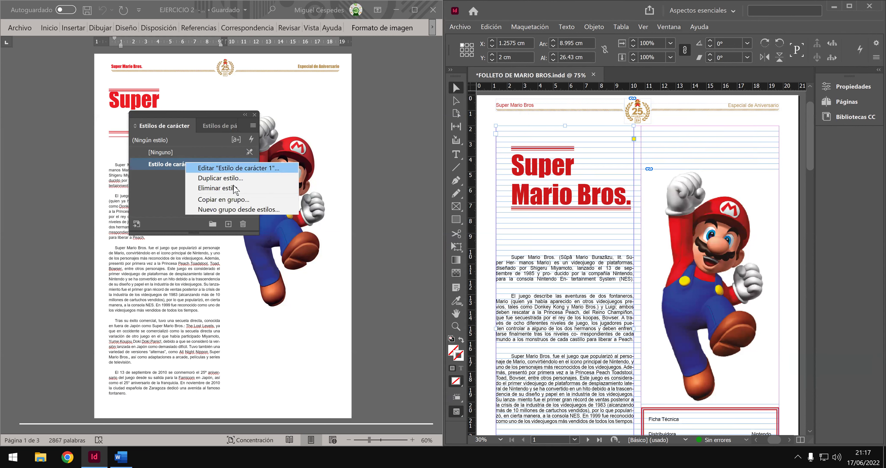
click(265, 171)
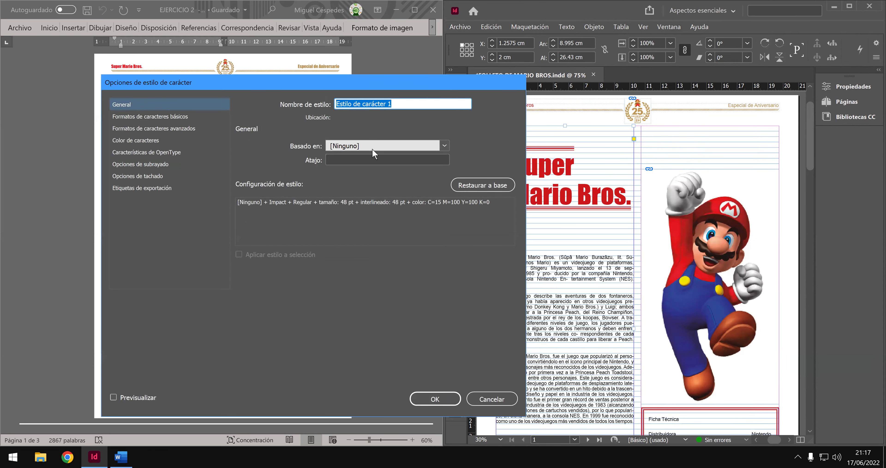
click(397, 103)
key(ctrl+a)
text(Pá)
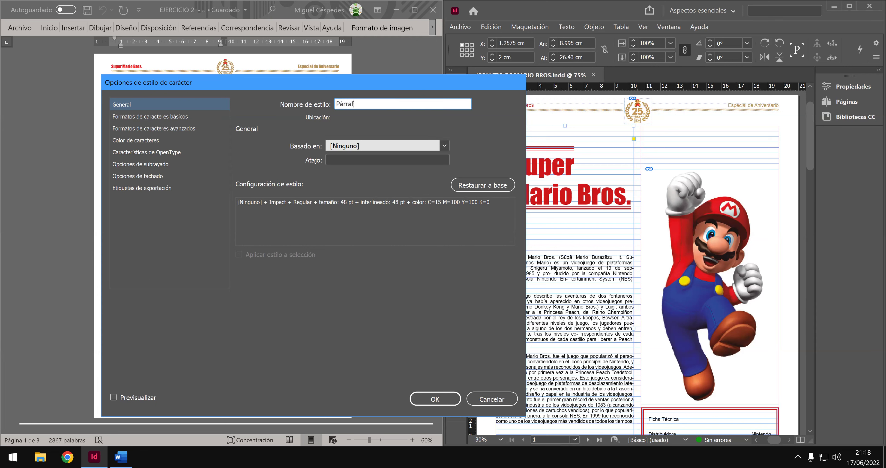
click(376, 148)
click(376, 148)
click(178, 116)
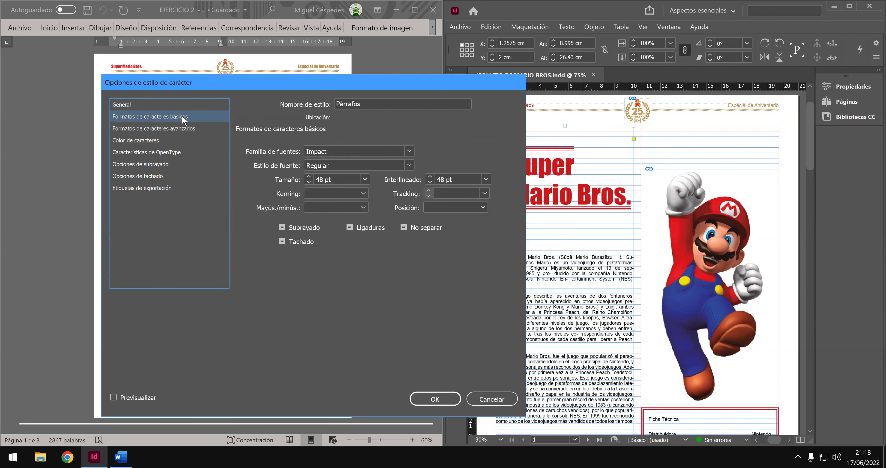
click(352, 147)
key(ctrl+a)
key(BackSpace)
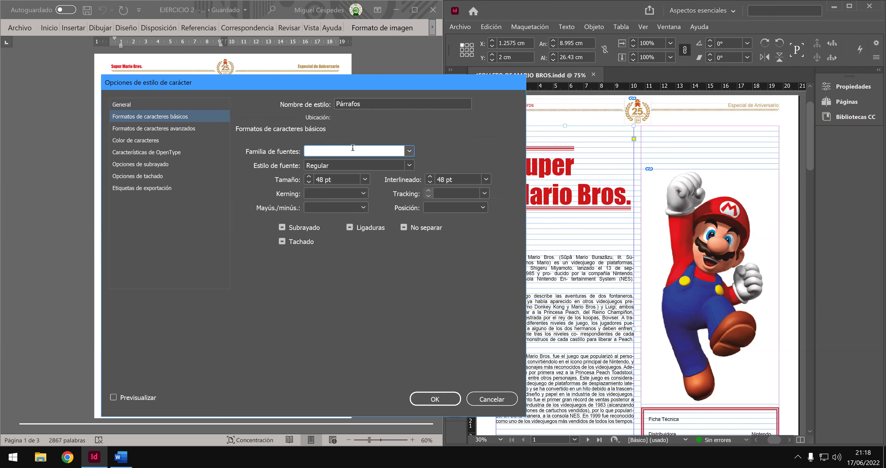
text(ArialMT)
double_click(320, 179)
text(9)
click(457, 178)
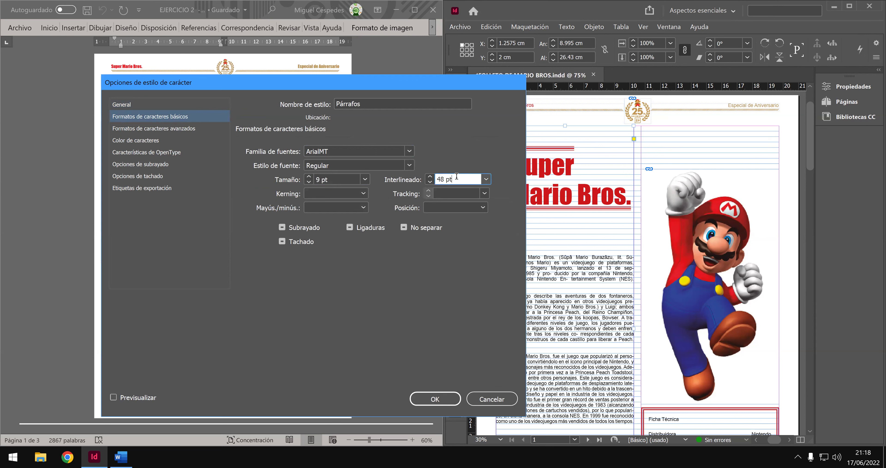
drag(457, 177, 409, 182)
text(12)
click(182, 130)
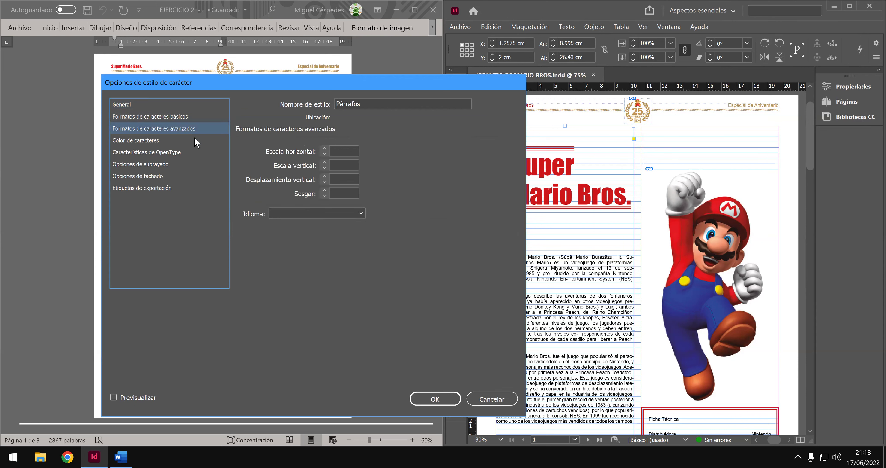
click(176, 141)
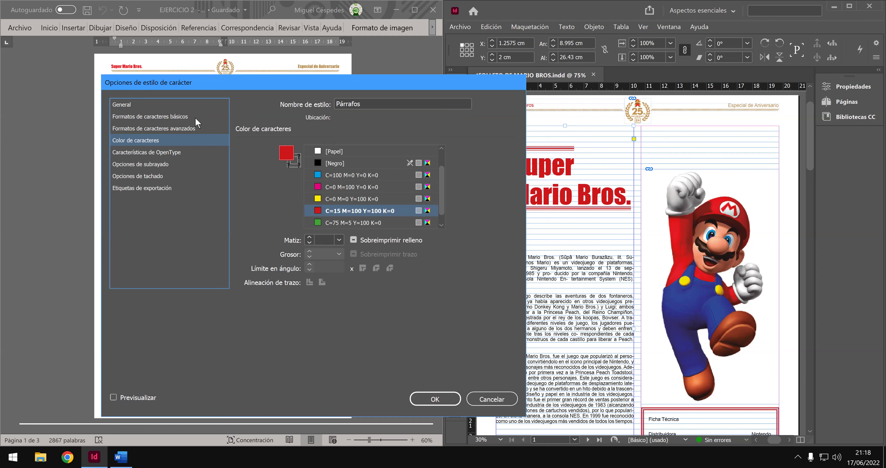
click(178, 108)
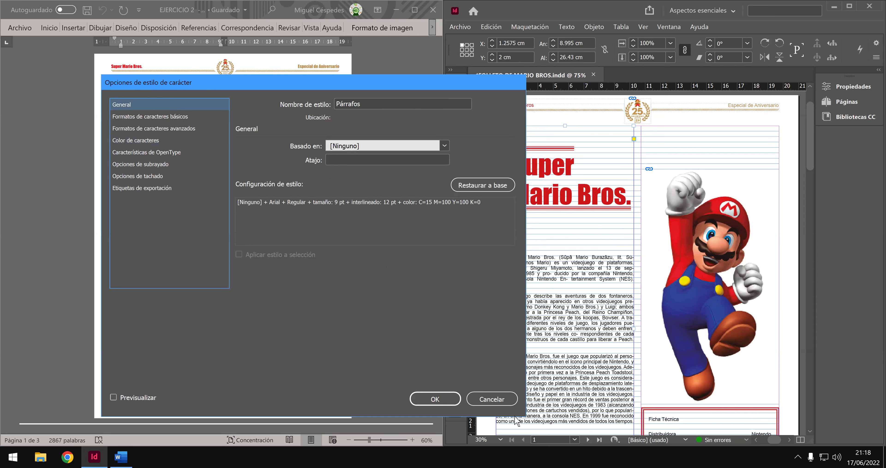
click(492, 399)
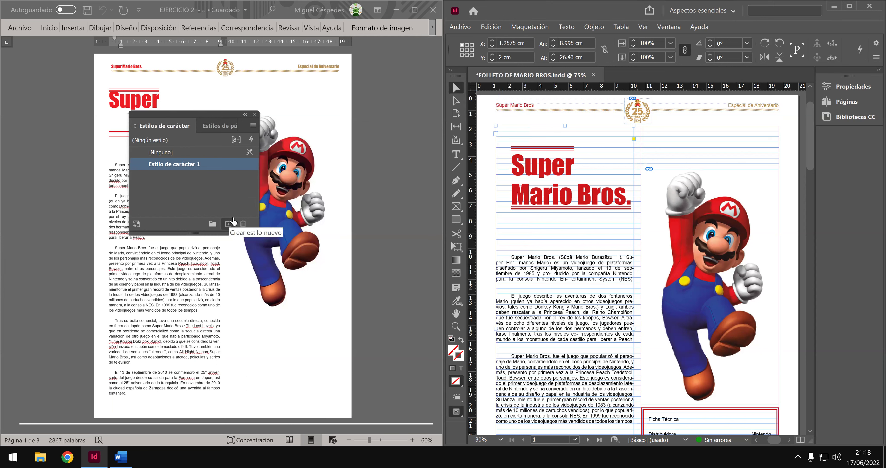
Rename the character style Estilo de carácter 1 as Estilo Titulo.
right_click(197, 169)
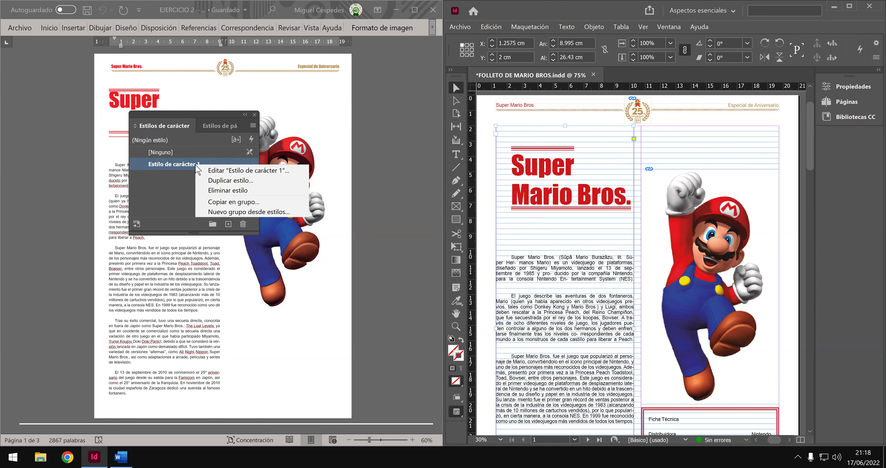
click(241, 170)
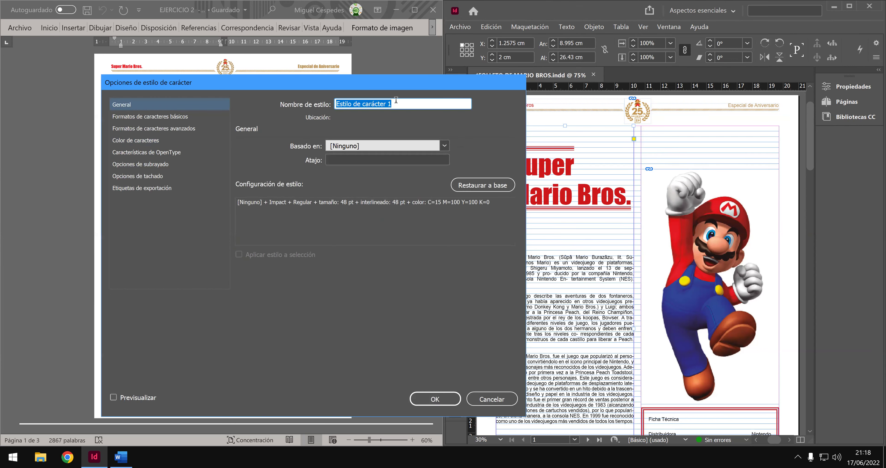
drag(406, 89, 291, 102)
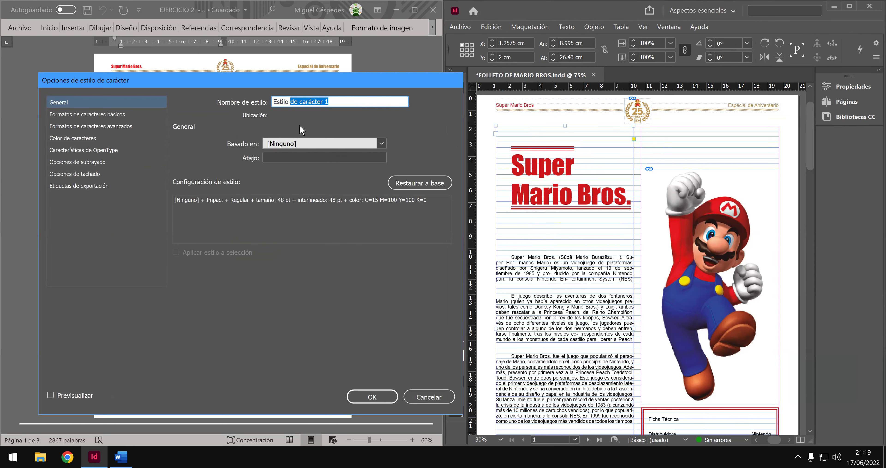
text(Titulo)
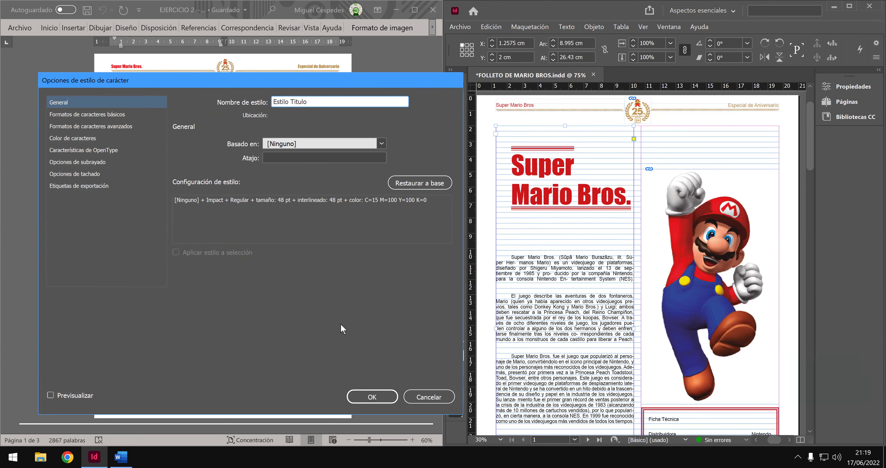
click(370, 395)
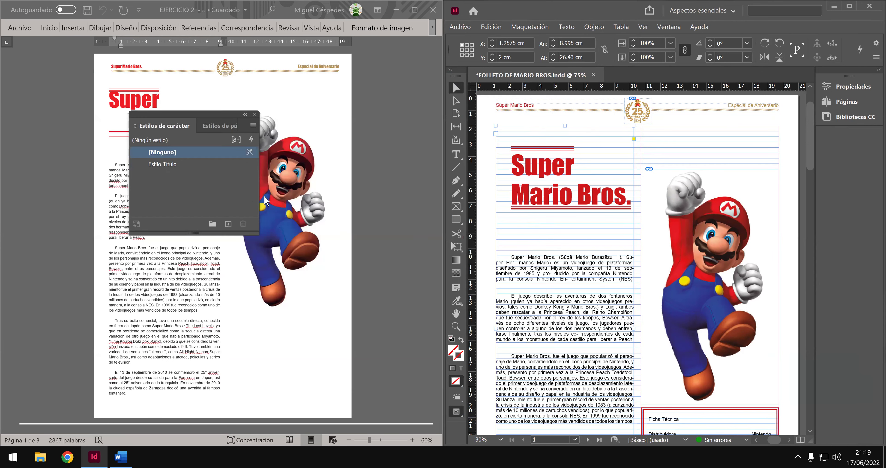
Create a new character style and name it Estilo Párrafo.
click(228, 224)
right_click(186, 177)
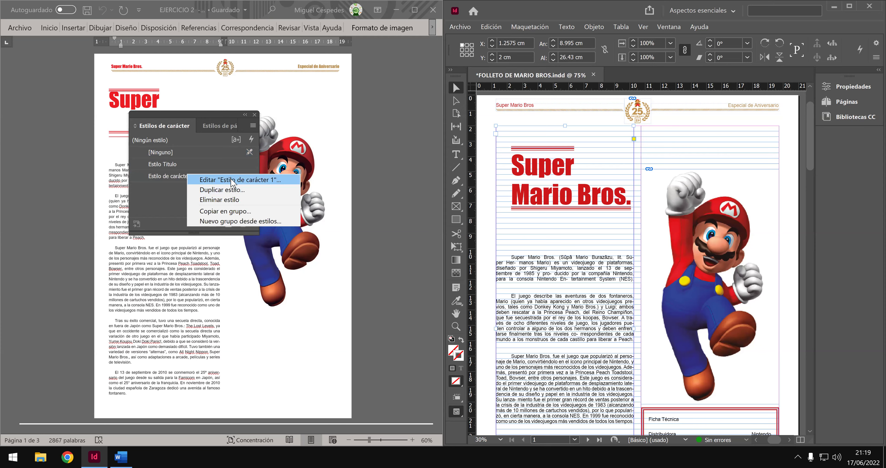
click(231, 179)
click(341, 101)
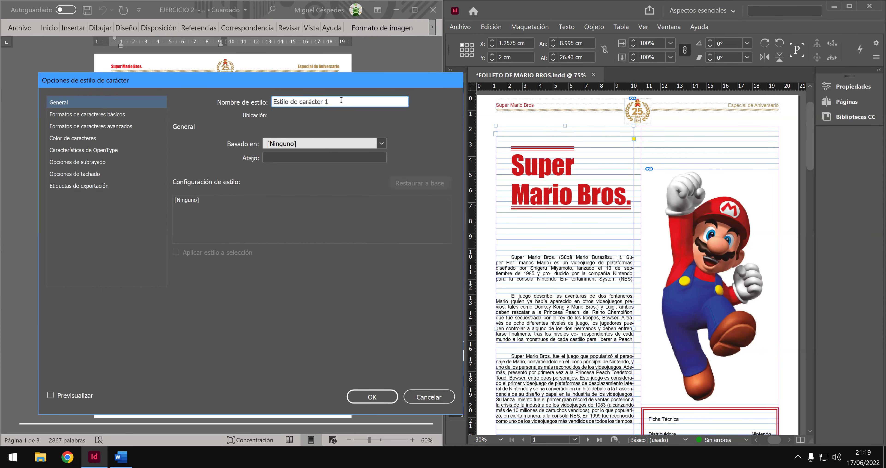
shift+click(292, 102)
text(R)
Set Estilo Párrafo's basic character formats to ArialMT Regular, size 9 pt, with 12 pt leading.
click(125, 113)
click(126, 114)
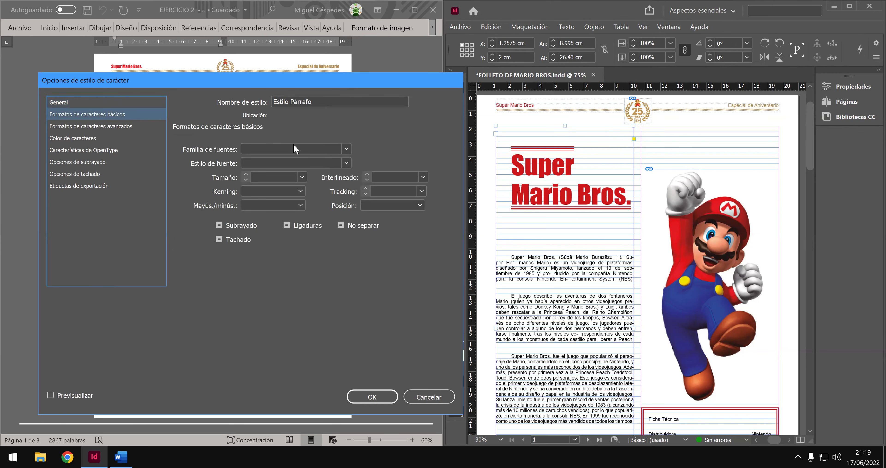
click(307, 146)
text(ArialMT)
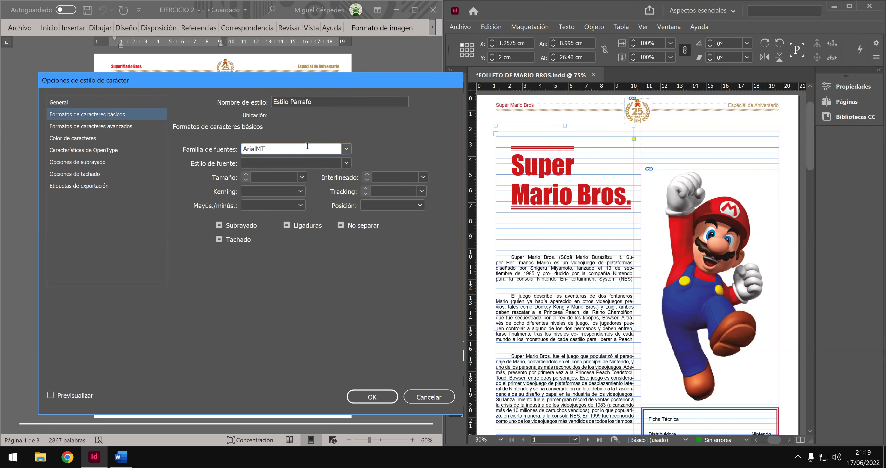
key(Tab)
click(286, 175)
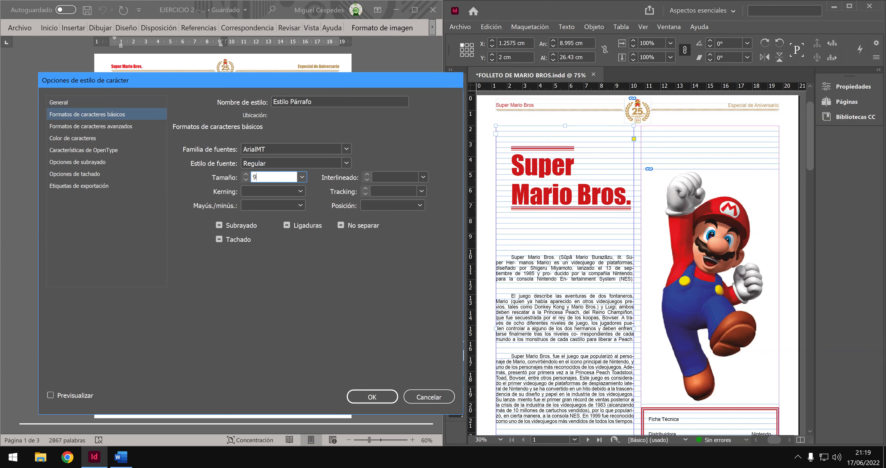
key(Tab)
text(12)
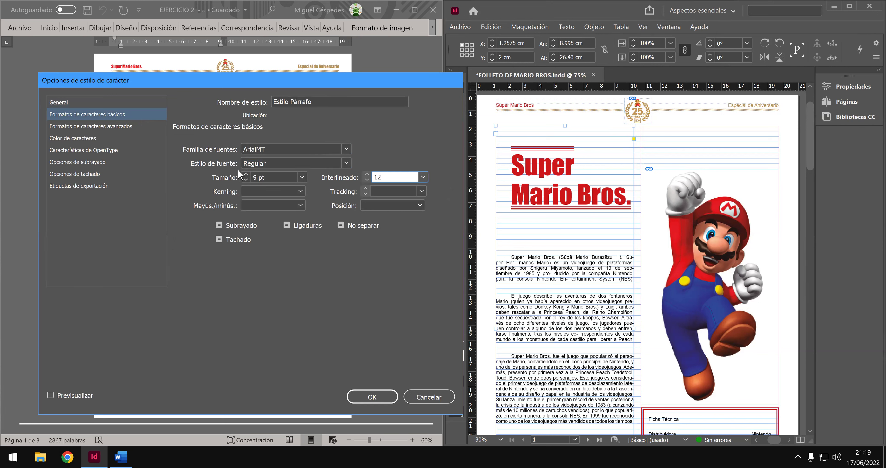
Set Estilo Párrafo's character colour to [Negro], review the remaining option categories and save the style.
click(135, 127)
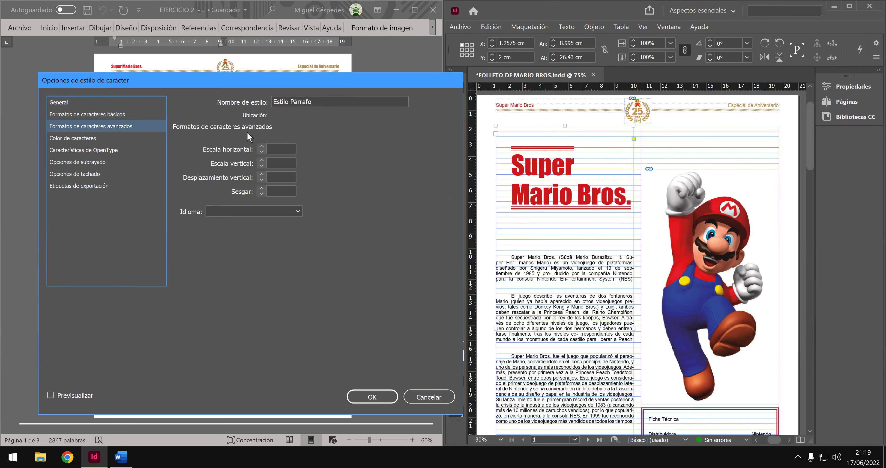
click(125, 139)
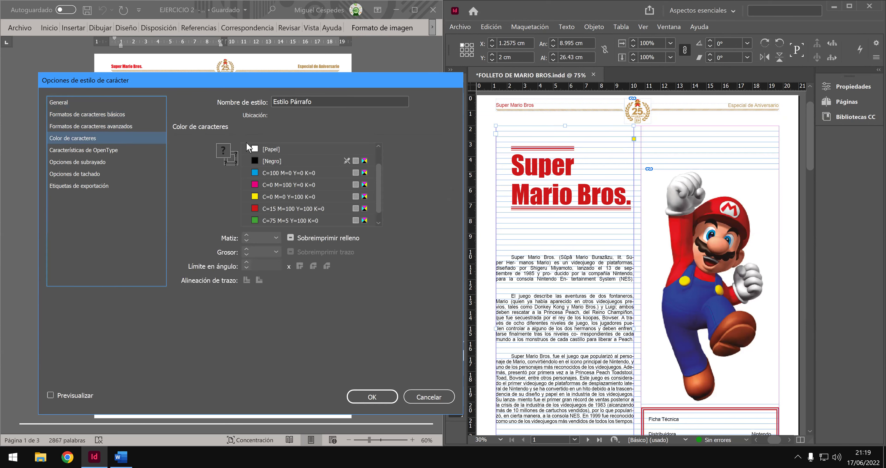
click(264, 163)
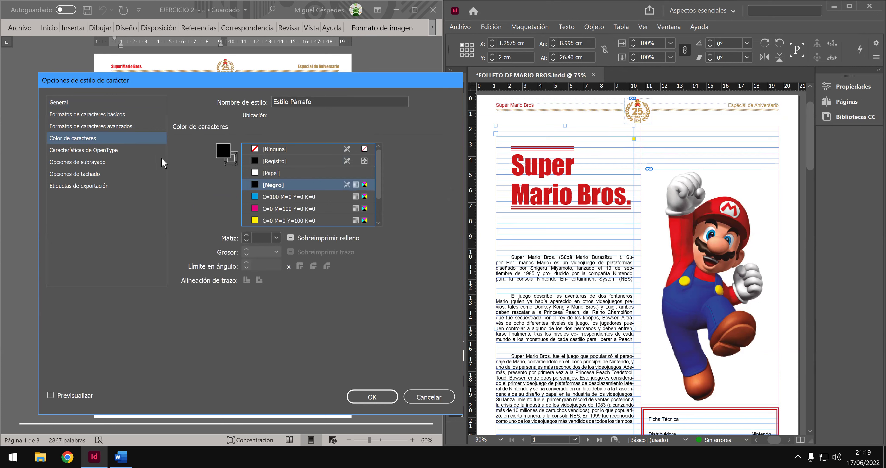
click(125, 150)
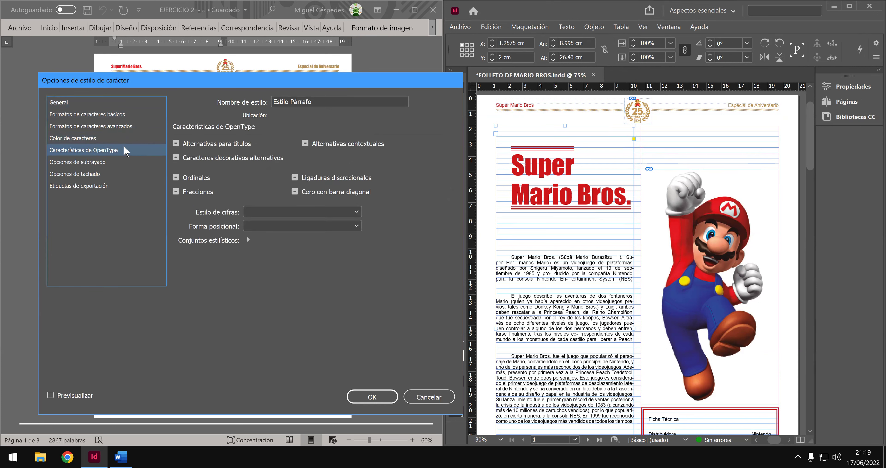
click(119, 163)
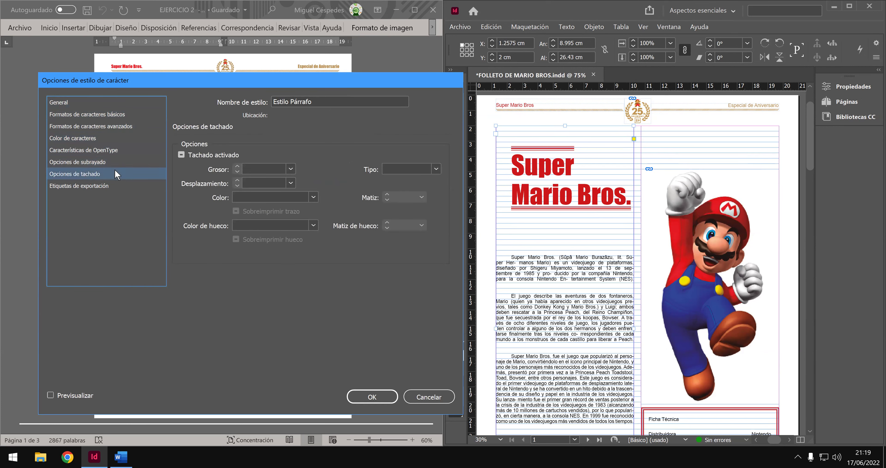
click(116, 186)
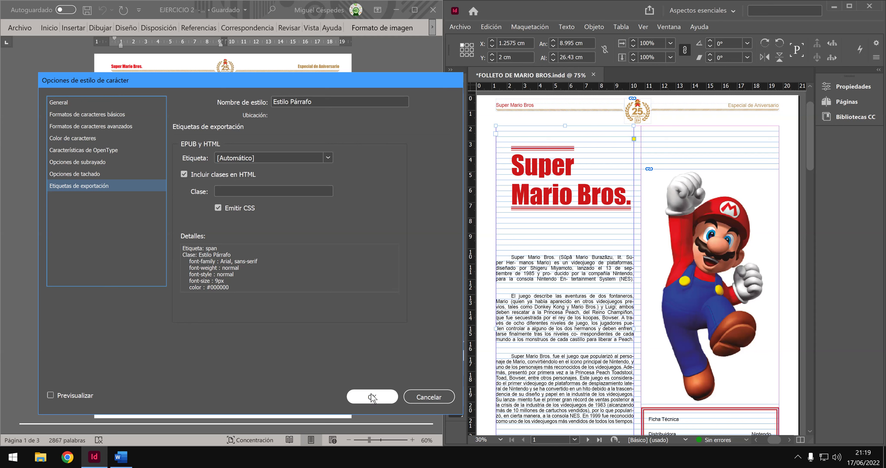
click(122, 102)
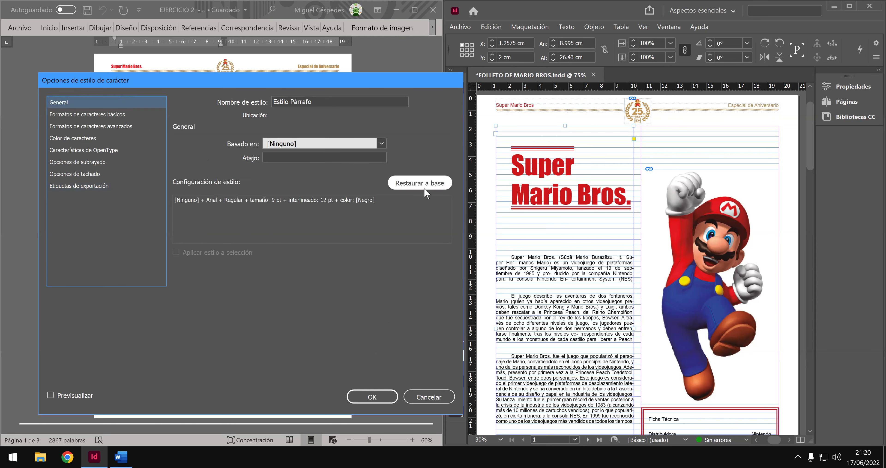
click(365, 398)
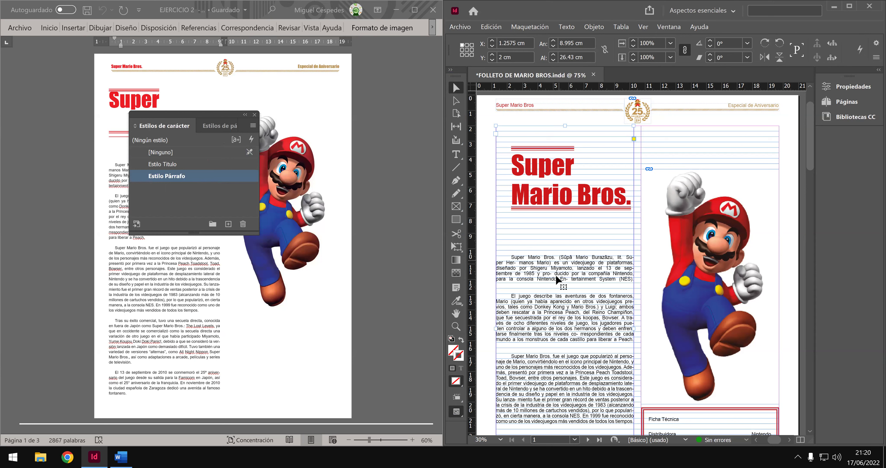
Apply the Estilo Párrafo character style to the selected body text on page 1 using the Type tool.
click(457, 154)
click(549, 262)
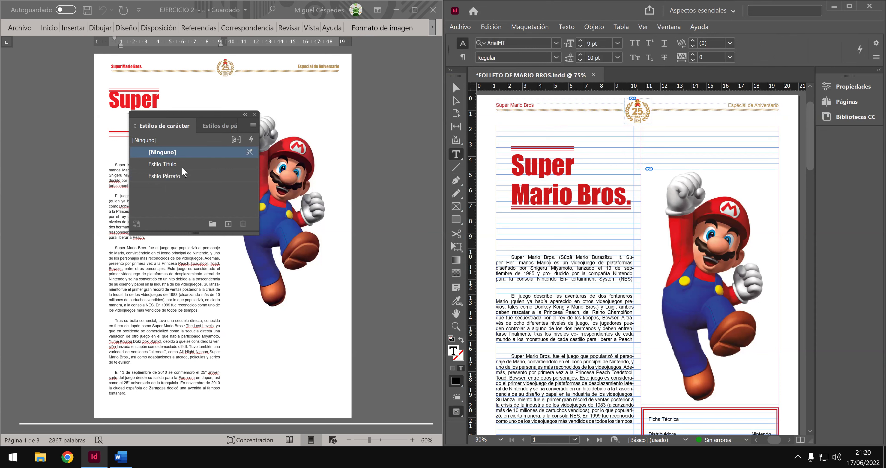
click(176, 176)
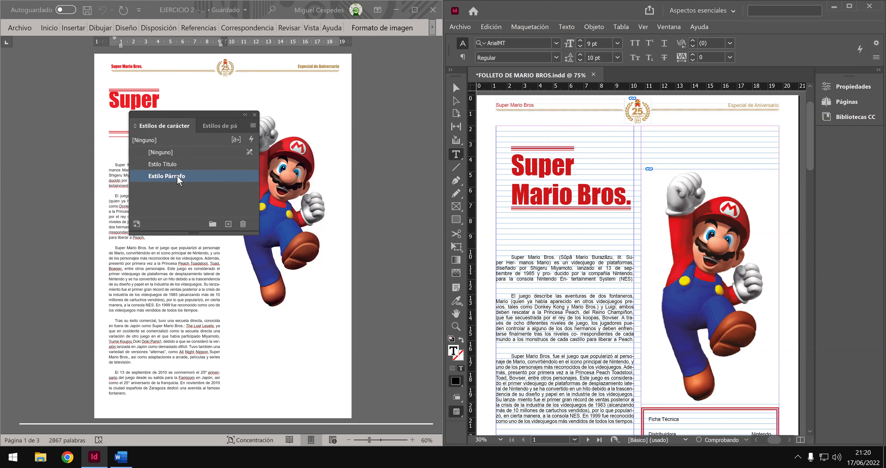
Create a new paragraph style from the body text, apply it, and review its basic character formats without editing them.
click(218, 126)
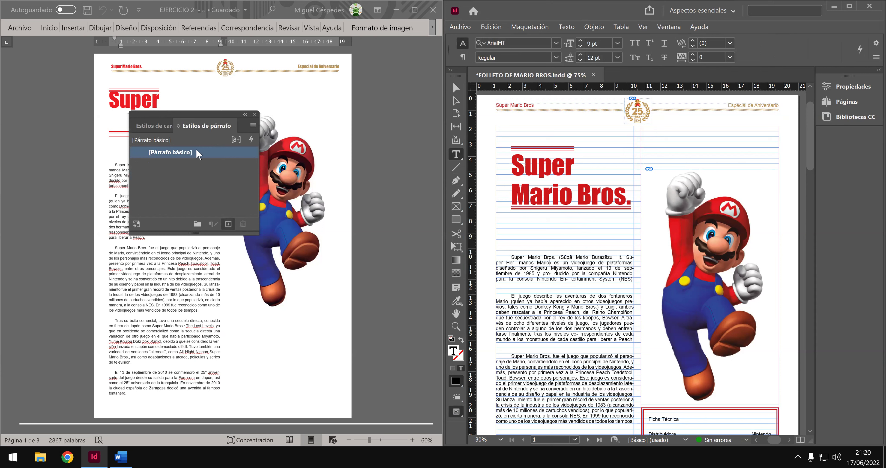
click(228, 224)
click(189, 165)
right_click(189, 167)
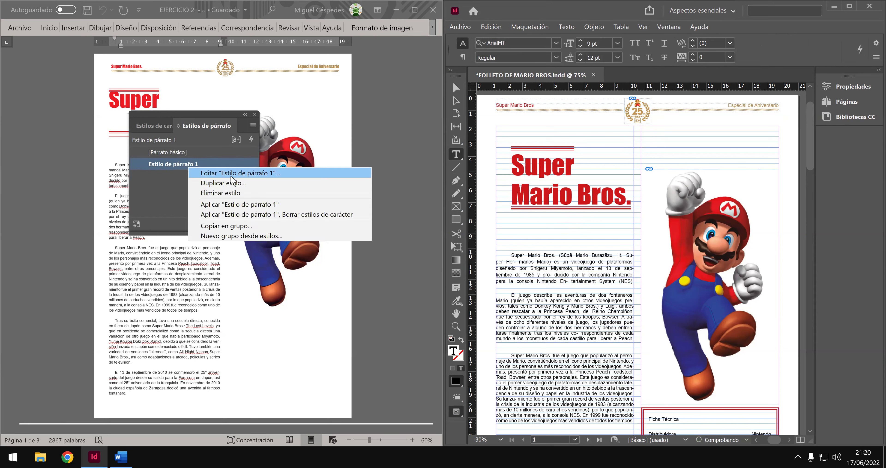
click(355, 205)
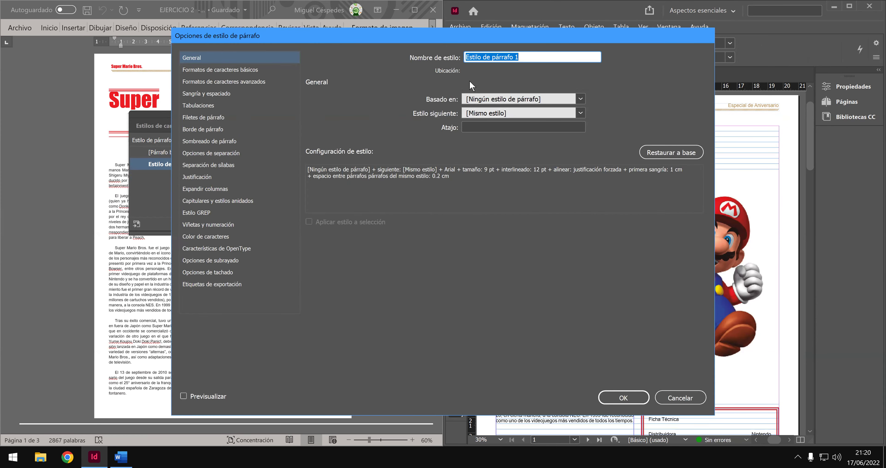
click(234, 73)
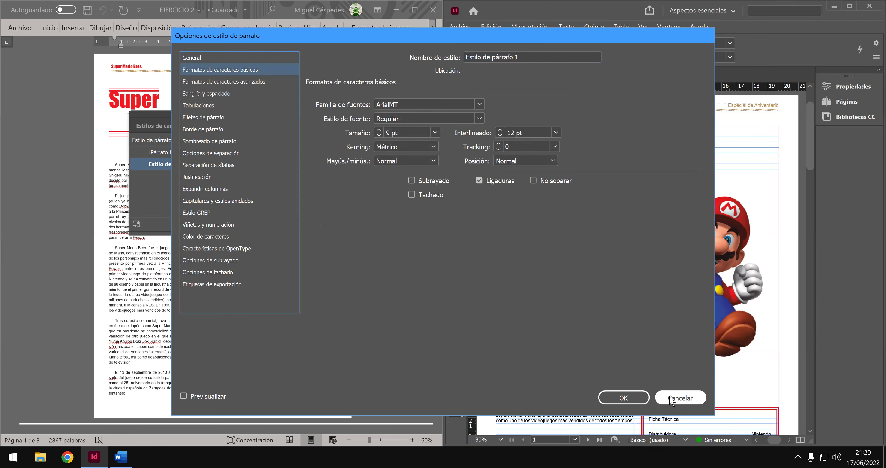
click(676, 399)
Delete the Estilo Párrafo character style.
click(154, 126)
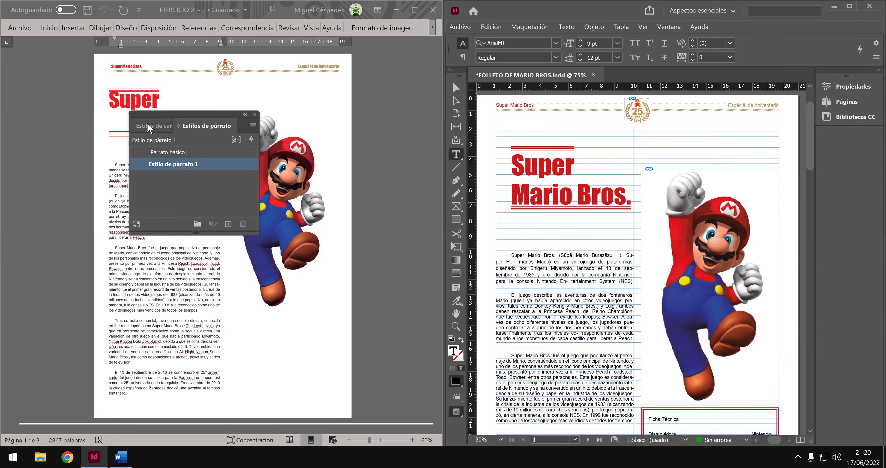
right_click(170, 176)
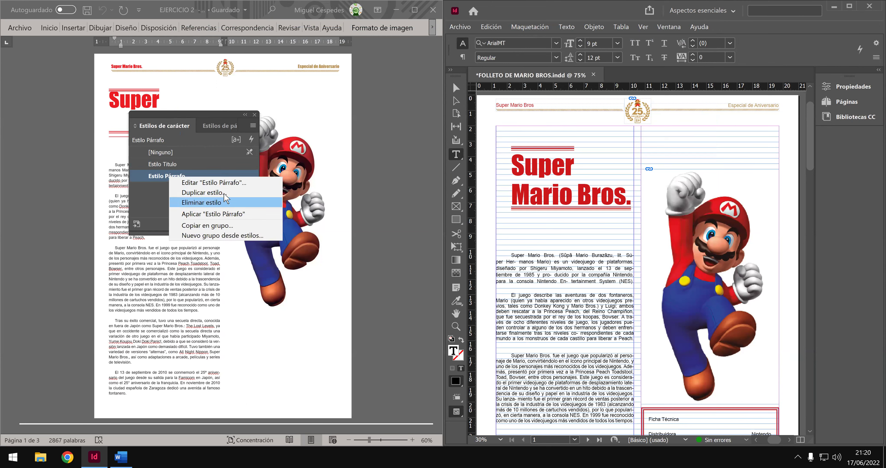
click(228, 203)
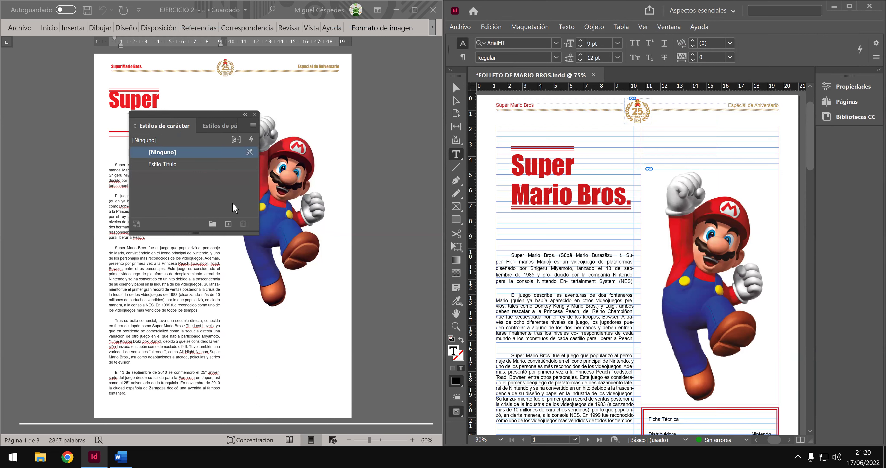
Rename the paragraph style Estilo de párrafo 1 as Estilo de Párrafo and check its base style and next style choices.
click(216, 130)
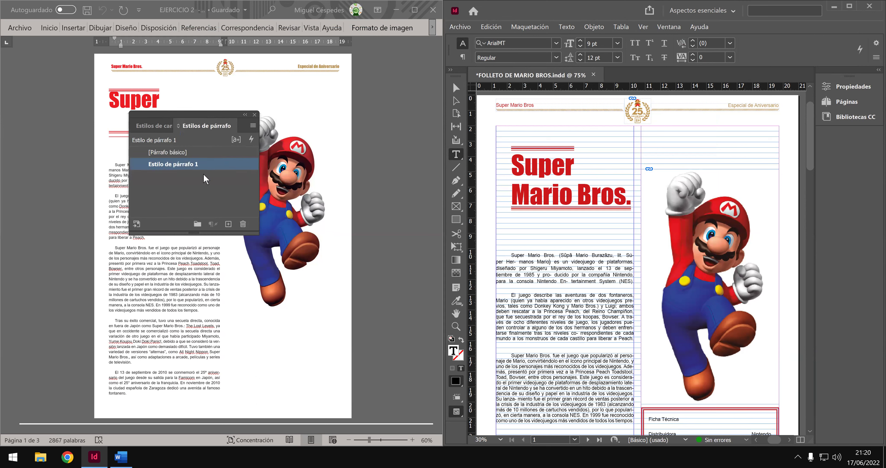
right_click(185, 164)
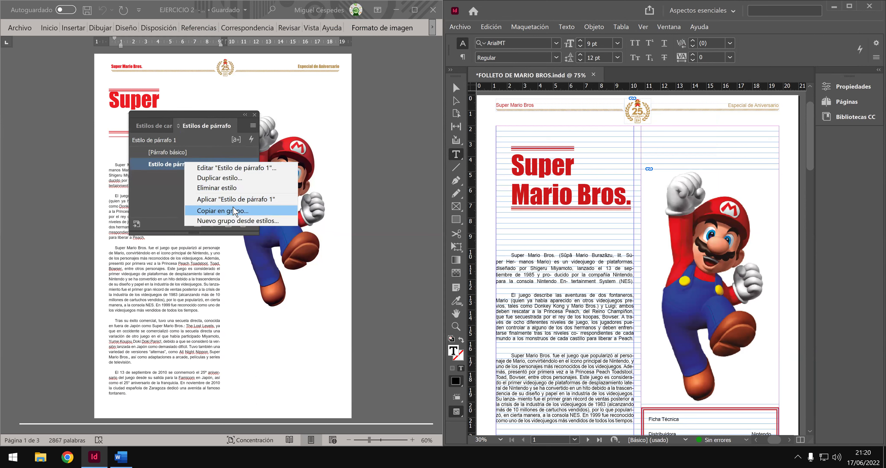
click(254, 168)
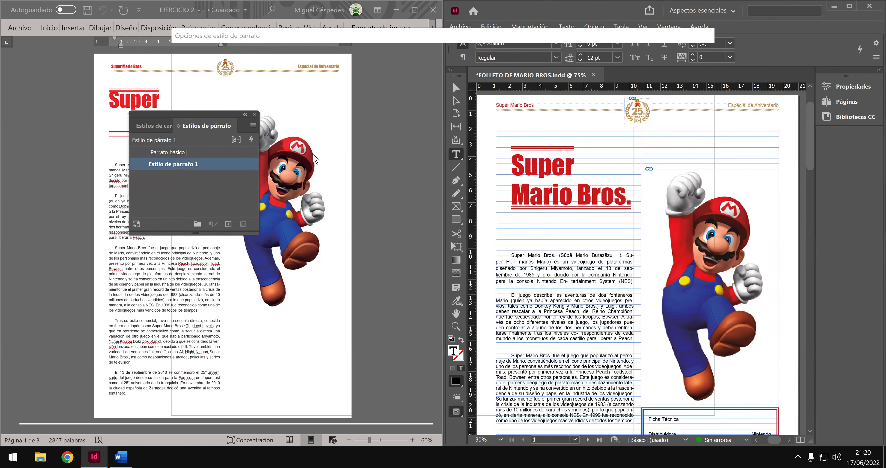
click(523, 57)
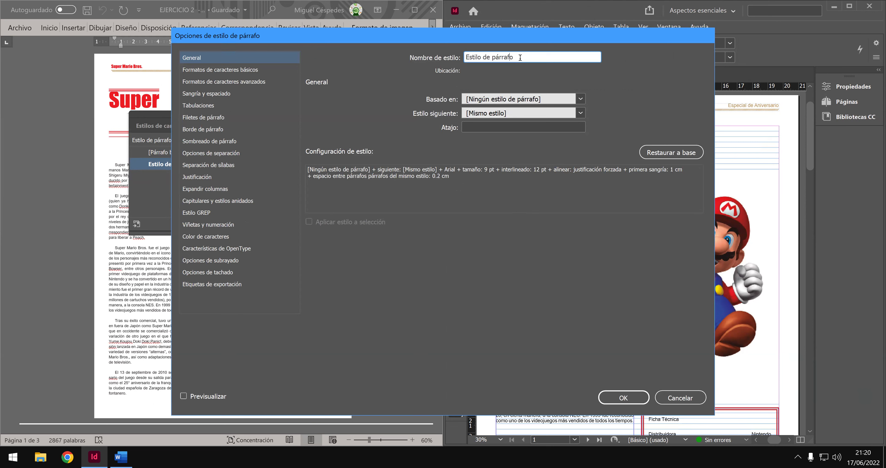
key(BackSpace)
text(P)
click(514, 99)
click(516, 111)
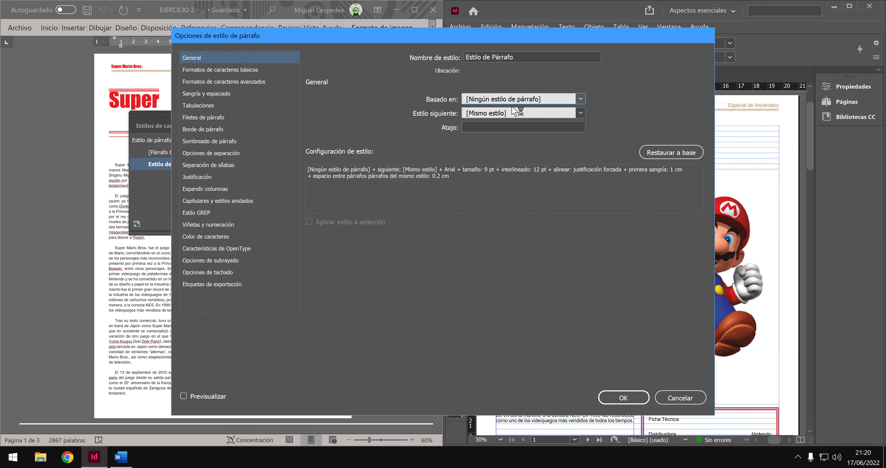
click(515, 113)
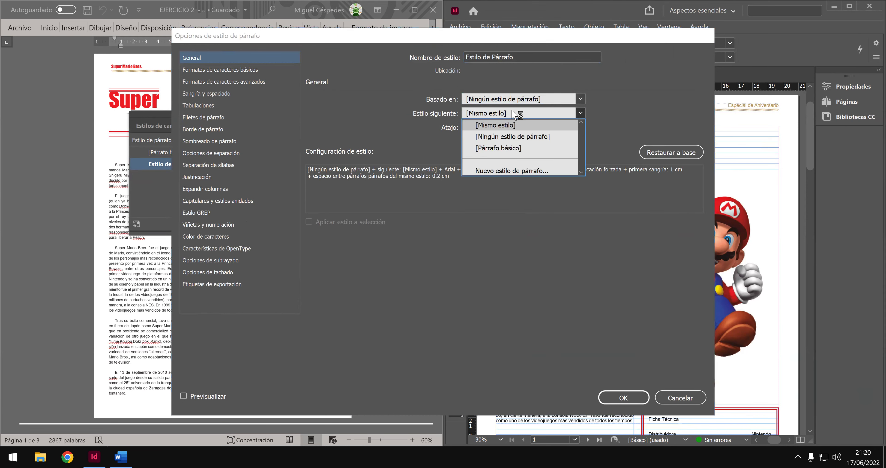
click(515, 114)
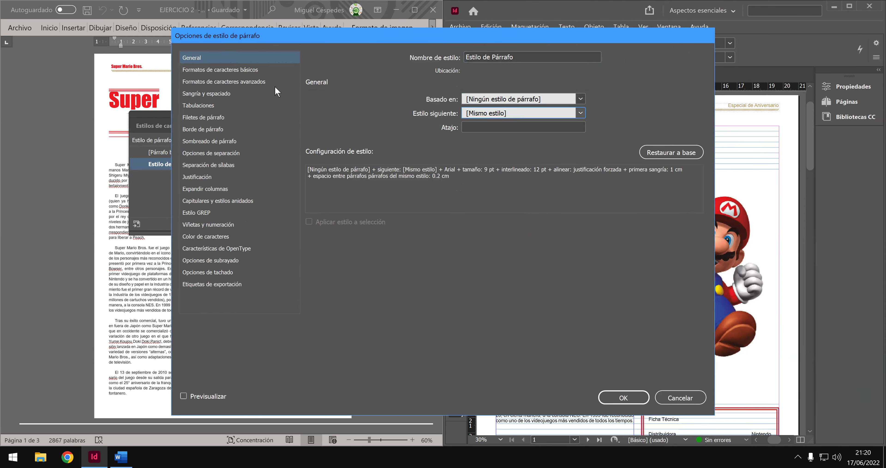
Examine the basic and advanced character formats, then the indents, spacing and grid alignment choices of Estilo de Párrafo.
click(246, 71)
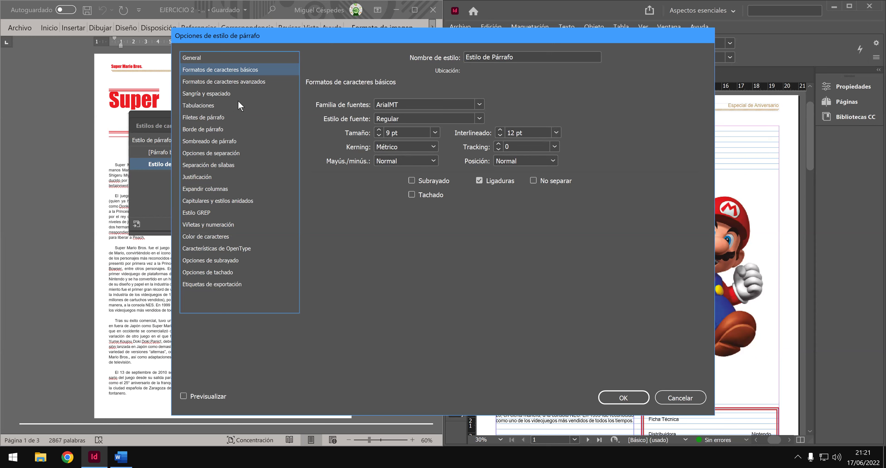
click(243, 83)
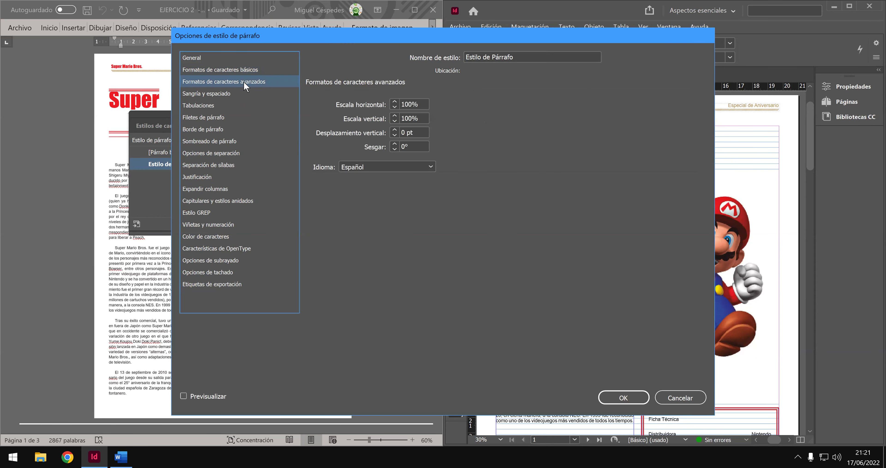
click(242, 95)
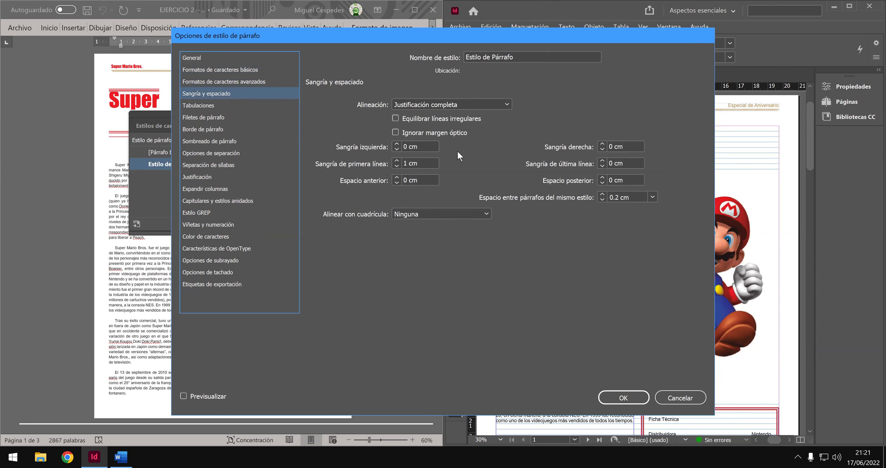
click(457, 107)
click(455, 108)
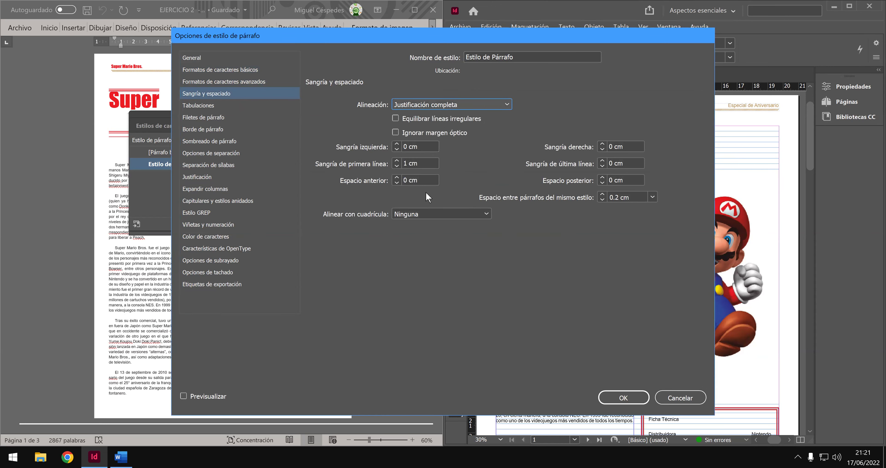
click(421, 216)
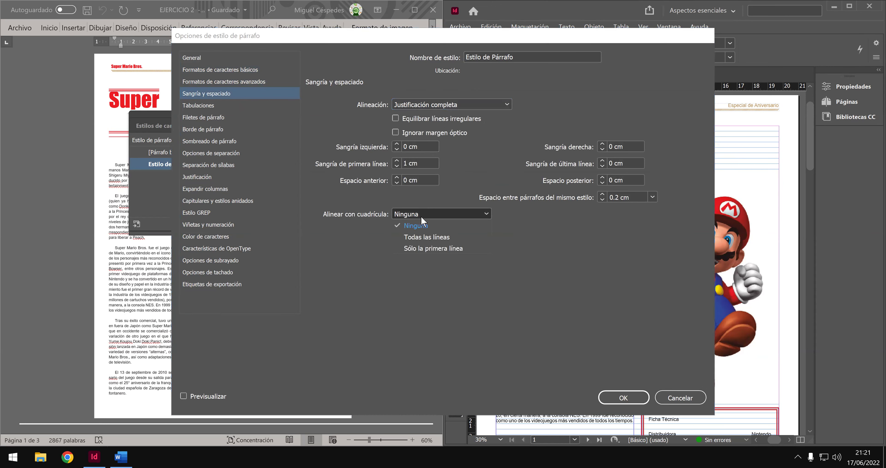
click(441, 214)
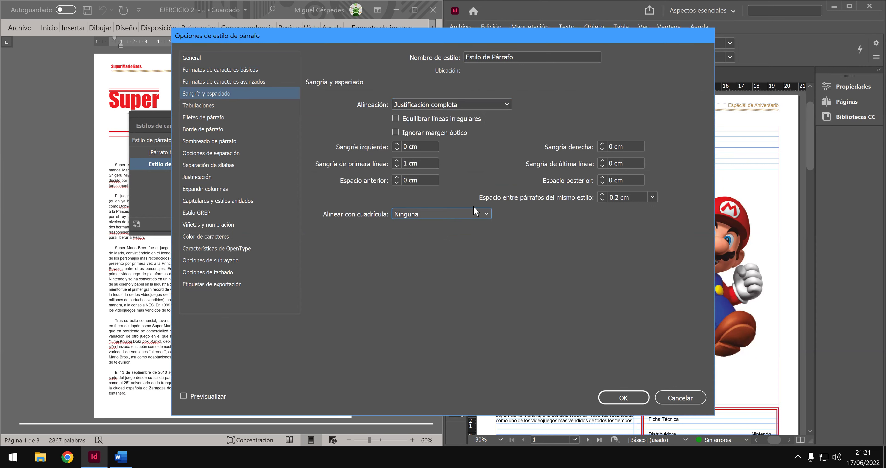
click(442, 216)
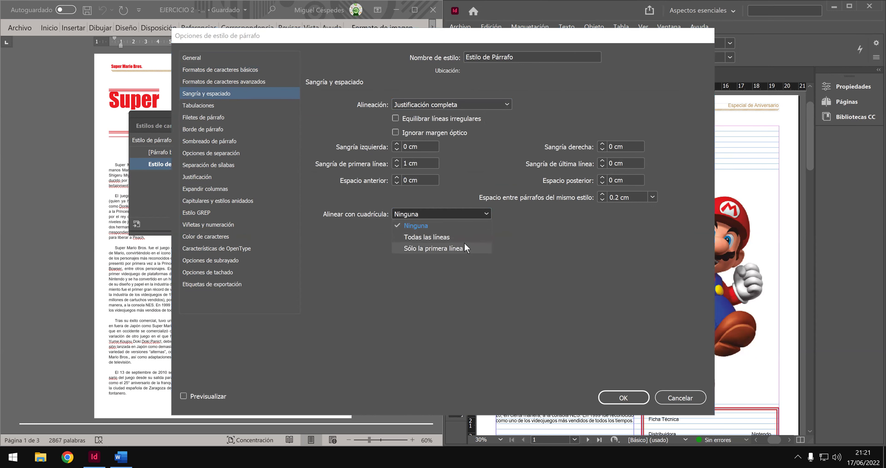
click(458, 177)
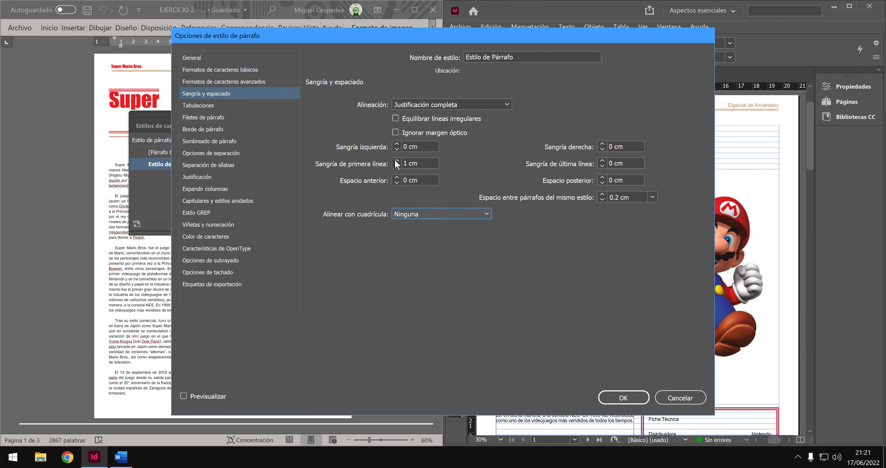
Review the tabs, paragraph rules, border, shading and keep options of Estilo de Párrafo, and accept the style options.
click(233, 110)
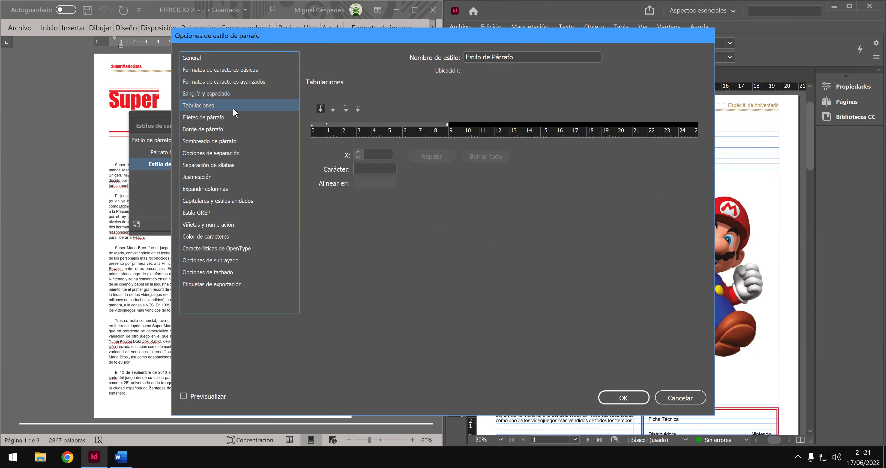
click(224, 118)
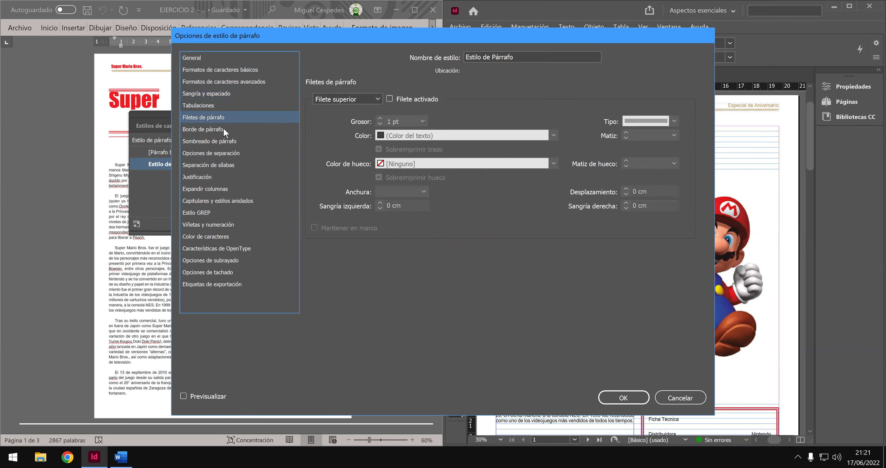
click(223, 129)
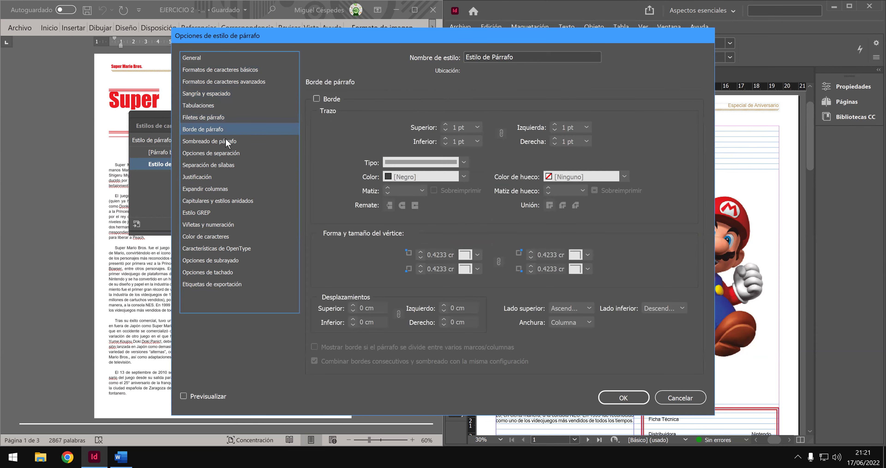
click(226, 141)
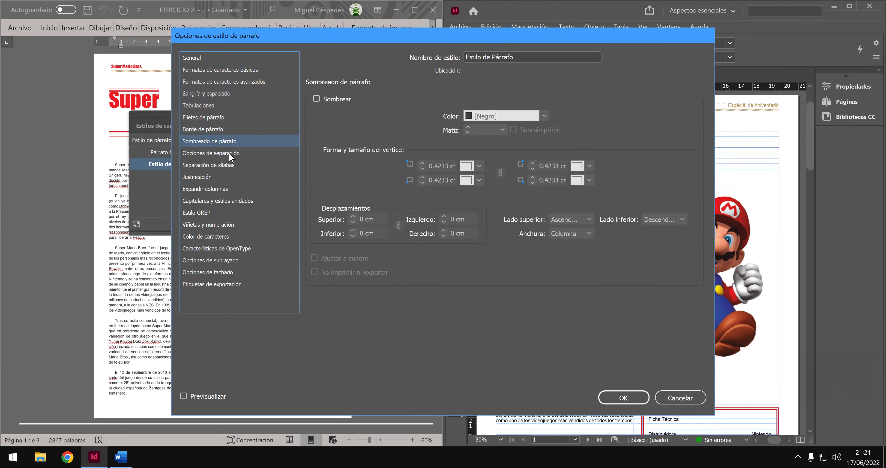
click(229, 153)
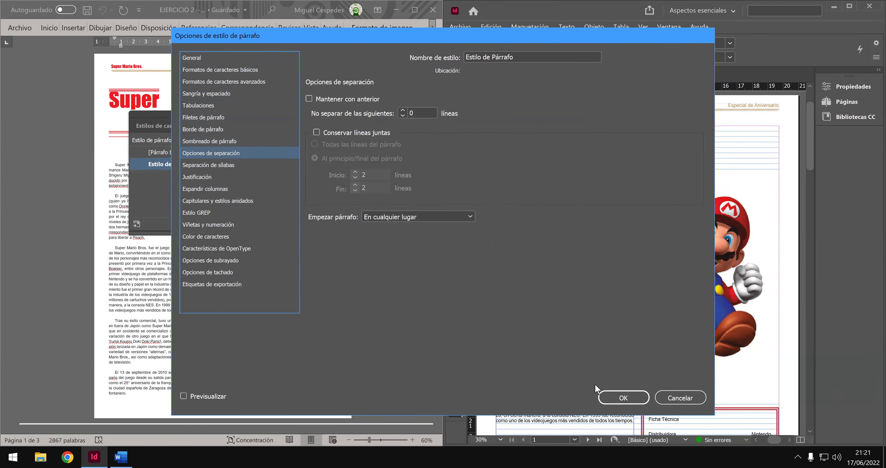
click(614, 398)
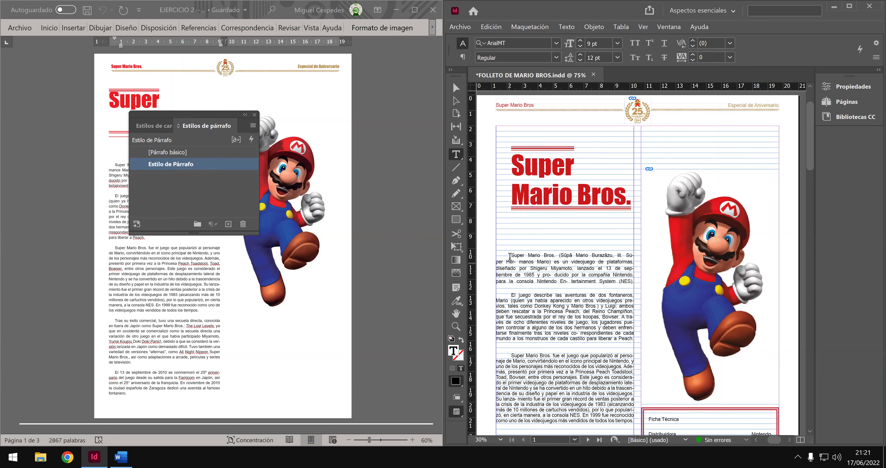
Apply the Estilo de Párrafo paragraph style to the whole body story, from its first paragraph on page 1 to its end.
click(510, 257)
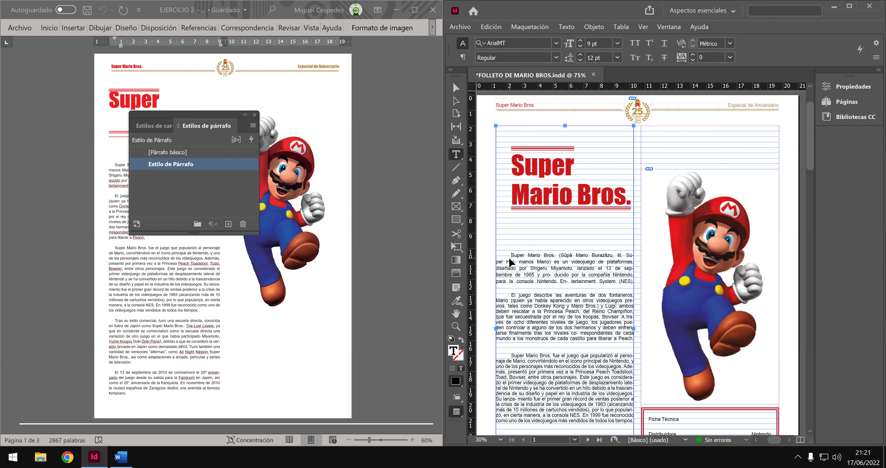
key(ctrl+shift+End)
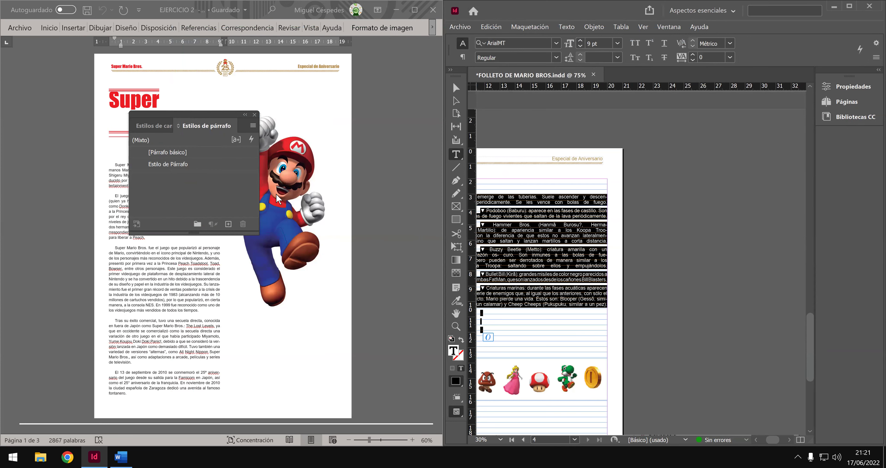
click(214, 167)
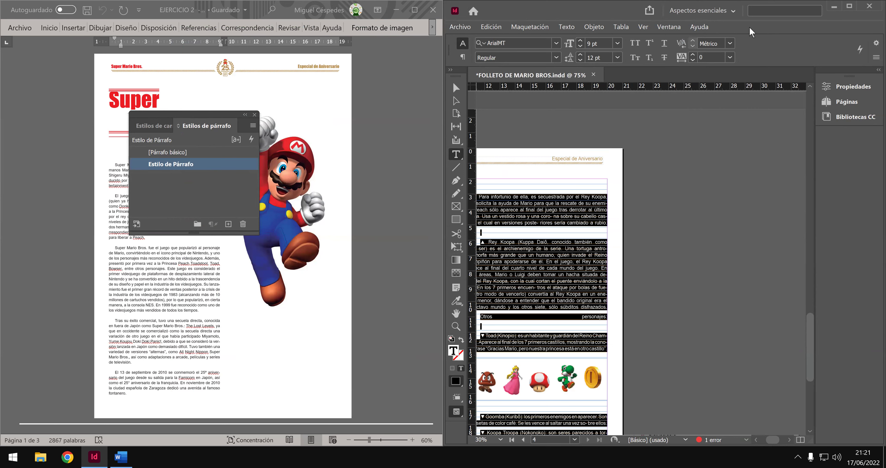
Maximise the brochure's window and dock the floating character and paragraph styles panels with the other collapsed panels.
click(850, 8)
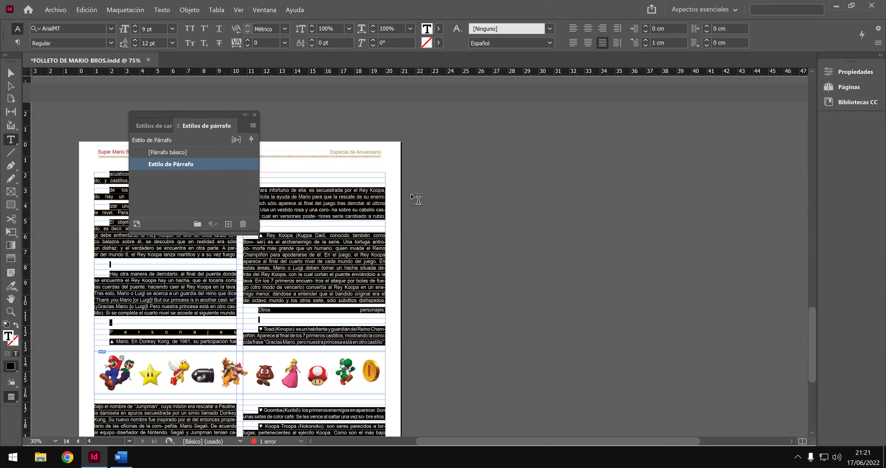
drag(216, 117, 874, 132)
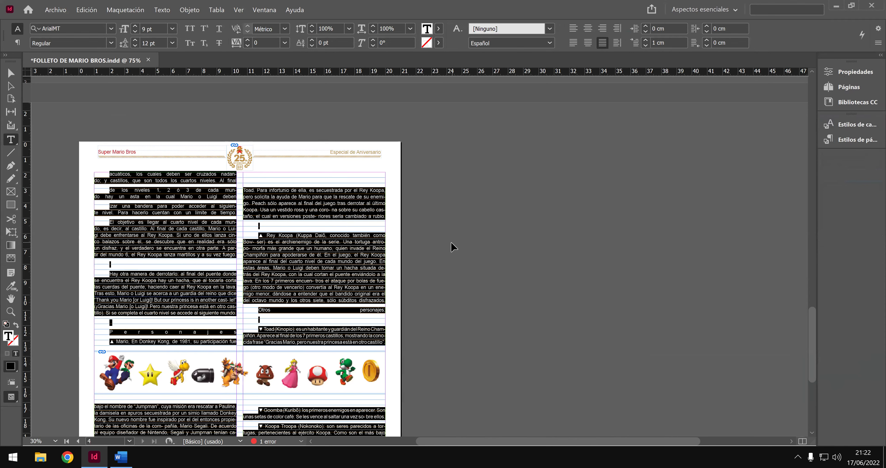
Deselect the body text and examine its restyled layout from page 4 back to page 1.
scroll(430, 254, right, 3)
scroll(421, 253, down, 1)
alt+scroll(425, 257, down, 3)
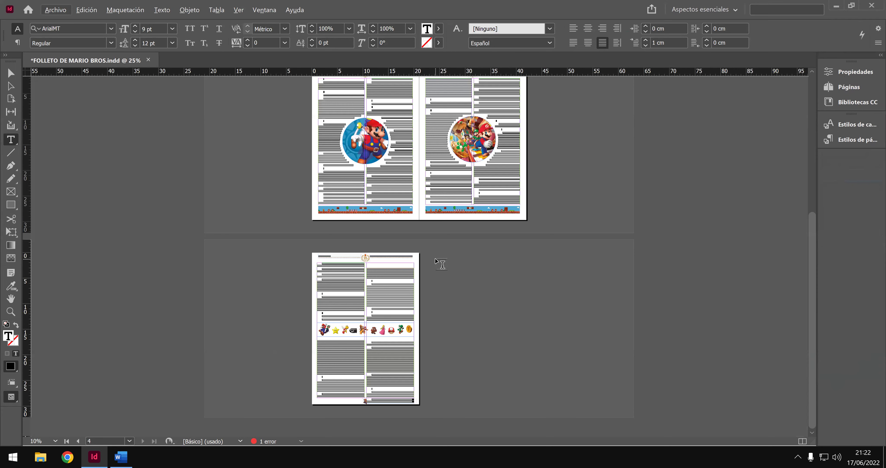
key(ctrl+0)
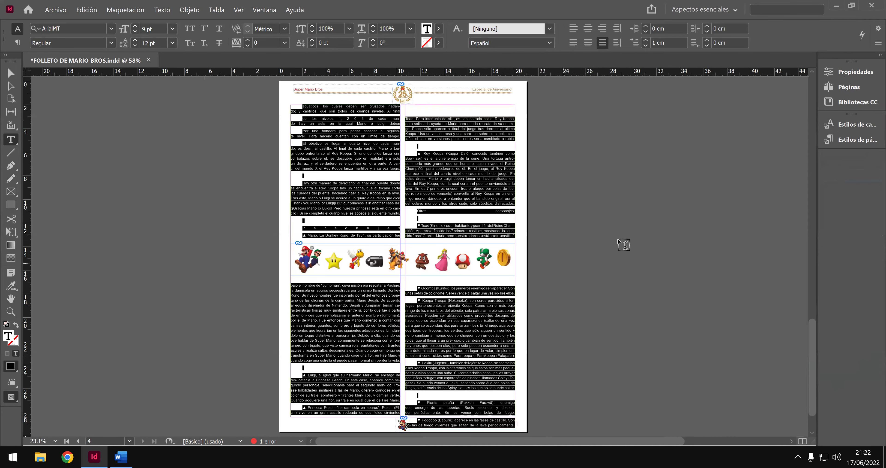
click(480, 203)
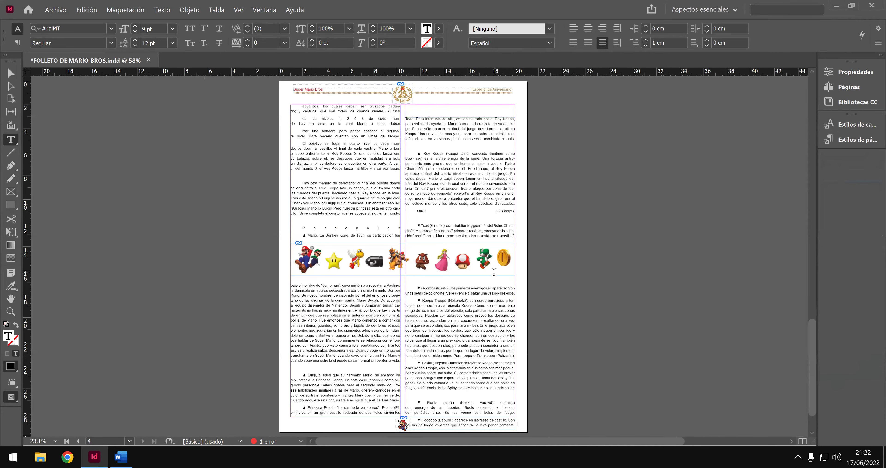
scroll(494, 272, up, 8)
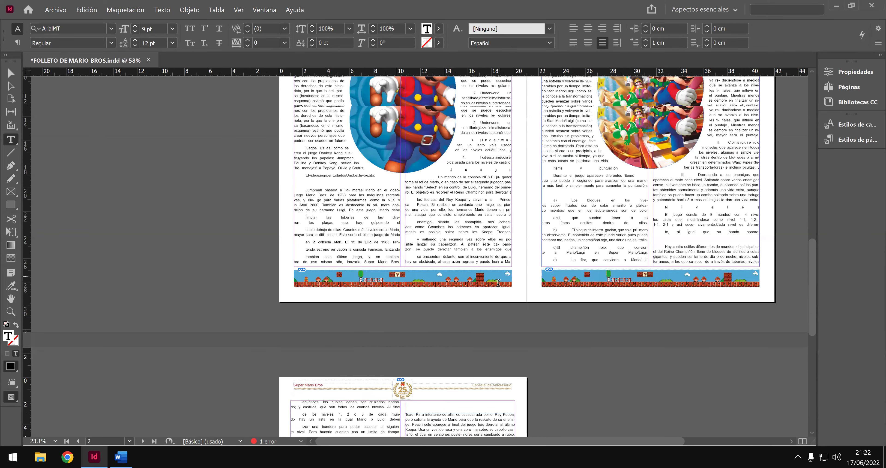
scroll(498, 284, up, 8)
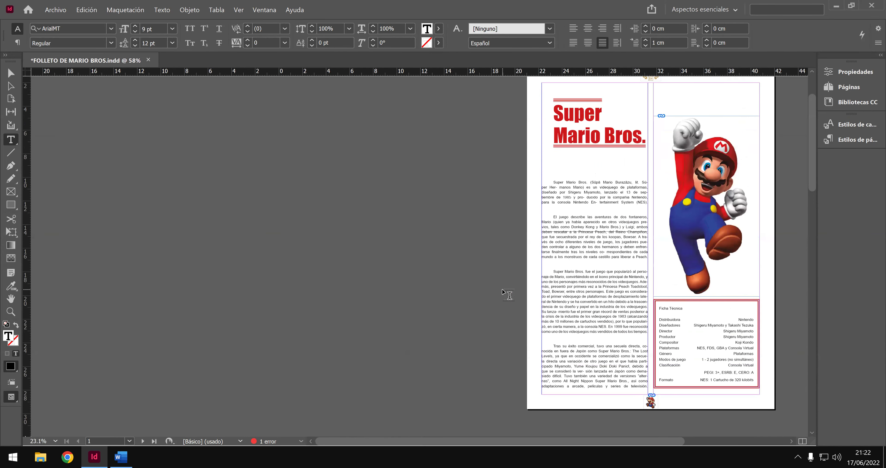
Select the Ficha Técnica rows from Distribuidora to Formato on page 1.
click(729, 348)
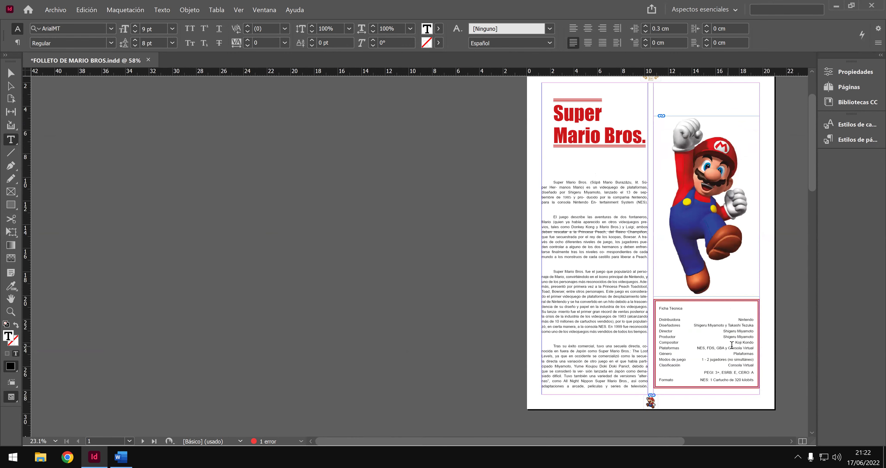
scroll(749, 351, up, 2)
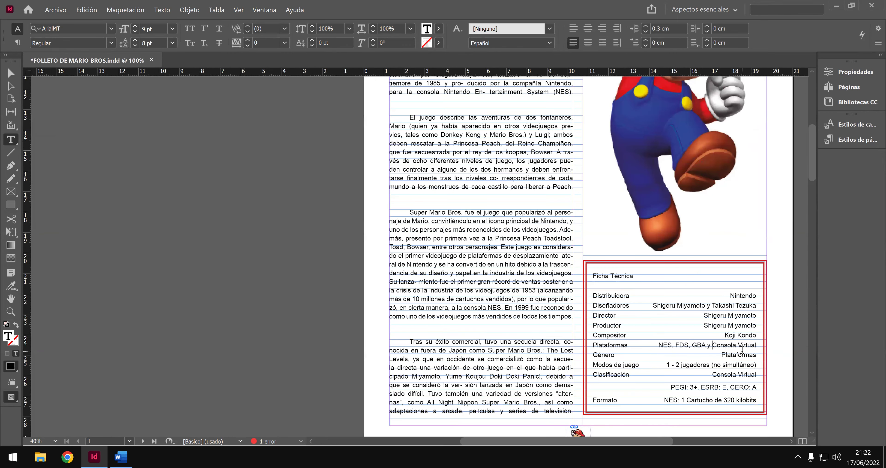
scroll(743, 350, up, 1)
scroll(744, 348, down, 2)
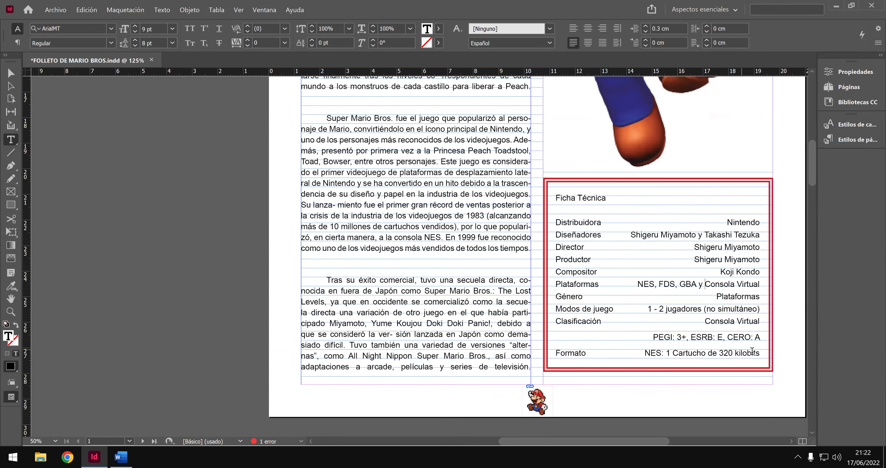
drag(763, 353, 554, 223)
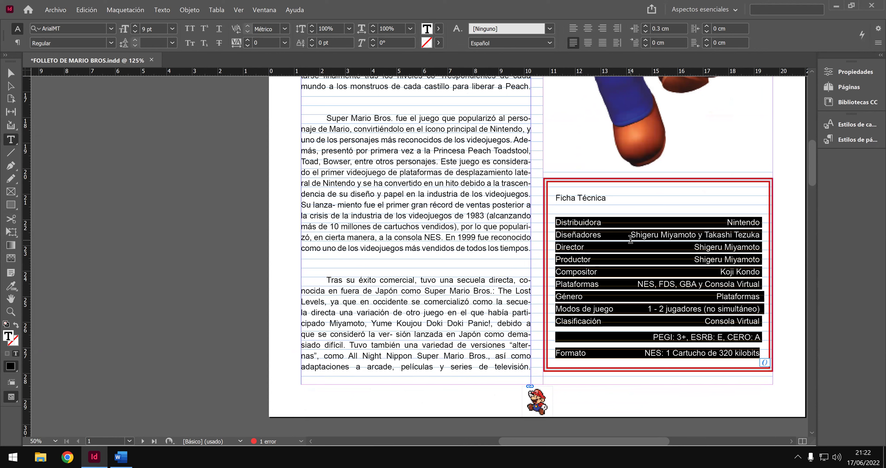
click(216, 11)
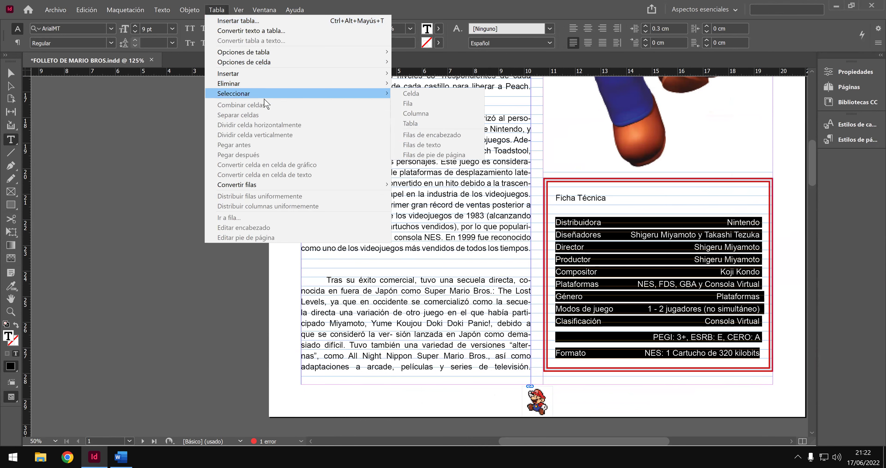
mouse_move(283, 55)
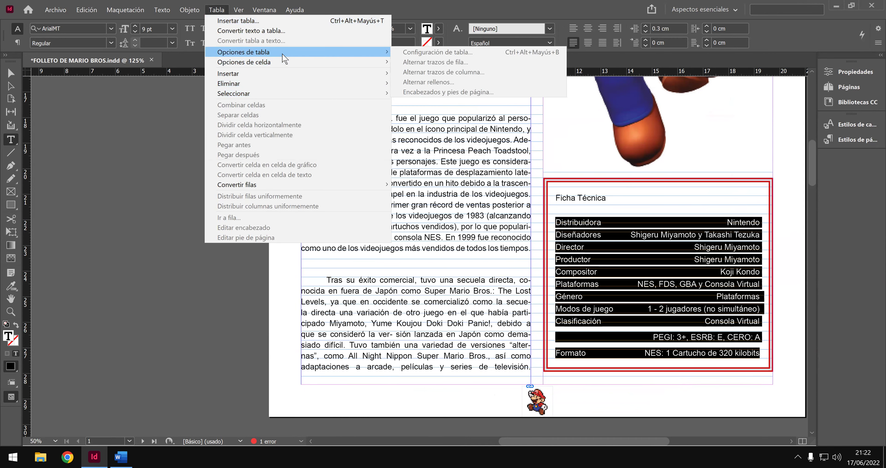
key(Escape)
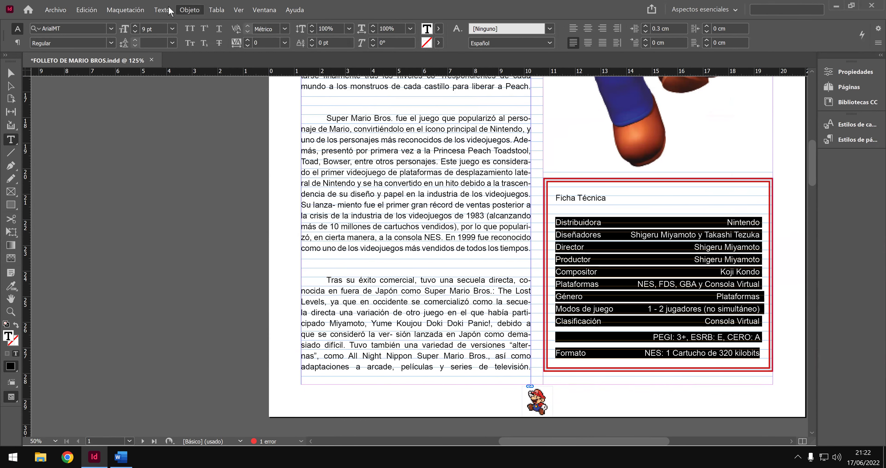
Open the tab settings for the selected Ficha Técnica rows and line up the tab ruler directly above their box.
click(169, 10)
click(197, 66)
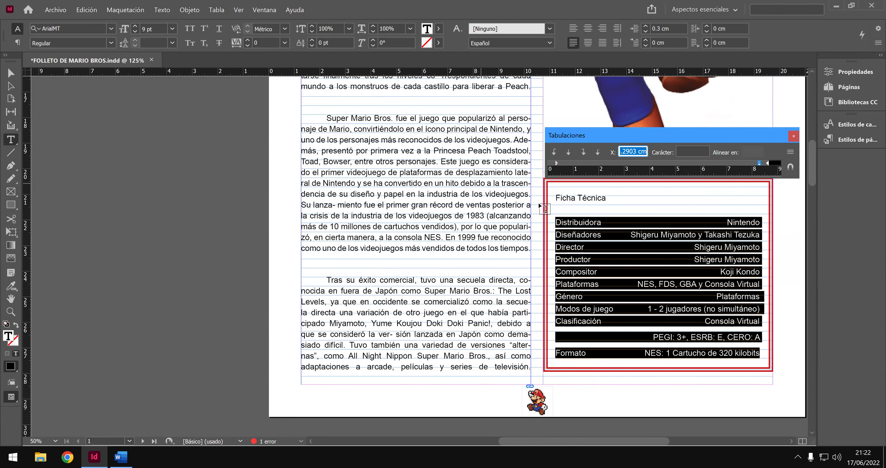
click(616, 442)
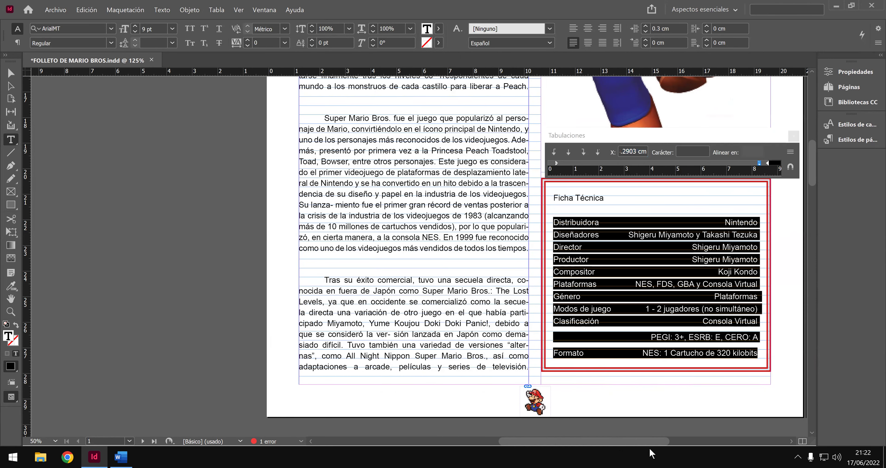
scroll(651, 453, right, 4)
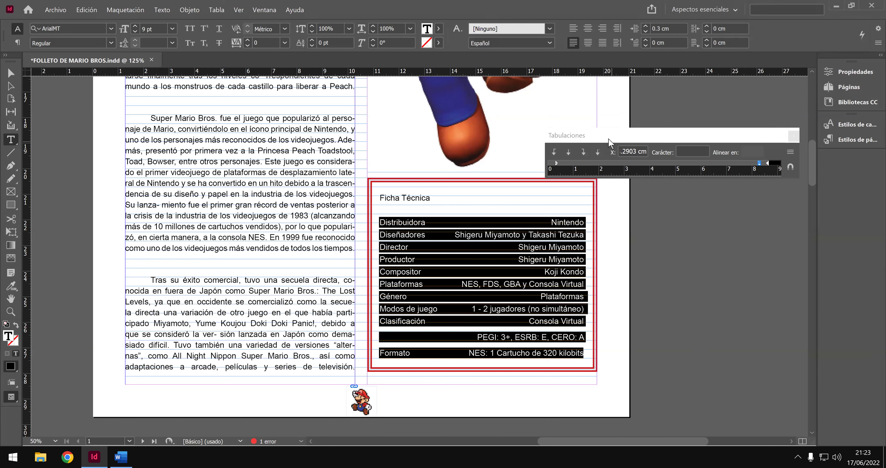
drag(609, 139, 430, 136)
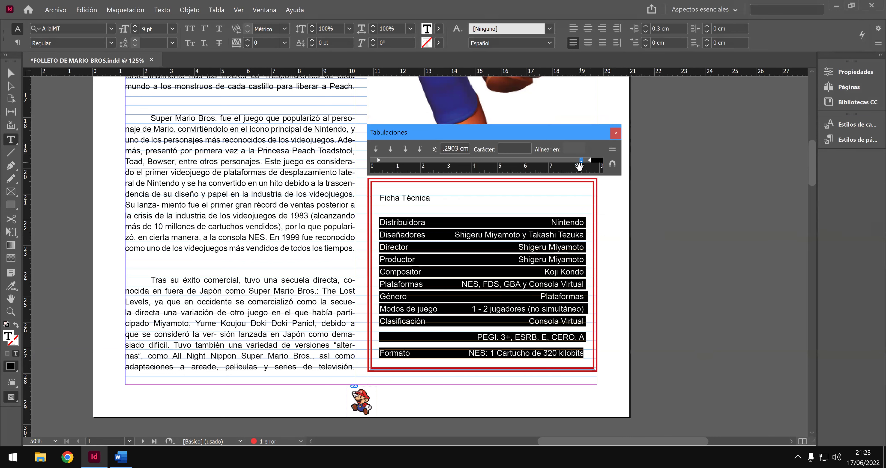
Move the tab stop of the selected Ficha Técnica rows to 8.255 cm.
click(523, 144)
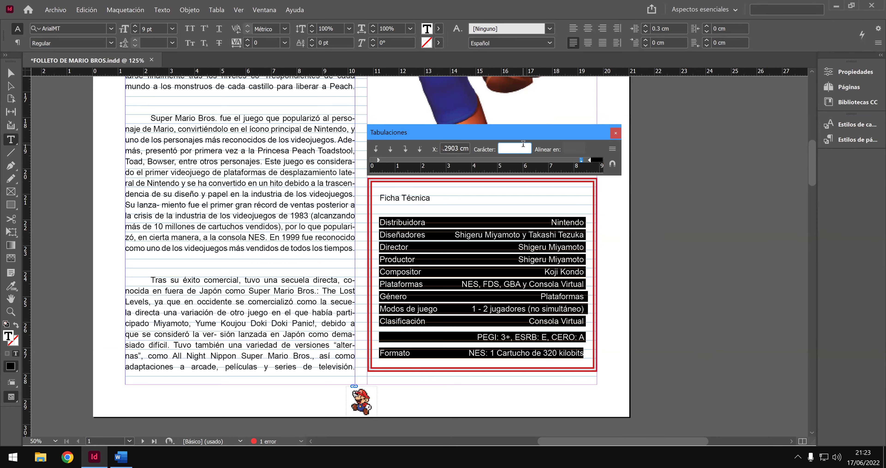
click(582, 160)
drag(584, 164, 583, 164)
click(539, 215)
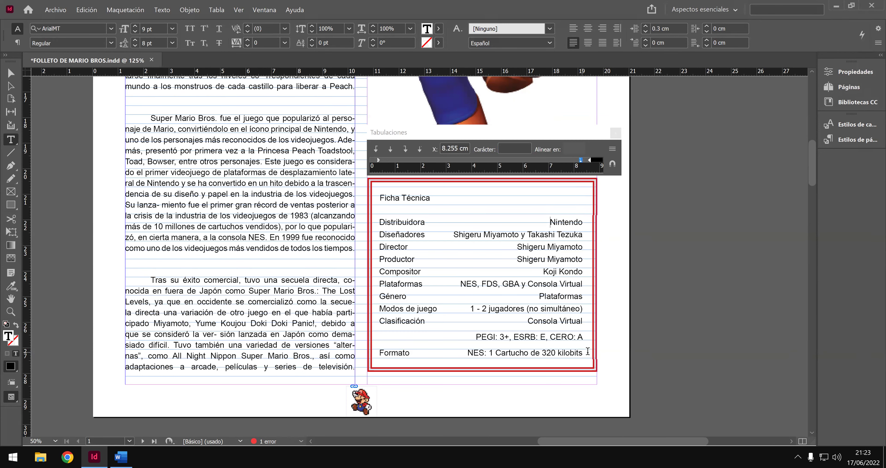
Try to add a dot leader to the Formato row's tab stop.
drag(582, 353, 379, 353)
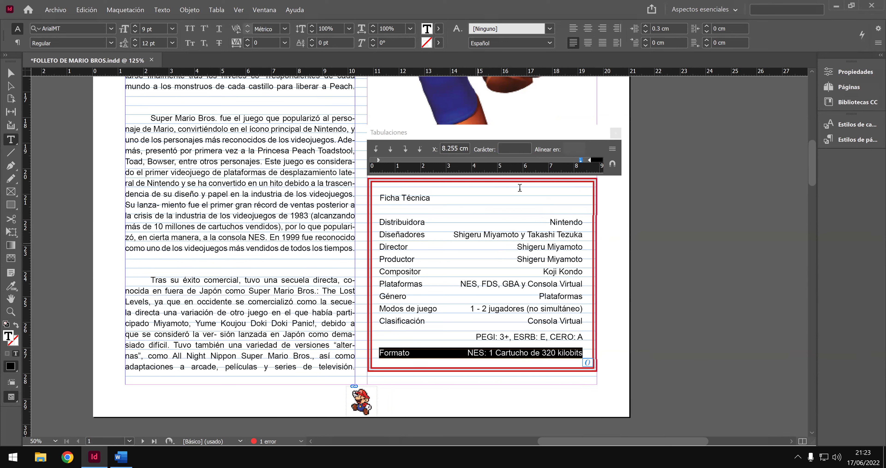
click(518, 150)
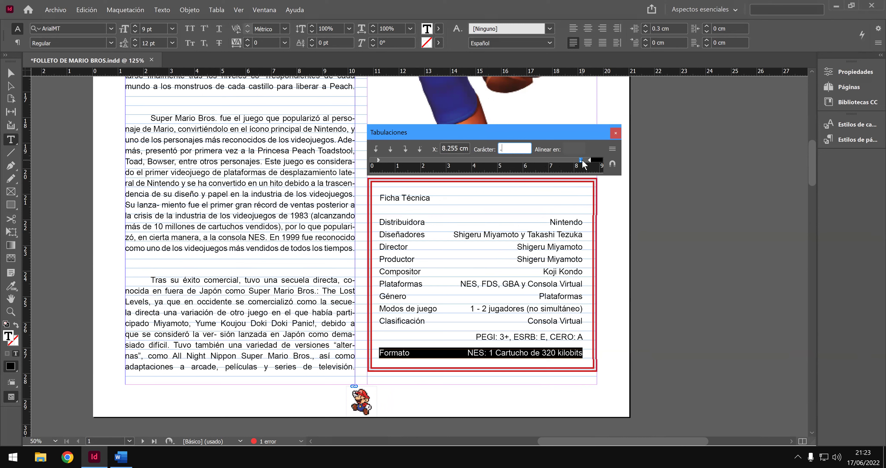
click(552, 235)
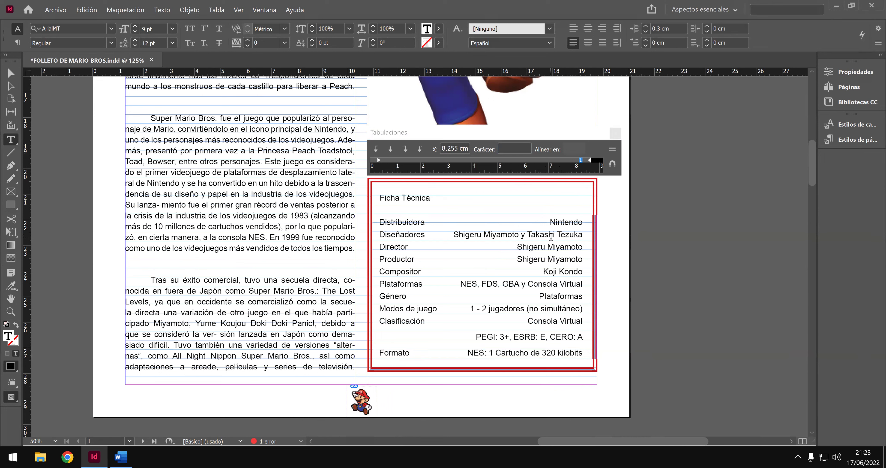
Give the Formato row a dot leader with its right-aligned tab stop at about 8.22 cm.
drag(585, 354, 378, 349)
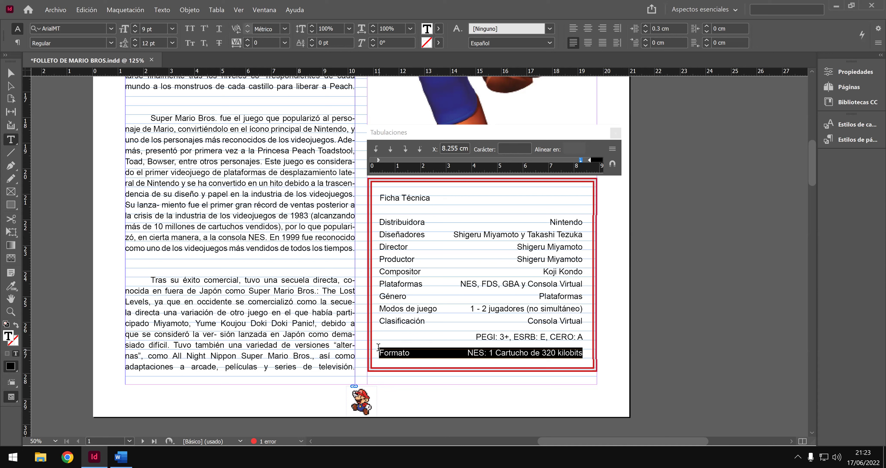
click(510, 148)
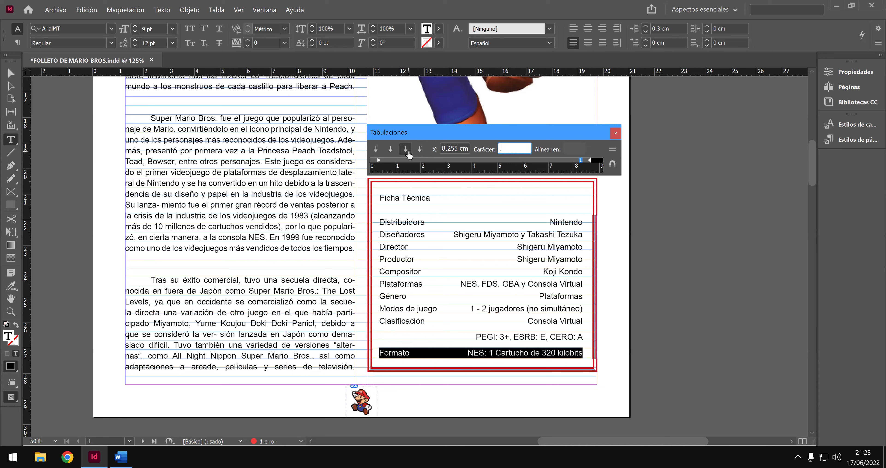
click(557, 160)
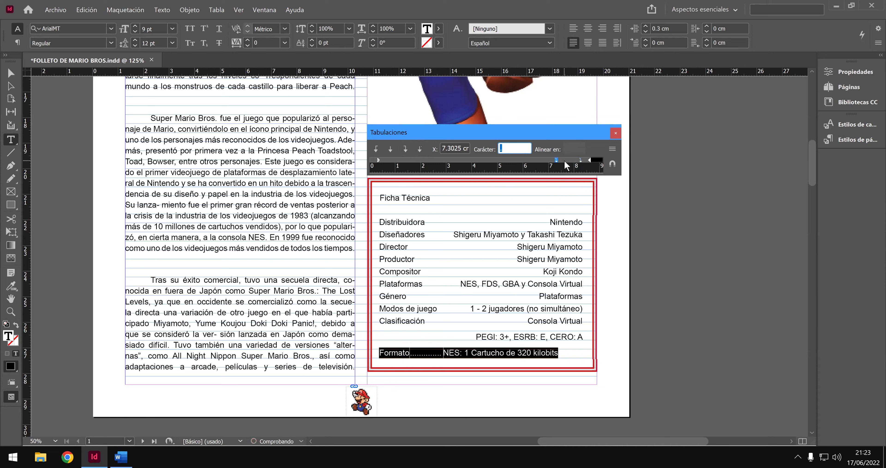
click(583, 165)
drag(557, 160, 583, 167)
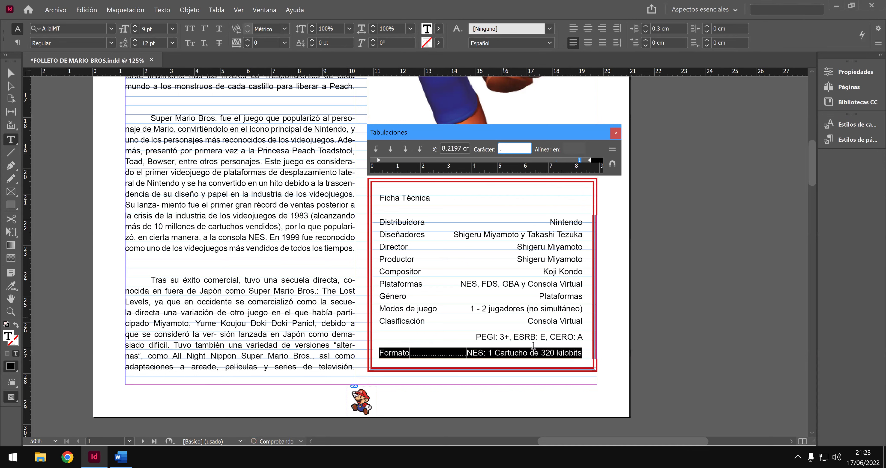
Replace the tab stop of the rows from Distribuidora to Clasificación with a right-aligned, dot-leader one at about 8.18 cm, and close the tab settings.
drag(581, 320, 382, 223)
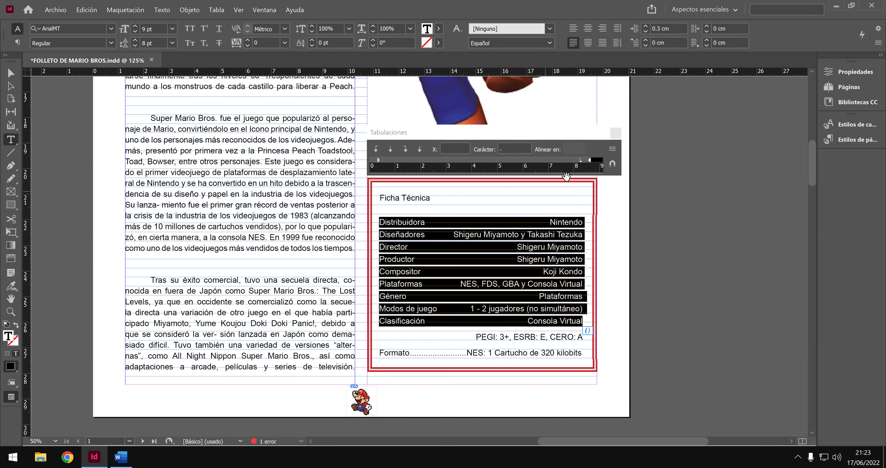
drag(582, 162, 578, 149)
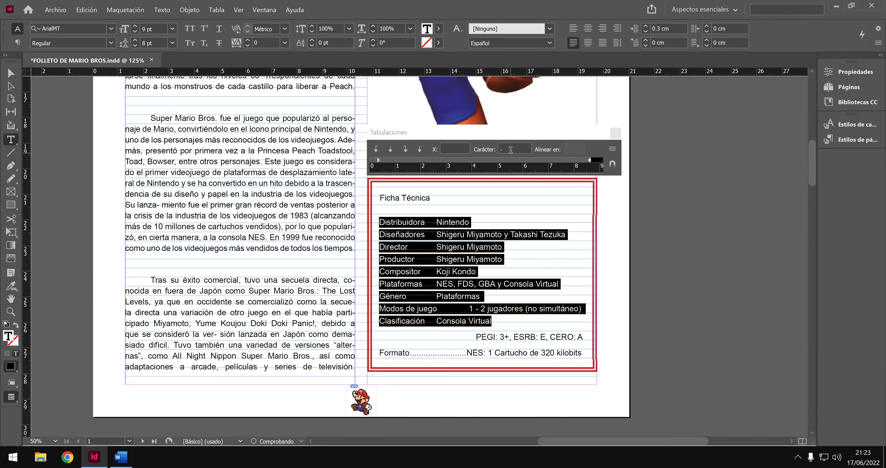
click(406, 149)
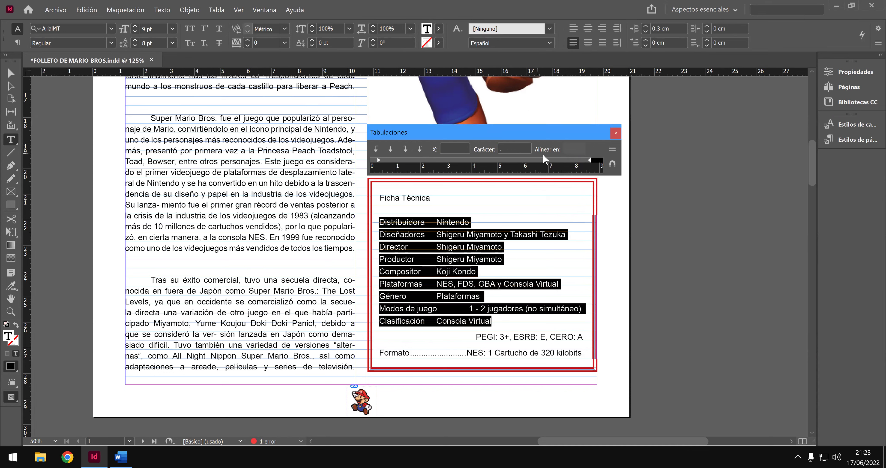
click(575, 161)
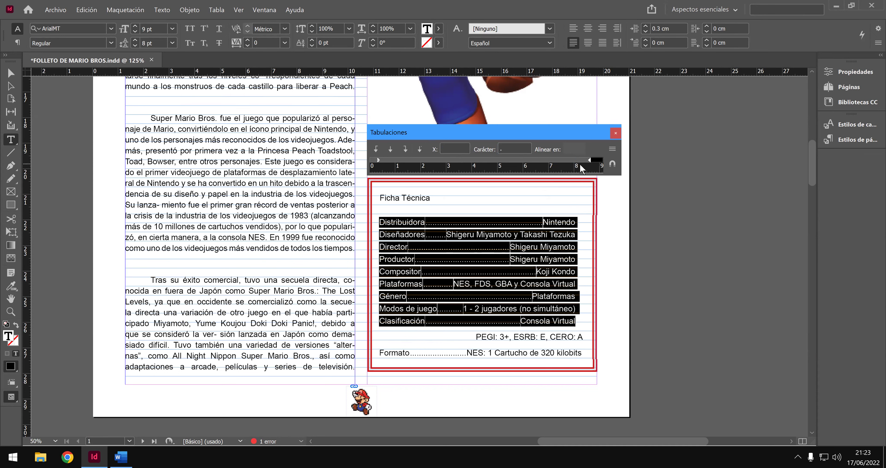
key(ctrl+z)
drag(573, 159, 580, 164)
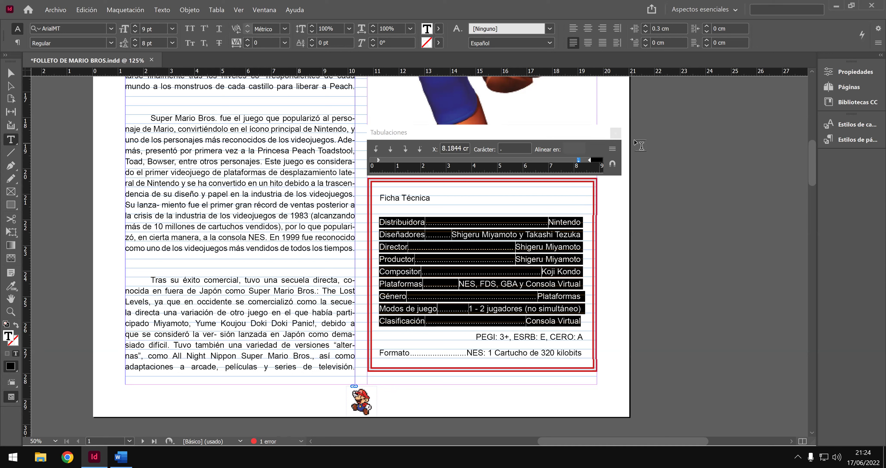
click(616, 133)
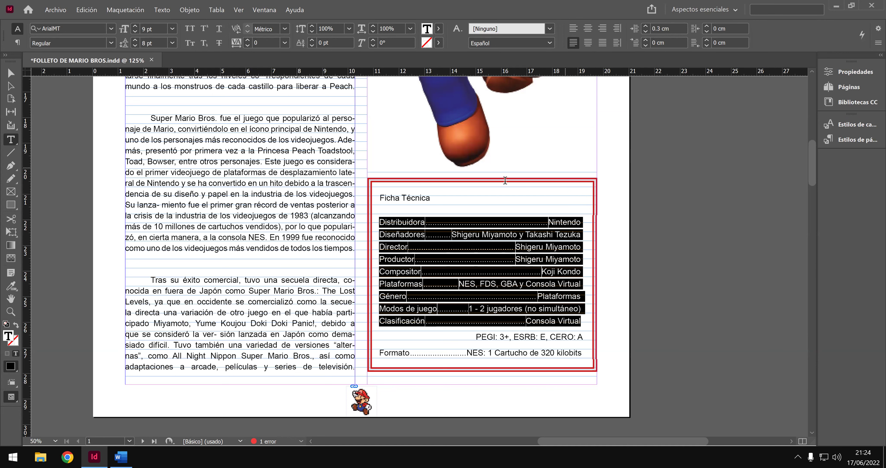
Save the brochure document.
click(60, 10)
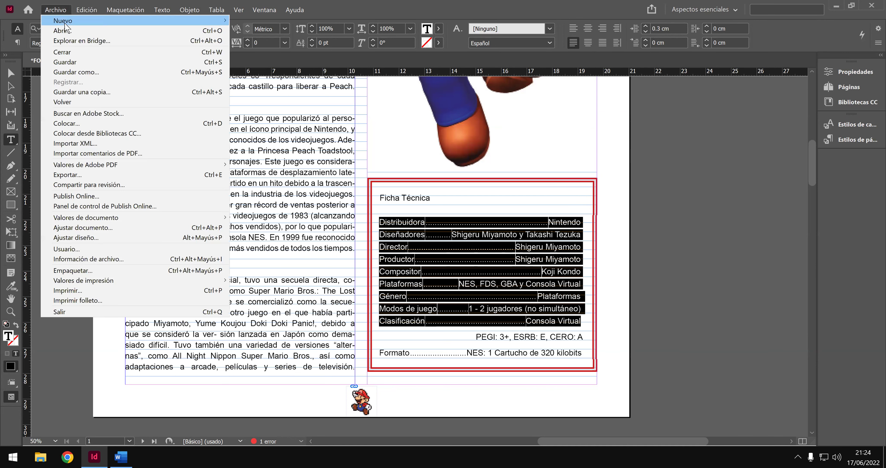
click(77, 61)
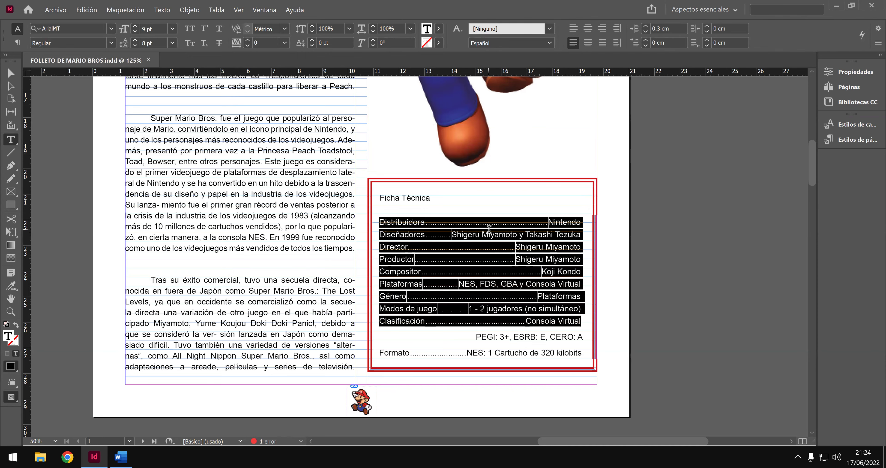
scroll(489, 247, down, 6)
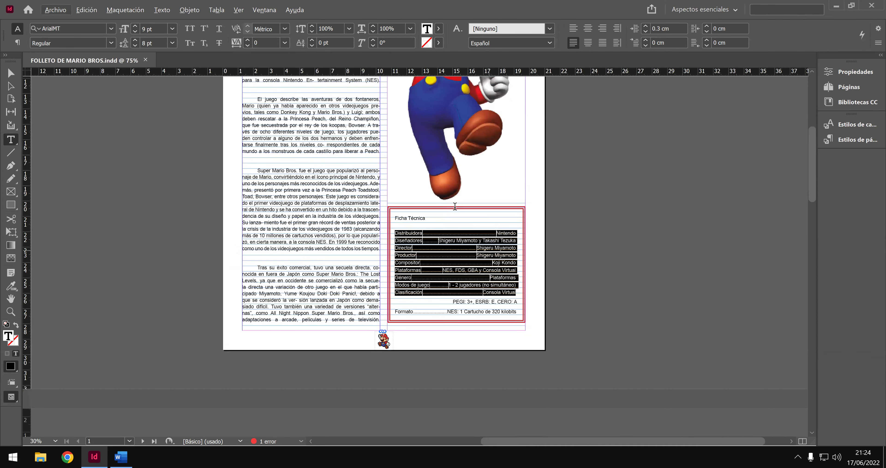
scroll(461, 206, up, 3)
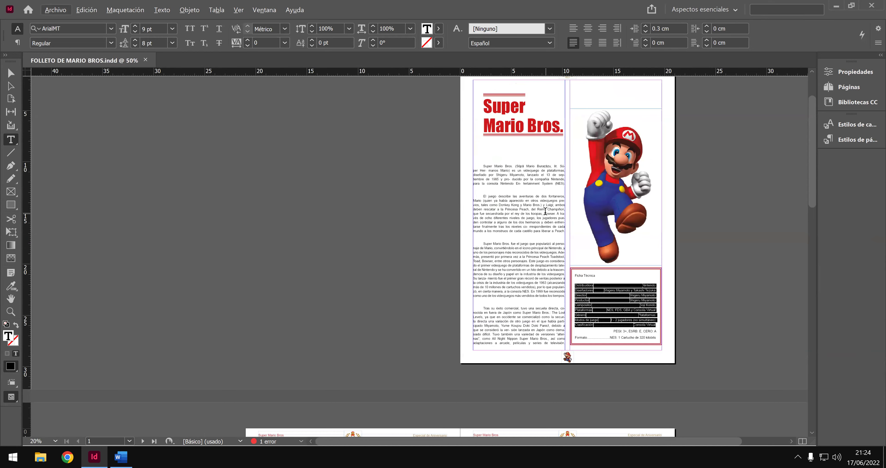
scroll(543, 186, up, 1)
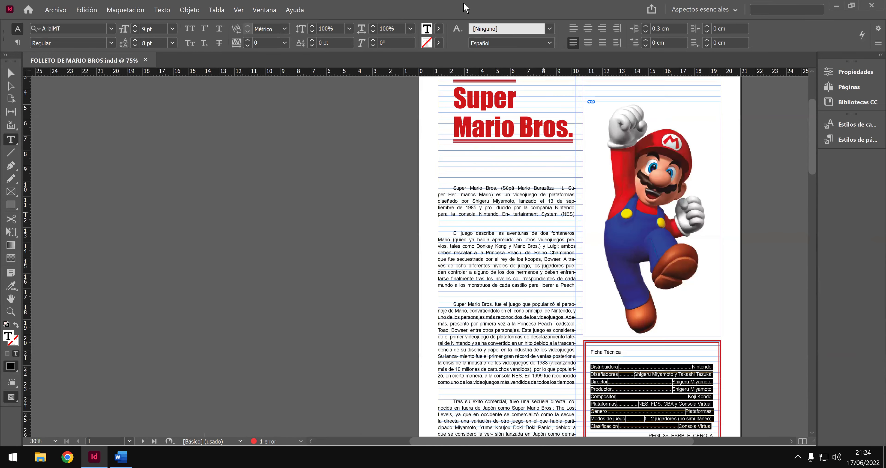
Place the brochure window beside the Word reference and leave text editing for the Selection tool.
key(super+Right)
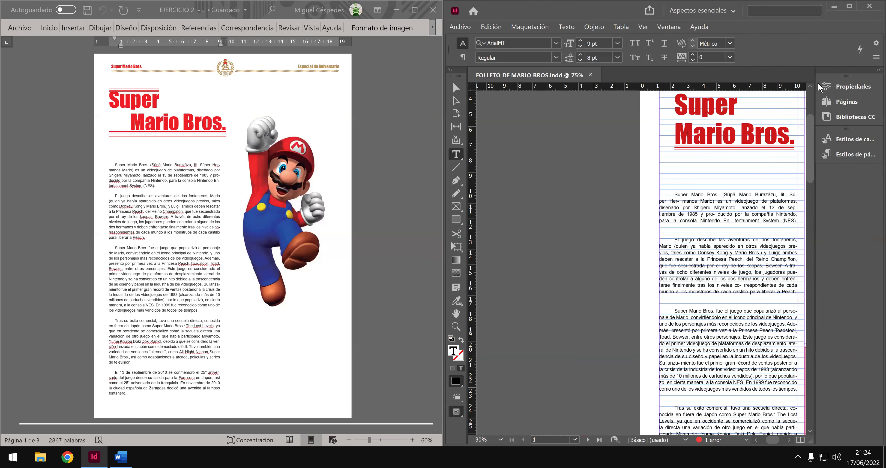
scroll(606, 349, down, 1)
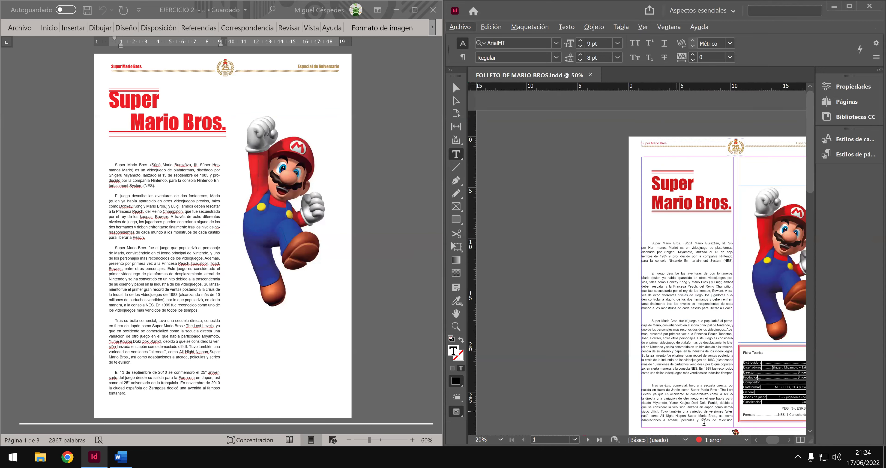
key(alt)
click(458, 86)
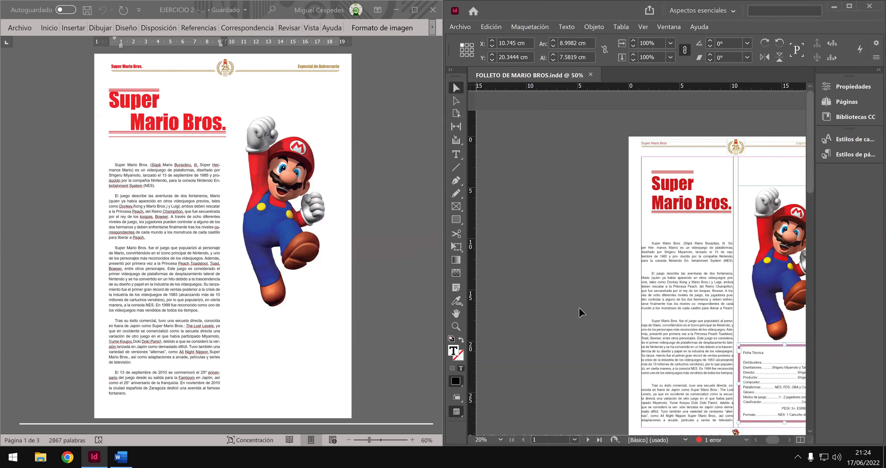
Open the preflight check, expand its text errors and go to the text frame with overset text on page 4.
double_click(712, 443)
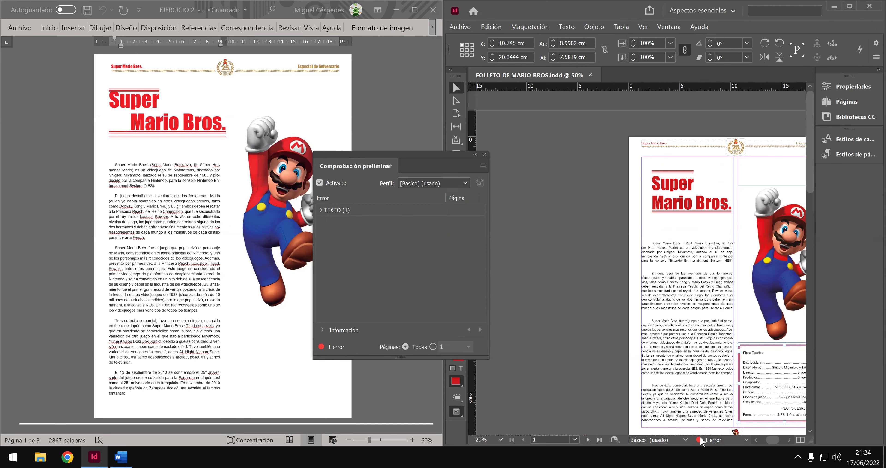
click(340, 209)
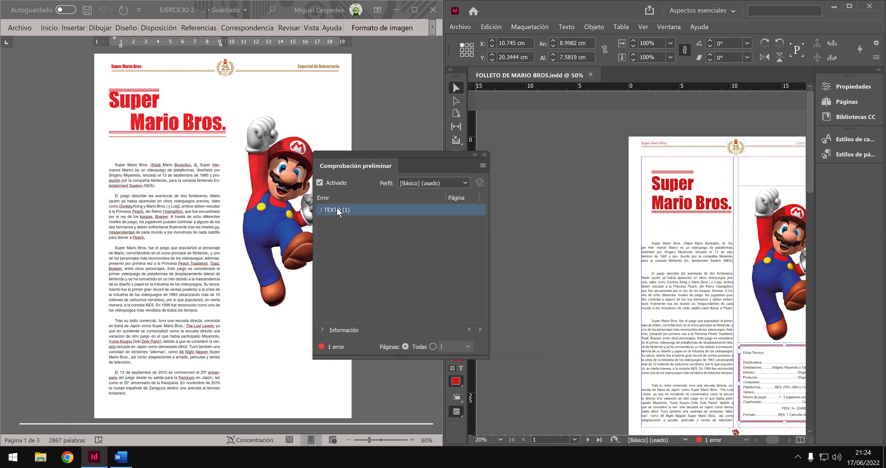
click(322, 210)
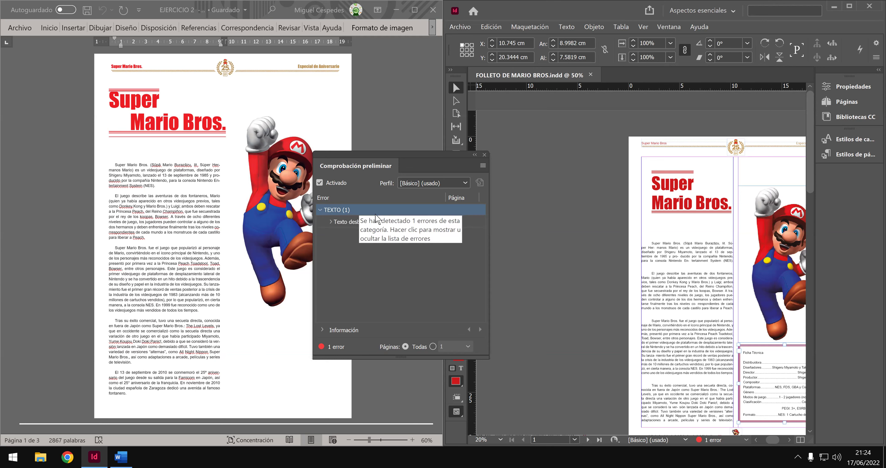
click(355, 222)
double_click(354, 222)
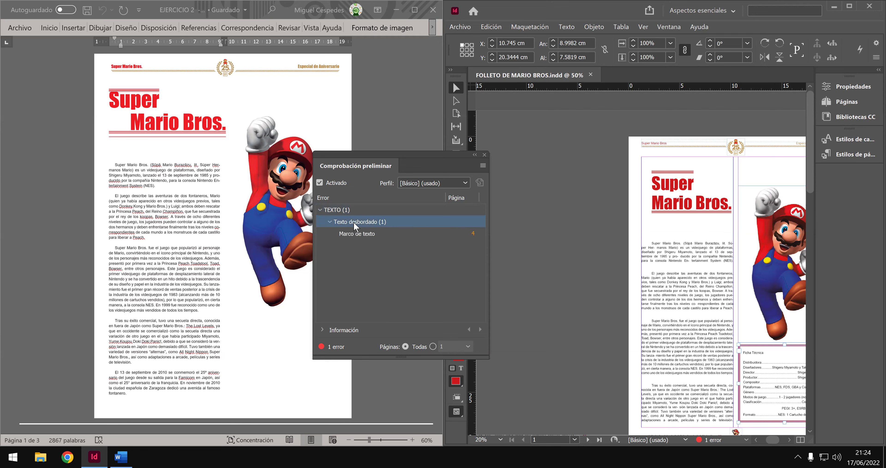
click(366, 234)
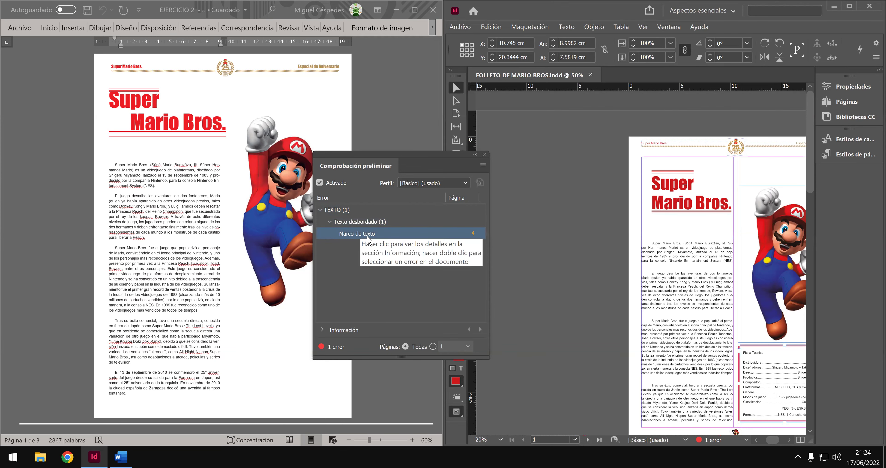
double_click(368, 234)
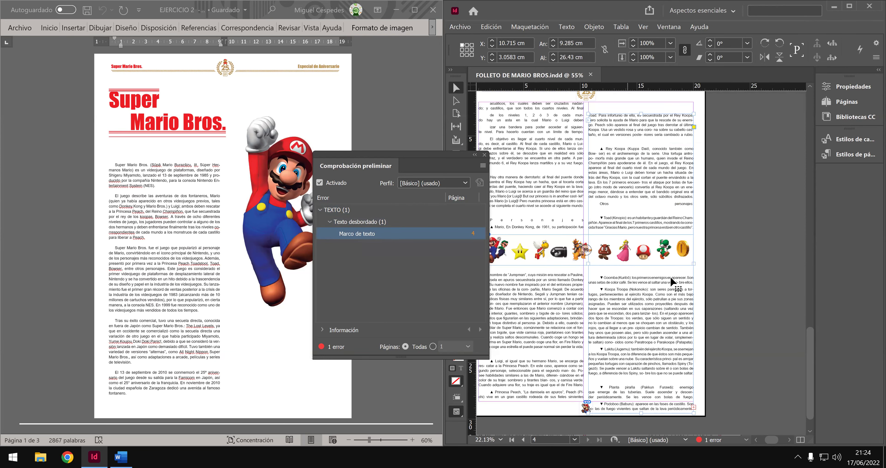
scroll(674, 303, down, 1)
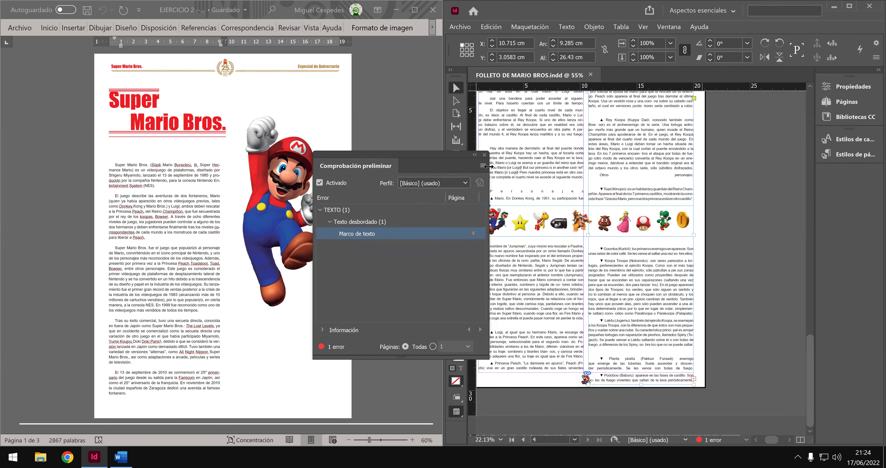
Maximise the brochure window and flow page 4's overset text into two new linked frames outside the page's lower corner.
key(super+Up)
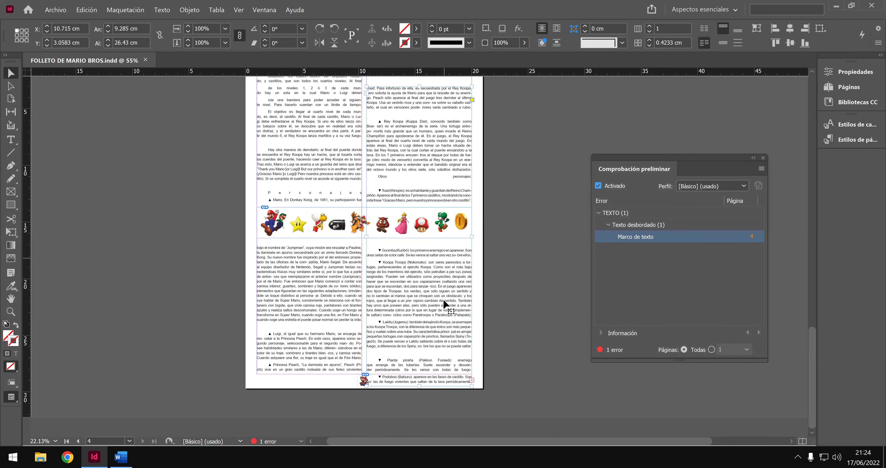
click(473, 380)
click(473, 382)
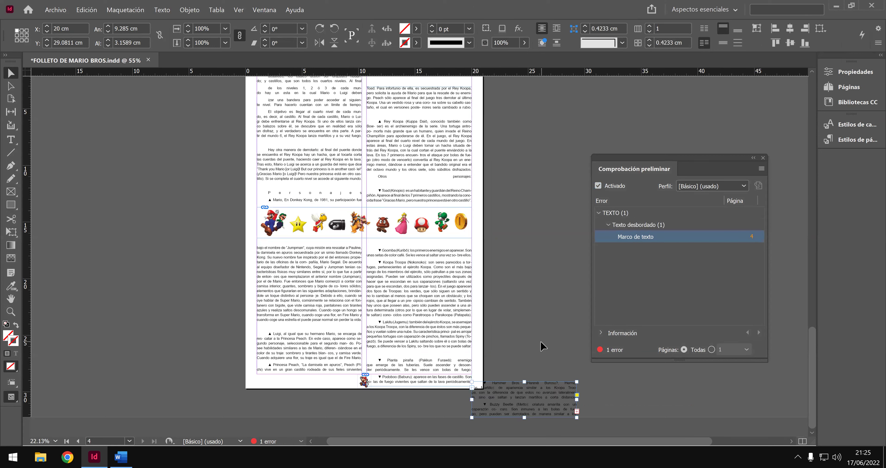
click(578, 413)
click(578, 413)
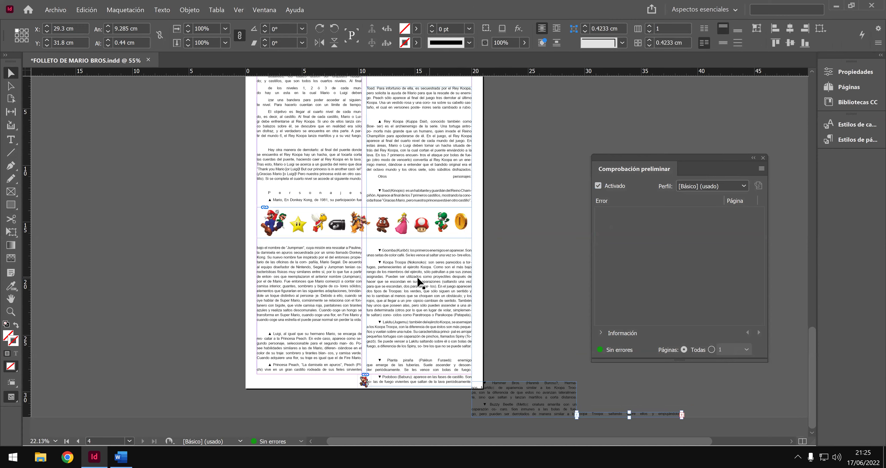
On page 2, rejoin the split paragraph "Mario, un humano residente en el Reino Champiñón, escucha las llamadas", removing the stray hyphen and paragraph breaks.
scroll(406, 278, up, 3)
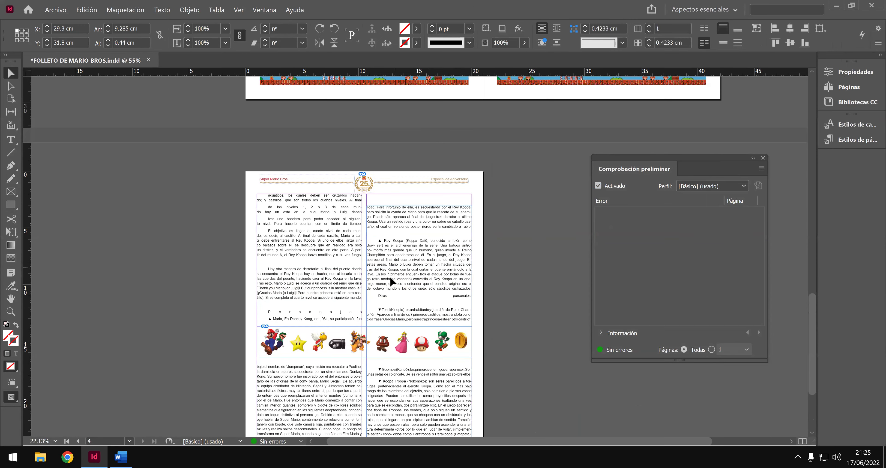
scroll(392, 280, up, 6)
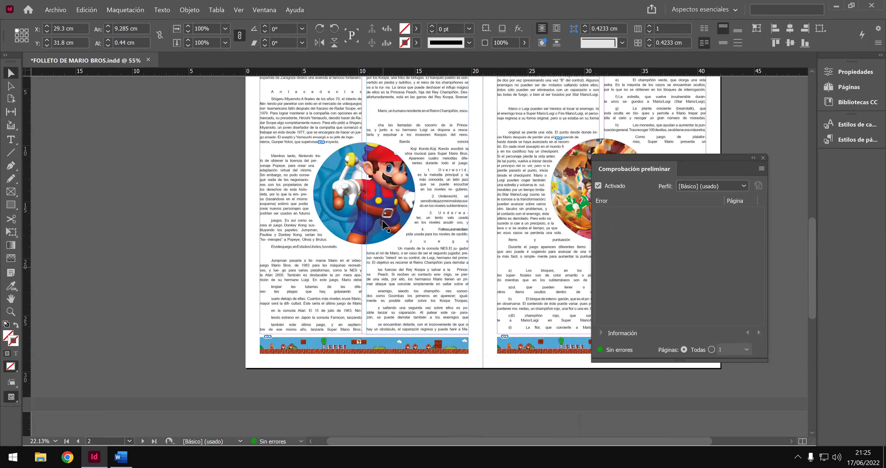
scroll(128, 88, up, 4)
click(16, 137)
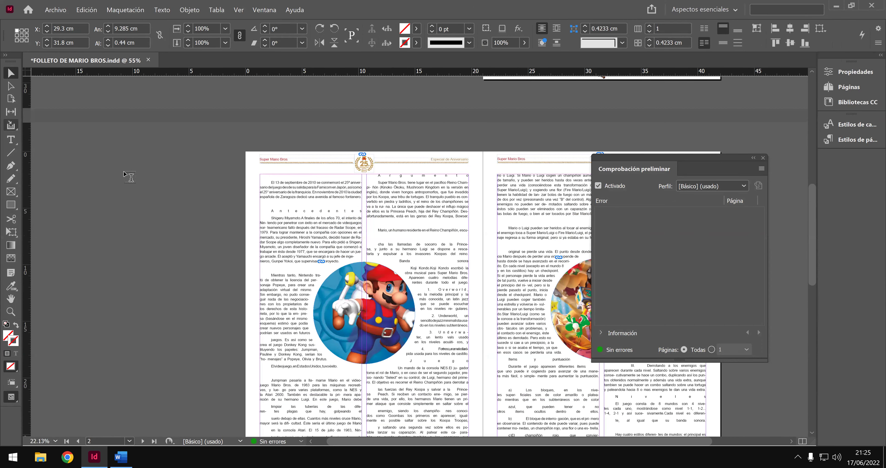
click(265, 209)
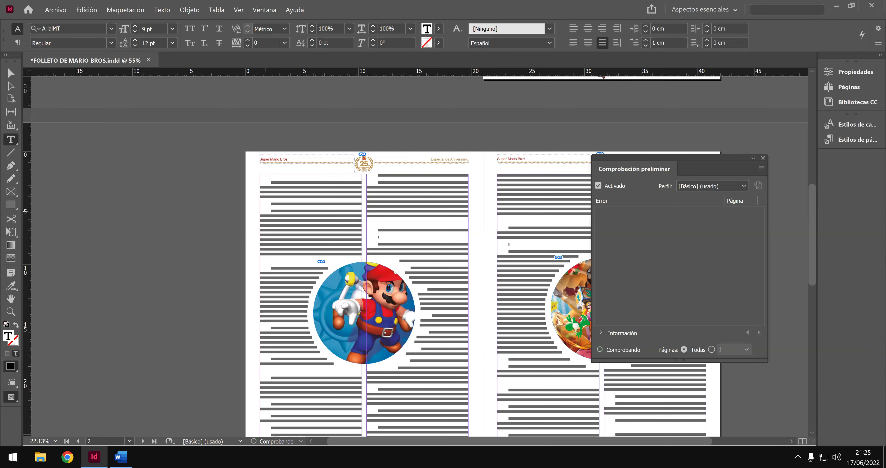
key(ctrl+equal)
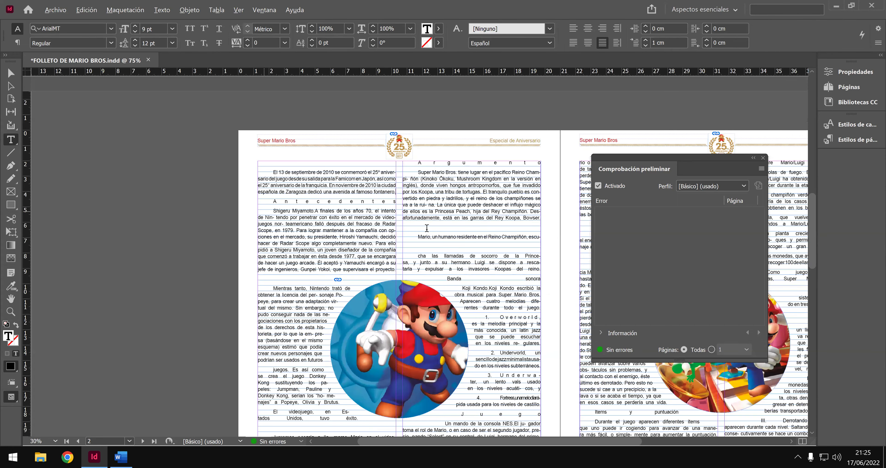
scroll(426, 227, up, 1)
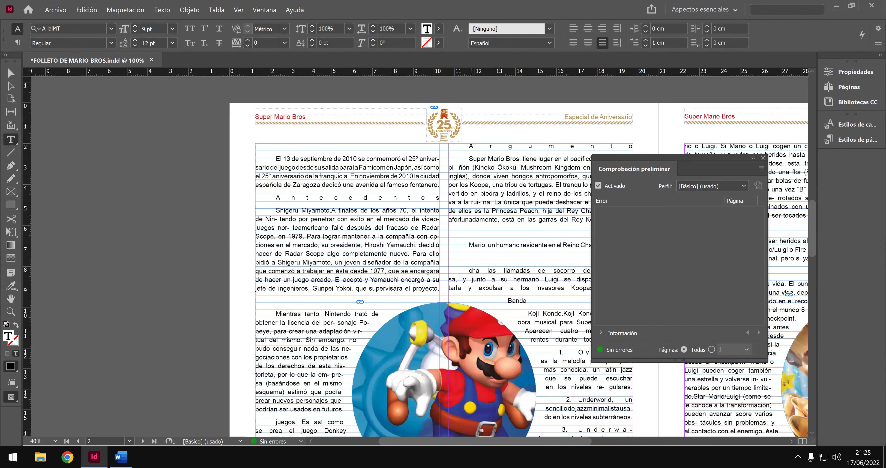
scroll(426, 268, right, 2)
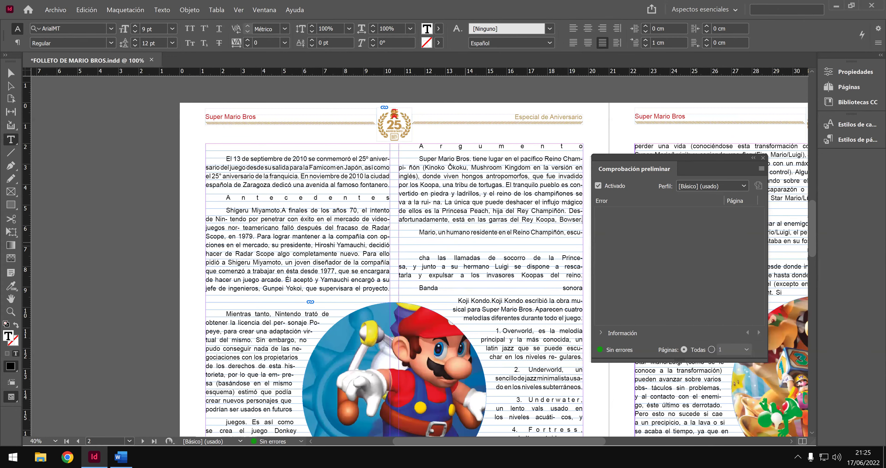
key(Delete)
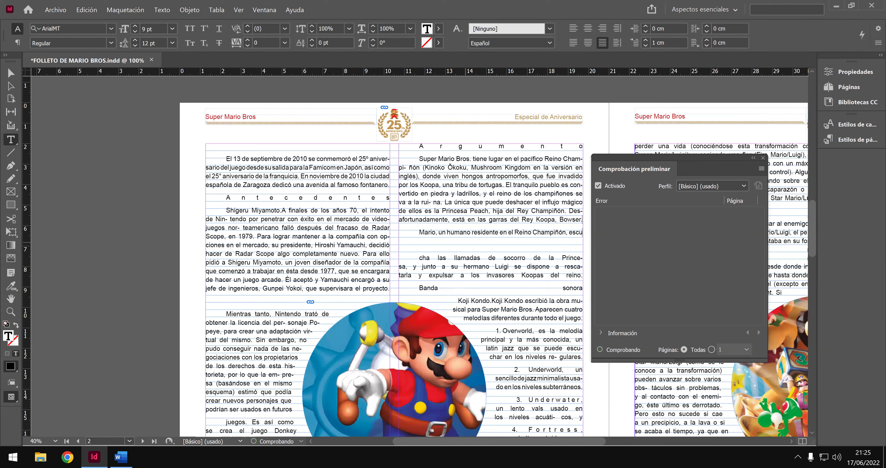
key(Delete)
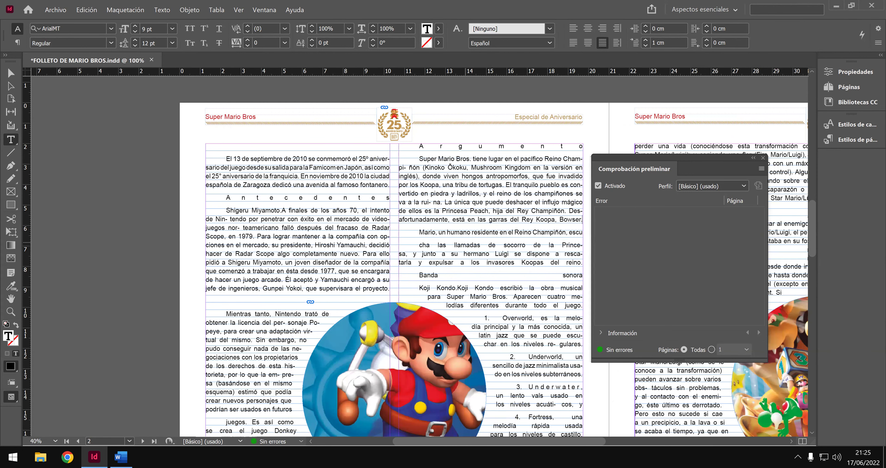
key(Delete)
key(Delete)
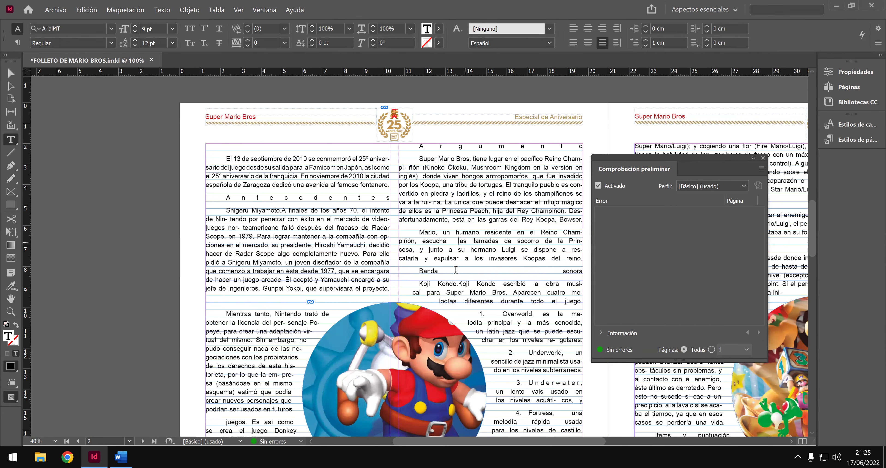
Delete the empty line above "Mientras tanto, Nintendo trató" on page 2 and close the preflight check.
scroll(275, 239, down, 2)
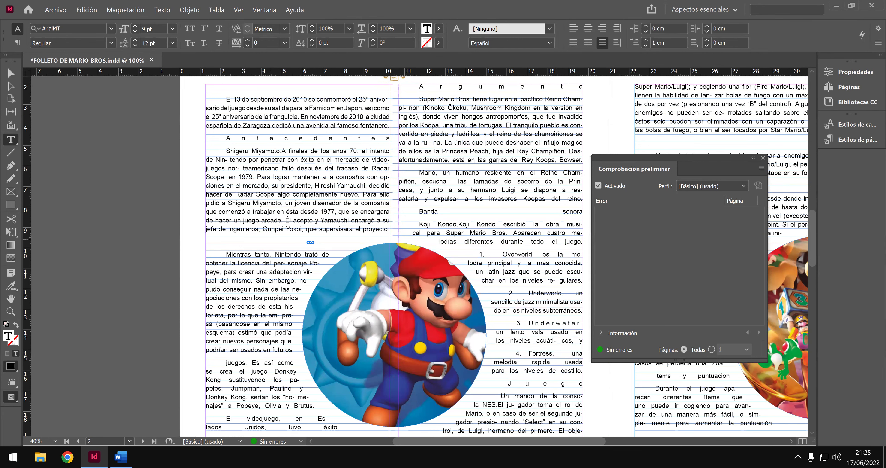
key(BackSpace)
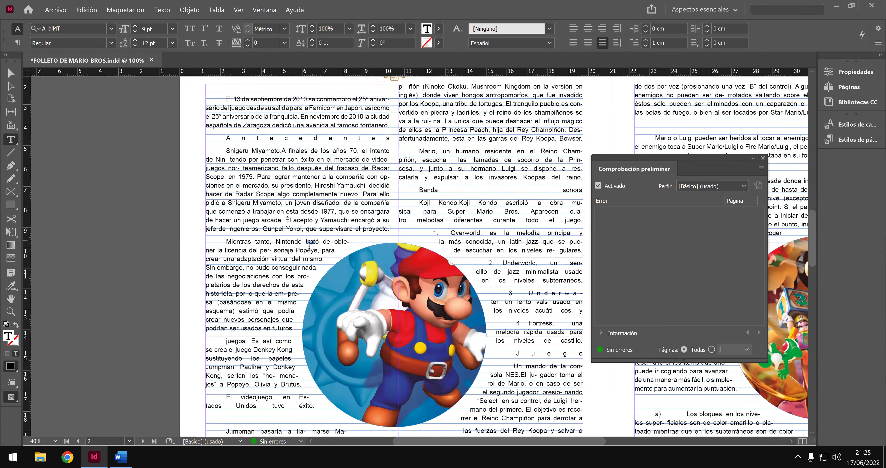
scroll(310, 245, down, 1)
scroll(318, 251, down, 7)
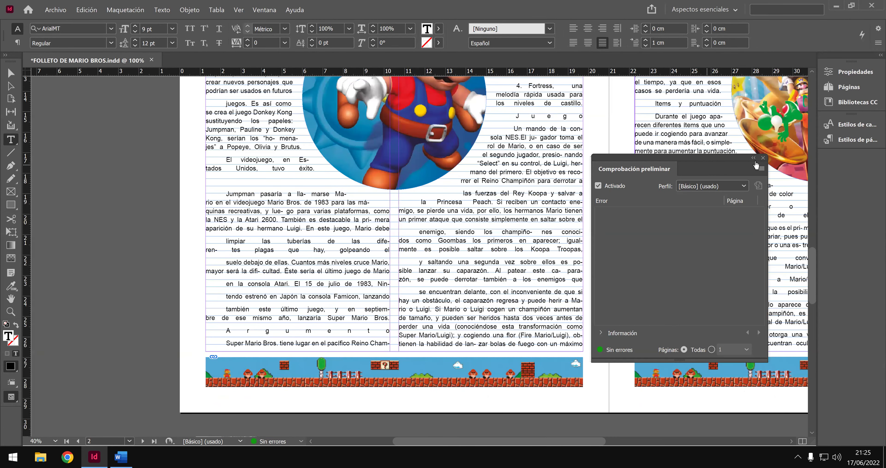
key(ctrl+alt+shift+f)
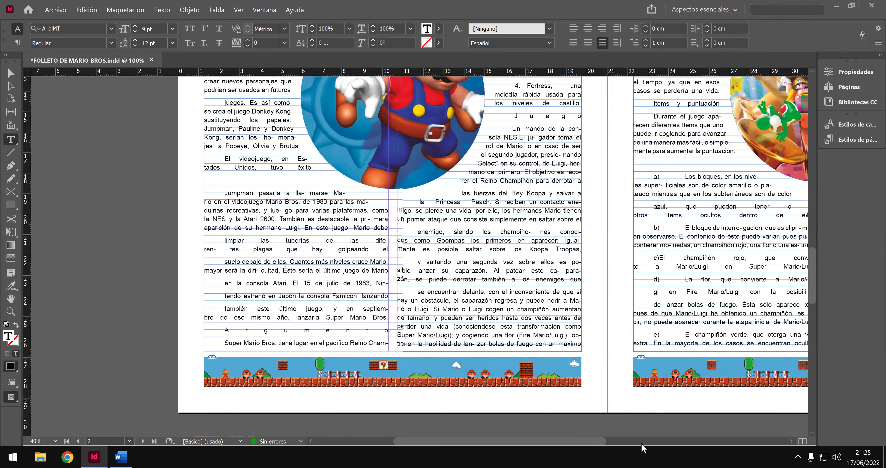
On page 3, delete the empty lines above "Hay cuatro estilos" and above item "a) Los bloques".
scroll(687, 442, right, 5)
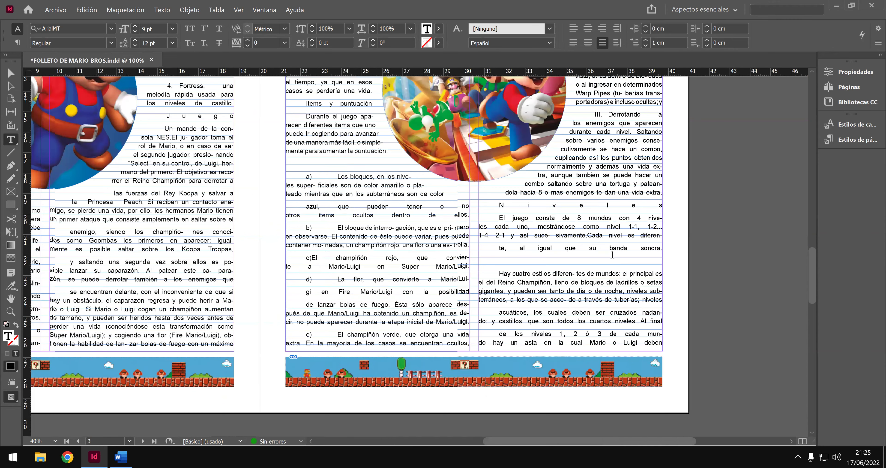
scroll(612, 254, right, 1)
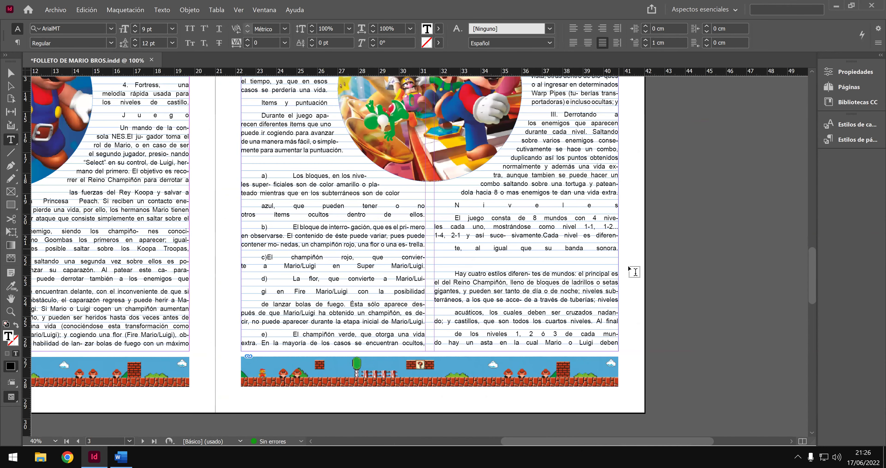
key(Delete)
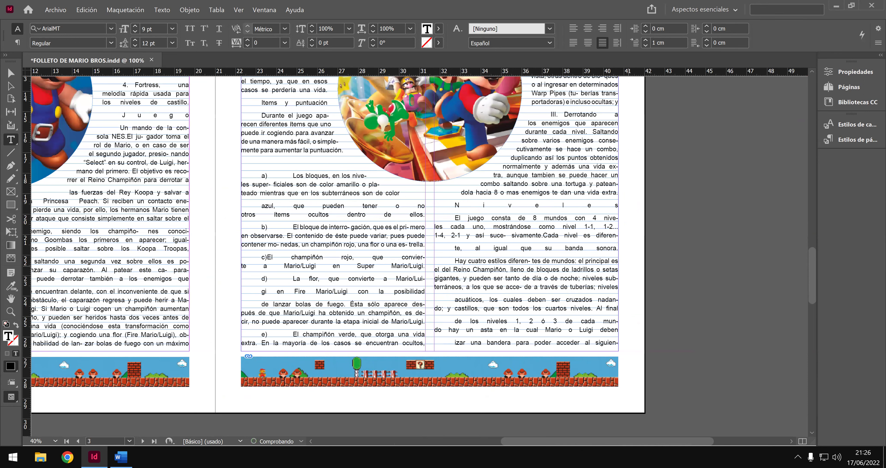
scroll(365, 222, up, 2)
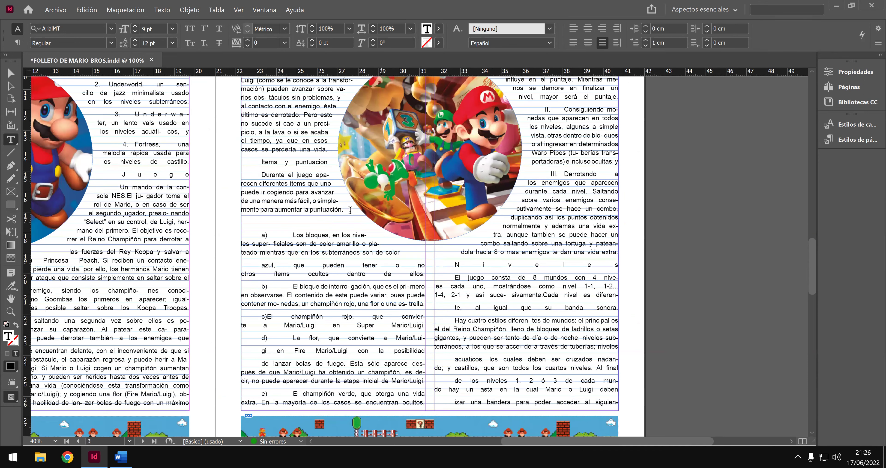
key(Delete)
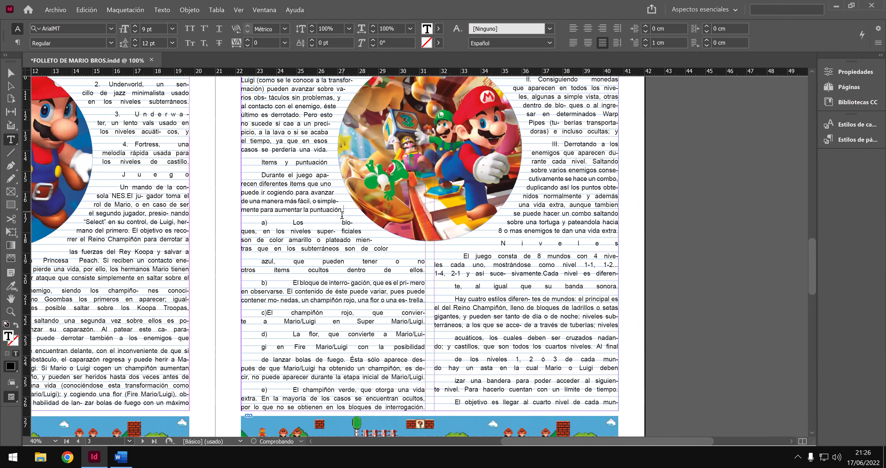
Rejoin the broken sentence "Como juego de plataformas, Super Mario presenta un sistema de puntuación, basado en tres medios" on page 3.
scroll(480, 176, up, 3)
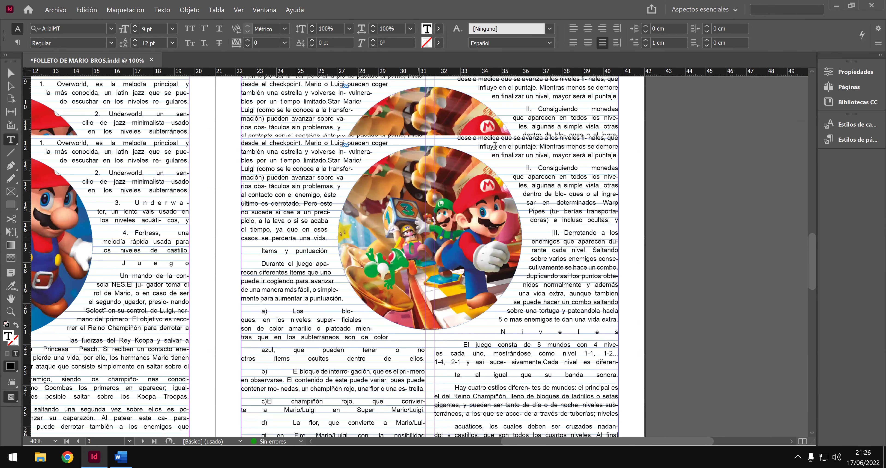
scroll(495, 145, up, 2)
key(Delete)
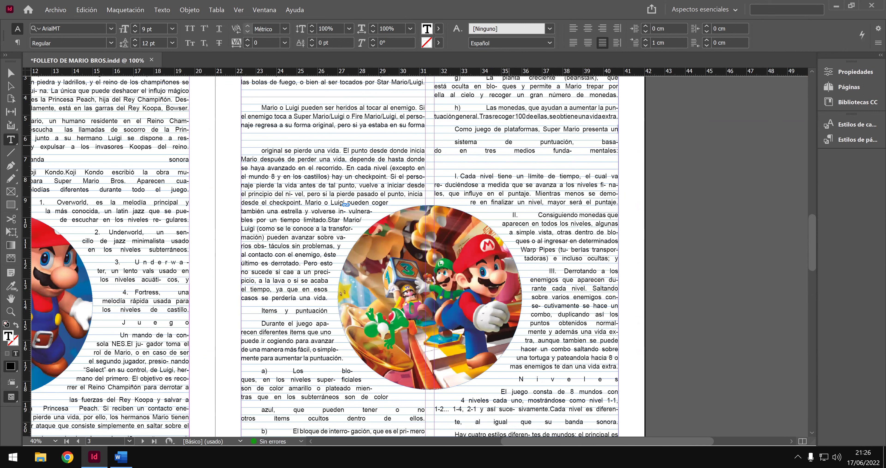
key(Delete)
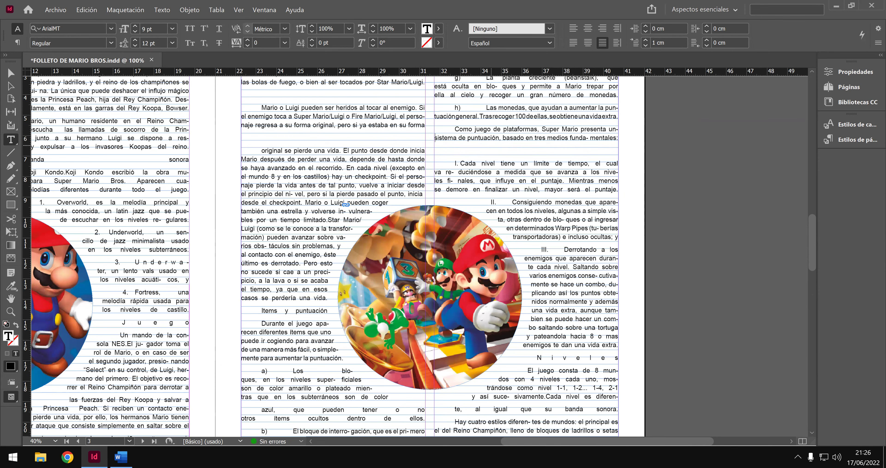
click(613, 129)
scroll(504, 179, up, 1)
scroll(496, 208, up, 3)
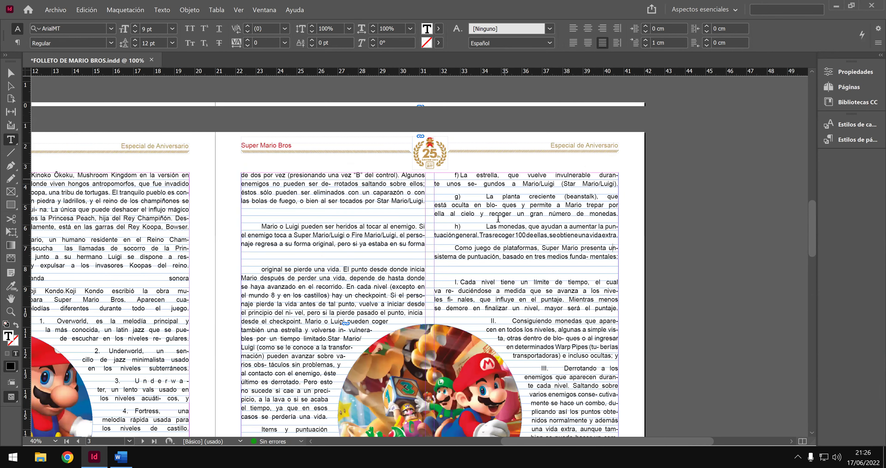
On page 4, delete the empty lines above the Rey Koopa and Luigi character descriptions.
scroll(498, 220, down, 18)
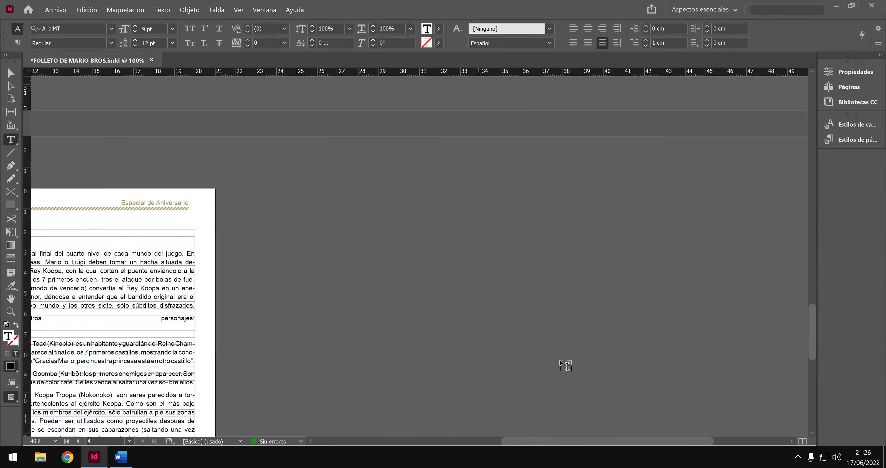
scroll(566, 365, down, 10)
drag(560, 445, 469, 447)
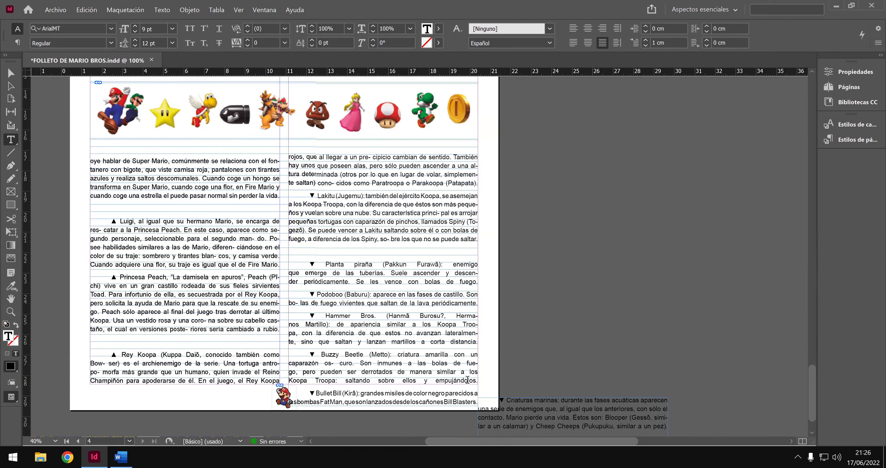
scroll(483, 346, left, 2)
scroll(485, 341, down, 3)
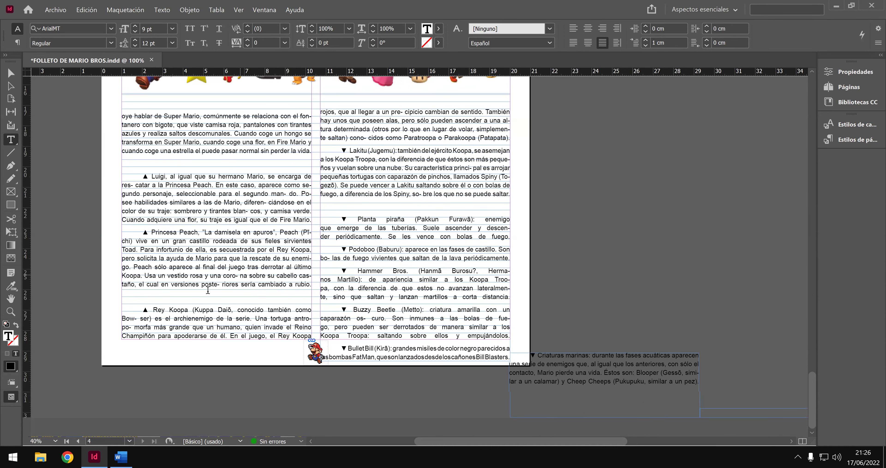
click(177, 291)
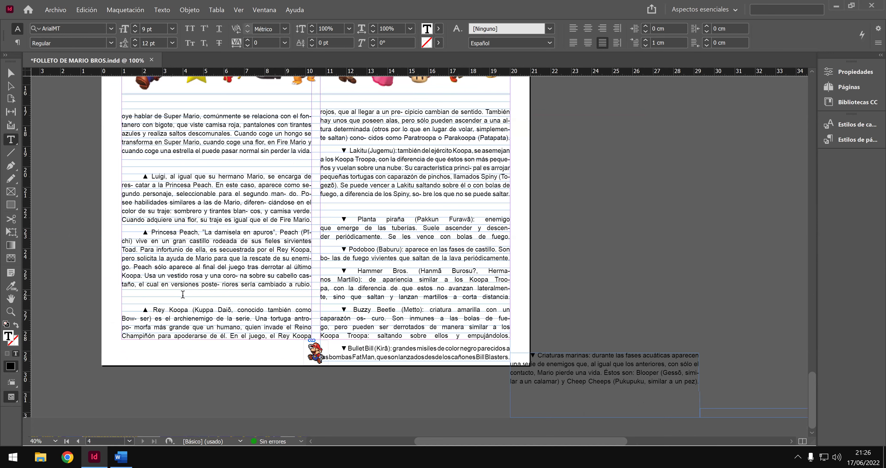
key(BackSpace)
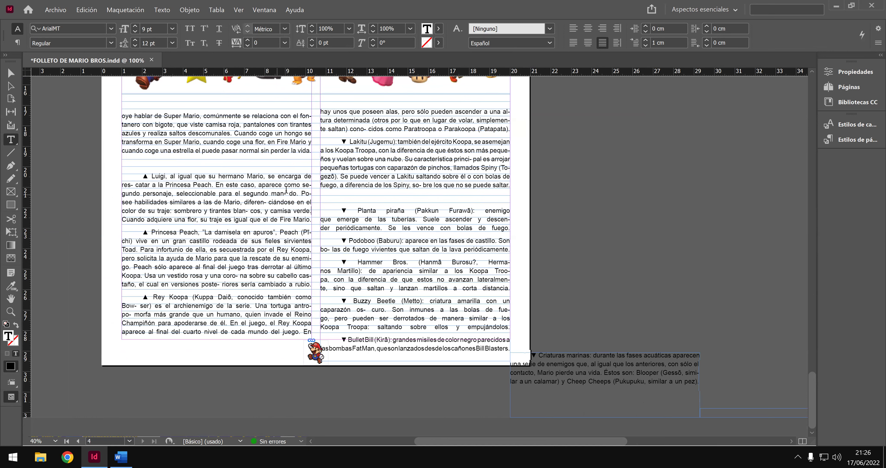
click(312, 154)
key(Delete)
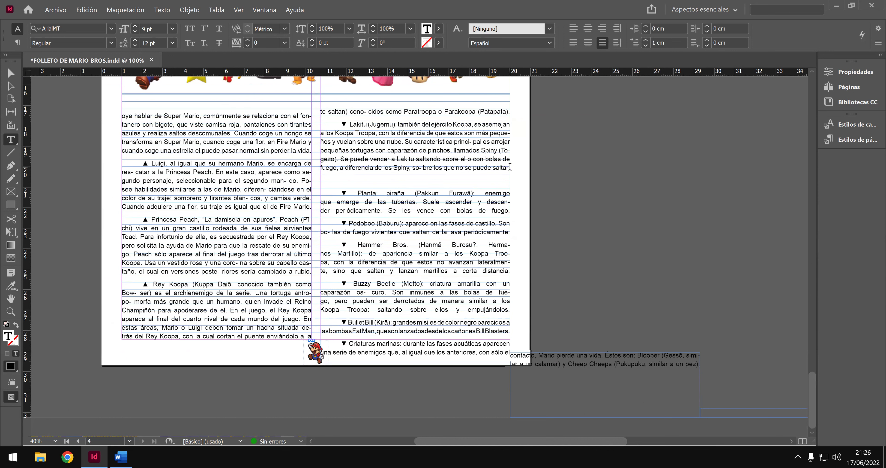
Delete the empty line above the Planta piraña description on page 4.
click(515, 173)
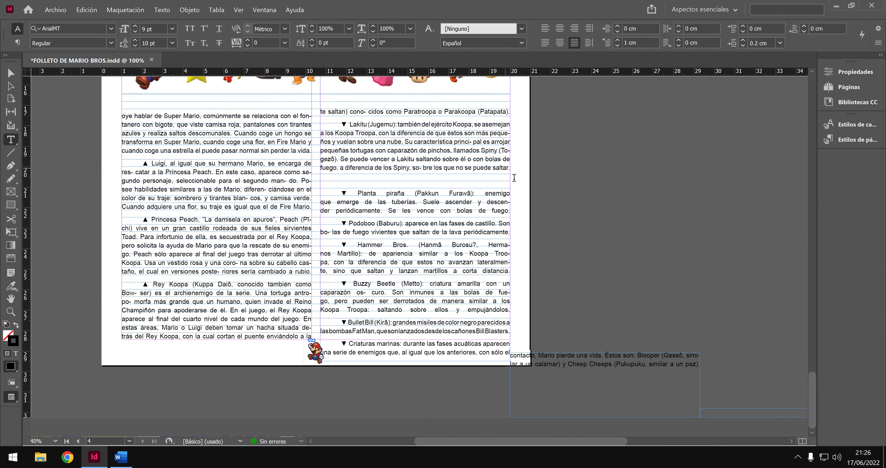
click(510, 168)
key(Delete)
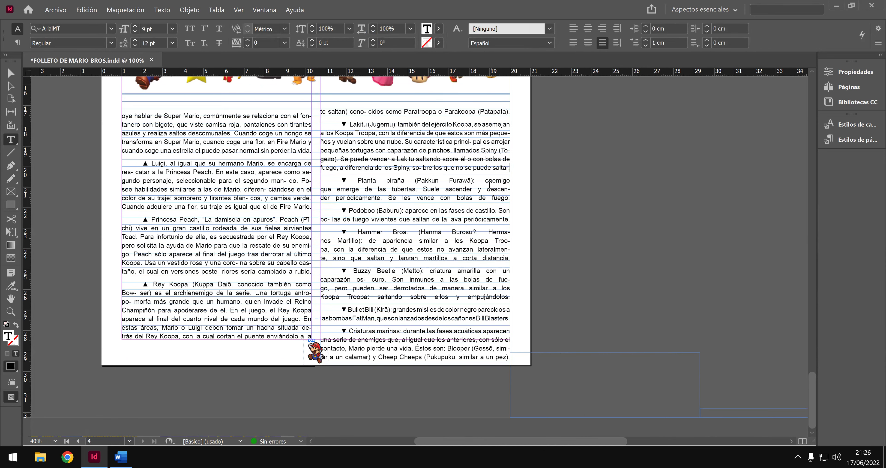
On page 4, delete the empty lines above the Toad description and above the "Personajes" heading.
scroll(479, 186, up, 1)
scroll(478, 186, up, 2)
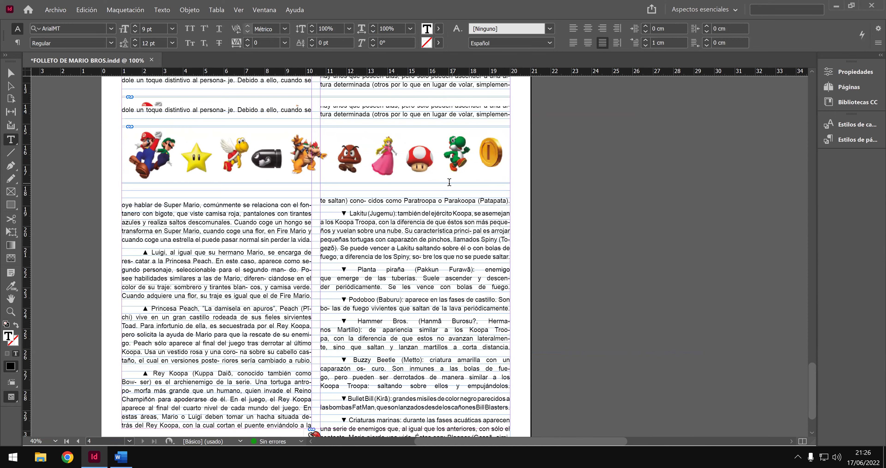
scroll(437, 183, up, 6)
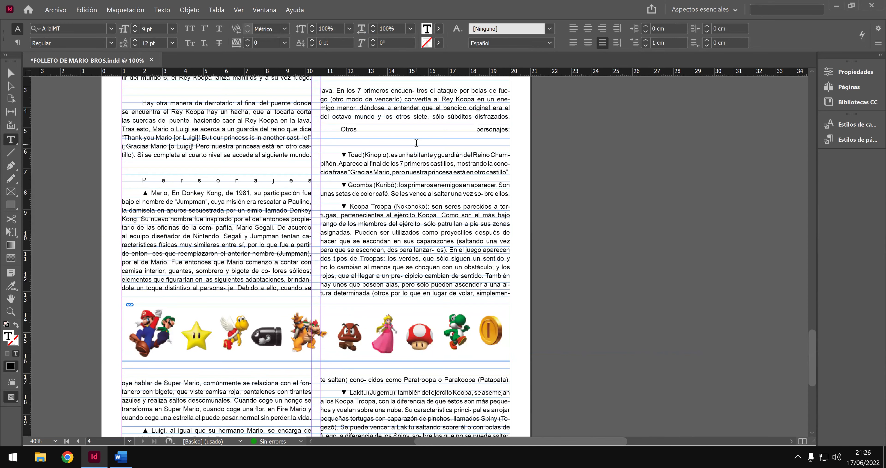
key(BackSpace)
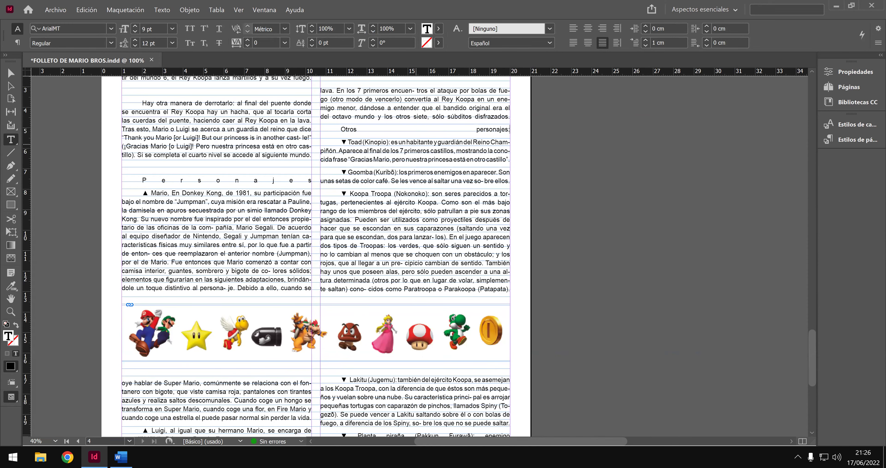
click(265, 169)
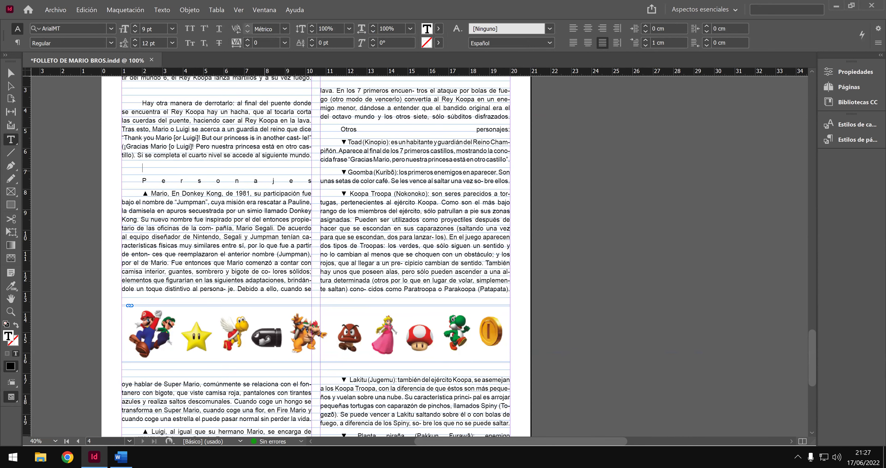
key(BackSpace)
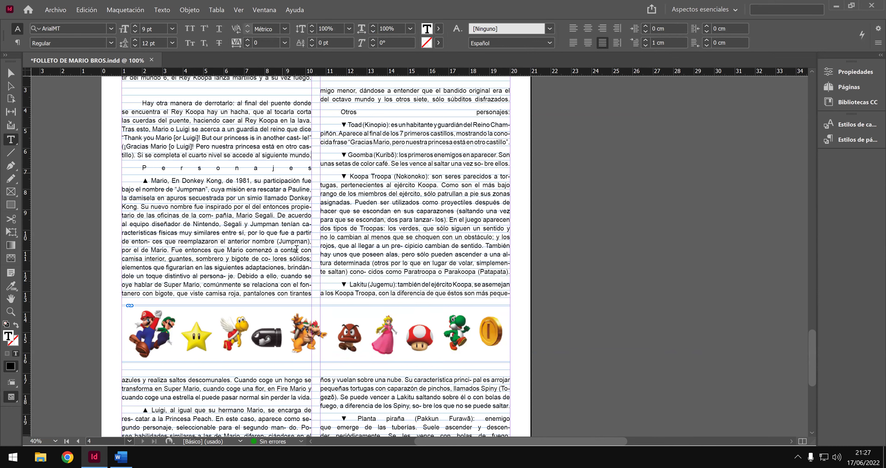
Delete the leftover empty text frame on the pasteboard beside the lower edge of page 4.
scroll(304, 248, down, 8)
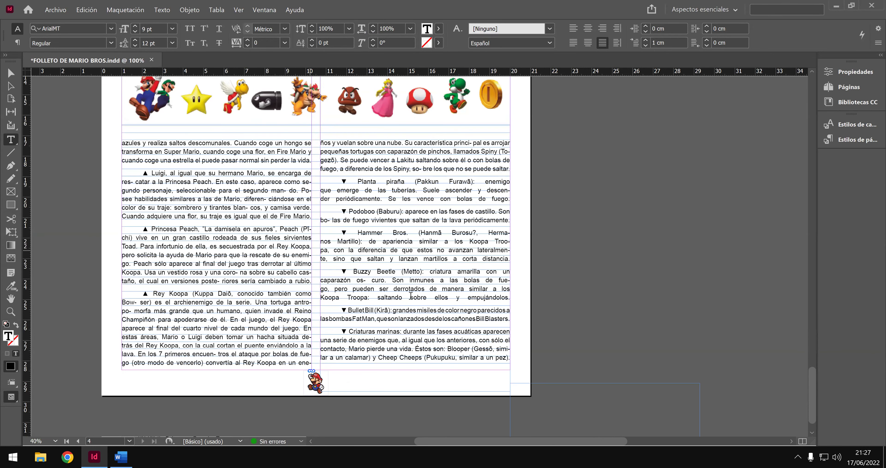
scroll(511, 334, down, 1)
click(12, 73)
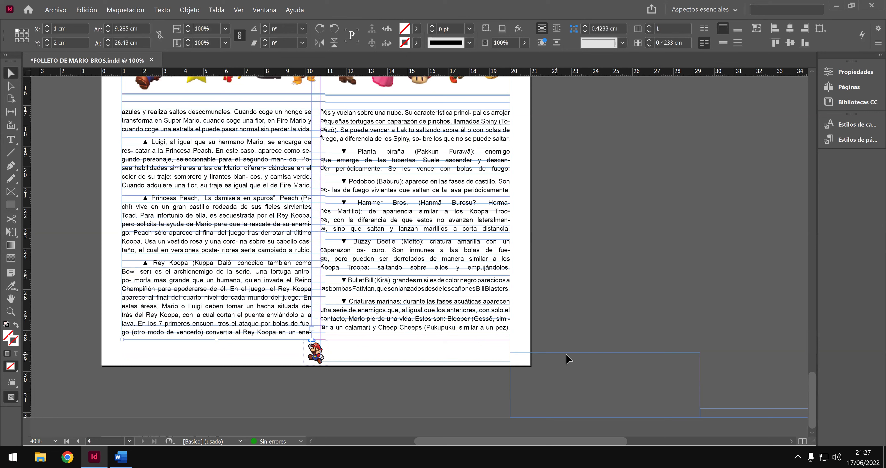
click(592, 353)
key(Delete)
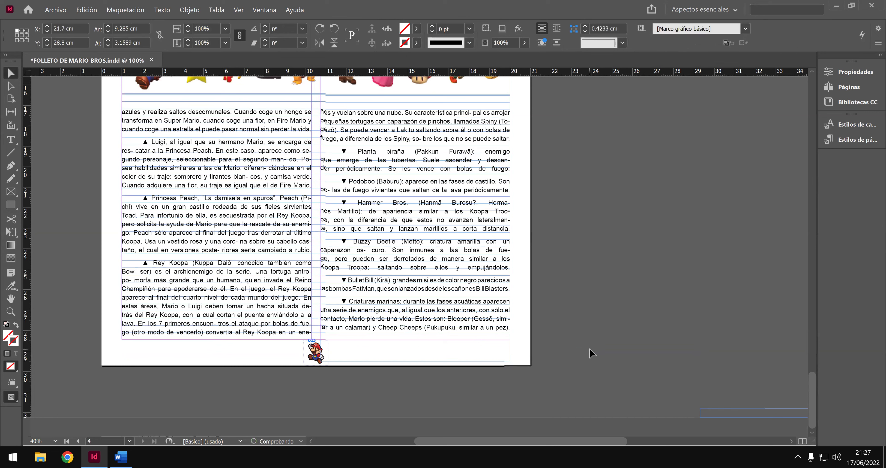
Shorten the second column's text frame on page 4 to about 25.37 cm high, aligning its lower edge with the margin.
click(485, 341)
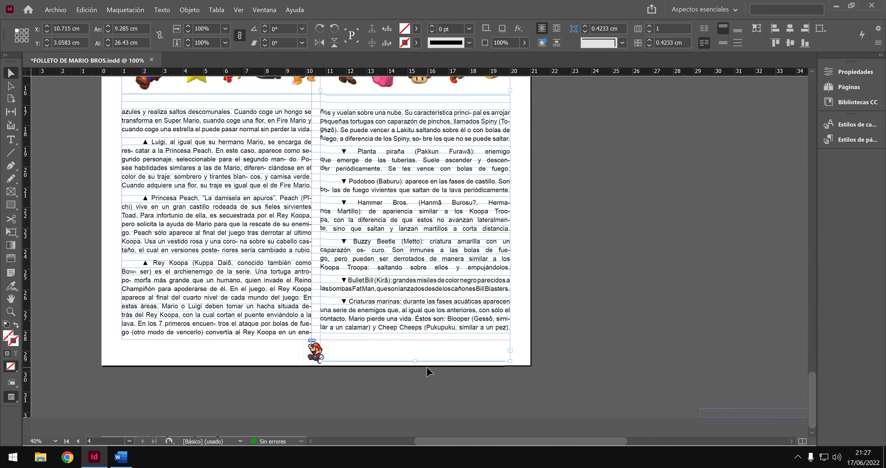
drag(414, 360, 416, 340)
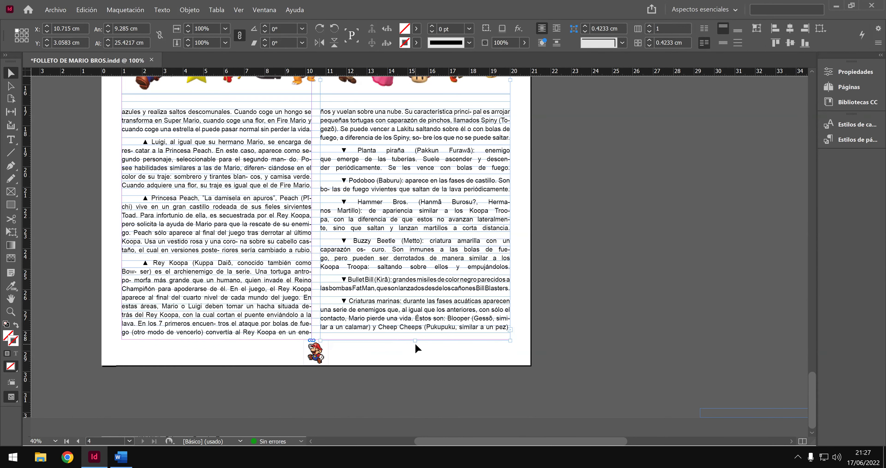
scroll(418, 345, up, 1)
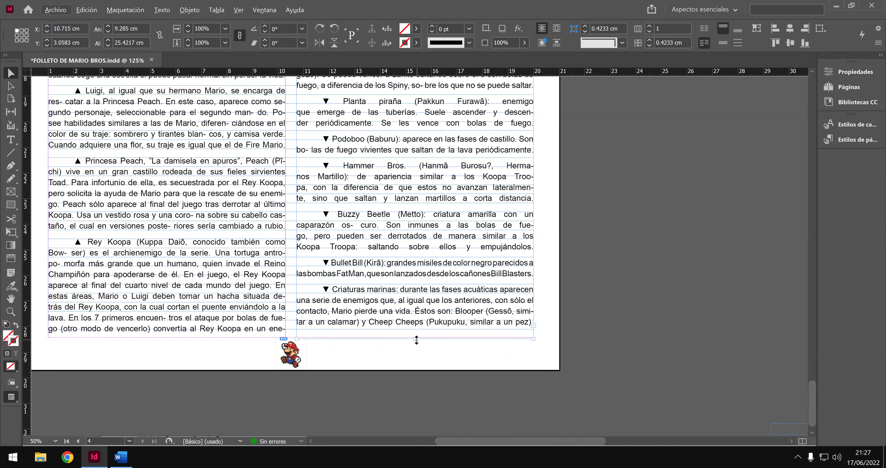
drag(417, 338, 417, 337)
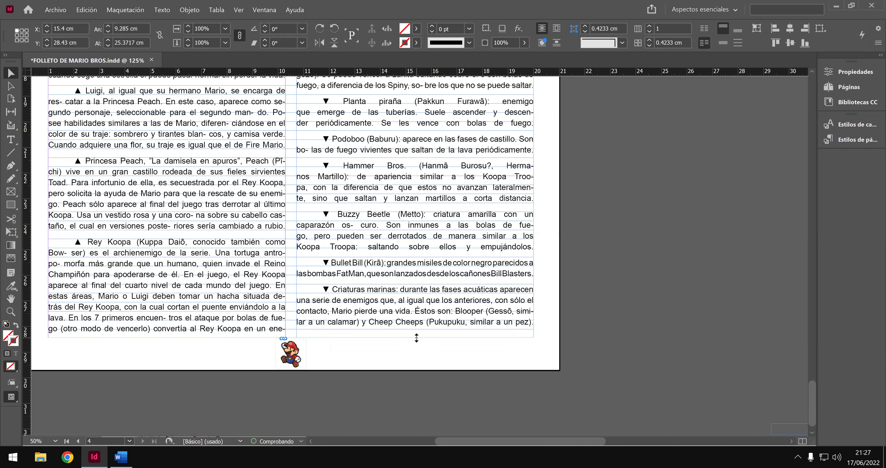
click(426, 349)
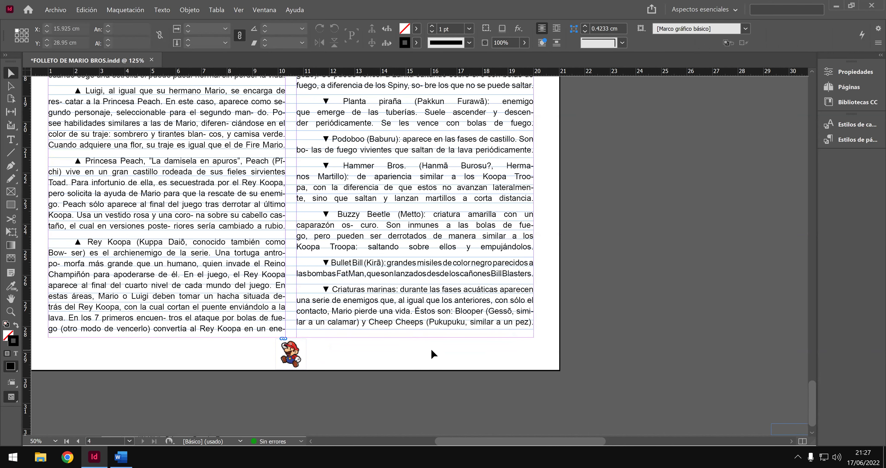
scroll(431, 344, down, 1)
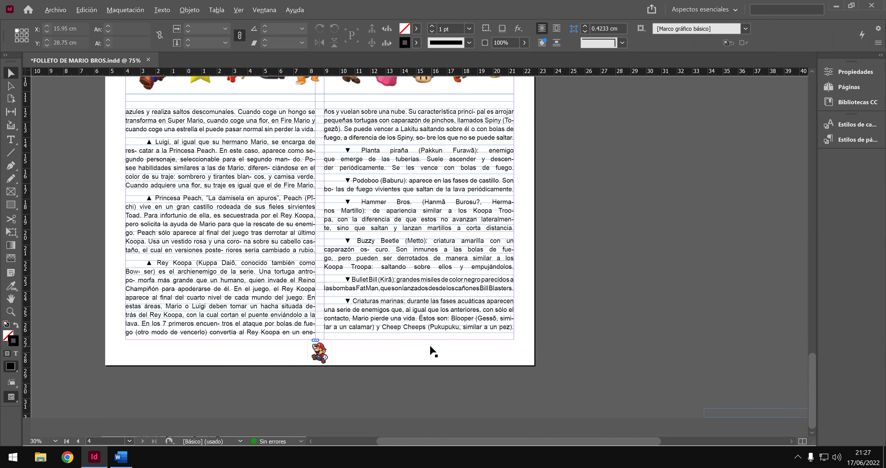
Review the text flow from page 4 back through pages 3 and 2 to page 1 for remaining gaps.
scroll(428, 348, down, 1)
scroll(428, 347, up, 10)
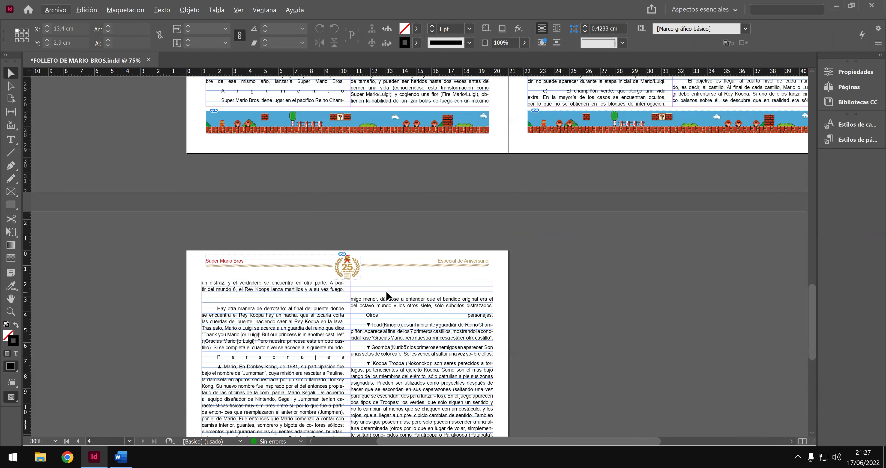
scroll(380, 306, down, 2)
scroll(380, 306, up, 5)
key(t)
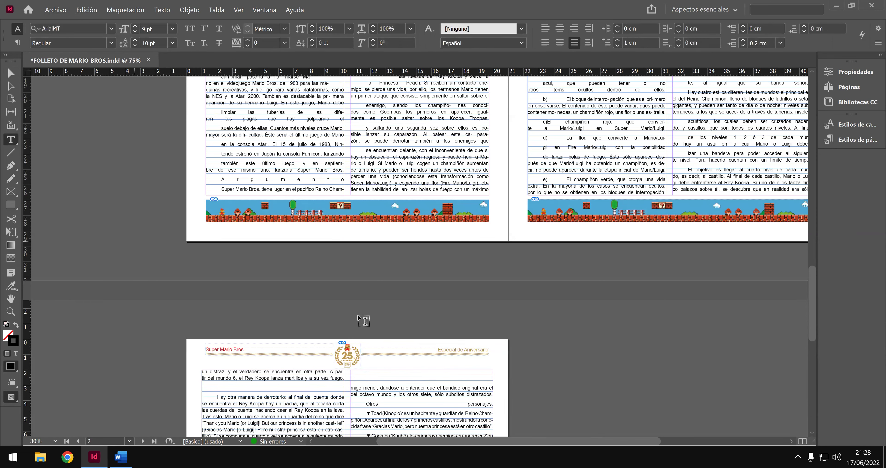
scroll(362, 319, down, 2)
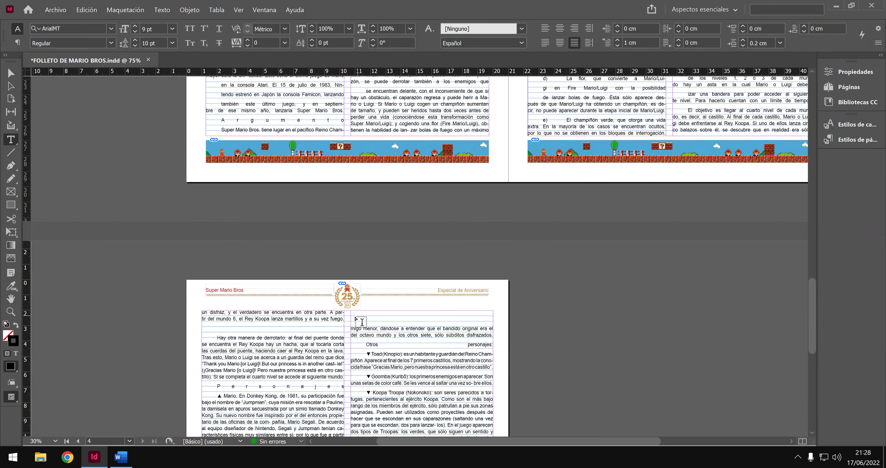
scroll(361, 322, up, 4)
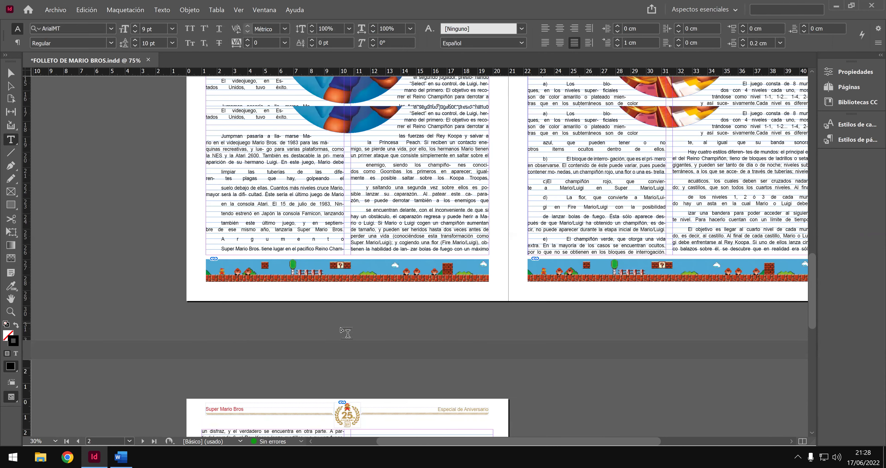
scroll(338, 332, up, 4)
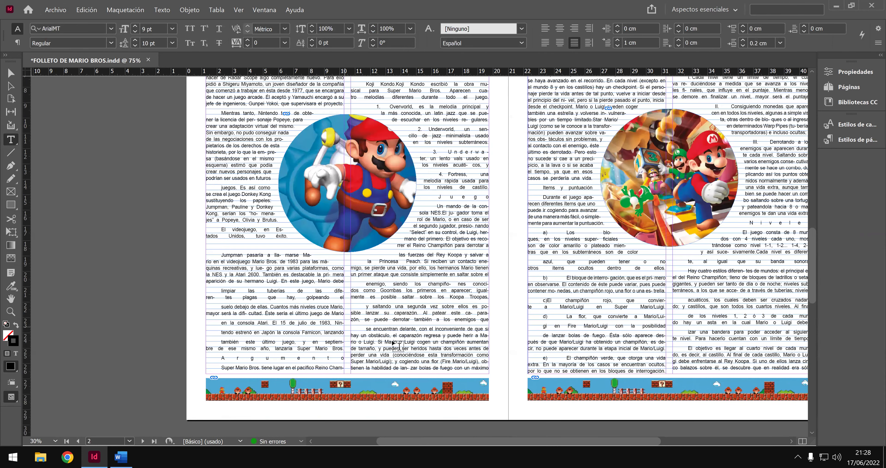
scroll(551, 268, up, 5)
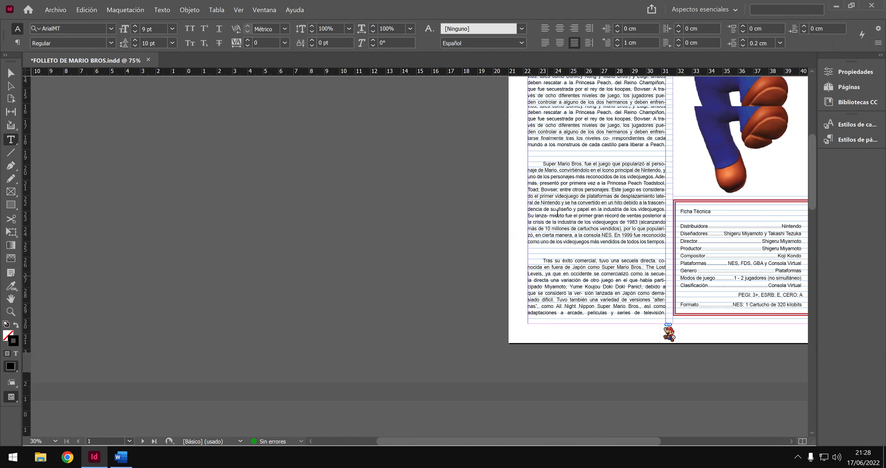
On page 1, delete the empty lines above the paragraphs "Super Mario Bros. fue el juego" and "Tras su éxito comercial".
scroll(558, 213, up, 2)
click(558, 213)
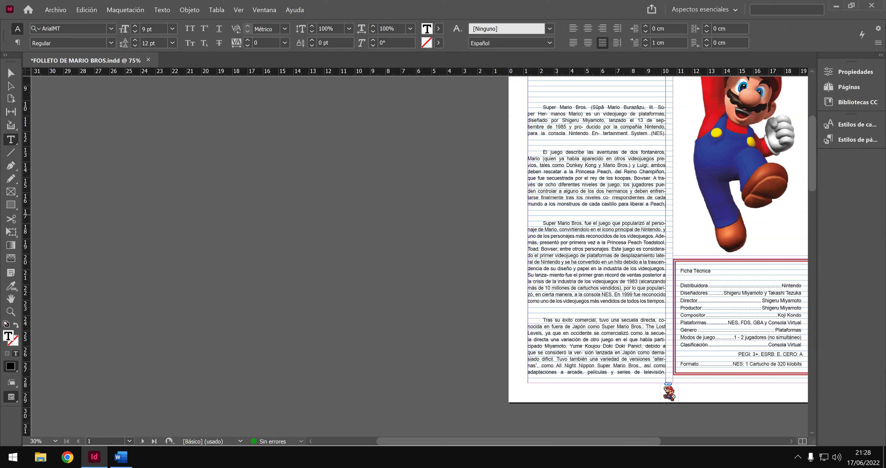
key(BackSpace)
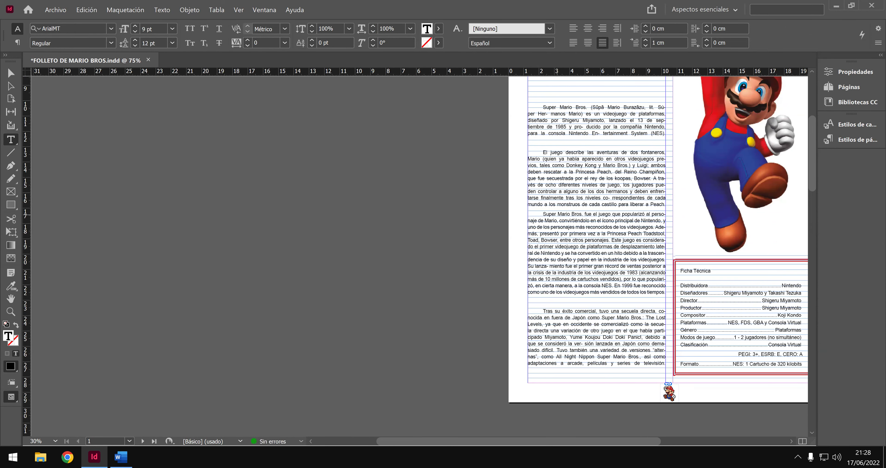
scroll(534, 139, up, 2)
click(543, 150)
scroll(556, 304, down, 2)
click(554, 302)
key(BackSpace)
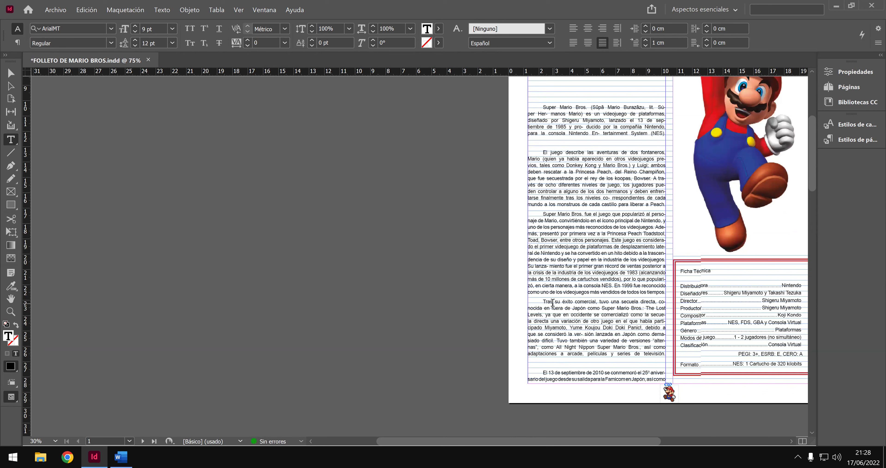
Move the paragraph "El 13 de septiembre de 2010" from page 1 to page 2 with an extra line break.
scroll(566, 335, down, 1)
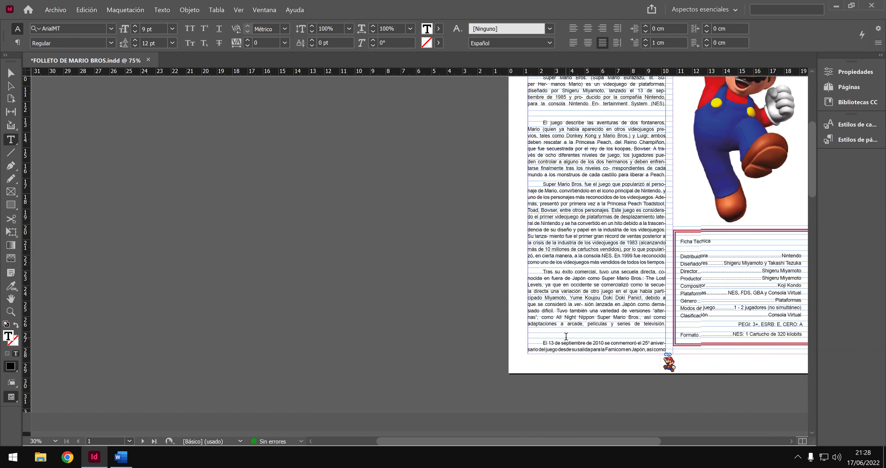
key(Return)
scroll(524, 342, down, 2)
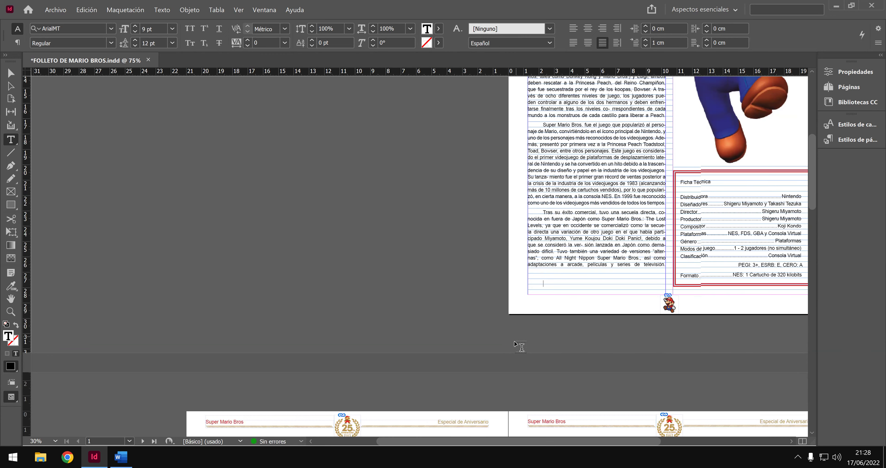
key(Down)
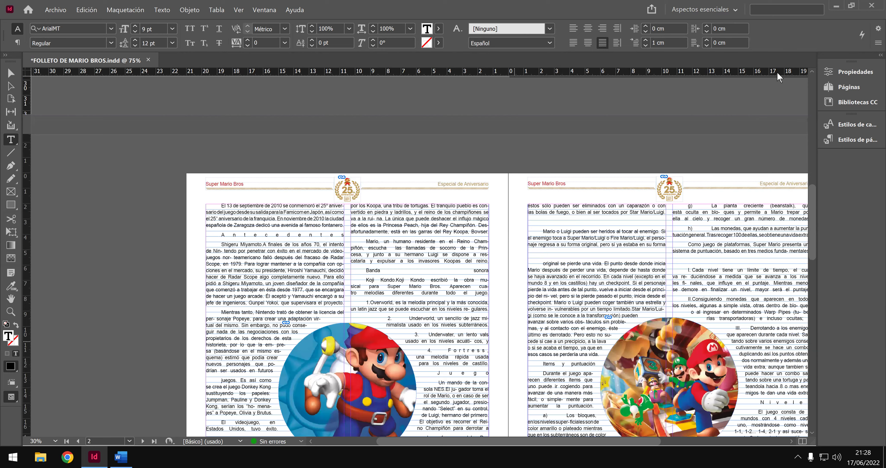
scroll(665, 171, down, 5)
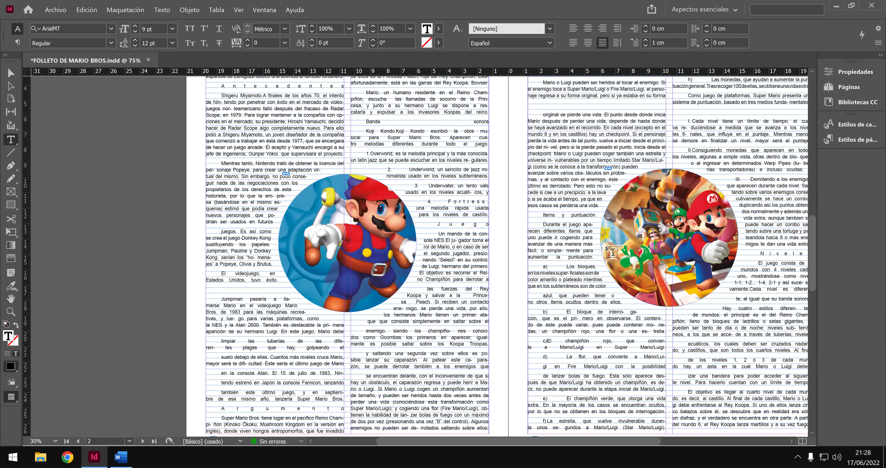
Place the InDesign window beside the Word reference document and compare where the text of pages 1 and 2 starts and ends.
key(super+Right)
click(412, 277)
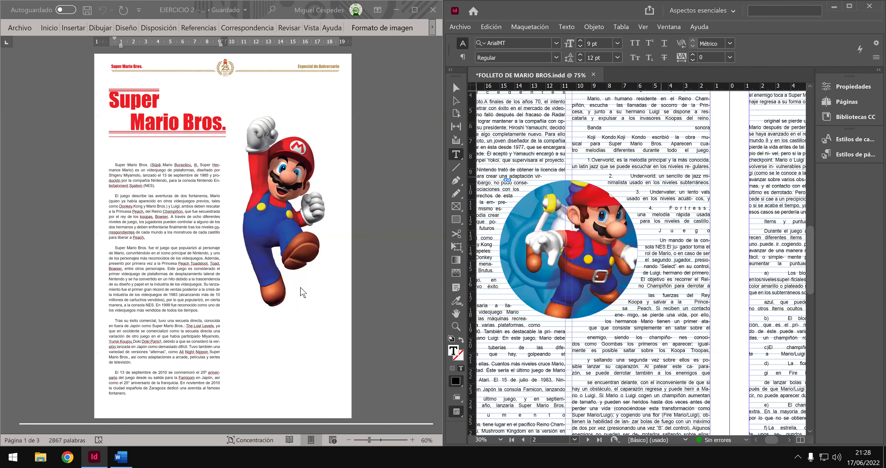
key(ctrl+minus)
scroll(612, 201, down, 5)
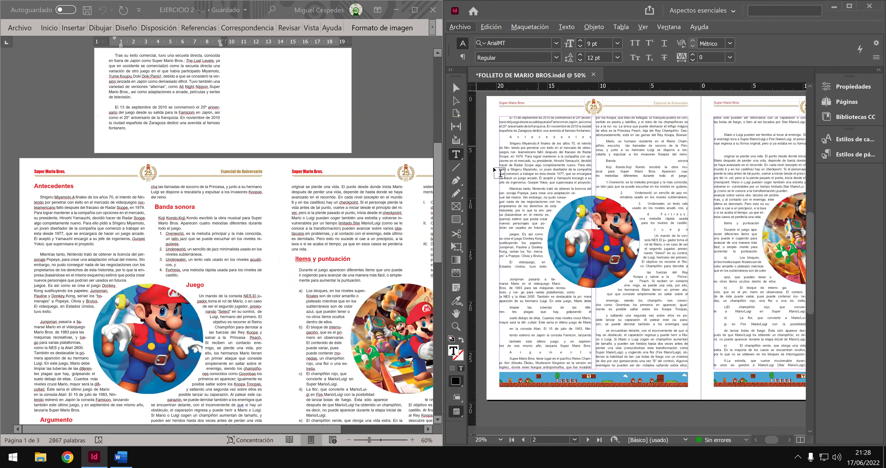
scroll(591, 208, up, 1)
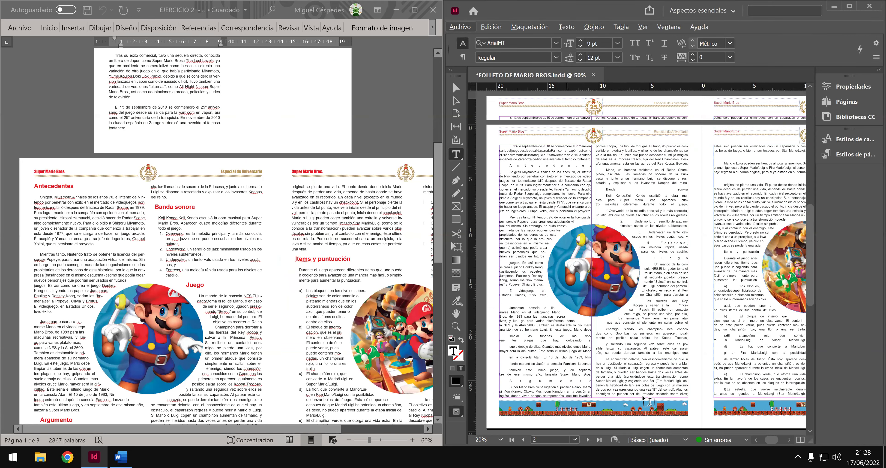
scroll(647, 412, up, 6)
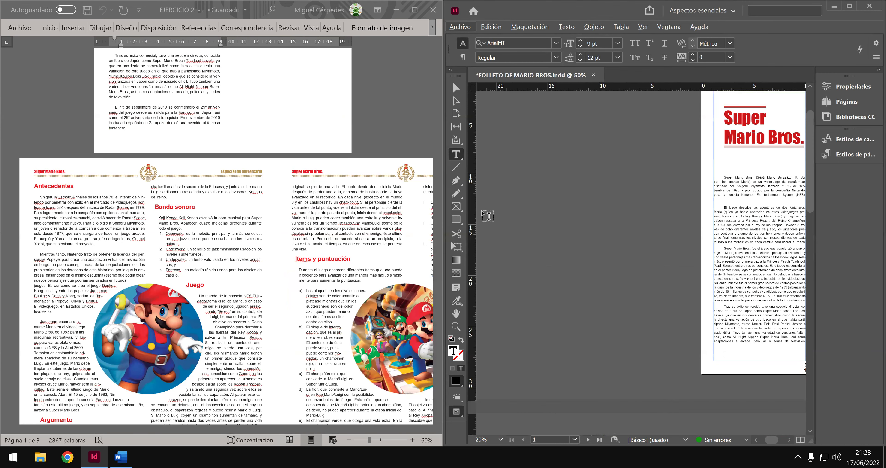
text(H)
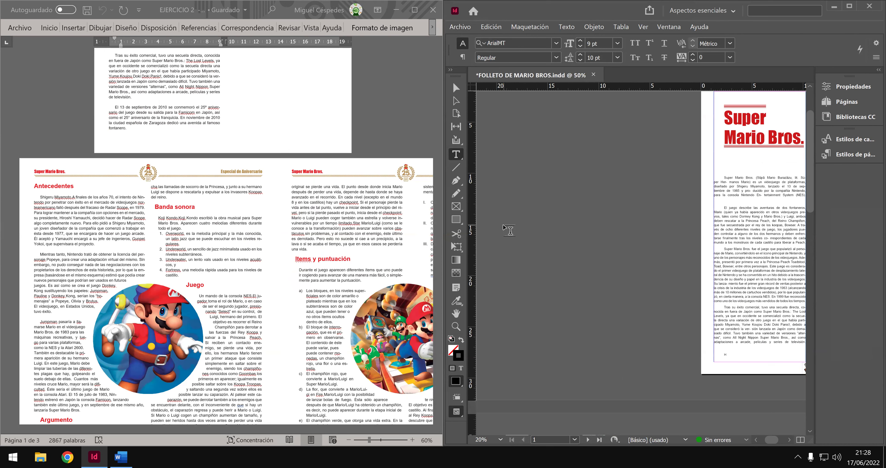
key(h)
drag(707, 228, 496, 243)
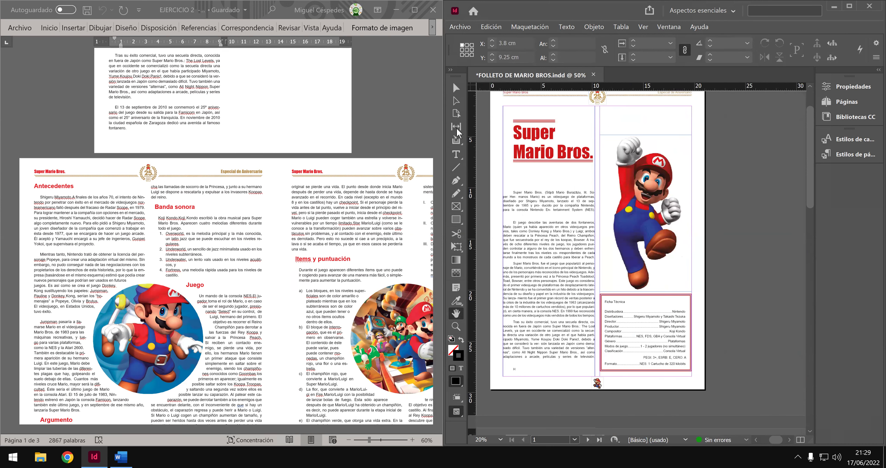
Delete the stray "H" and the empty lines above the paragraph "El 13 de septiembre de 2010" on page 1.
click(457, 154)
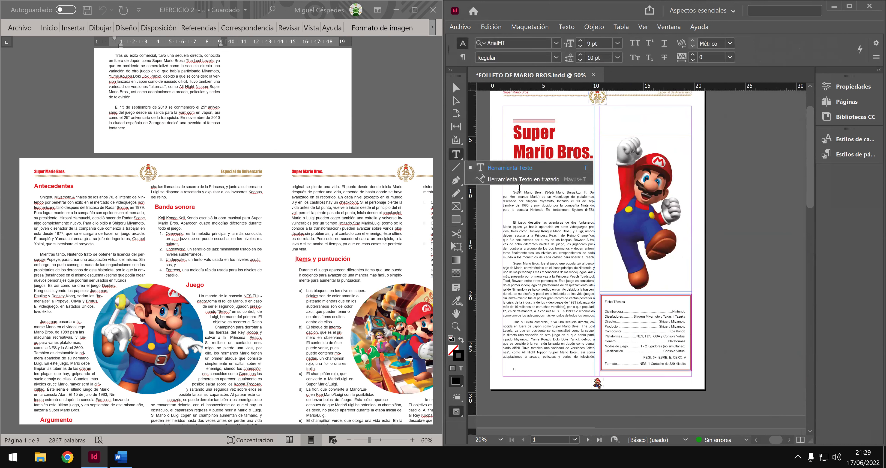
click(516, 177)
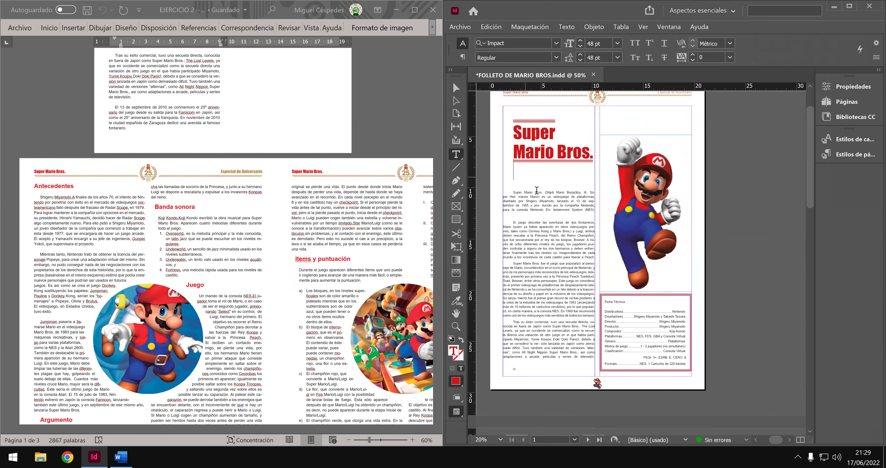
scroll(538, 192, up, 2)
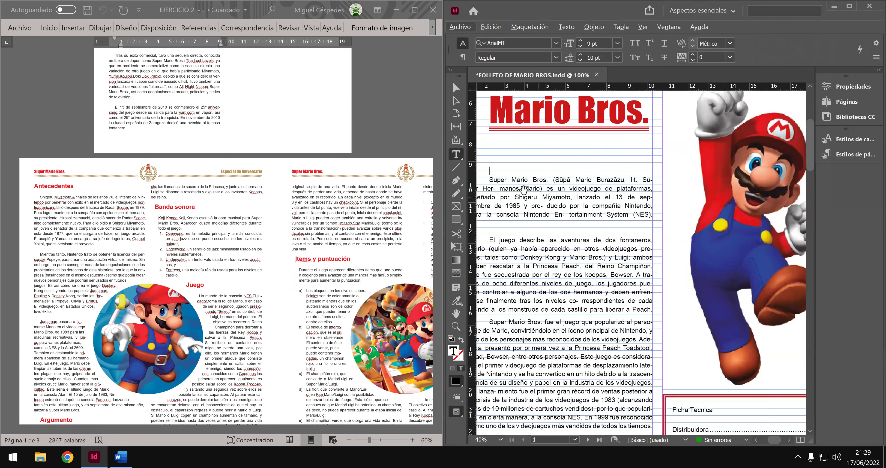
scroll(530, 200, down, 2)
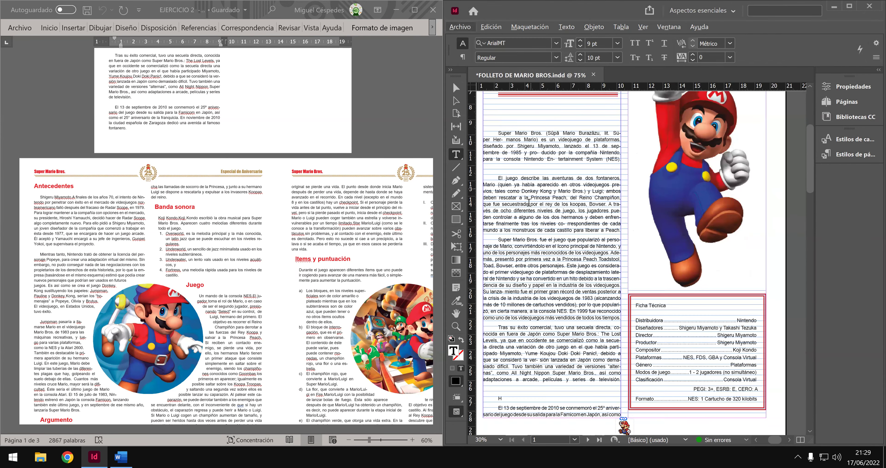
key(alt+Down)
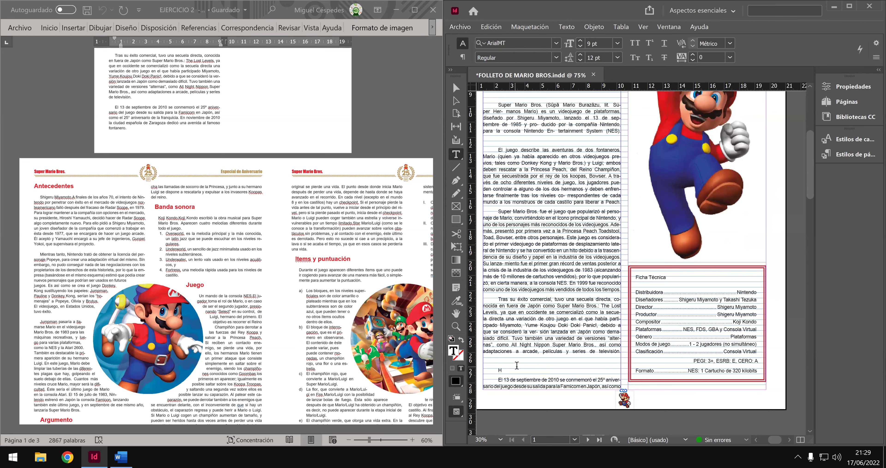
key(BackSpace)
key(BackSpace)
key(BackSpace)
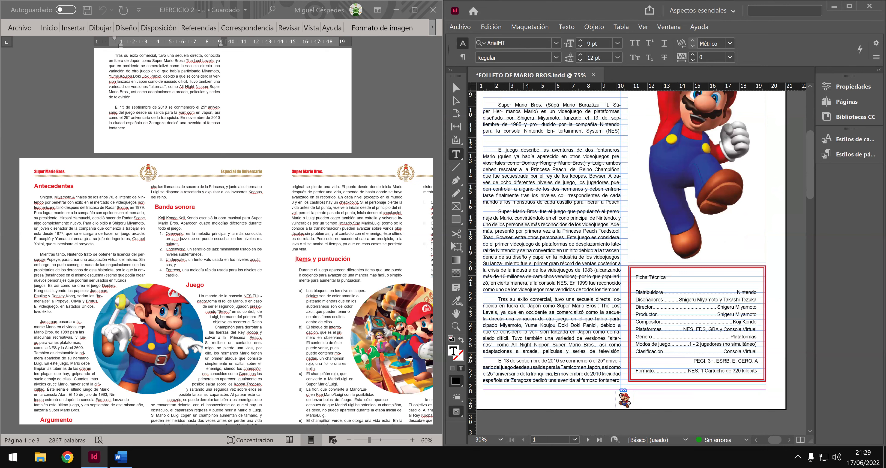
Delete the empty line above the opening body paragraph on the first page.
scroll(516, 178, up, 2)
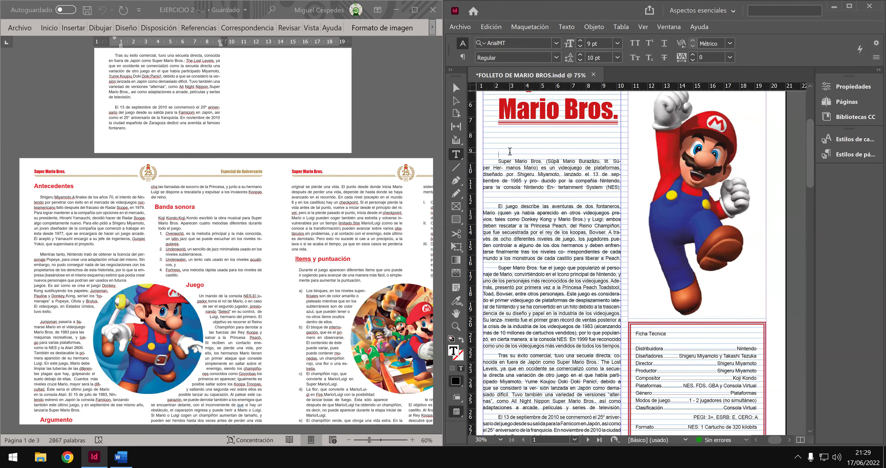
key(BackSpace)
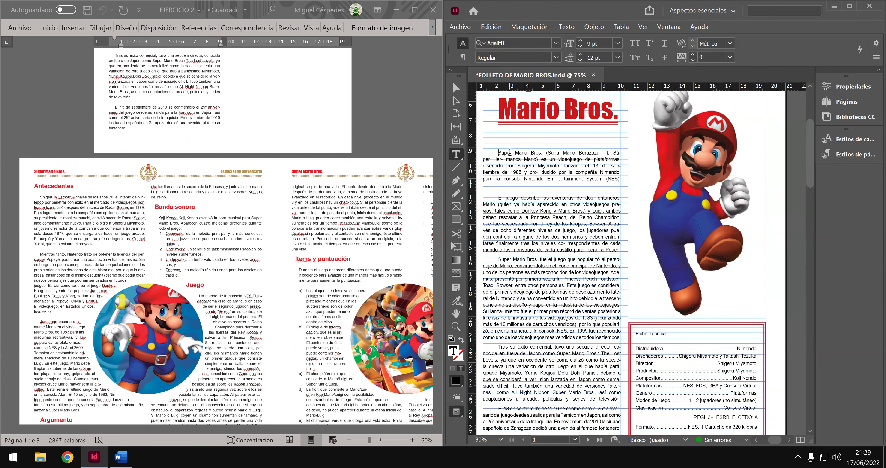
scroll(510, 152, down, 2)
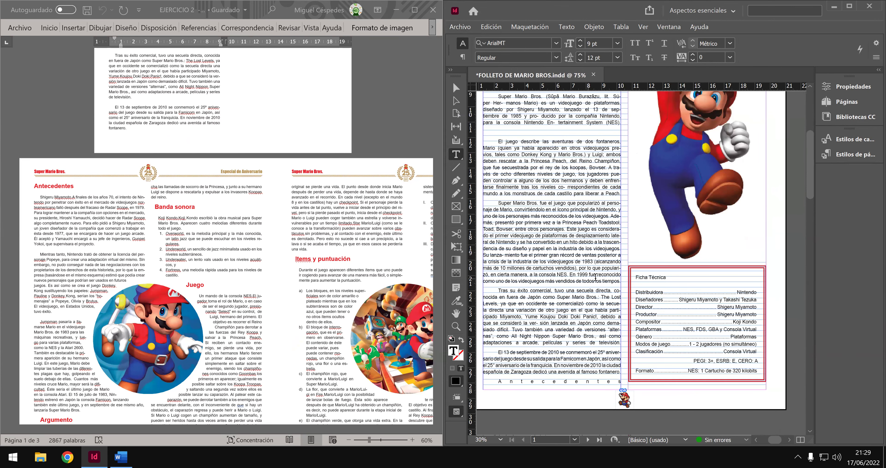
scroll(588, 270, down, 1)
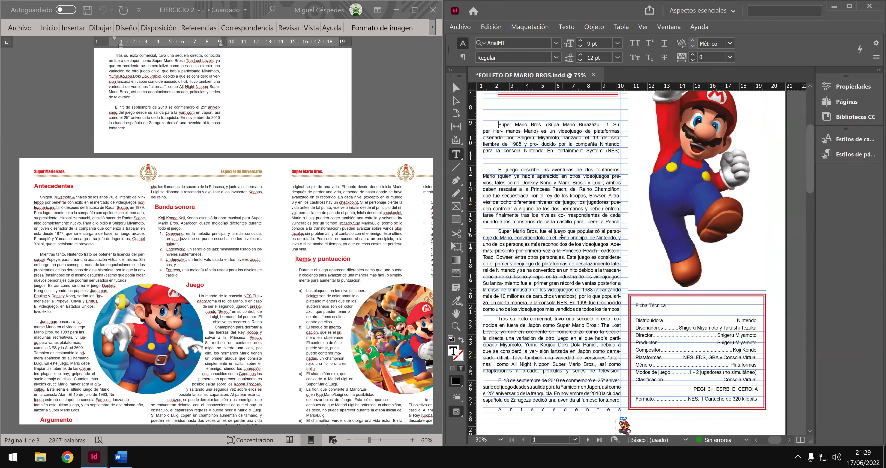
Compare the first page with the Word original and delete the empty line above the paragraph beginning "El juego describe".
scroll(557, 230, up, 1)
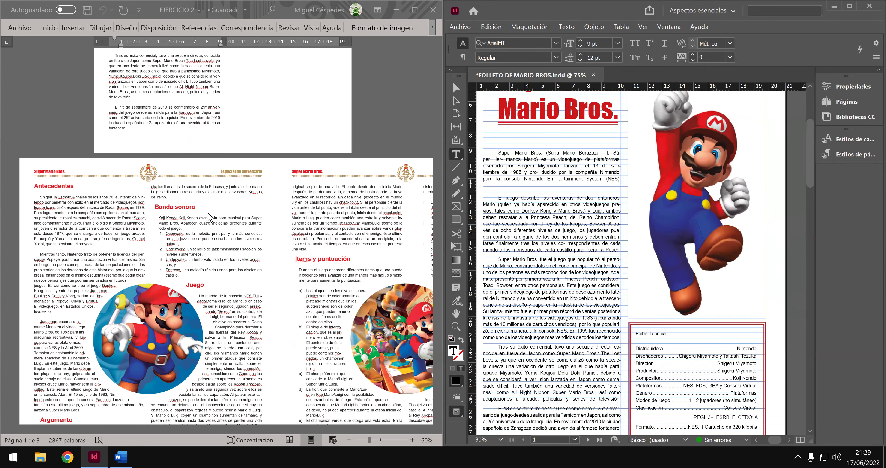
scroll(211, 219, up, 1)
scroll(229, 219, up, 1)
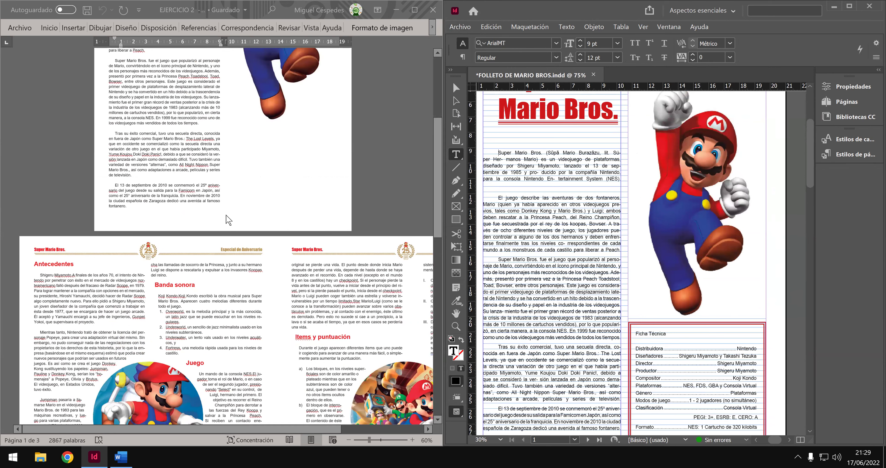
scroll(229, 219, up, 2)
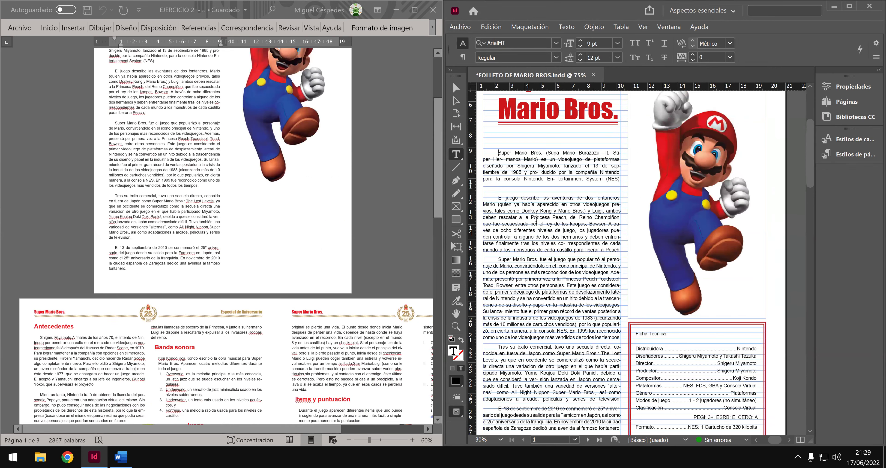
scroll(534, 229, down, 4)
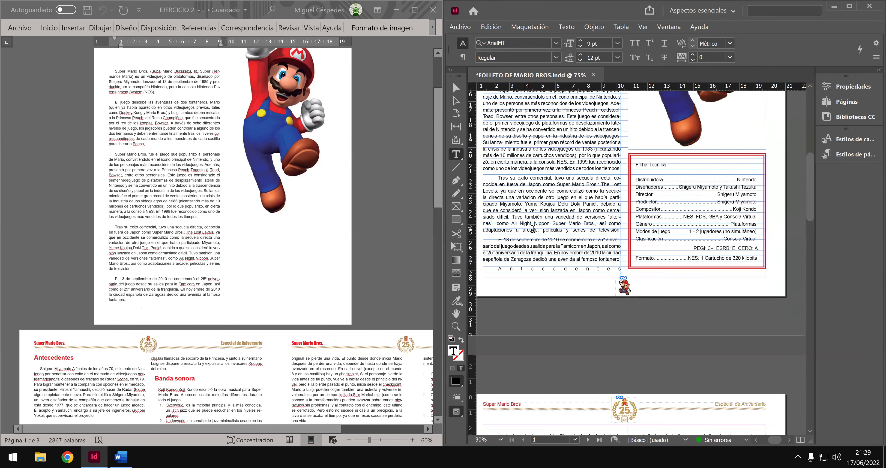
scroll(536, 227, up, 2)
scroll(539, 162, up, 1)
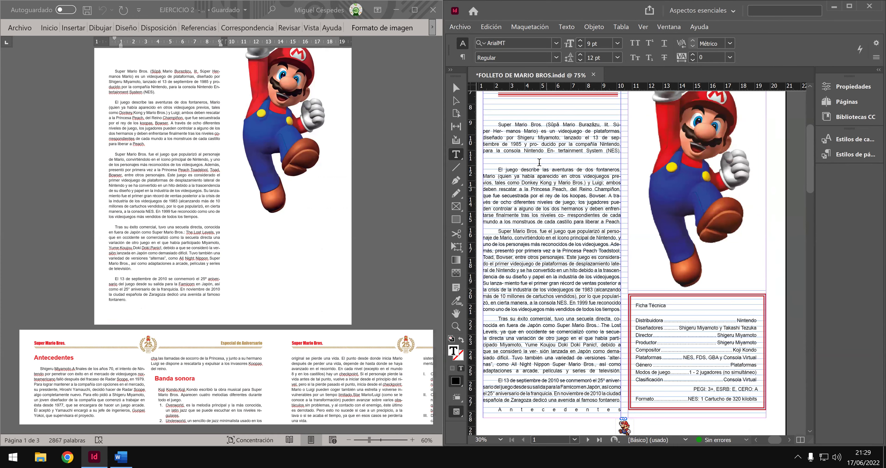
key(BackSpace)
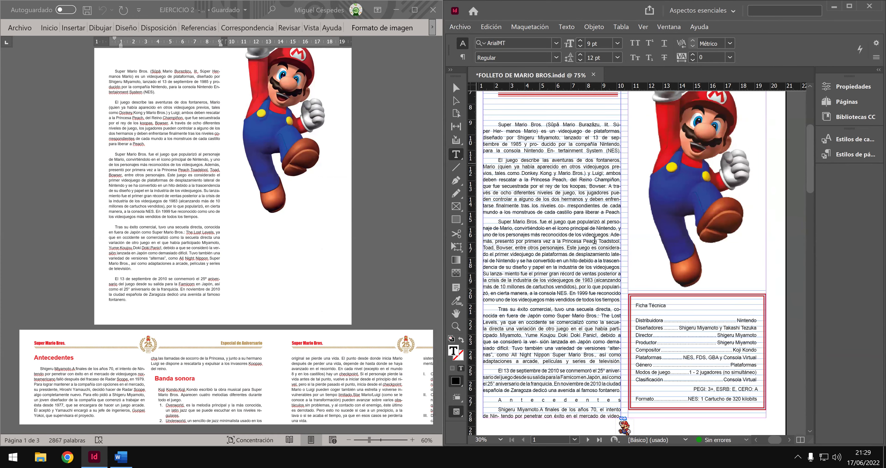
Insert a column break before the "Antecedentes" heading so that it starts on the second page.
scroll(595, 239, down, 2)
scroll(521, 199, down, 1)
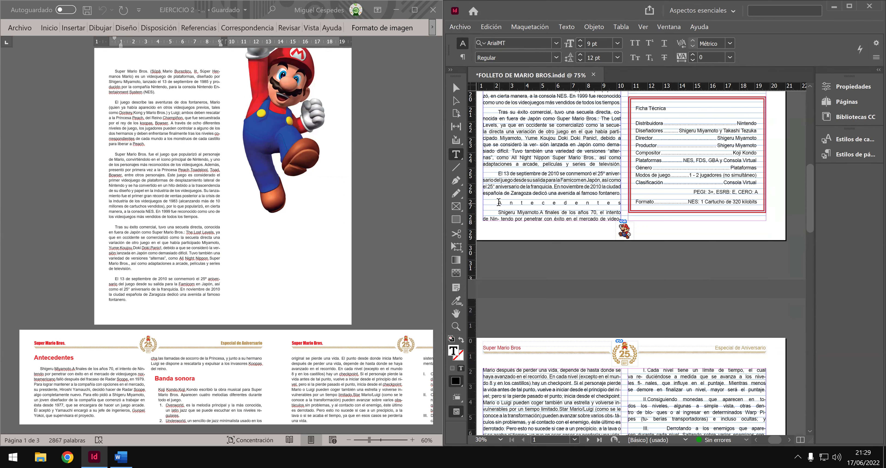
click(499, 202)
key(KP_Enter)
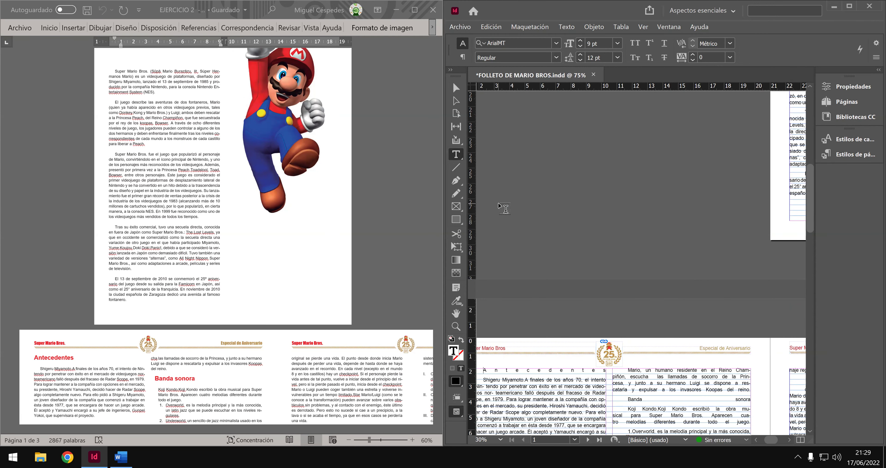
scroll(513, 214, down, 1)
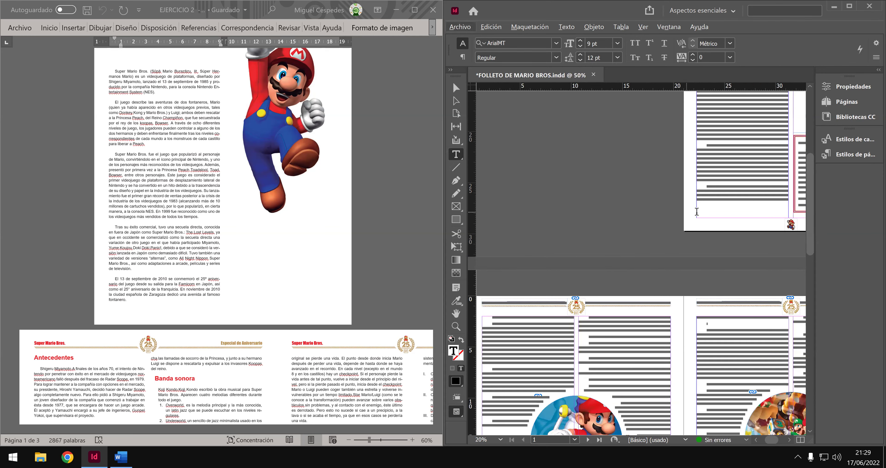
scroll(737, 215, up, 2)
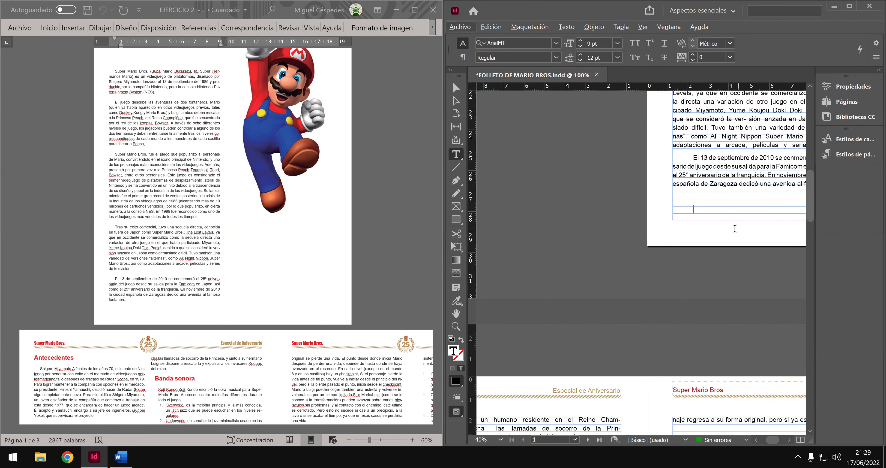
scroll(735, 229, up, 5)
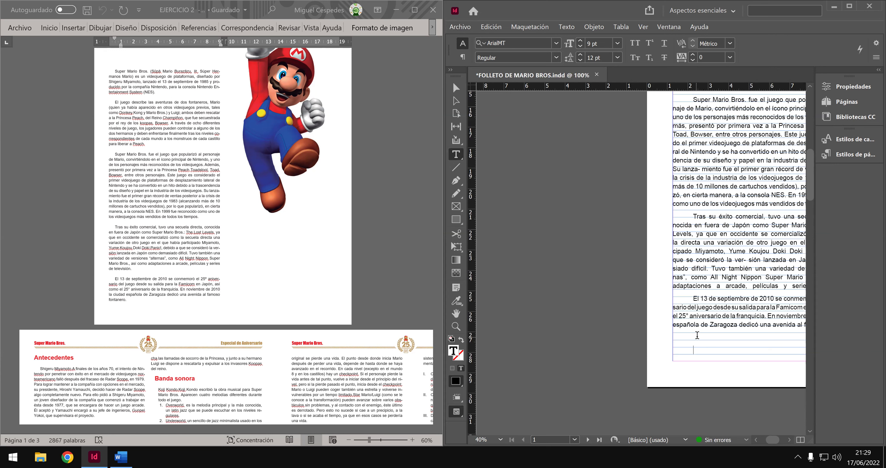
scroll(698, 334, down, 1)
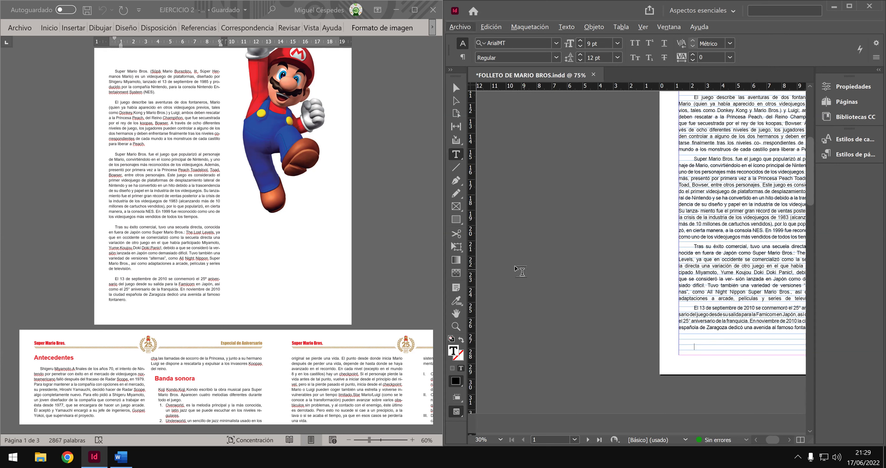
text(H)
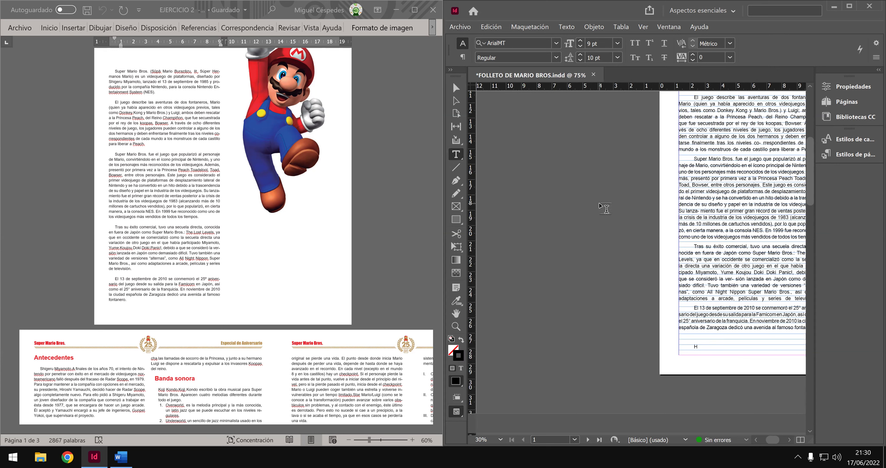
key(Escape)
key(h)
drag(560, 243, 544, 245)
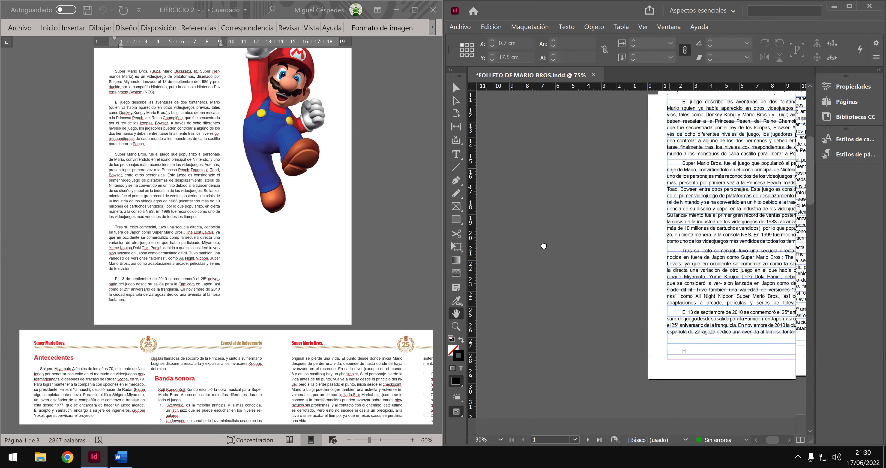
scroll(543, 245, up, 1)
scroll(543, 246, right, 5)
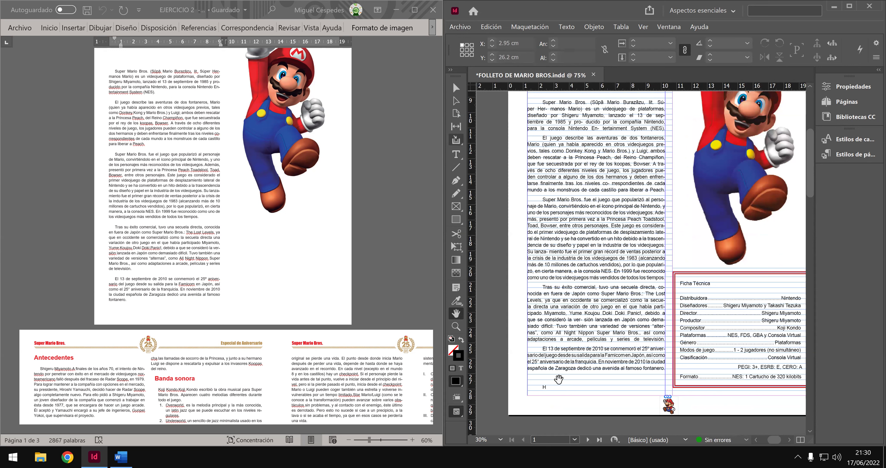
click(457, 154)
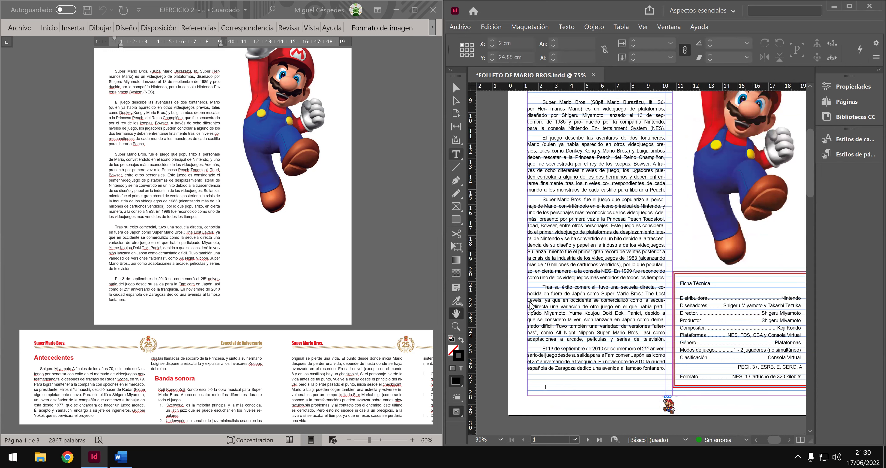
key(t)
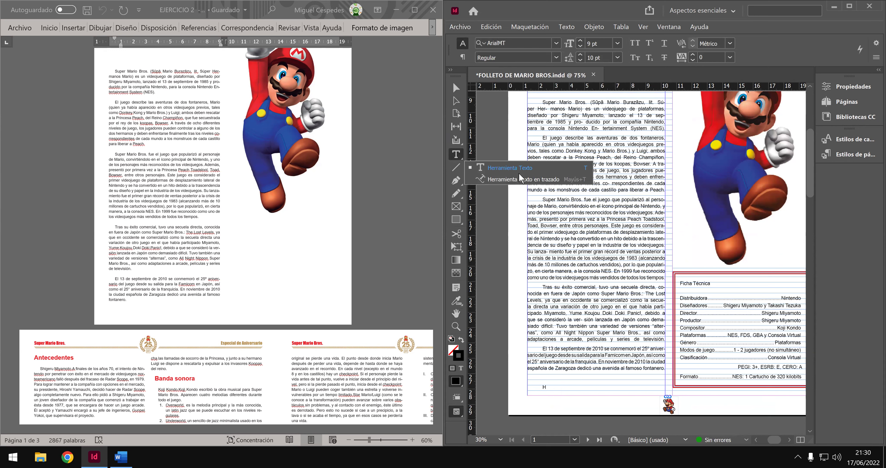
click(561, 384)
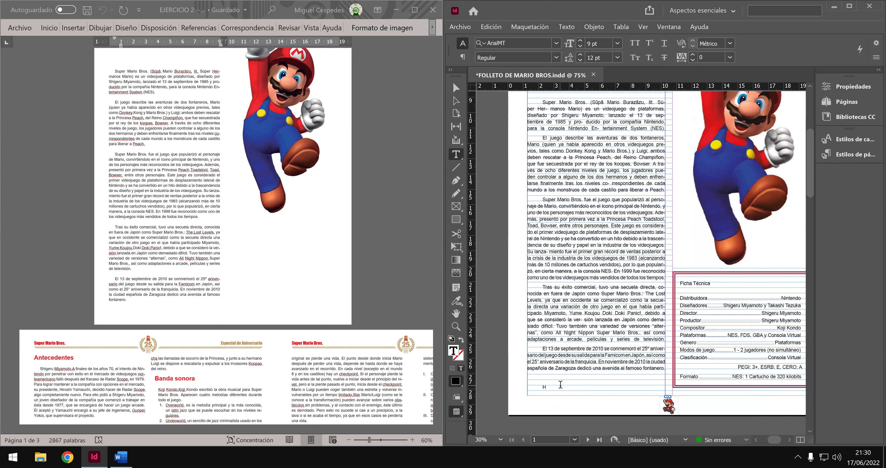
key(BackSpace)
Insert two empty lines above the opening body paragraph, below the "Super Mario Bros." title.
scroll(547, 283, up, 3)
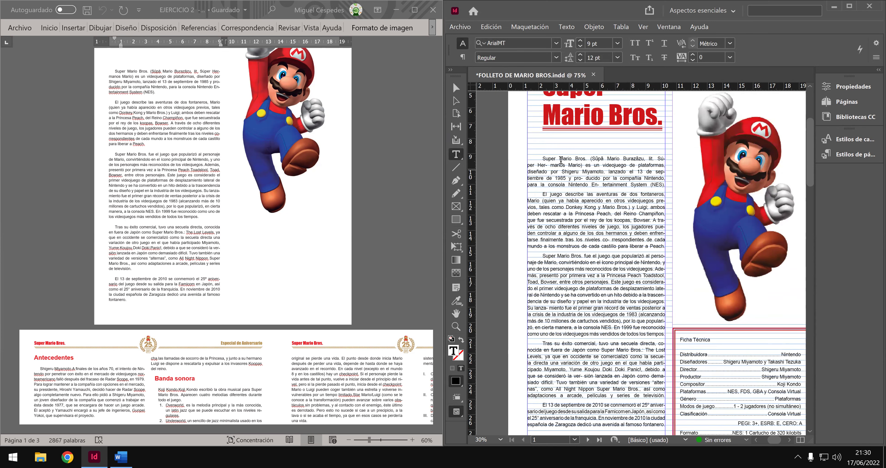
click(540, 156)
key(Return)
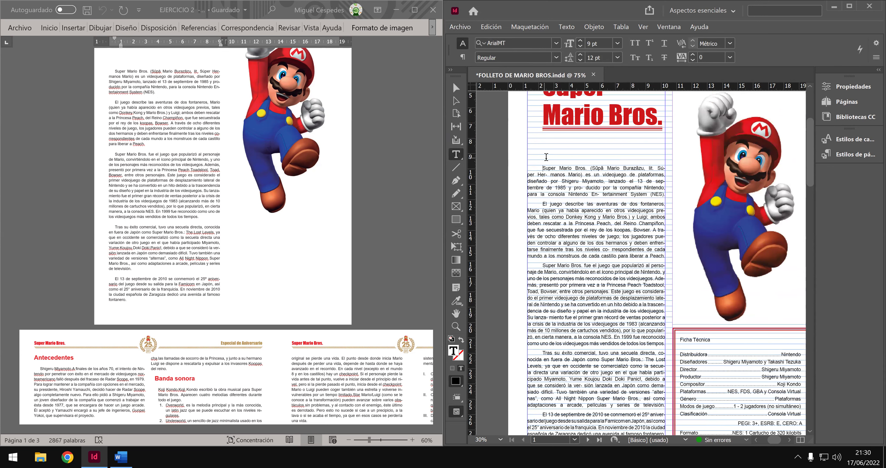
scroll(546, 157, down, 2)
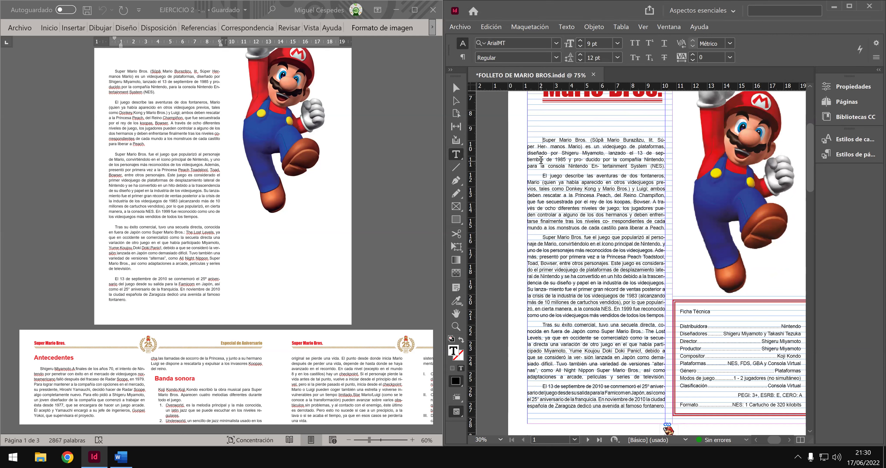
key(Return)
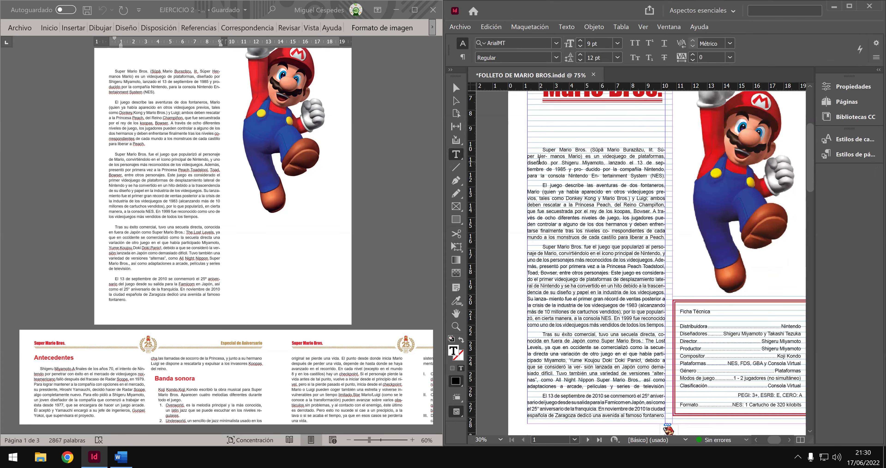
Remove the stray hyphen and space in "ni- vel" in the third page's text so that it reads "nivel".
scroll(538, 163, down, 3)
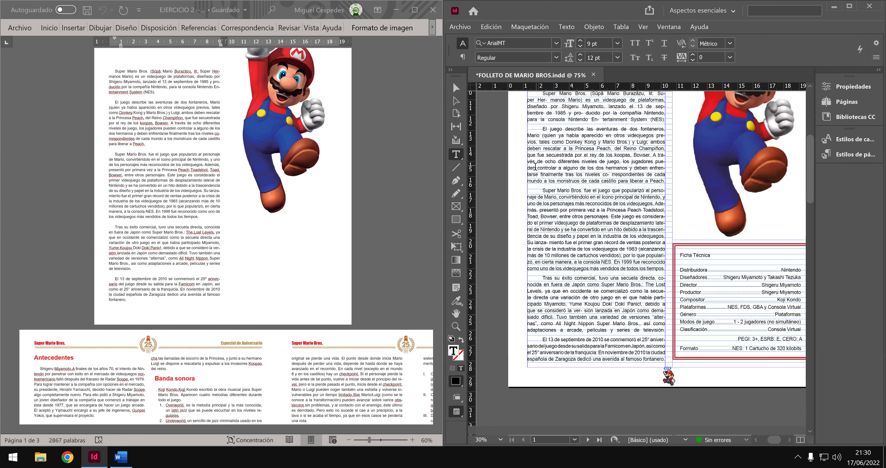
scroll(535, 167, down, 10)
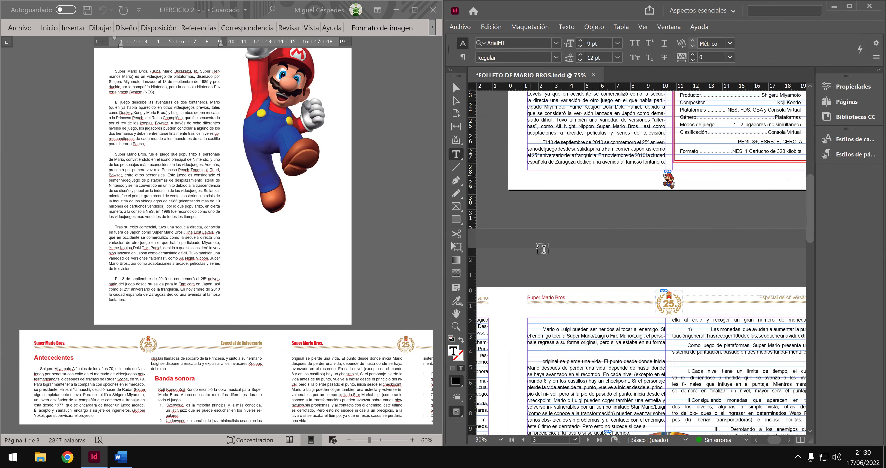
scroll(554, 244, down, 8)
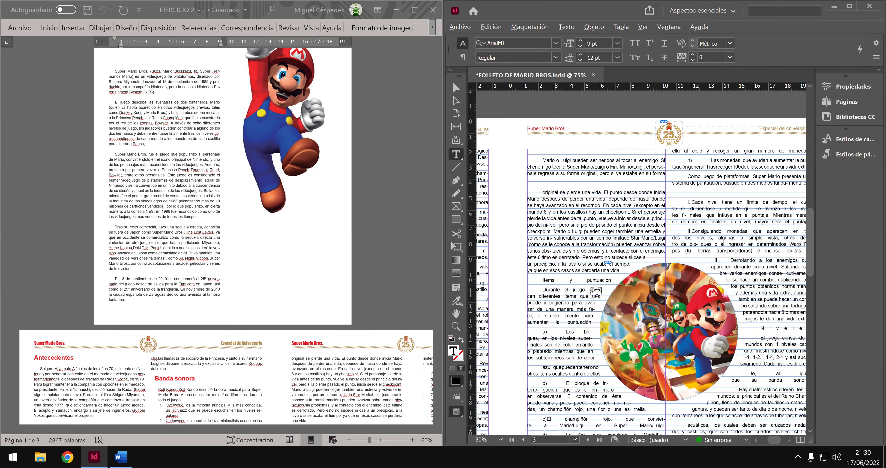
scroll(571, 292, down, 2)
click(570, 291)
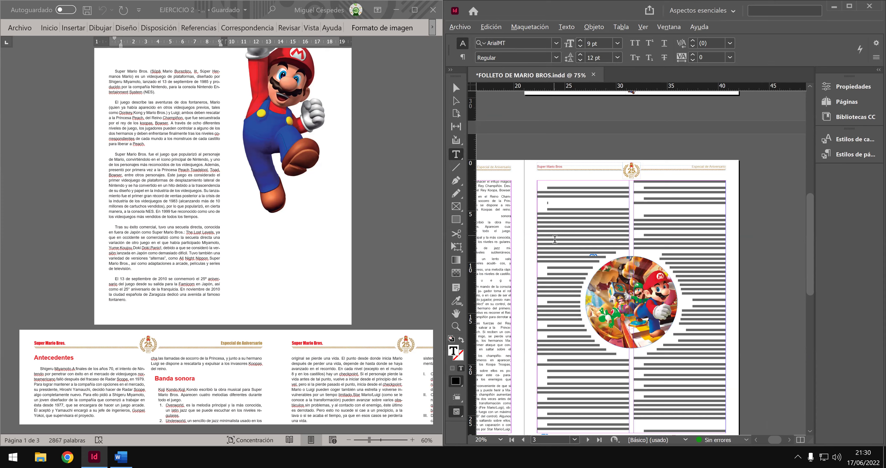
scroll(554, 234, up, 1)
scroll(552, 236, up, 1)
text(H)
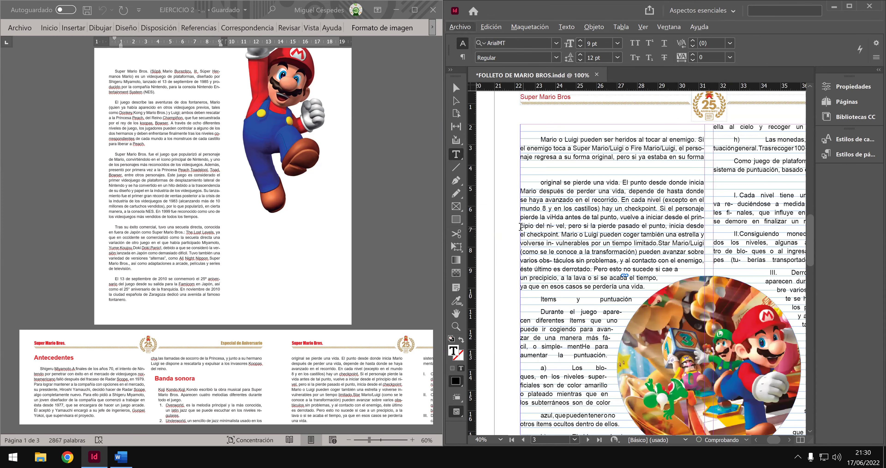
key(BackSpace)
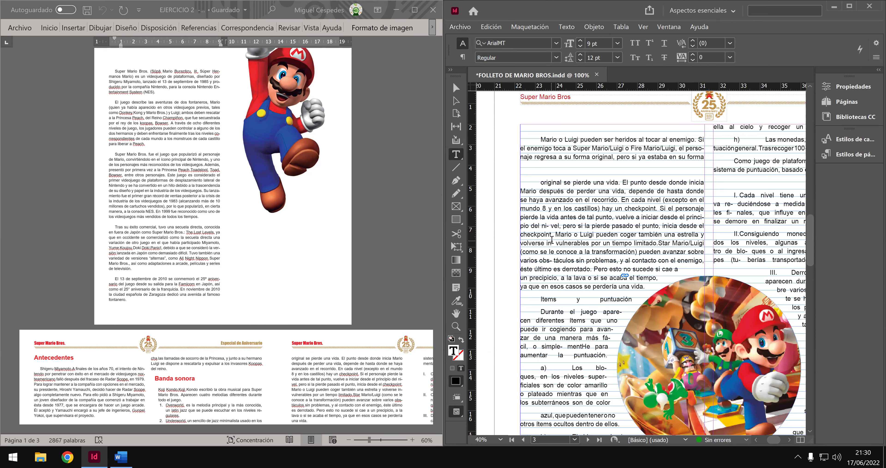
key(BackSpace)
key(BackSpace)
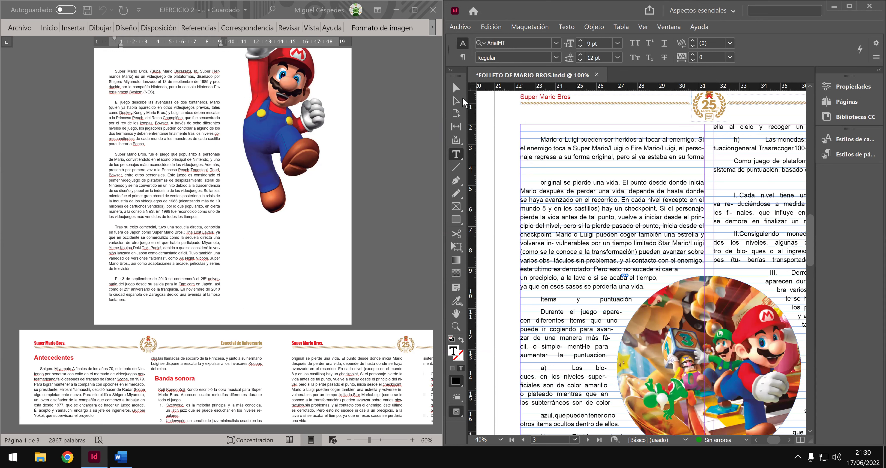
click(457, 88)
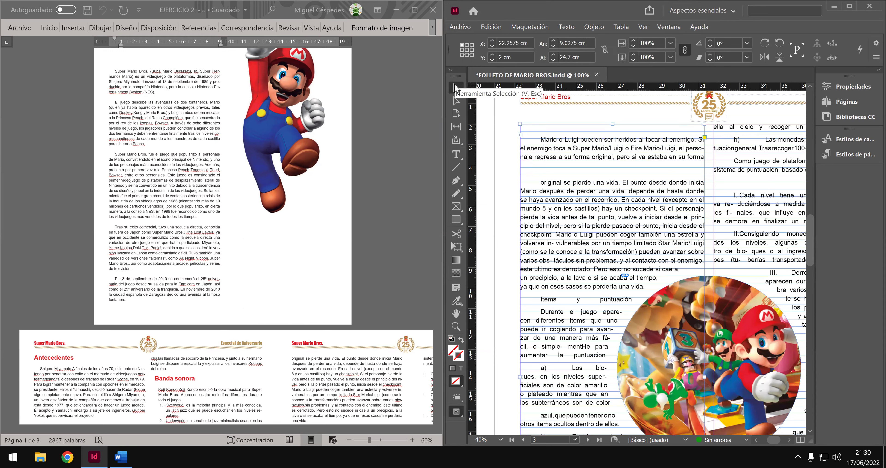
key(h)
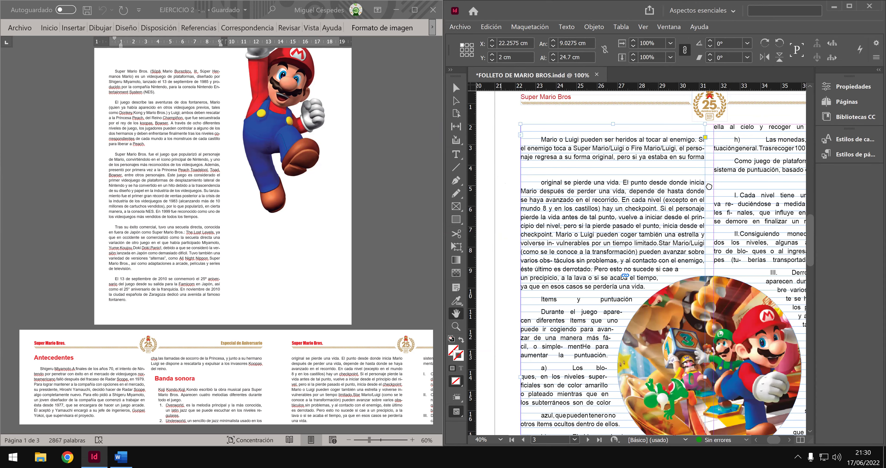
Delete the empty lines above the "Antecedentes" heading on the second page and save the brochure.
scroll(639, 229, left, 10)
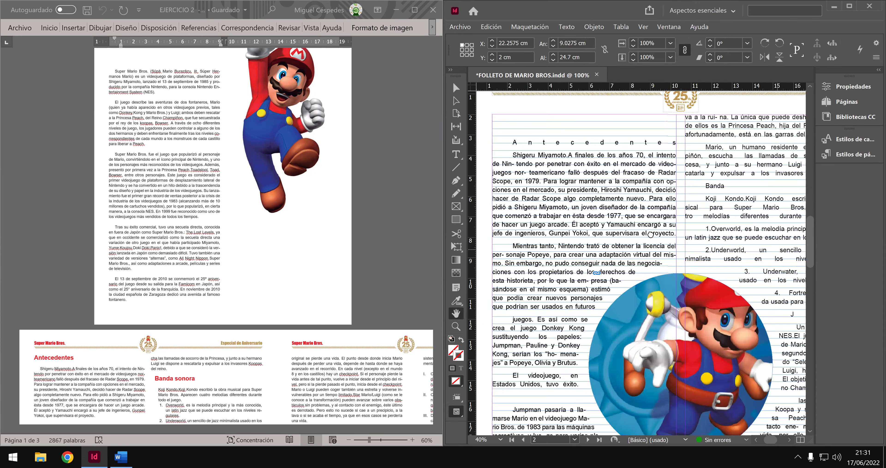
scroll(651, 233, down, 2)
key(ctrl+minus)
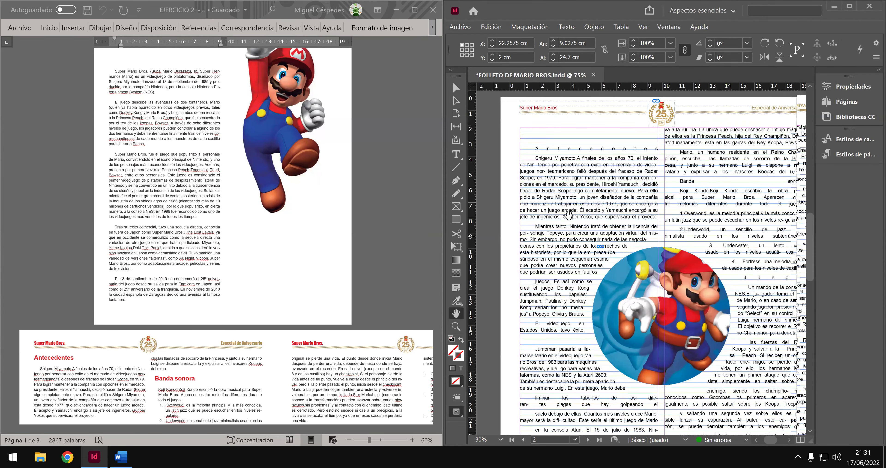
drag(466, 124, 439, 129)
click(457, 154)
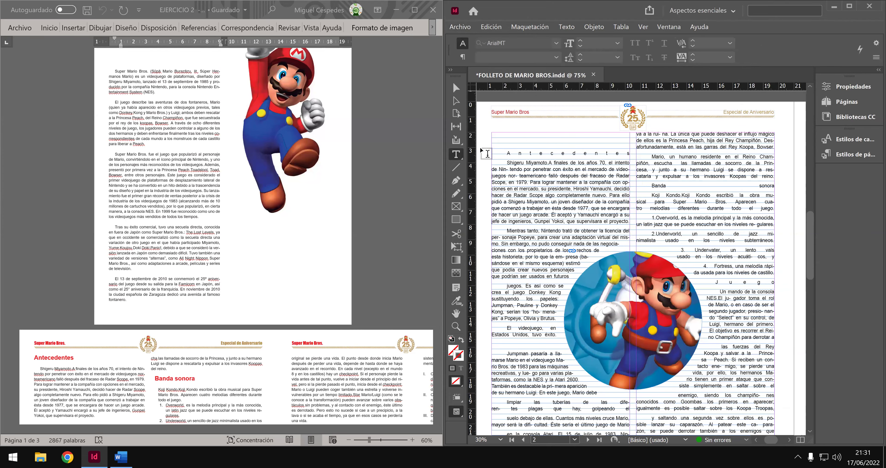
scroll(358, 212, down, 3)
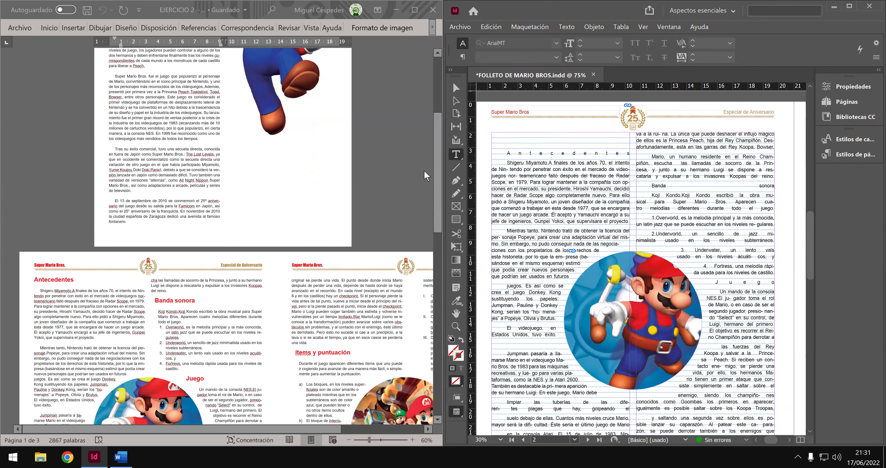
click(508, 153)
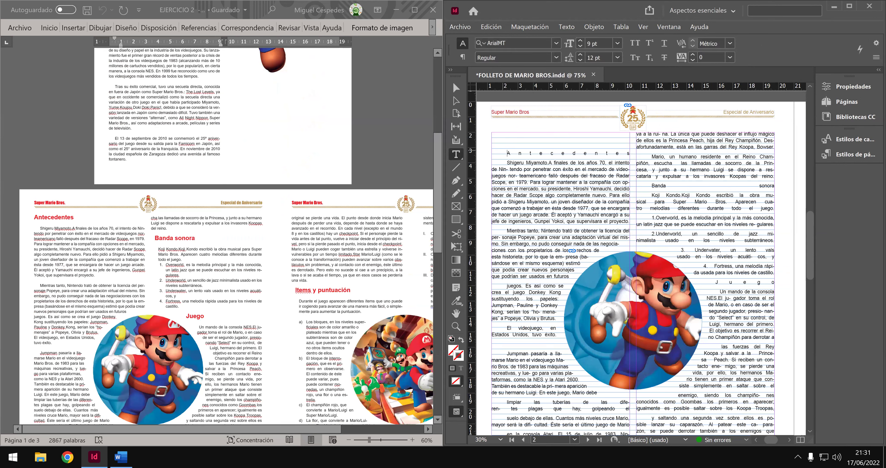
key(BackSpace)
key(BackSpace)
key(BackSpace)
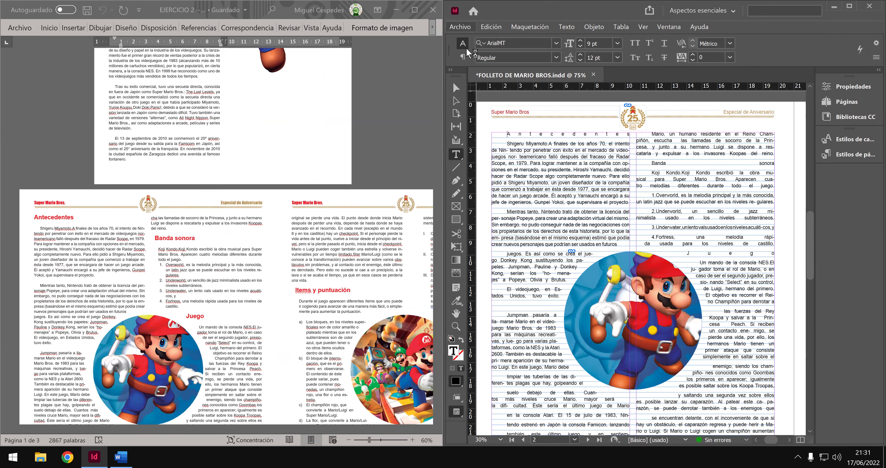
click(460, 27)
click(485, 79)
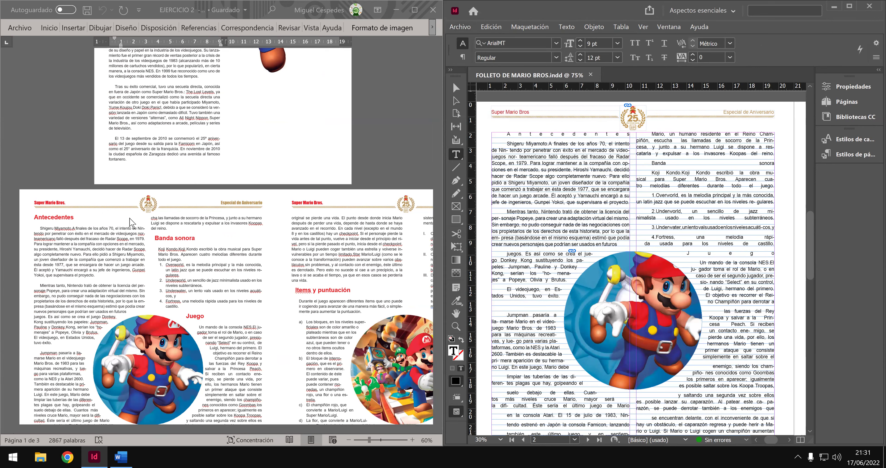
Check the "Antecedentes" heading's font formatting in Word, and create a character style named "Estilo de Subtitulo" in InDesign with that heading selected.
click(67, 215)
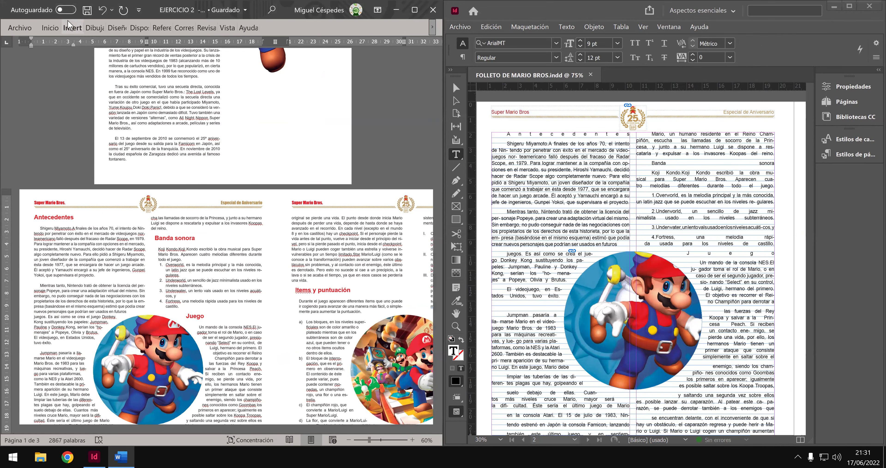
click(52, 28)
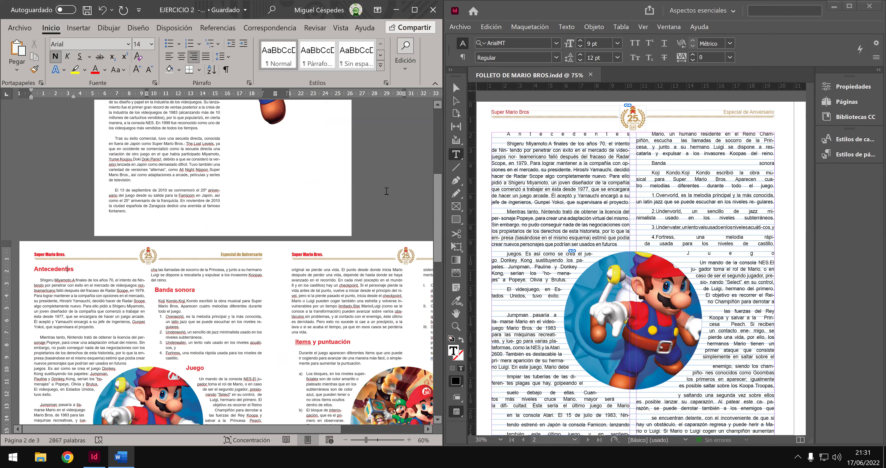
drag(503, 132, 630, 135)
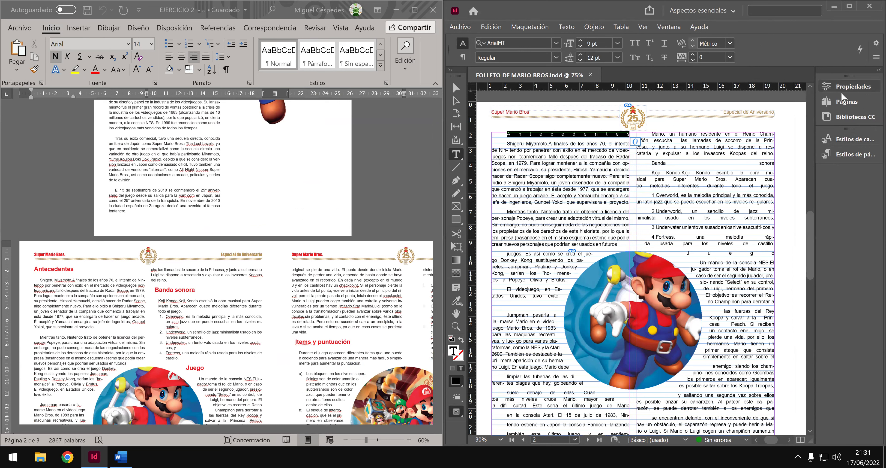
click(856, 140)
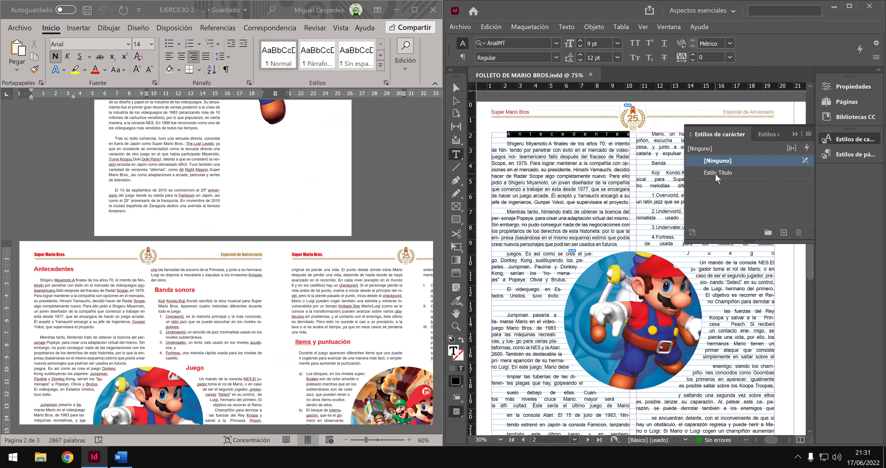
click(784, 234)
right_click(744, 188)
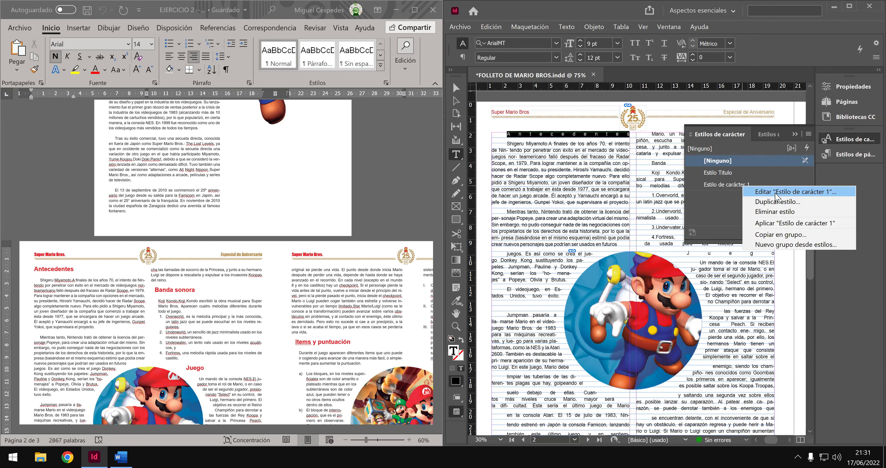
click(777, 193)
click(332, 101)
drag(333, 100, 303, 102)
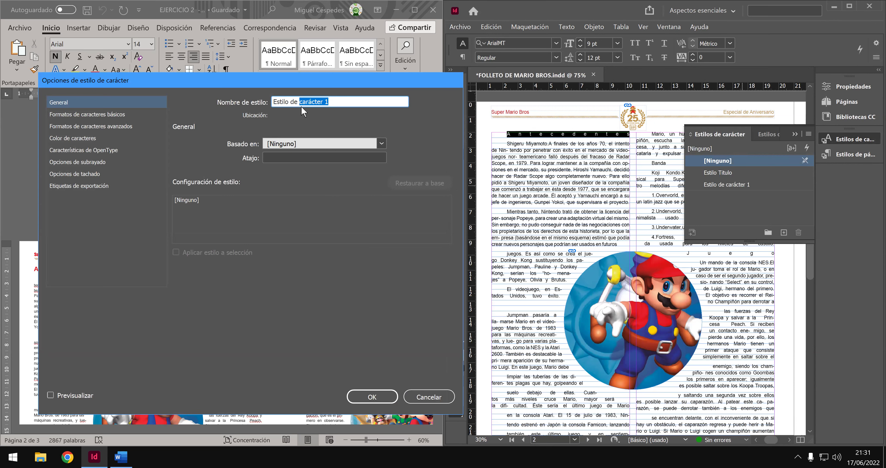
text(Subtitulo)
Set the subtitle style's basic formats to font ArialMT Regular, size 14 pt and leading 12 pt.
click(136, 115)
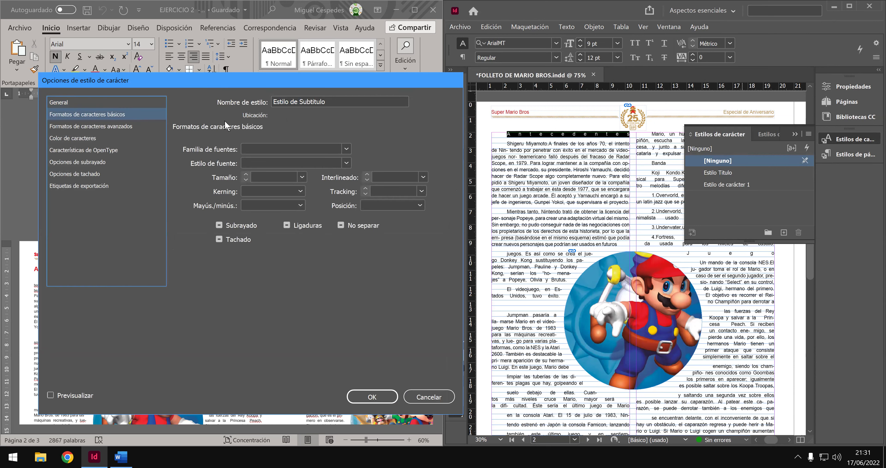
click(265, 148)
text(ArialMT)
click(272, 163)
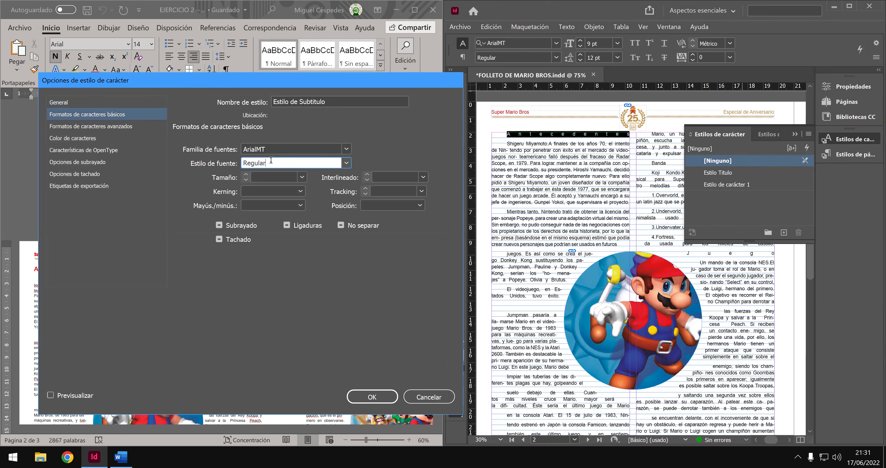
click(270, 176)
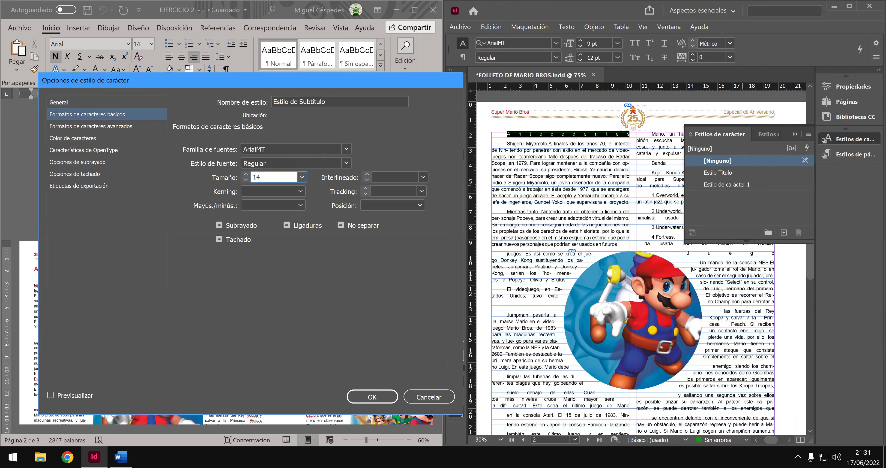
key(Tab)
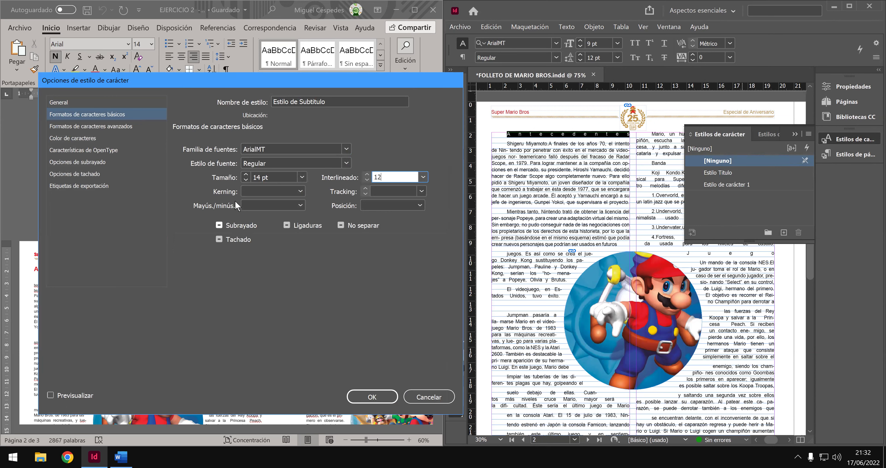
Set the subtitle style's character colour to [Registro] and look through its OpenType, underline, strikethrough and export tag options.
click(123, 127)
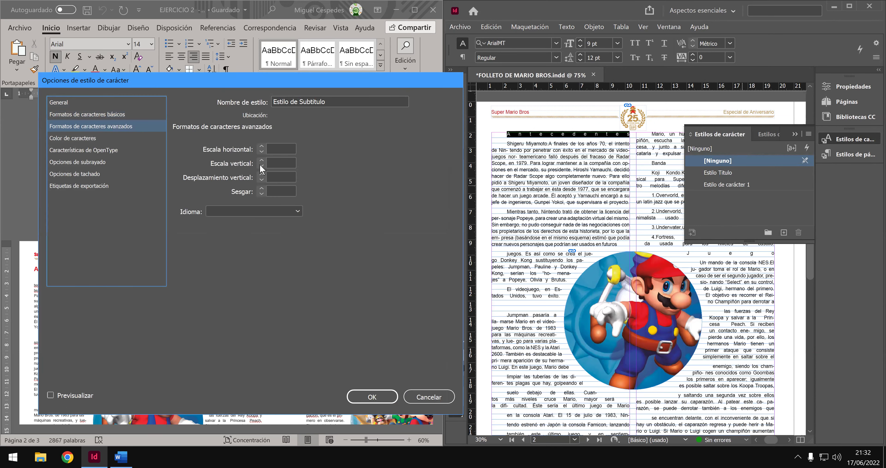
click(115, 138)
click(285, 163)
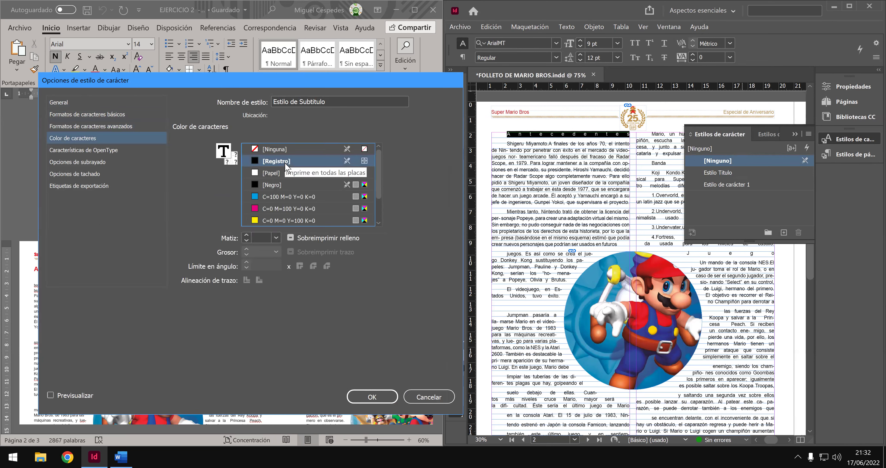
click(114, 151)
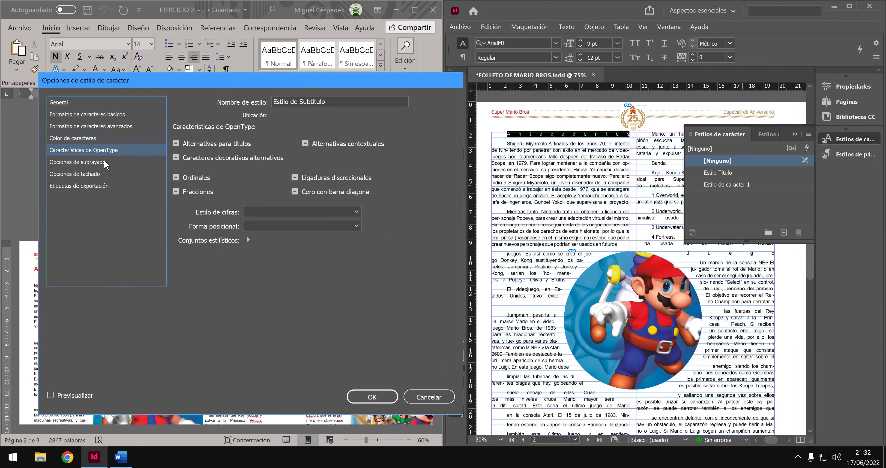
click(107, 162)
click(101, 174)
click(104, 185)
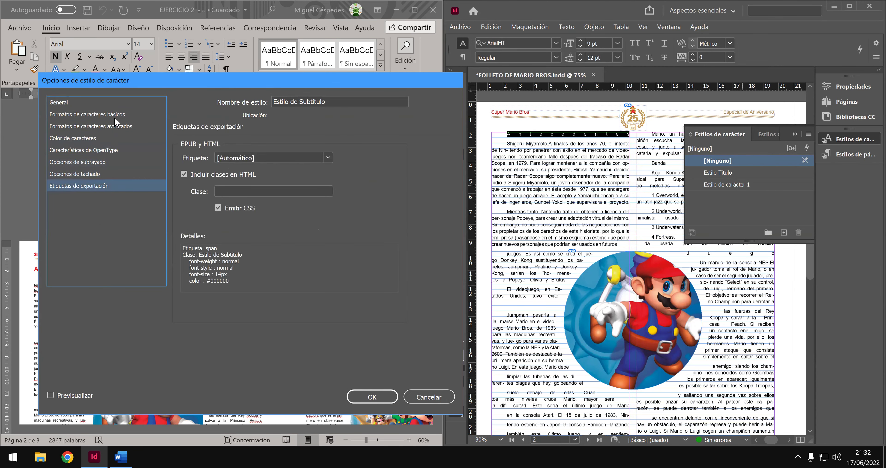
Change the subtitle style's font family to Arial and its font style to Bold.
click(117, 114)
click(324, 163)
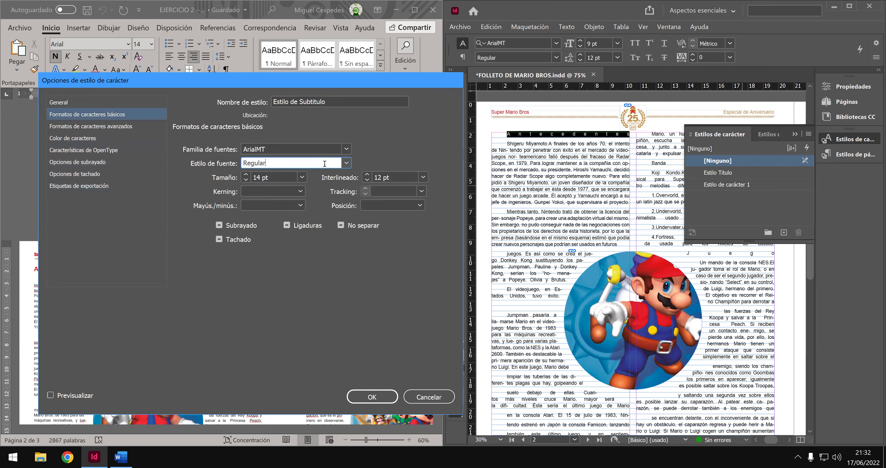
click(346, 163)
click(351, 168)
click(347, 163)
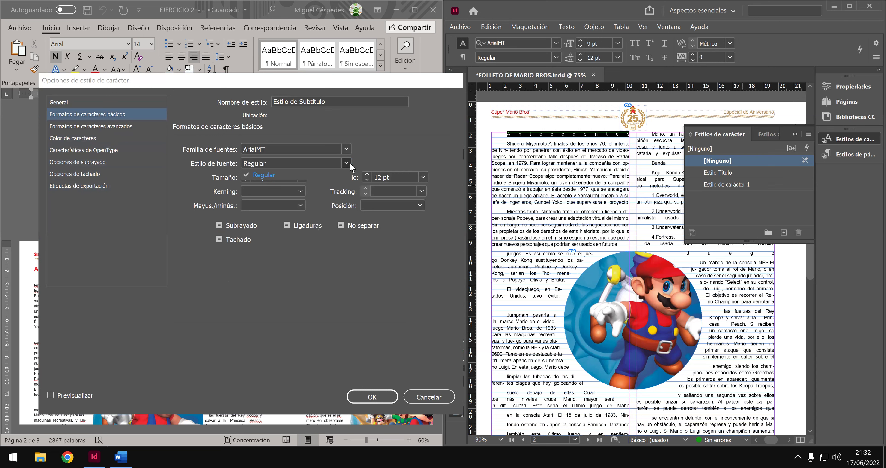
click(351, 168)
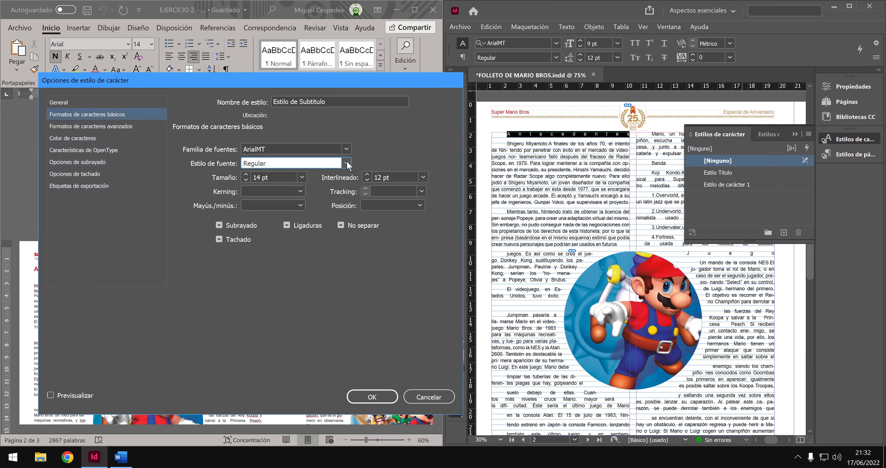
click(347, 149)
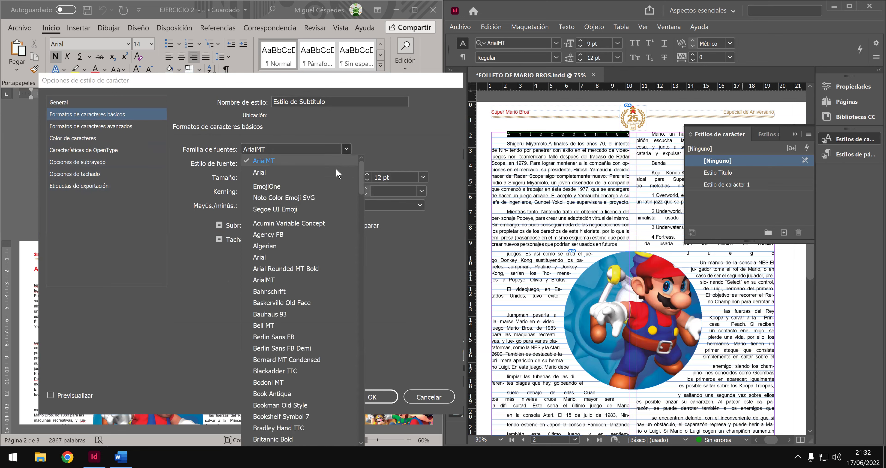
click(336, 170)
click(346, 163)
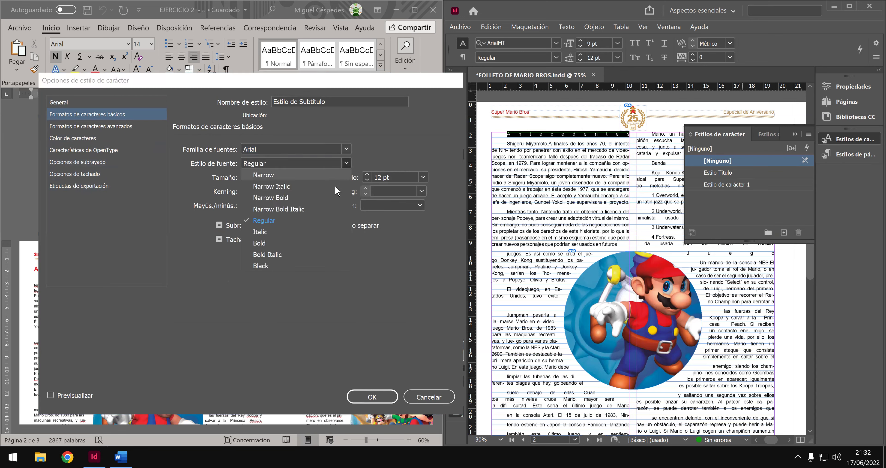
click(307, 238)
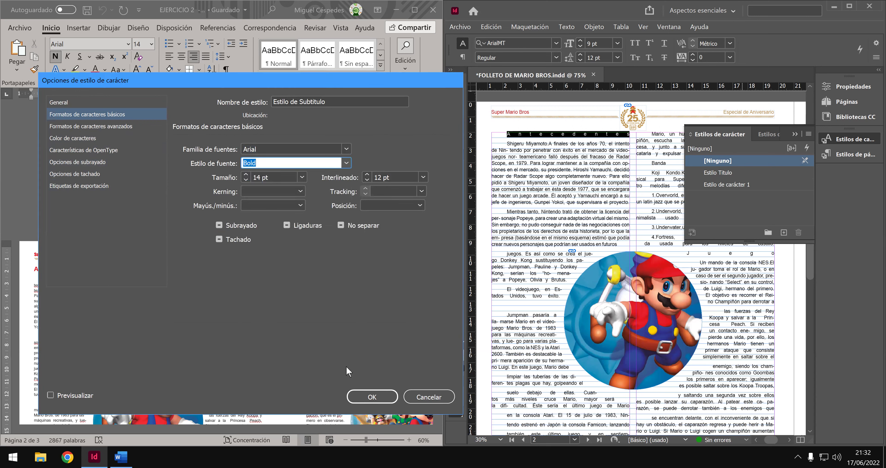
Set the subtitle style's character colour to the red C=15 M=100 Y=100 K=0 swatch and accept the style options.
drag(238, 85, 338, 99)
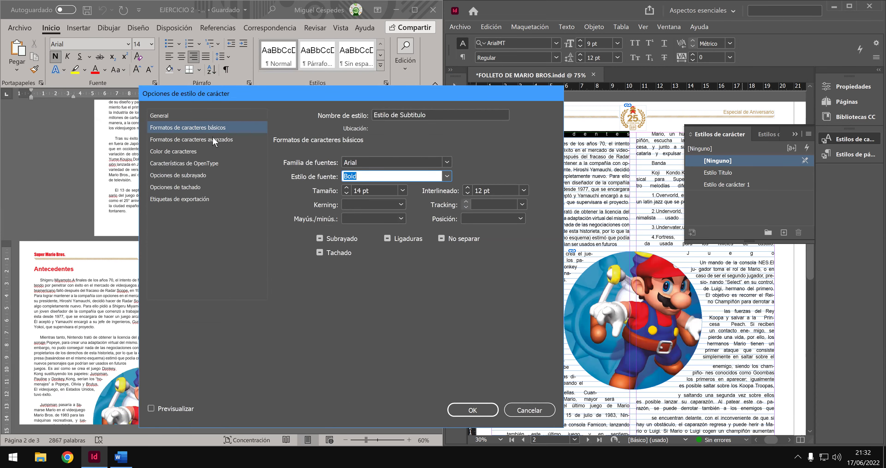
click(215, 140)
click(206, 151)
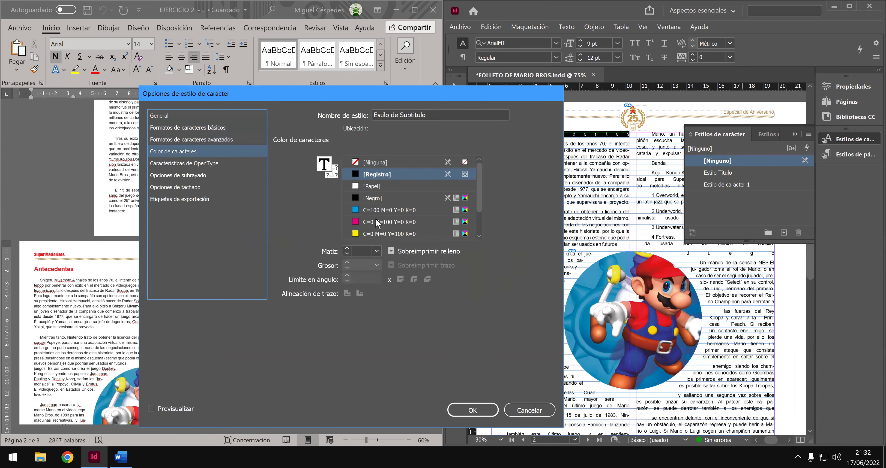
scroll(378, 222, down, 1)
click(379, 223)
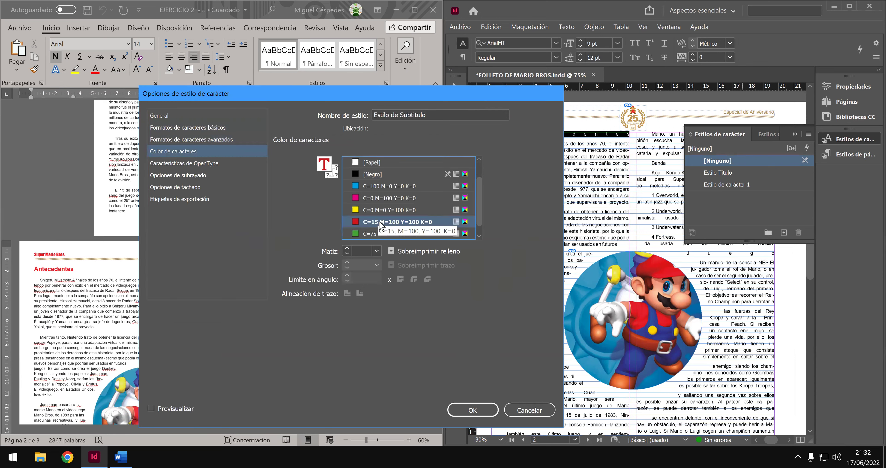
click(474, 409)
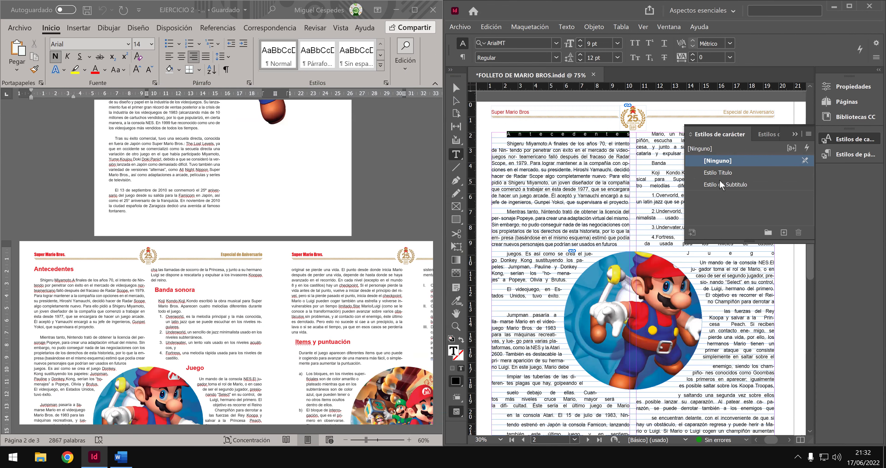
Reopen the Estilo de Subtítulo character style's options and examine its colour, advanced format, OpenType, underline, strikethrough and export tag settings.
right_click(727, 191)
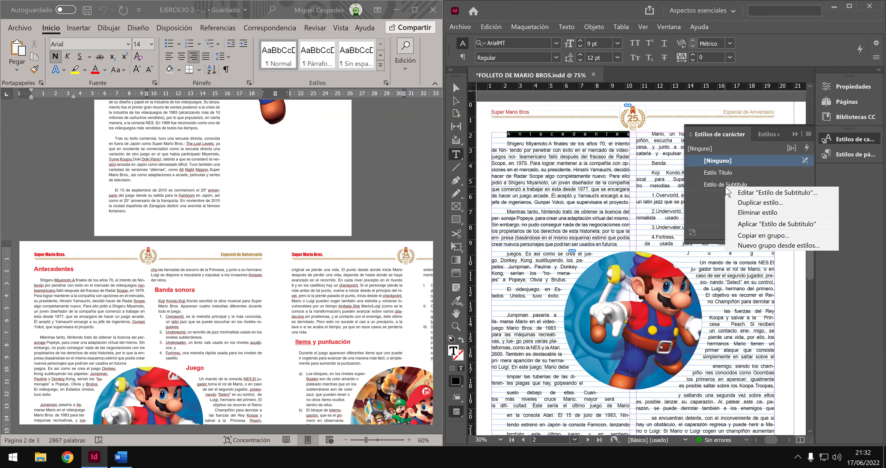
click(764, 195)
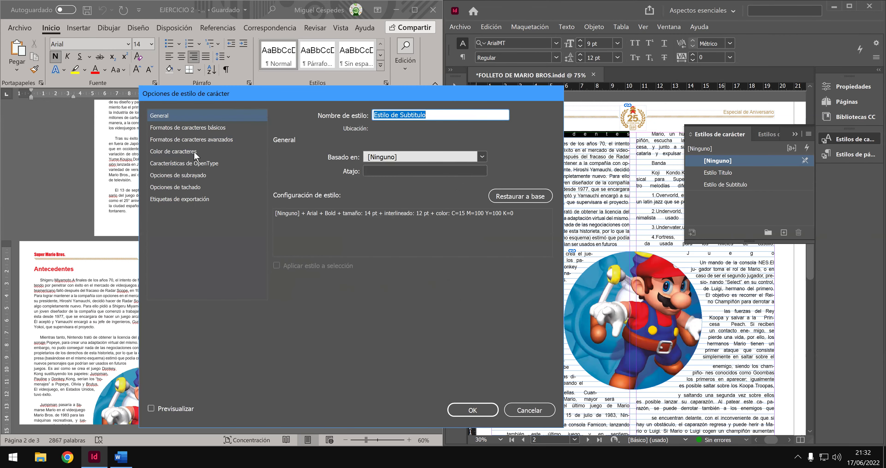
click(195, 154)
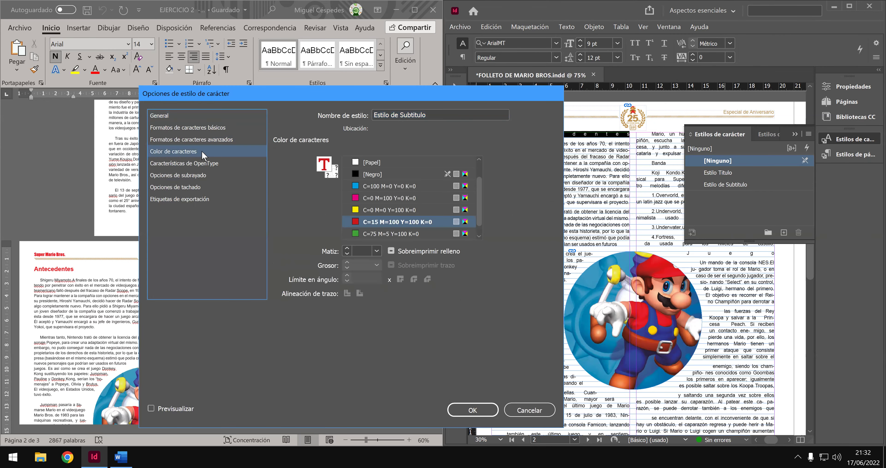
click(226, 140)
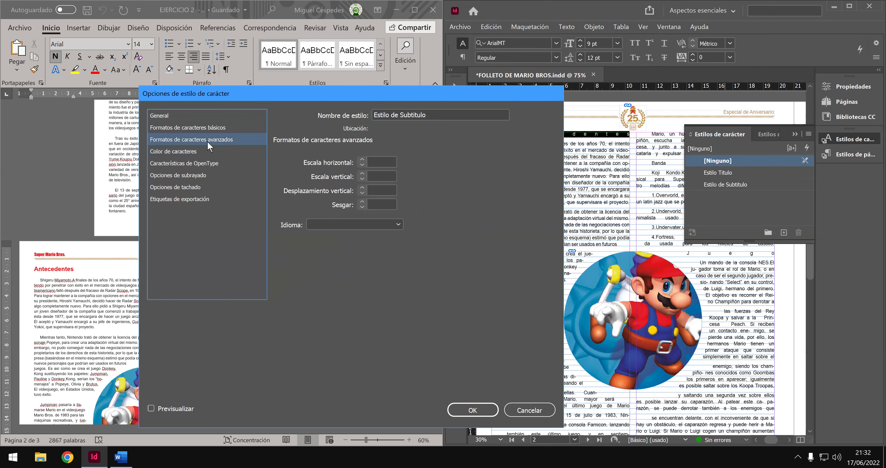
click(188, 152)
click(206, 163)
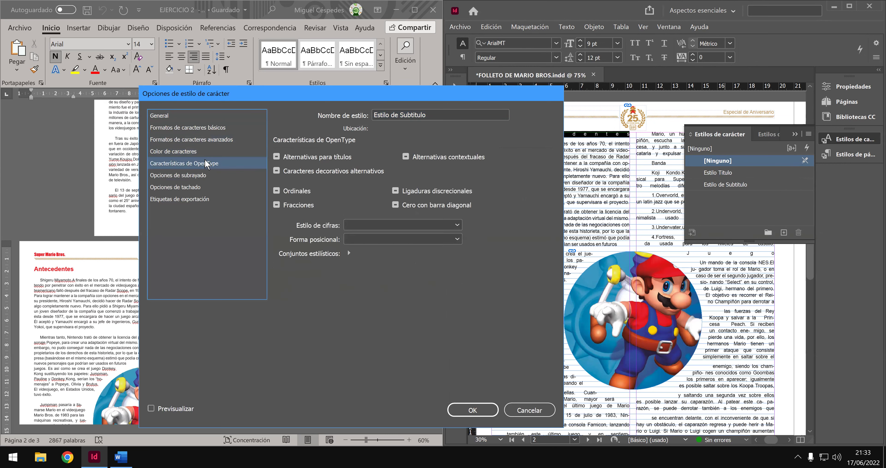
click(204, 174)
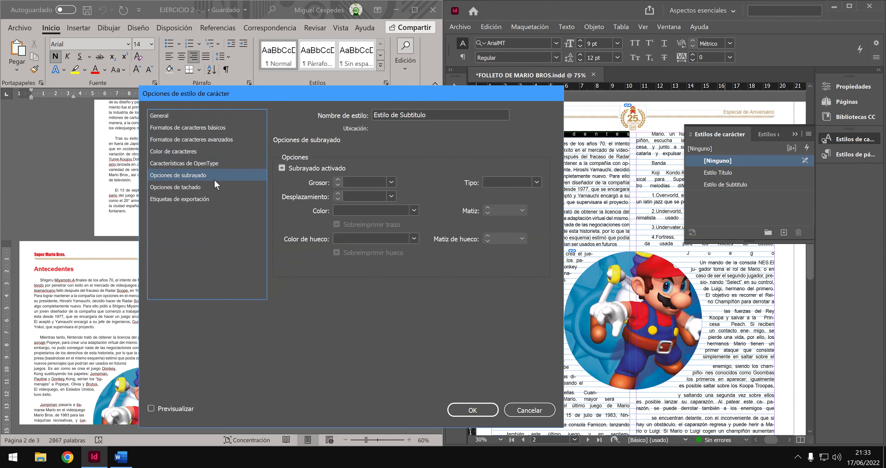
click(201, 187)
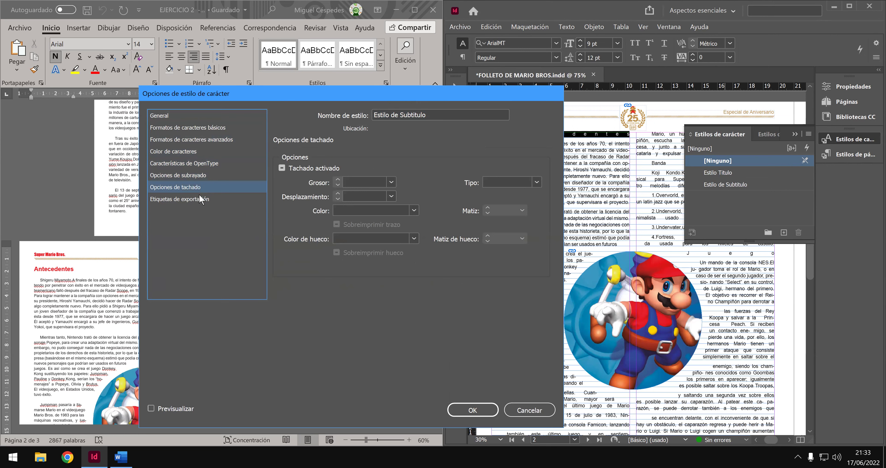
click(201, 199)
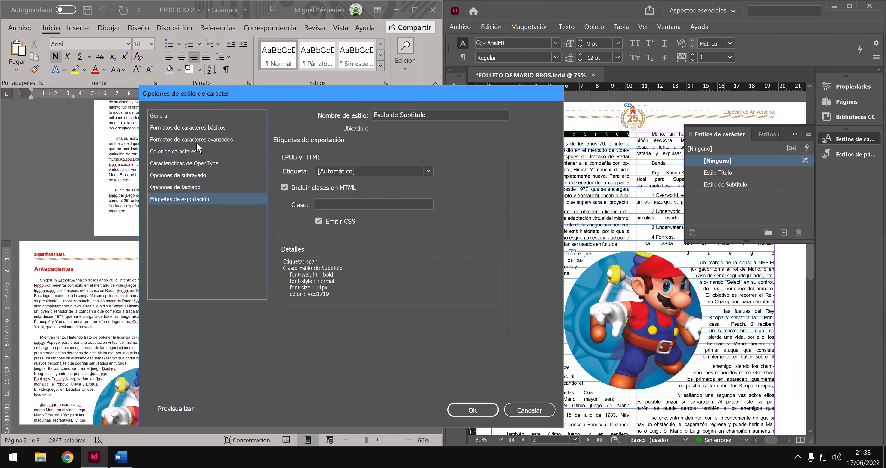
Examine the subtitle style's general settings and basic character formats, including the available position and case options.
click(199, 128)
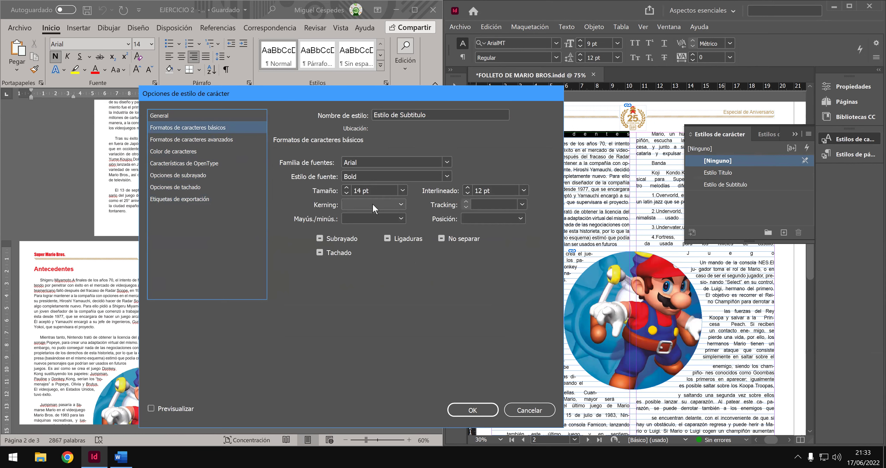
click(218, 117)
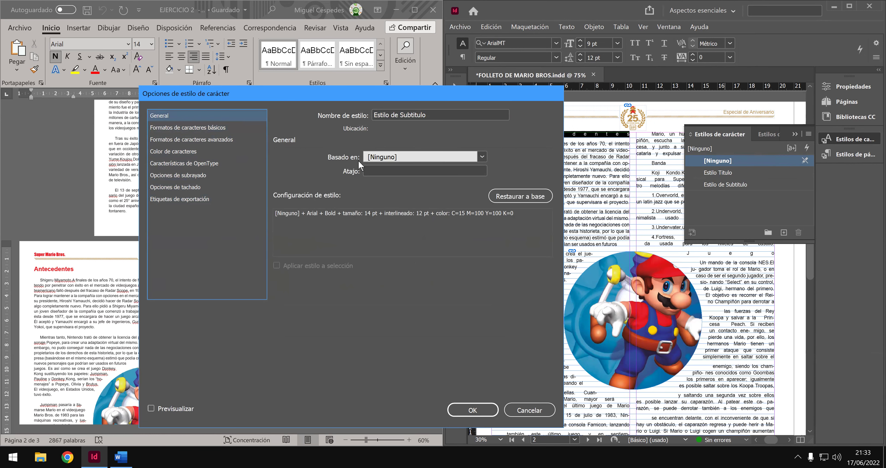
click(413, 172)
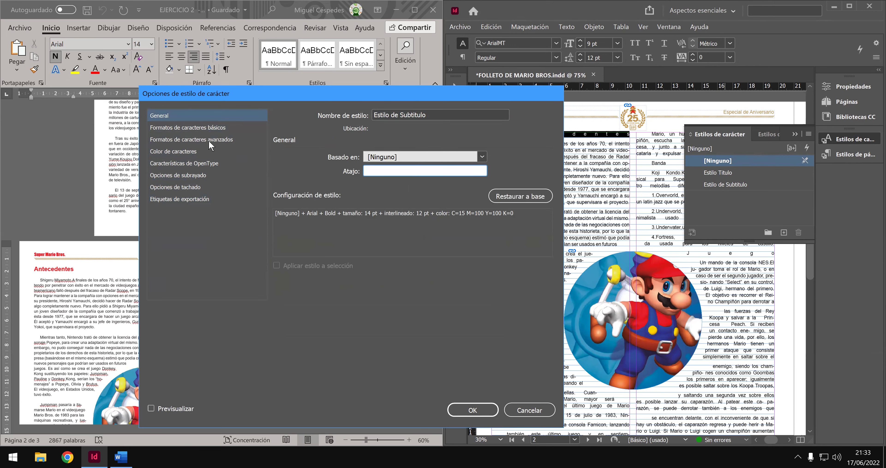
click(206, 129)
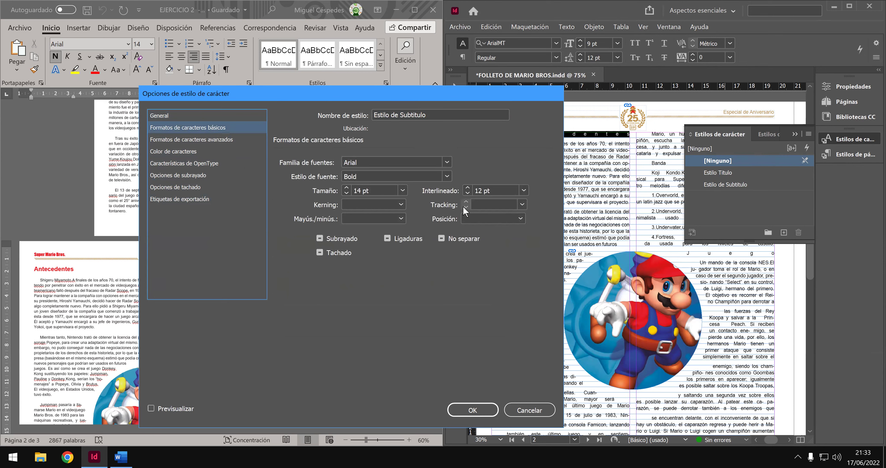
click(489, 217)
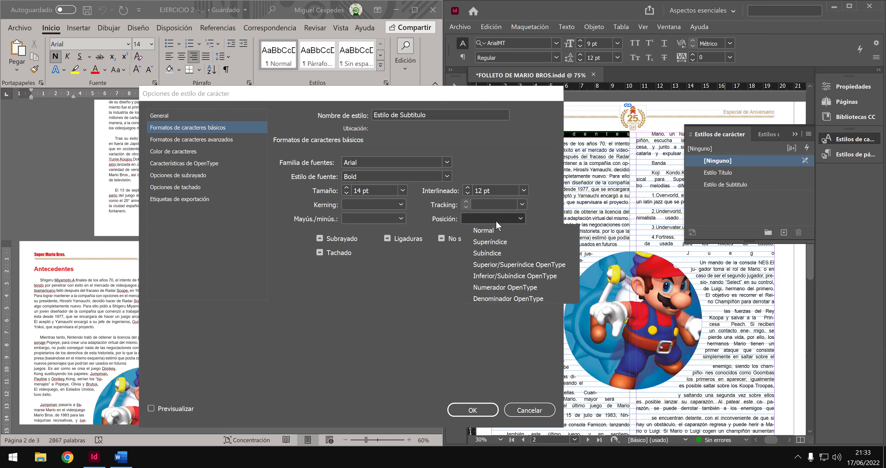
click(389, 220)
click(389, 219)
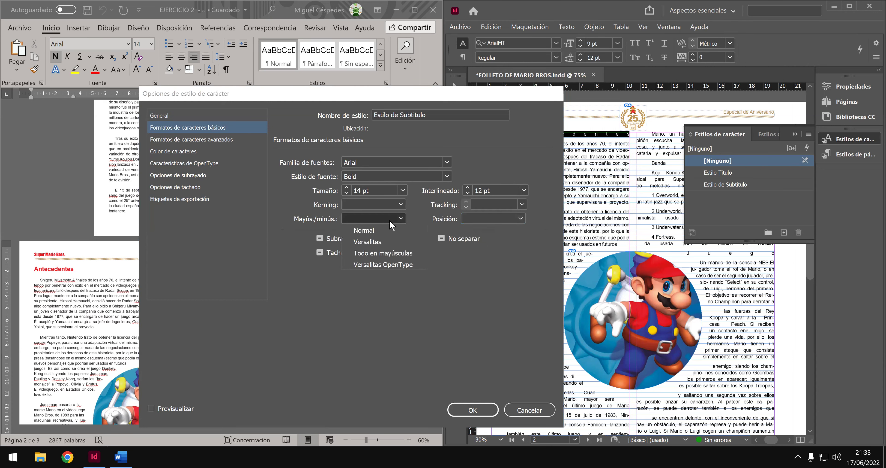
click(389, 220)
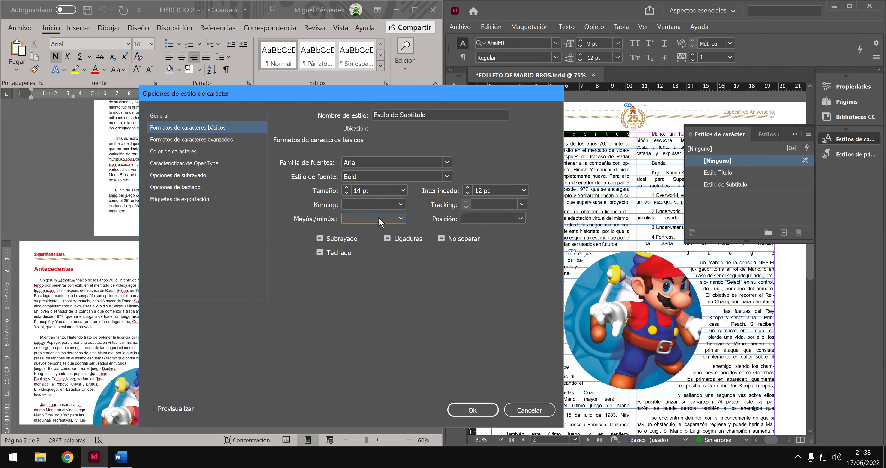
Set the subtitle style's language to Español, check its remaining settings and accept the style options.
click(230, 141)
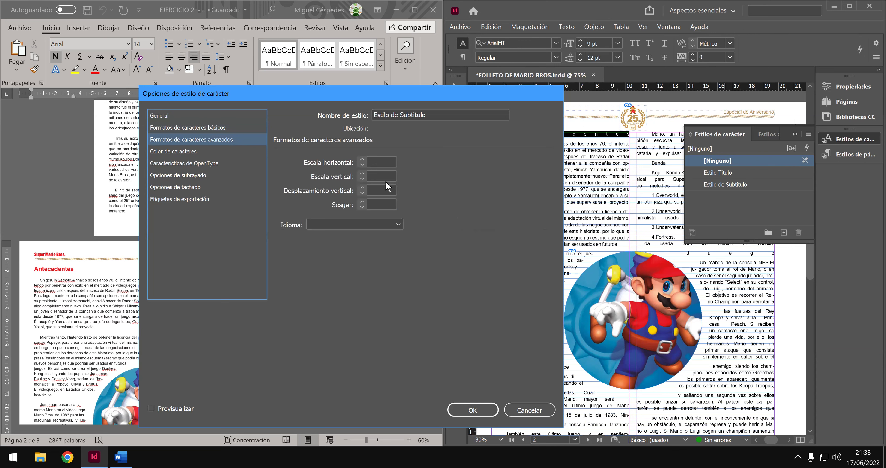
click(372, 226)
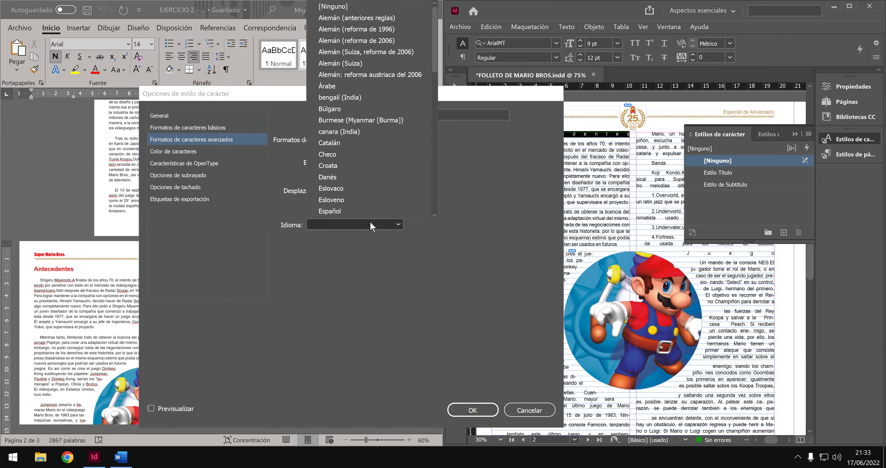
click(368, 212)
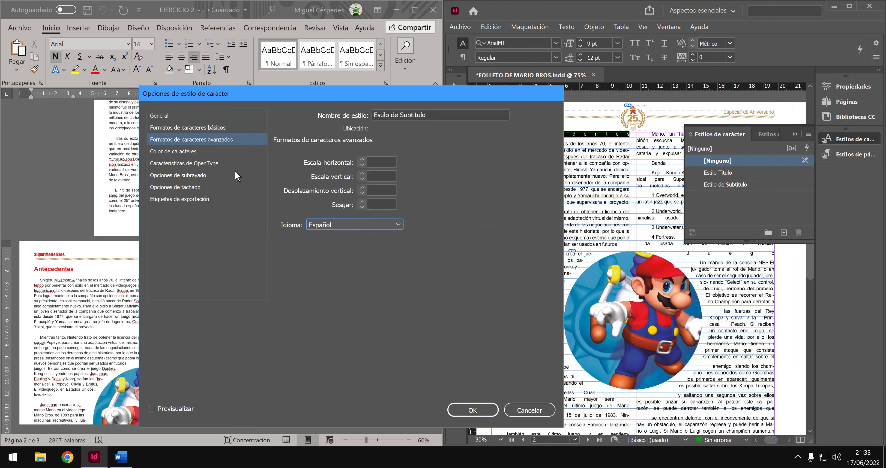
click(208, 153)
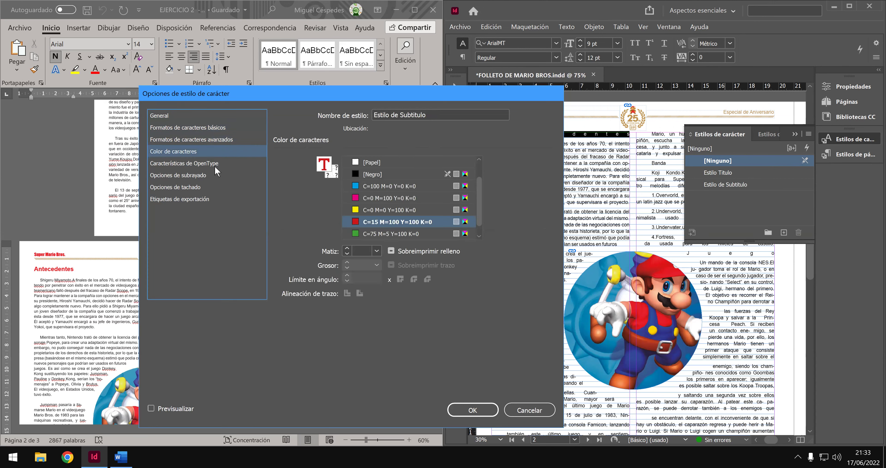
click(217, 164)
click(216, 177)
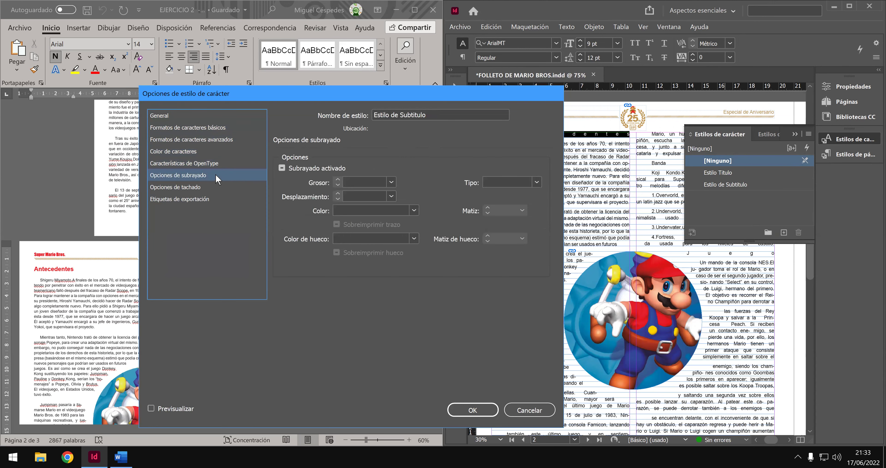
click(213, 189)
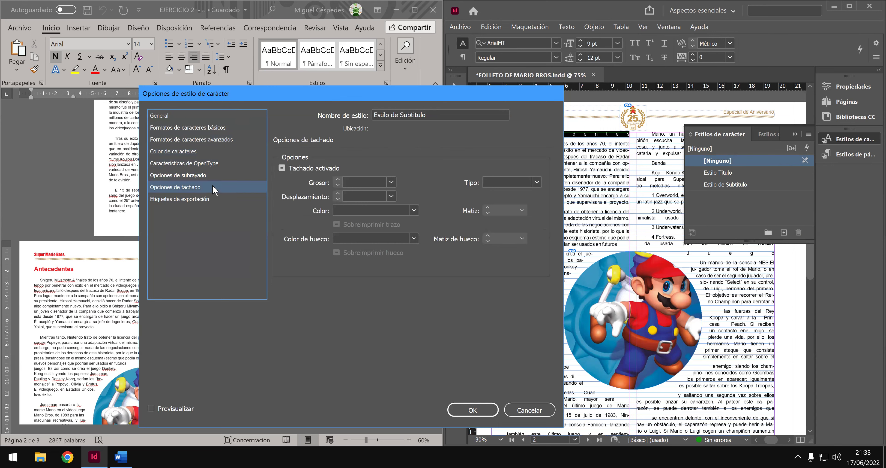
click(199, 197)
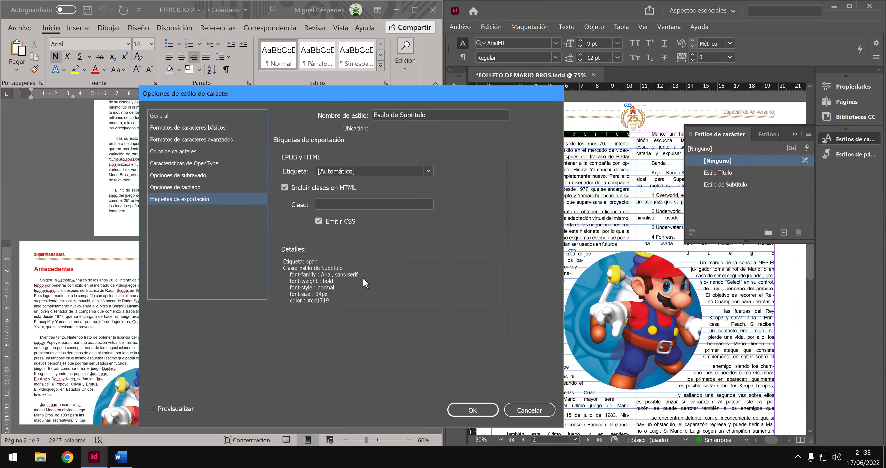
click(467, 411)
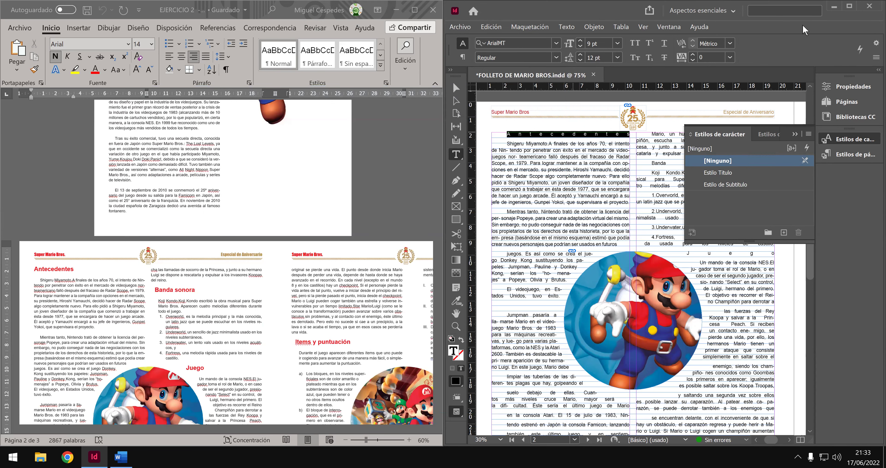
Maximize the InDesign window, align the Antecedentes subtitle left and set its first-line indent to 0 cm.
double_click(830, 18)
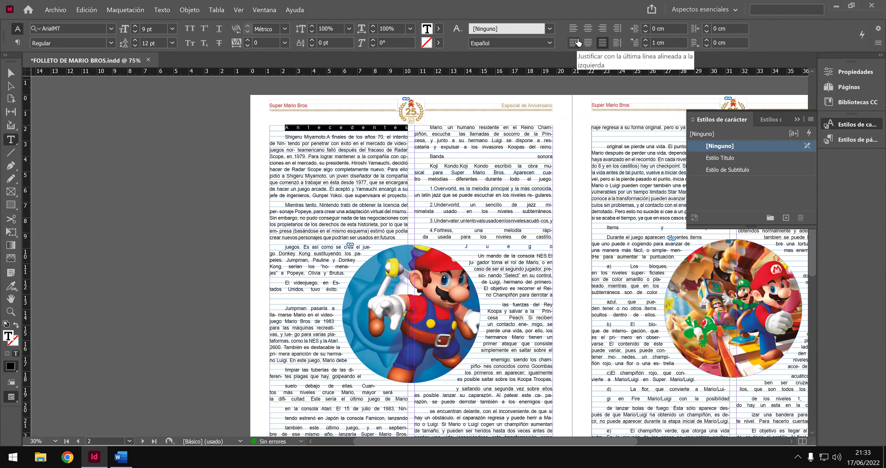
click(574, 30)
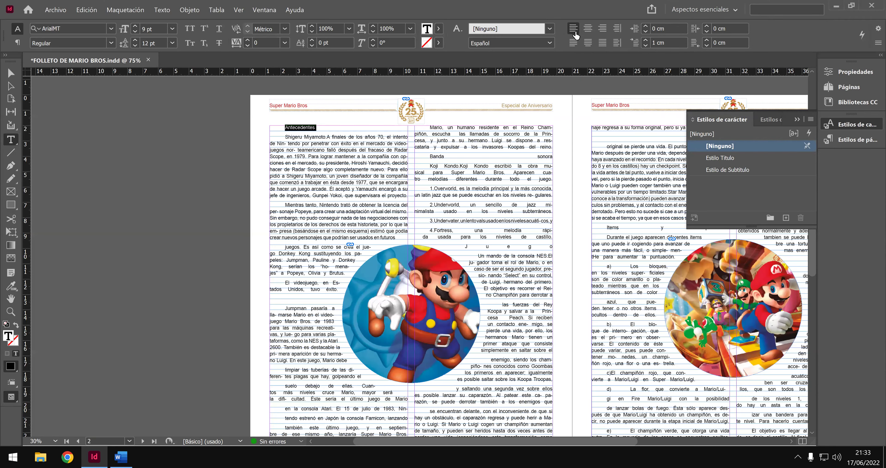
click(647, 49)
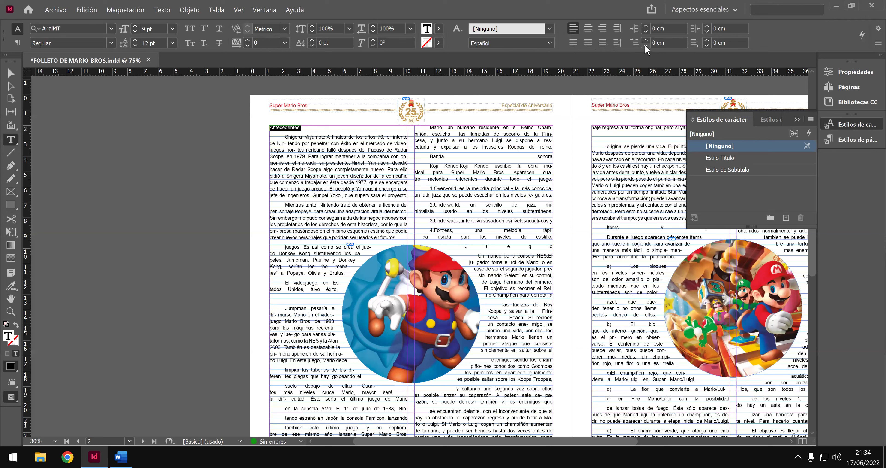
Apply the Estilo de Subtítulo character style to the Antecedentes subtitle on page 2.
click(313, 127)
drag(255, 128, 301, 128)
click(740, 168)
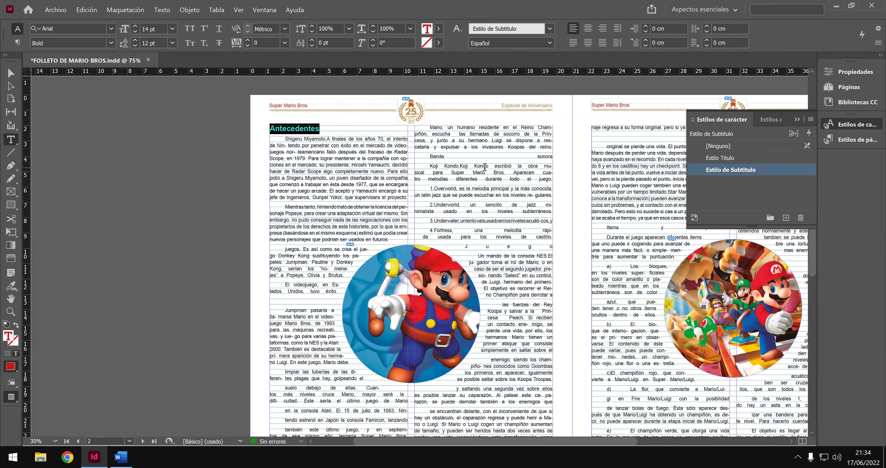
click(345, 126)
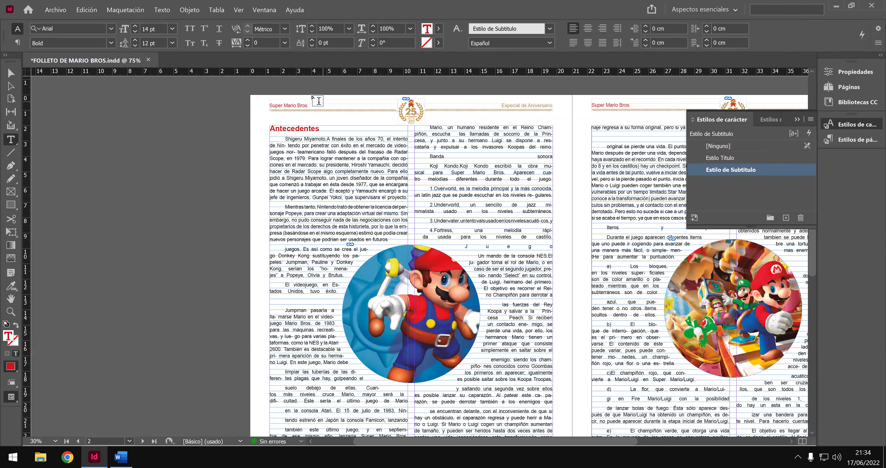
Save the brochure document.
click(62, 12)
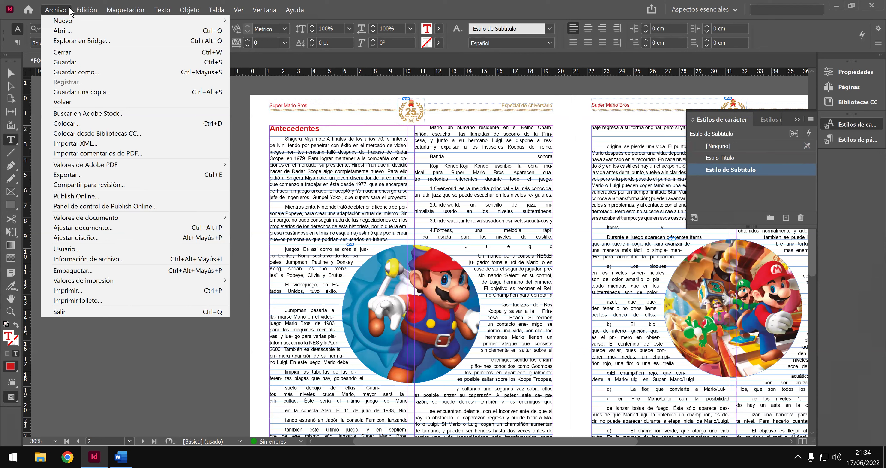
mouse_move(75, 12)
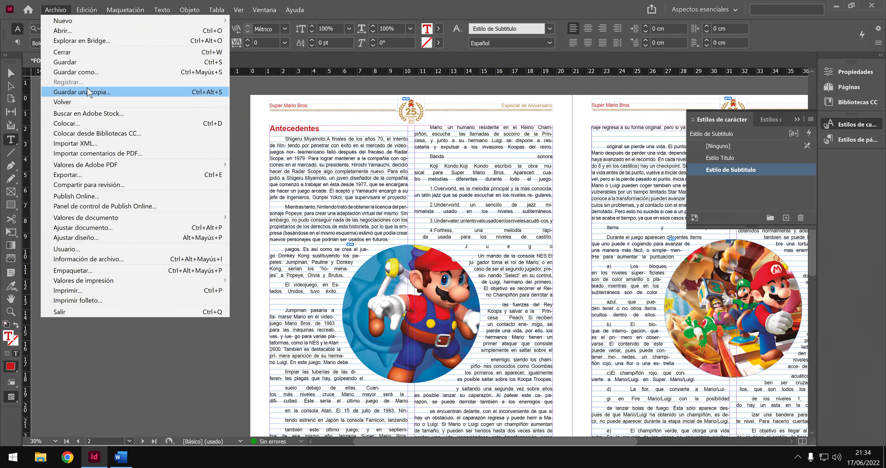
click(89, 62)
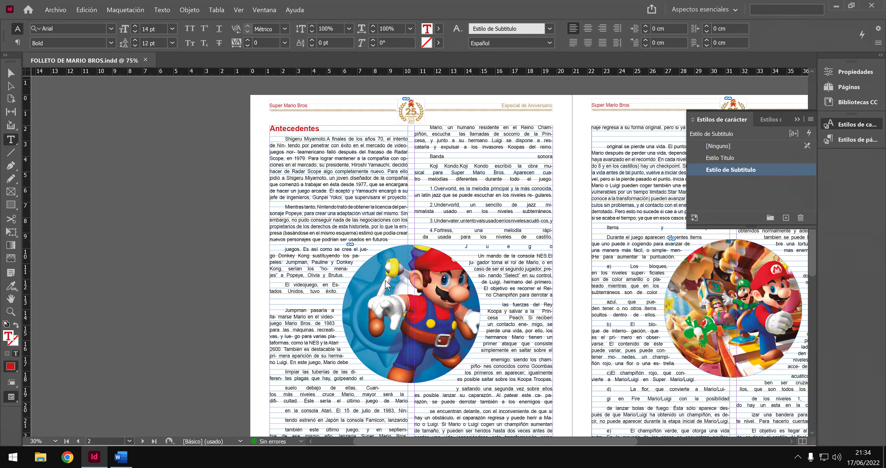
Compare the subtitles on brochure pages 2 and 3 with the Word original, placing both documents side by side.
key(alt+Tab)
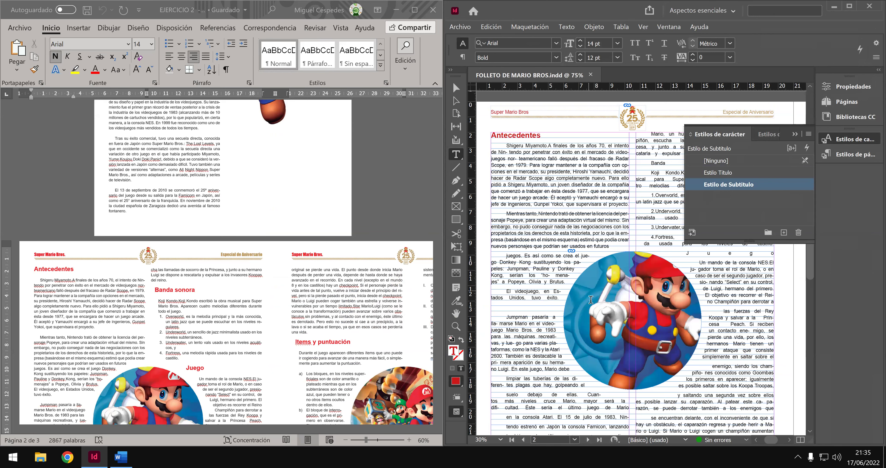
scroll(588, 313, down, 1)
scroll(581, 322, down, 1)
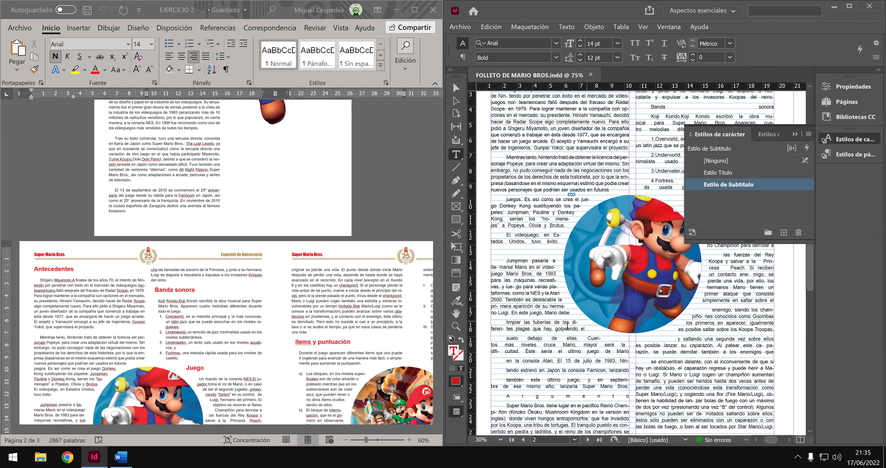
scroll(202, 356, down, 1)
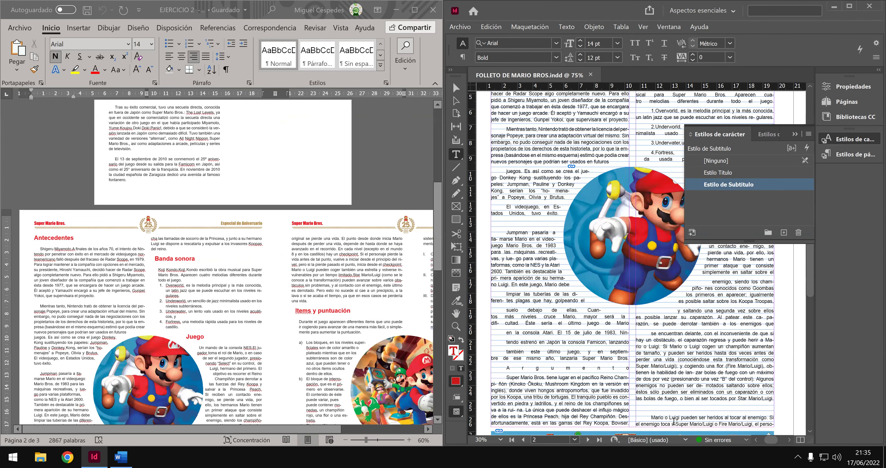
click(782, 440)
drag(778, 441, 769, 441)
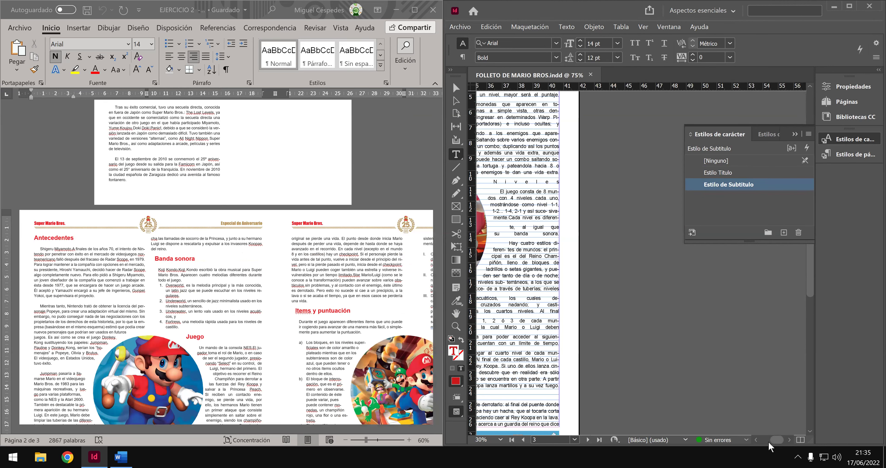
click(757, 440)
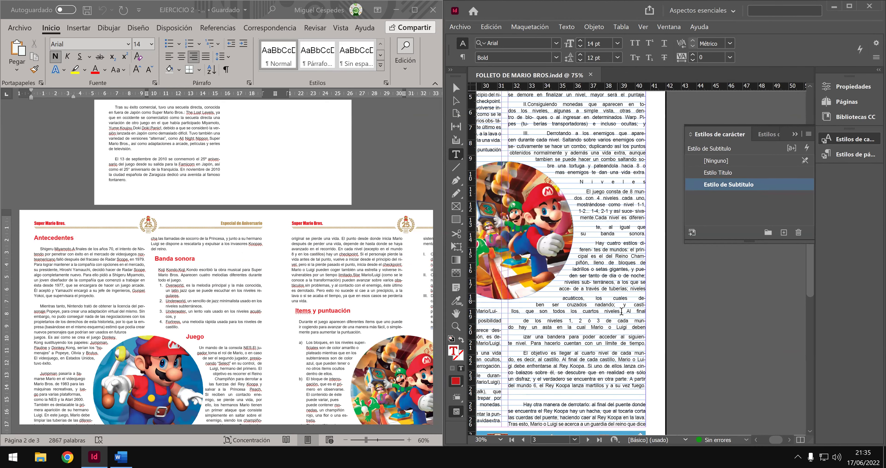
scroll(657, 369, down, 2)
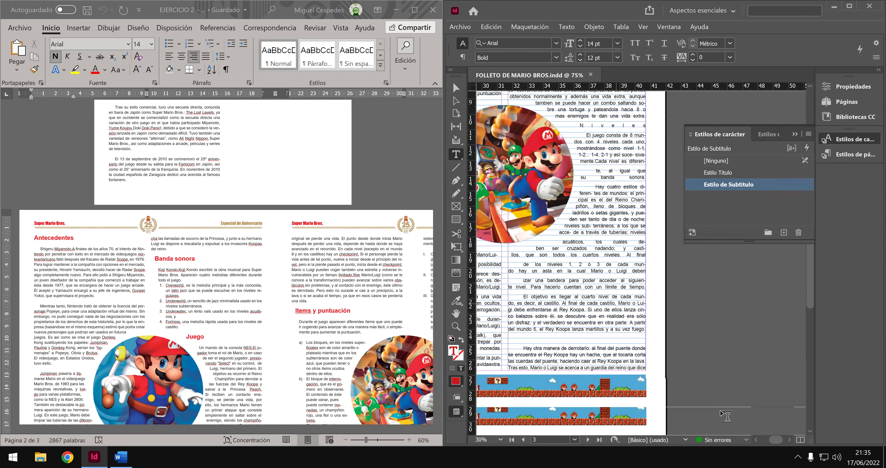
click(756, 439)
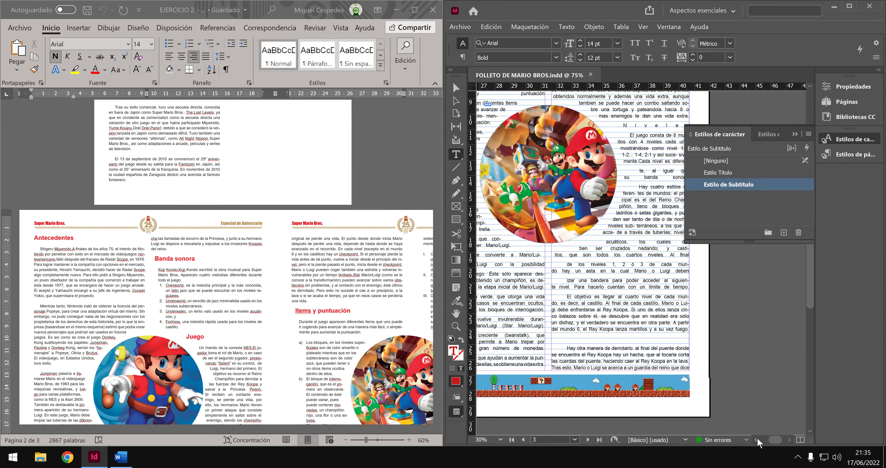
click(756, 440)
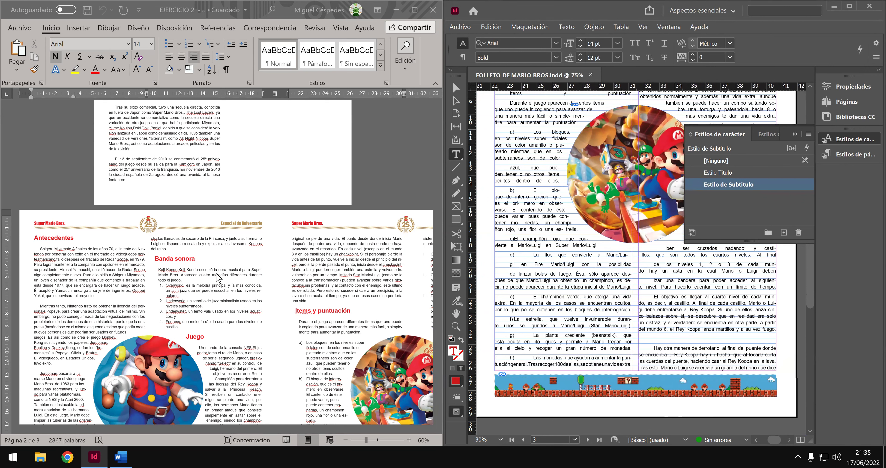
scroll(235, 270, down, 2)
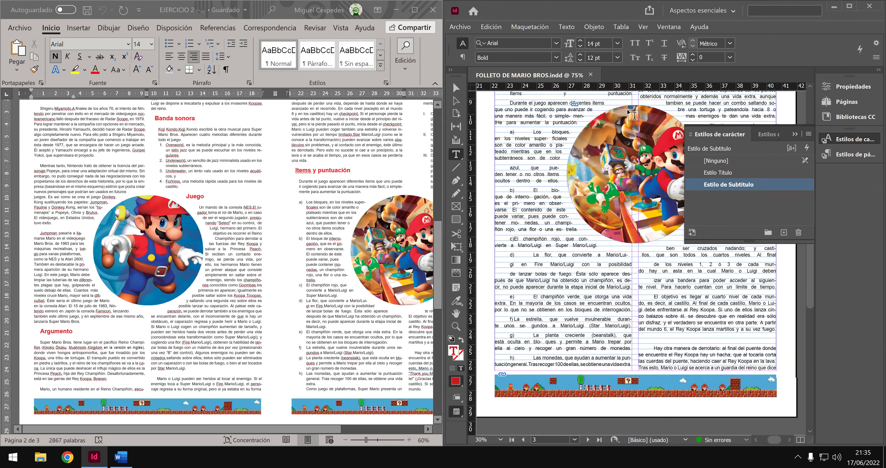
Maximize the InDesign window and align the Juego subtitle on page 2 left.
key(super+Left)
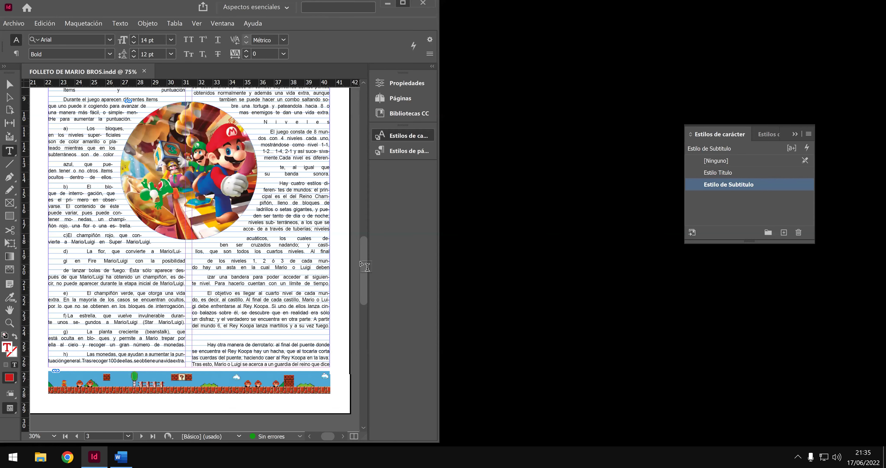
key(super+Up)
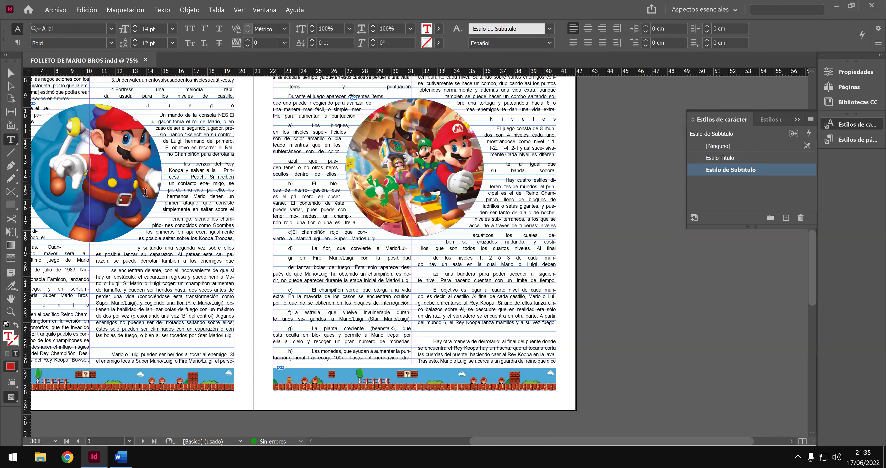
scroll(200, 195, up, 3)
double_click(233, 195)
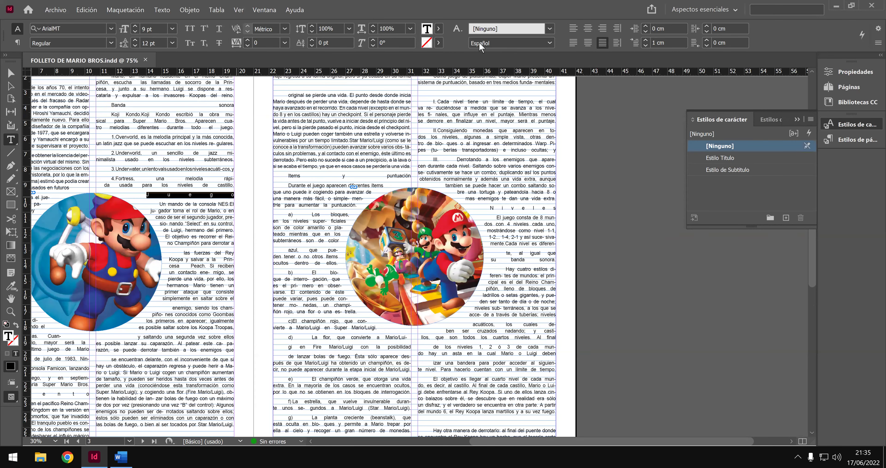
click(573, 28)
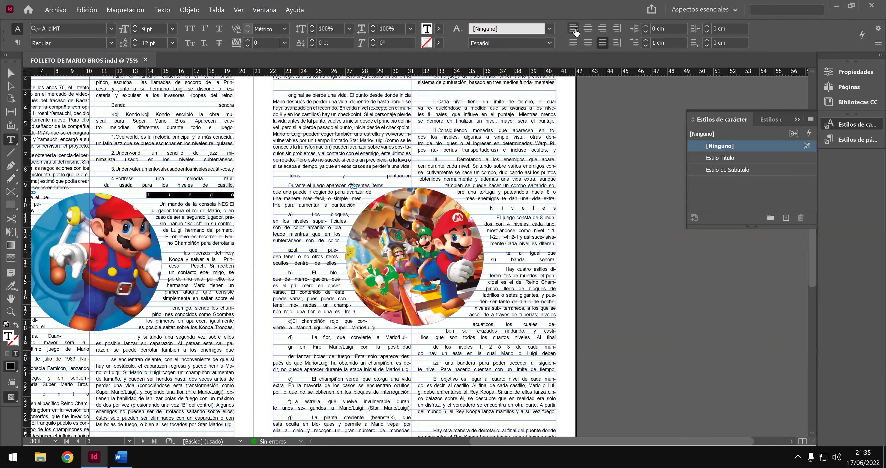
key(ctrl+shift+l)
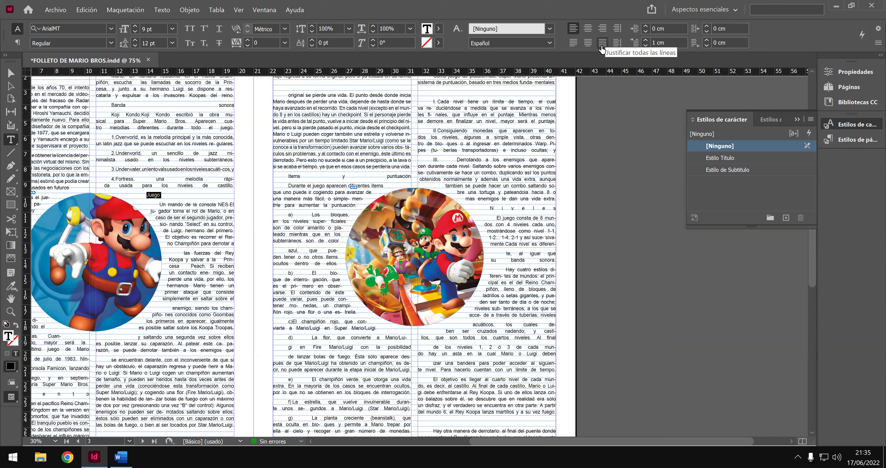
Set the Juego subtitle's first-line indent to 0 cm and apply the Estilo de Subtítulo character style to it.
click(645, 42)
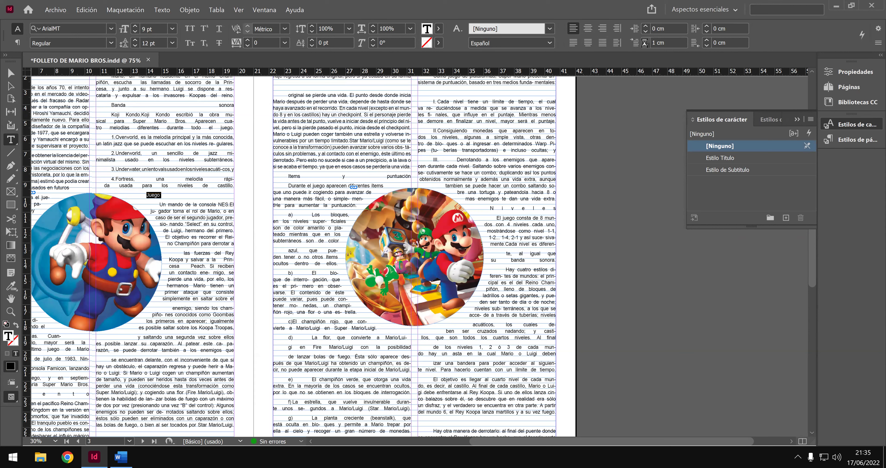
click(645, 44)
click(645, 45)
click(717, 171)
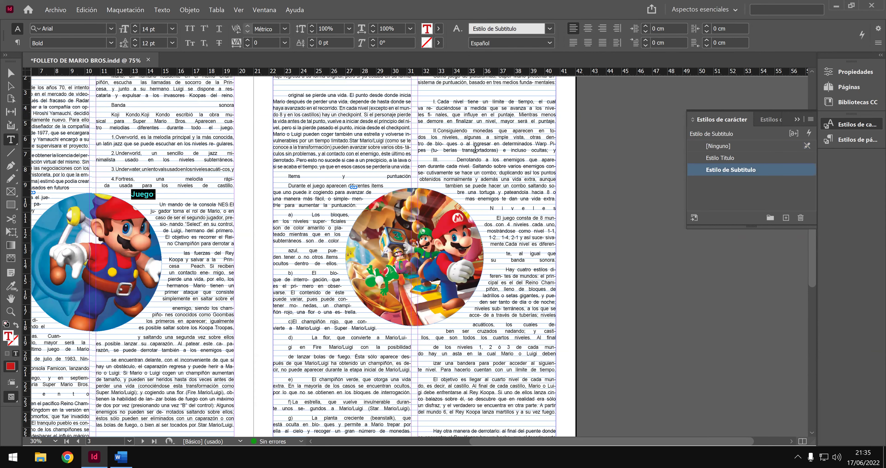
Format the Banda sonora subtitle on page 2 with left alignment, a 0 cm first-line indent and the Estilo de Subtítulo character style.
scroll(203, 180, up, 2)
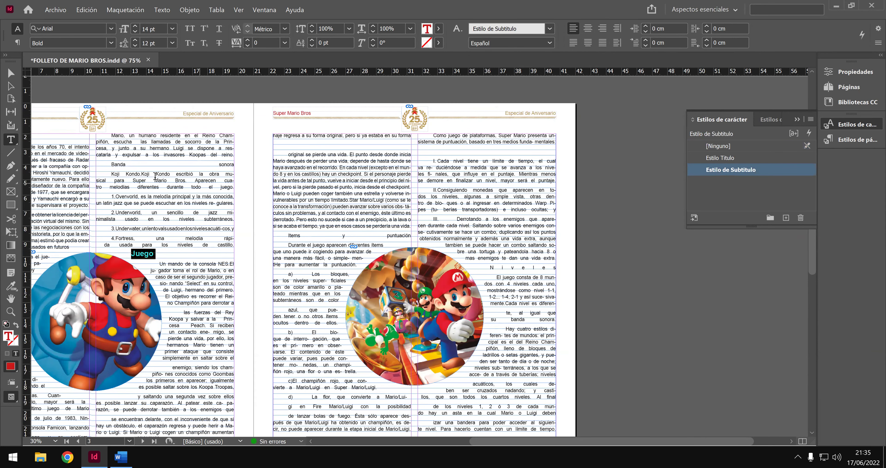
drag(111, 164, 238, 168)
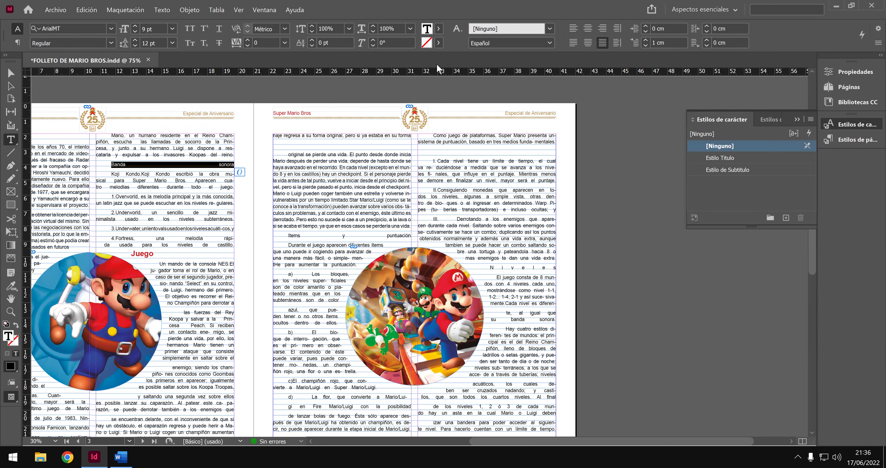
click(576, 29)
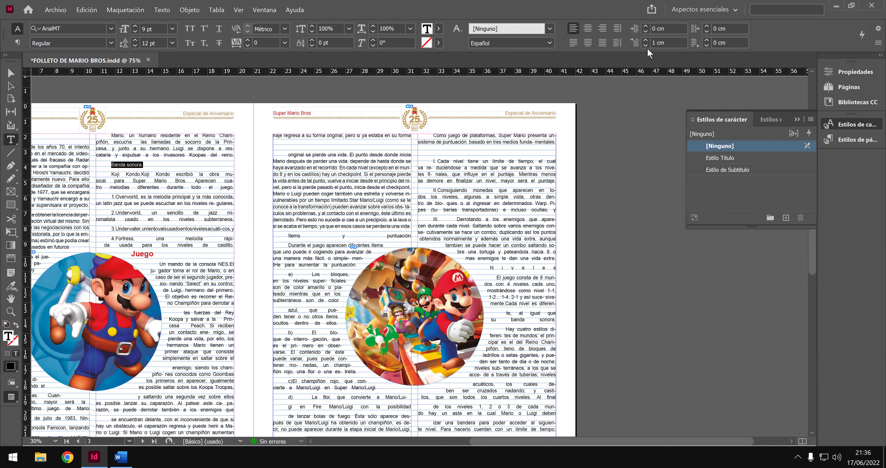
click(646, 45)
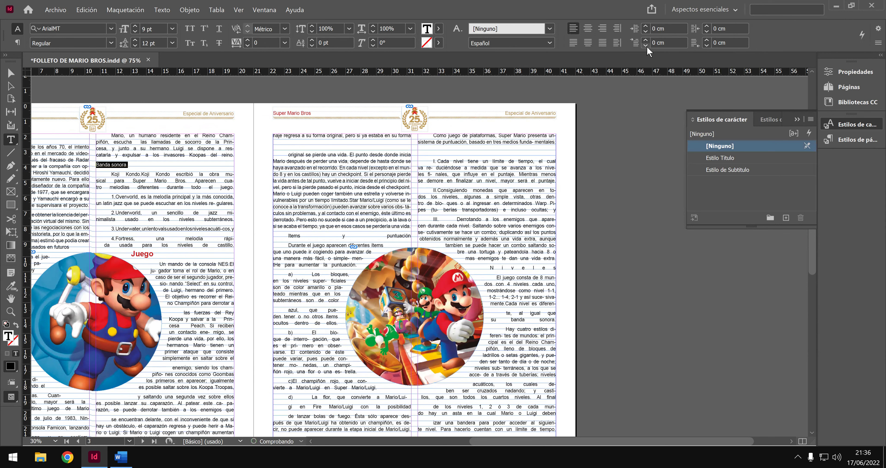
click(744, 168)
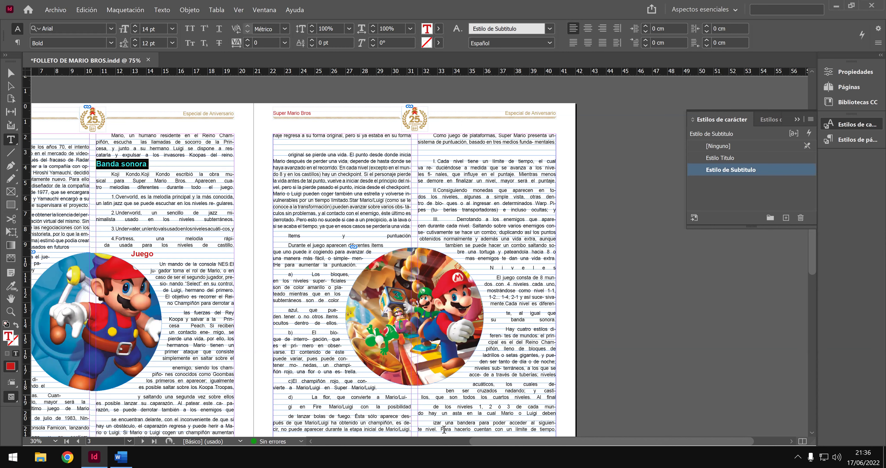
Format the Argumento subtitle on page 2 with the Estilo de Subtítulo character style, a 0 cm first-line indent and left alignment.
drag(481, 442, 466, 441)
scroll(413, 441, left, 2)
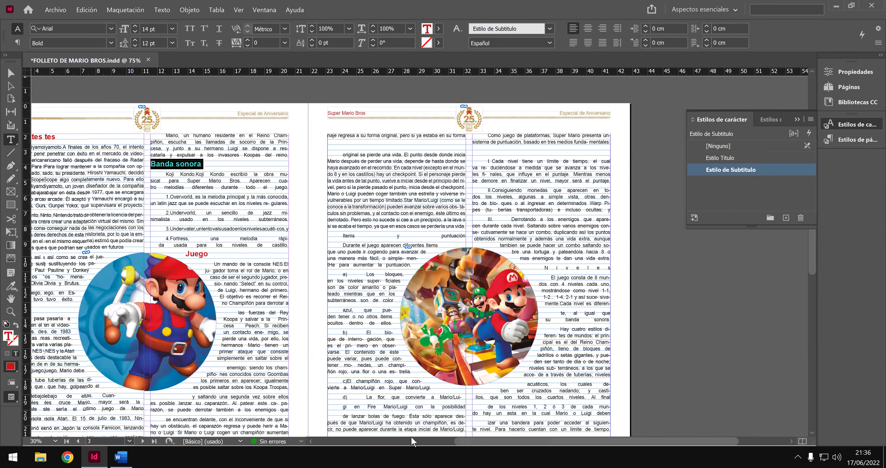
scroll(208, 271, left, 5)
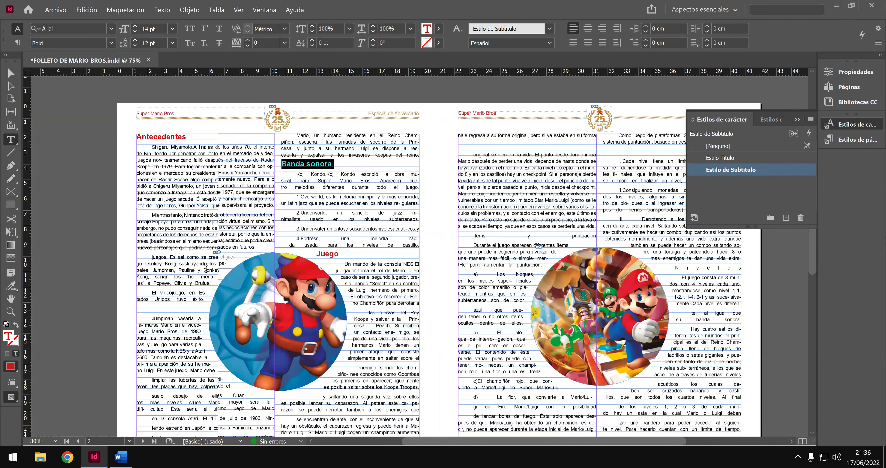
scroll(205, 273, left, 1)
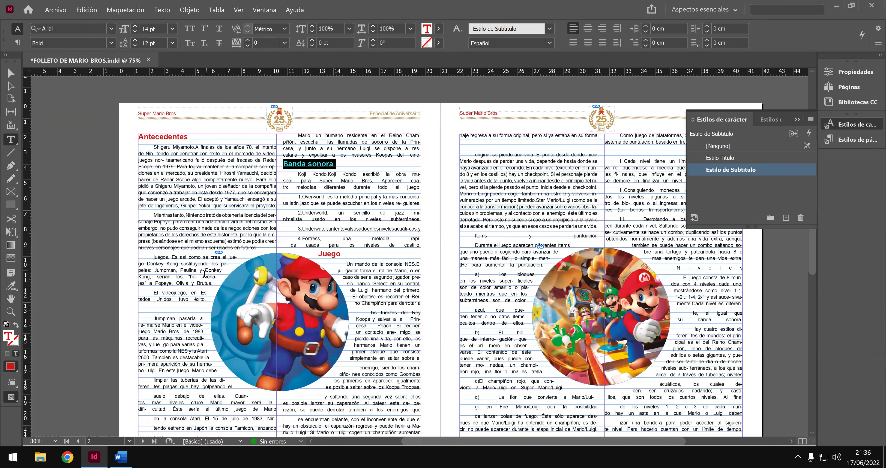
scroll(269, 329, down, 3)
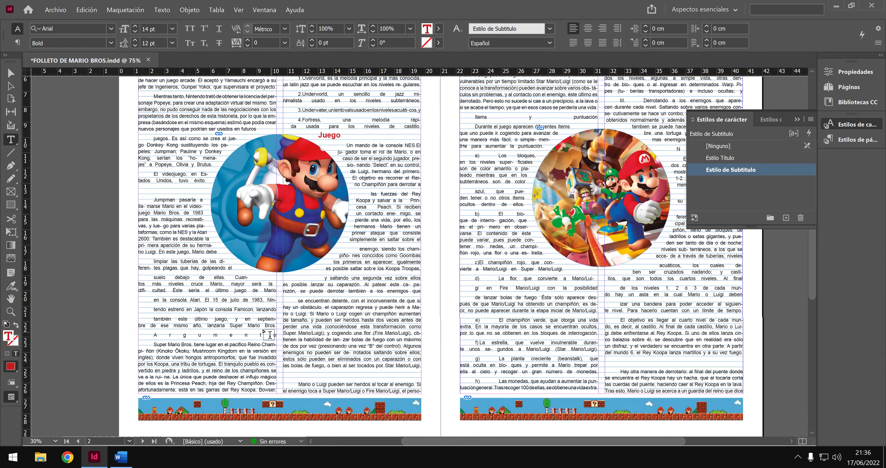
scroll(263, 330, up, 4)
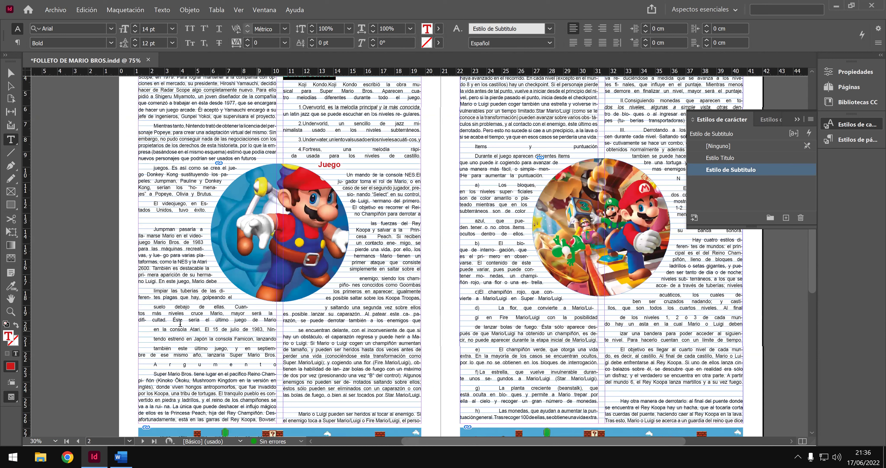
scroll(251, 323, down, 2)
drag(248, 310, 274, 305)
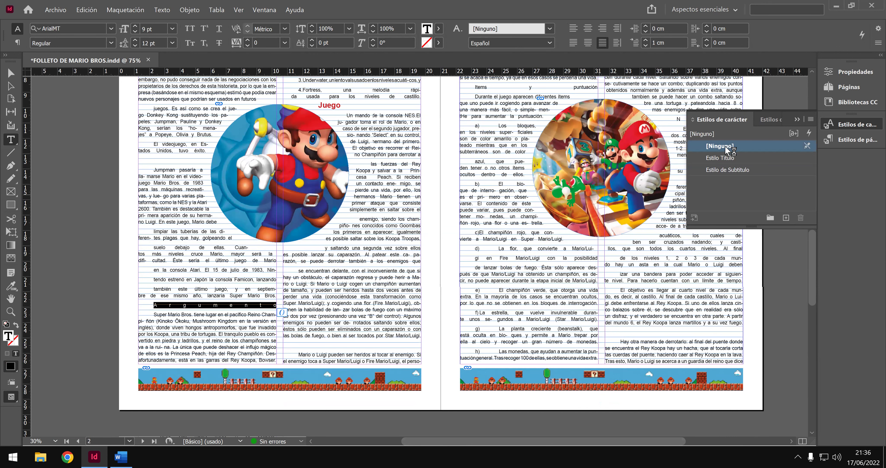
click(727, 170)
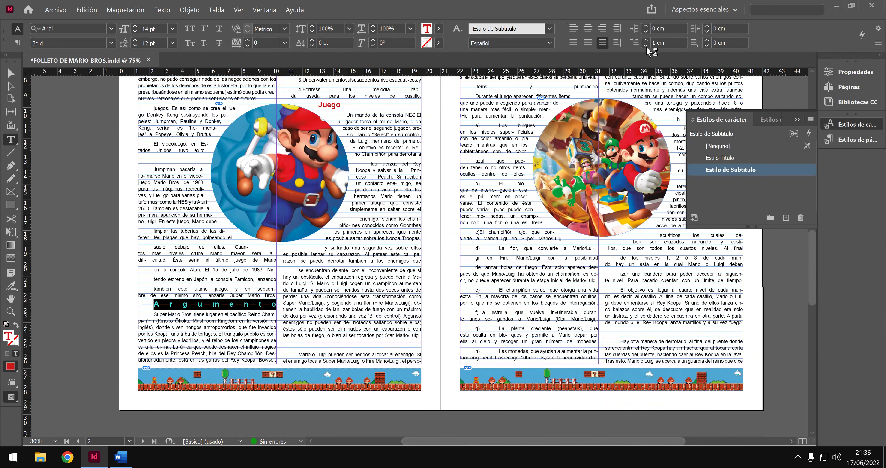
click(646, 46)
click(573, 28)
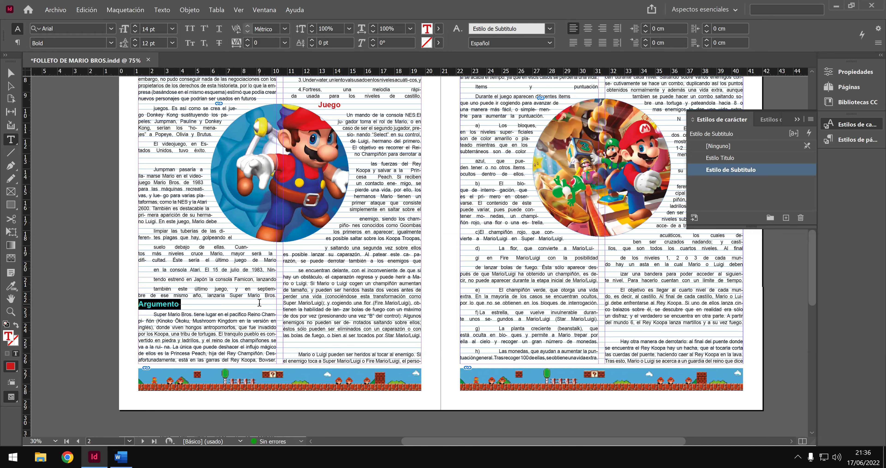
Format the Items y puntuación subtitle on page 3 with the Estilo de Subtítulo character style, a 0 cm first-line indent and left alignment.
scroll(259, 301, up, 1)
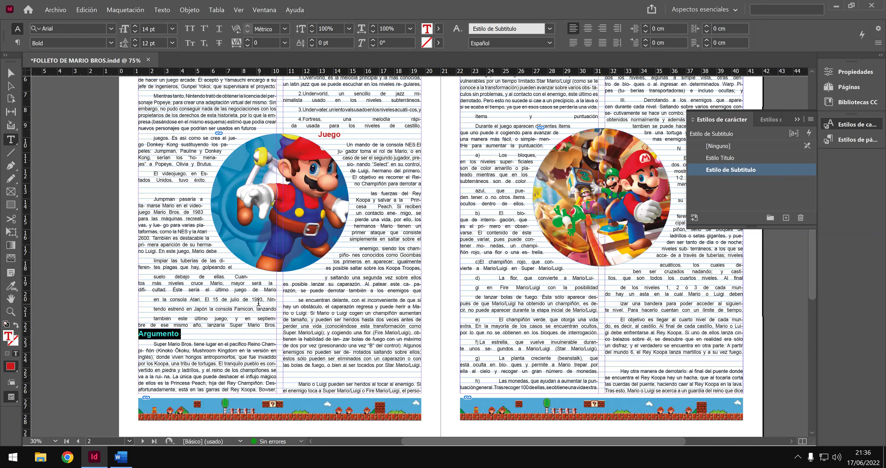
scroll(259, 301, up, 3)
scroll(476, 235, up, 1)
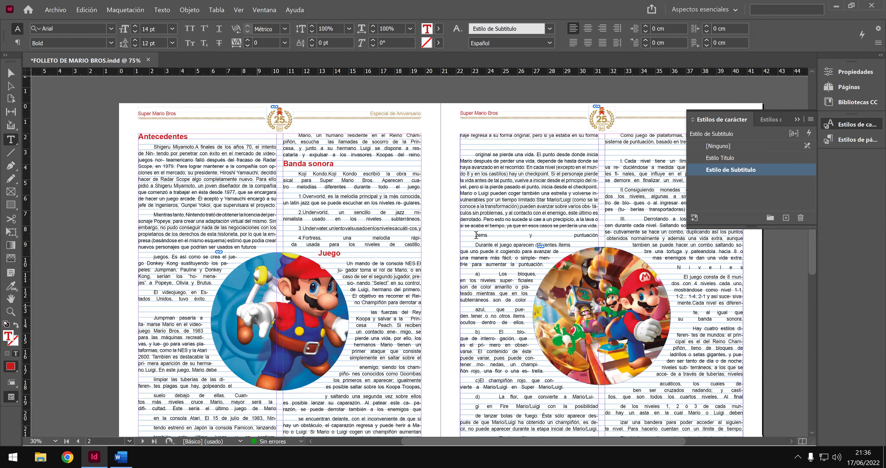
drag(520, 235, 600, 236)
click(728, 169)
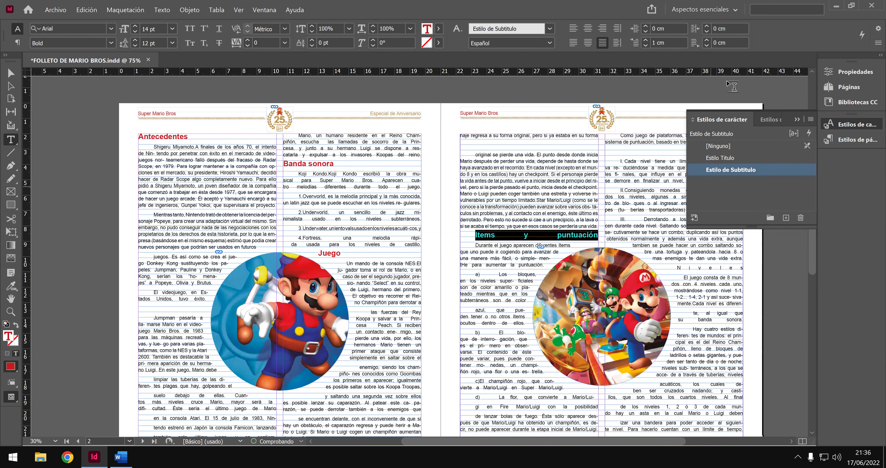
click(646, 45)
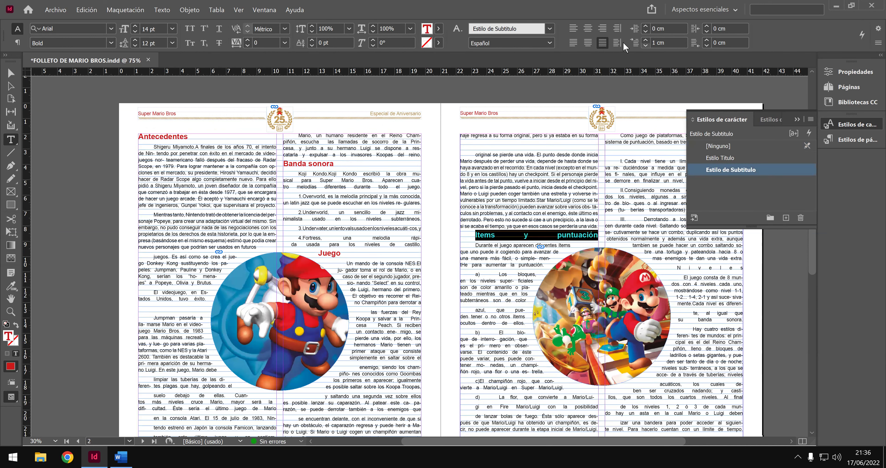
click(577, 29)
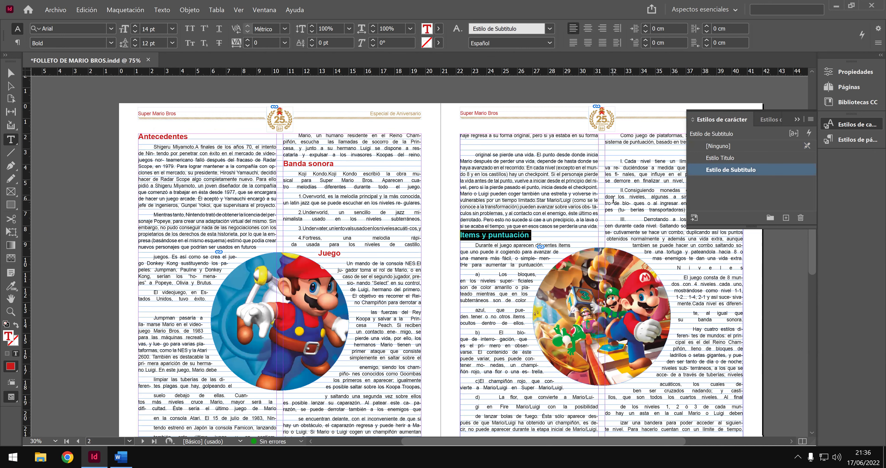
scroll(540, 249, down, 1)
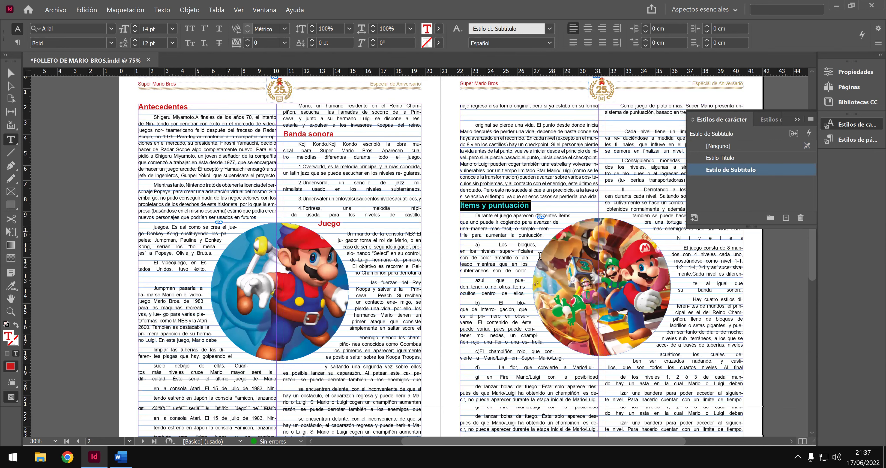
Format the Personajes subtitle on page 4 with the Estilo de Subtítulo character style, a 0 cm first-line indent and left alignment.
scroll(548, 267, down, 6)
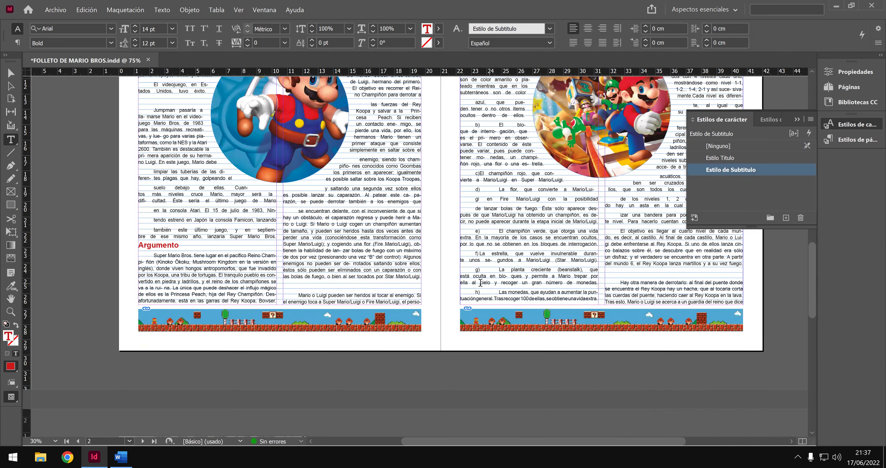
scroll(477, 291, down, 3)
scroll(471, 293, down, 4)
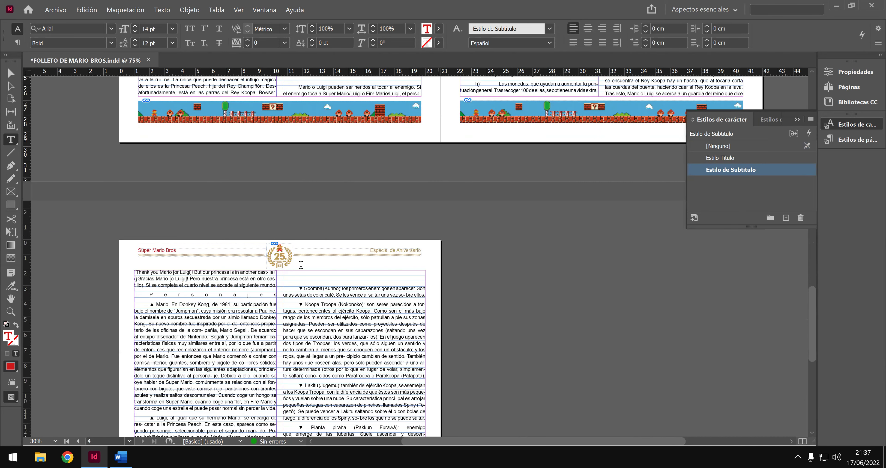
scroll(293, 265, down, 2)
drag(150, 235, 283, 236)
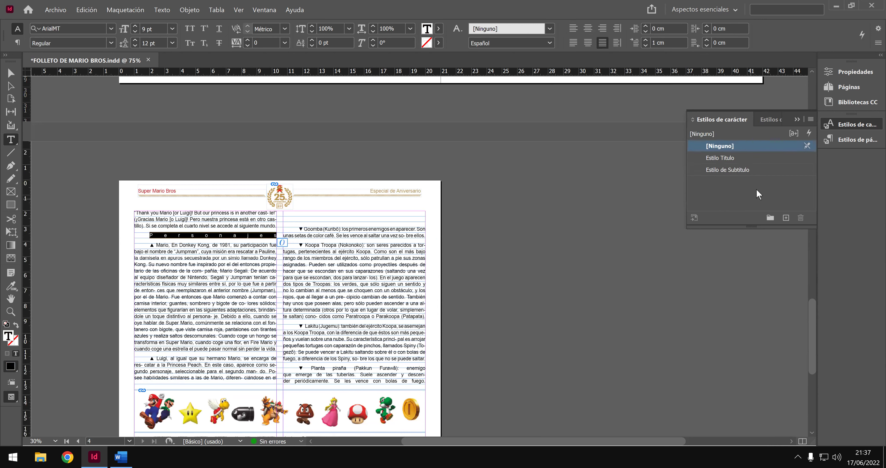
click(744, 172)
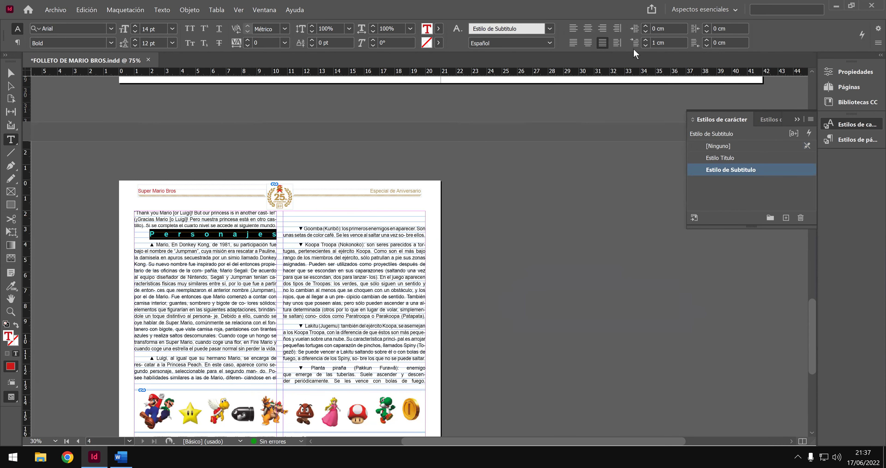
click(646, 45)
click(573, 28)
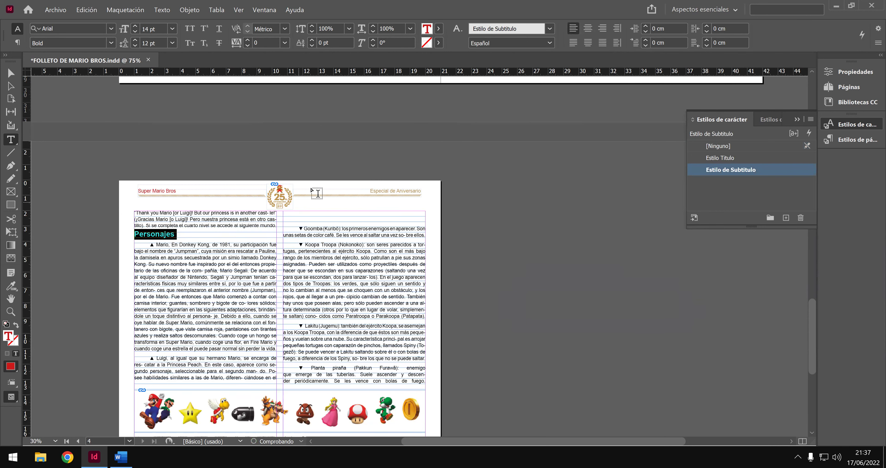
Format the Otros personajes subtitle on page 4 with the Estilo de Subtítulo character style, a 0 cm first-line indent and left alignment.
scroll(312, 196, down, 1)
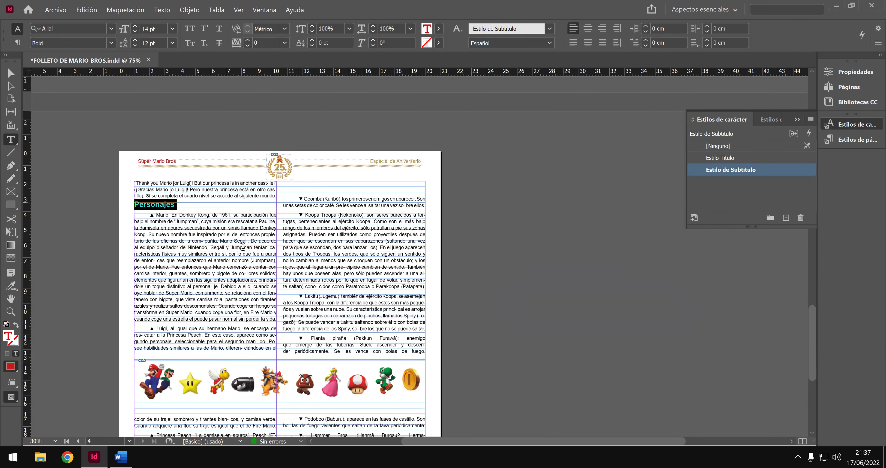
scroll(244, 266, down, 4)
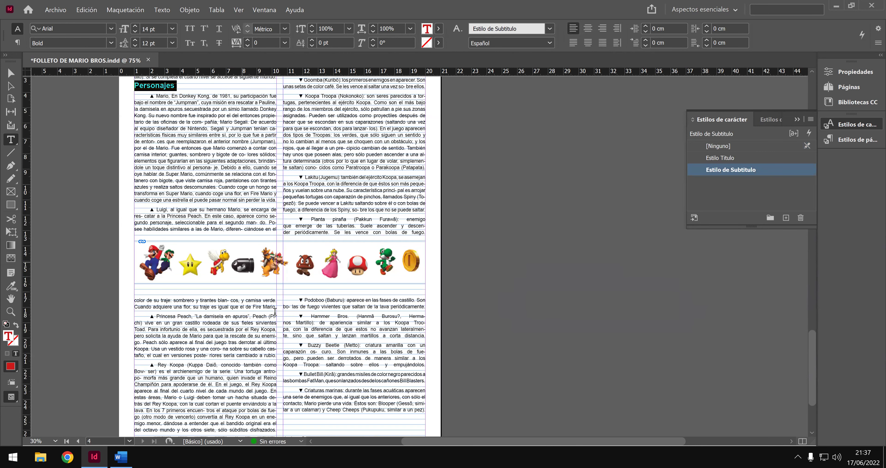
scroll(233, 347, down, 3)
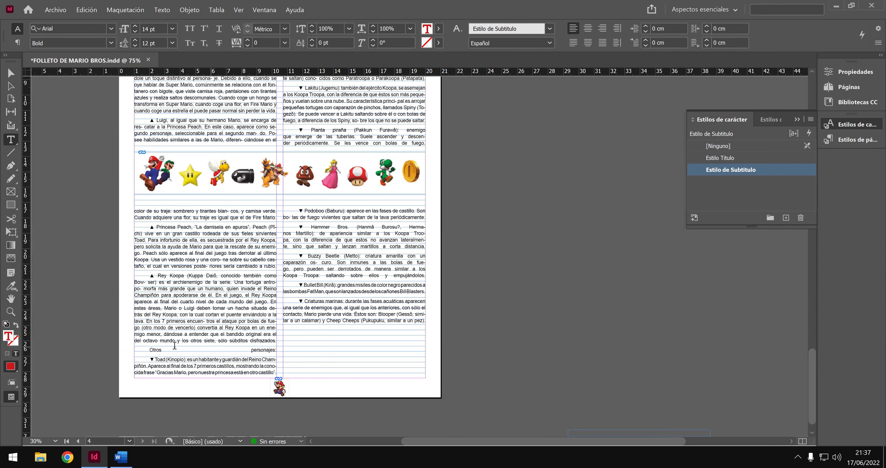
drag(151, 349, 279, 353)
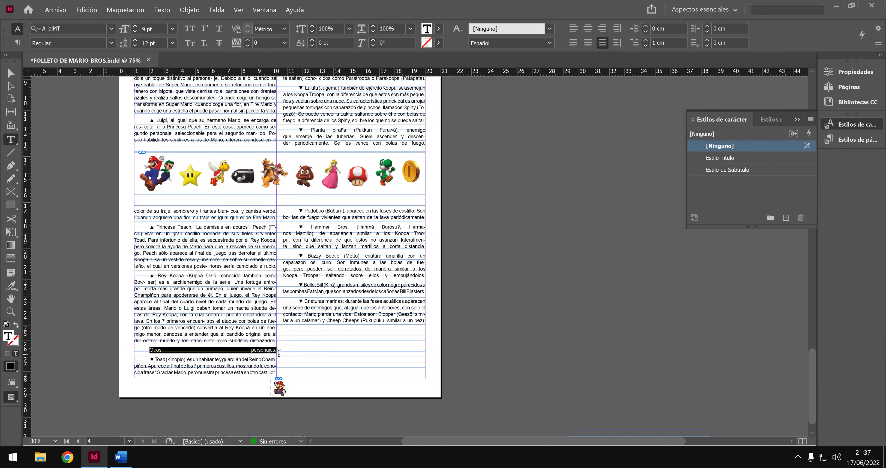
click(725, 171)
click(646, 45)
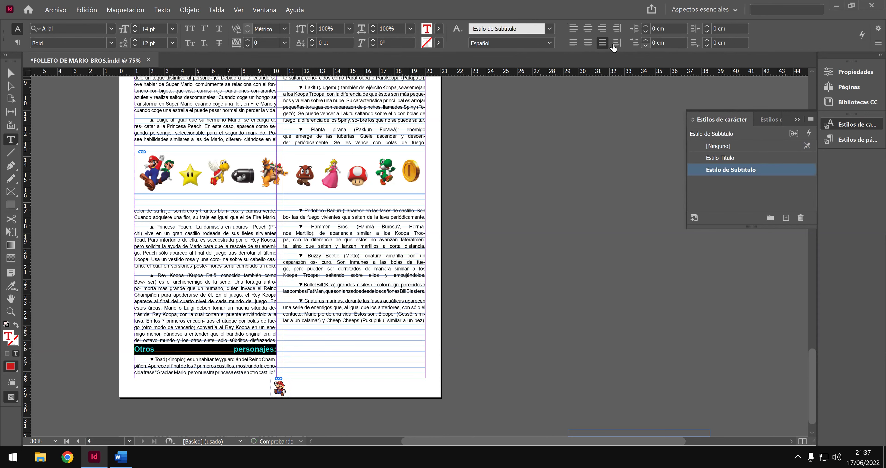
click(572, 29)
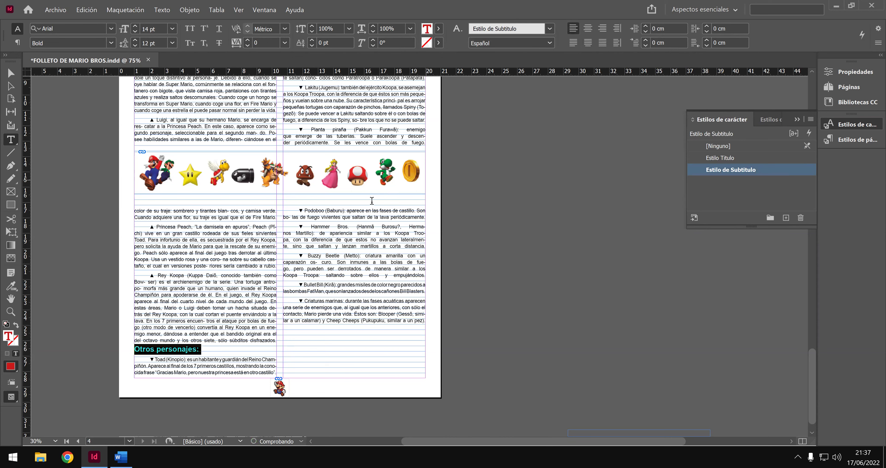
Check the subtitles back through pages 4 to 2 and save the brochure.
scroll(349, 227, up, 3)
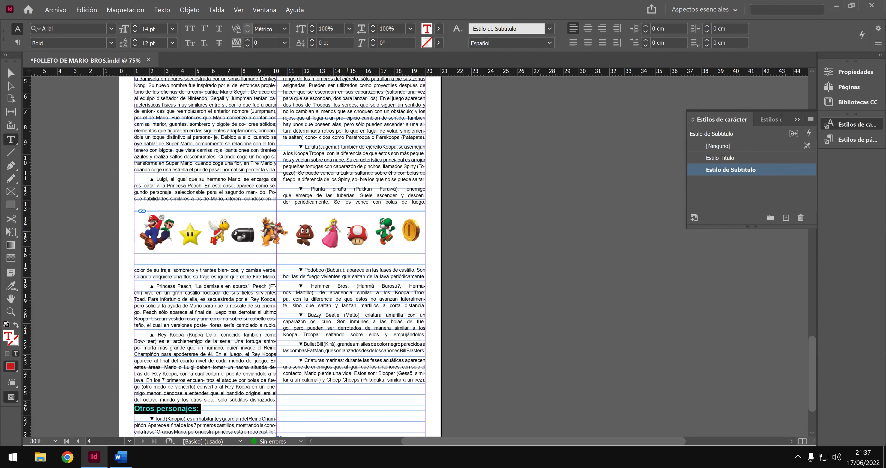
scroll(291, 218, up, 10)
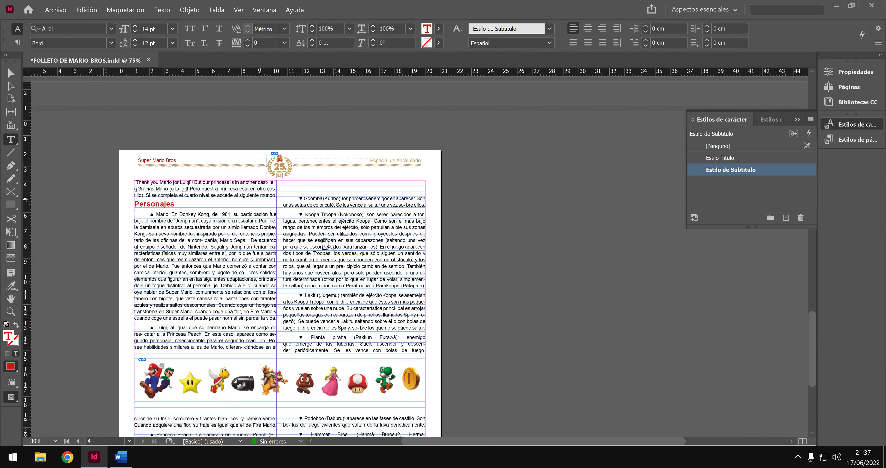
scroll(320, 241, up, 2)
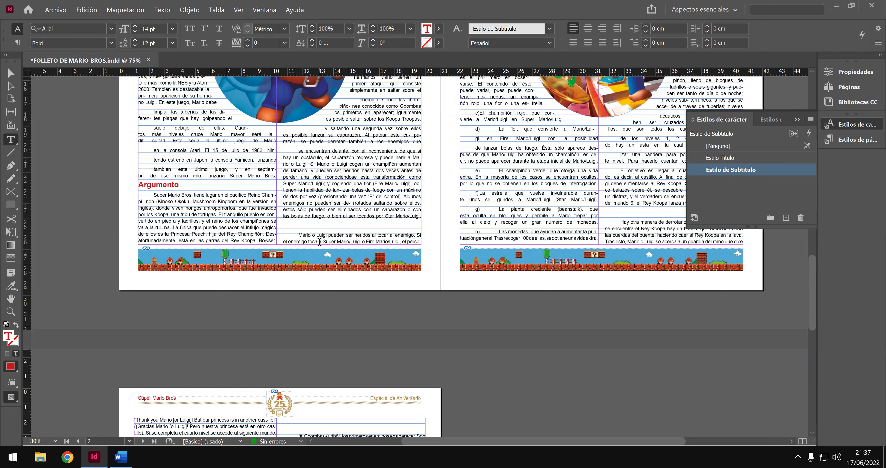
scroll(320, 244, up, 2)
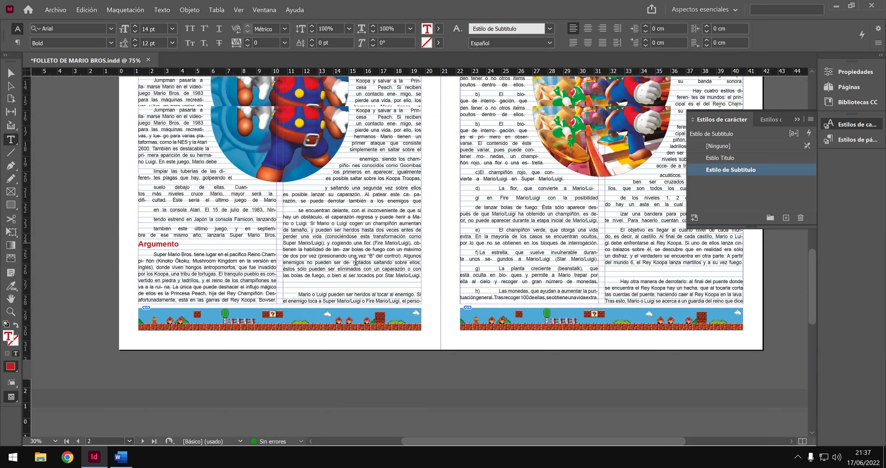
scroll(232, 58, up, 5)
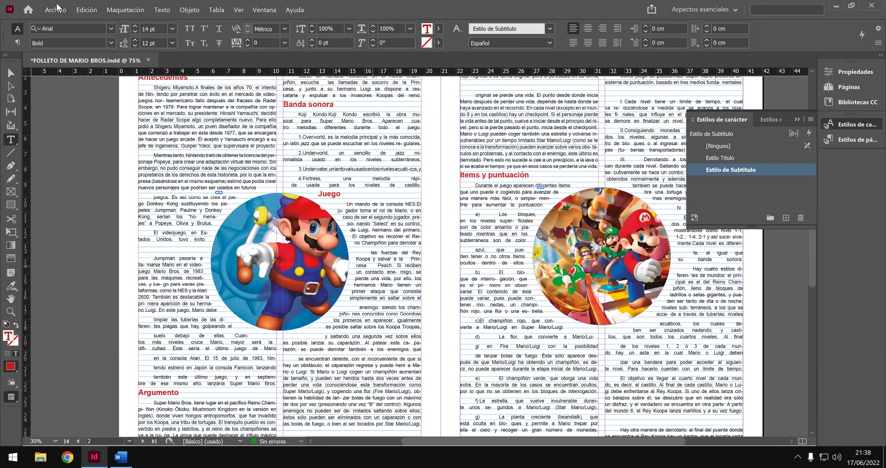
scroll(93, 65, up, 4)
key(ctrl+s)
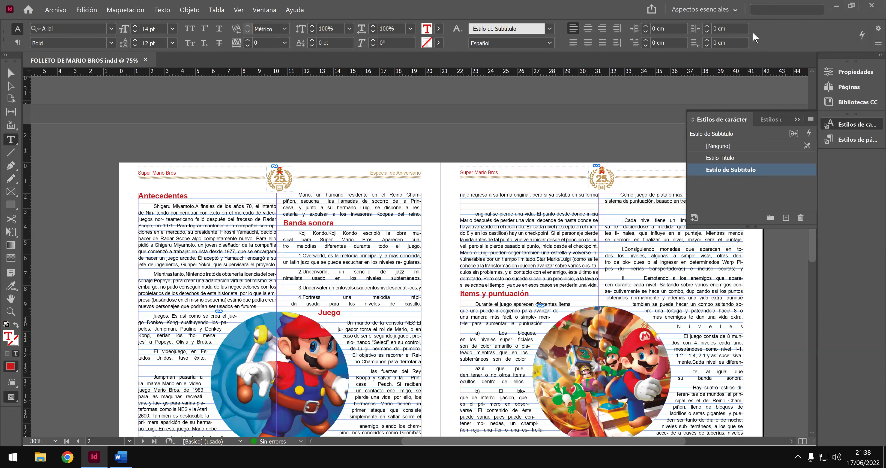
Format the Niveles subtitle on page 3 with the Estilo de Subtítulo character style, left alignment and a 0 cm first-line indent.
scroll(509, 146, down, 1)
drag(509, 146, 564, 229)
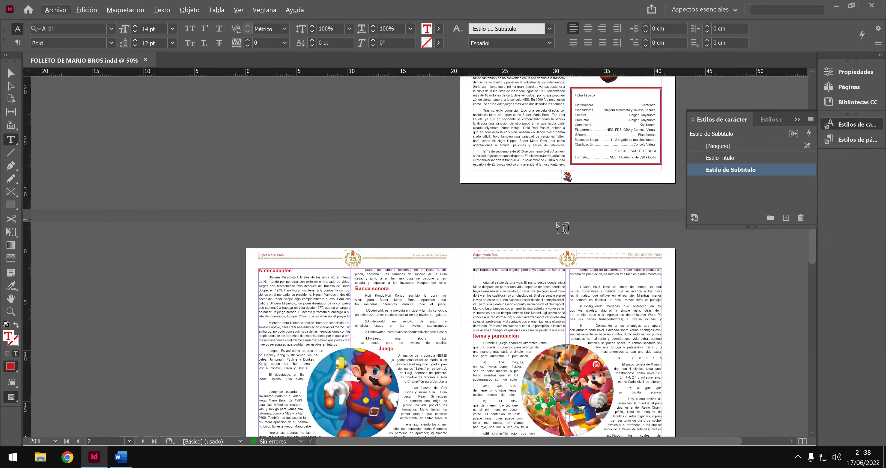
scroll(617, 301, down, 2)
drag(618, 299, 665, 299)
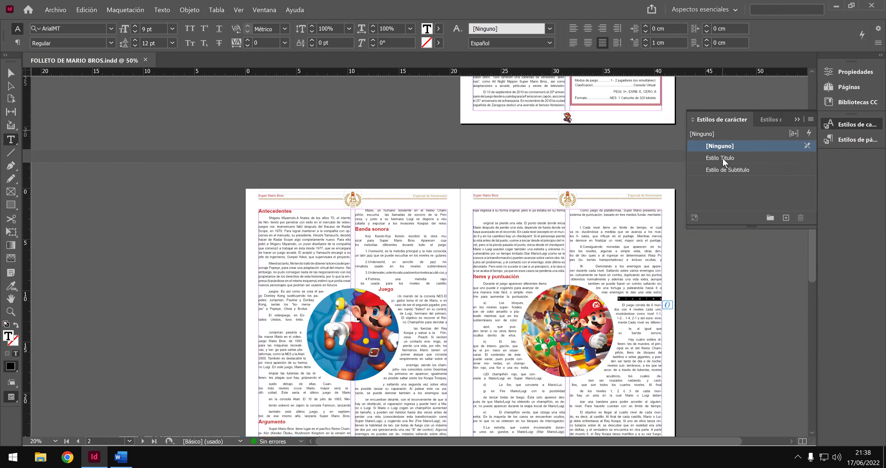
click(724, 170)
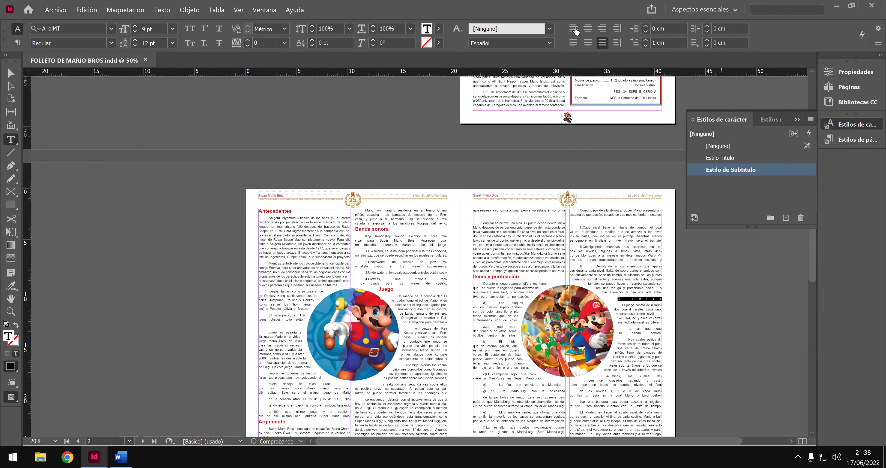
click(646, 46)
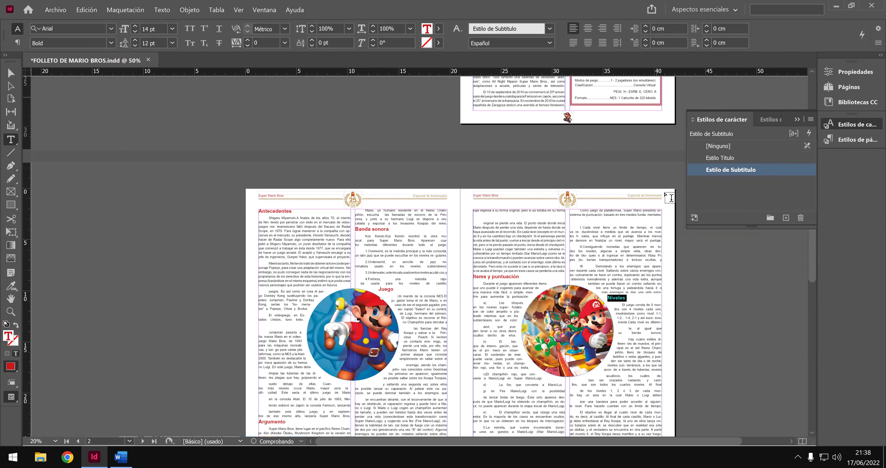
Place the InDesign brochure side by side with the Word original and collapse the character styles list.
scroll(652, 282, down, 2)
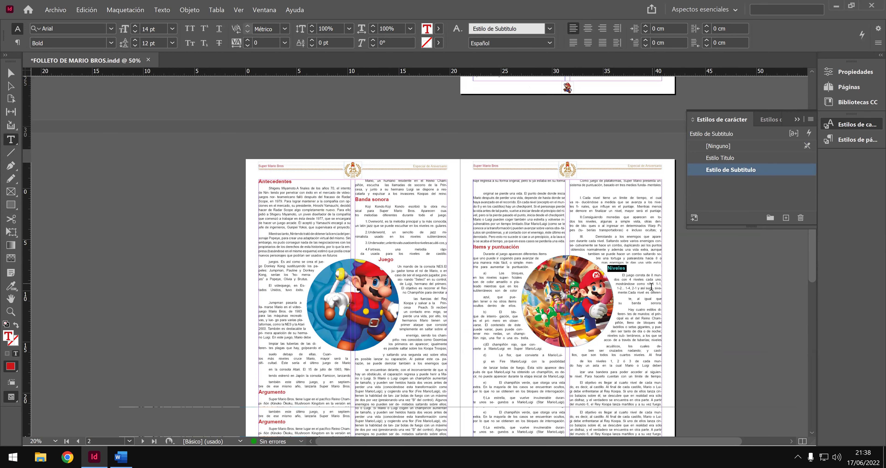
scroll(651, 287, down, 2)
scroll(652, 287, down, 2)
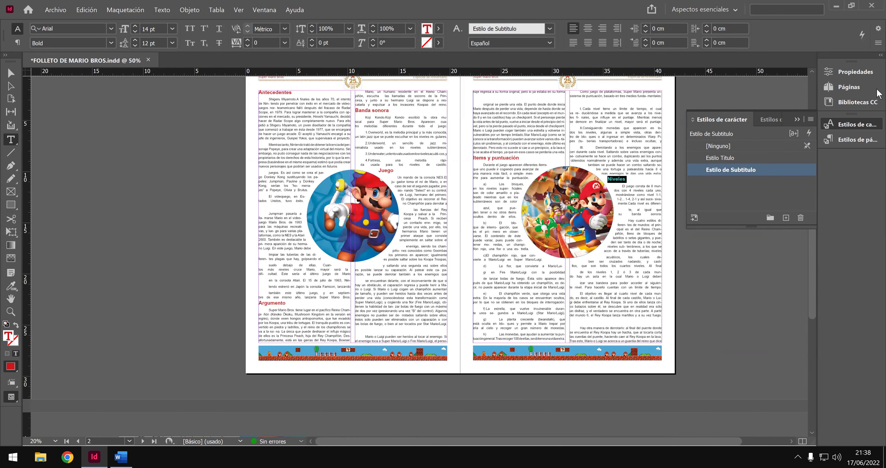
key(super+Right)
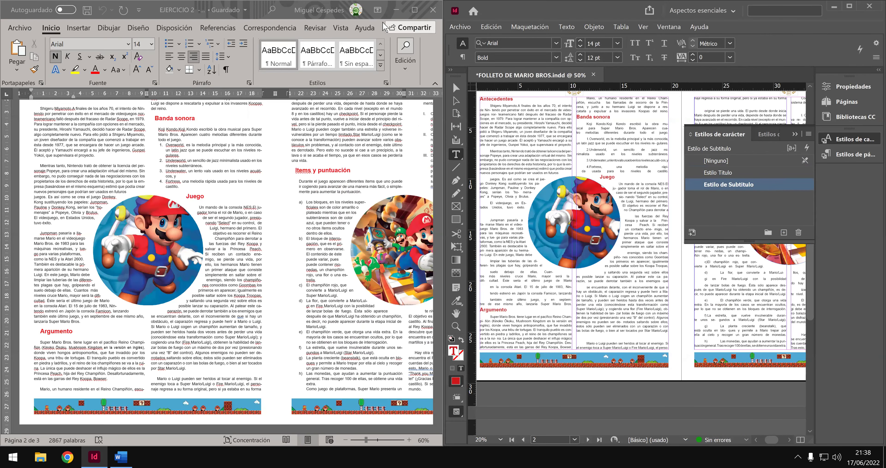
click(795, 134)
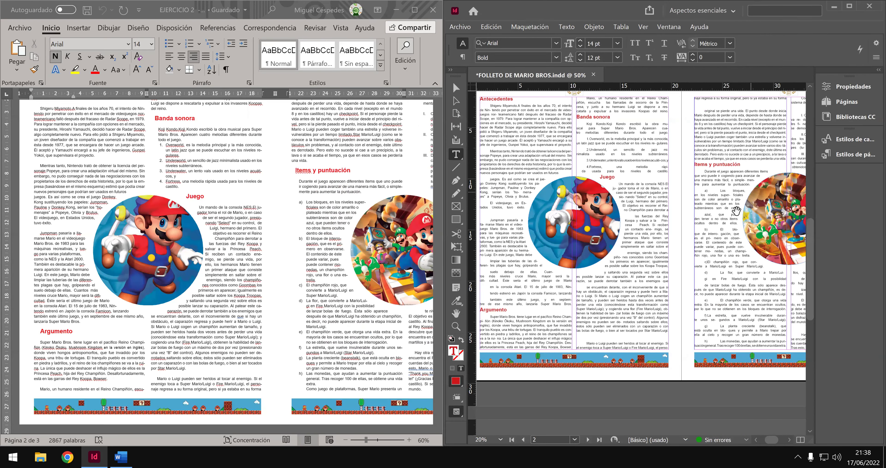
Compare the page 2 text, subtitles and images of the InDesign brochure with the same page in the Word original.
drag(724, 217, 703, 233)
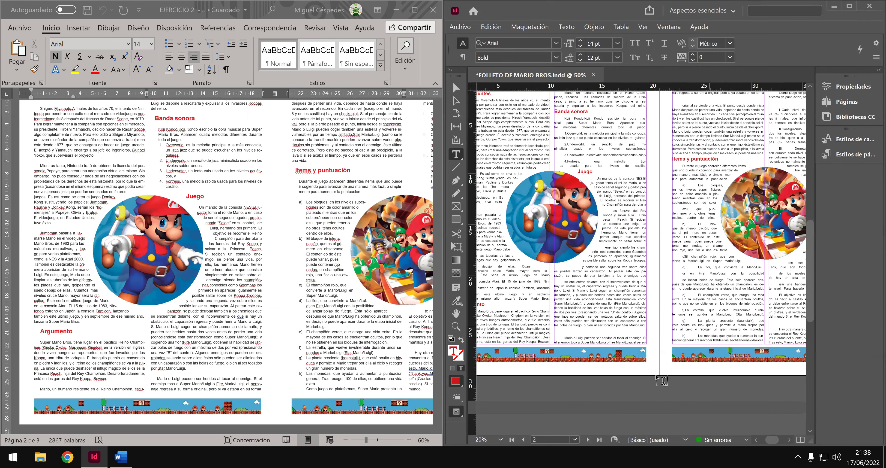
scroll(658, 379, up, 3)
scroll(315, 314, up, 2)
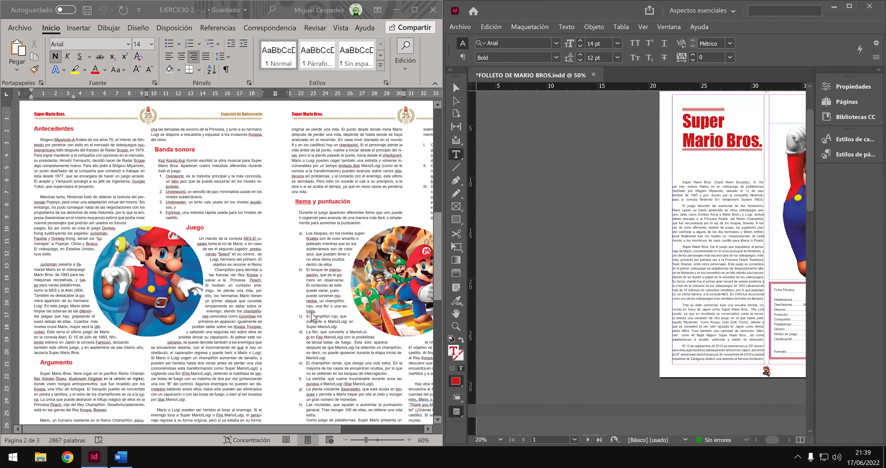
scroll(313, 316, up, 3)
click(298, 280)
key(alt)
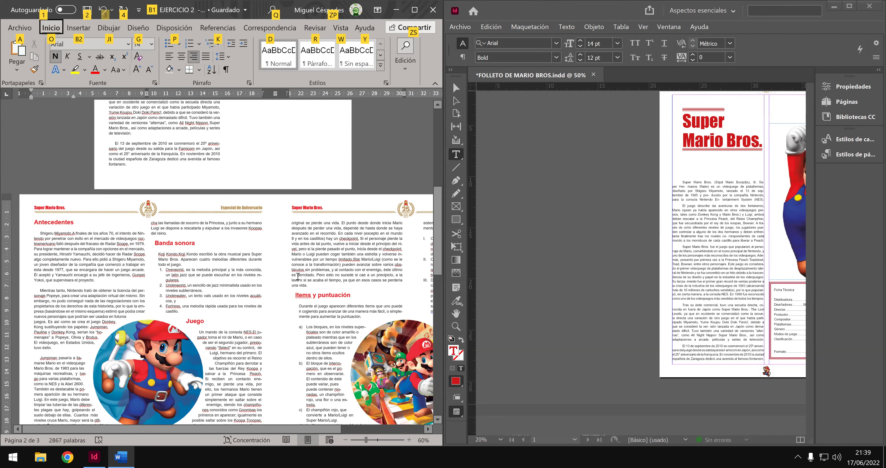
scroll(298, 281, up, 3)
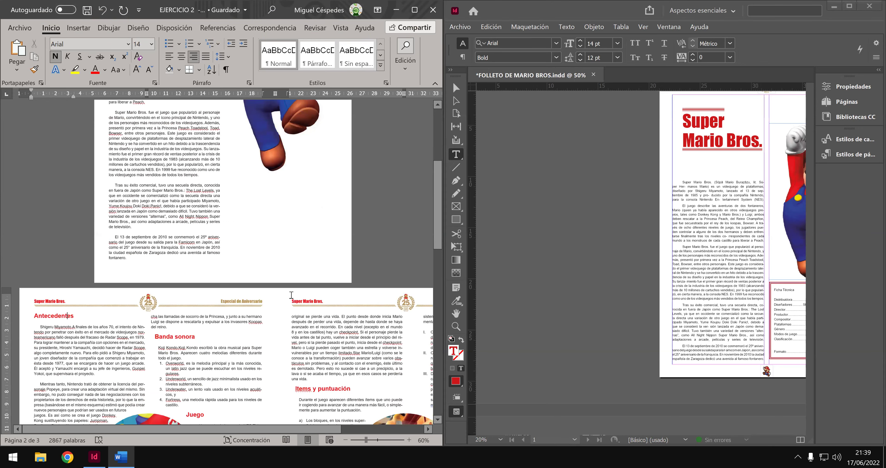
scroll(292, 295, down, 2)
scroll(292, 297, down, 5)
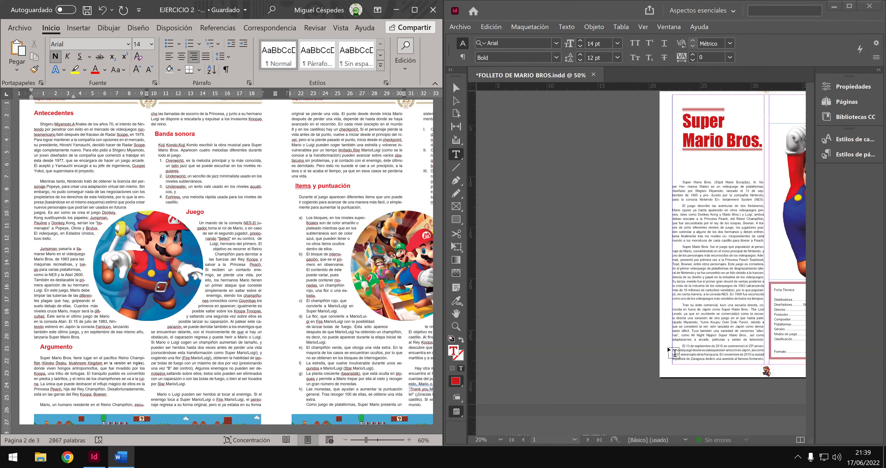
scroll(671, 353, down, 2)
scroll(669, 358, down, 4)
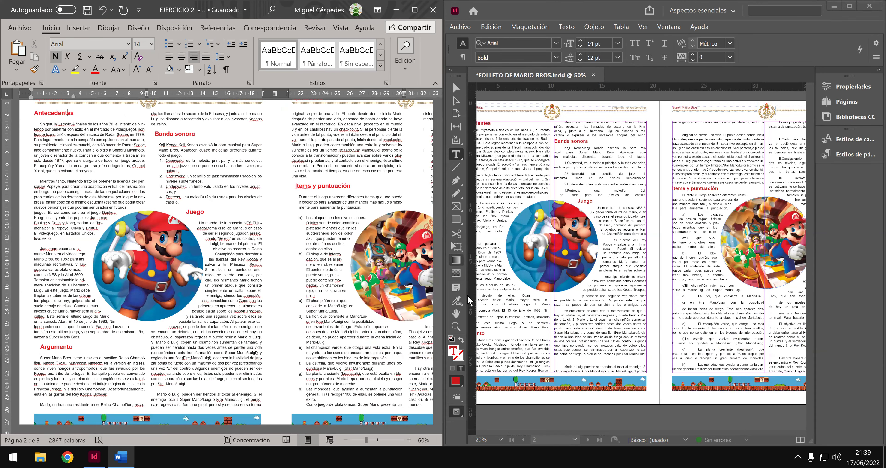
click(459, 314)
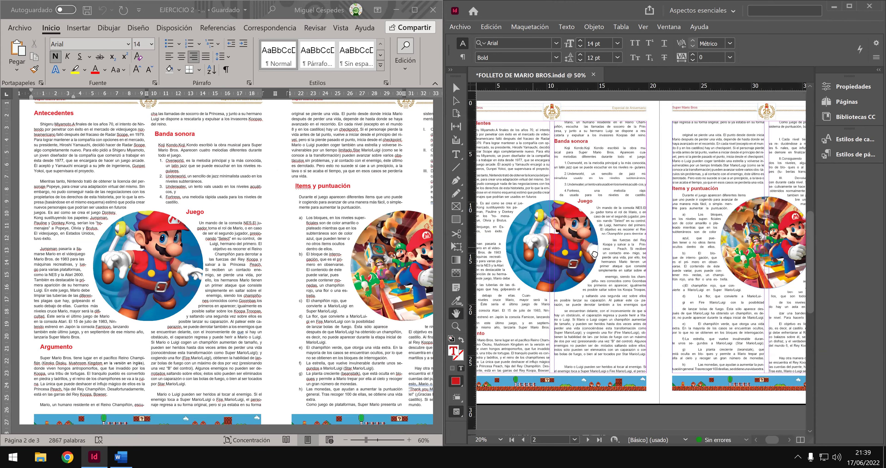
drag(598, 251, 592, 250)
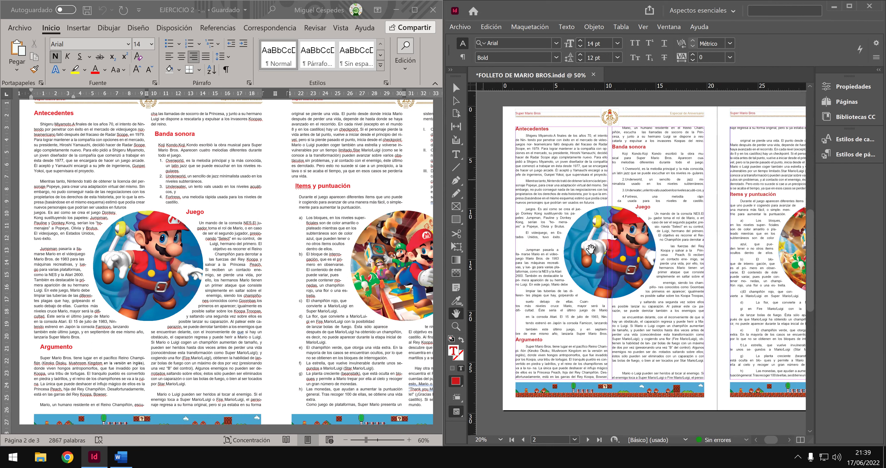
drag(609, 249, 564, 245)
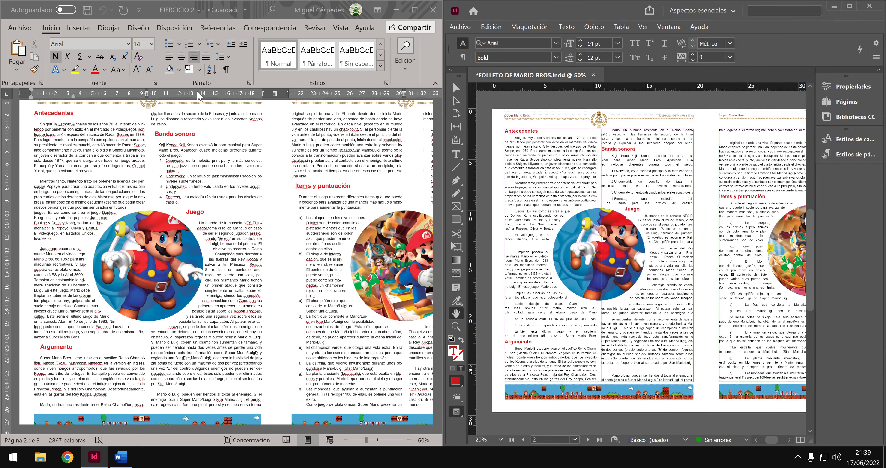
click(456, 154)
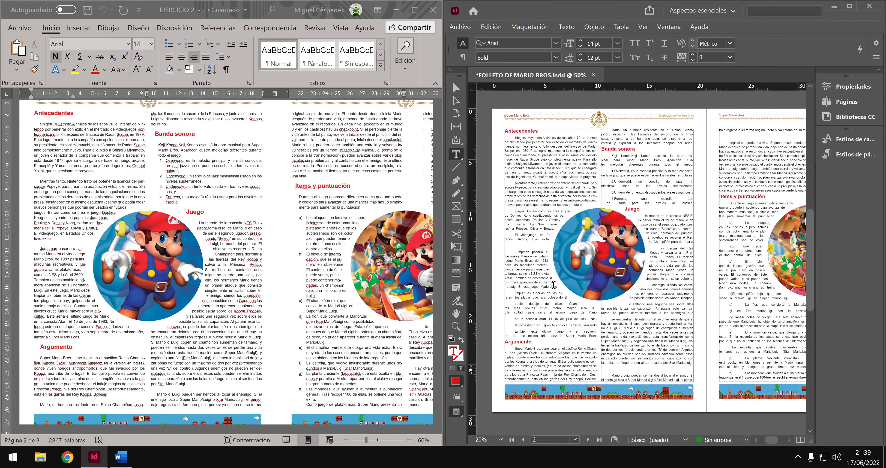
click(514, 292)
click(457, 87)
drag(588, 229, 651, 236)
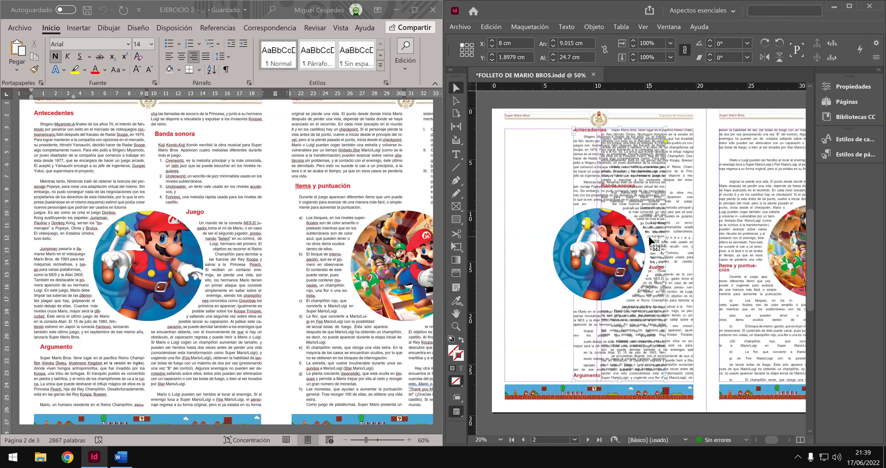
key(ctrl+z)
Try the circular Mario image over the second column of page 2 and return it to X 6 cm, Y 9.7611 cm.
click(619, 237)
drag(618, 236, 669, 235)
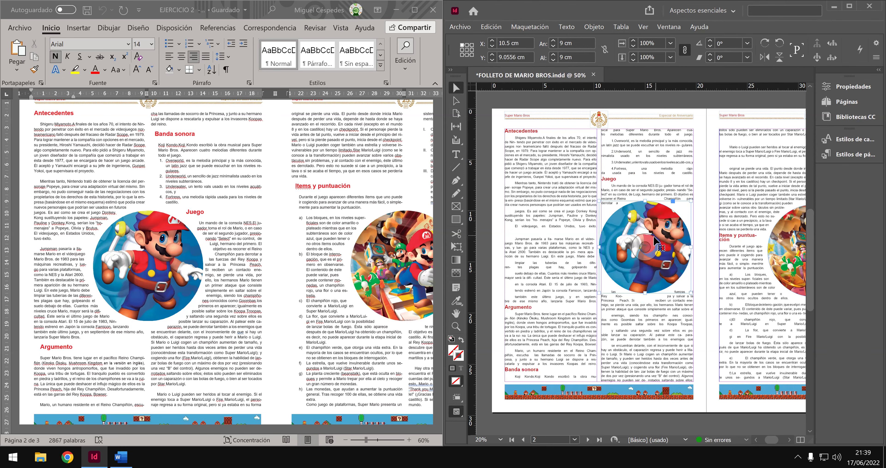
drag(653, 237, 607, 244)
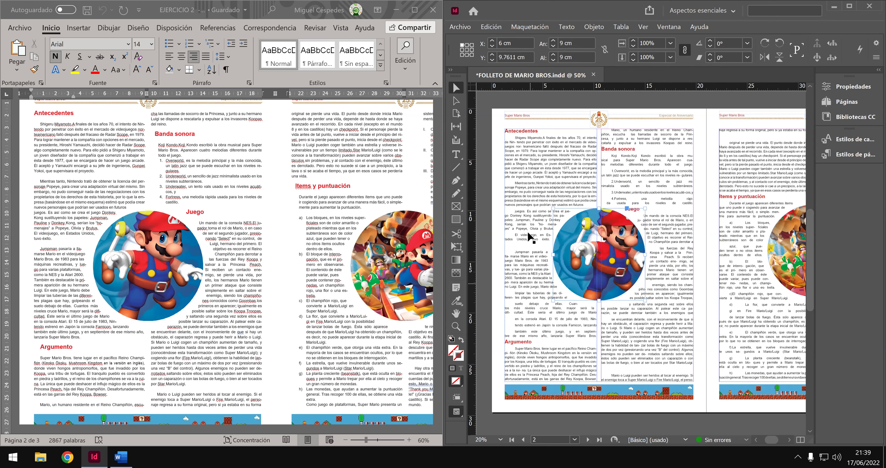
Maximize the brochure window and remove the paragraph break between "Mario debe" and "limpiar las tuberías" in the Antecedentes text.
click(458, 157)
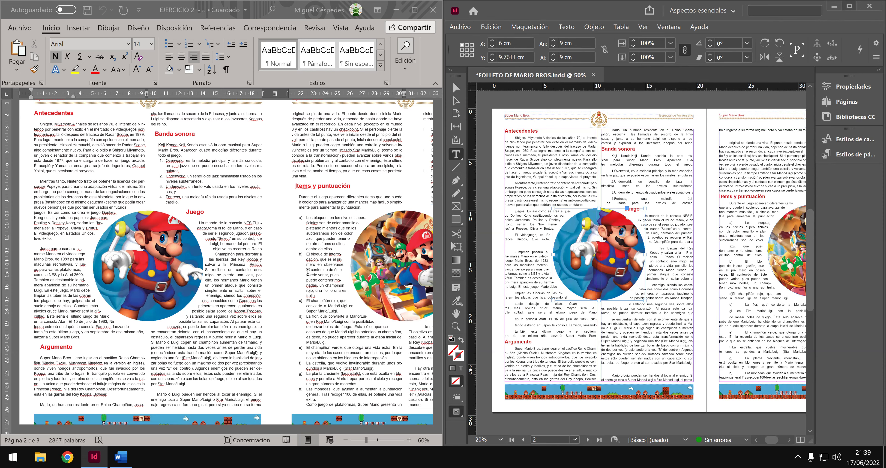
key(super+Up)
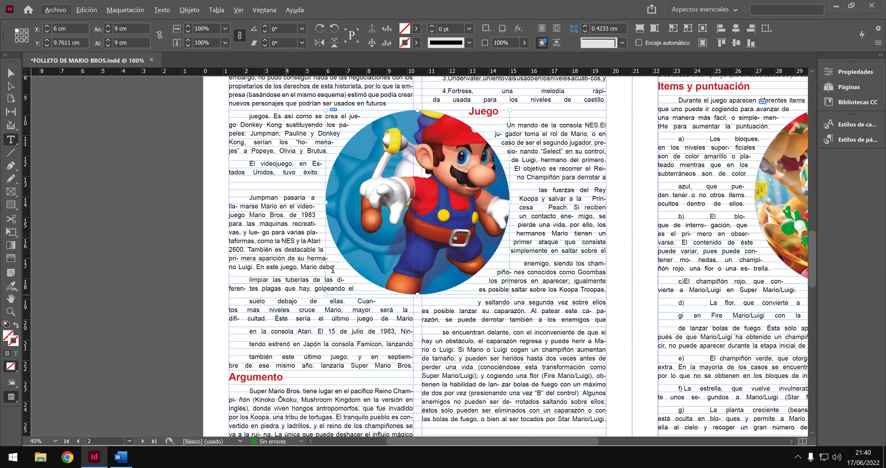
scroll(336, 275, up, 2)
click(358, 288)
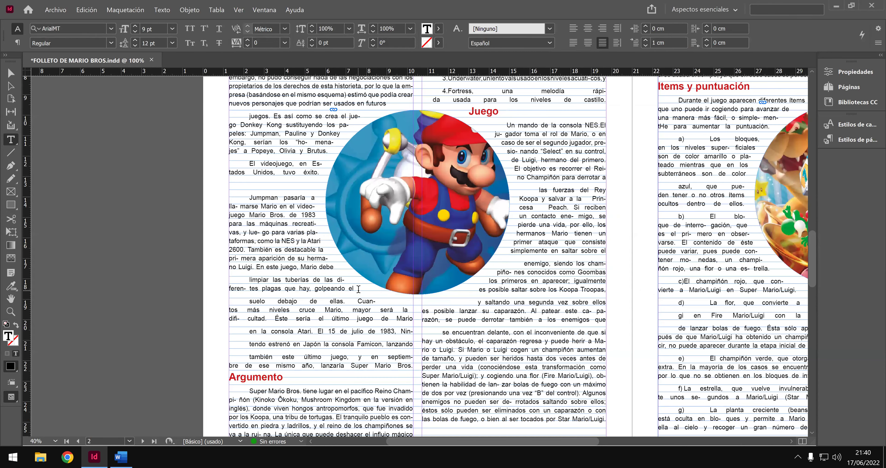
key(BackSpace)
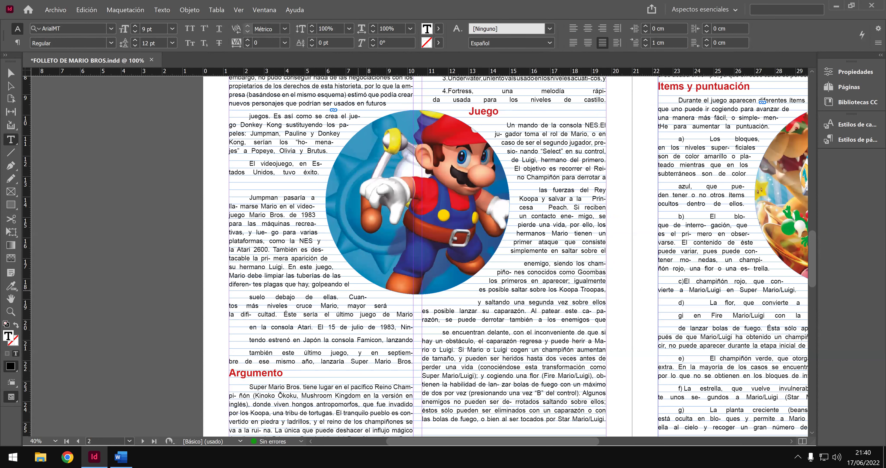
Rejoin the hyphenated word "diferentes" and remove the paragraph breaks before "suelo debajo de ellas" and "en la consola Atari".
drag(254, 284, 257, 284)
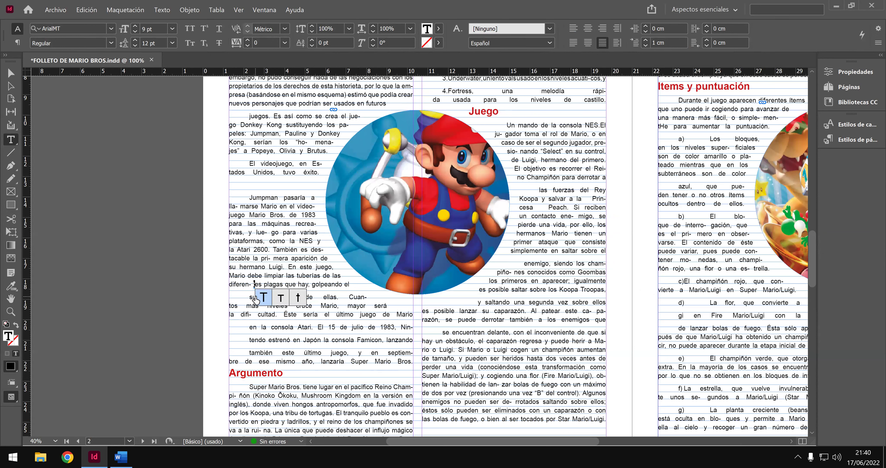
click(252, 285)
key(BackSpace)
key(Delete)
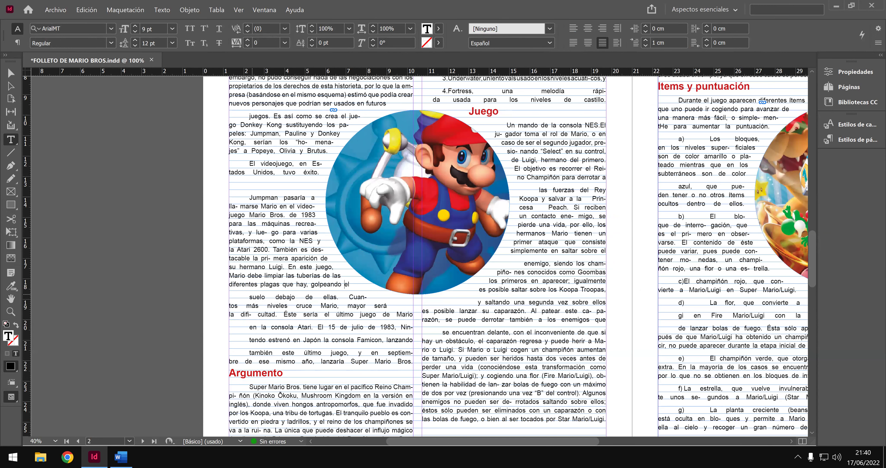
key(Delete)
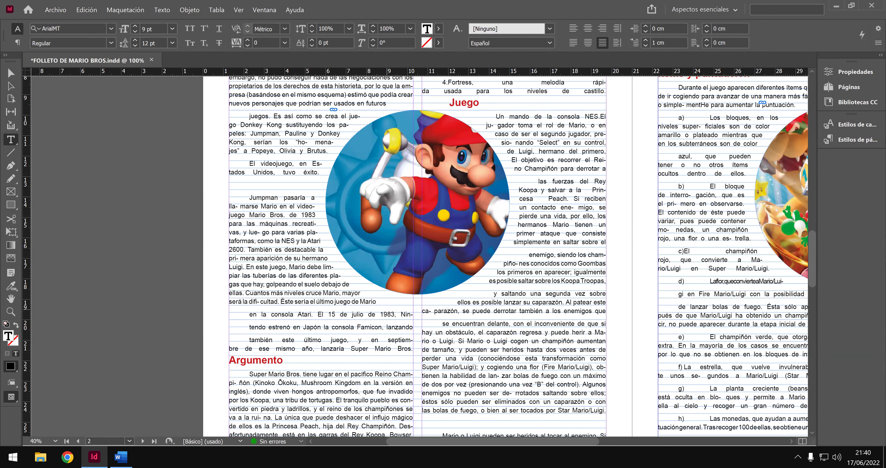
key(Delete)
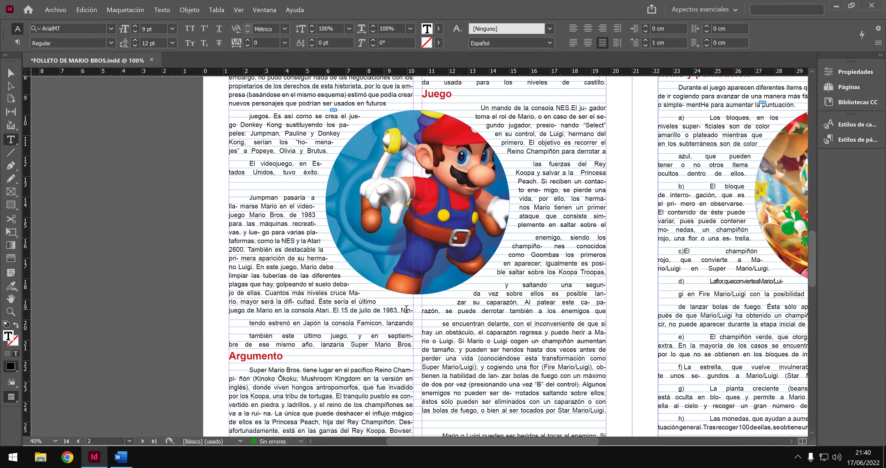
Rejoin the split word "Nintendo" and remove the paragraph break between "lanzando" and "también este último juego".
click(411, 310)
key(BackSpace)
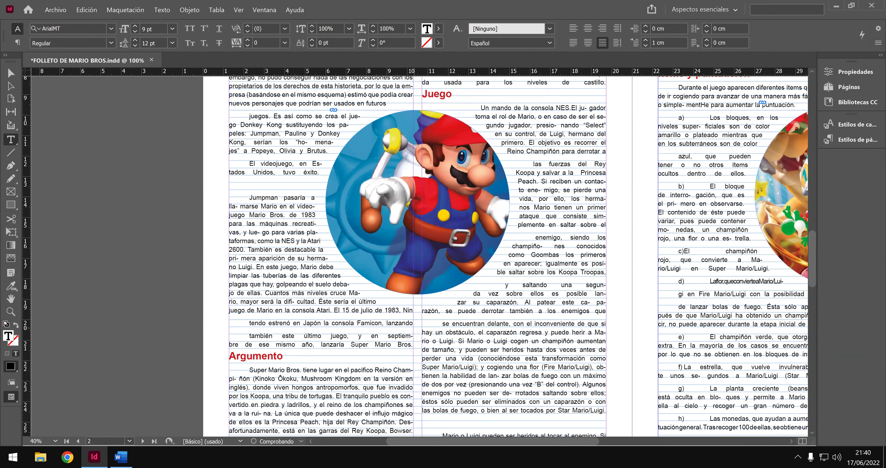
key(Delete)
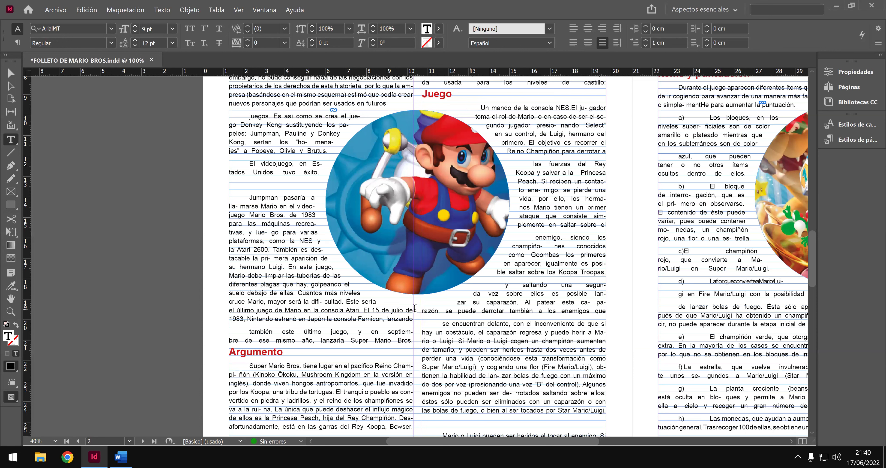
click(419, 324)
key(Delete)
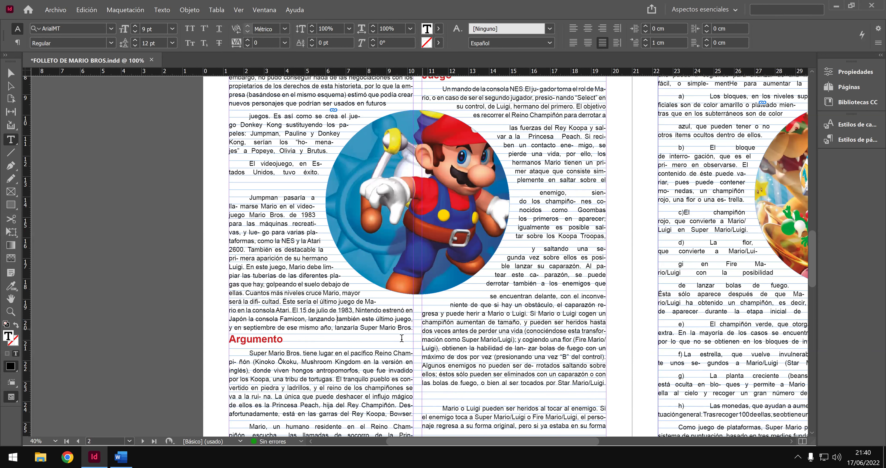
Remove the paragraph breaks between "en su forma" and "original se pierde una vida" at the end of page 2's second column.
scroll(403, 337, down, 1)
scroll(401, 339, down, 1)
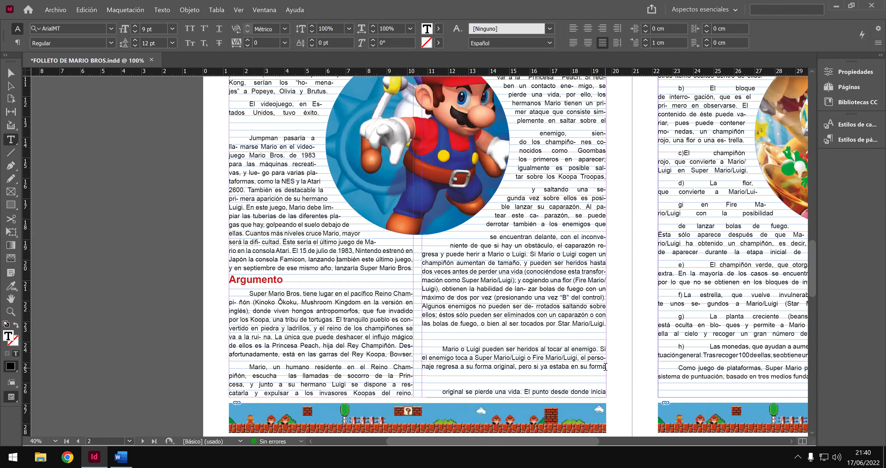
key(Delete)
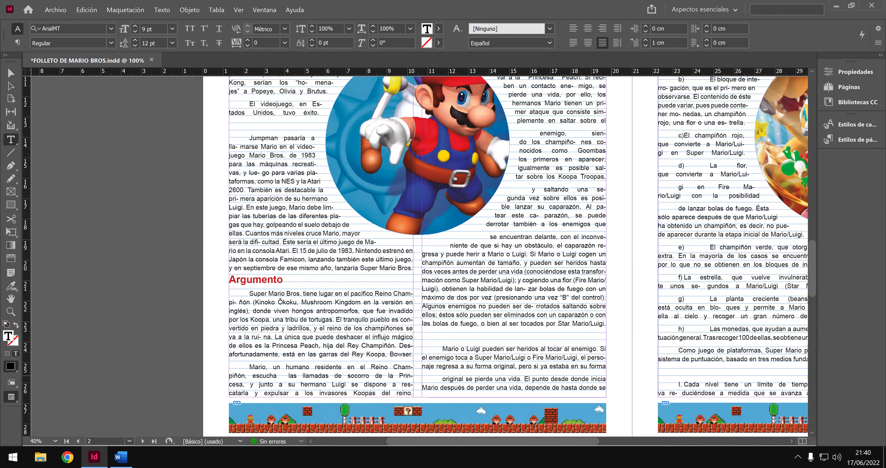
key(Delete)
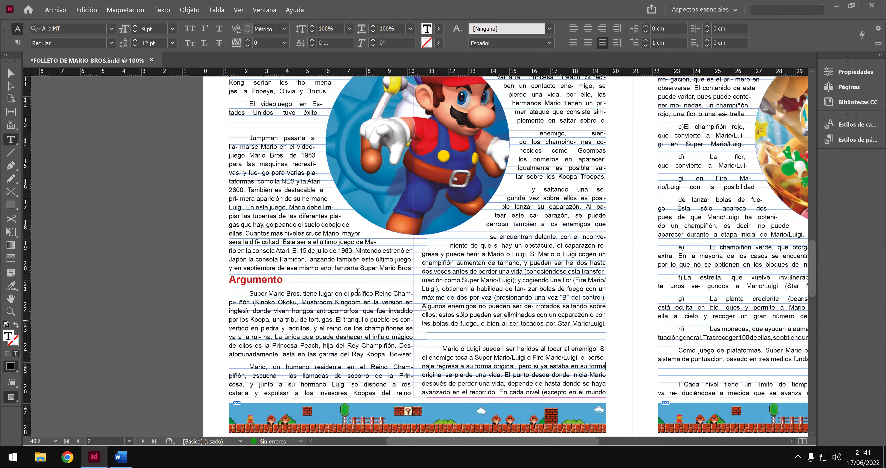
Save the brochure with the rejoined page 2 text.
scroll(329, 284, up, 3)
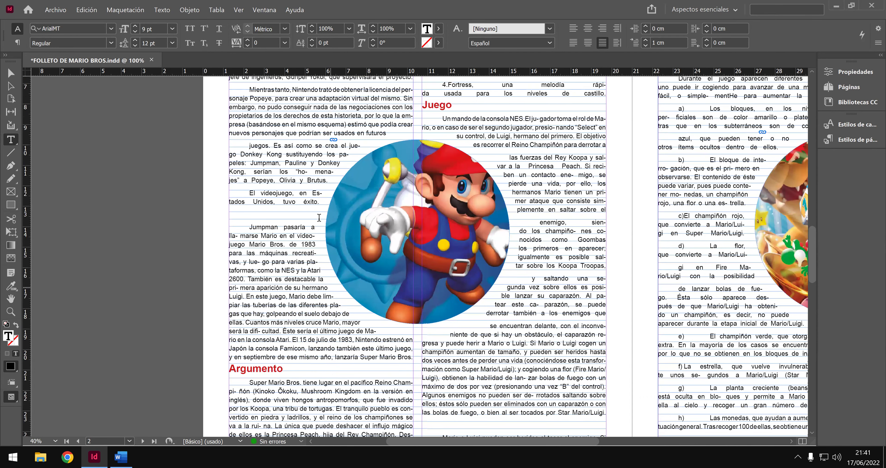
scroll(321, 224, up, 1)
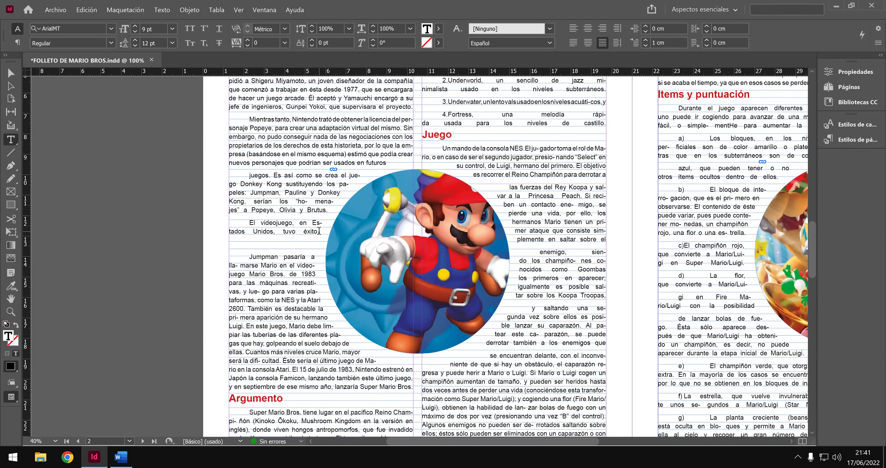
scroll(319, 231, up, 1)
scroll(319, 232, up, 1)
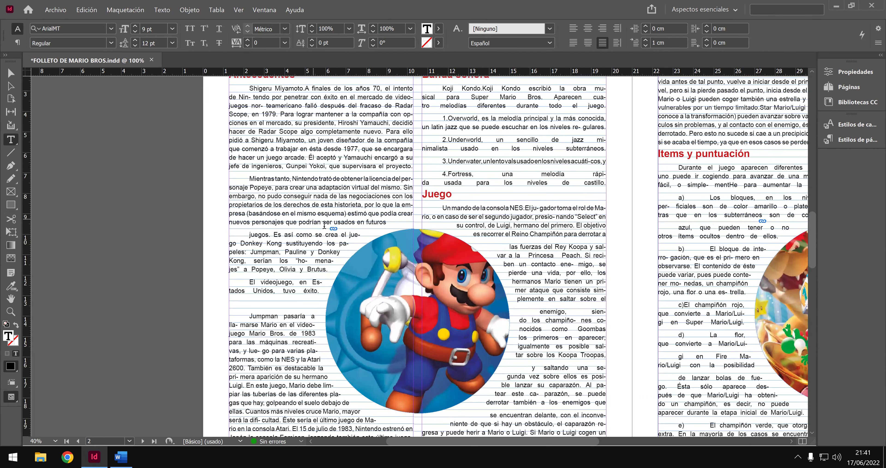
scroll(338, 240, up, 1)
scroll(64, 106, up, 1)
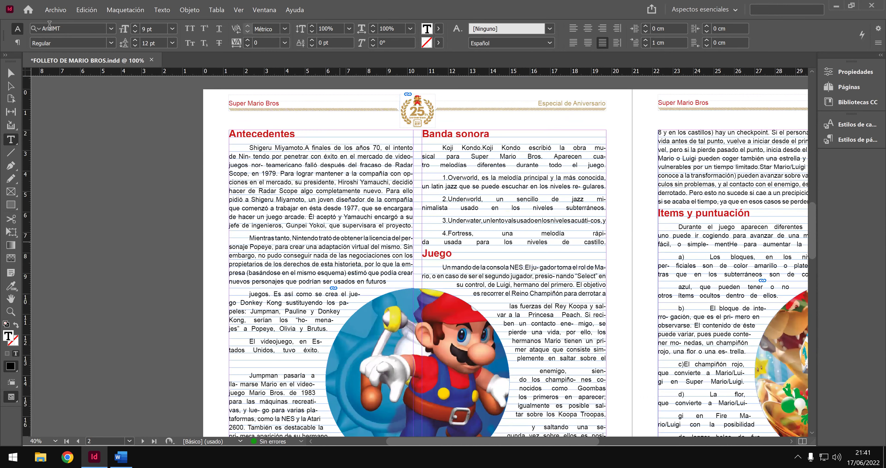
click(56, 10)
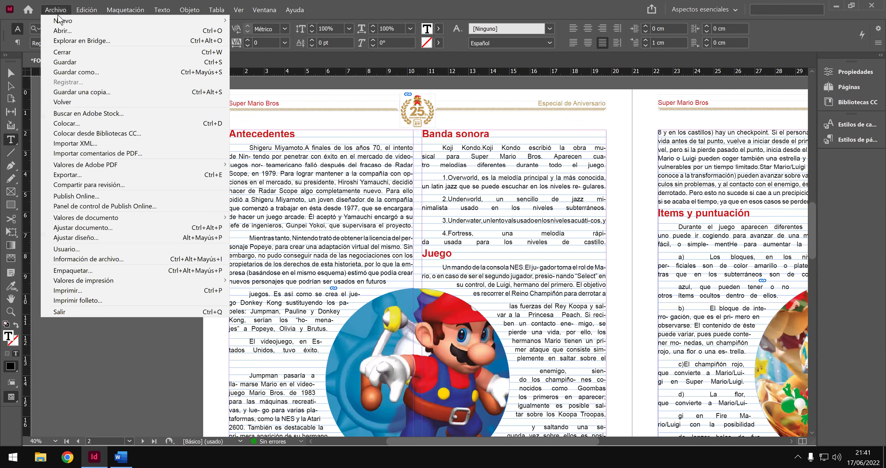
click(70, 62)
Examine the first two Antecedentes paragraphs as separate blocks of text.
drag(250, 238, 388, 282)
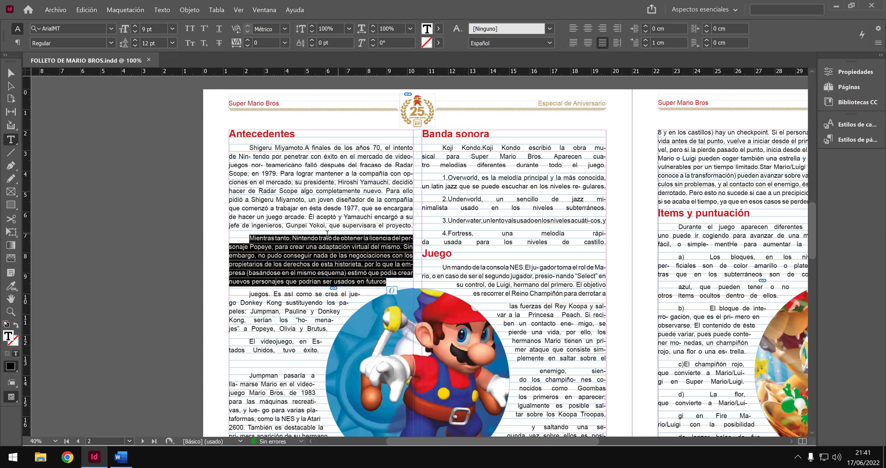
click(252, 292)
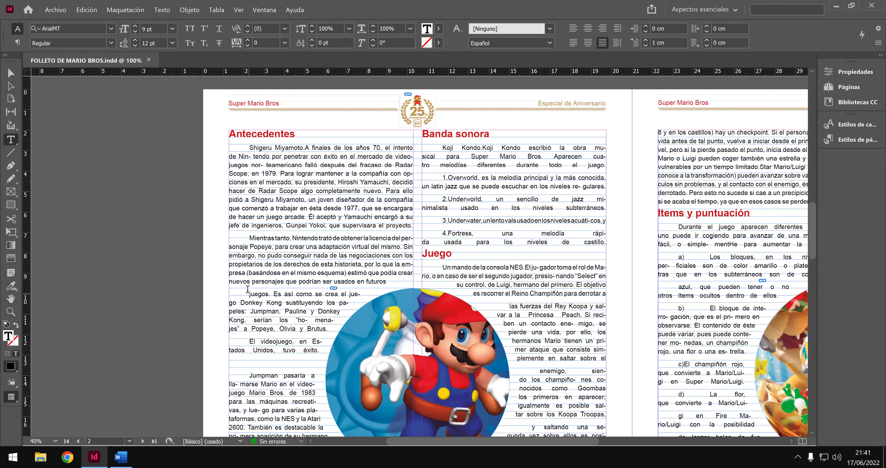
drag(249, 147, 259, 148)
drag(381, 198, 414, 226)
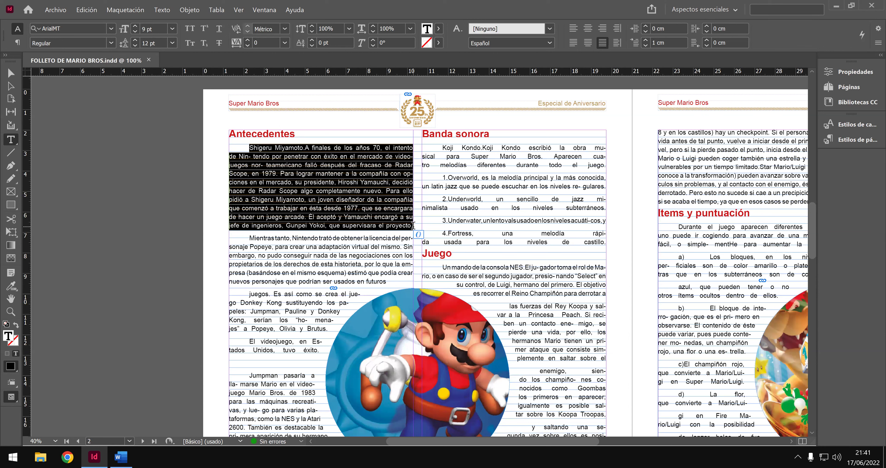
click(344, 253)
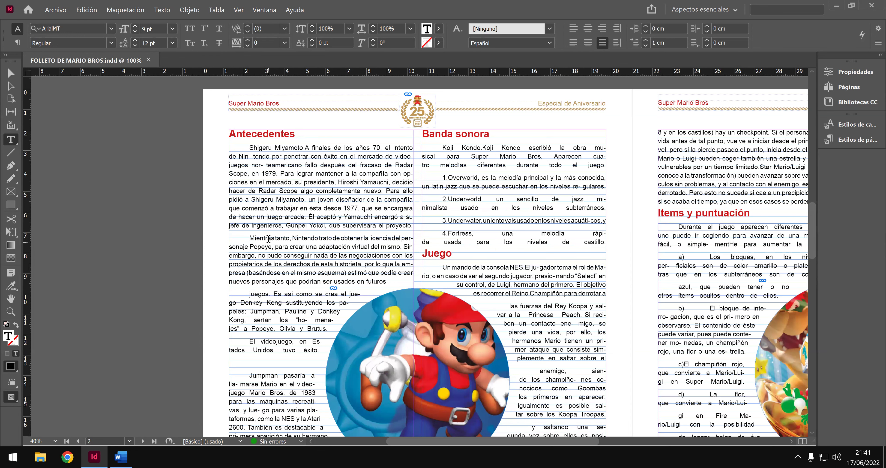
Try 10 pt leading on the "Mientras tanto" paragraph under Antecedentes and set it back to 12 pt.
drag(248, 236, 387, 282)
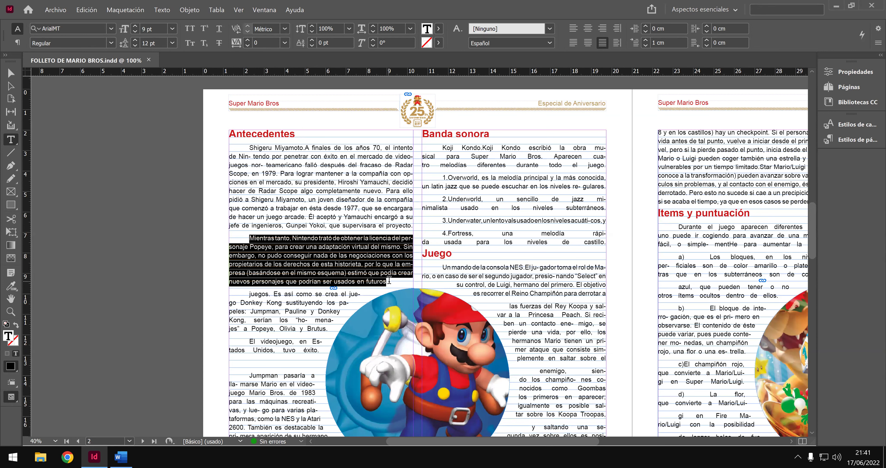
click(172, 43)
click(163, 103)
click(172, 45)
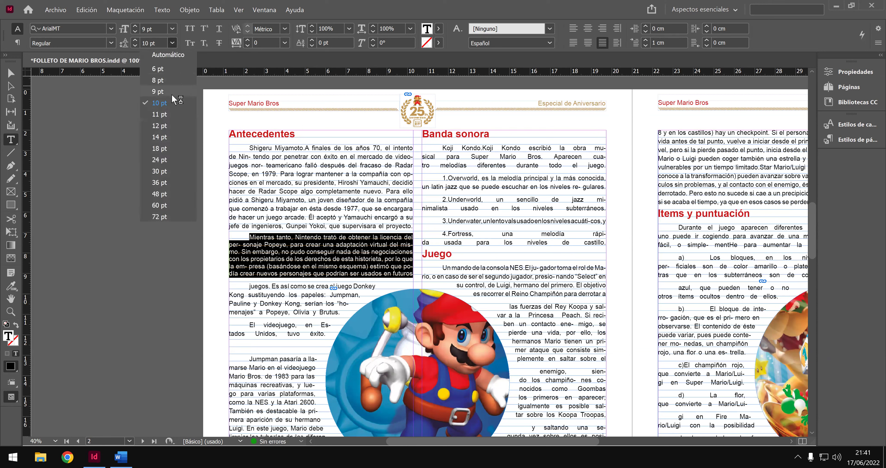
click(162, 124)
click(341, 237)
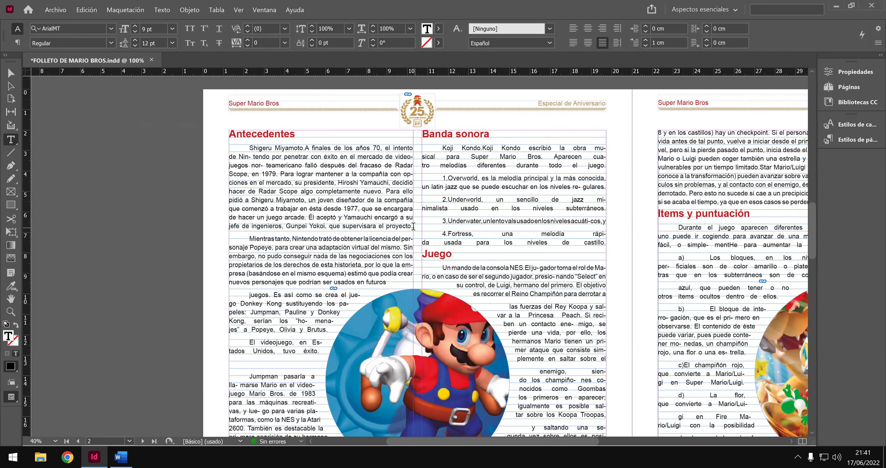
Try joining the first two Antecedentes paragraphs into one and undo the merge.
click(415, 235)
key(Delete)
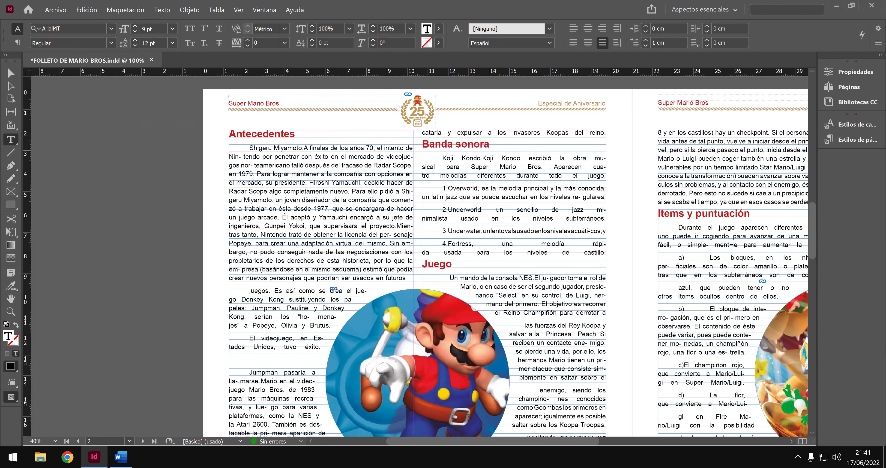
key(ctrl+z)
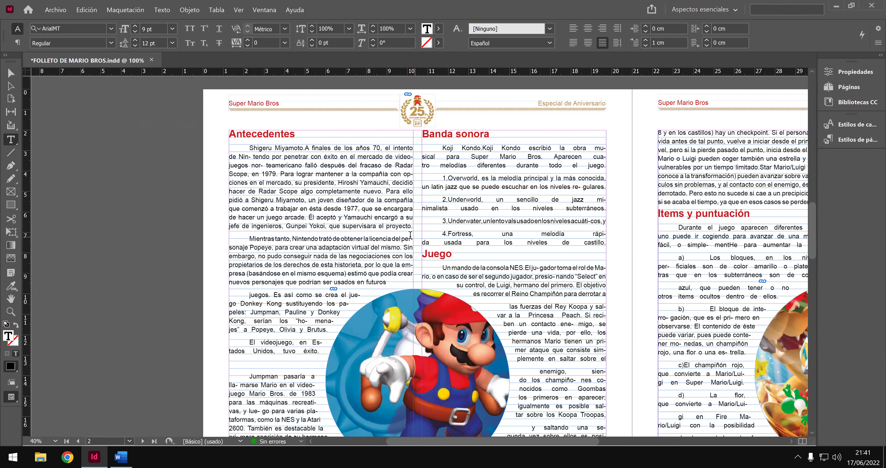
Save the brochure again, leaving the first two Antecedentes paragraphs separate.
shift+click(265, 226)
drag(249, 203, 276, 247)
click(331, 238)
click(314, 247)
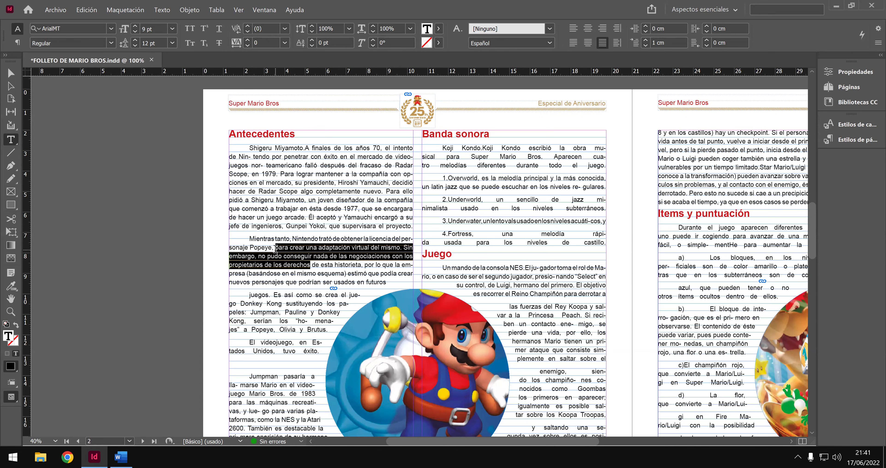
click(55, 9)
key(Escape)
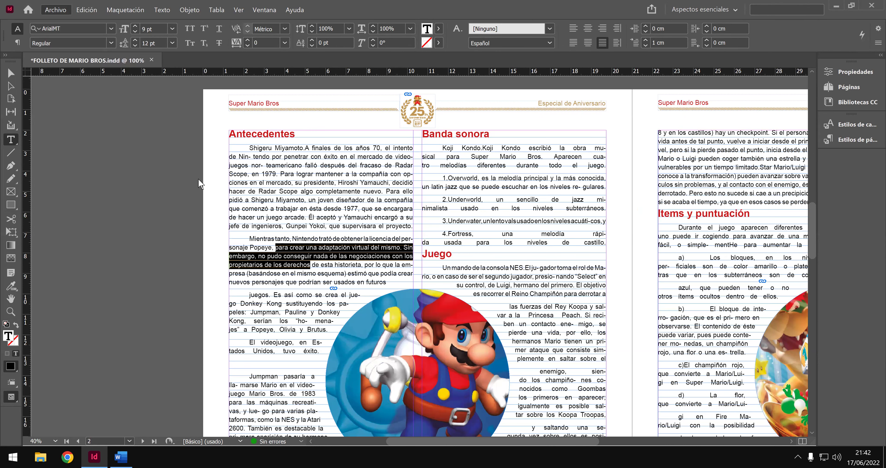
click(323, 267)
scroll(327, 271, down, 3)
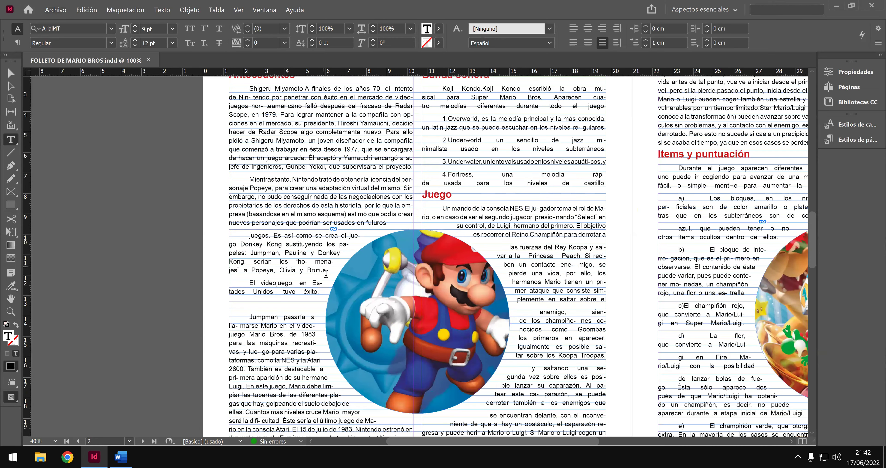
scroll(326, 274, down, 3)
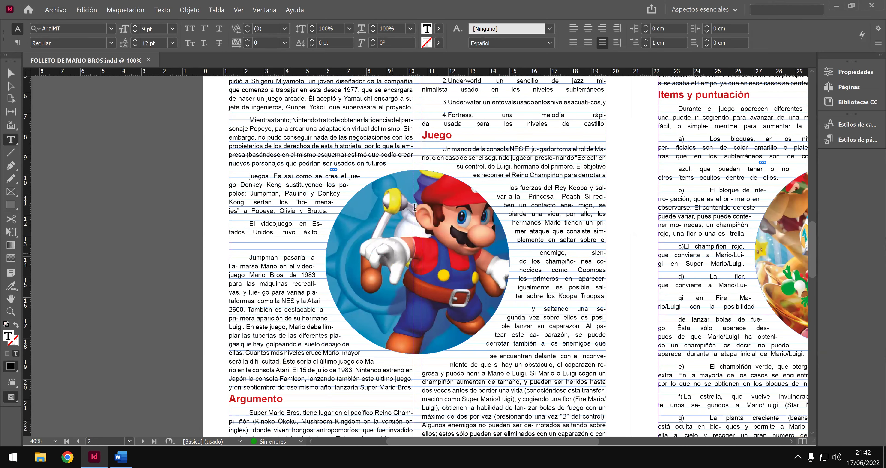
Try deleting the "i" from "minimalista" in the Underworld item under Banda sonora, restore the letter and save the brochure.
scroll(430, 214, up, 6)
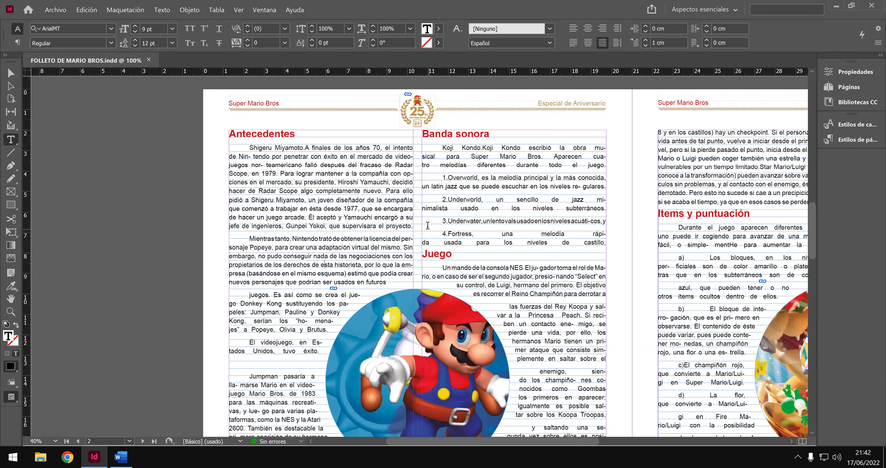
click(603, 200)
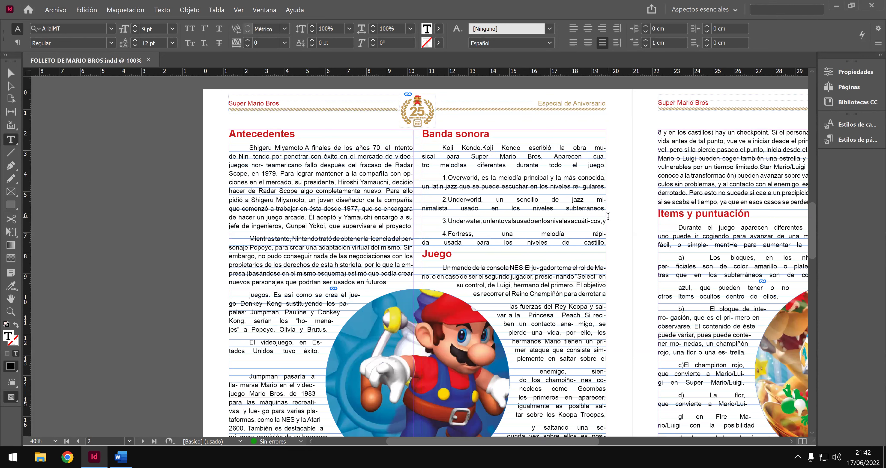
key(Delete)
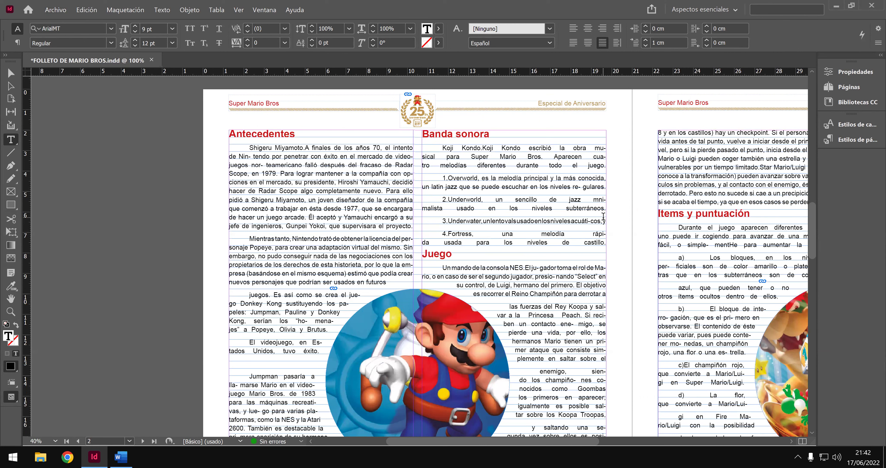
text(i)
key(ctrl+s)
click(426, 208)
key(Right)
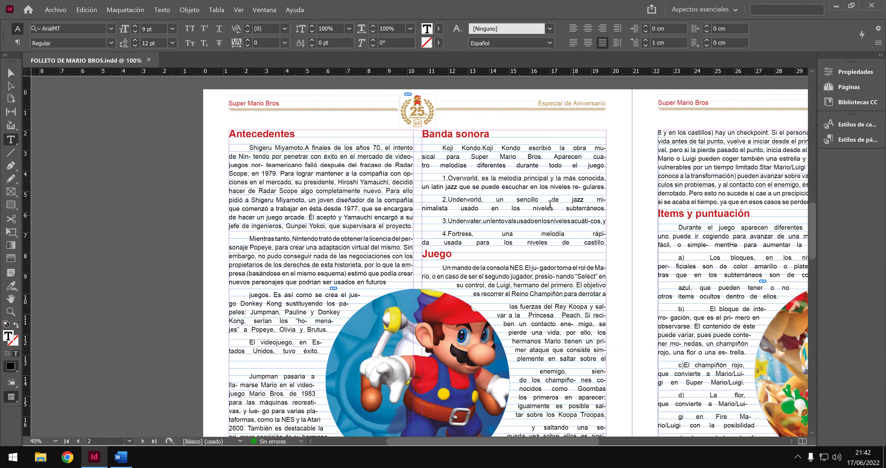
Compare the page 2 spread and its Banda sonora list with the original document in Word.
scroll(537, 198, down, 1)
scroll(500, 189, down, 1)
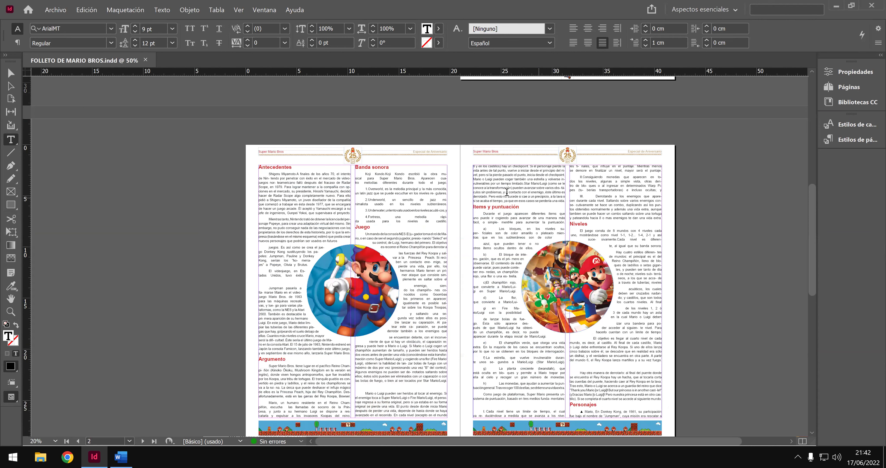
scroll(505, 195, down, 2)
scroll(495, 208, up, 1)
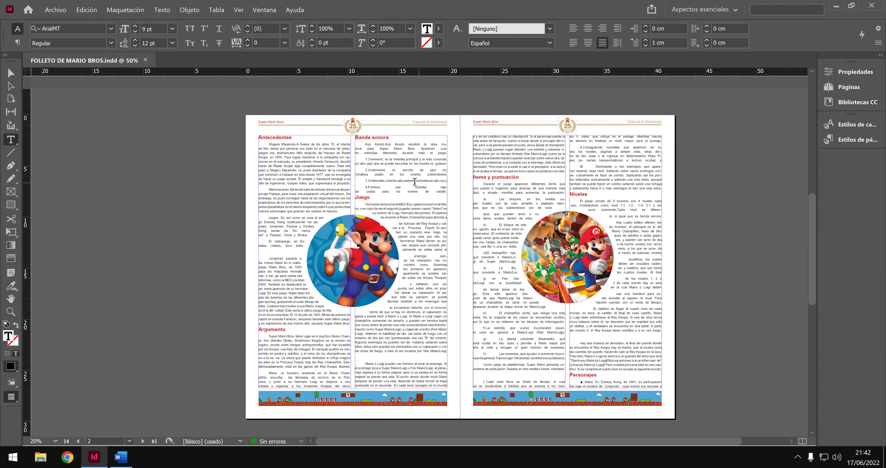
click(122, 456)
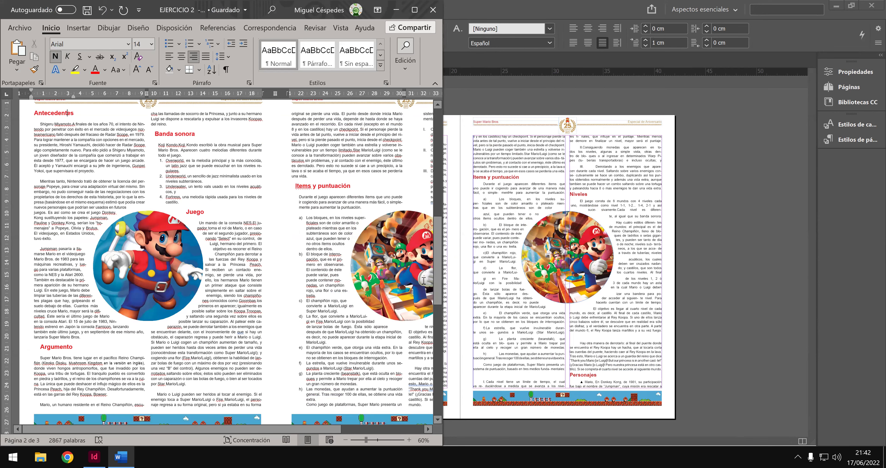
click(506, 261)
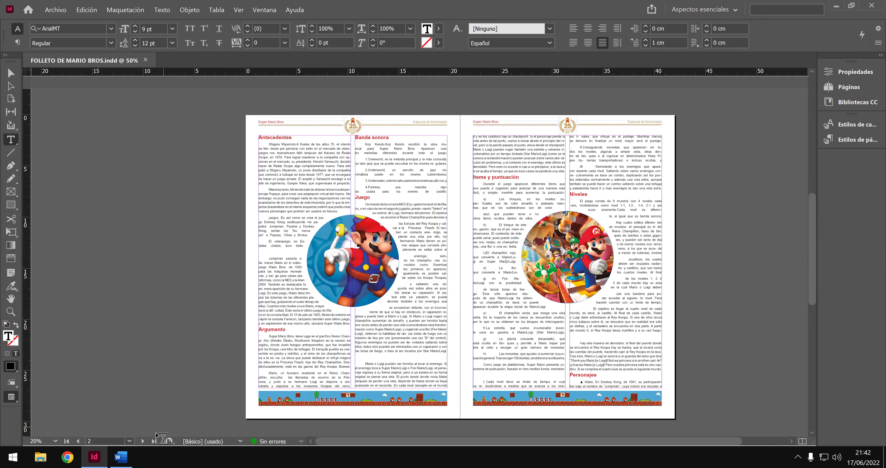
click(118, 453)
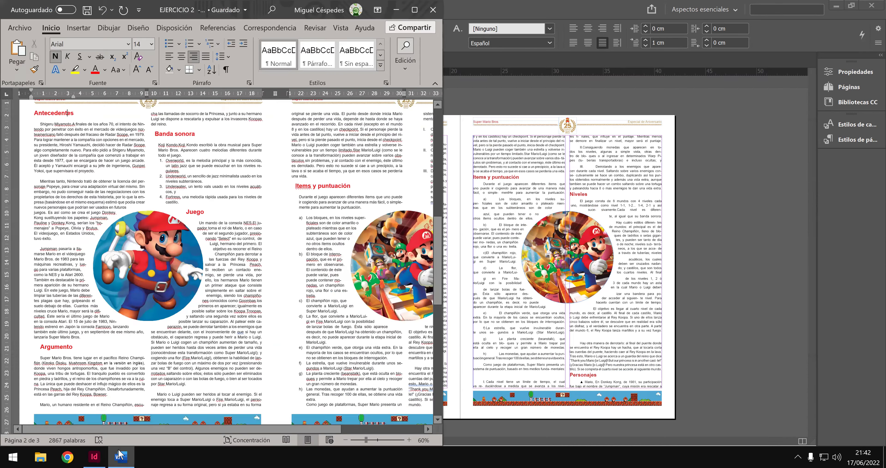
click(119, 453)
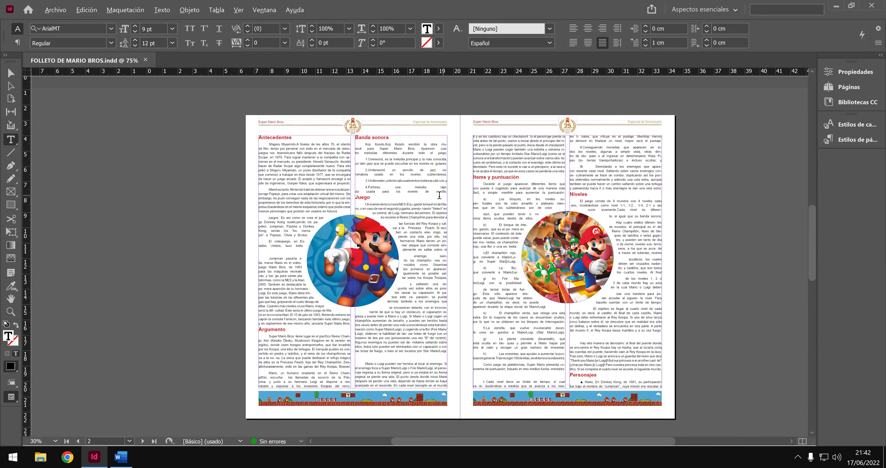
Set the four Banda sonora list items to a 0 cm first-line indent and a 1 cm left indent.
key(ctrl+1)
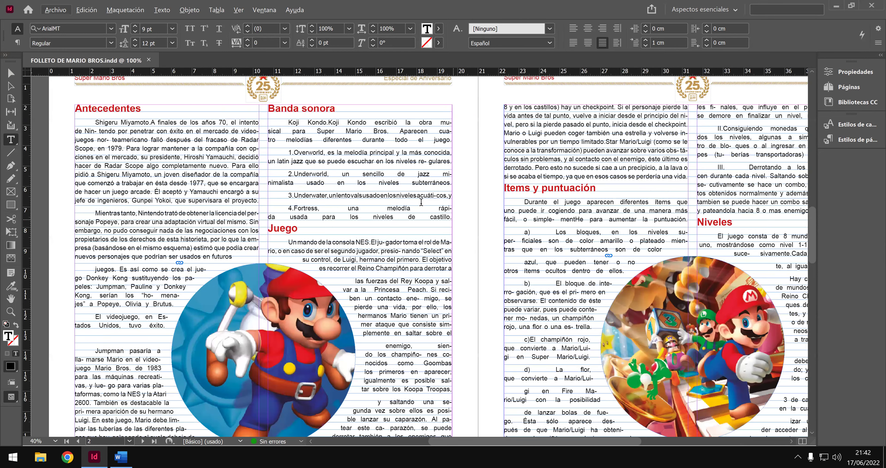
drag(451, 217, 281, 147)
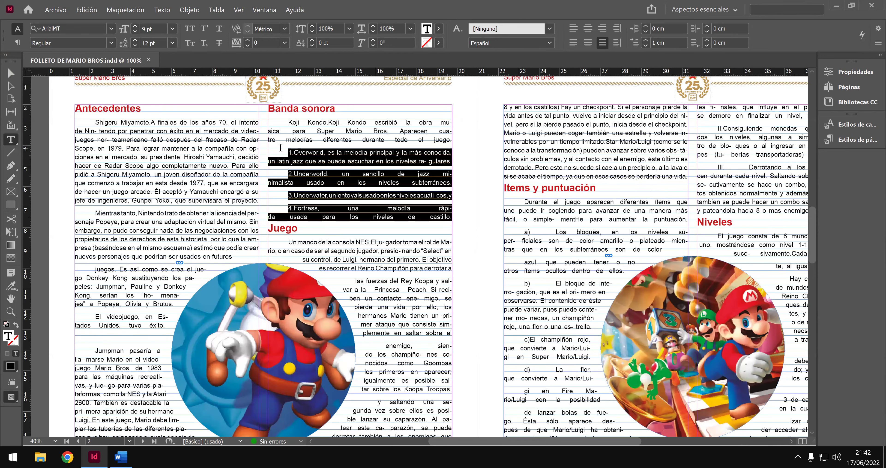
click(646, 45)
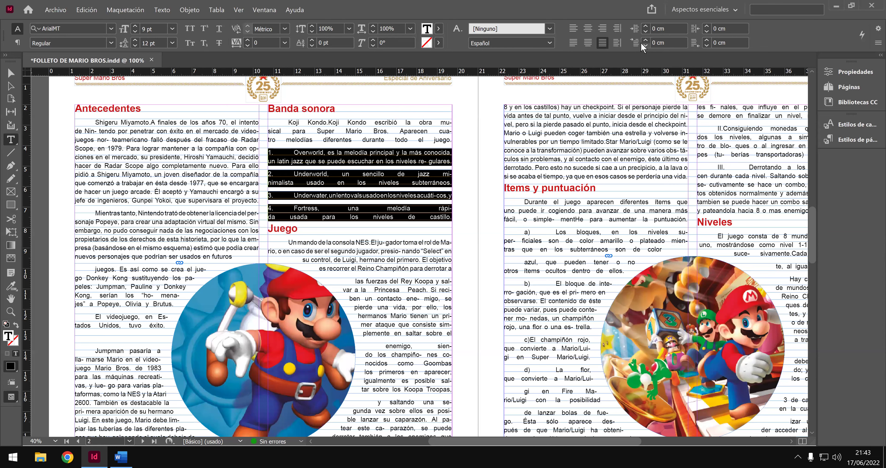
click(645, 26)
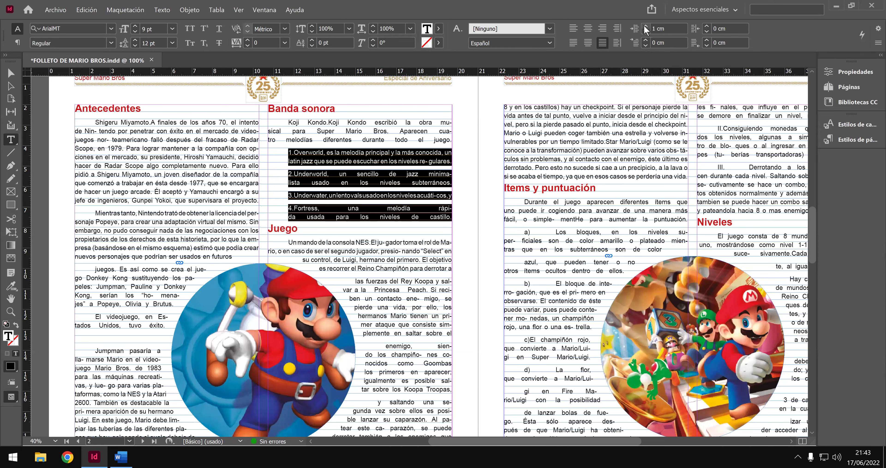
Try a -1 cm last-line right indent on the Banda sonora items and check the list against the Word original.
click(707, 45)
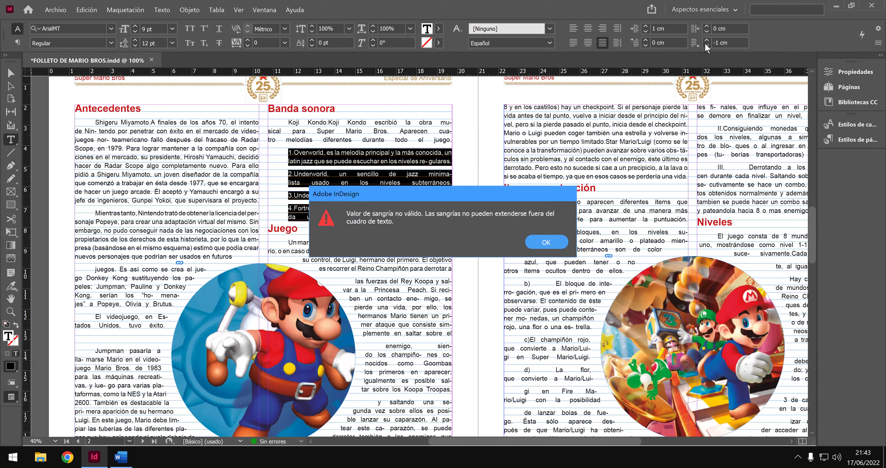
click(566, 241)
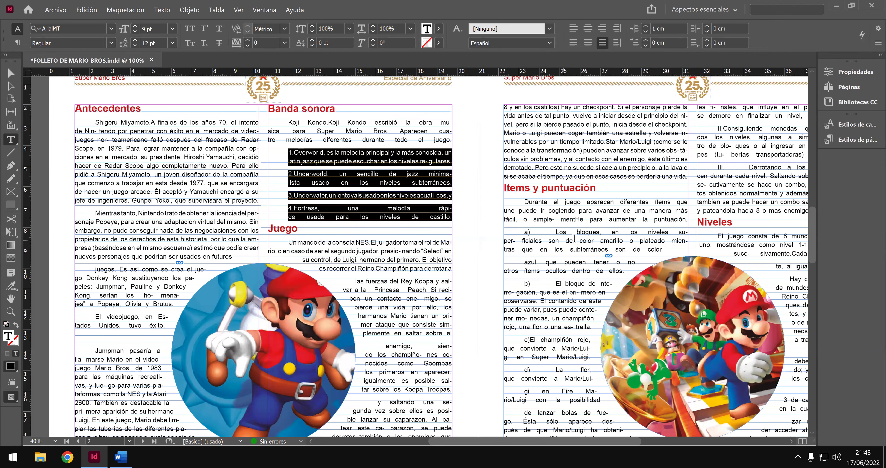
click(401, 182)
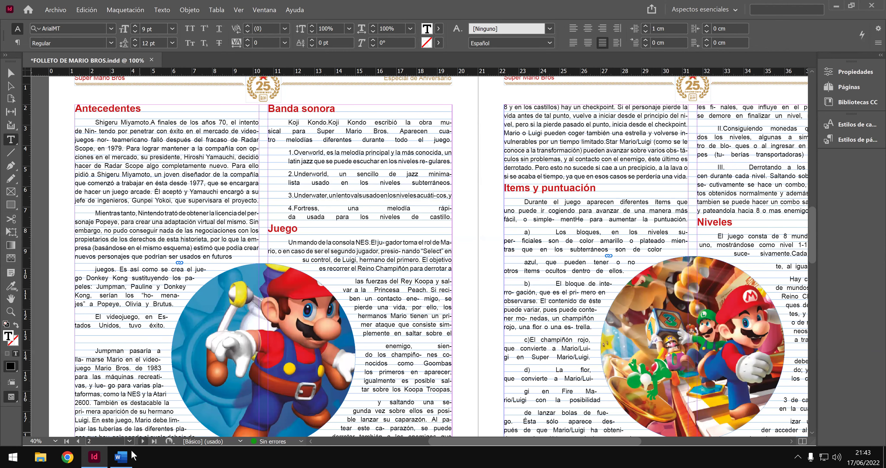
click(121, 458)
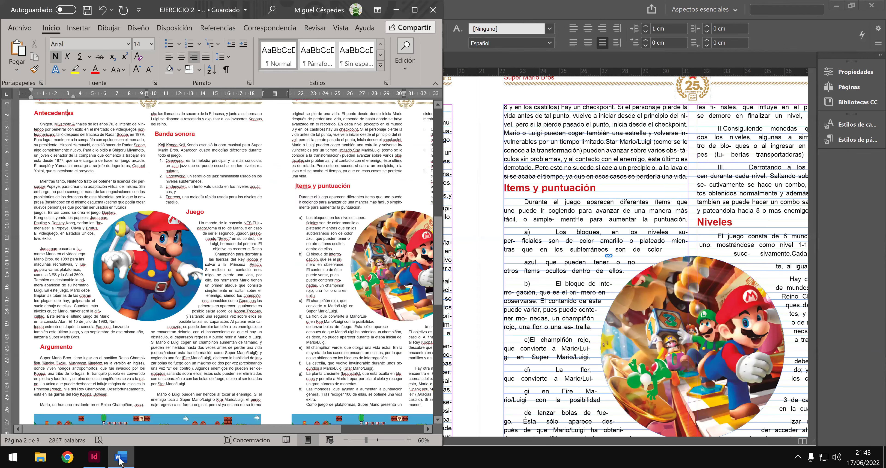
click(121, 458)
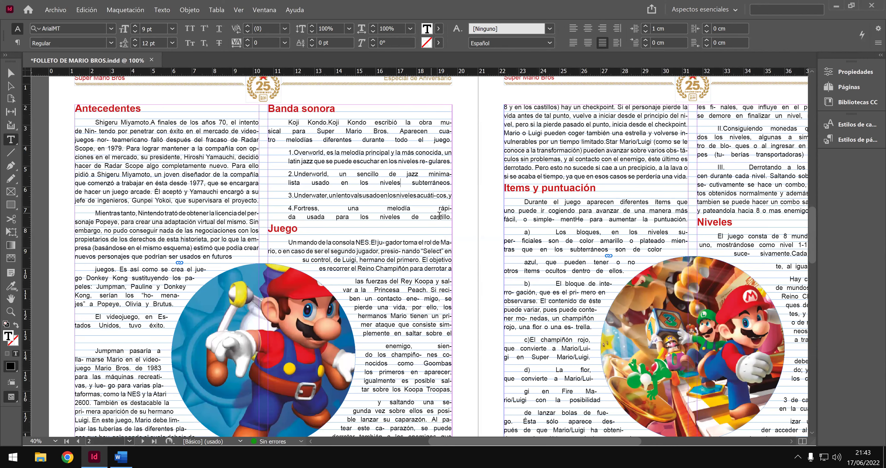
Delete the manually typed numbers 1 to 4 in front of Overworld, Underworld, Underwater and Fortress under Banda sonora.
drag(451, 217, 288, 150)
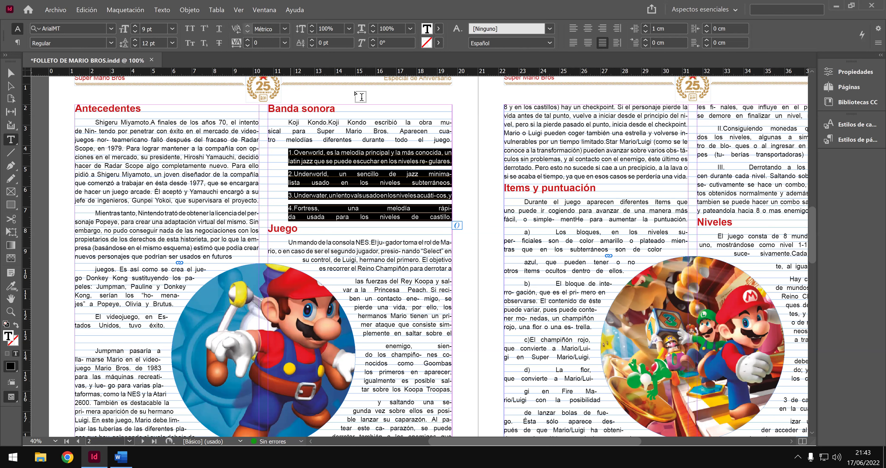
click(294, 157)
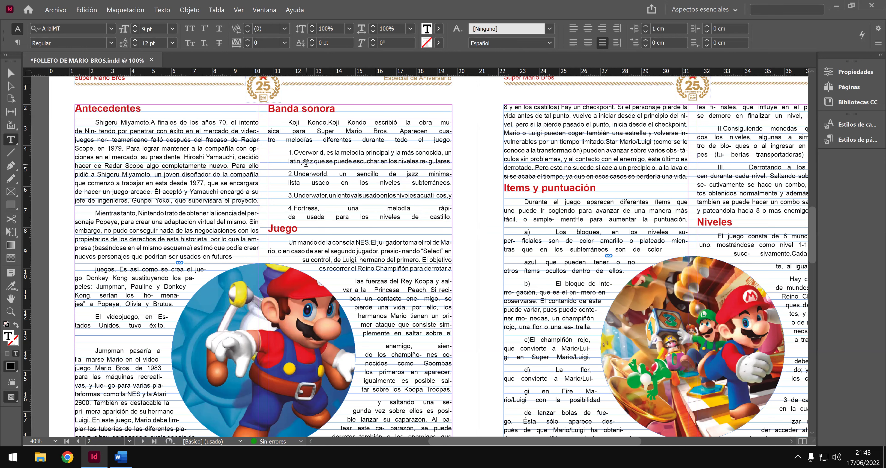
key(shift+Home)
key(BackSpace)
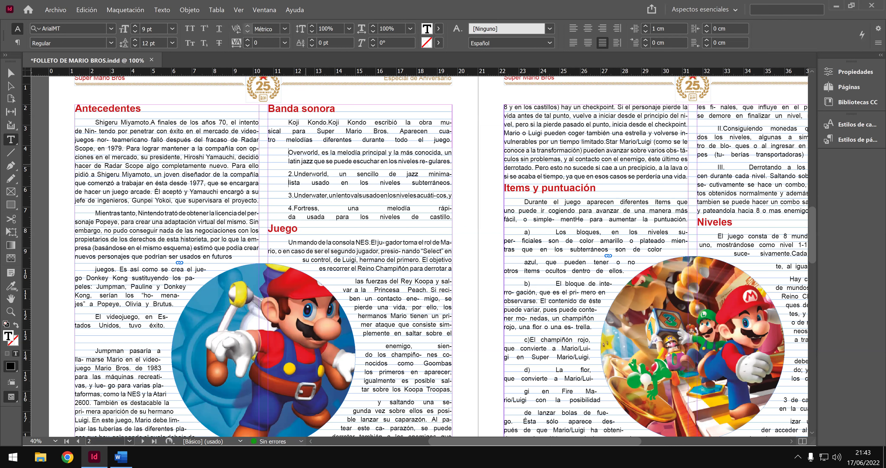
key(BackSpace)
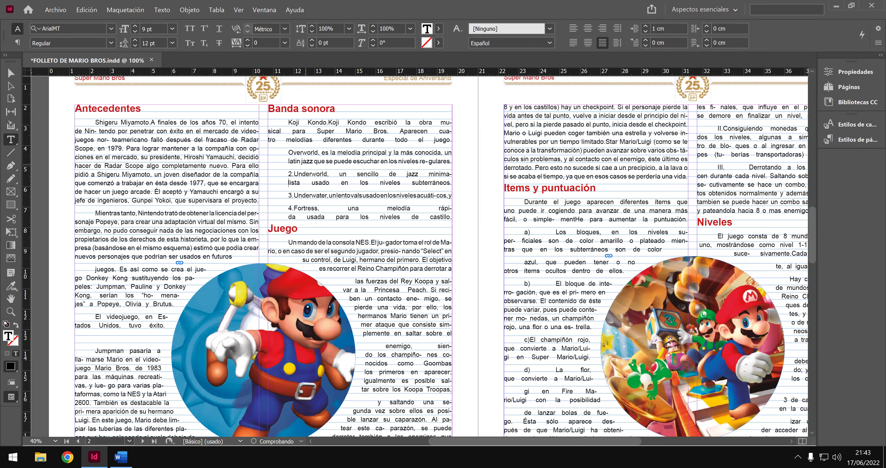
key(ctrl+Up)
key(Delete)
key(Delete)
key(Delete)
key(Down)
key(Delete)
key(Delete)
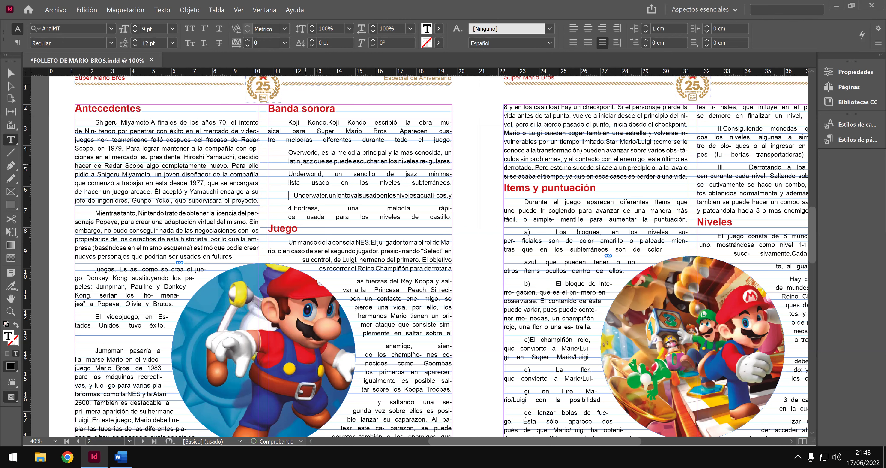
key(Delete)
key(Down)
key(Delete)
key(Delete)
key(Delete)
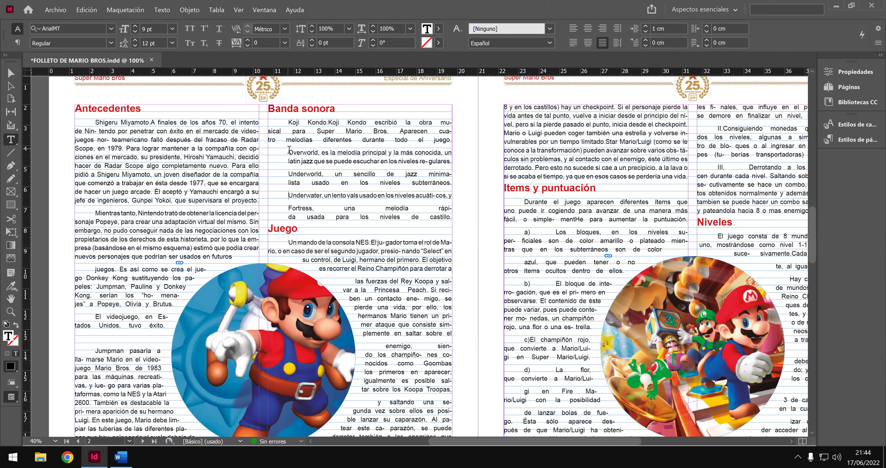
Apply automatic numbering to the four Banda sonora items, from Overworld to Fortress.
drag(346, 179, 455, 216)
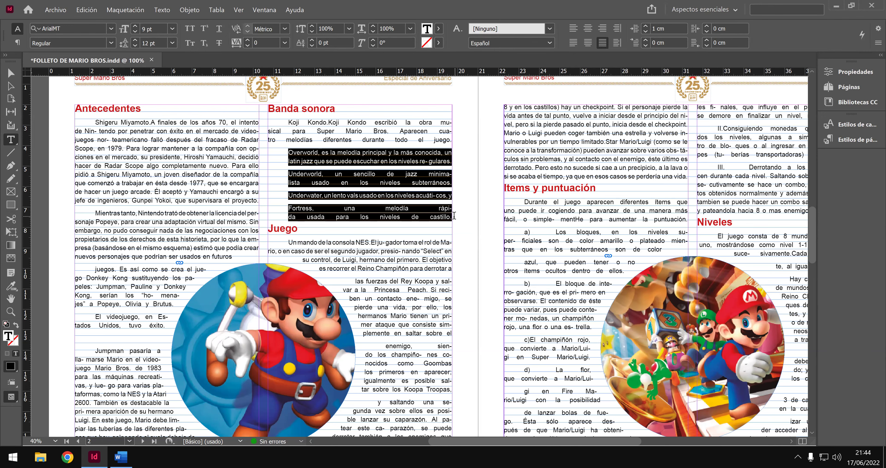
click(161, 10)
mouse_move(274, 269)
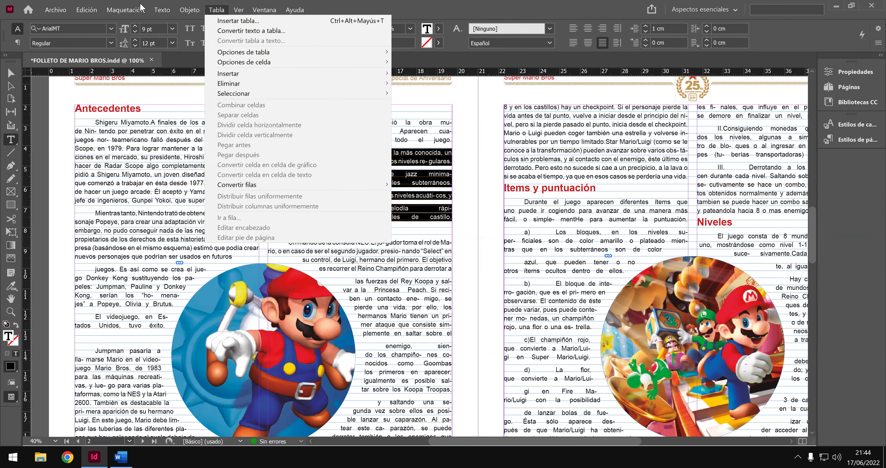
mouse_move(130, 10)
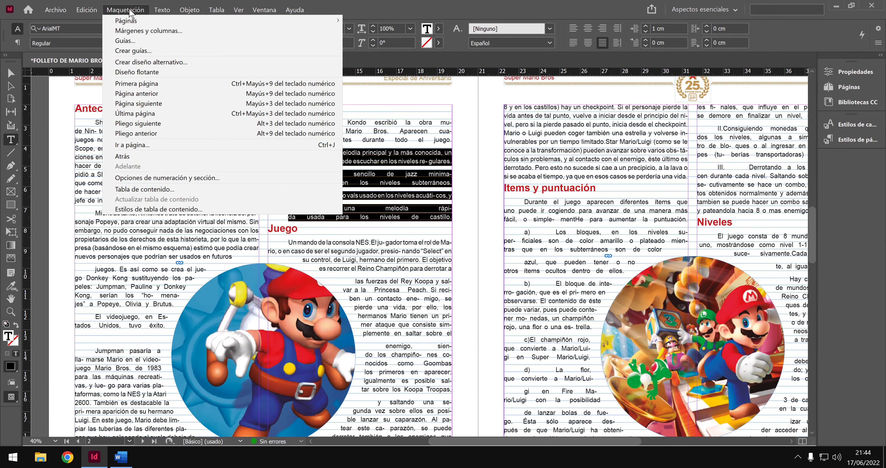
mouse_move(82, 10)
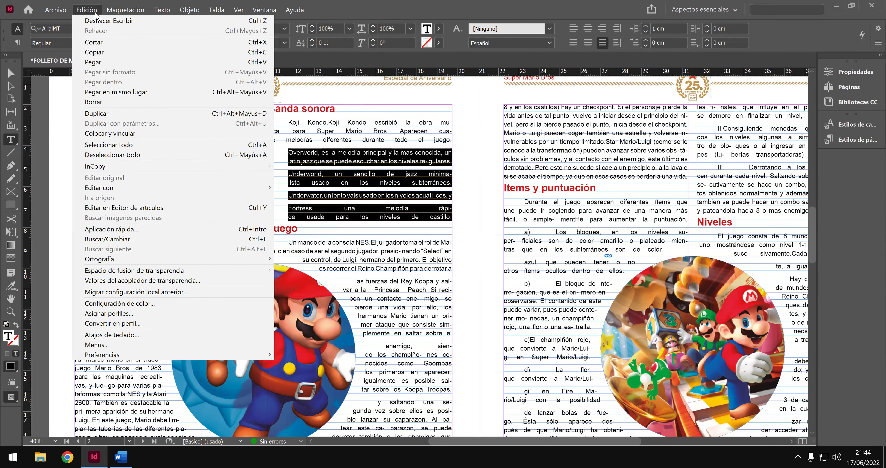
mouse_move(159, 15)
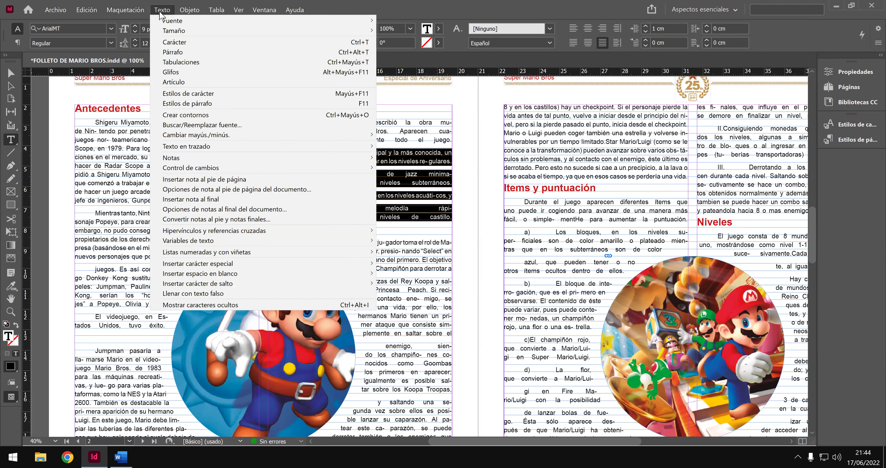
mouse_move(192, 16)
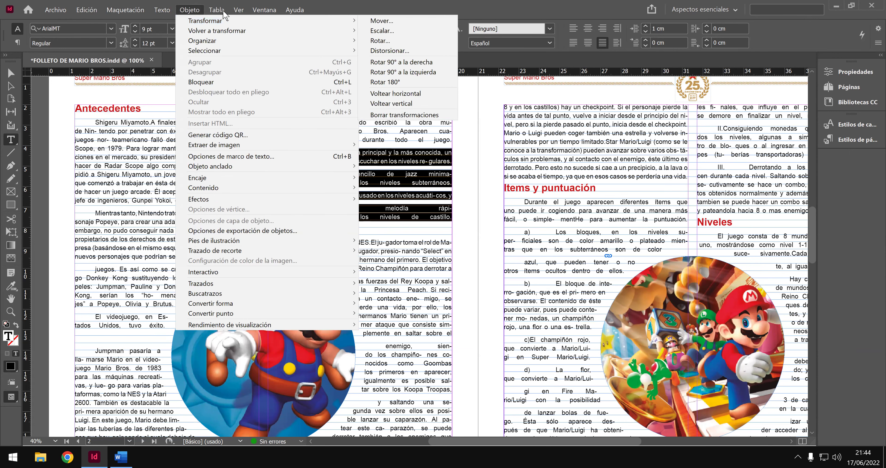
mouse_move(223, 13)
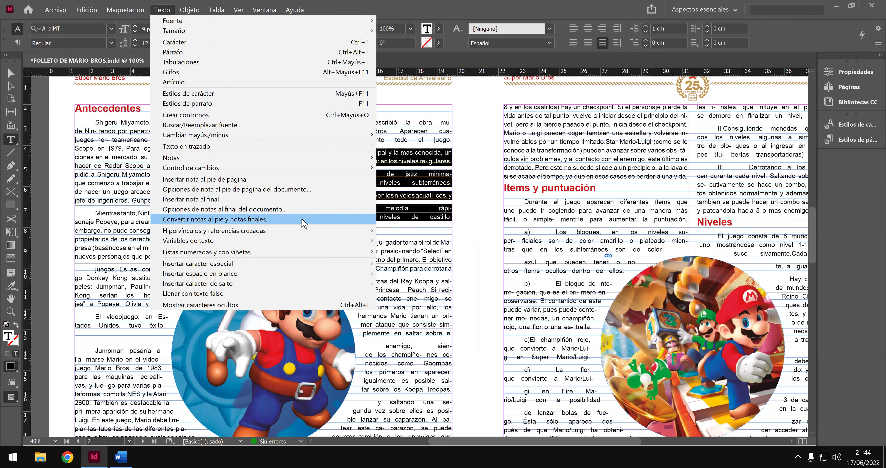
mouse_move(338, 254)
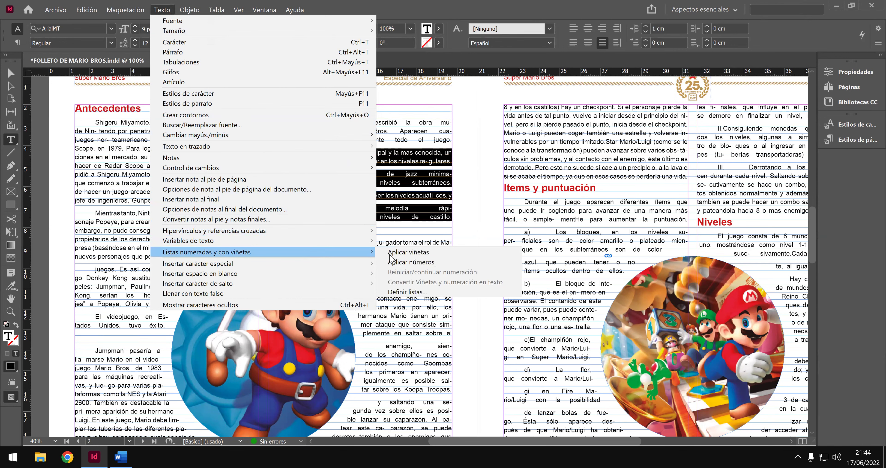
click(432, 262)
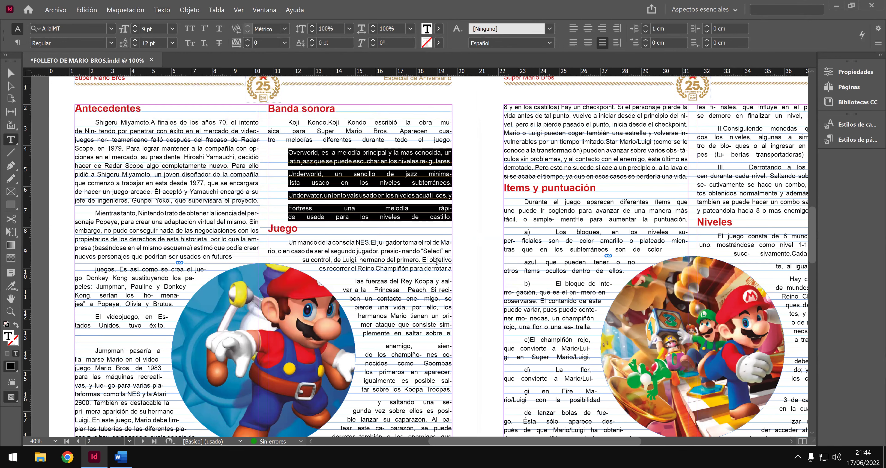
click(404, 228)
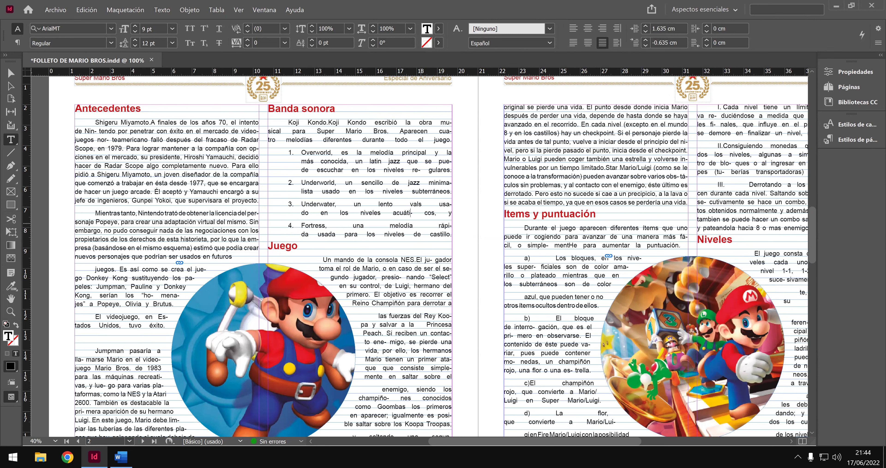
Remove the stray hyphen and space inside "acuáticos" in the Underwater item and save the brochure.
key(Delete)
key(Delete)
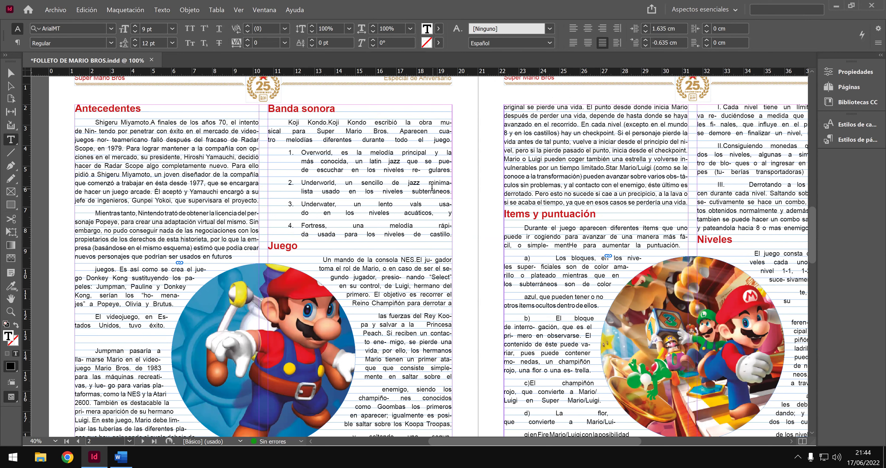
click(56, 10)
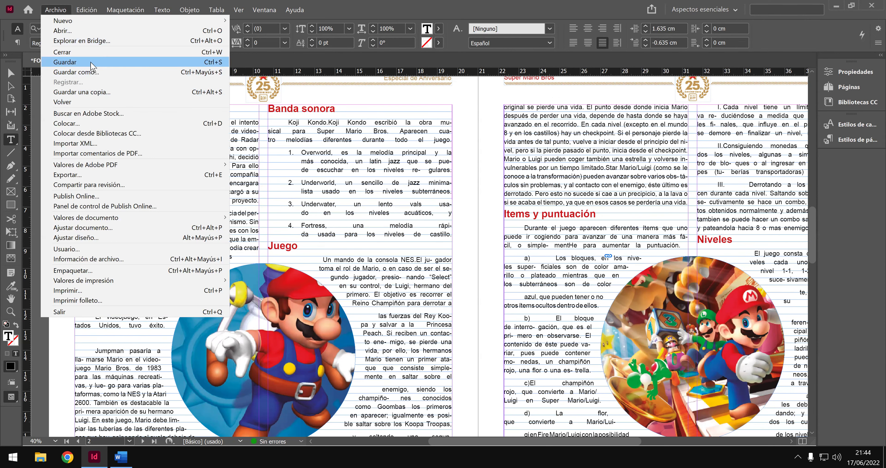
click(103, 62)
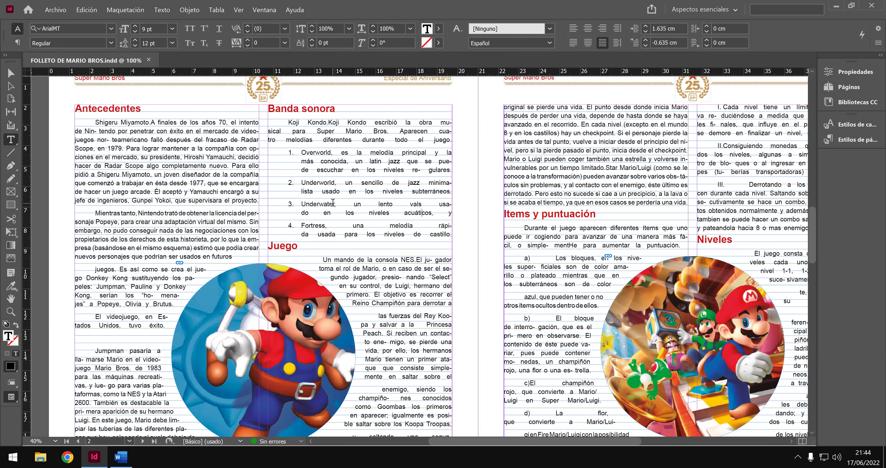
Check the Word original's lists, and delete the manually typed letter a) before "Los bloques" under Items y puntuación.
scroll(330, 203, down, 1)
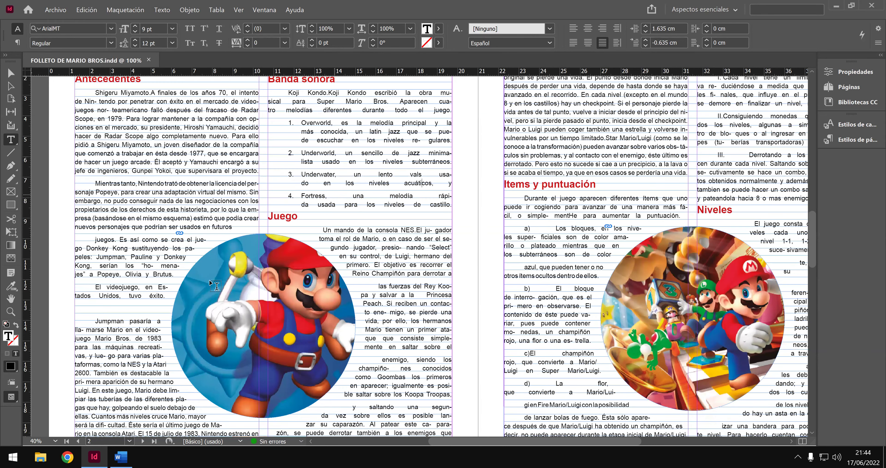
click(122, 458)
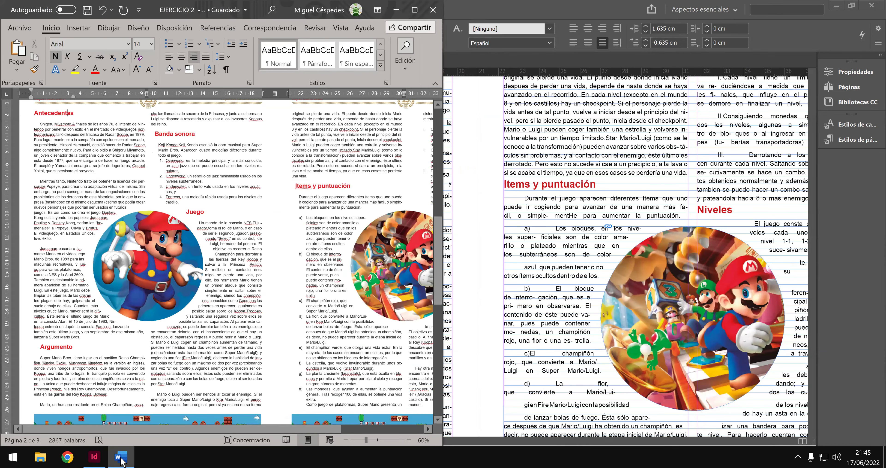
click(121, 458)
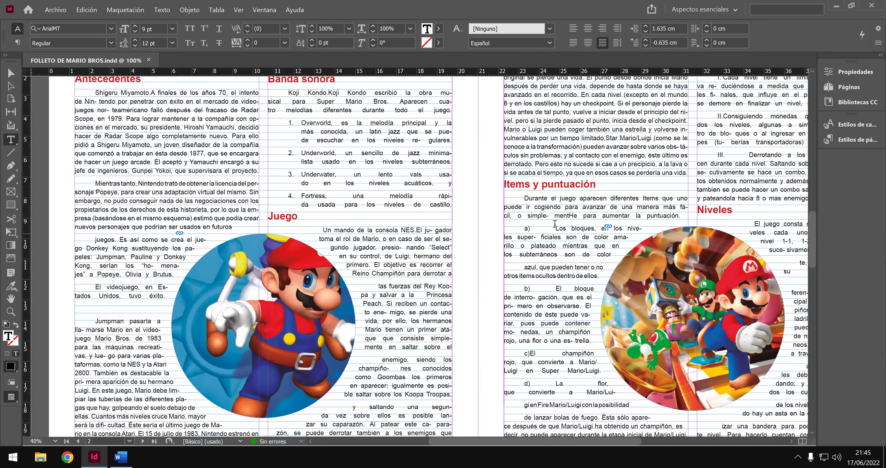
drag(554, 232, 521, 228)
key(BackSpace)
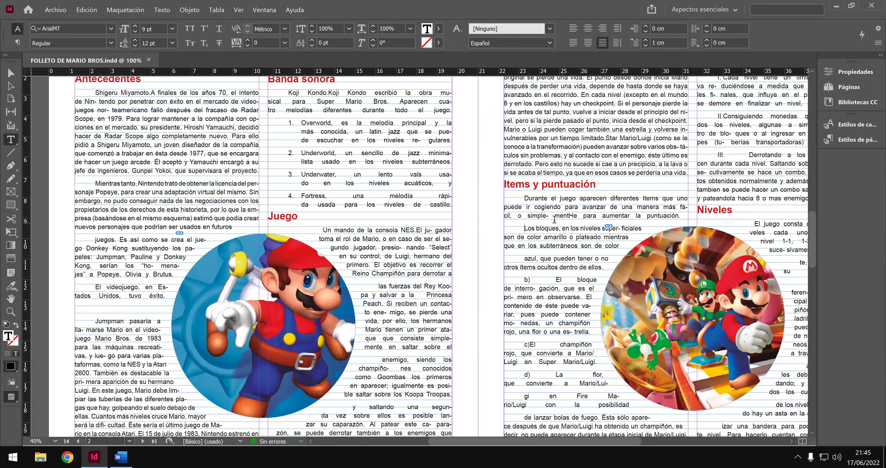
Delete the manually typed letters b) and c) before "El bloque" and "El champiñón rojo" under Items y puntuación.
scroll(519, 219, down, 1)
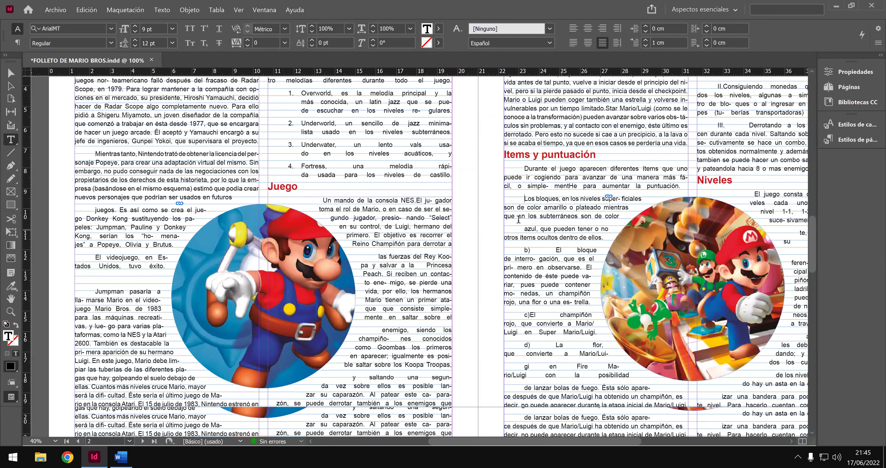
scroll(519, 219, down, 1)
key(BackSpace)
key(BackSpace)
key(BackSpace)
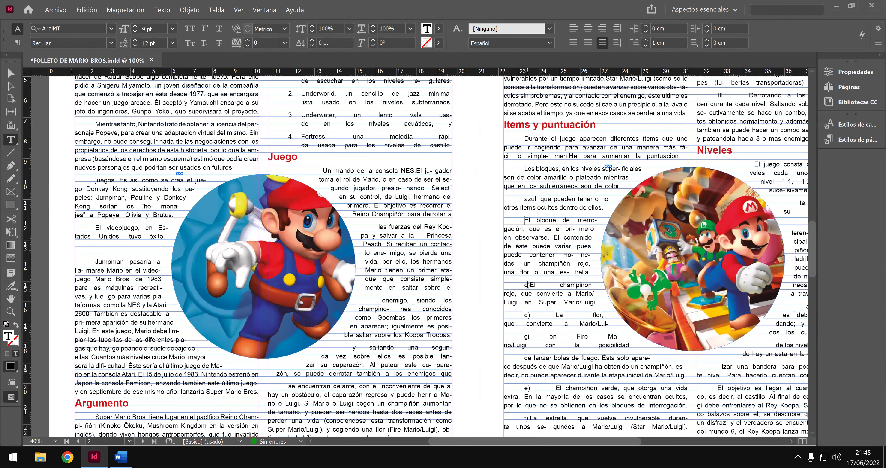
click(523, 285)
key(BackSpace)
key(BackSpace)
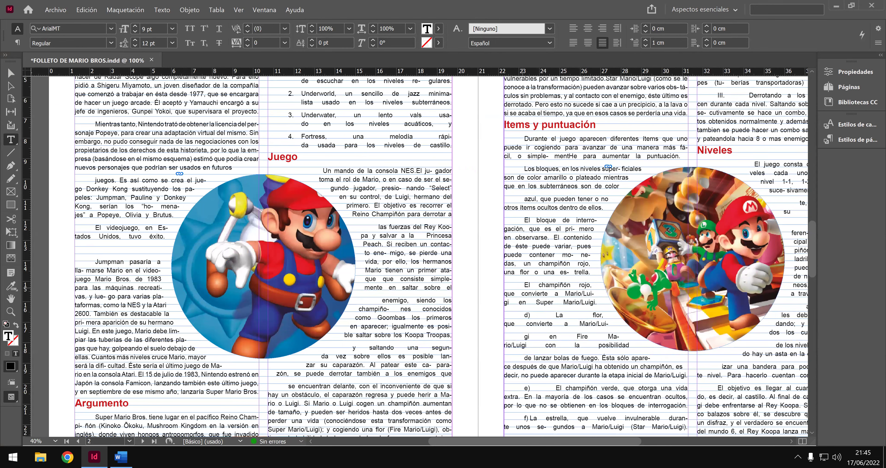
Delete the letter d) before "La flor" and join its paragraph where it breaks inside the first "Mario/Luigi".
click(523, 317)
key(Delete)
key(Delete)
key(Delete)
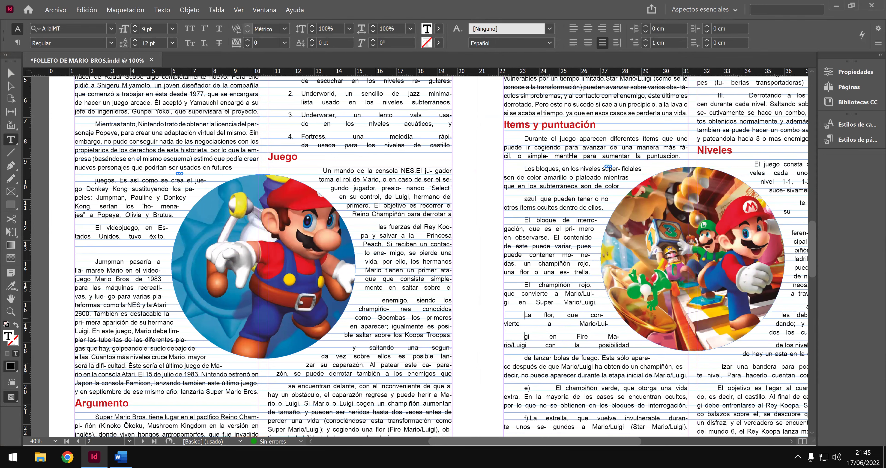
click(609, 323)
key(Delete)
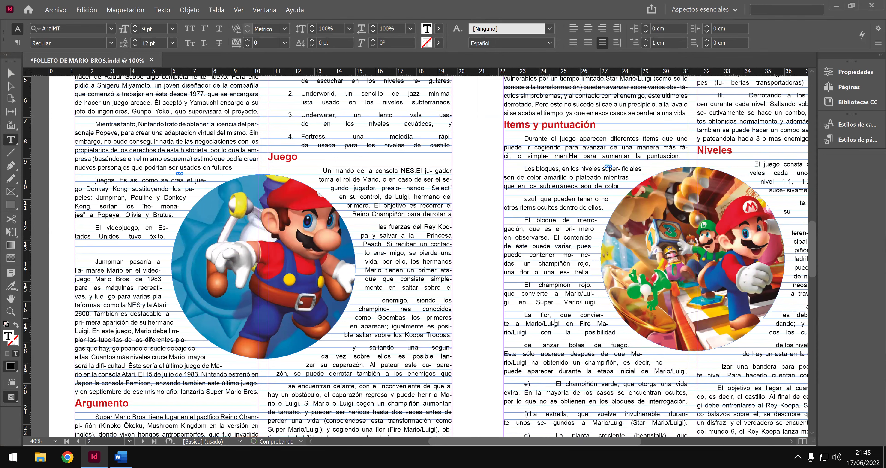
key(BackSpace)
click(565, 323)
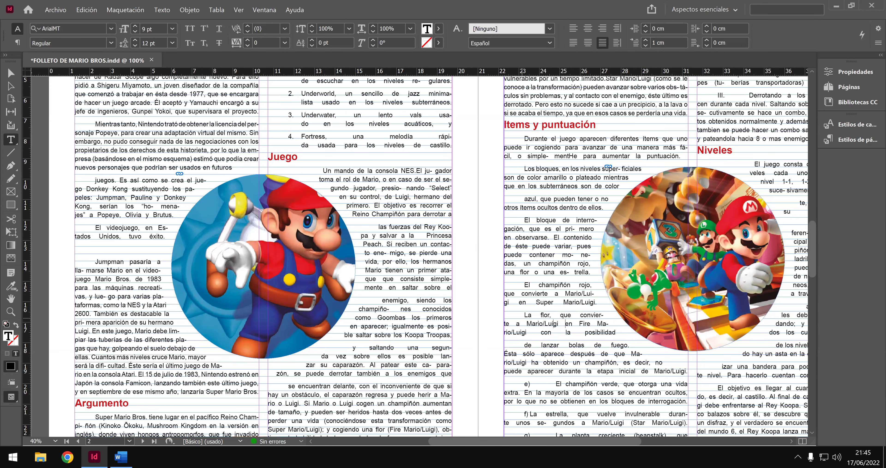
click(608, 329)
key(BackSpace)
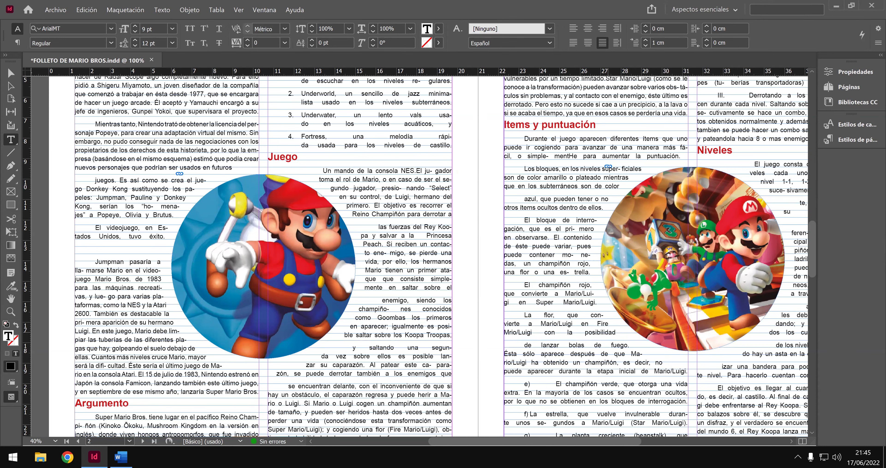
text(a-)
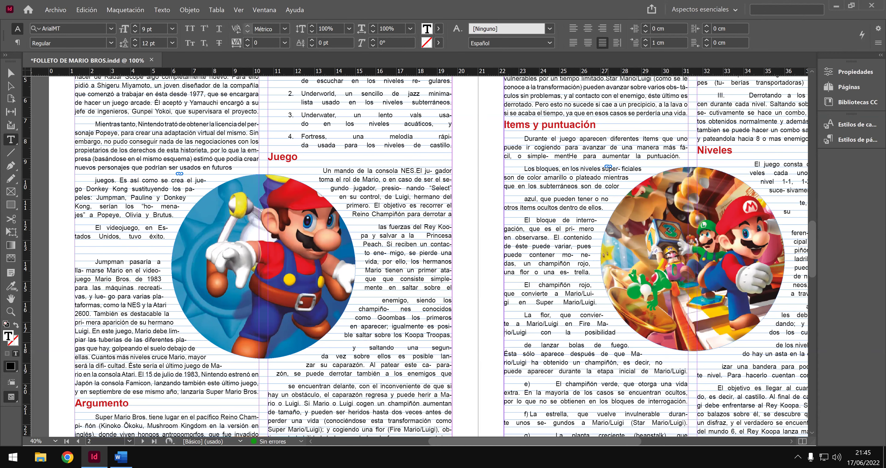
Delete the manually typed letter e) and its spacing before "El champiñón verde".
scroll(639, 316, down, 1)
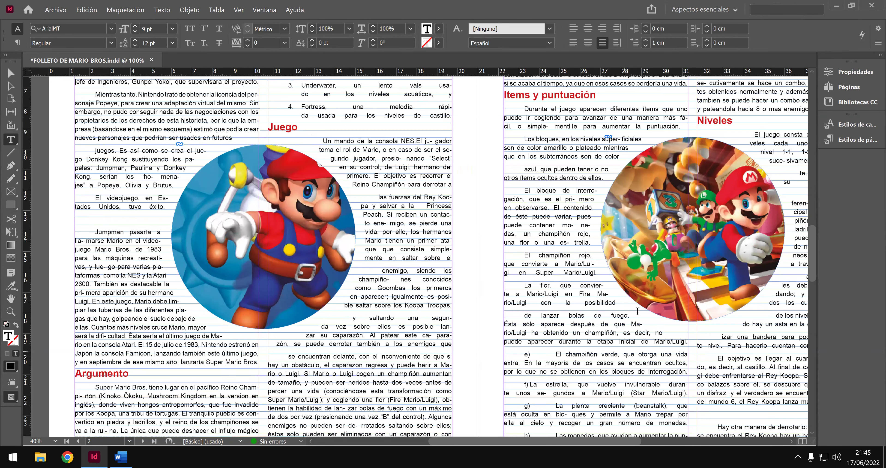
scroll(635, 303, down, 1)
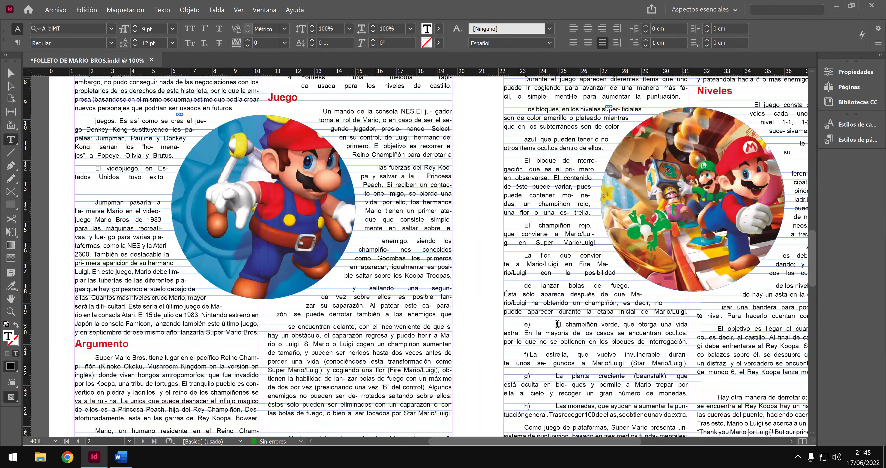
drag(557, 324, 525, 323)
key(BackSpace)
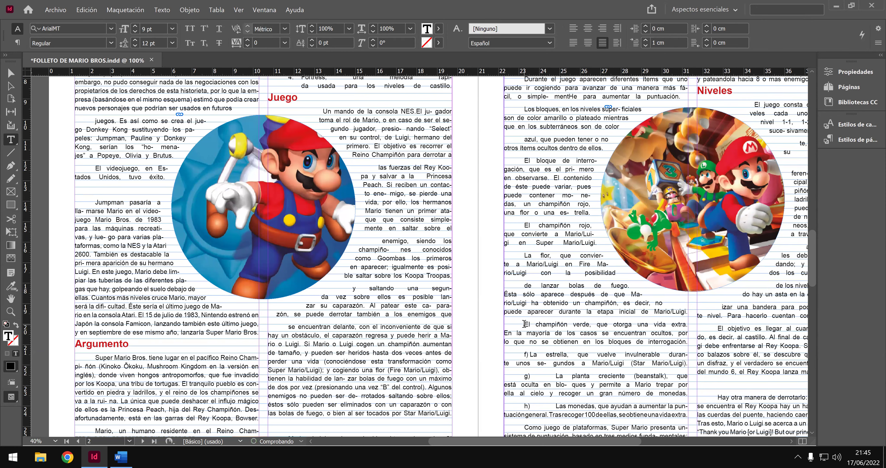
Move the circular Mario image from between page 3's columns outward past the page edge, to X 41 cm and Y 8.8 cm.
key(ctrl+minus)
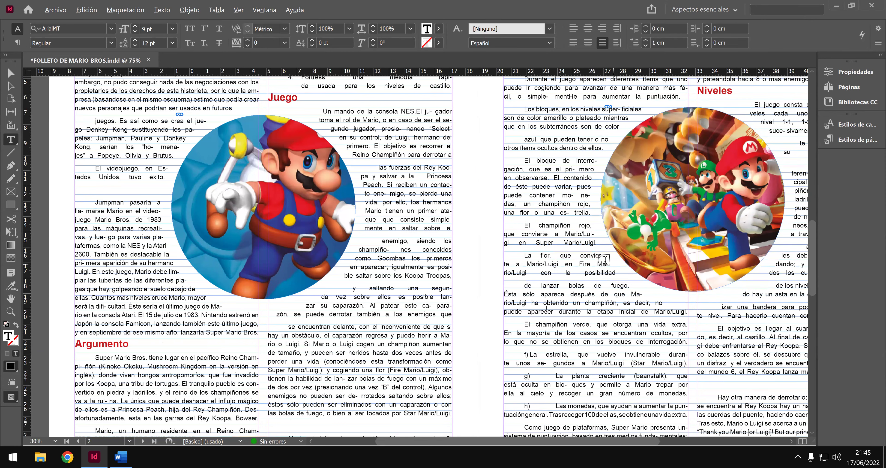
key(ctrl+minus)
key(ctrl+minus)
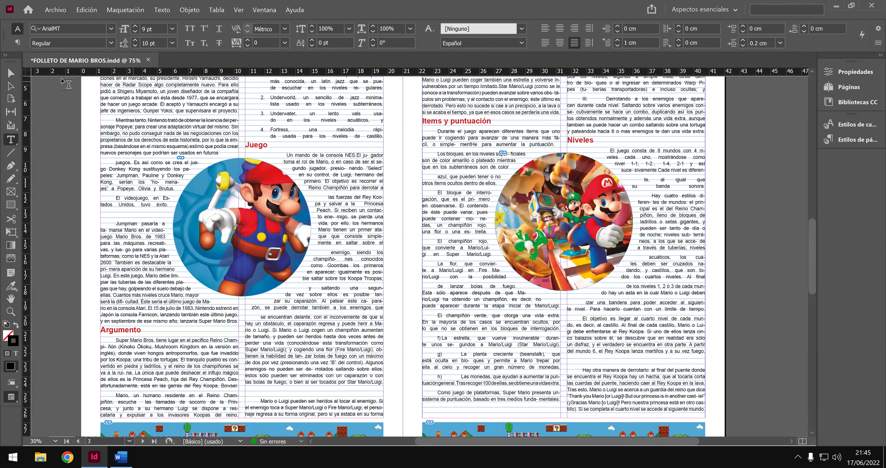
click(10, 72)
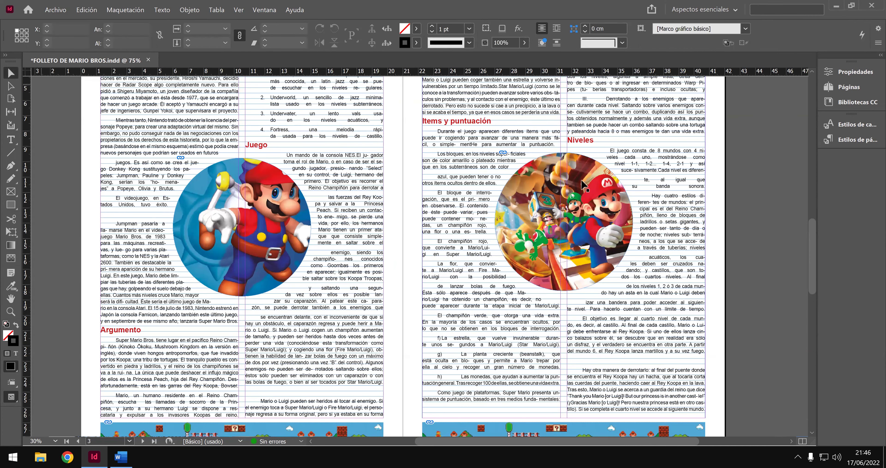
click(748, 173)
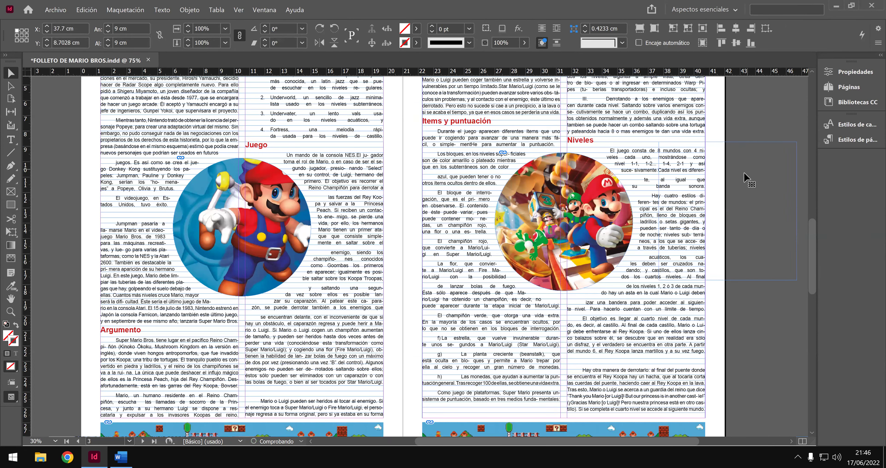
drag(747, 174, 798, 175)
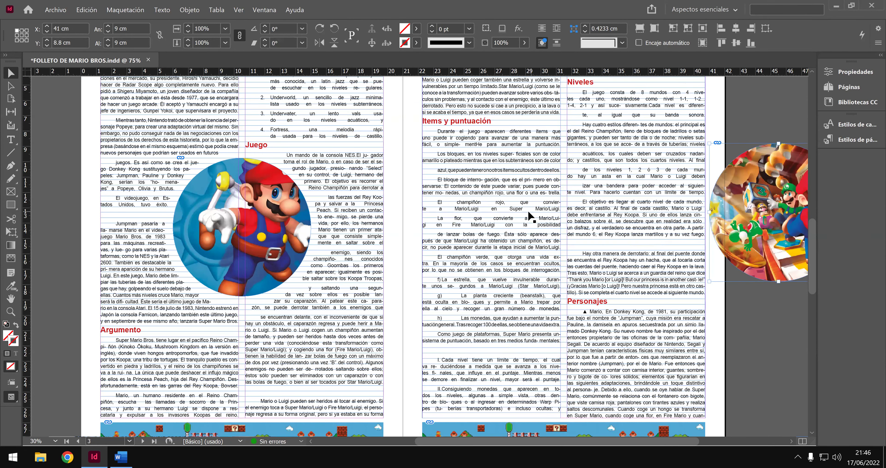
Switch to the Type tool and delete the manually typed letter f) before "La estrella".
click(445, 281)
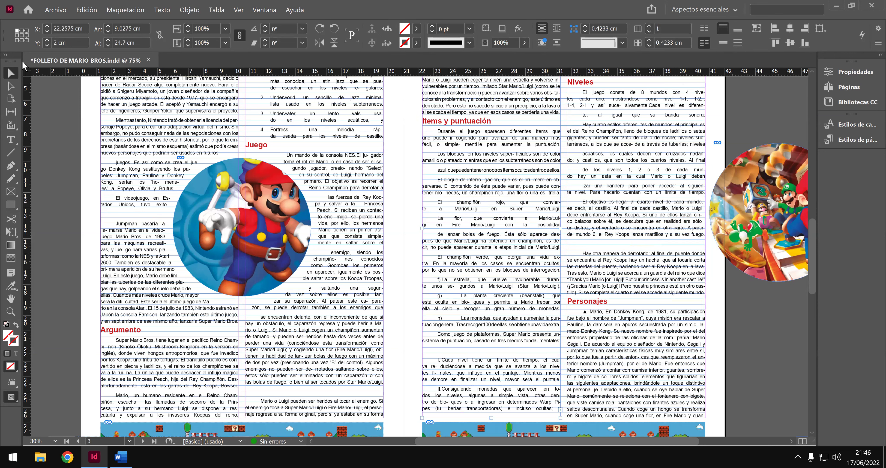
click(11, 139)
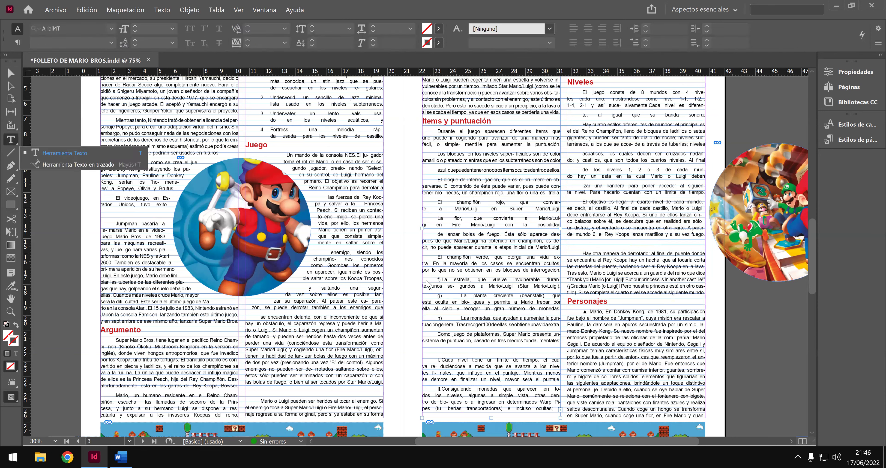
click(441, 280)
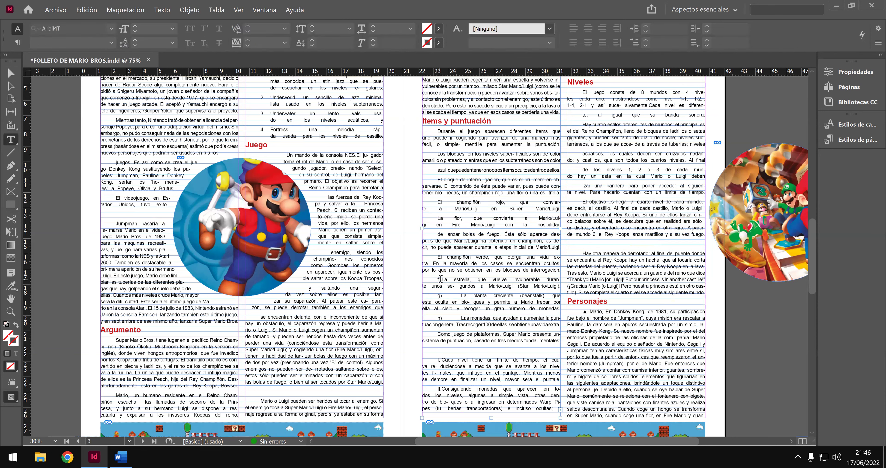
click(440, 279)
key(BackSpace)
key(BackSpace)
key(BackSpace)
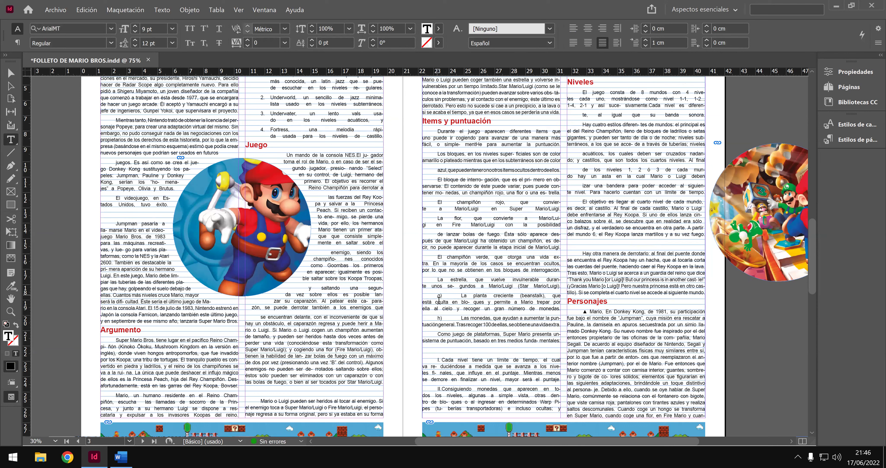
Delete the manually typed letters g) and h) before "La planta creciente" and "Las monedas".
click(443, 295)
key(BackSpace)
key(BackSpace)
key(BackSpace)
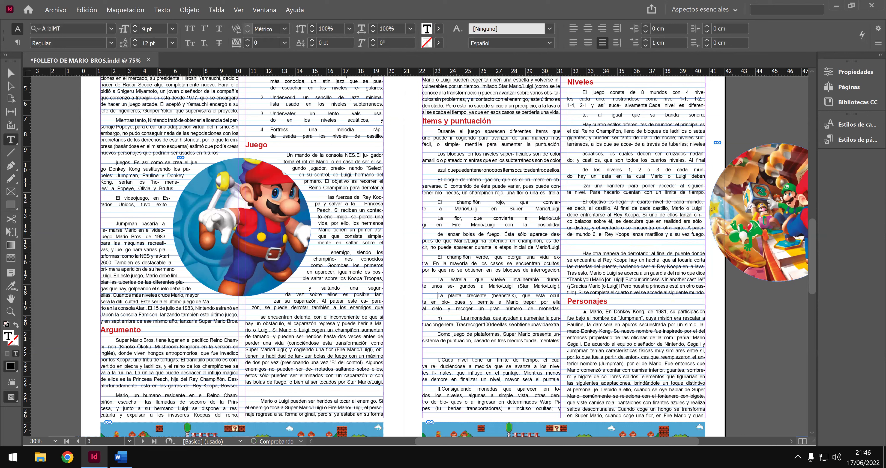
click(461, 318)
key(BackSpace)
key(BackSpace)
key(BackSpace)
click(438, 334)
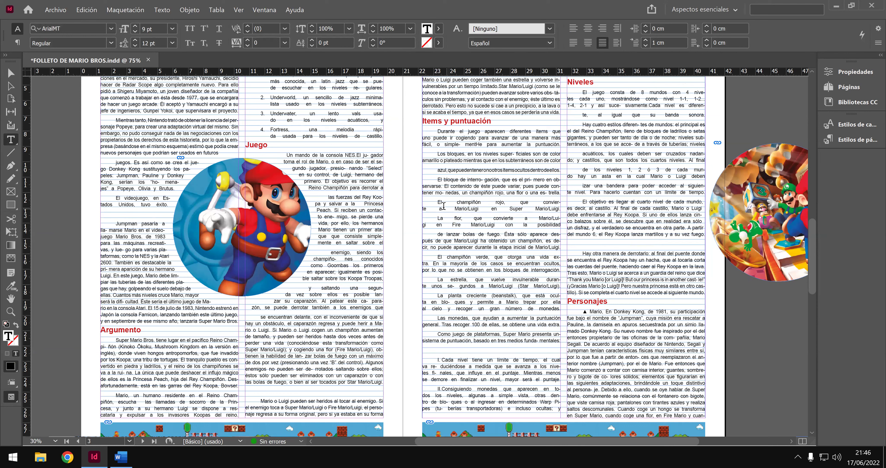
Check the list's extent in the Word original, and set a 0 cm first-line indent on the items from "El bloque" to "Las monedas".
drag(437, 203, 480, 255)
drag(506, 284, 559, 310)
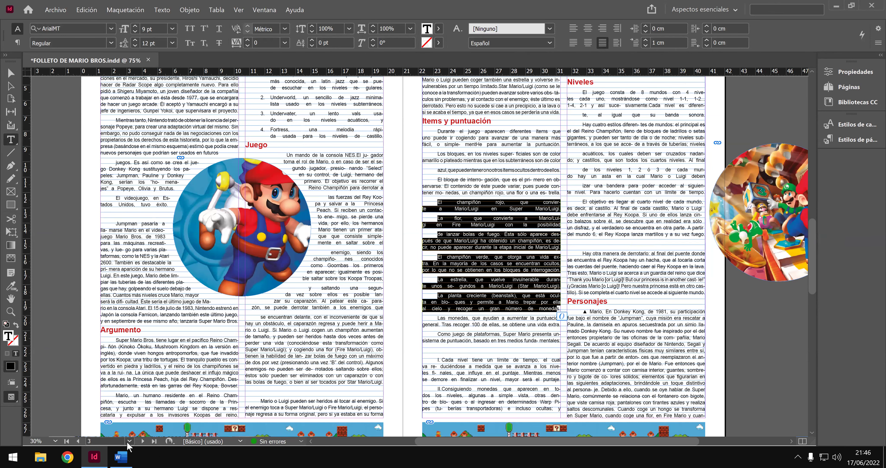
click(120, 458)
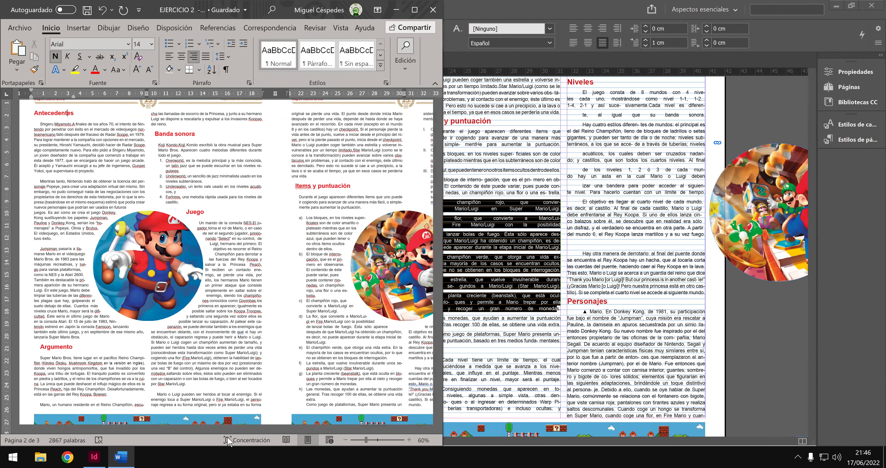
drag(268, 430, 320, 431)
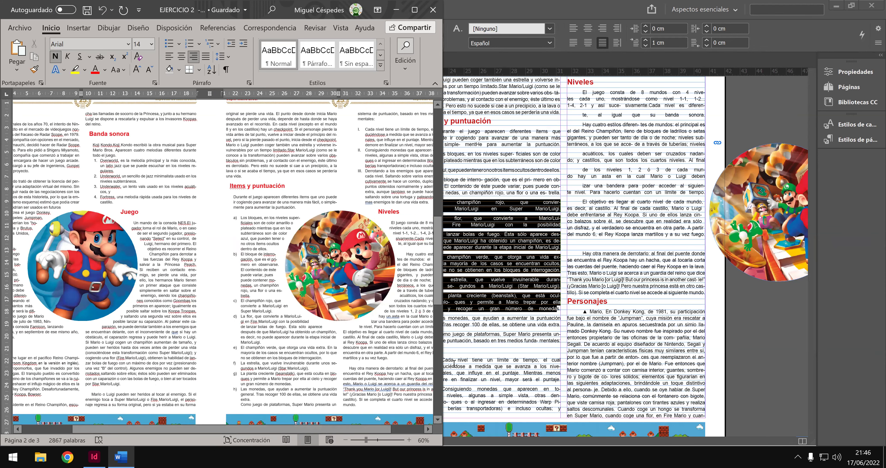
click(473, 352)
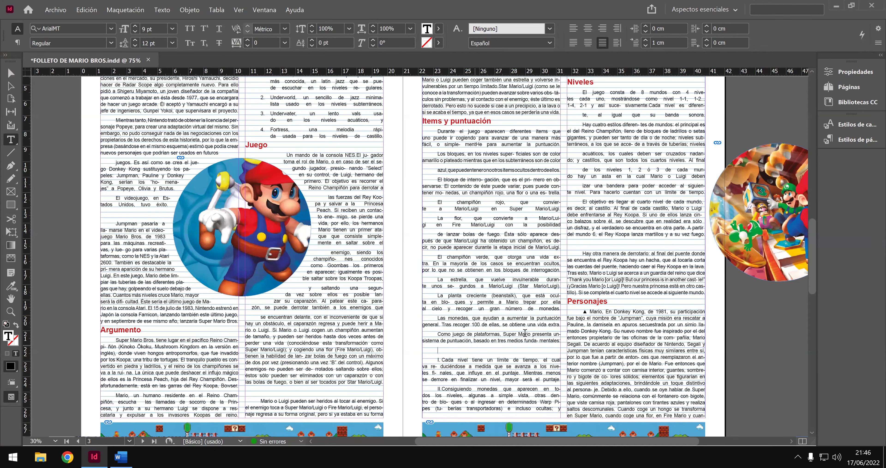
drag(559, 325, 426, 179)
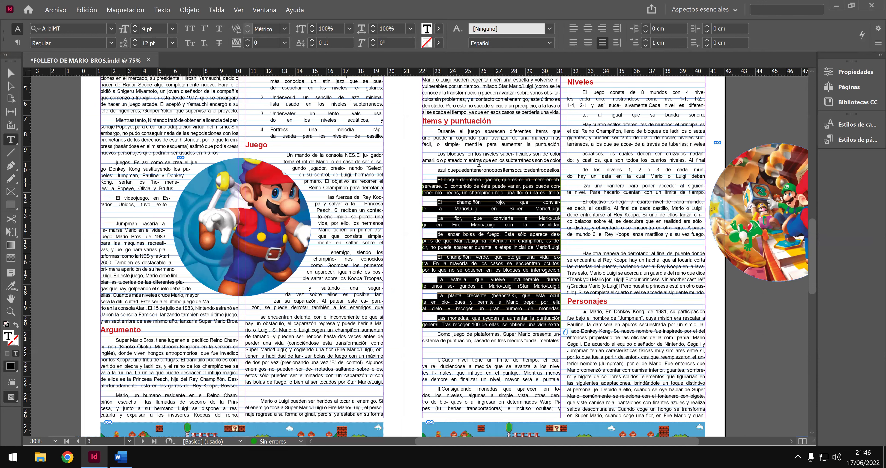
click(646, 45)
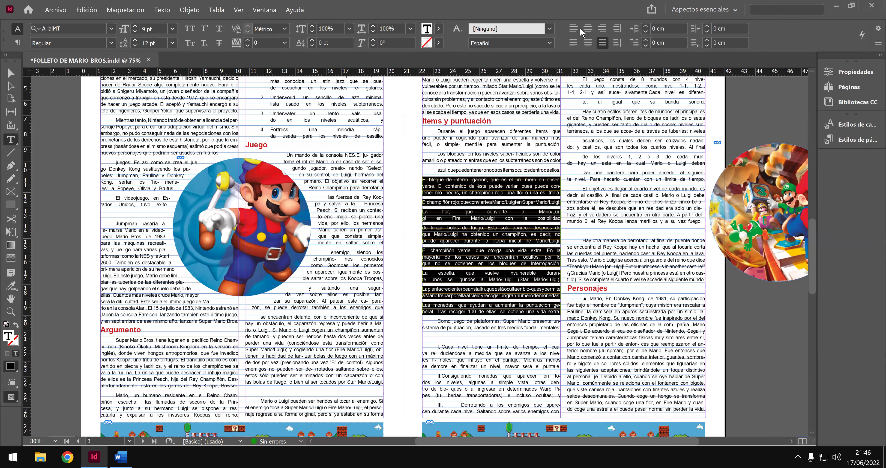
Join the stray line "azul, que pueden tener" to the end of the preceding "Los bloques" paragraph under Items y puntuación.
click(584, 43)
click(563, 163)
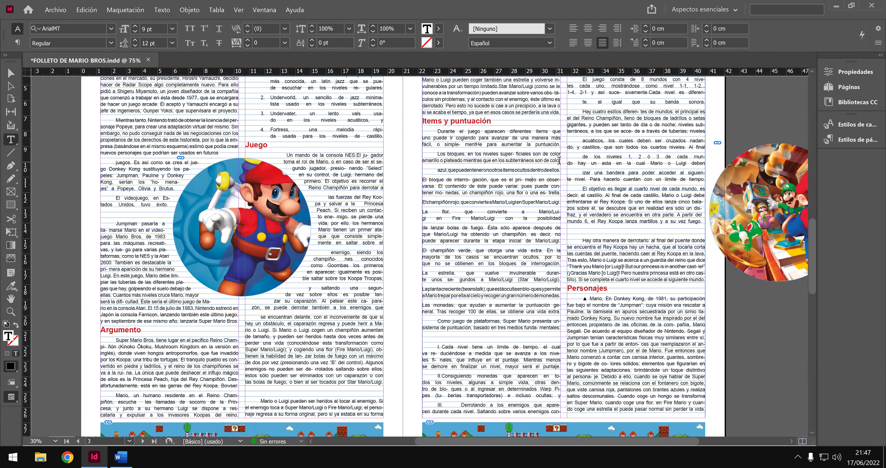
key(Delete)
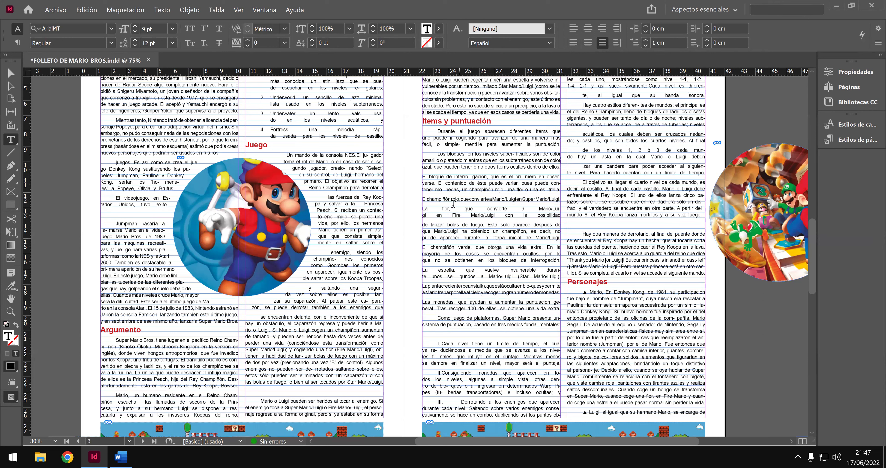
Select the items from "El bloque" to "Las monedas" and define a new list named Lista1.
drag(423, 176, 561, 308)
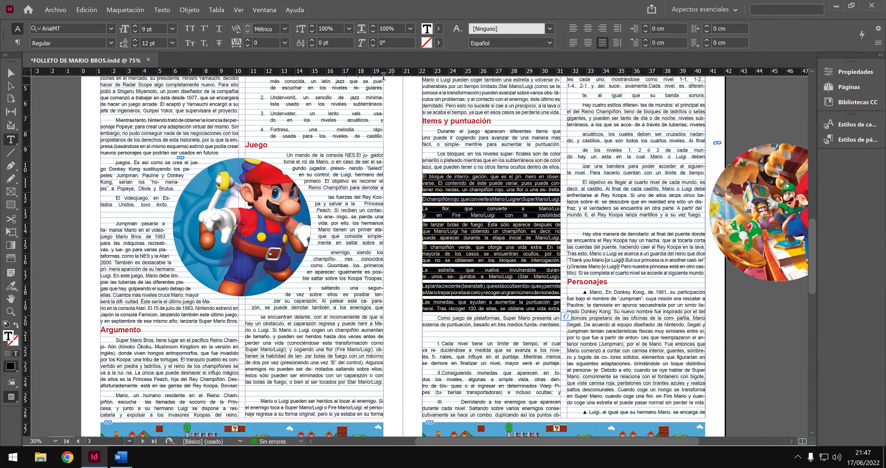
click(165, 11)
mouse_move(269, 254)
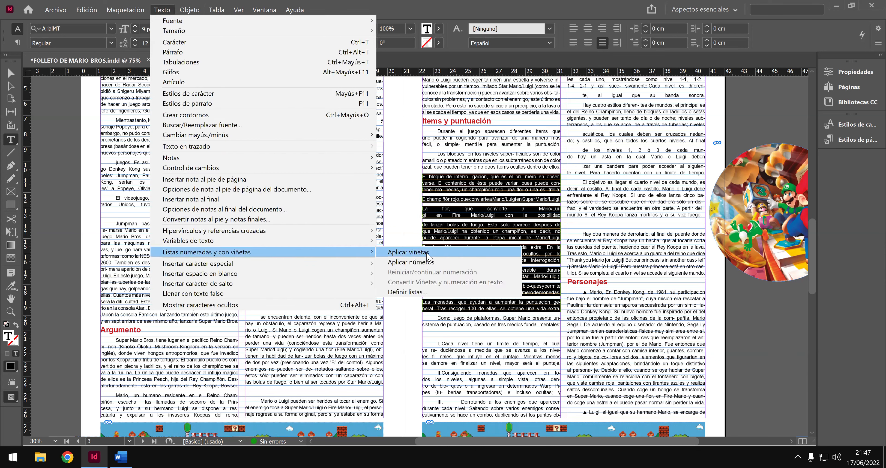
click(446, 296)
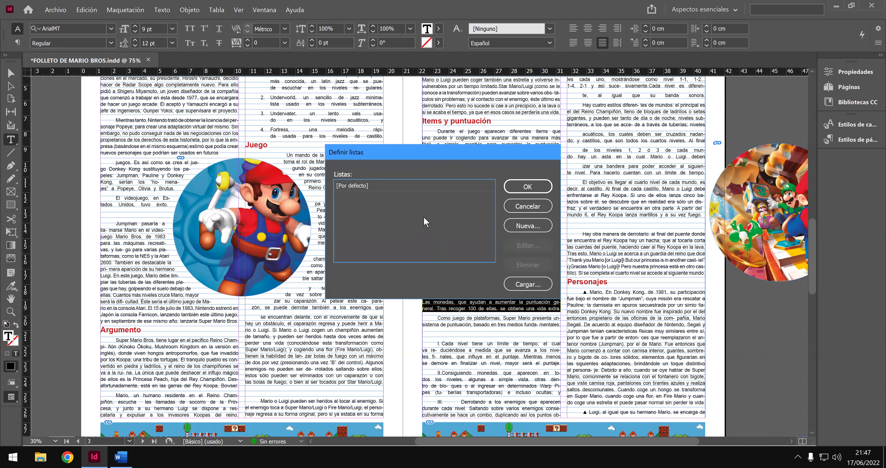
click(417, 187)
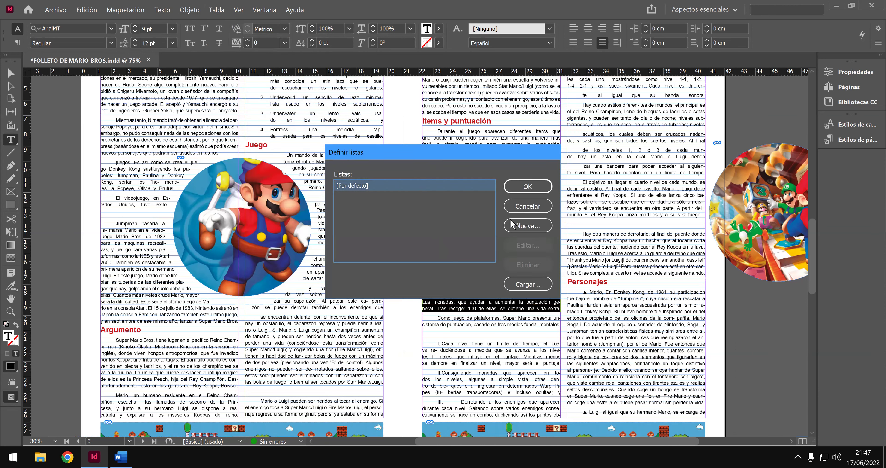
click(525, 226)
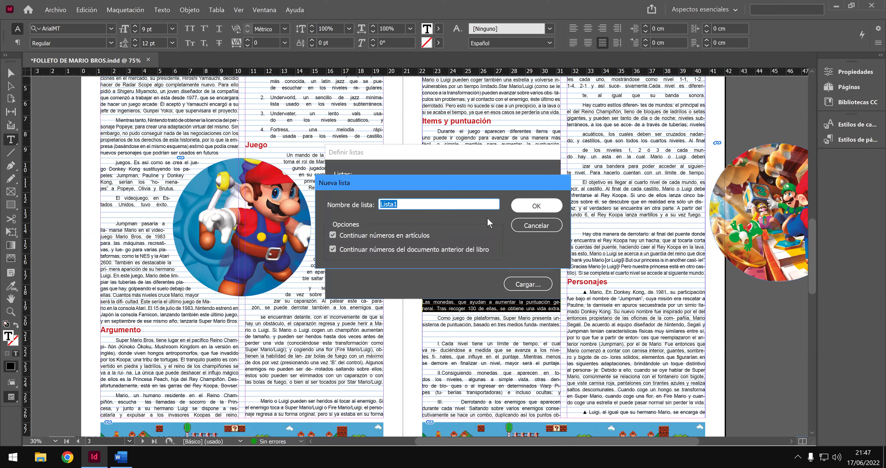
key(Return)
Review Lista1's continue-numbering options, discard the edit, and delete the list.
click(528, 248)
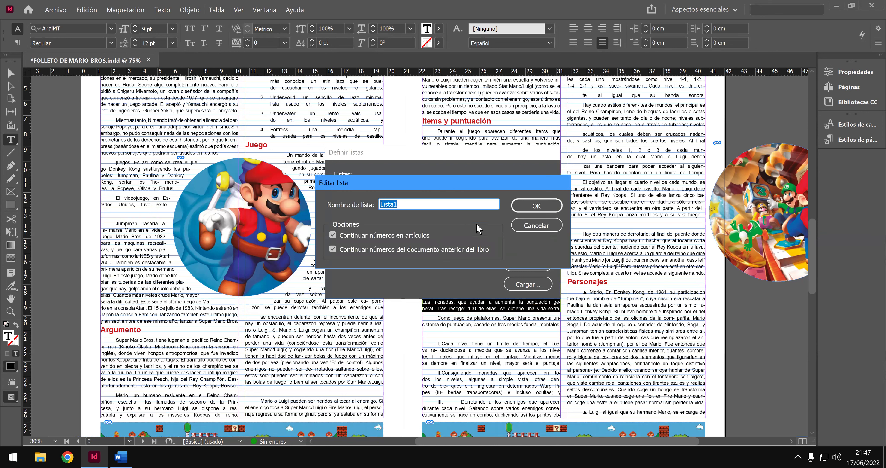
click(418, 235)
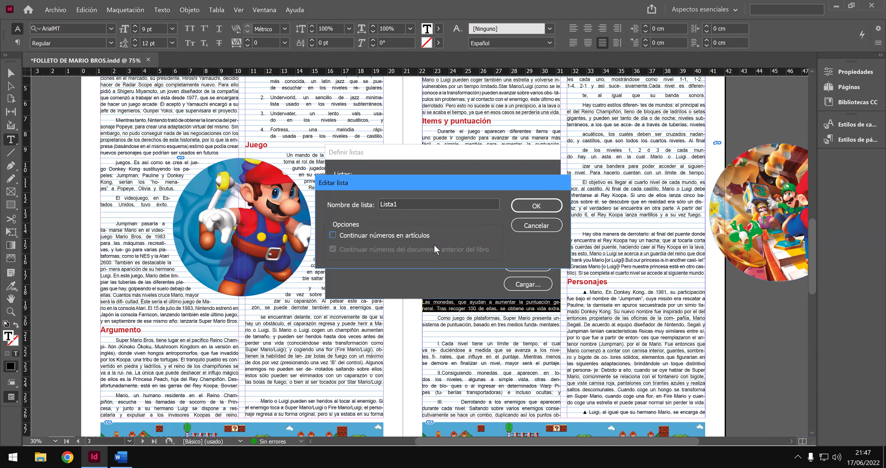
click(531, 227)
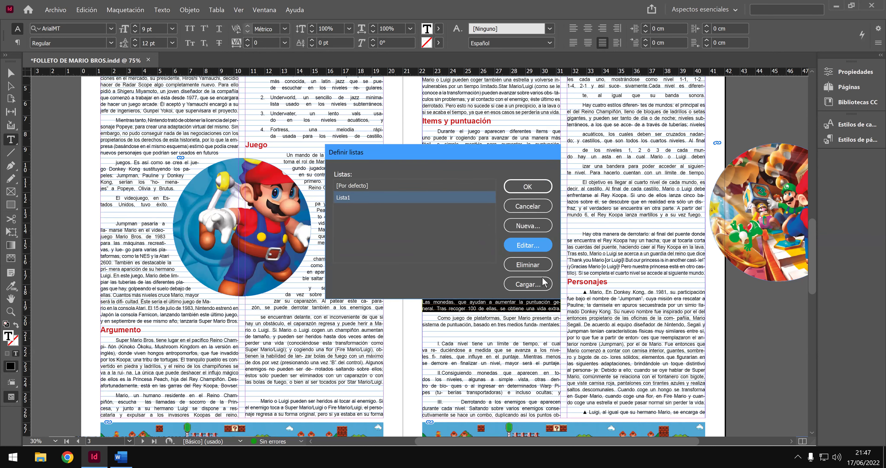
click(432, 198)
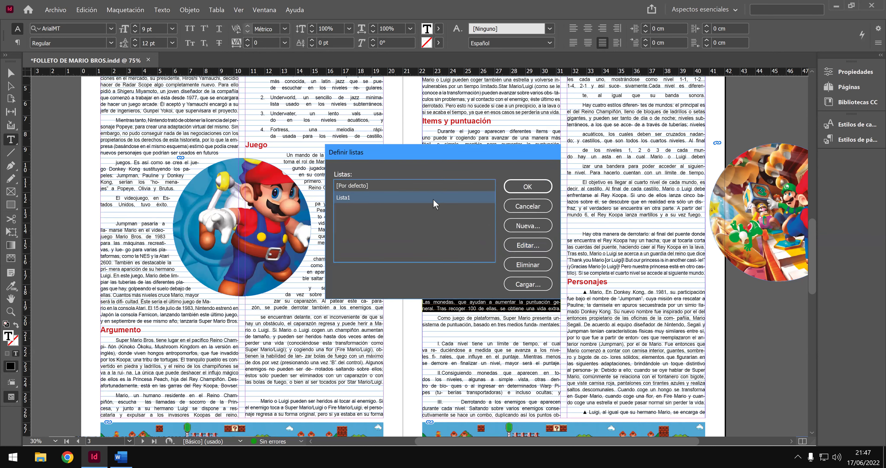
click(528, 265)
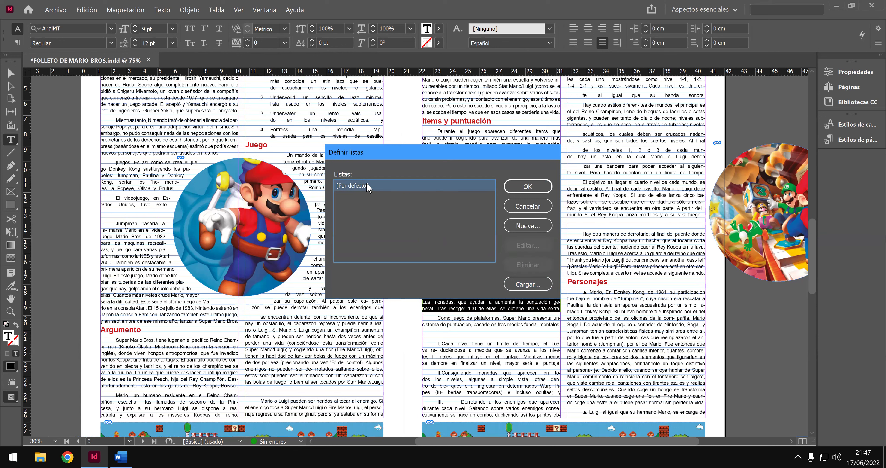
click(530, 284)
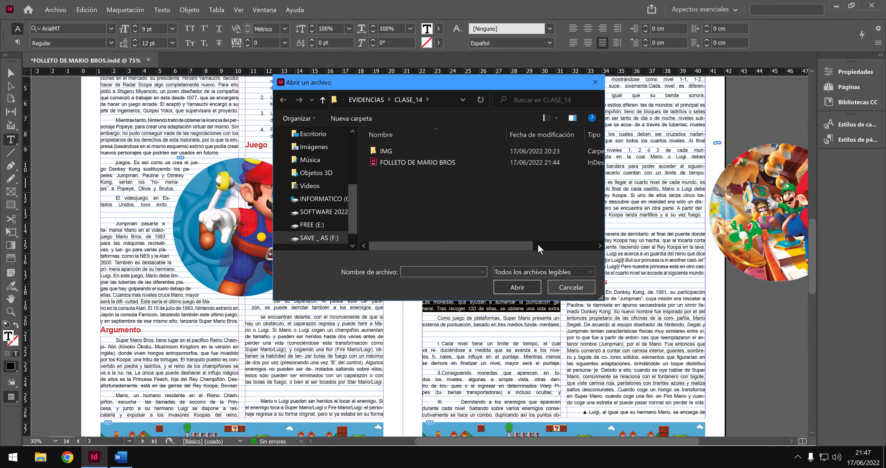
click(572, 286)
click(529, 205)
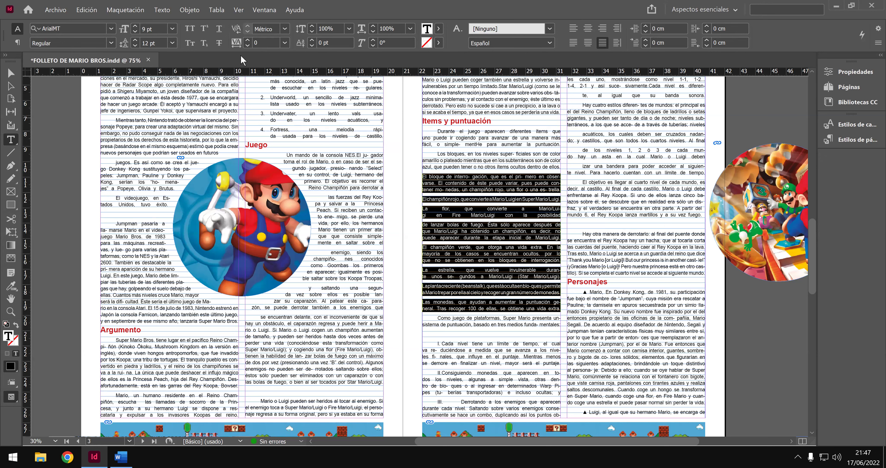
click(162, 10)
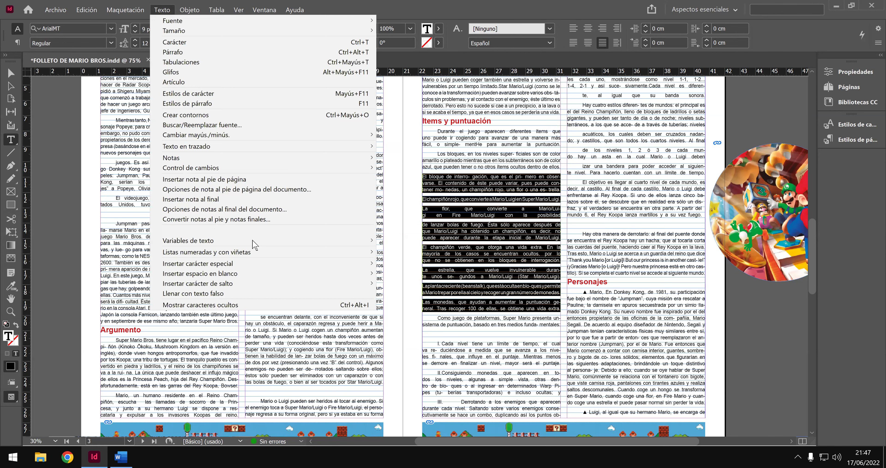
mouse_move(262, 258)
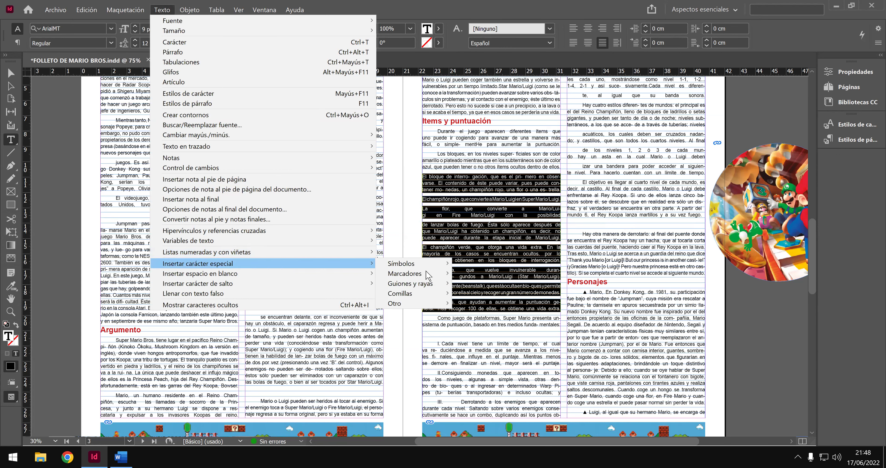
mouse_move(435, 285)
mouse_move(428, 302)
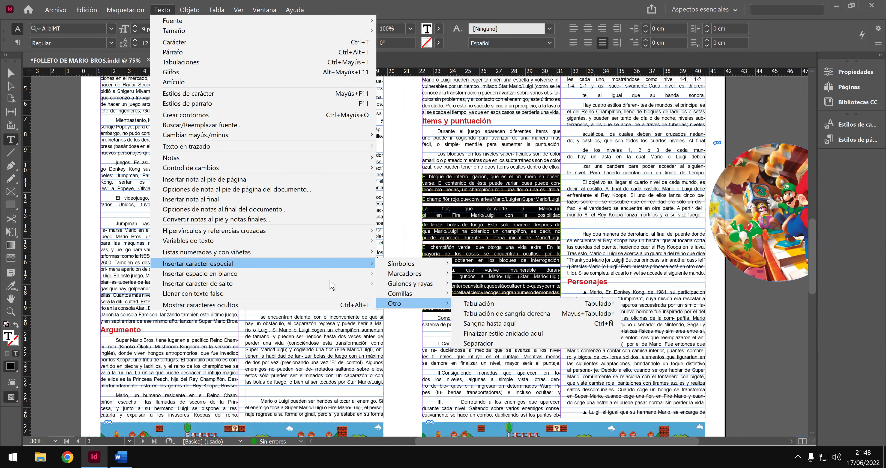
mouse_move(330, 280)
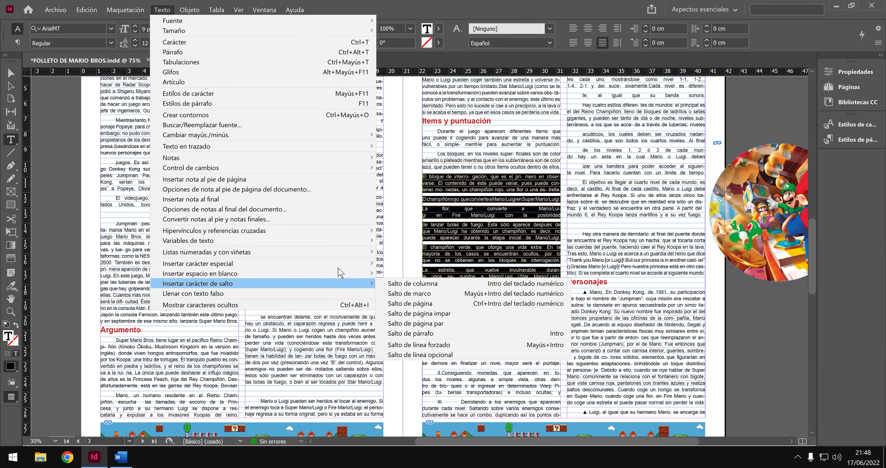
mouse_move(342, 266)
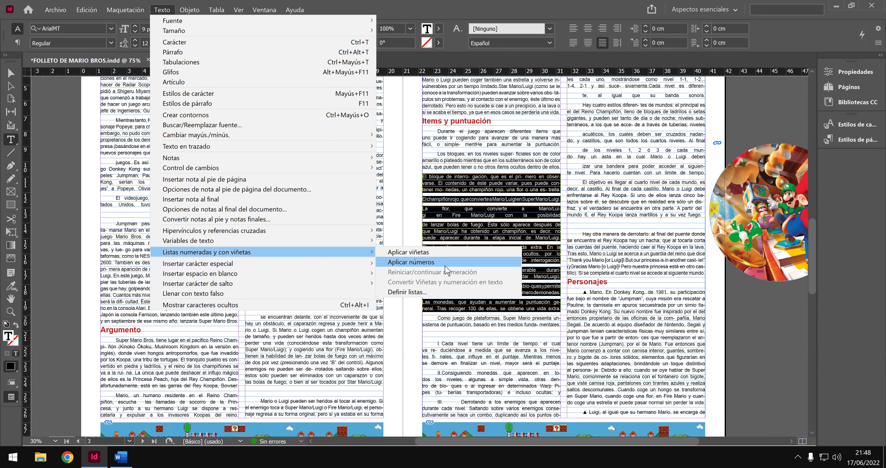
click(453, 295)
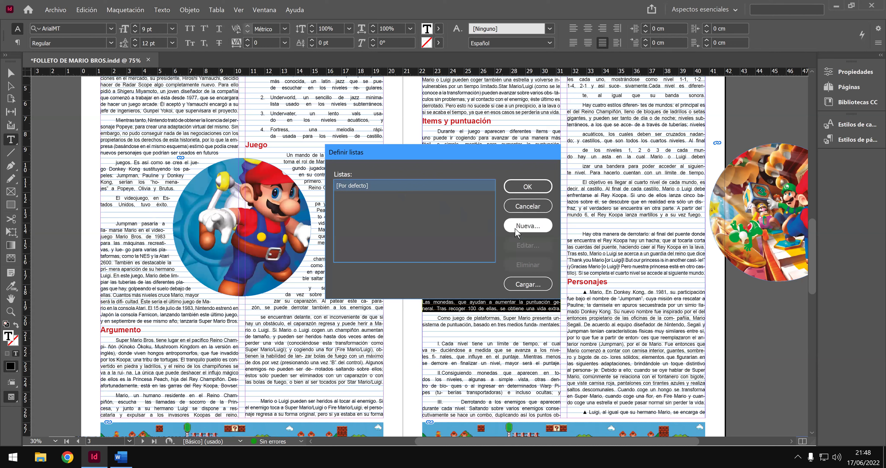
click(523, 285)
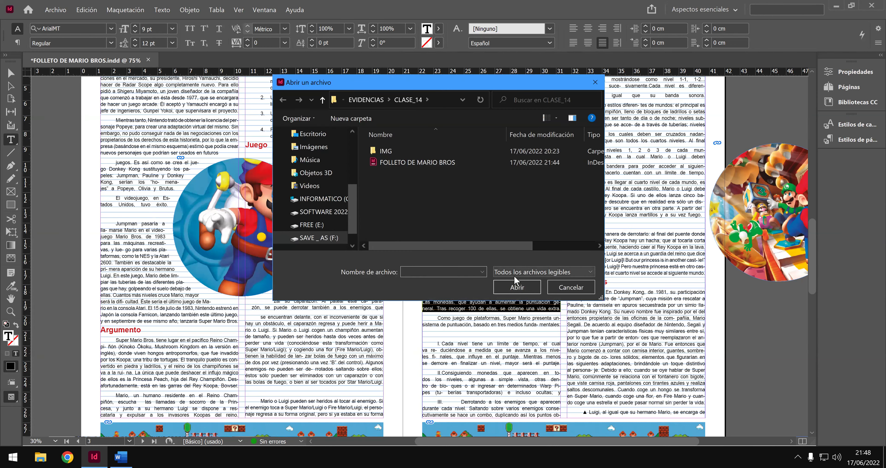
click(563, 285)
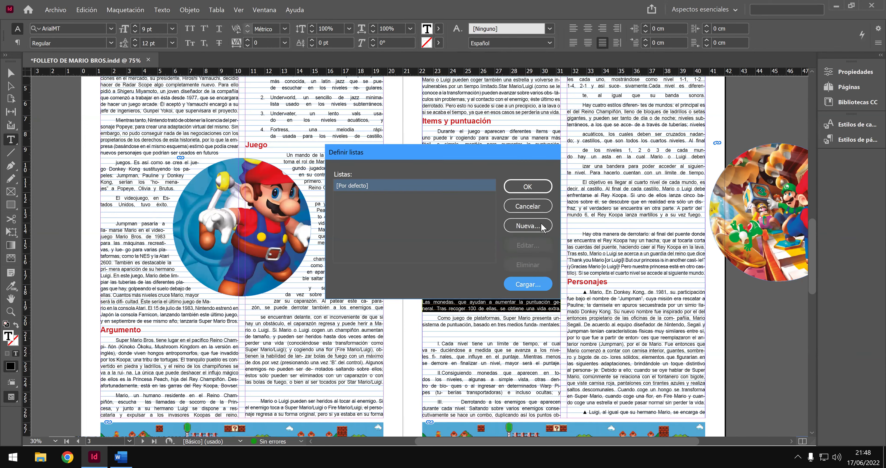
click(544, 207)
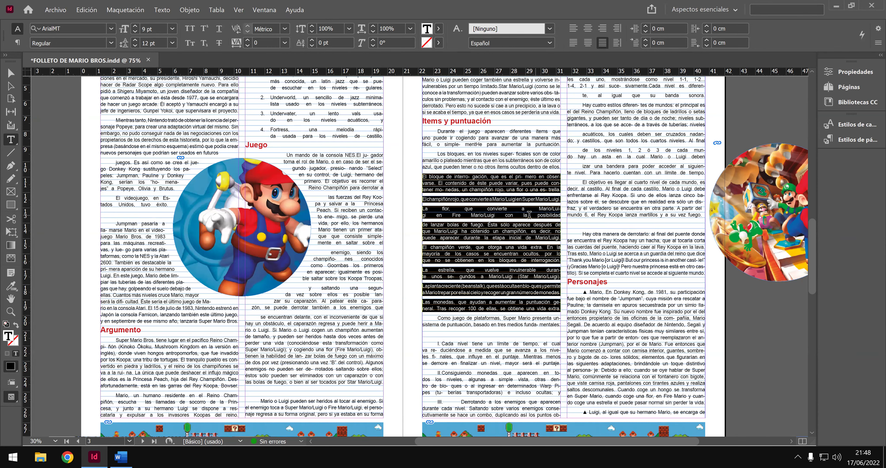
Left-align the items from "El bloque" to "Las monedas" under Items y puntuación.
click(512, 216)
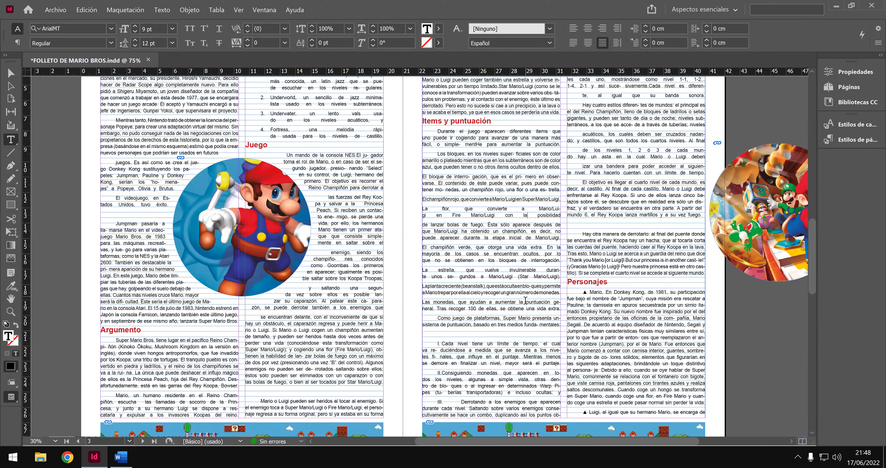
drag(517, 276, 421, 176)
click(573, 28)
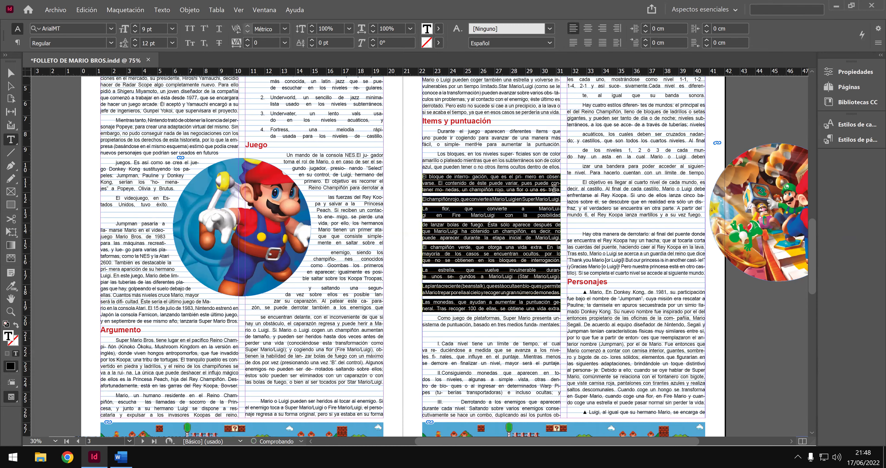
Remove the stray hyphen inside "monedas" in the first item, and justify all items through "Las monedas" with the last line aligned left.
click(554, 199)
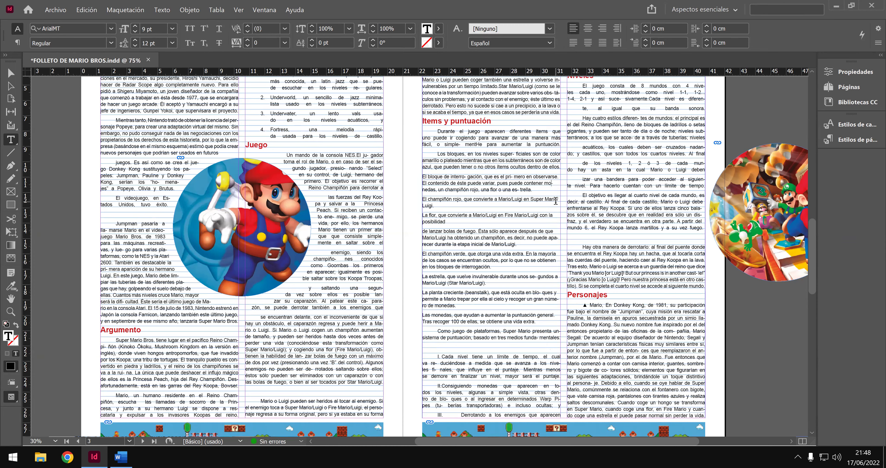
key(BackSpace)
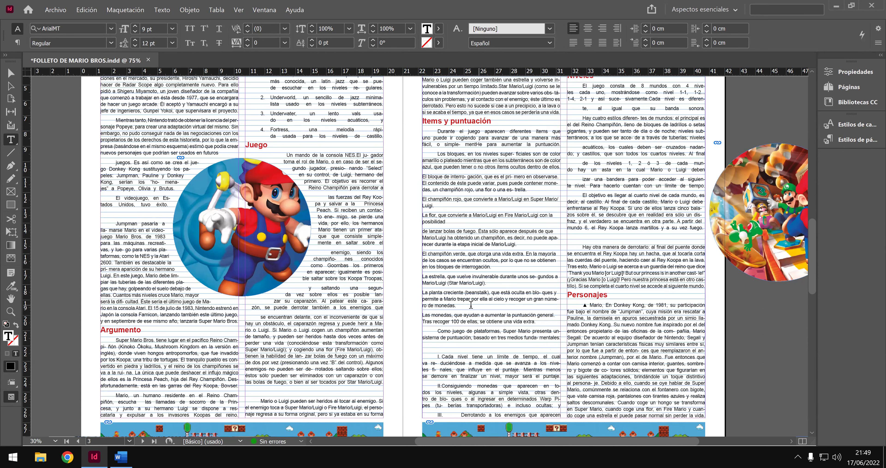
click(537, 322)
drag(454, 231, 416, 177)
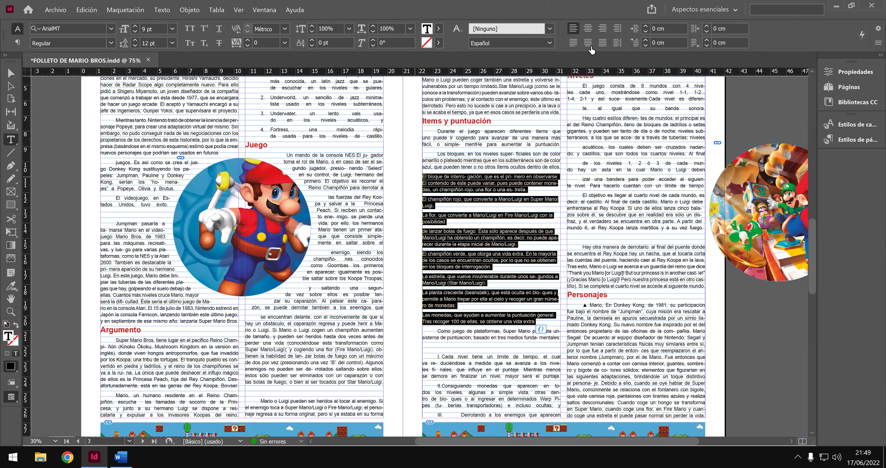
click(577, 45)
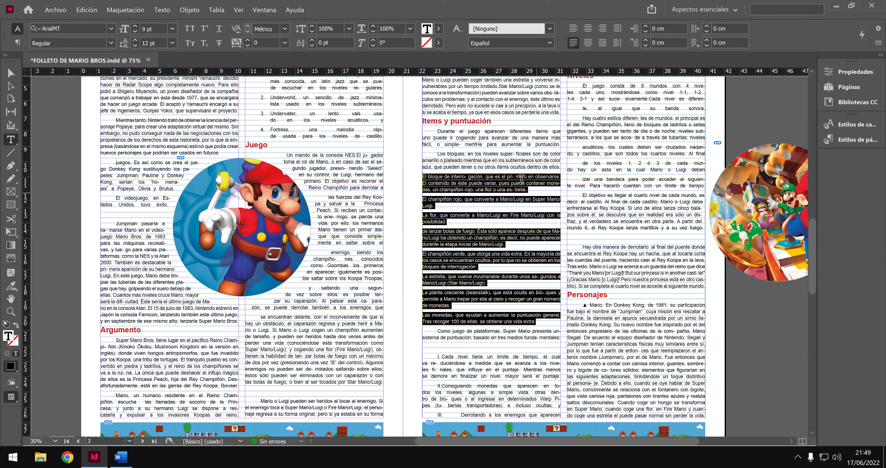
Open the options of the Estilo de Párrafo style and examine its indents and spacing, advanced character formats and paragraph rules.
click(850, 139)
double_click(754, 158)
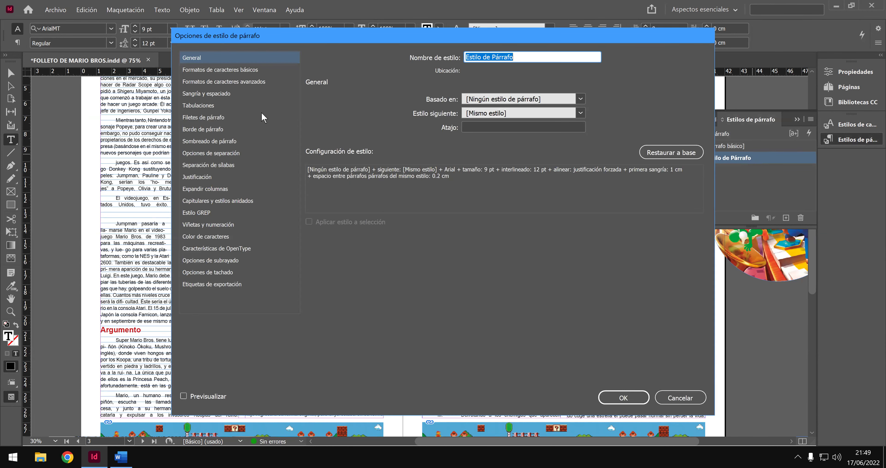
click(230, 94)
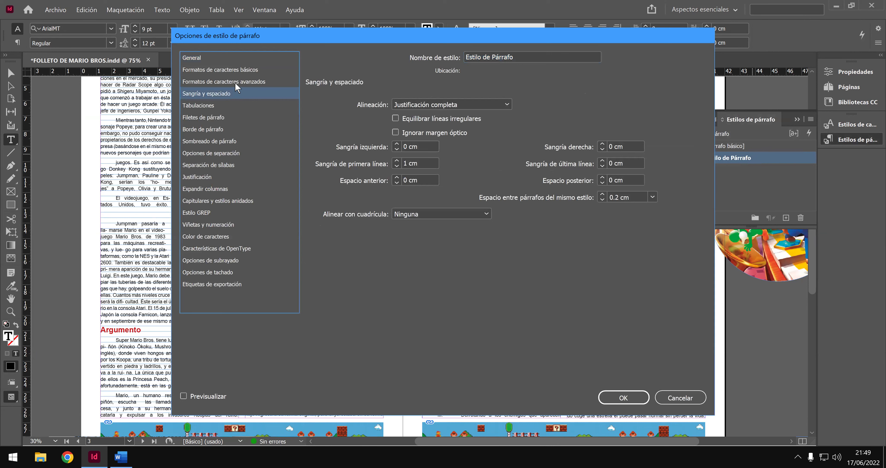
click(235, 83)
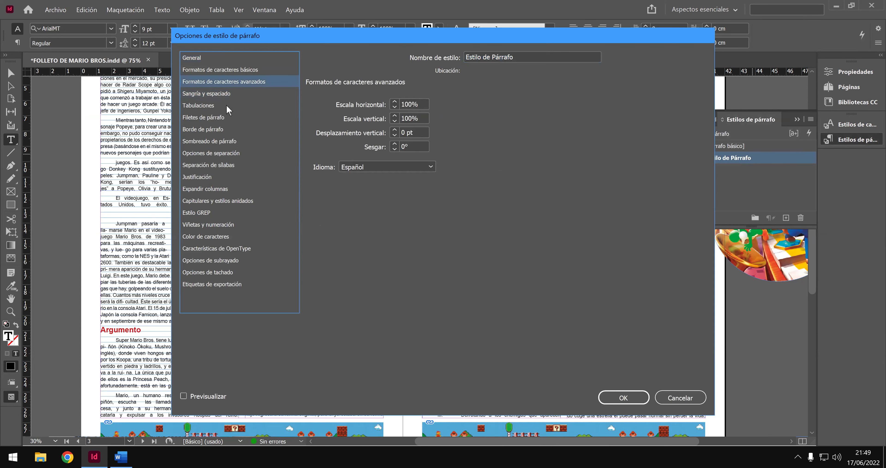
click(224, 118)
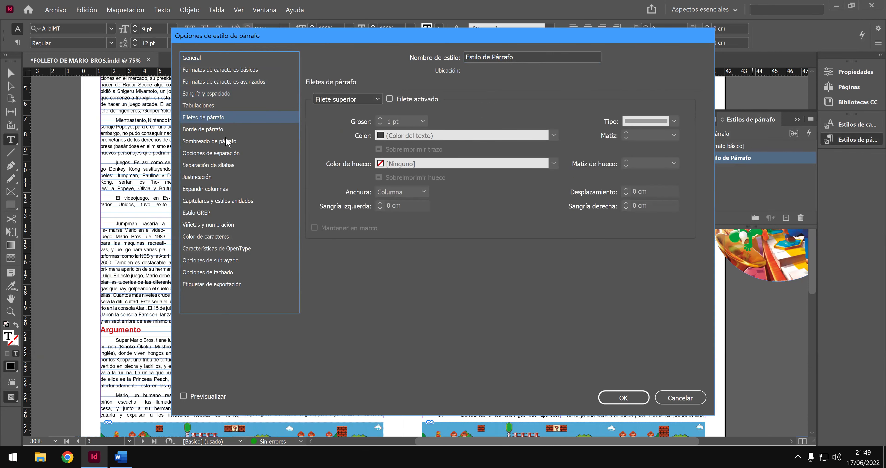
click(231, 81)
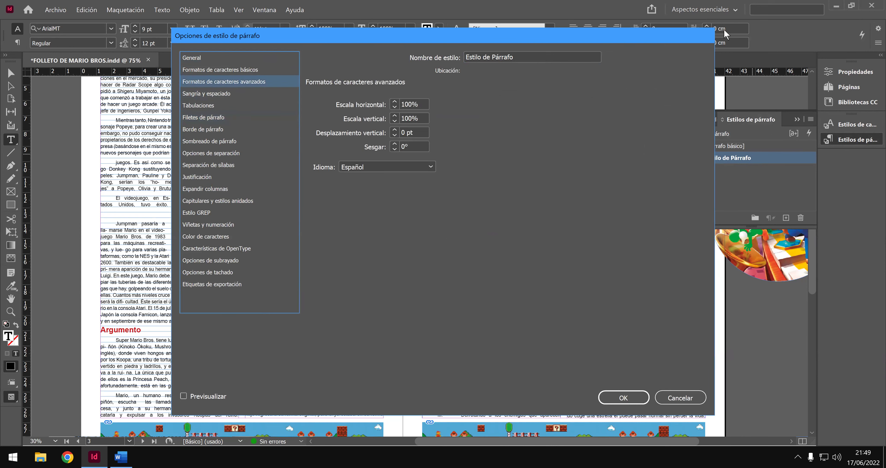
Set the single-word justification of "Estilo de Párrafo" to "Alinear a la izquierda" and apply the style change.
click(257, 71)
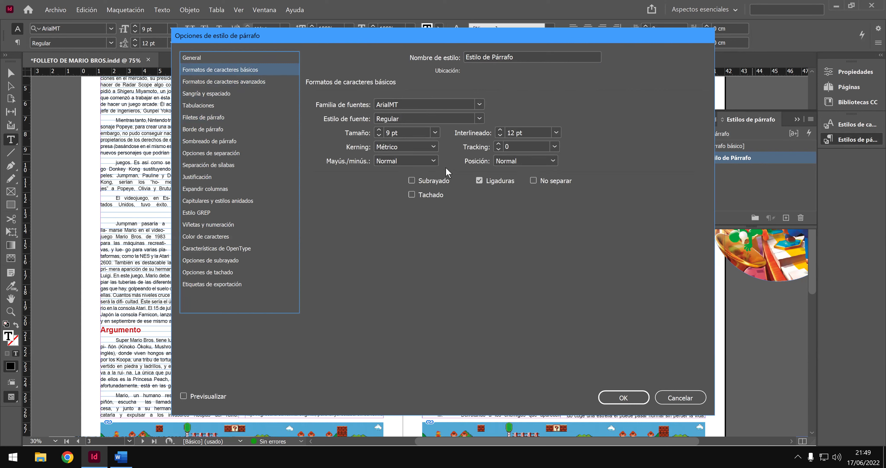
click(532, 163)
click(533, 163)
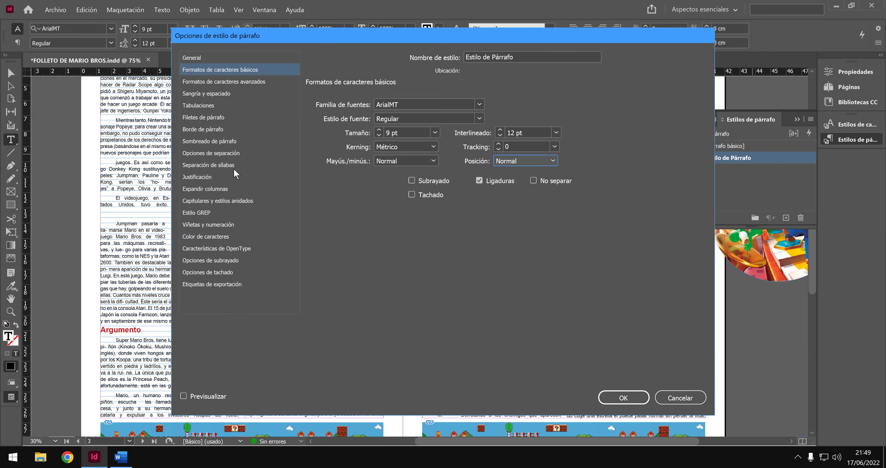
click(217, 178)
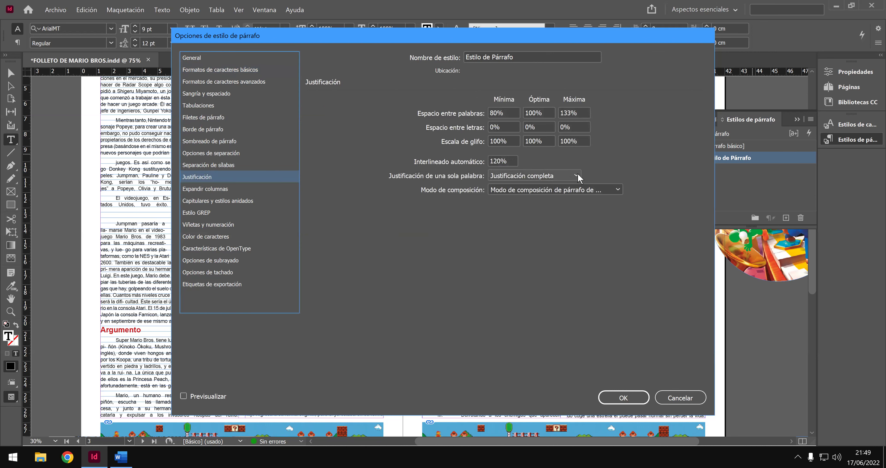
click(561, 176)
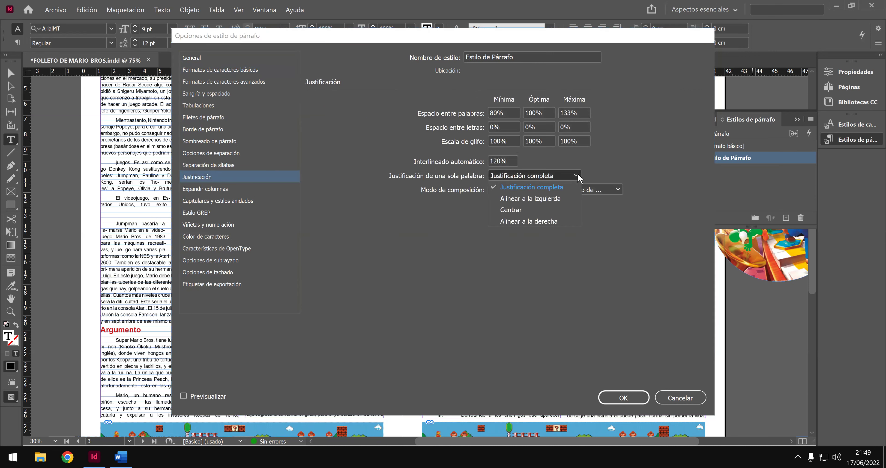
click(563, 199)
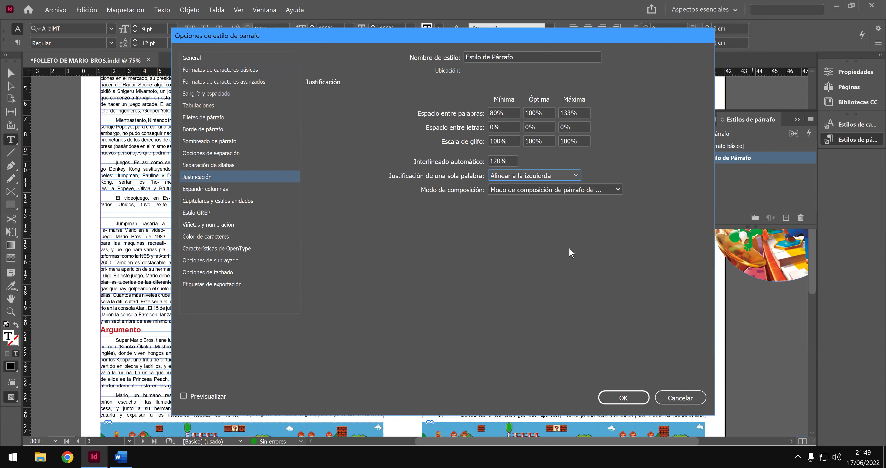
click(625, 398)
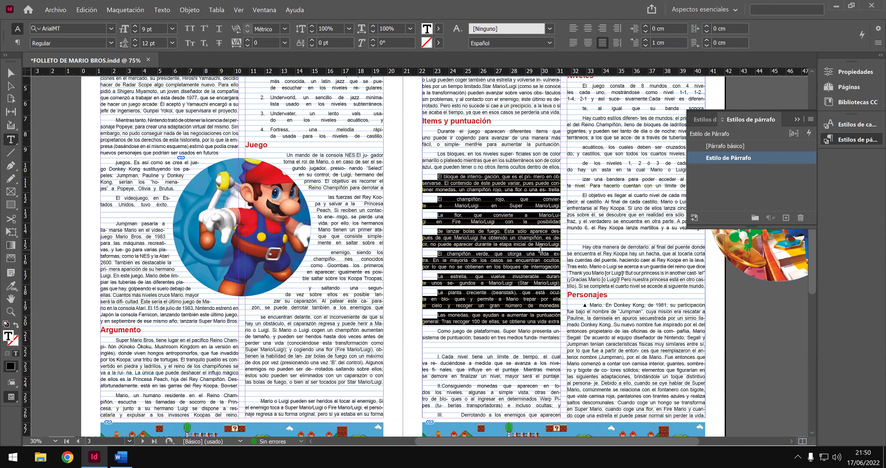
Justify the numbered list under "Banda sonora" with its last lines aligned left.
click(510, 237)
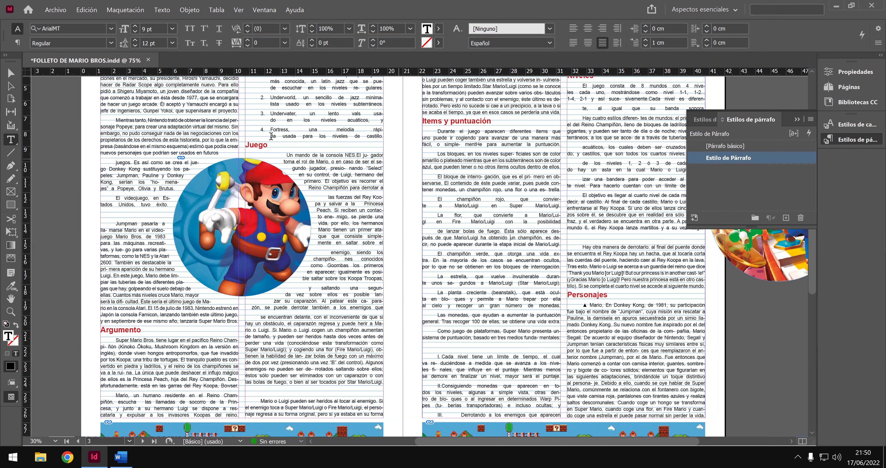
scroll(271, 136, up, 2)
mouse_move(271, 134)
mouse_down()
mouse_move(333, 162)
mouse_move(357, 195)
mouse_move(384, 195)
mouse_up()
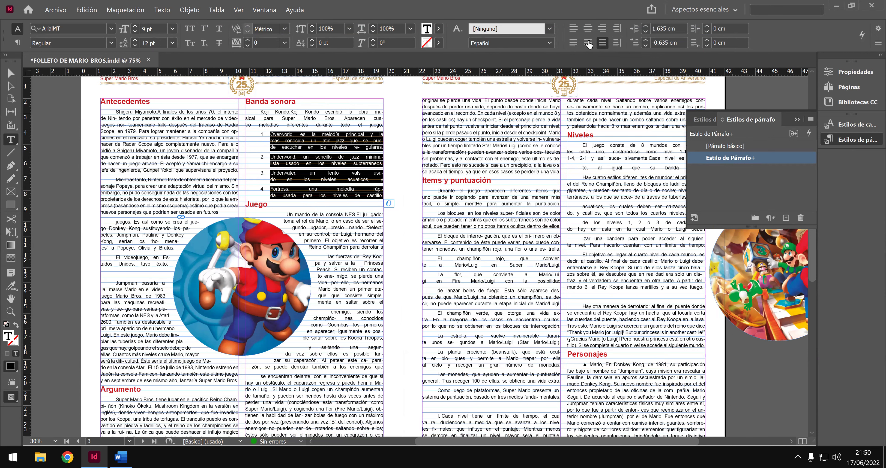
click(573, 43)
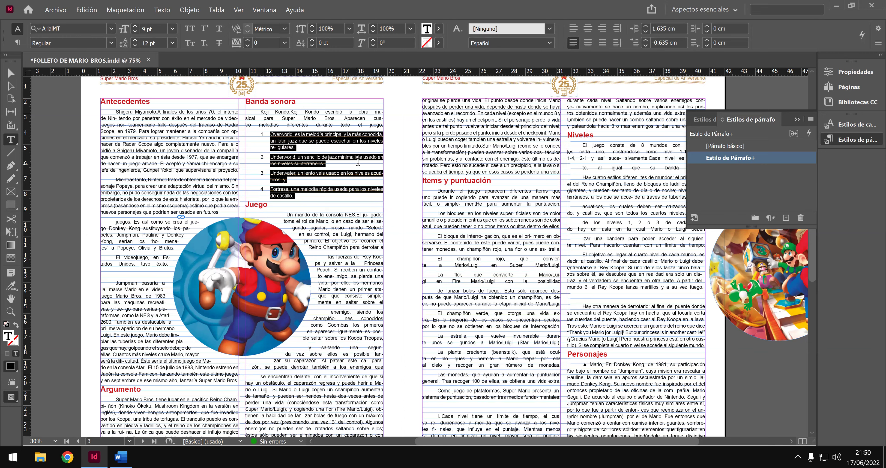
Select all the text of the threaded story and apply the paragraph style "Estilo de Párrafo" to it.
click(459, 156)
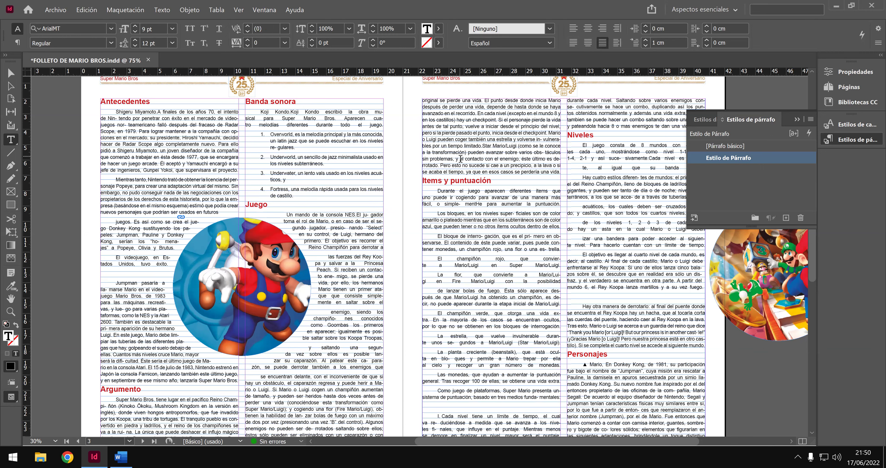
triple_click(463, 159)
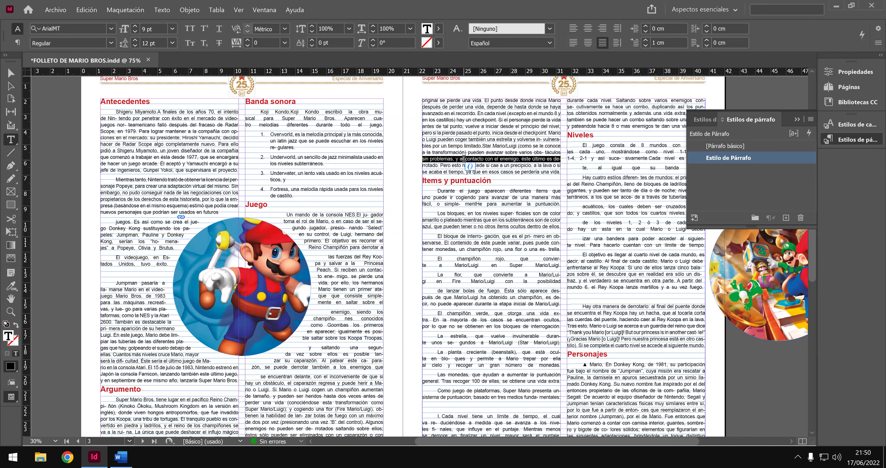
click(467, 163)
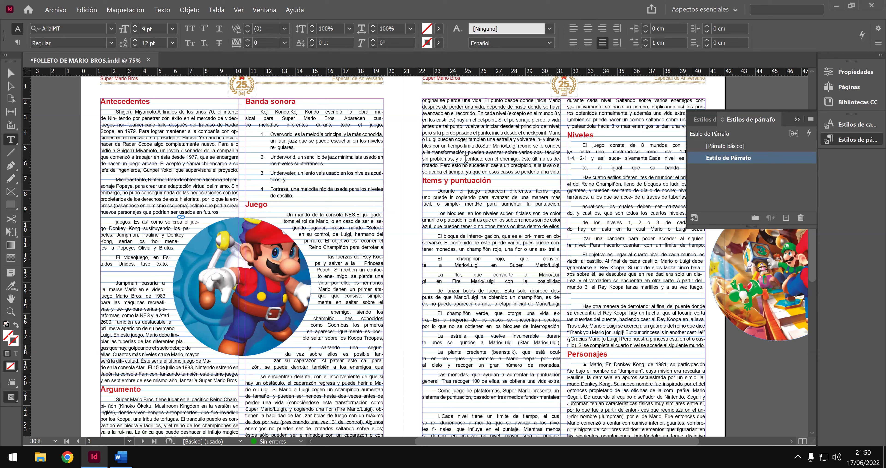
ctrl+click(467, 163)
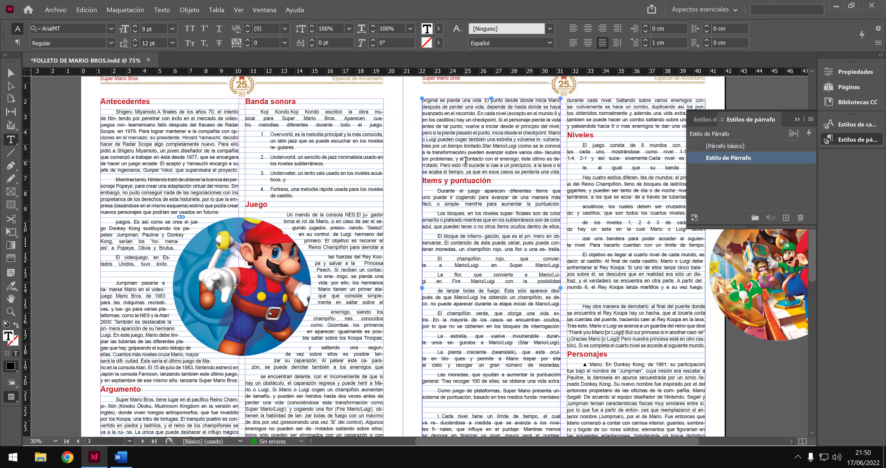
key(ctrl+a)
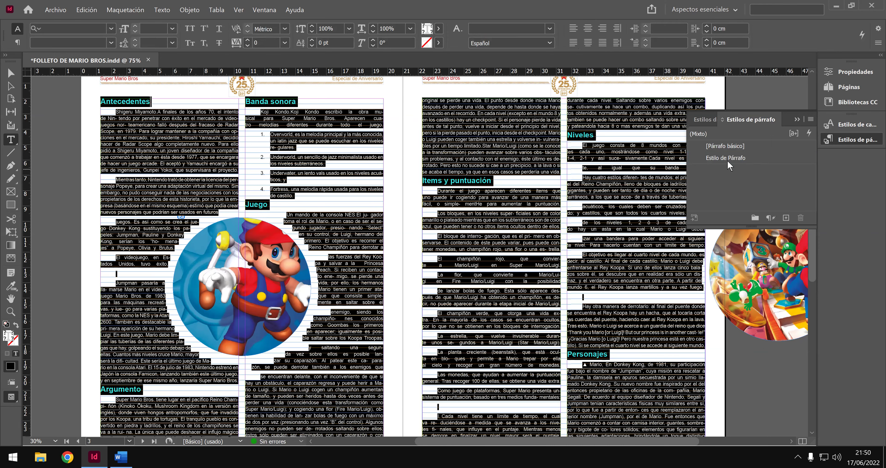
click(728, 160)
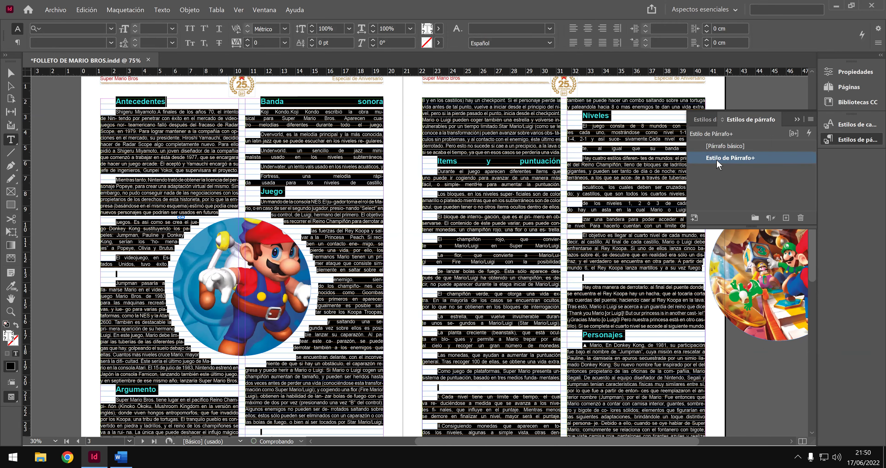
Edit "Estilo de Párrafo" and set its single-word justification to "Justificación completa", keeping the current composition mode.
right_click(718, 164)
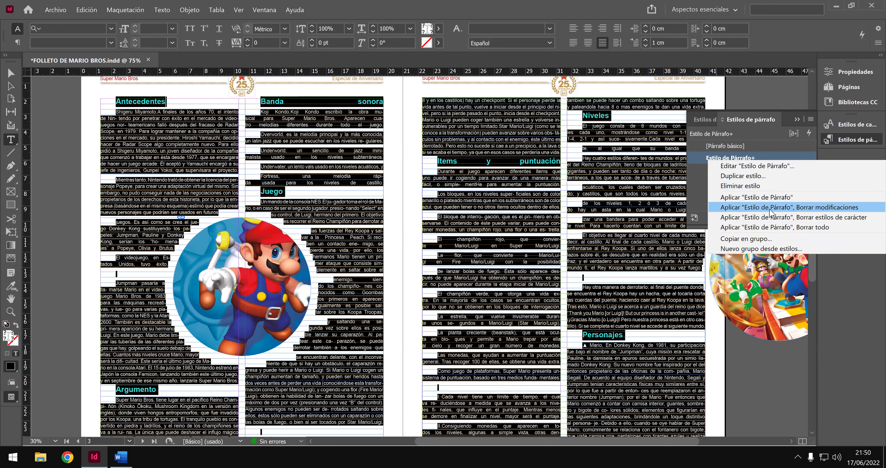
click(762, 166)
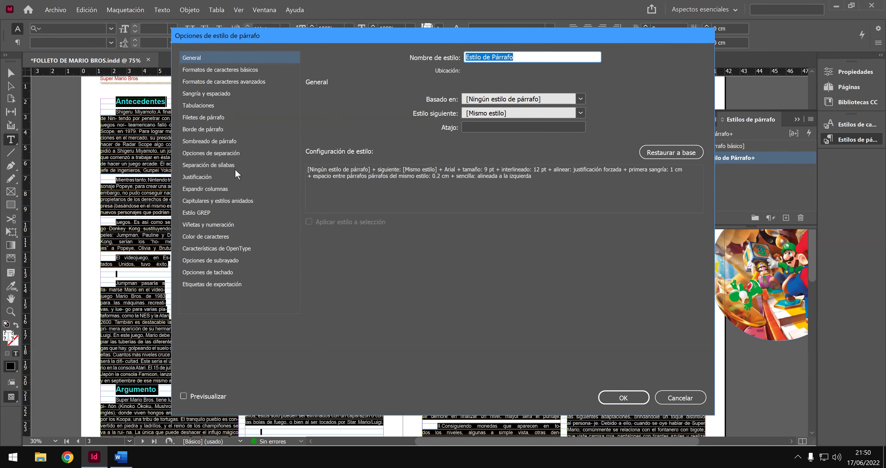
click(208, 168)
click(205, 175)
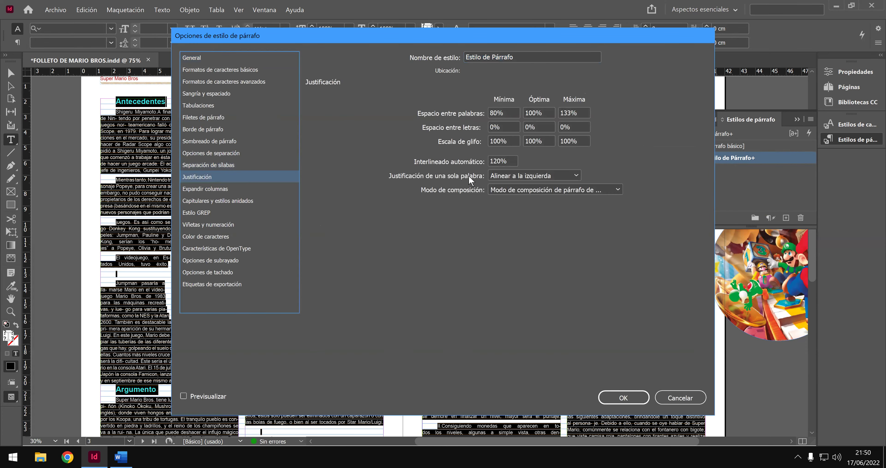
click(567, 176)
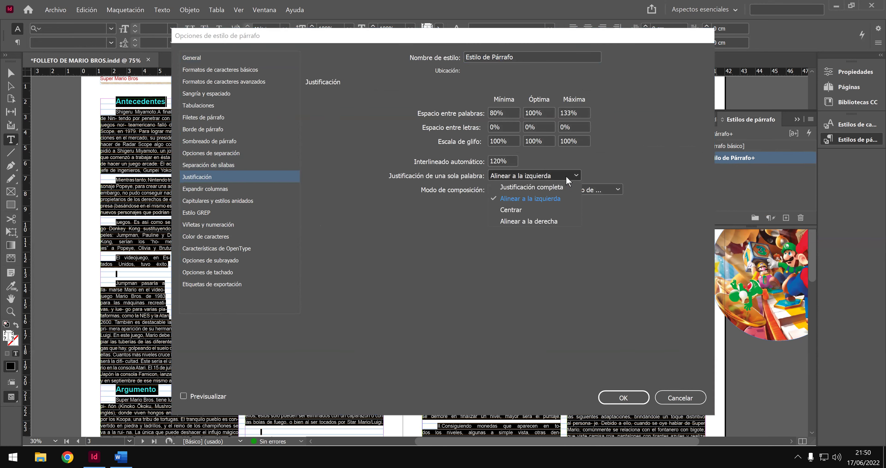
click(568, 188)
click(580, 191)
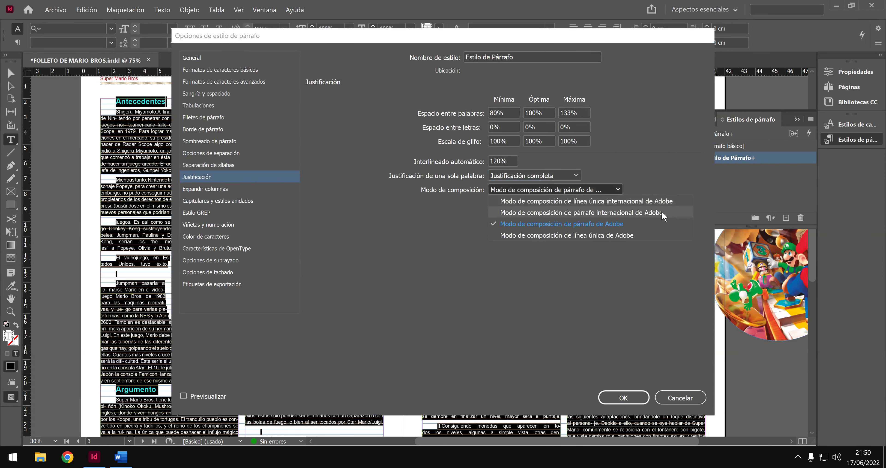
click(442, 219)
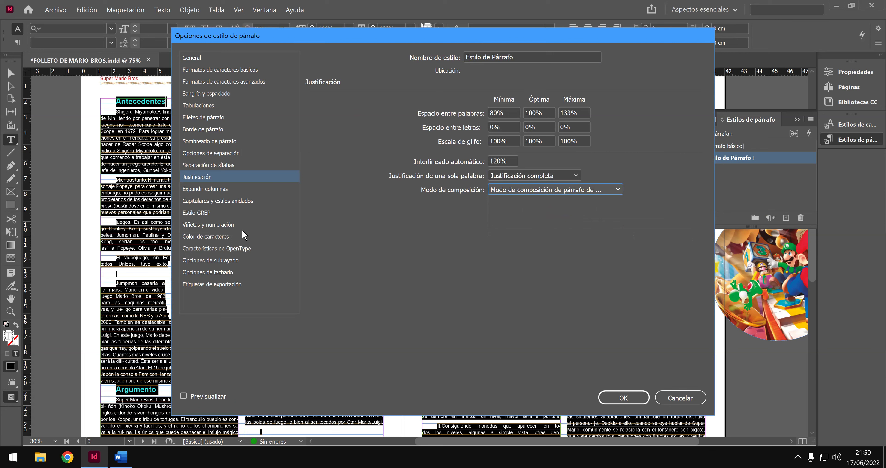
Set the style's list type to "Números", keeping the 1, 2, 3, 4... format and left number alignment.
click(232, 225)
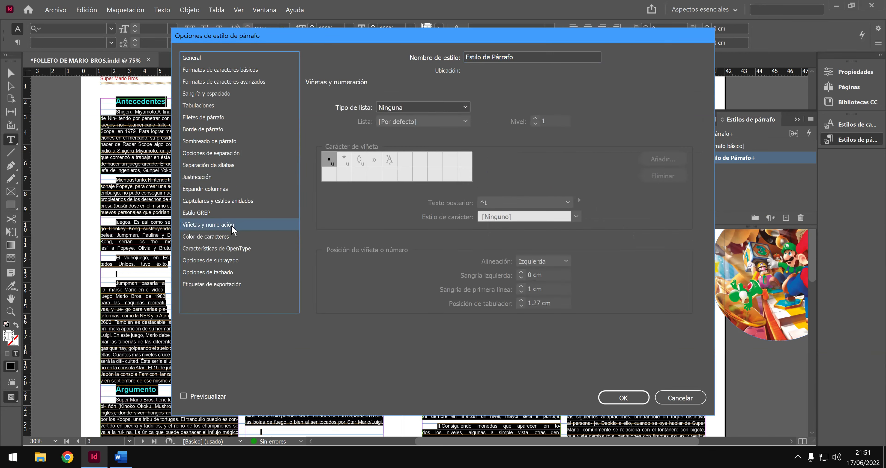
click(465, 108)
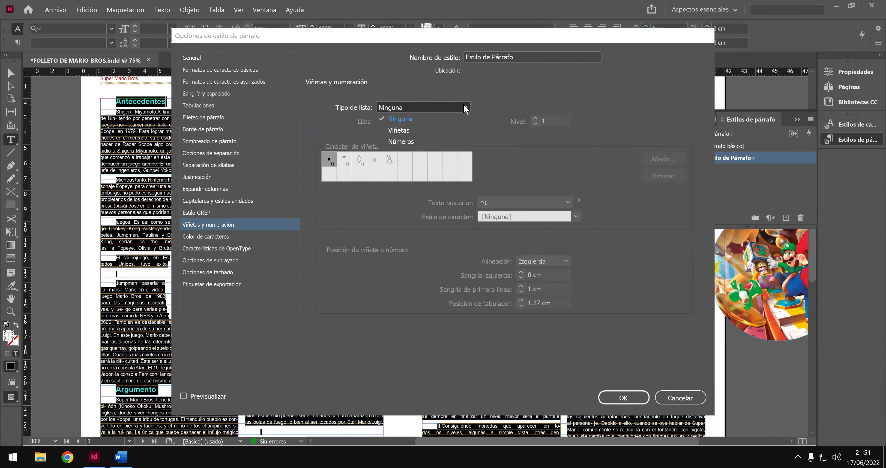
click(448, 140)
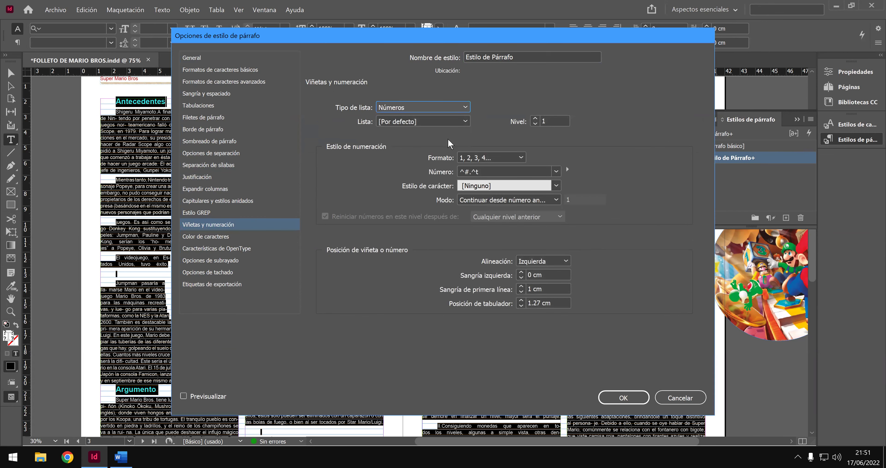
click(521, 157)
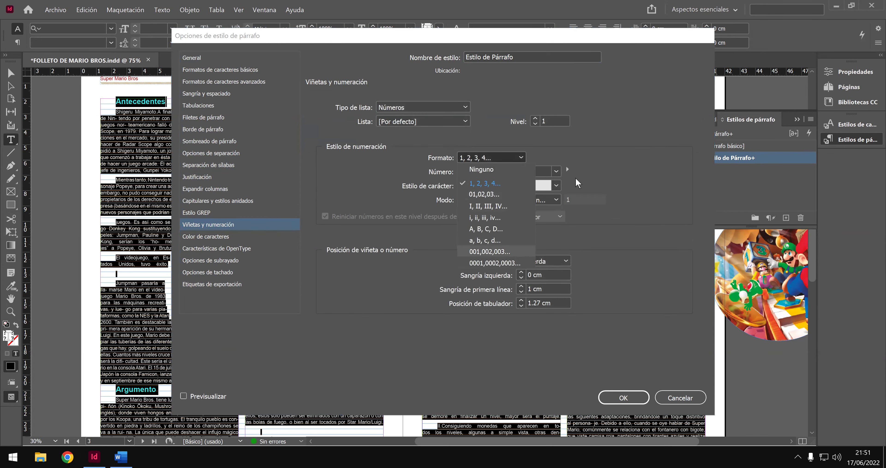
click(586, 146)
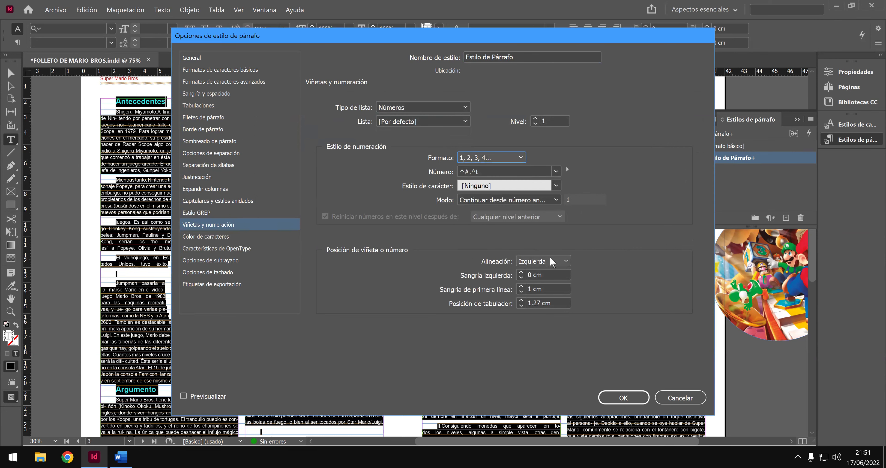
click(560, 265)
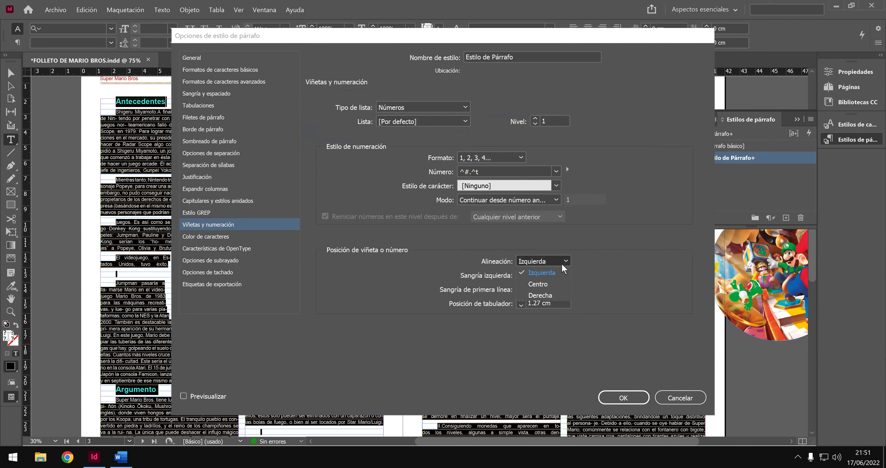
click(623, 253)
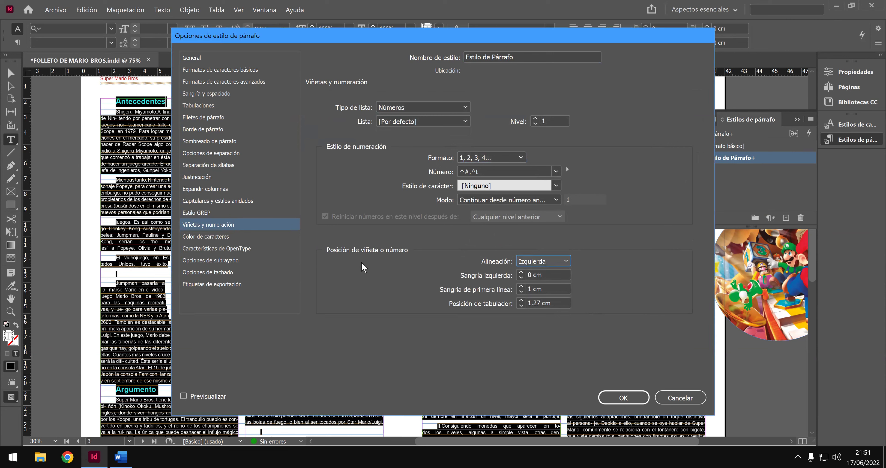
Set the style's single-word justification to "Alinear a la derecha" and apply the changes.
click(232, 177)
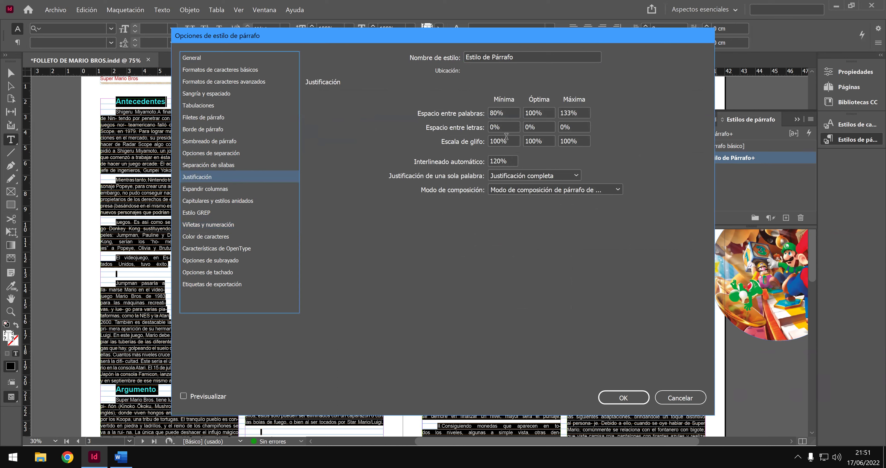
click(520, 176)
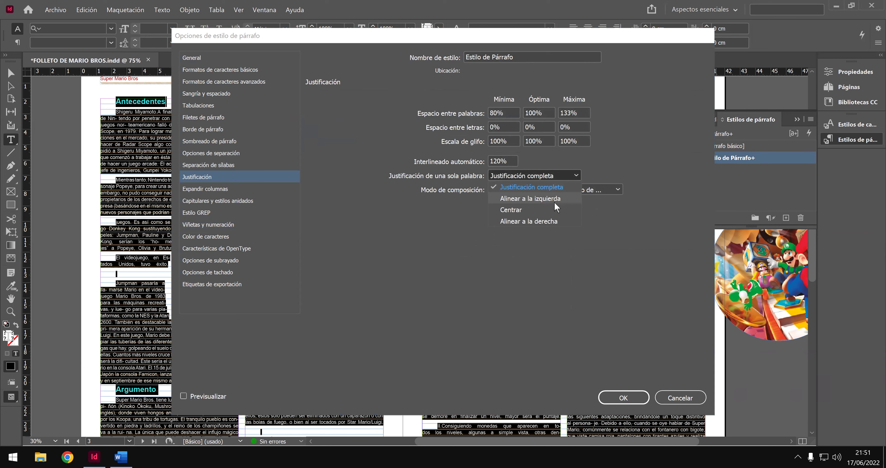
click(554, 220)
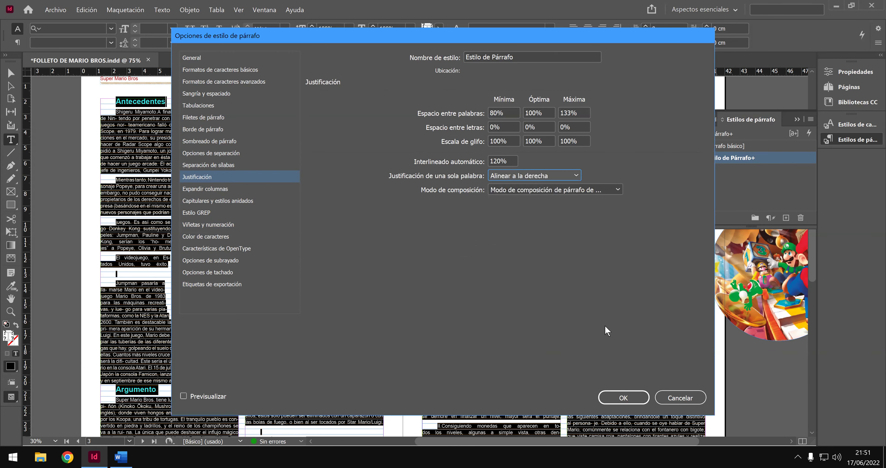
click(623, 397)
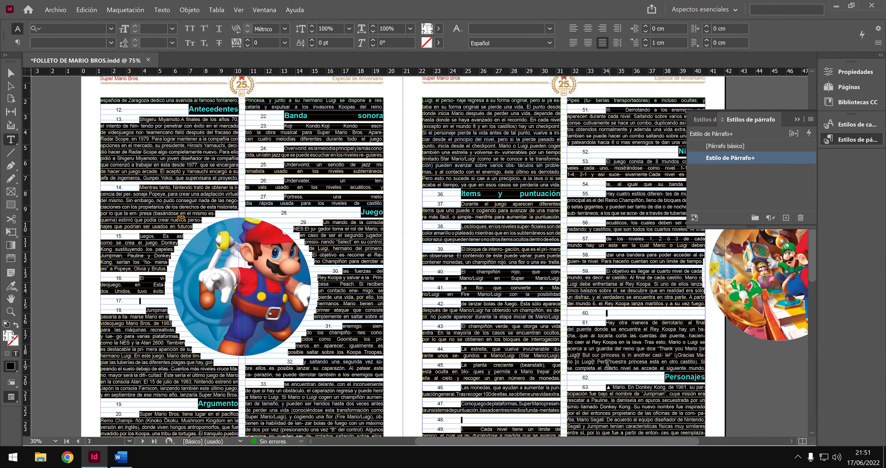
Edit "Estilo de Párrafo" and set its paragraph alignment to "Justificar a la izquierda".
scroll(608, 363, down, 1)
right_click(724, 159)
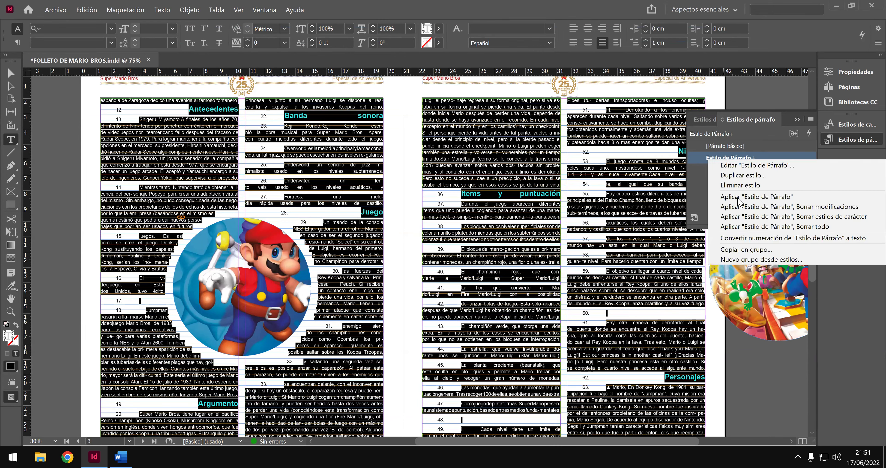
click(770, 166)
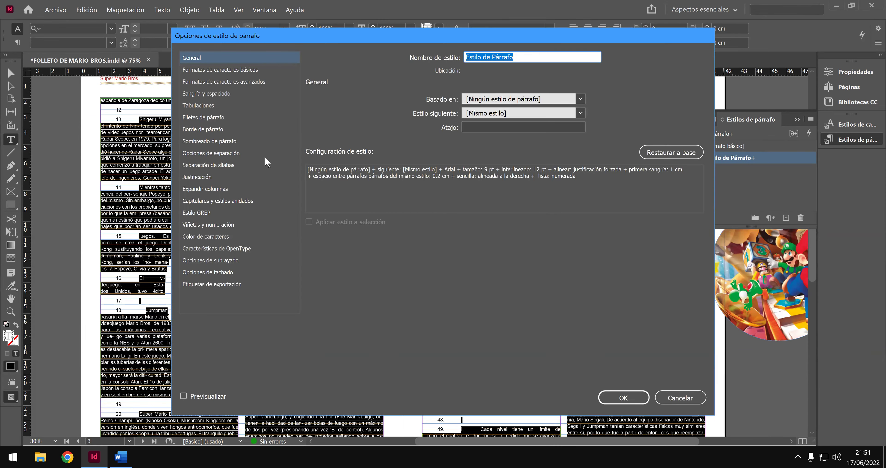
click(202, 170)
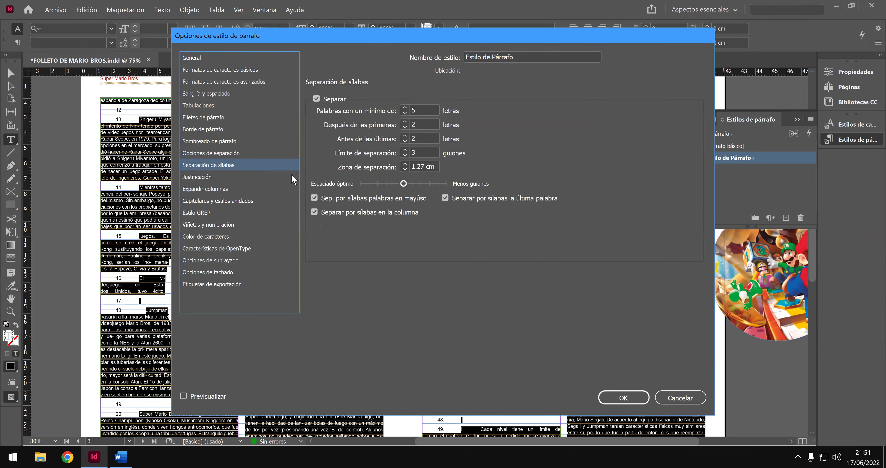
click(224, 105)
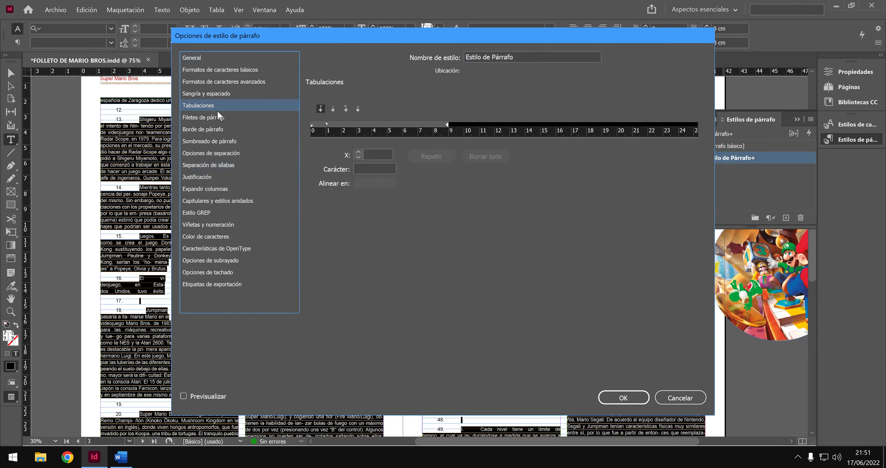
click(231, 94)
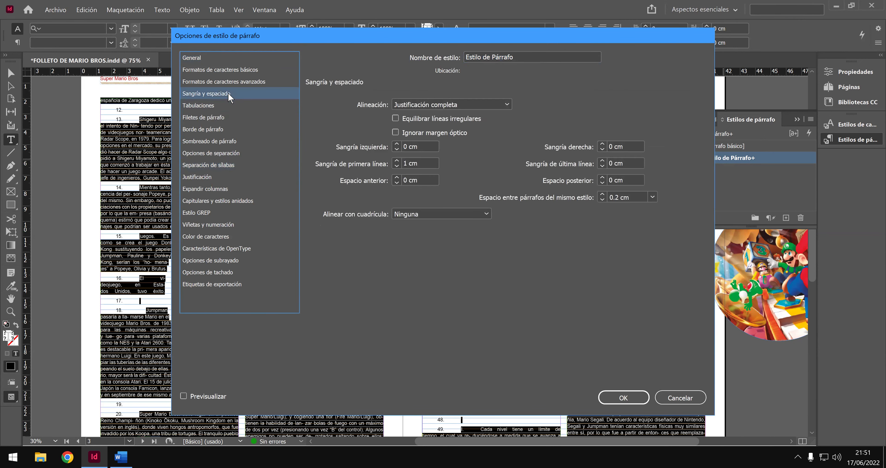
click(457, 106)
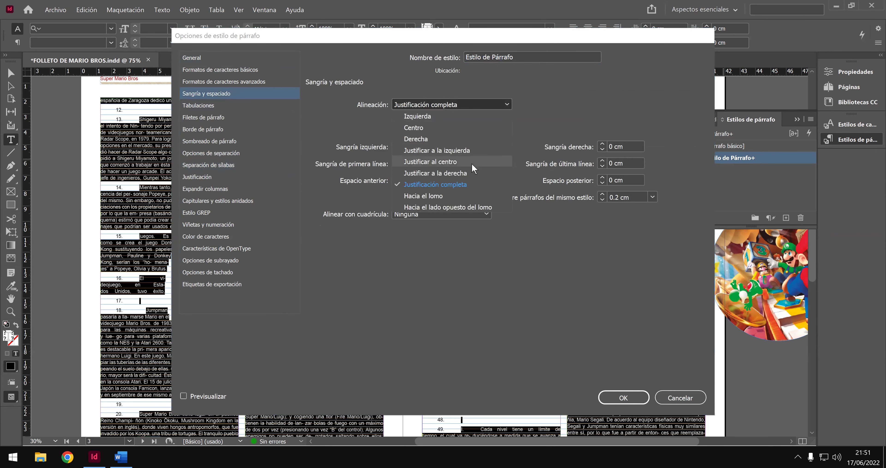
click(479, 152)
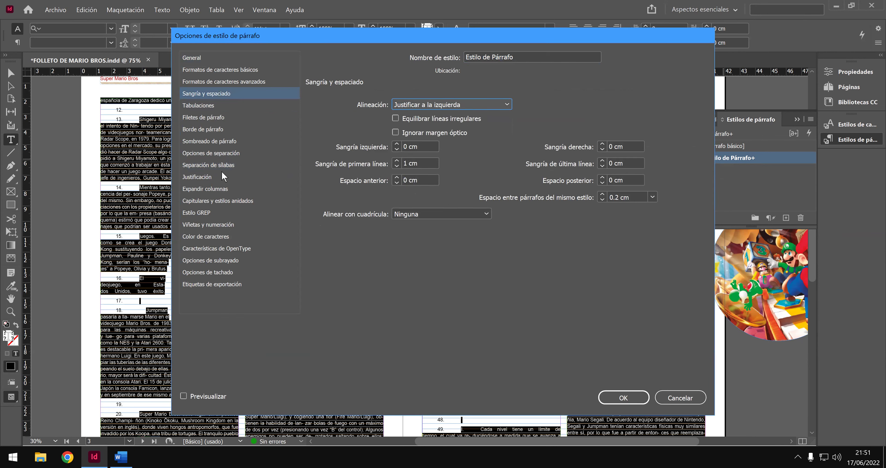
Set the style's single-word justification to "Justificación completa" and apply the changes.
click(211, 176)
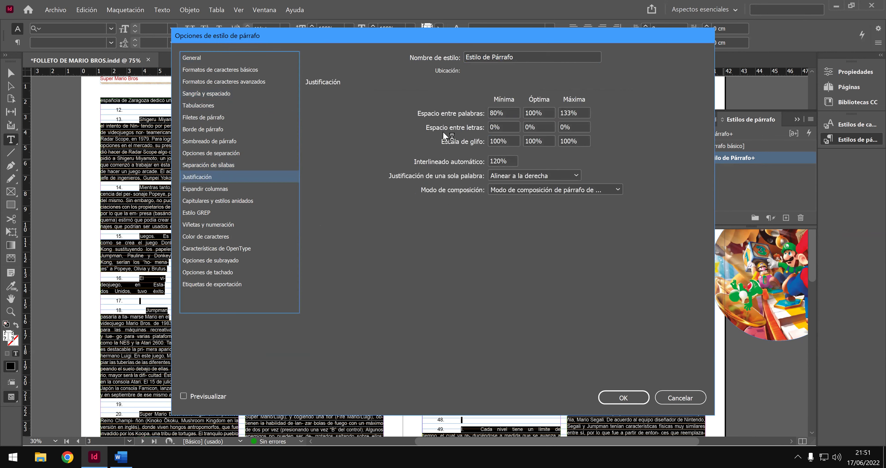
click(558, 177)
click(552, 191)
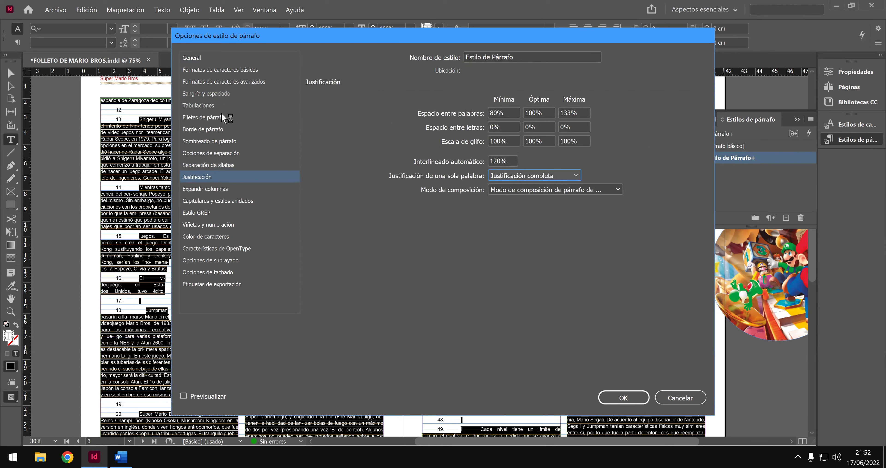
click(231, 98)
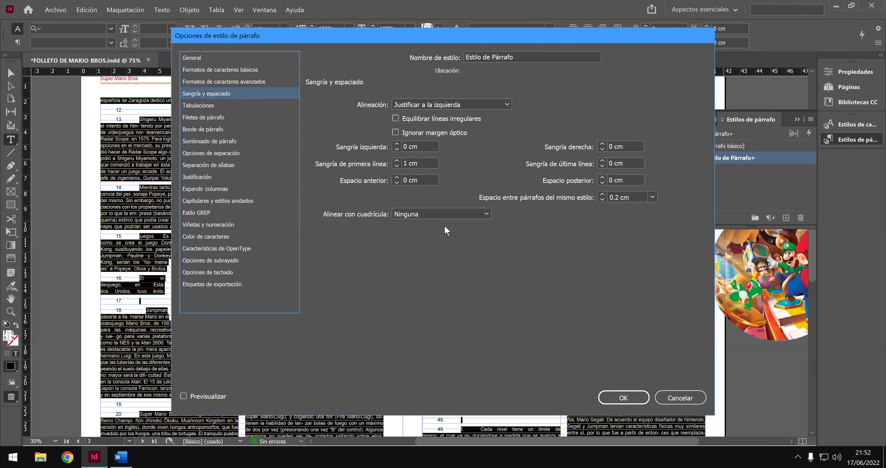
click(634, 395)
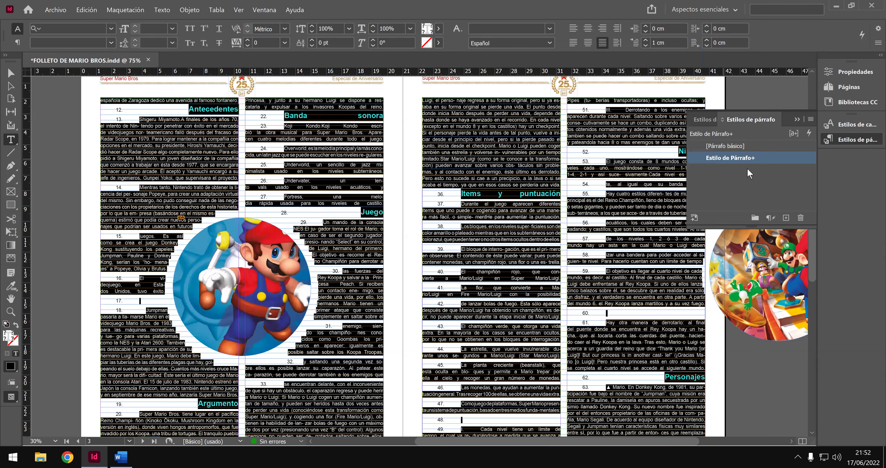
Review the indent and spacing settings of "Estilo de Párrafo", close its options and deselect the text.
right_click(745, 166)
click(754, 164)
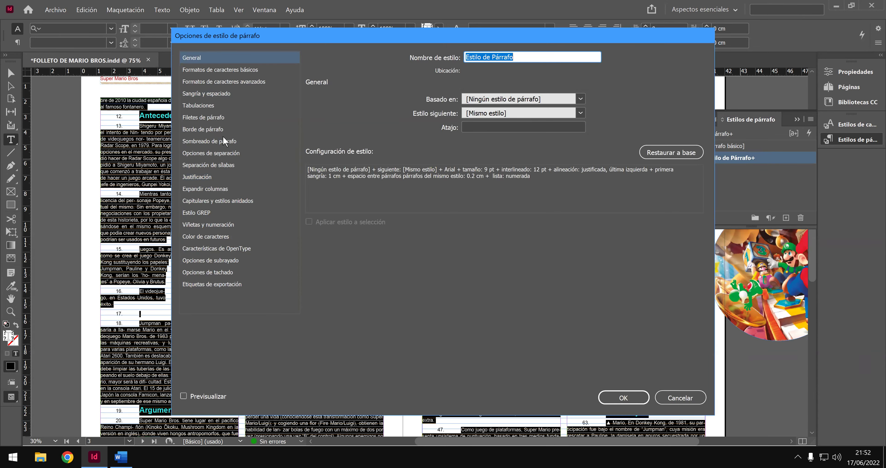
click(223, 97)
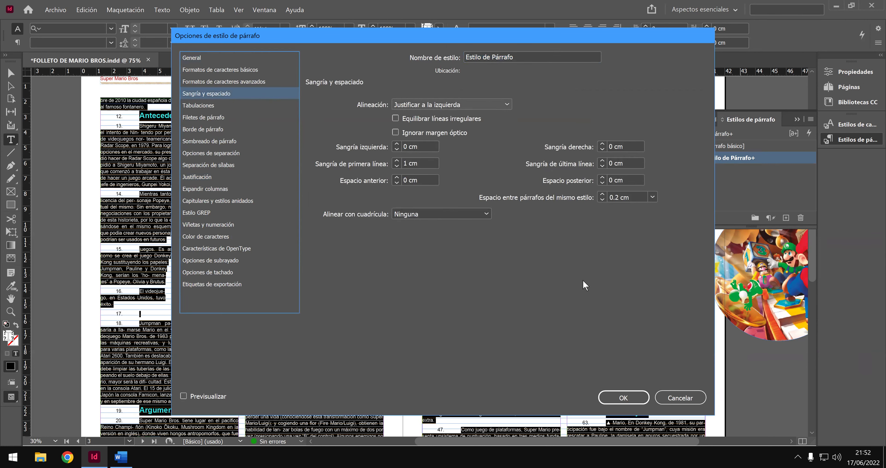
click(626, 393)
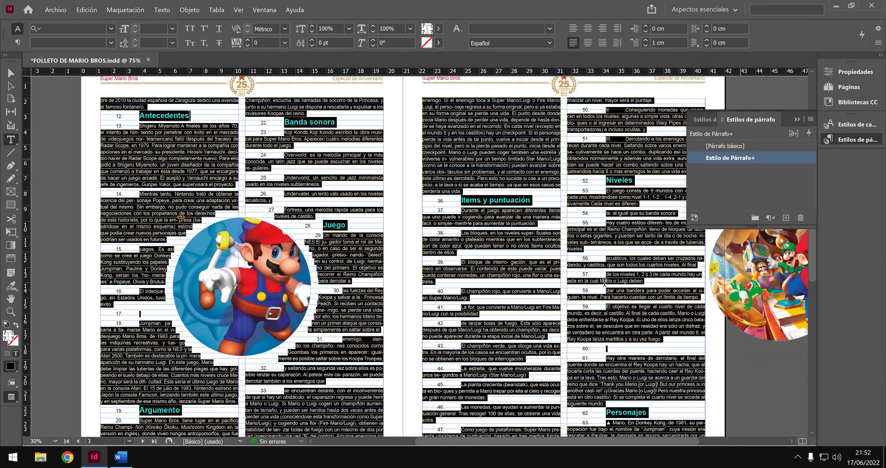
click(594, 307)
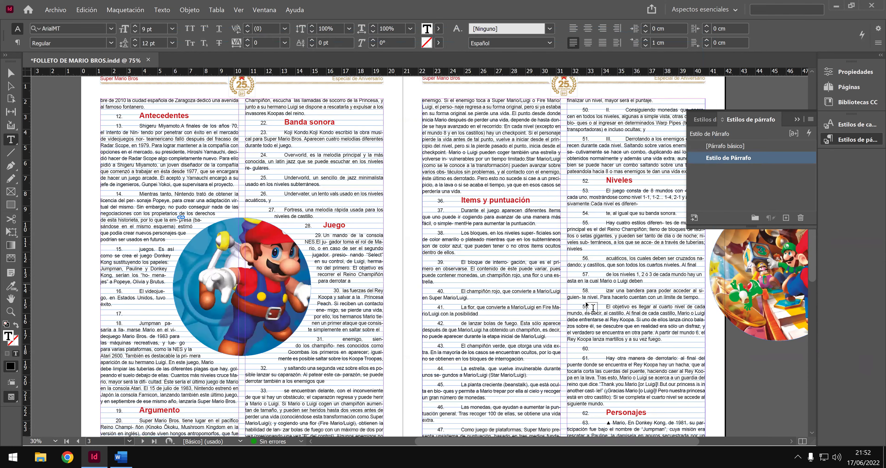
Save the brochure with the left-justified, numbered body text.
scroll(587, 304, up, 5)
scroll(583, 304, down, 5)
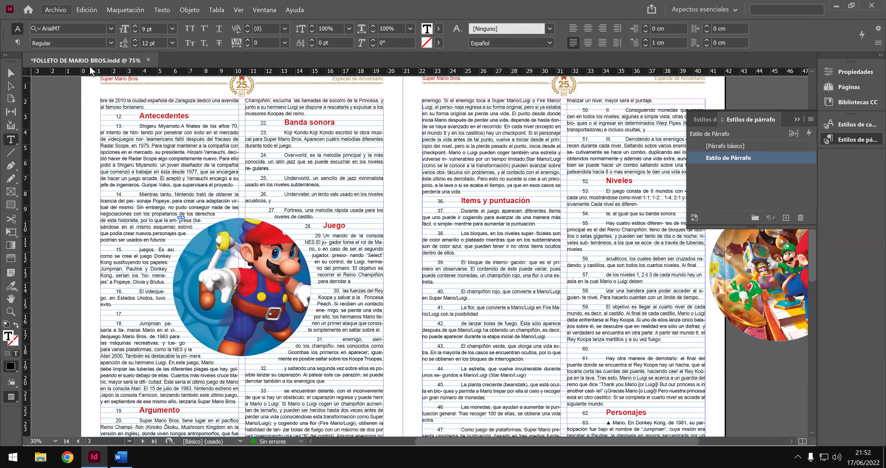
key(alt+a)
key(Return)
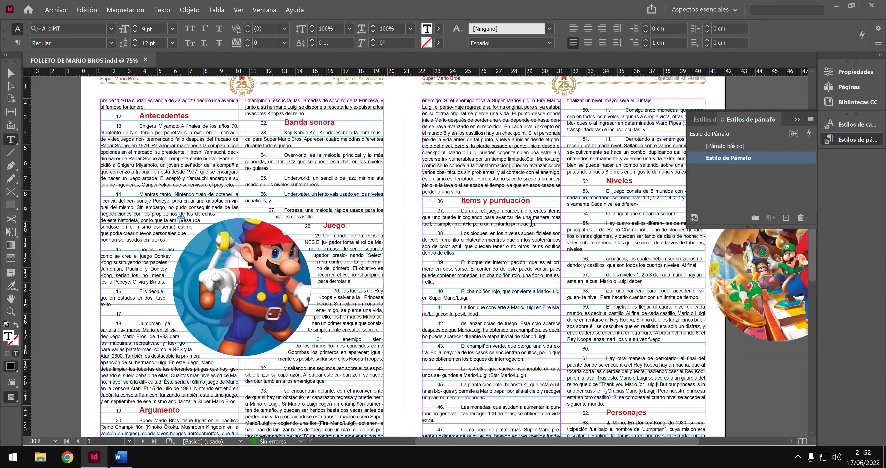
Undo the recent alignment, single-word justification and numbering changes made to the paragraph style.
scroll(531, 224, down, 1)
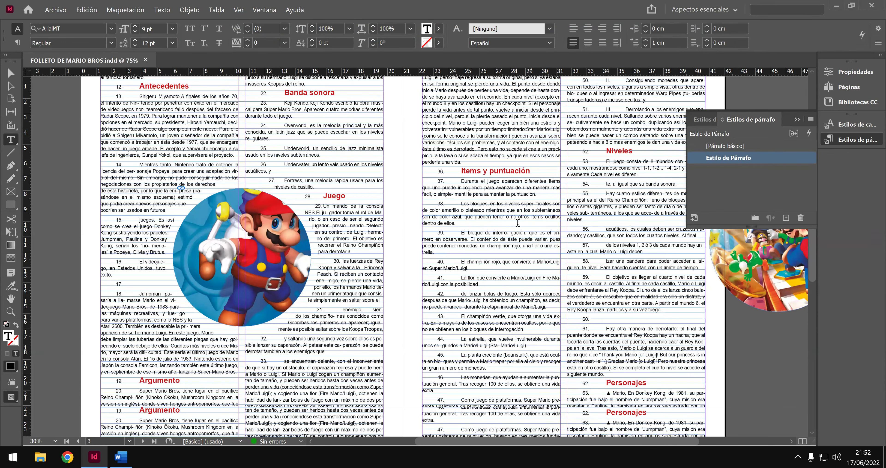
scroll(512, 230, down, 3)
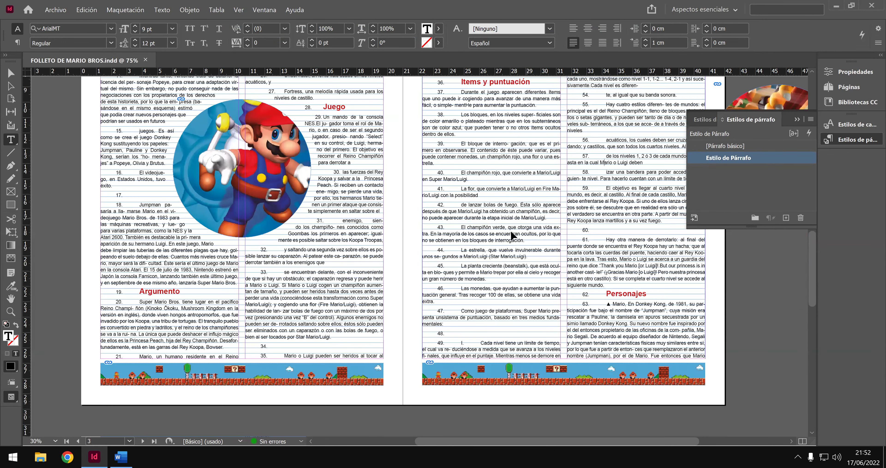
key(ctrl+a)
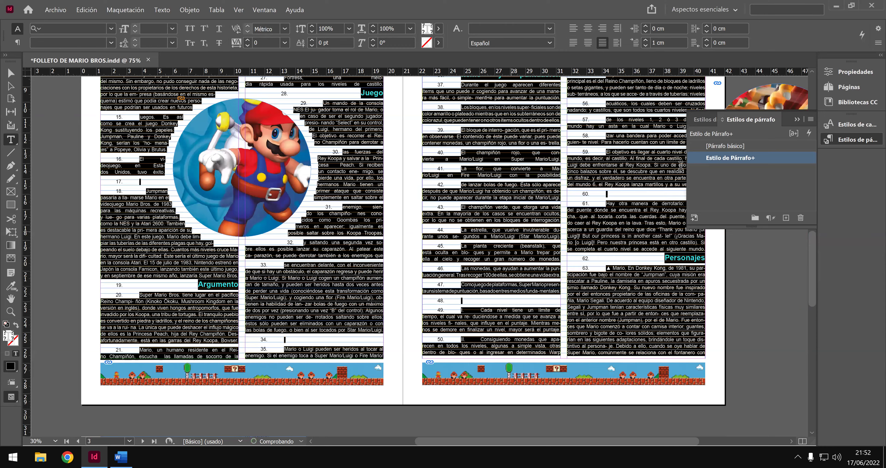
Edit "Estilo de Párrafo" without numbering, set its alignment to "Justificar a la izquierda" and apply the change.
click(735, 159)
right_click(739, 167)
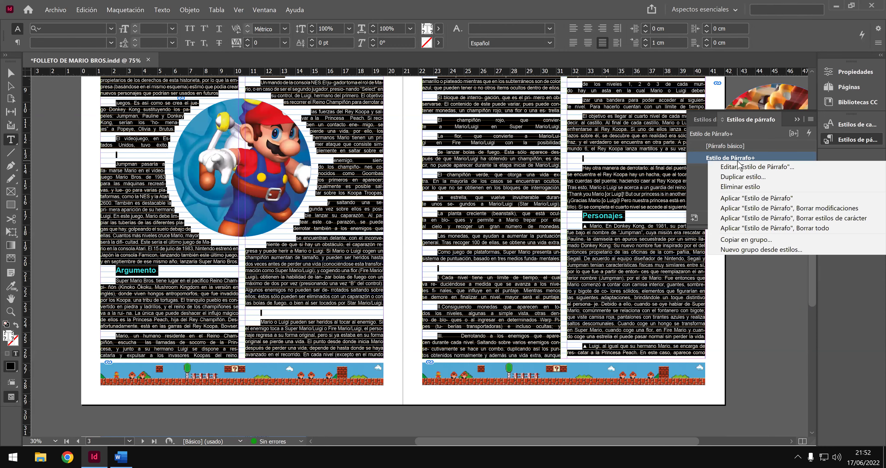
click(745, 172)
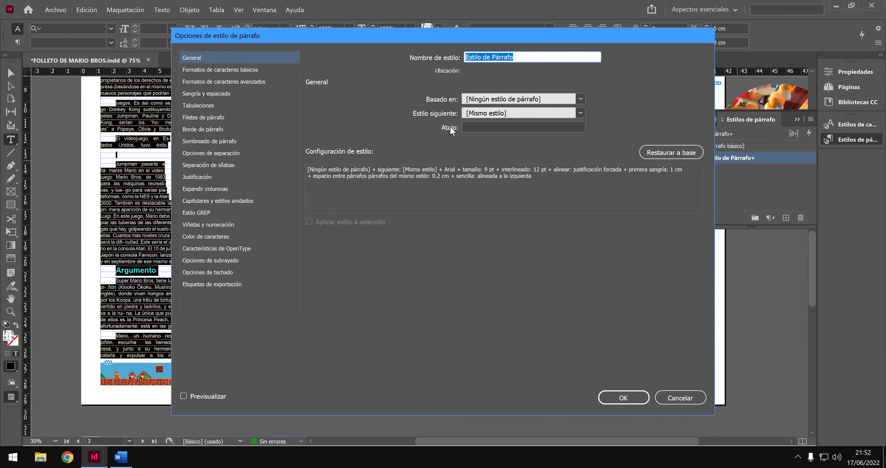
click(234, 94)
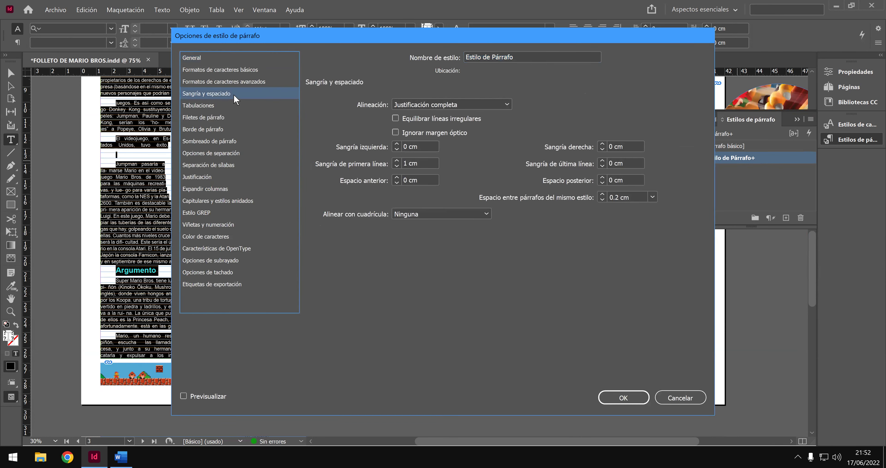
click(455, 106)
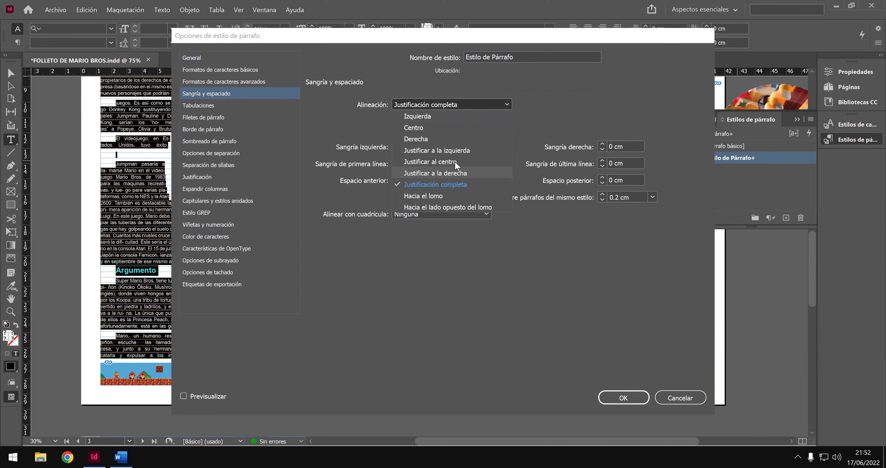
click(457, 150)
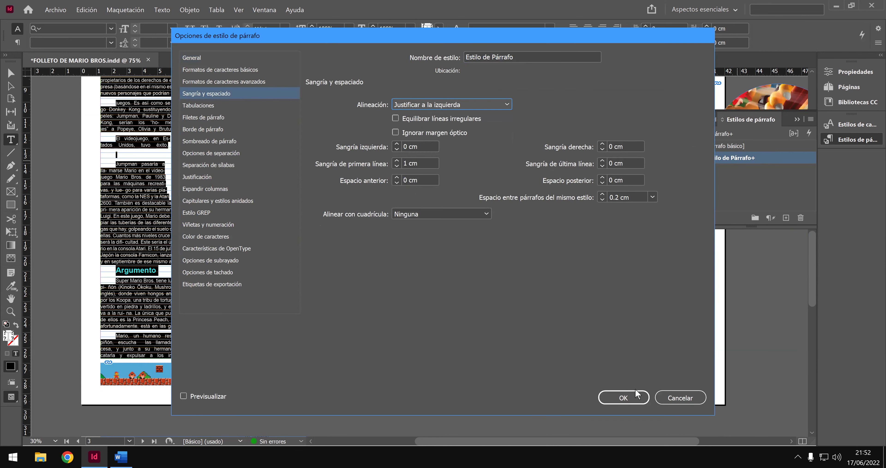
click(623, 396)
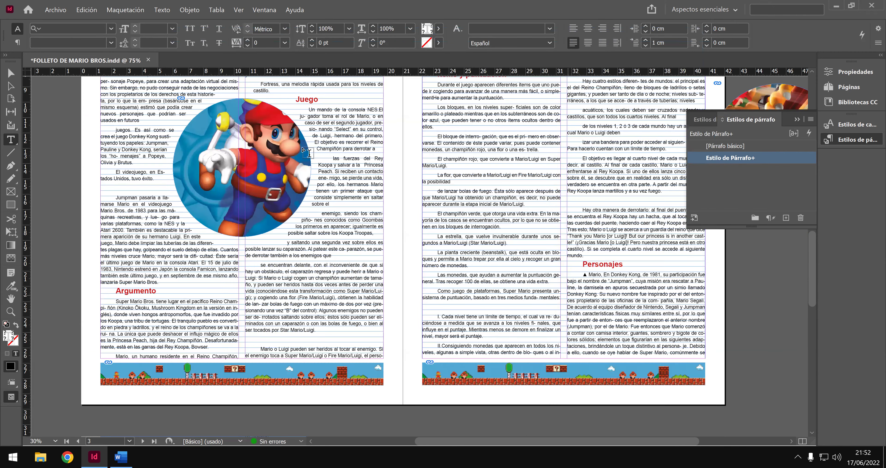
Deselect the story text and save the brochure document.
click(538, 250)
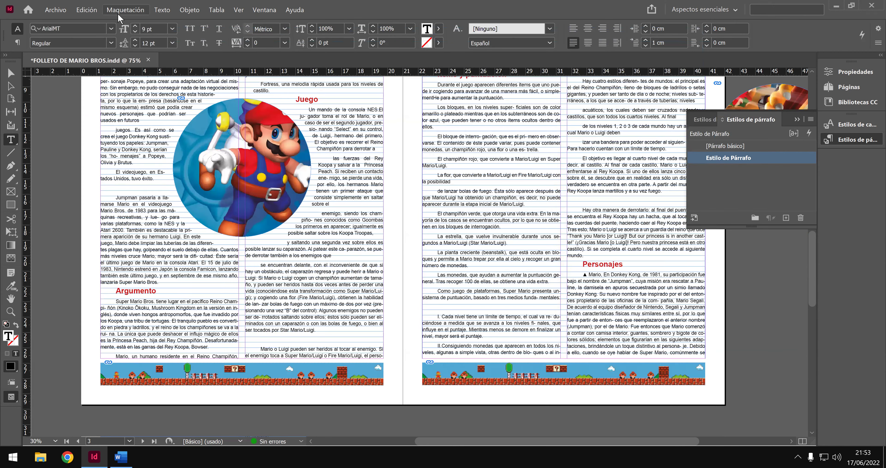
click(61, 12)
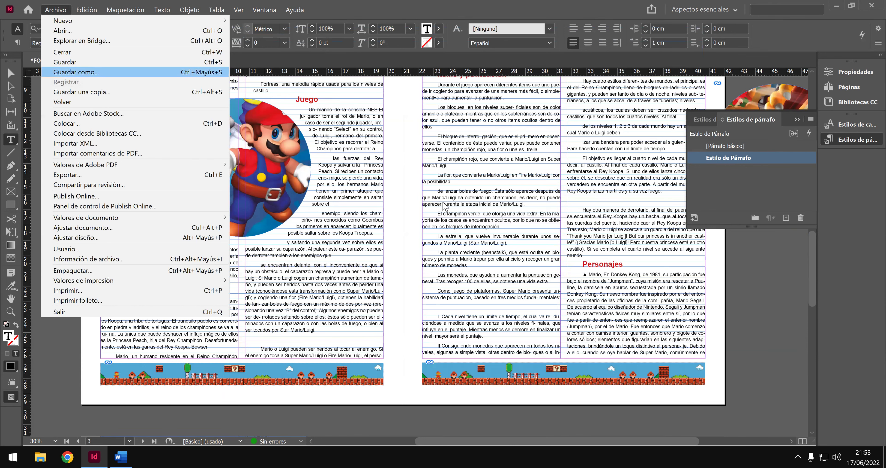
click(496, 230)
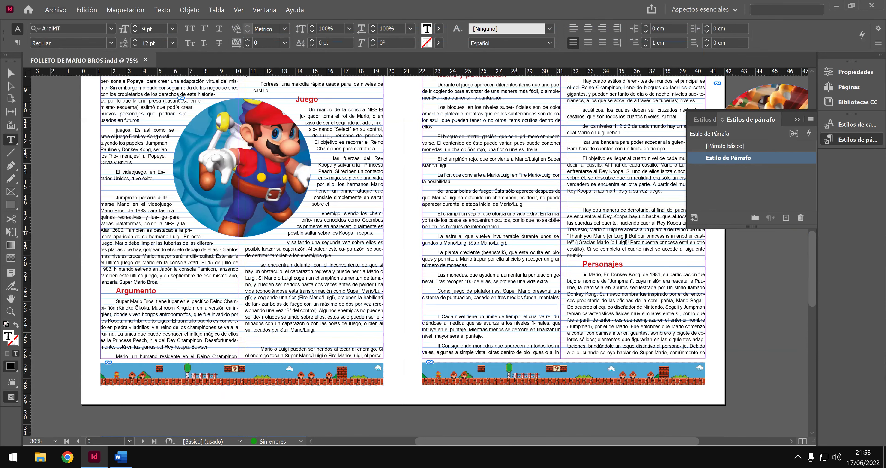
Switch to the Word reference document to examine how its lists are formatted, and return to InDesign.
scroll(465, 210, up, 1)
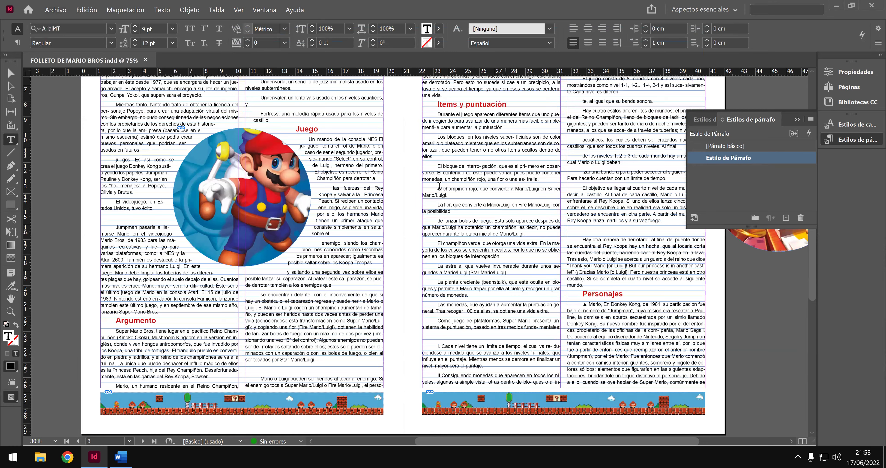
scroll(440, 186, up, 1)
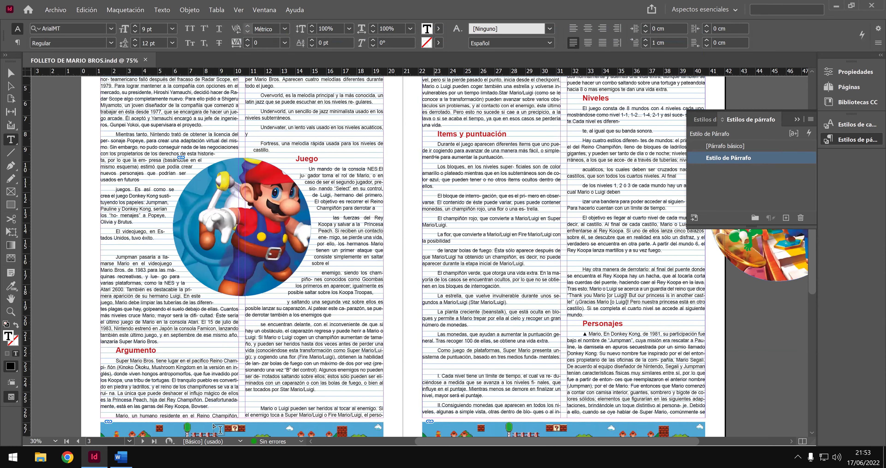
click(119, 459)
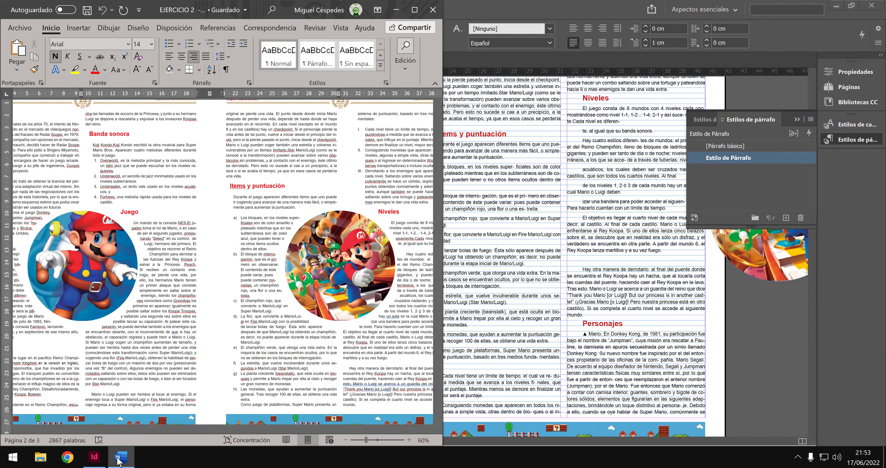
click(118, 458)
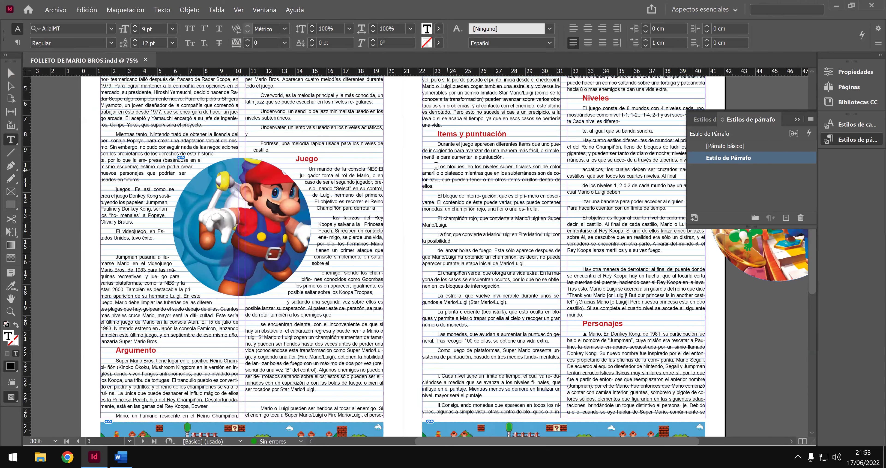
Remove the stray hyphen and space inside "super- ficiales" in the "Los bloques" paragraph under "Items y puntuación".
click(516, 165)
key(BackSpace)
key(Delete)
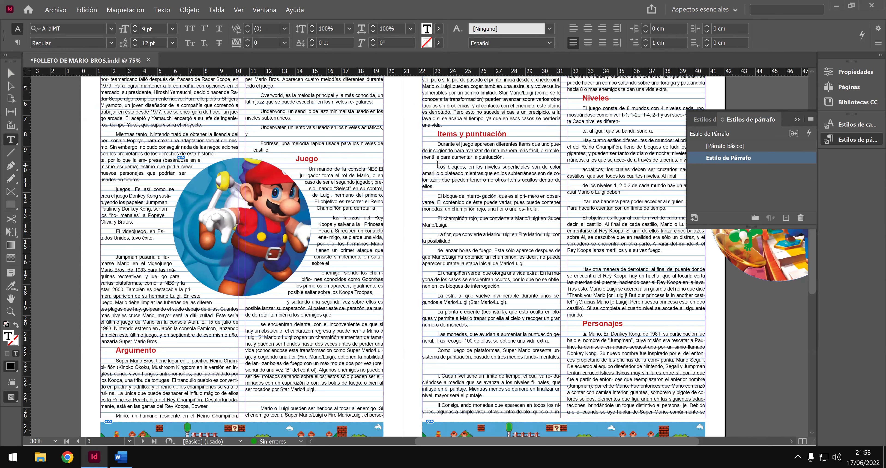
Remove the stray hyphens and spaces inside "interro- gación" and "es- trella" in the "El bloque de interrogación" paragraph.
drag(439, 166, 451, 174)
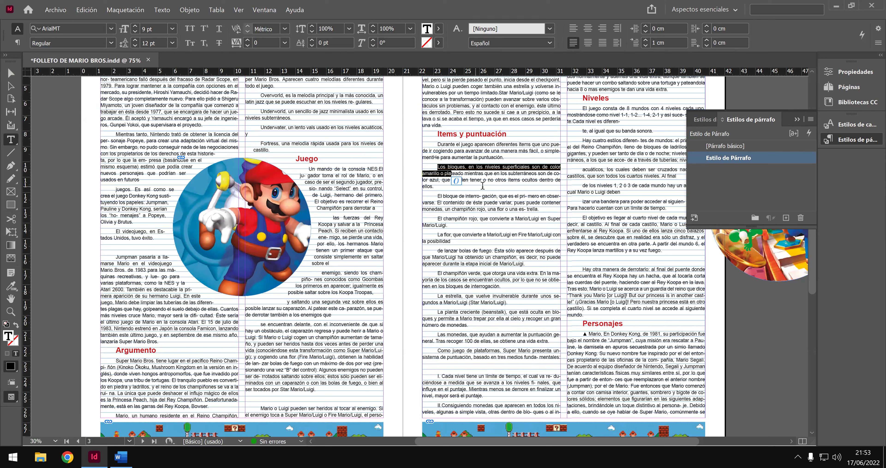
click(482, 203)
key(BackSpace)
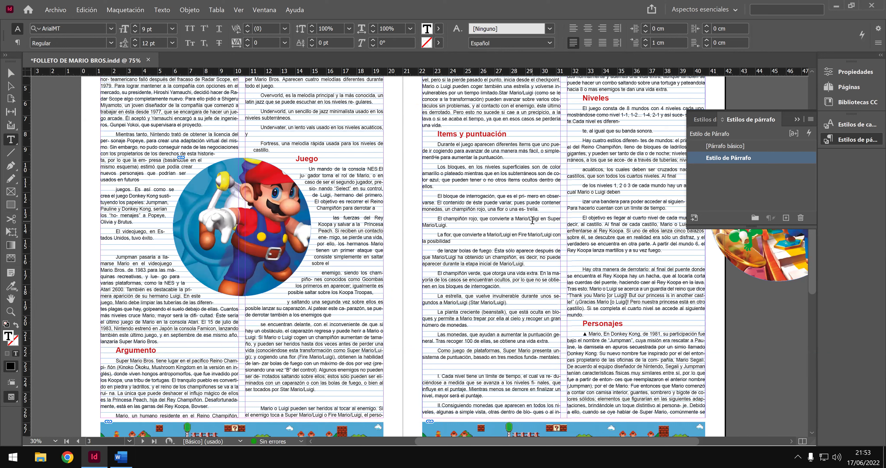
click(525, 209)
key(Delete)
key(Delete)
Select the item paragraphs from "Los bloques" through "Las monedas" and check the Word reference document before returning to InDesign.
drag(438, 168, 553, 343)
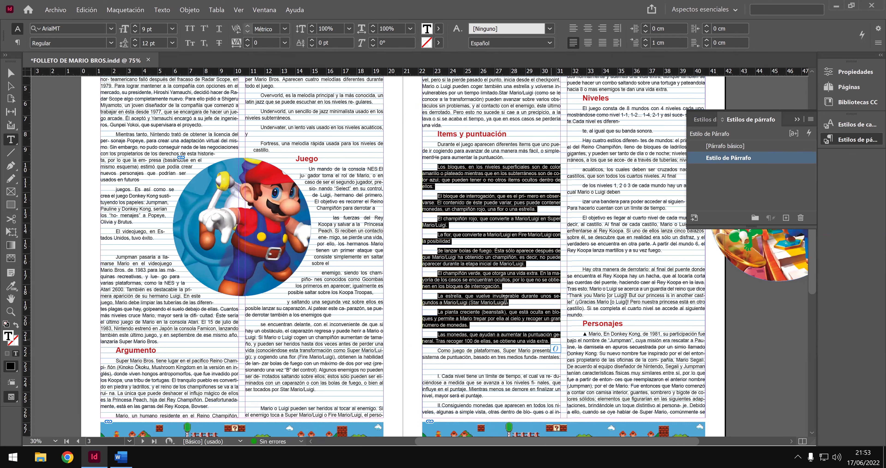
click(129, 460)
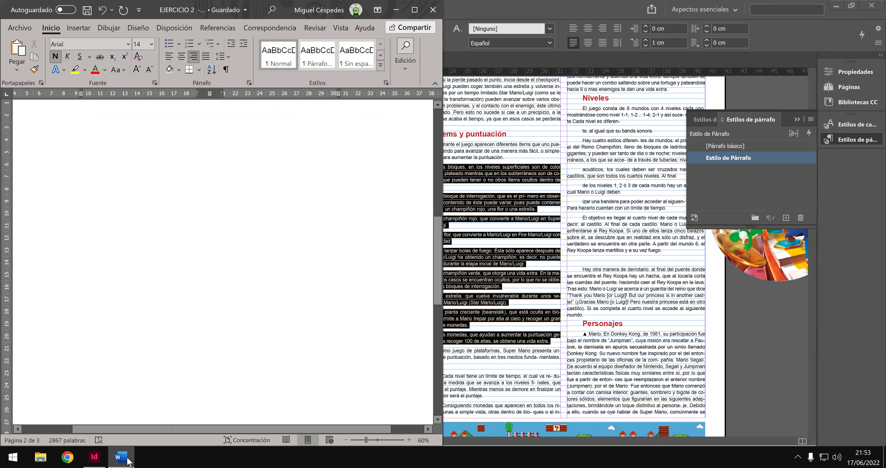
click(128, 460)
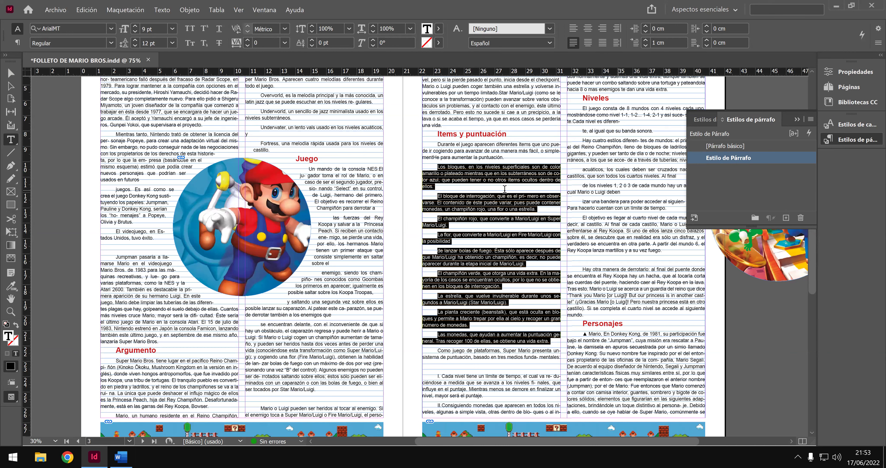
Create a new paragraph style based on "Estilo de Párrafo" and name it "Estilo de párrafo Numeración letras".
click(786, 218)
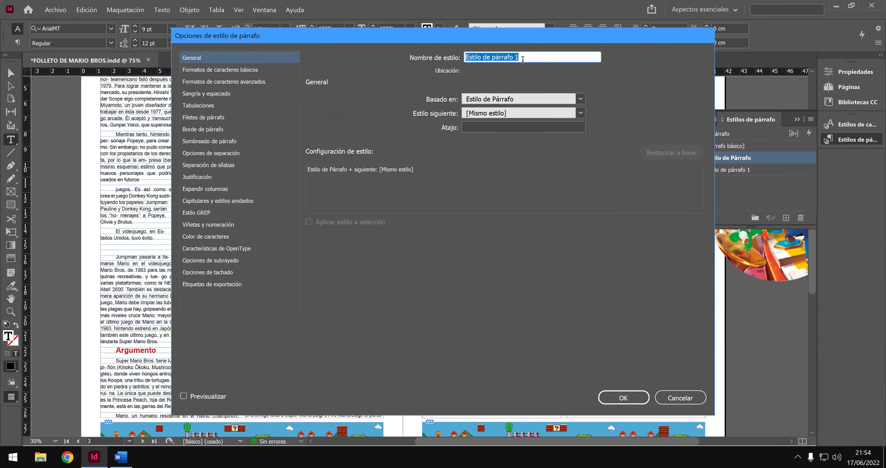
click(522, 58)
mouse_move(513, 58)
mouse_down()
mouse_move(494, 58)
mouse_move(518, 57)
mouse_up()
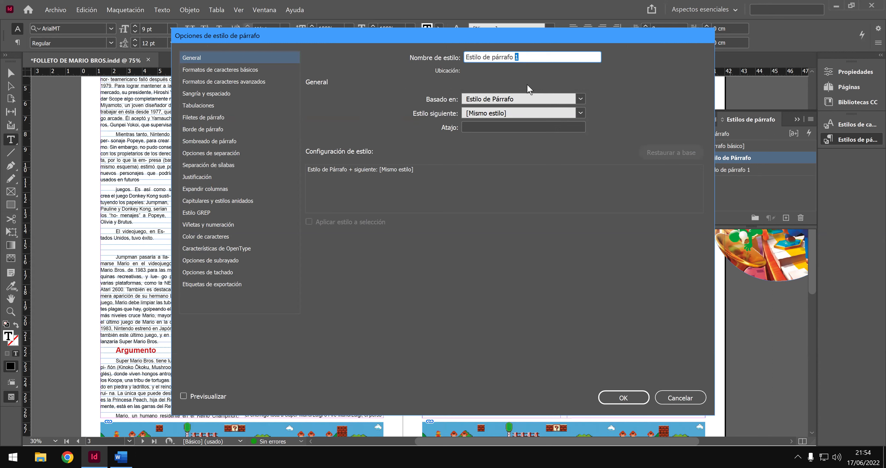
text(N)
text(ú)
text(umeración letras)
Set the new style's list type to "Números" with the "A, B, C, D..." format, keep the character style "[Ninguno]" and confirm.
click(229, 225)
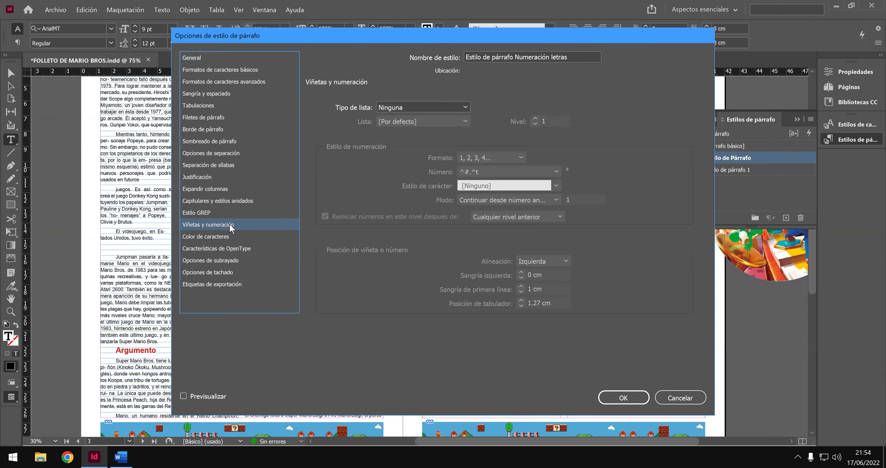
click(435, 110)
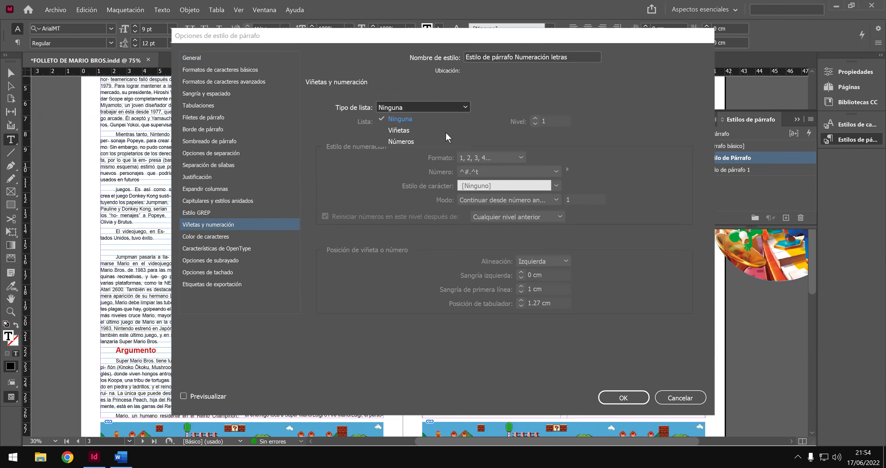
click(439, 144)
click(504, 160)
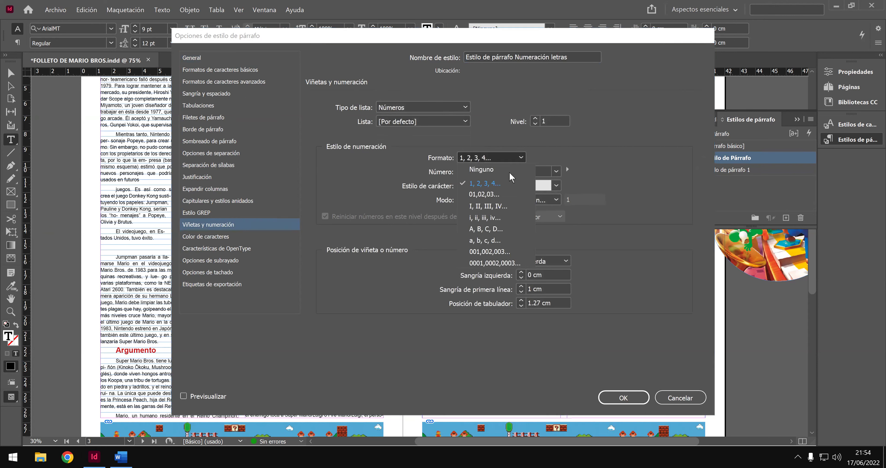
click(500, 229)
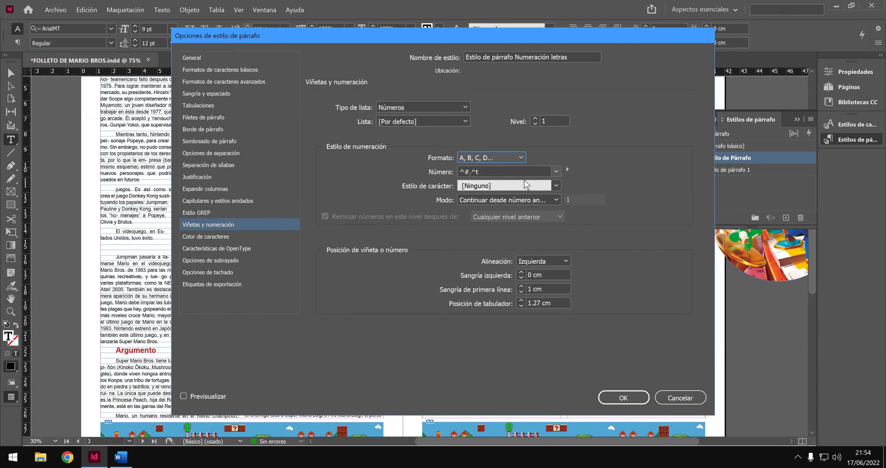
click(533, 190)
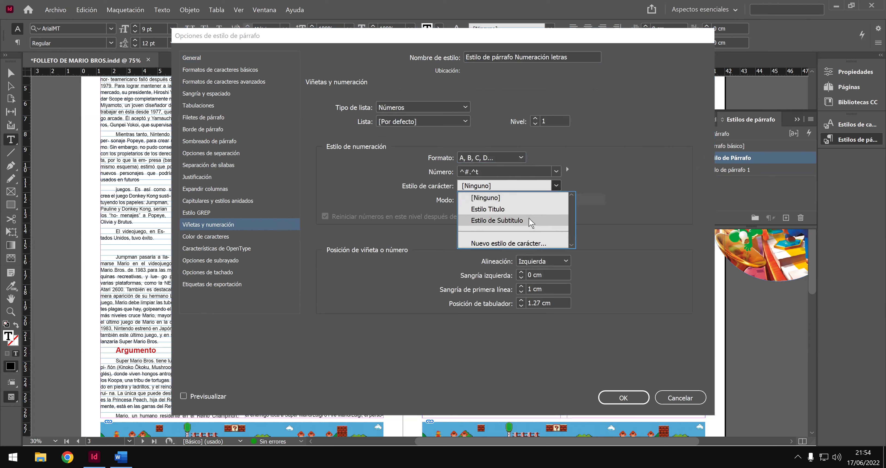
click(602, 185)
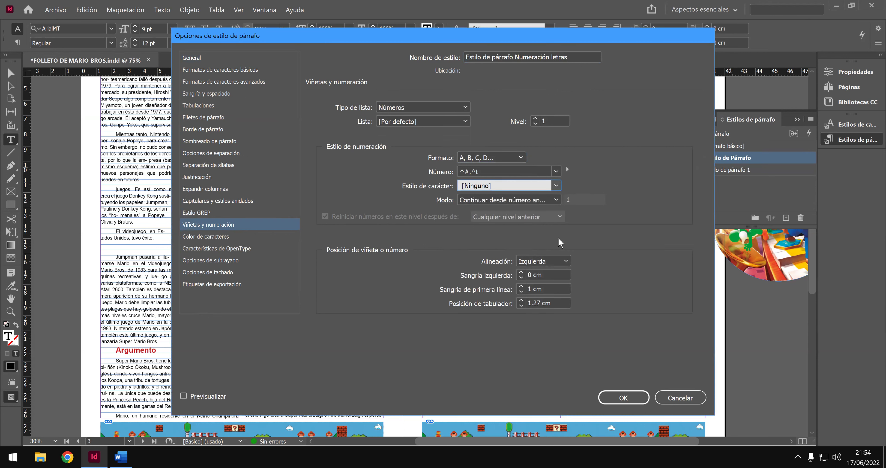
click(624, 398)
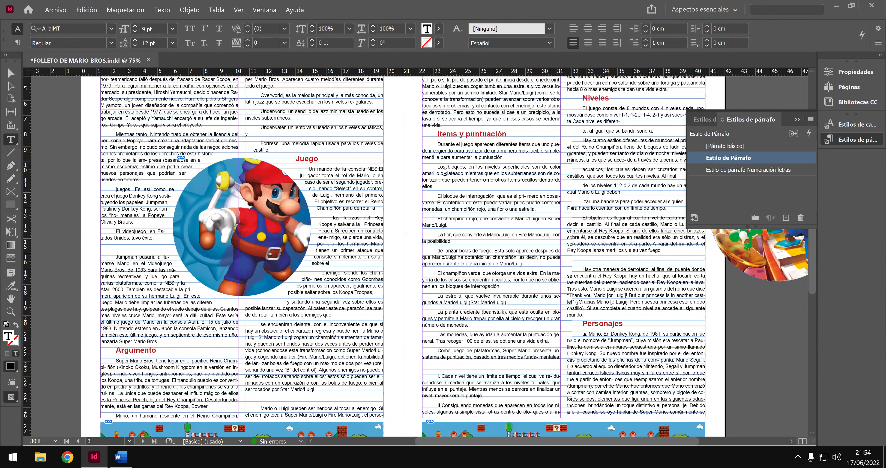
Apply "Estilo de párrafo Numeración letras" to the paragraphs from "Los bloques" through "Las monedas" and compare them with the Word reference.
drag(524, 318, 553, 341)
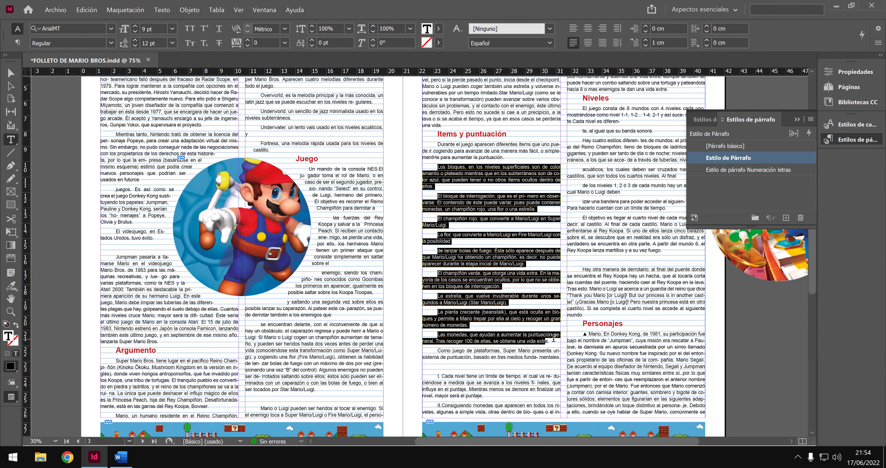
click(725, 174)
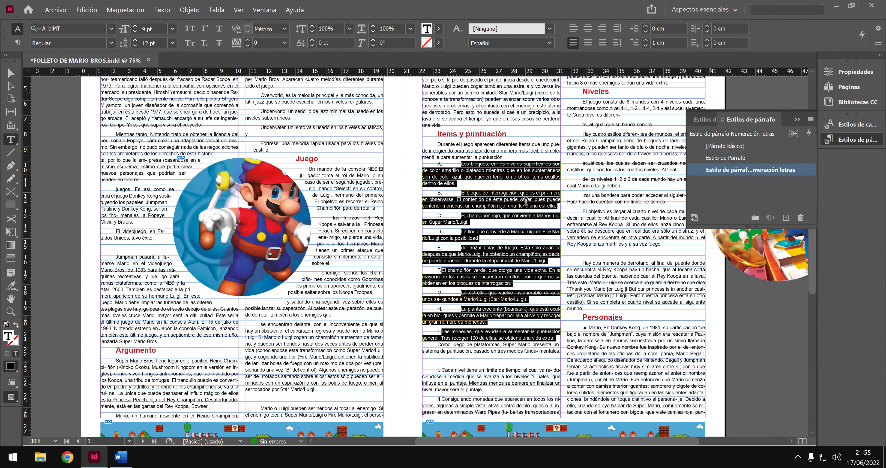
click(123, 456)
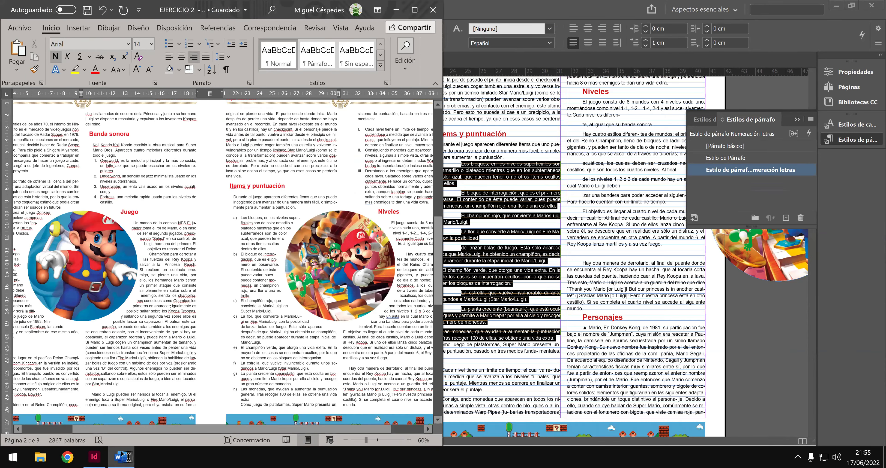
click(123, 455)
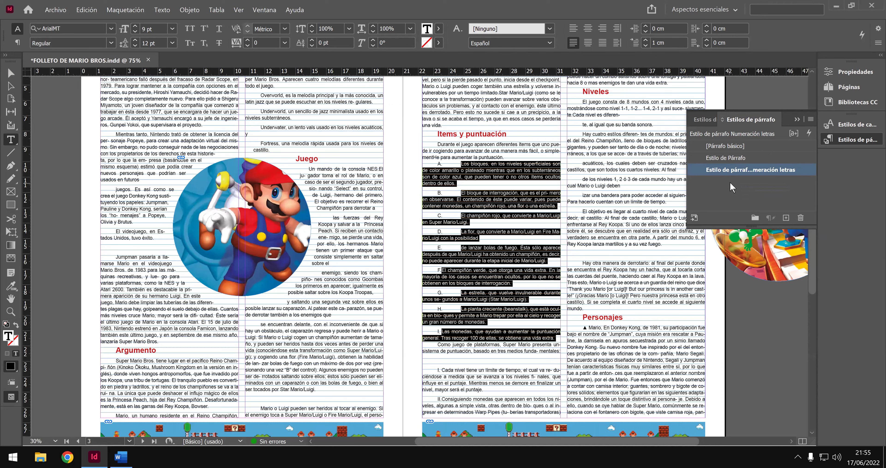
Edit "Estilo de párrafo Numeración letras" to keep left number alignment, with a 0 cm first-line indent and a 1 cm tab position.
right_click(735, 170)
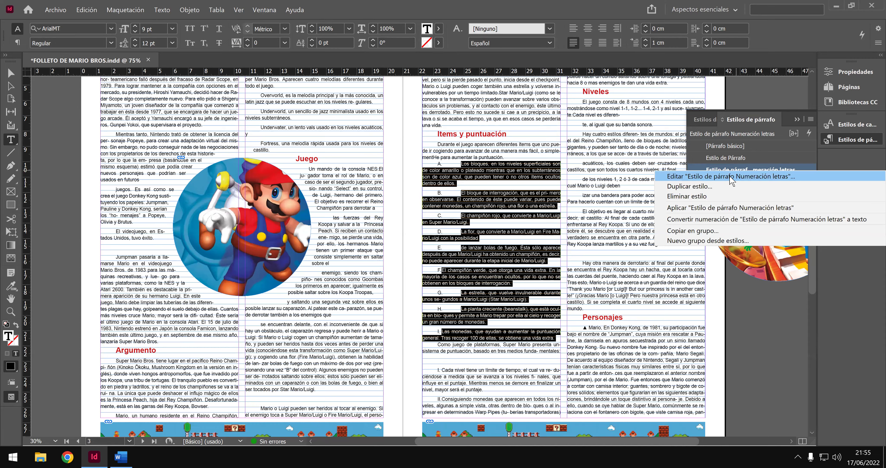
click(732, 176)
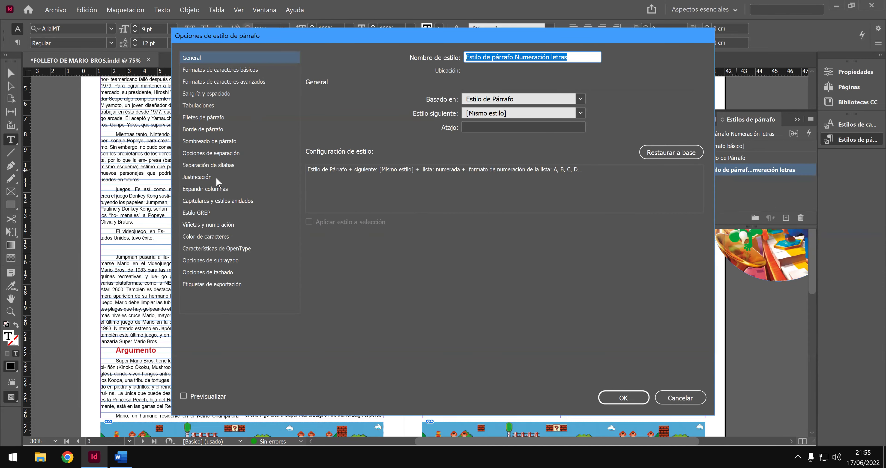
click(221, 225)
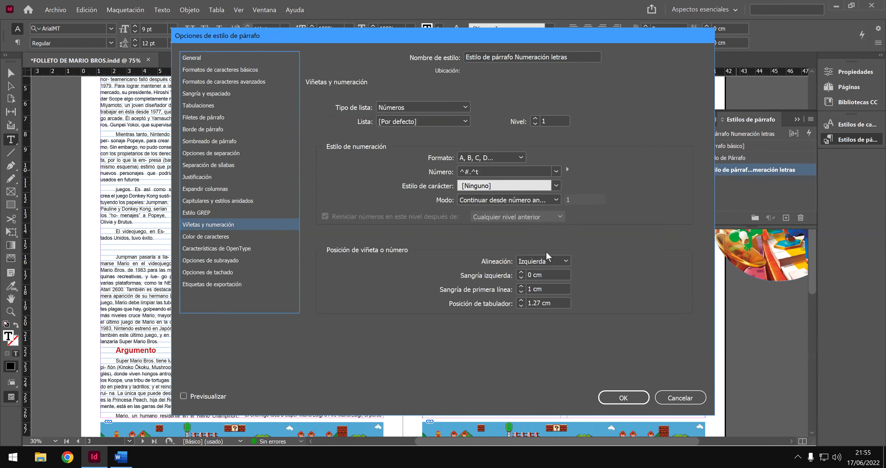
click(557, 260)
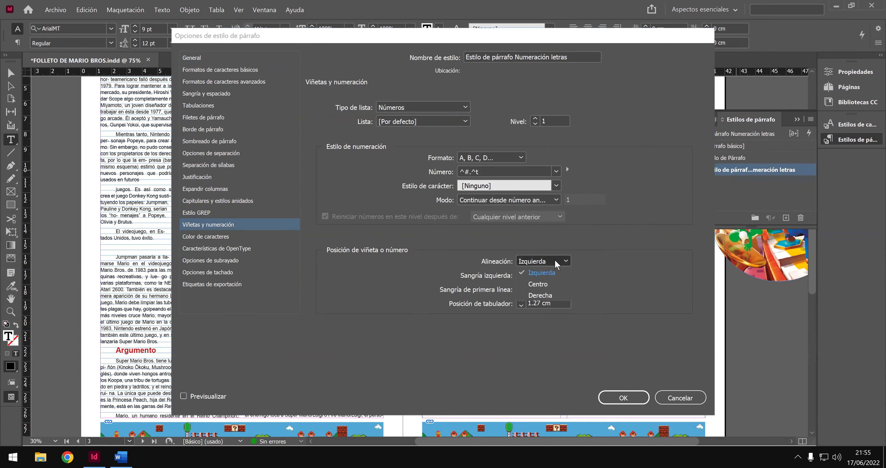
click(553, 274)
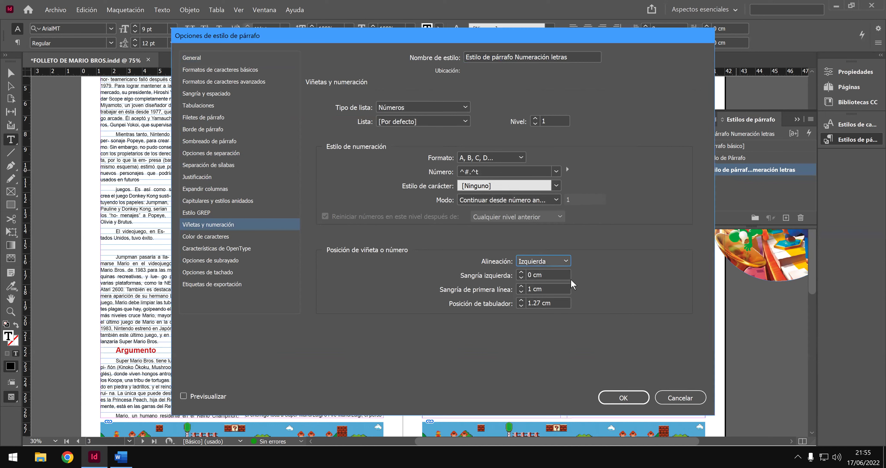
click(522, 292)
click(522, 305)
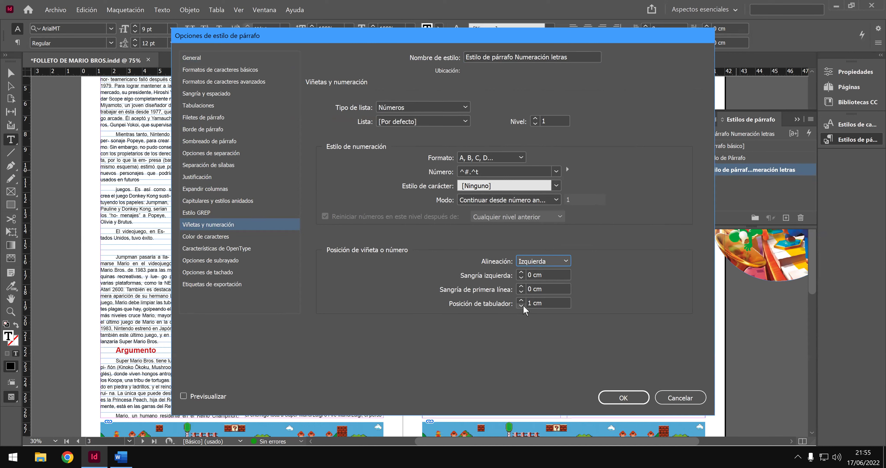
click(612, 392)
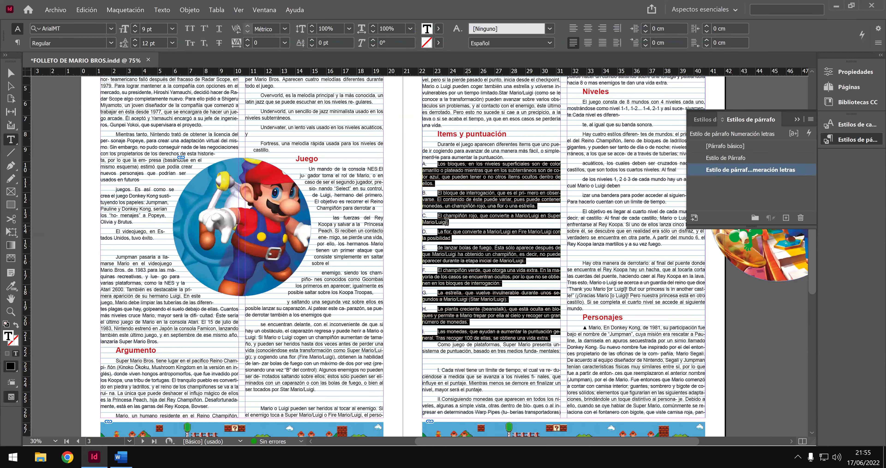
Compare the lettered list's indentation with the Word reference document and look over the brochure spread in InDesign.
click(118, 457)
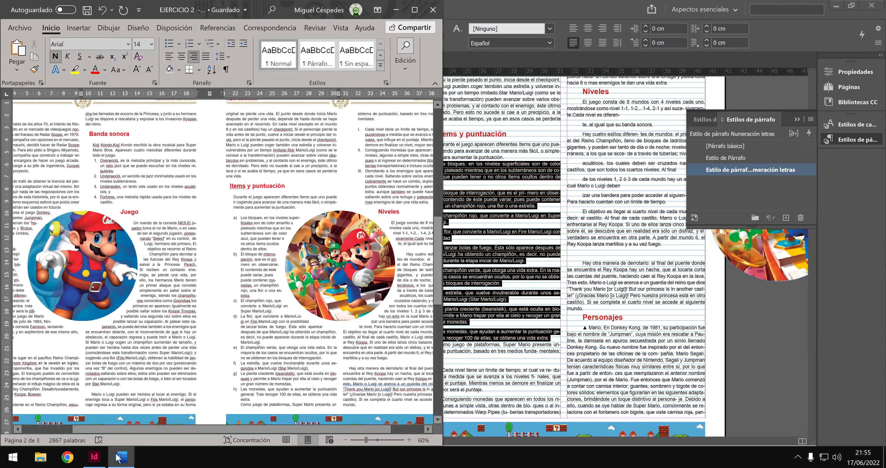
click(118, 457)
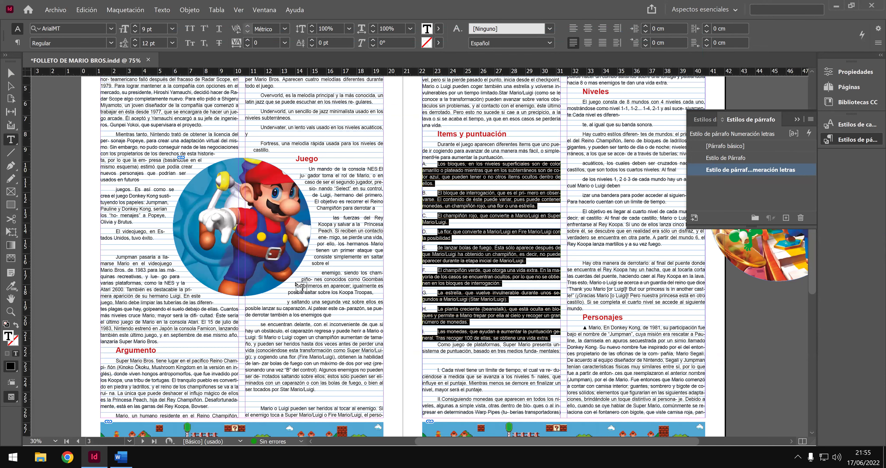
scroll(300, 287, up, 1)
scroll(296, 289, up, 1)
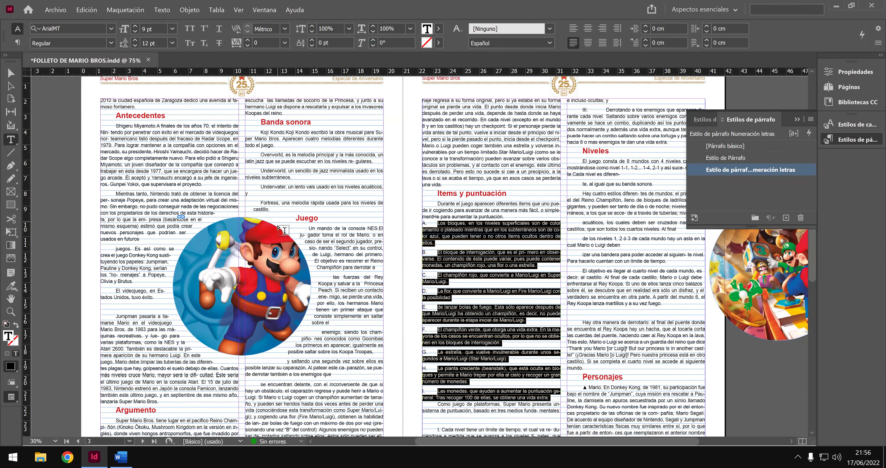
scroll(283, 232, down, 1)
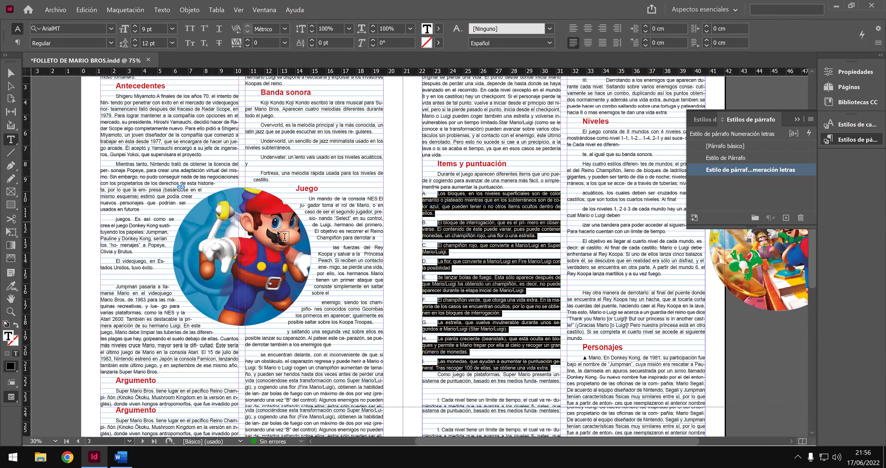
scroll(468, 222, down, 1)
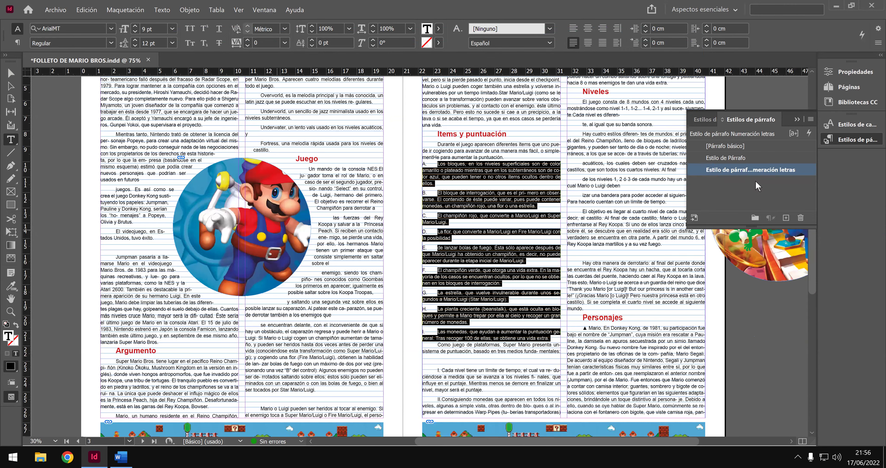
Edit "Estilo de párrafo Numeración letras" to move its tab stop to 1.9403 cm.
scroll(756, 175, up, 2)
double_click(750, 170)
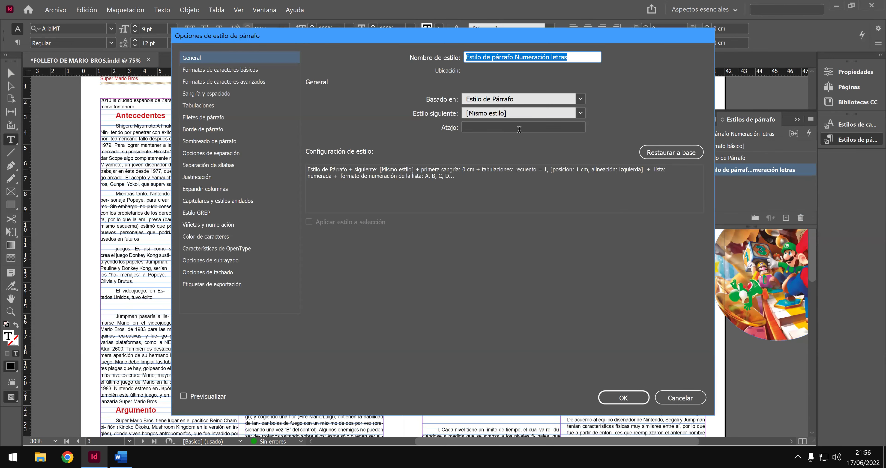
click(216, 108)
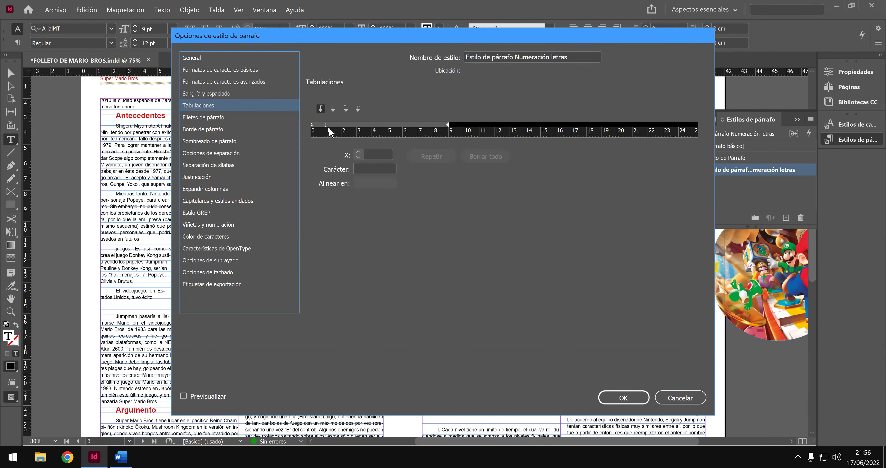
drag(328, 132, 341, 132)
click(340, 127)
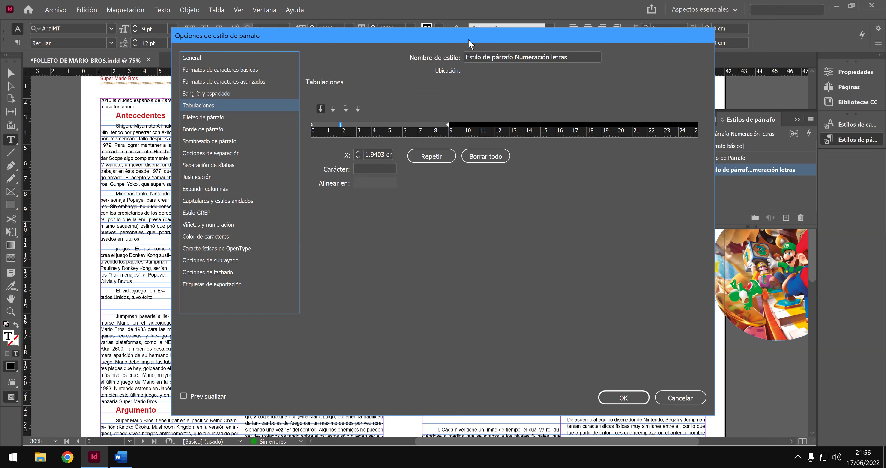
drag(470, 43, 500, 227)
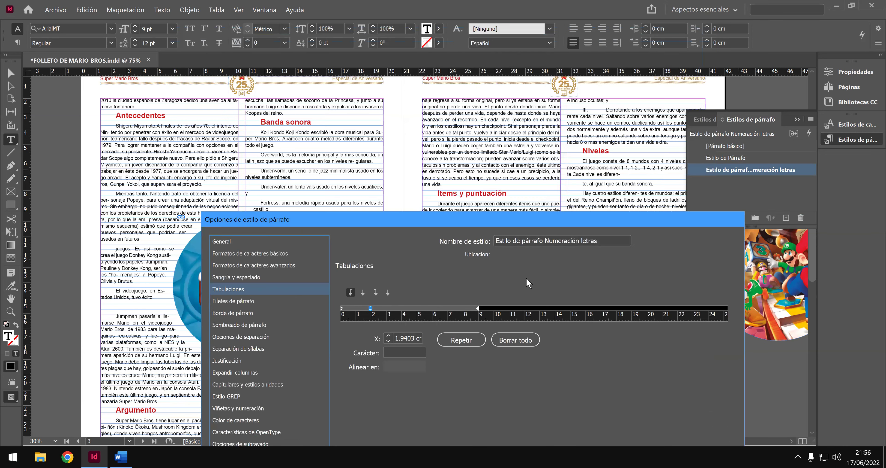
drag(529, 281, 528, 279)
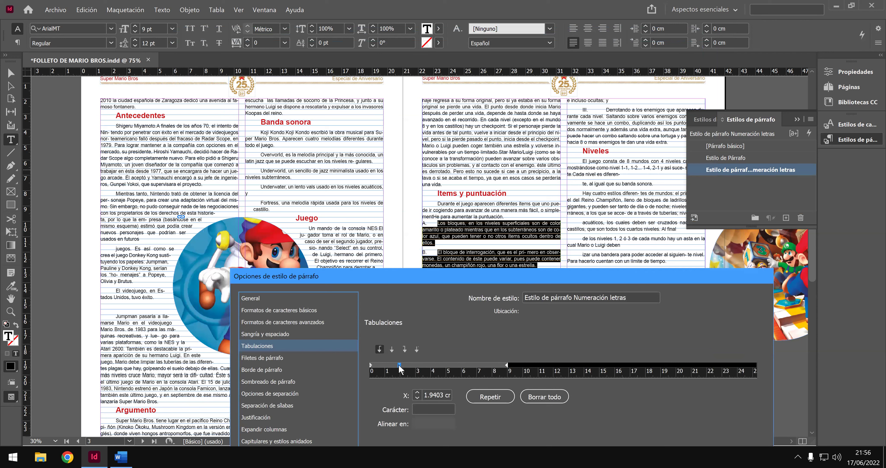
Set the lettered list style's left indent to 1.0936 cm and confirm the style options.
click(371, 365)
drag(372, 369, 389, 370)
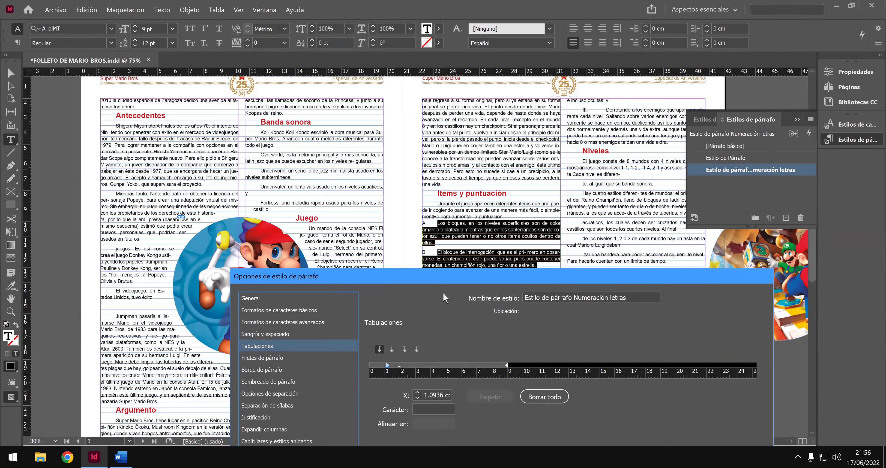
drag(439, 279, 312, 70)
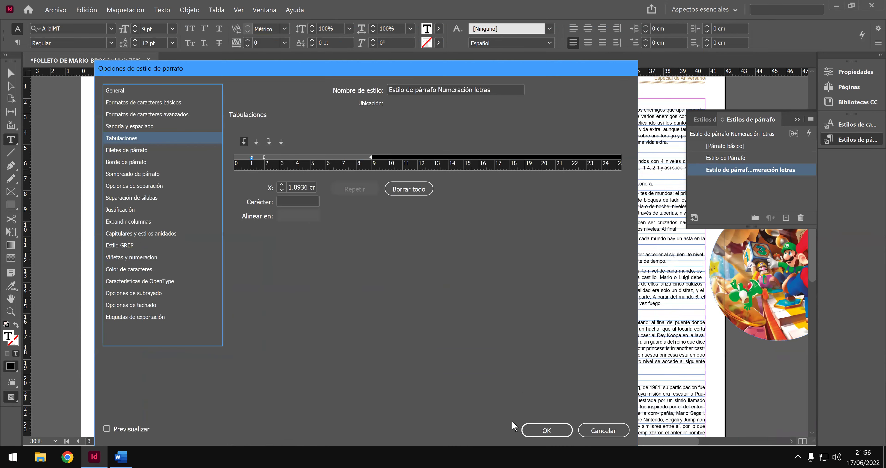
click(536, 427)
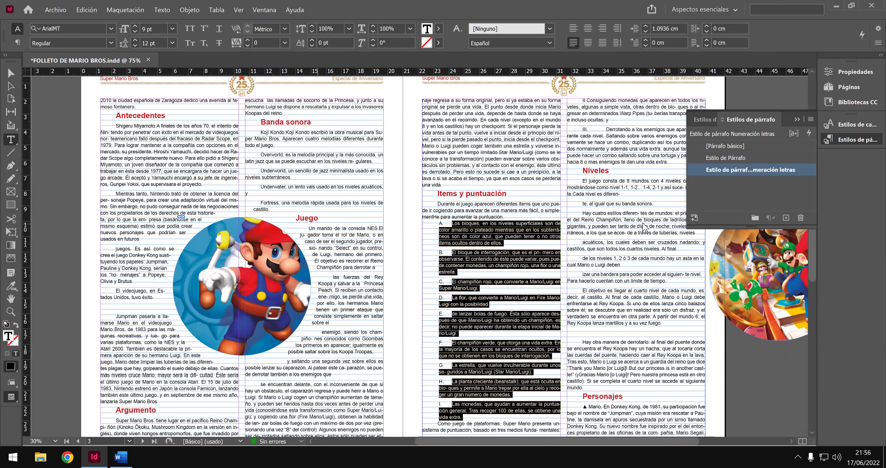
Move the tab stop of "Estilo de párrafo Numeración letras" to 0.1411 cm and confirm.
right_click(727, 172)
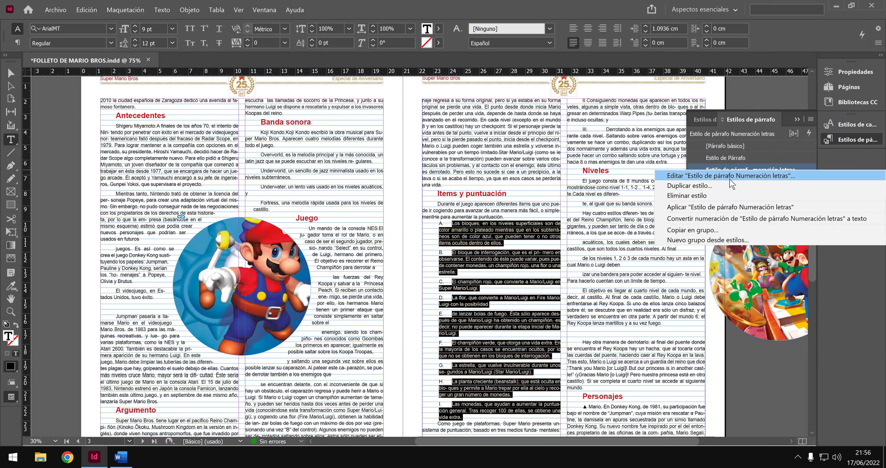
key(Escape)
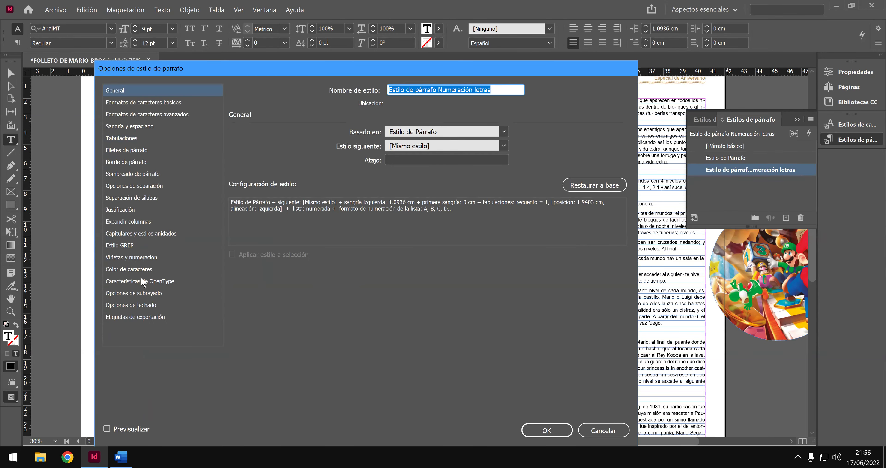
click(137, 138)
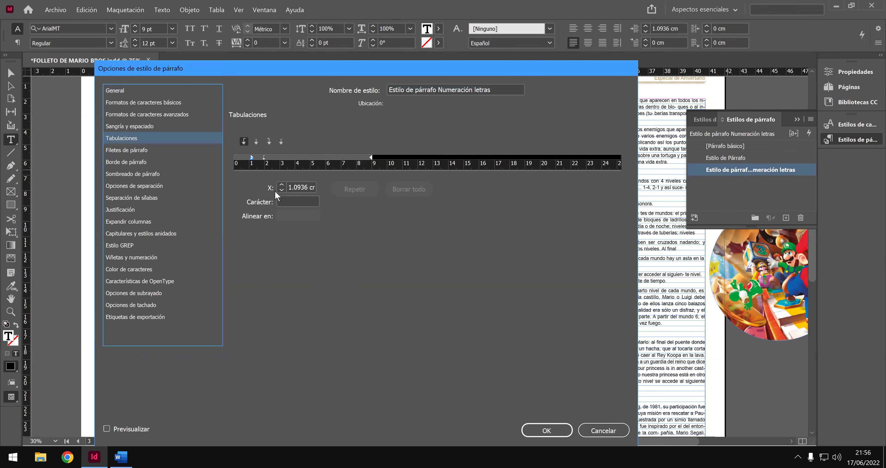
drag(263, 157, 236, 162)
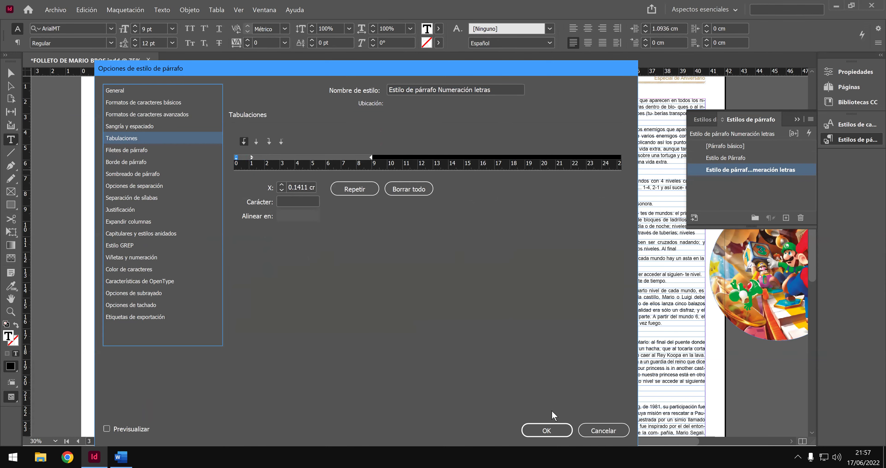
click(551, 424)
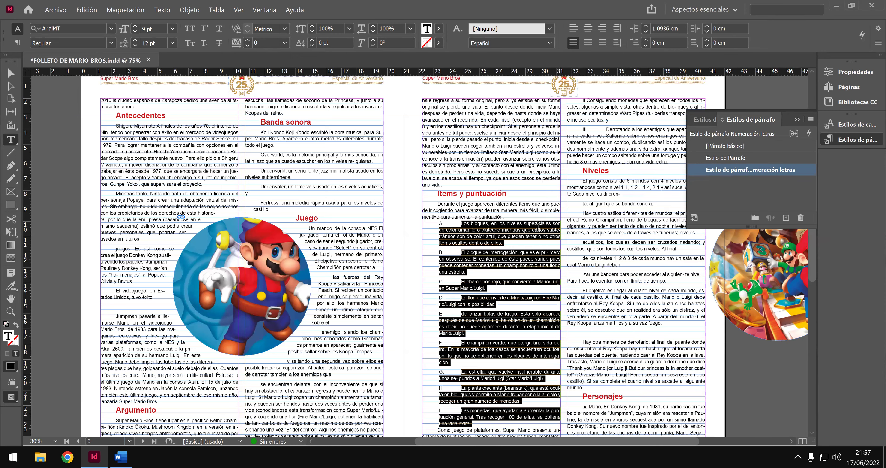
Edit "Estilo de párrafo Numeración letras" to use a 1.8697 cm tab stop and a -1.0936 cm first-line indent, and confirm.
right_click(712, 176)
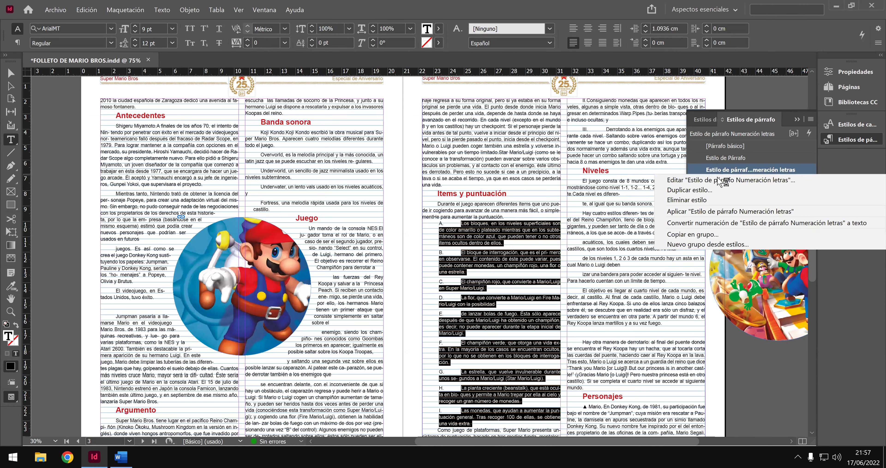
click(718, 179)
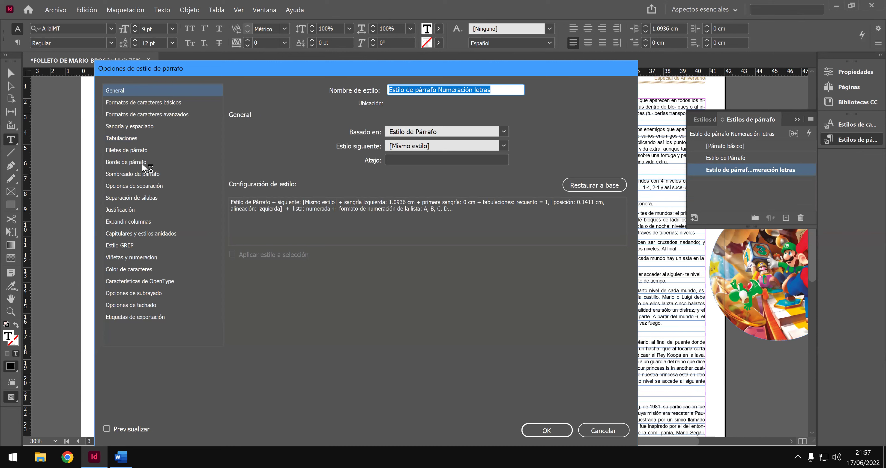
click(121, 138)
drag(238, 158, 264, 161)
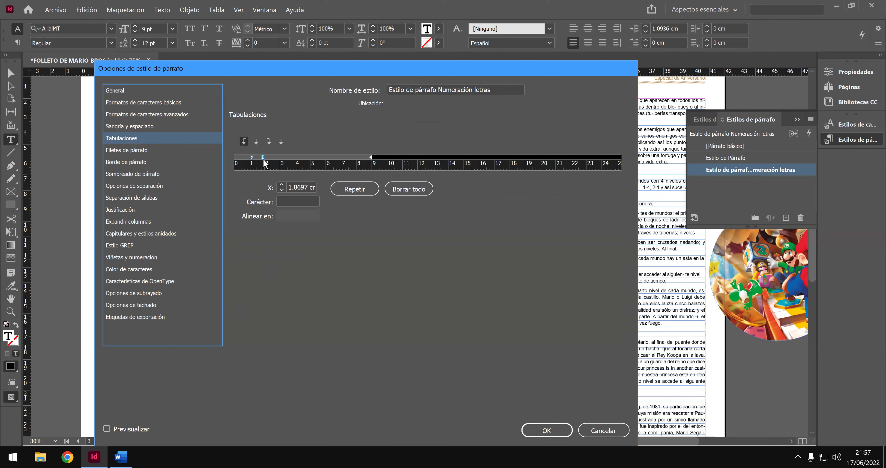
click(251, 157)
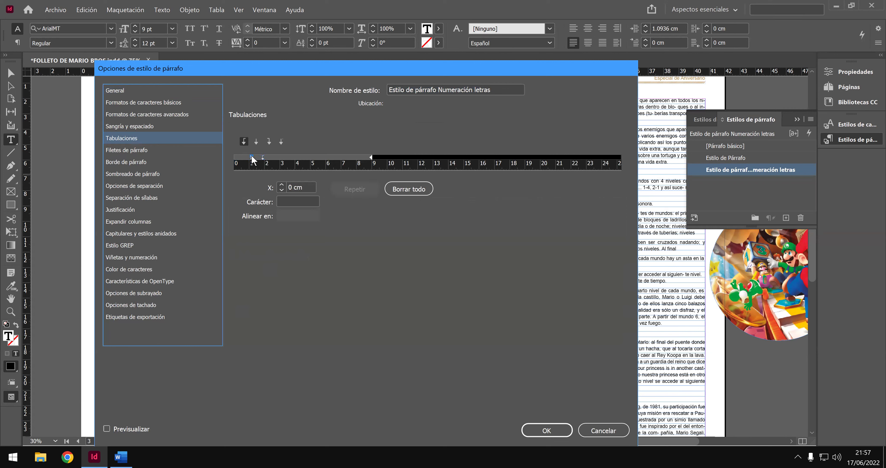
drag(253, 160, 231, 156)
click(541, 428)
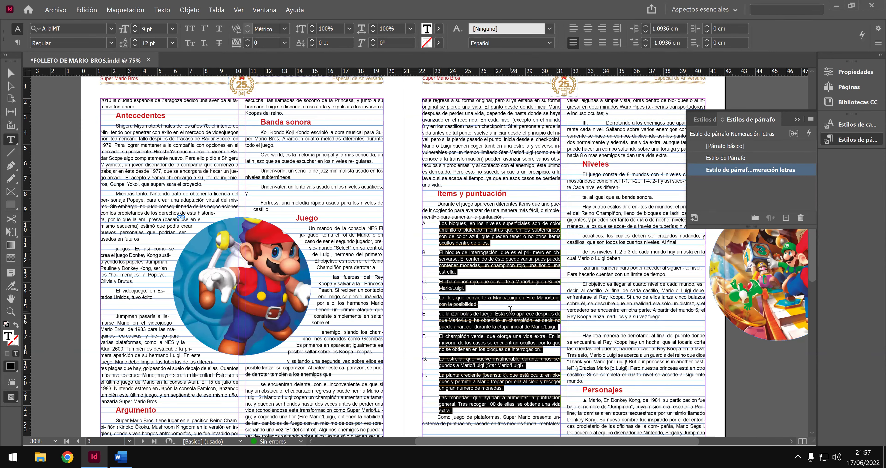
Compare the lettered list under "Items y puntuación" with the Word reference document and return to InDesign.
click(510, 309)
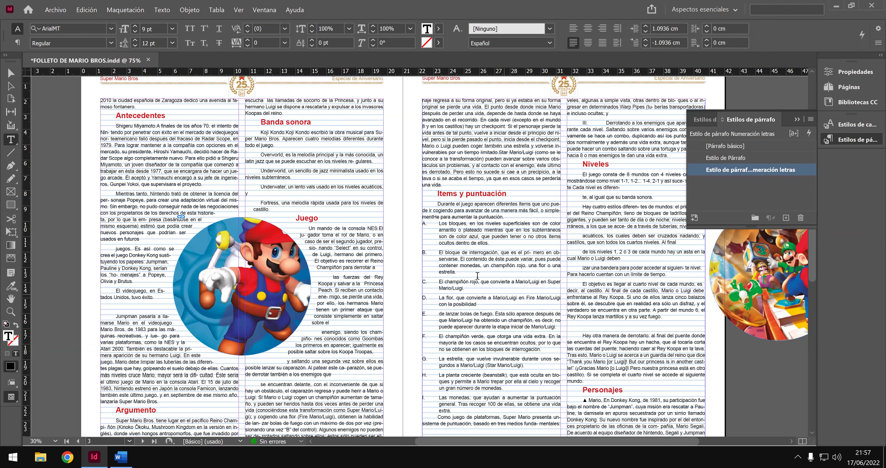
click(120, 456)
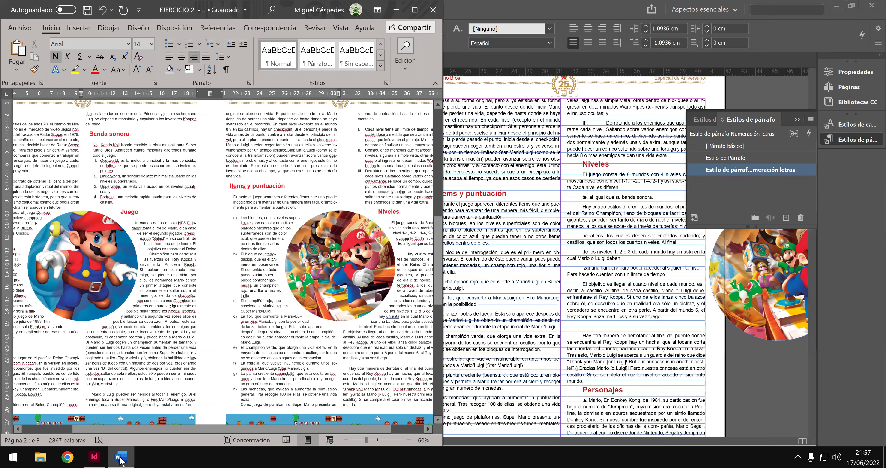
click(120, 458)
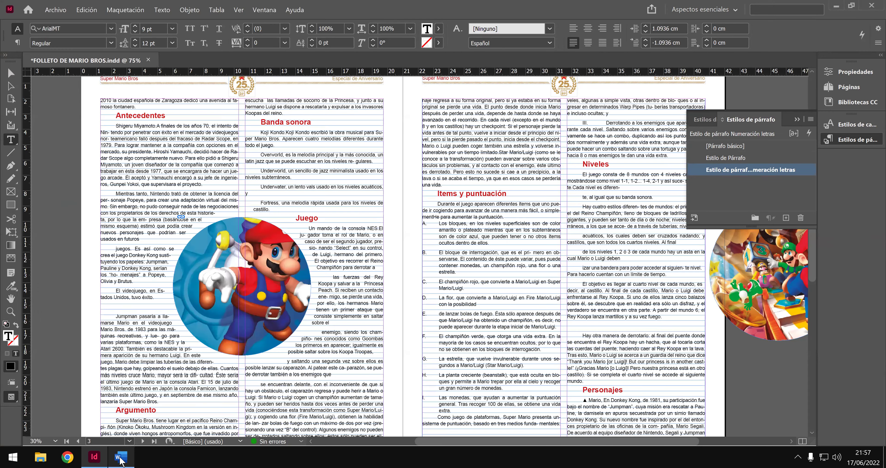
click(120, 458)
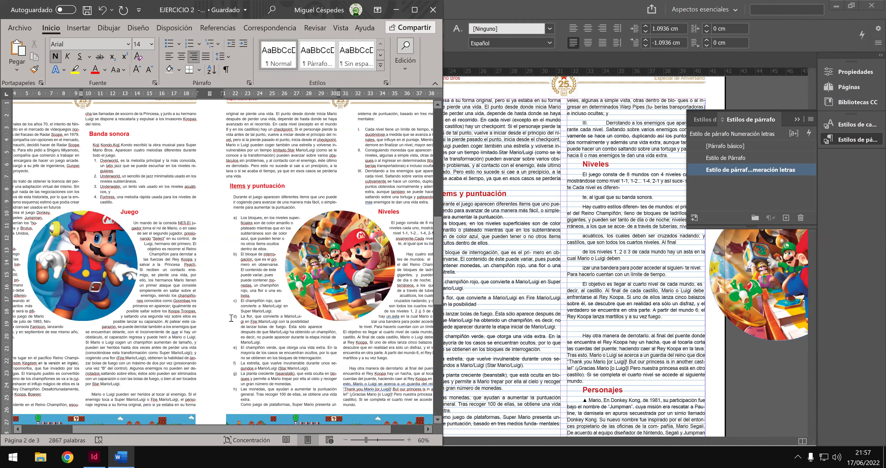
scroll(231, 345, up, 2)
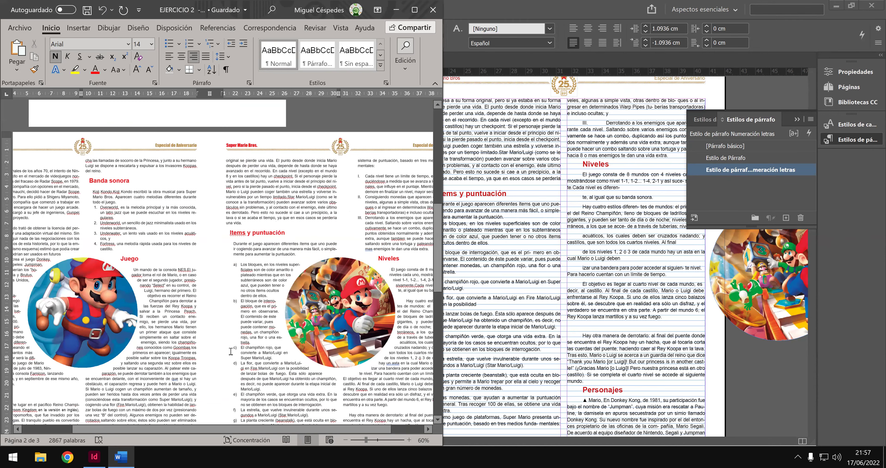
scroll(231, 350, up, 5)
scroll(227, 351, down, 2)
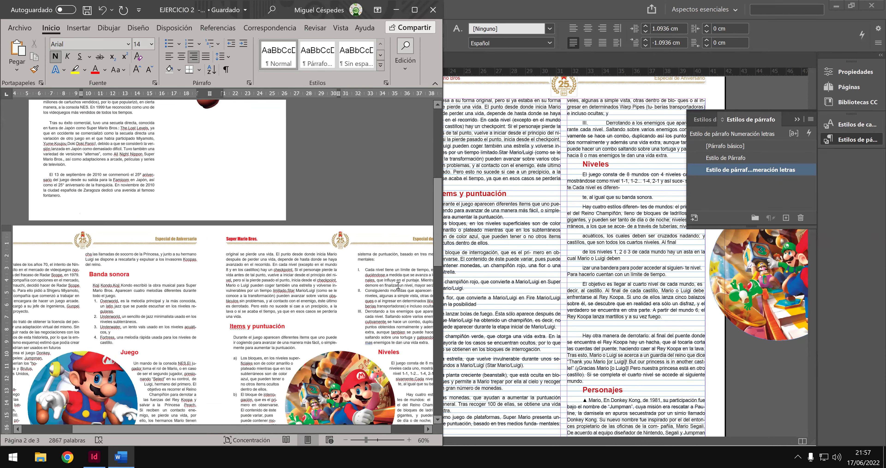
click(534, 278)
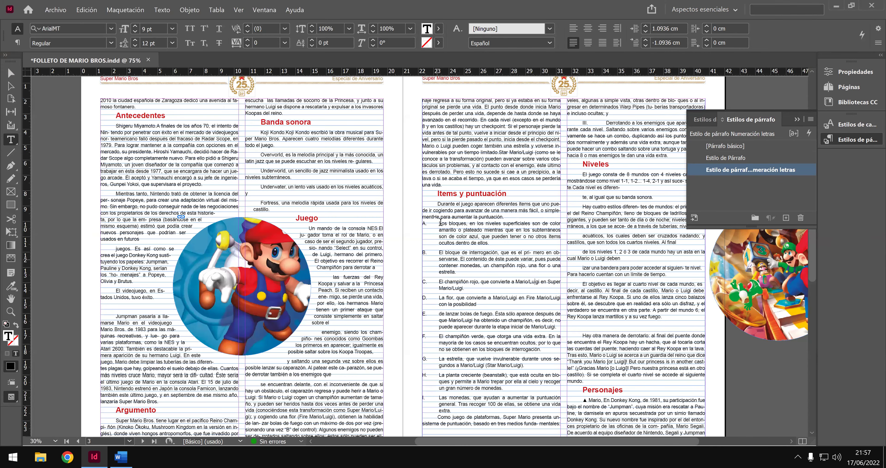
Apply "Estilo de párrafo Numeración letras" to the "Durante el juego aparecen" paragraph under "Items y puntuación".
click(439, 203)
shift+click(506, 215)
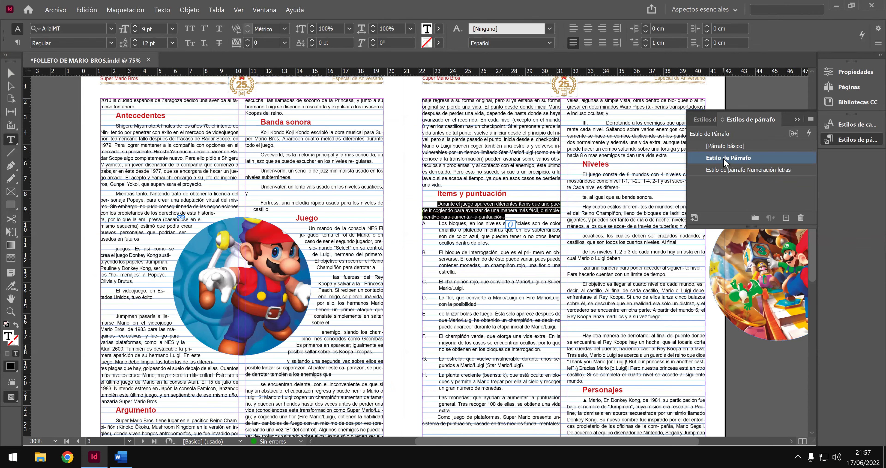
click(727, 170)
Edit "Estilo de párrafo Numeración letras" to use a 2.9633 cm left indent and a 4.0217 cm tab stop, and confirm.
right_click(727, 171)
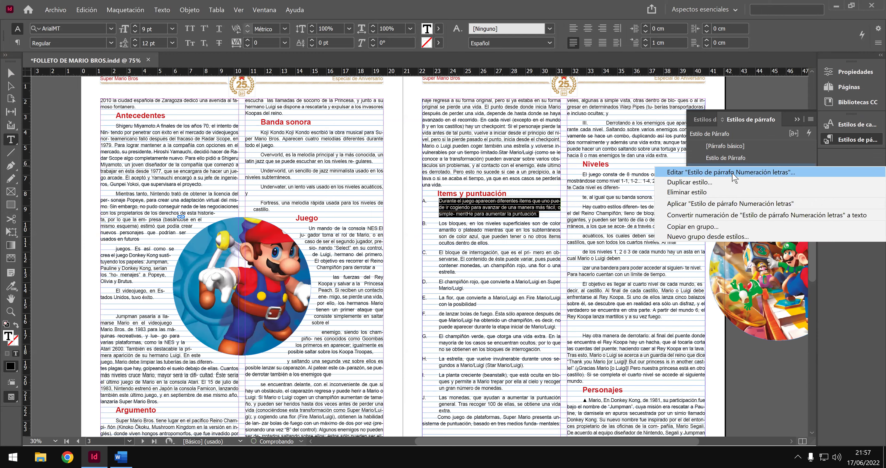
click(733, 173)
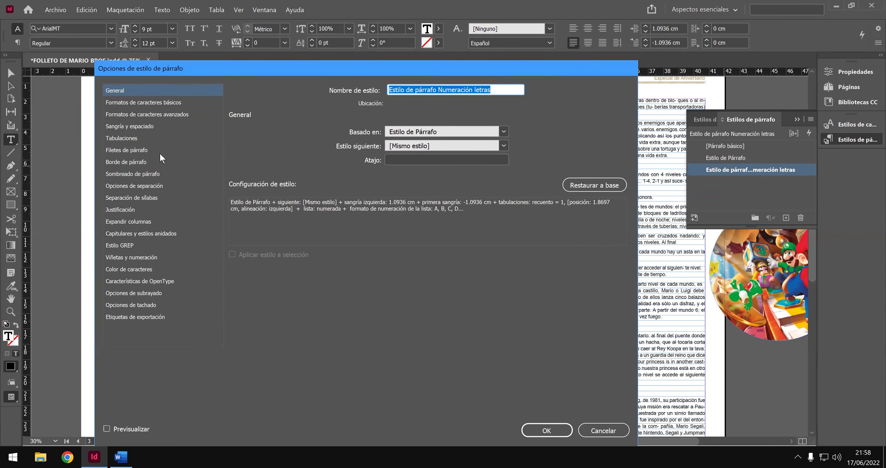
click(139, 139)
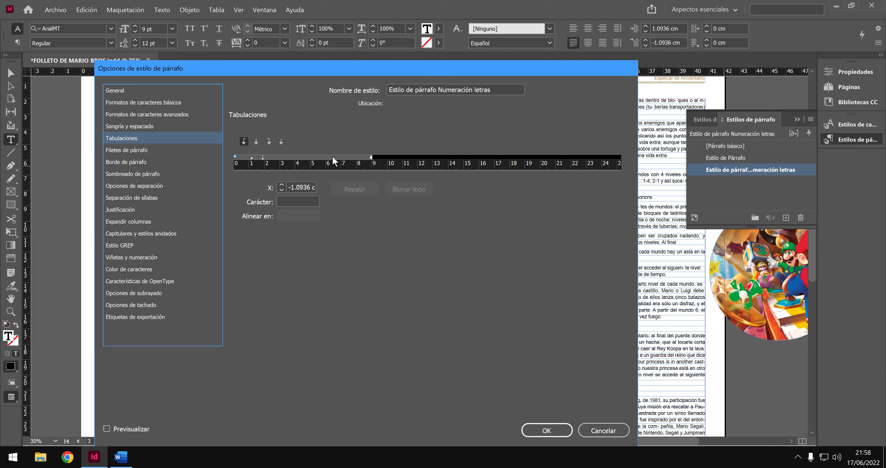
drag(322, 155, 328, 148)
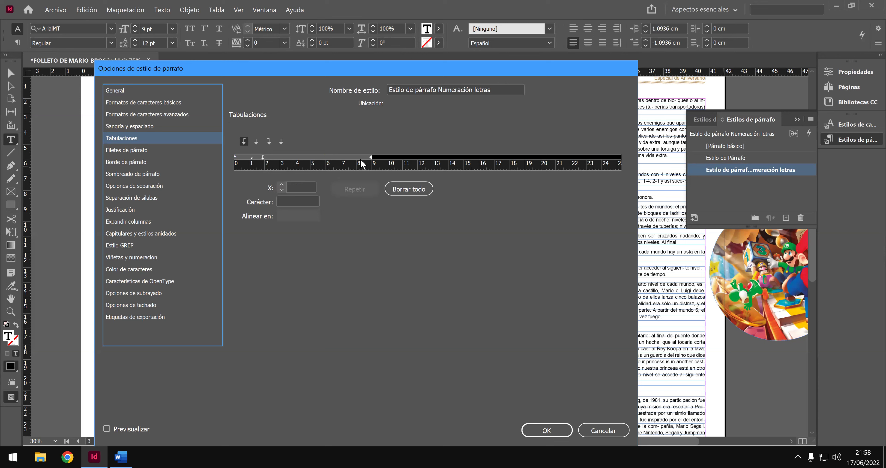
click(371, 158)
drag(360, 155, 362, 145)
click(293, 186)
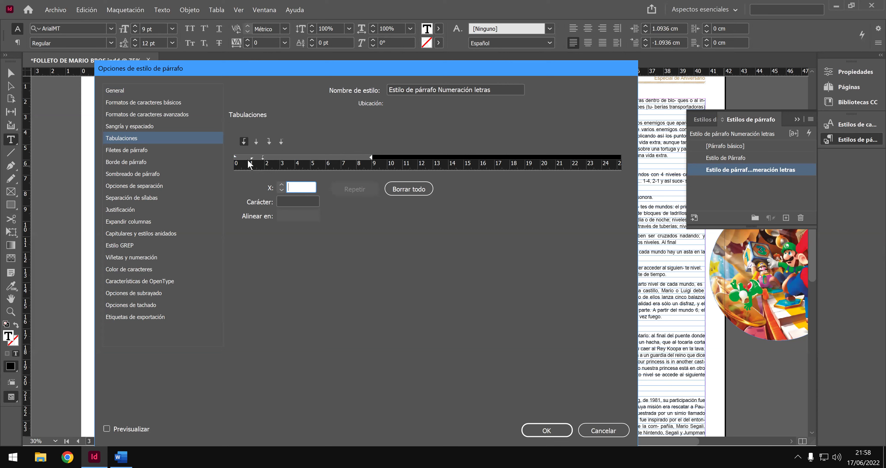
click(255, 159)
drag(255, 158, 296, 164)
click(551, 427)
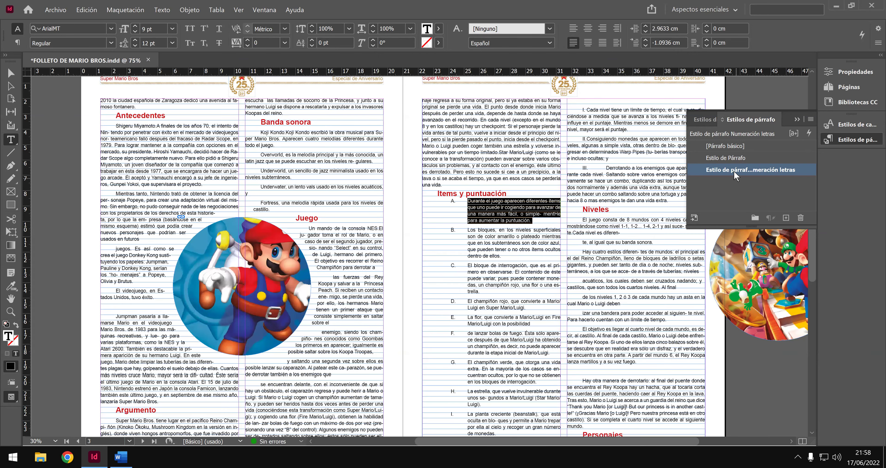
Edit "Estilo de párrafo Numeración letras" to use a 2.0108 cm left indent, remove its tab stop, and confirm.
right_click(736, 175)
click(736, 181)
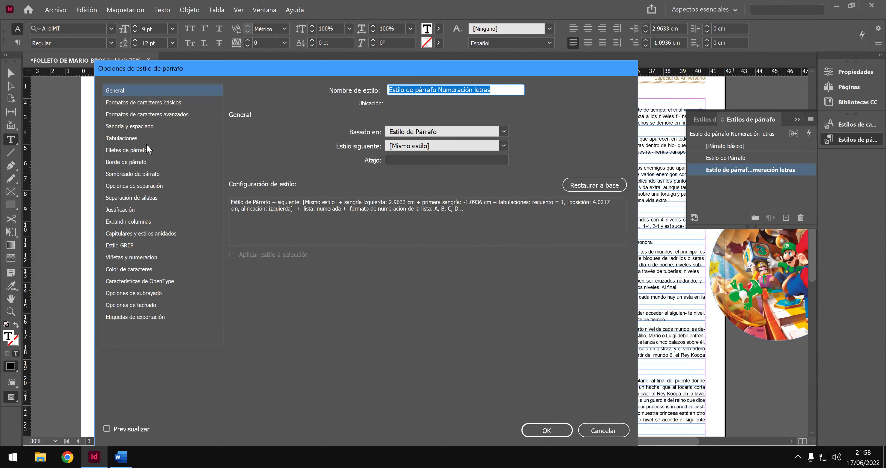
click(139, 137)
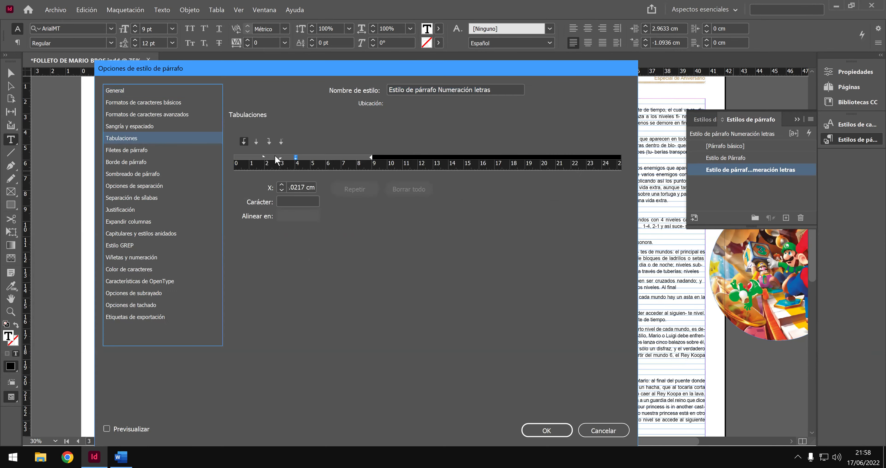
drag(279, 157, 264, 157)
click(294, 158)
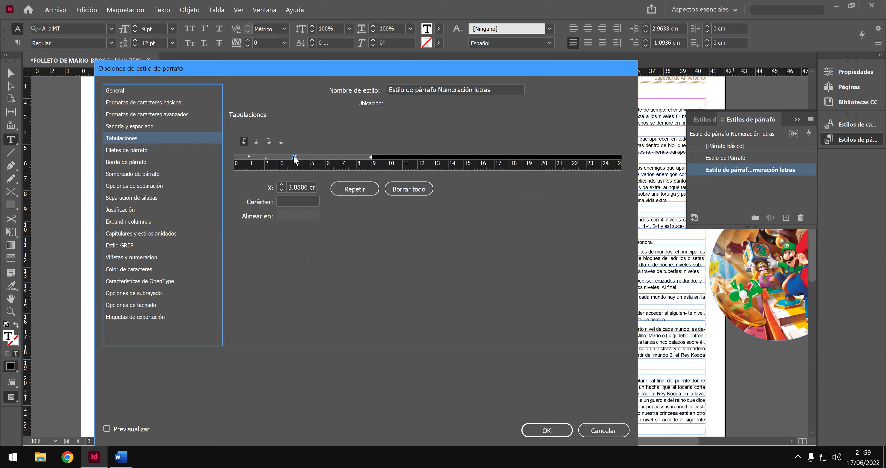
click(294, 157)
drag(294, 157, 293, 148)
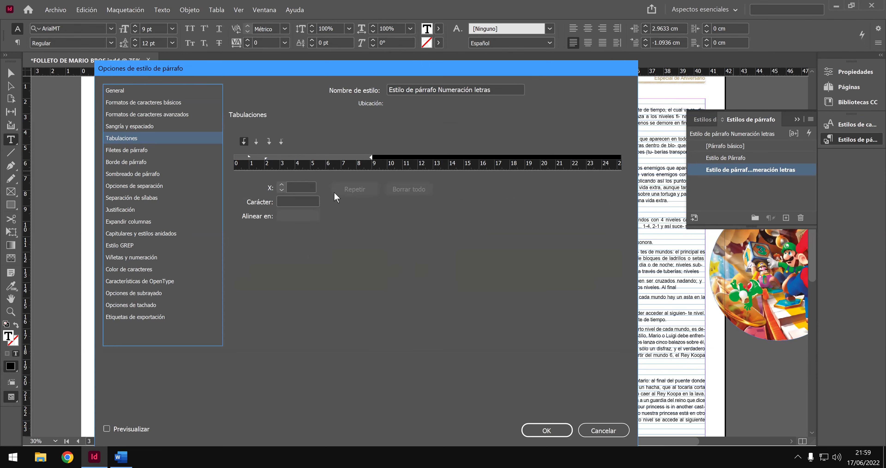
click(553, 430)
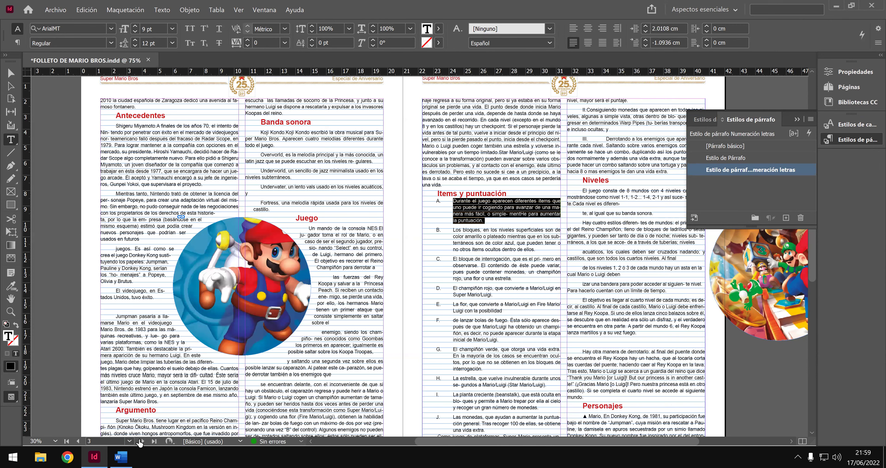
Check the Word reference document, return to InDesign and save the brochure.
mouse_move(123, 460)
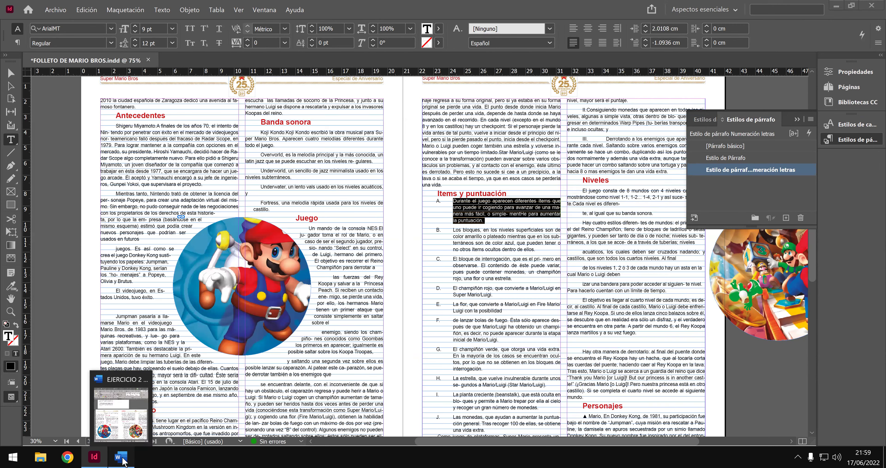
click(123, 460)
click(125, 461)
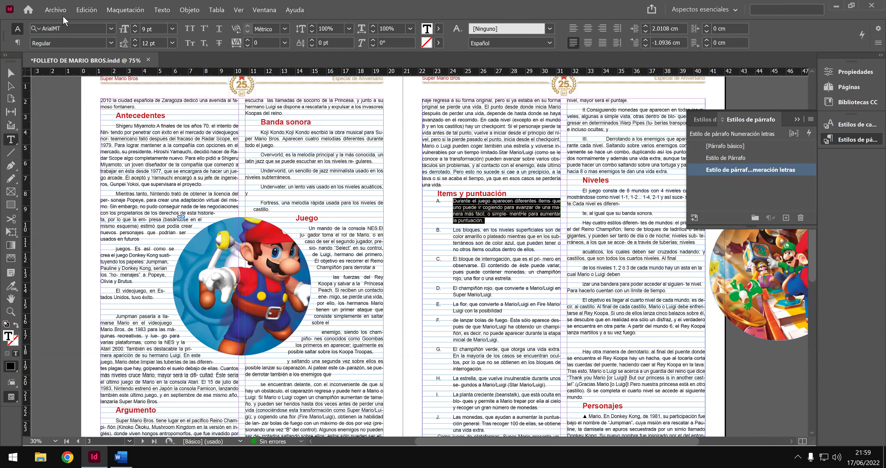
click(58, 10)
click(492, 116)
Edit "Estilo de párrafo Numeración letras" to use a 1.6228 cm left indent and a -0.6703 cm first-line indent, and confirm.
right_click(709, 173)
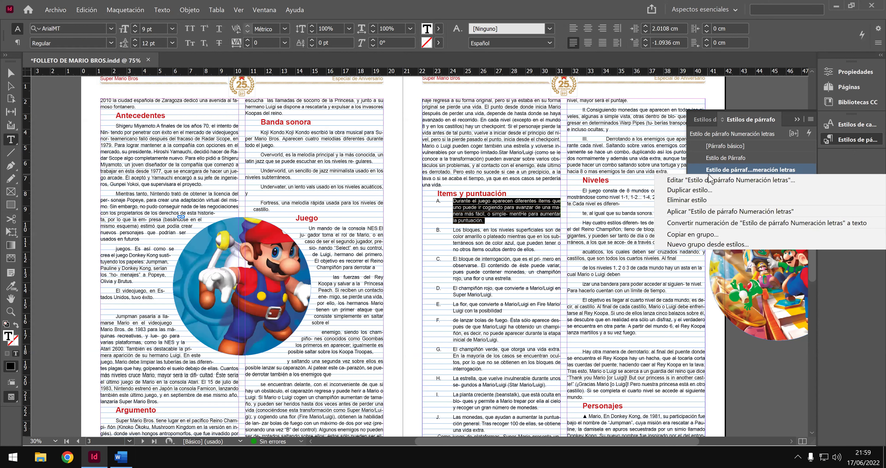
click(711, 181)
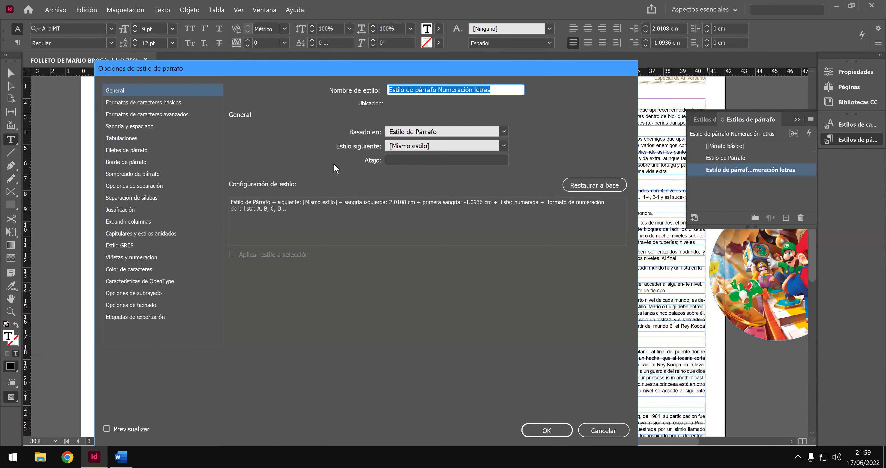
click(133, 137)
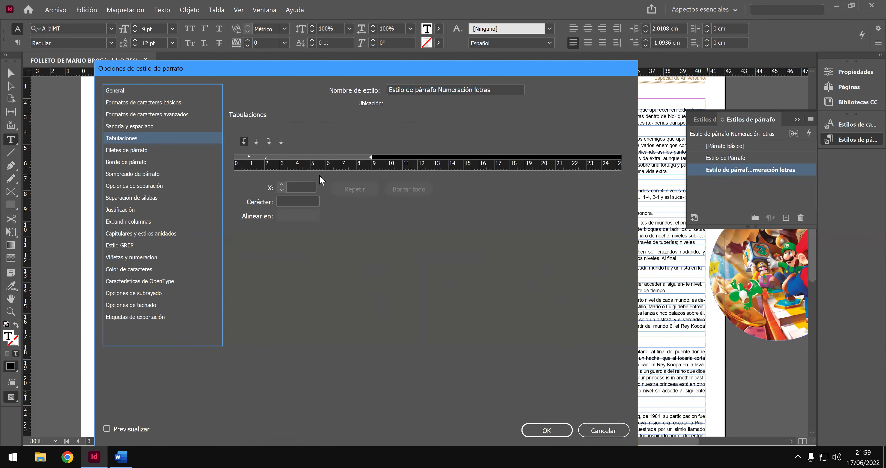
mouse_move(265, 157)
mouse_down()
mouse_move(242, 156)
mouse_move(250, 158)
mouse_up()
drag(251, 155, 250, 155)
click(552, 427)
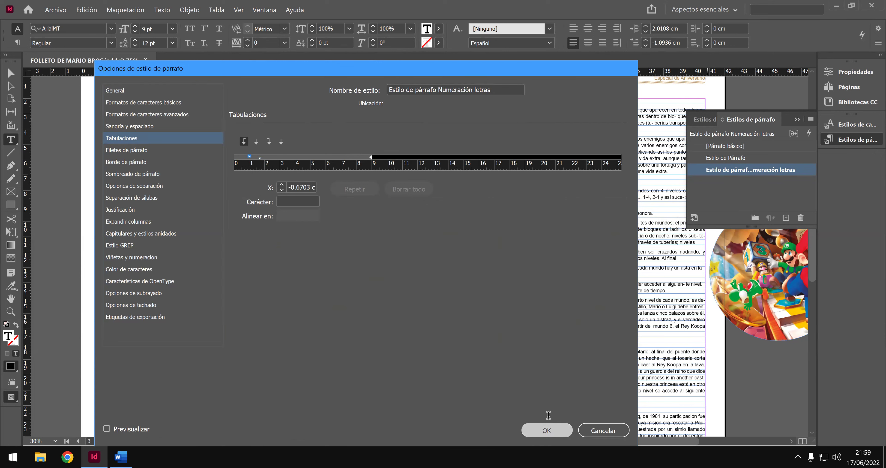
key(Return)
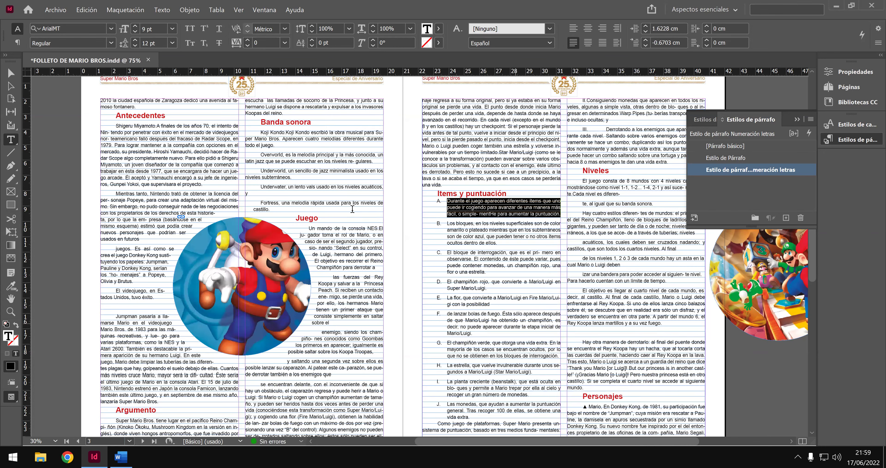
Save the brochure, look at the Word reference document and return to InDesign.
click(55, 10)
click(77, 64)
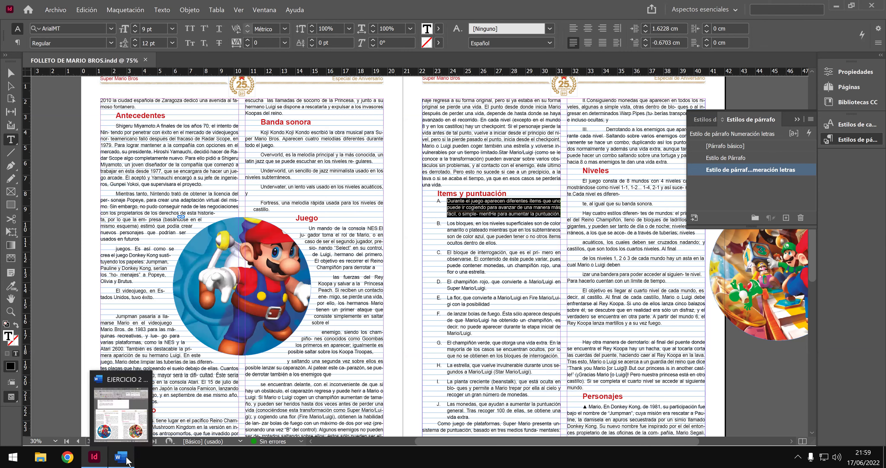
key(alt+Tab)
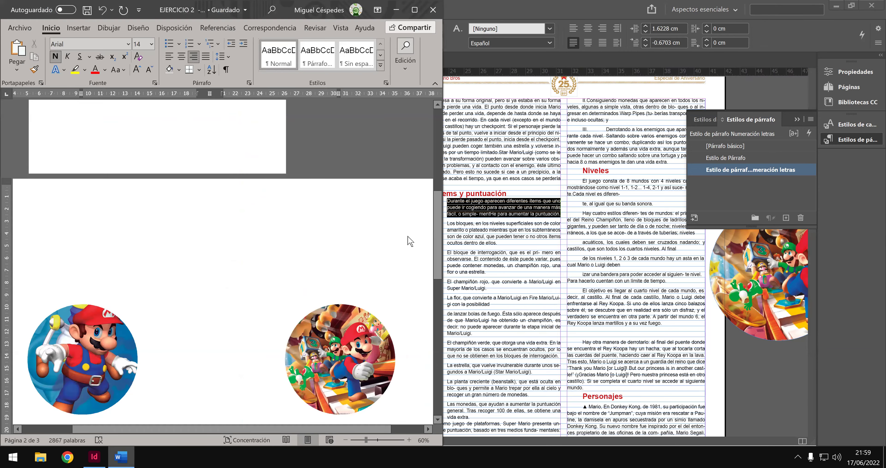
click(509, 230)
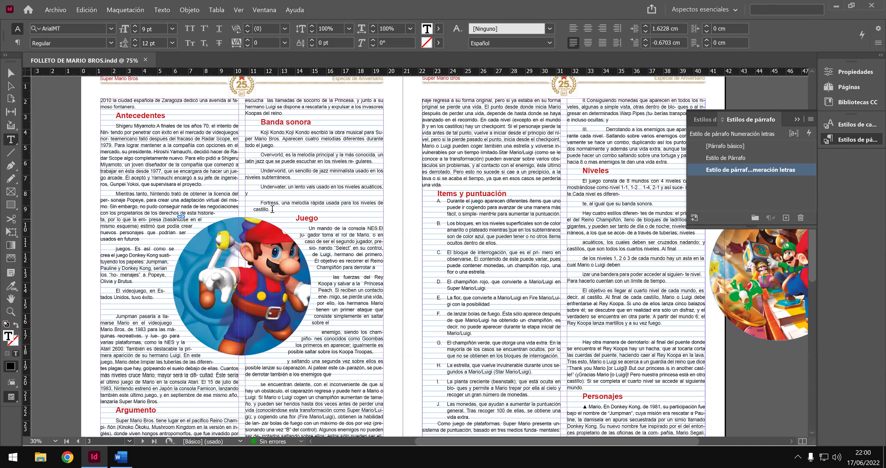
Clear the first-line indent of the four melody paragraphs under "Banda sonora", make them a numbered list, and save the brochure.
drag(270, 209, 247, 156)
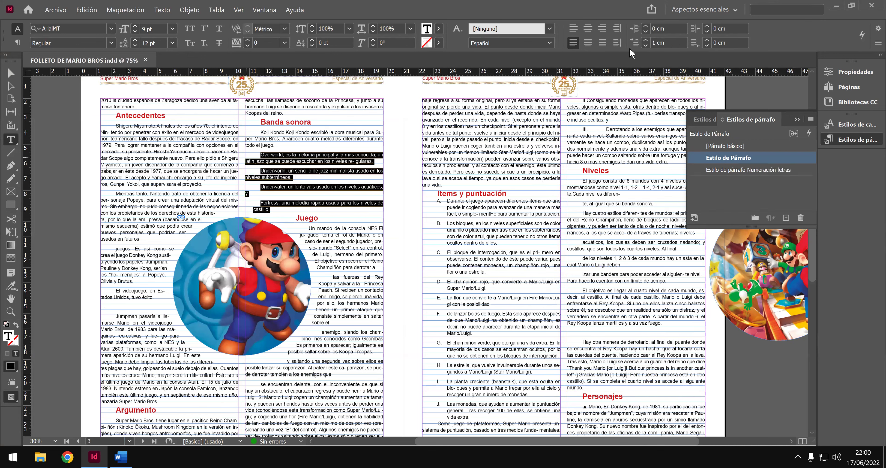
click(645, 45)
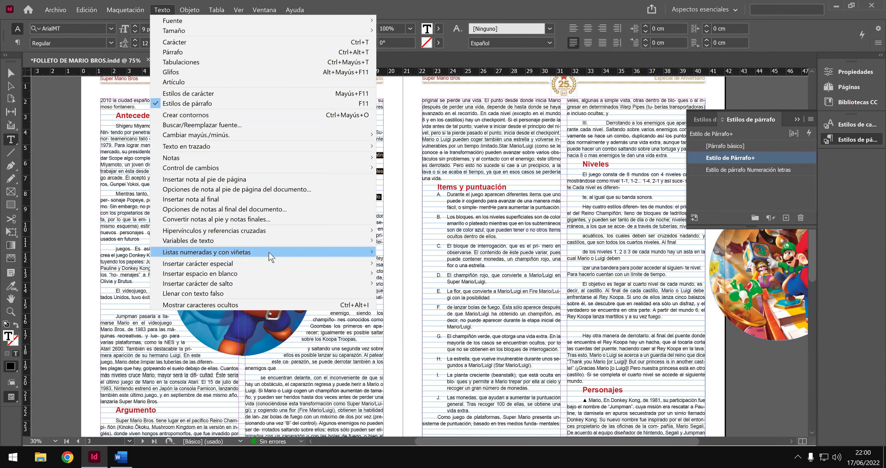
mouse_move(368, 255)
click(469, 262)
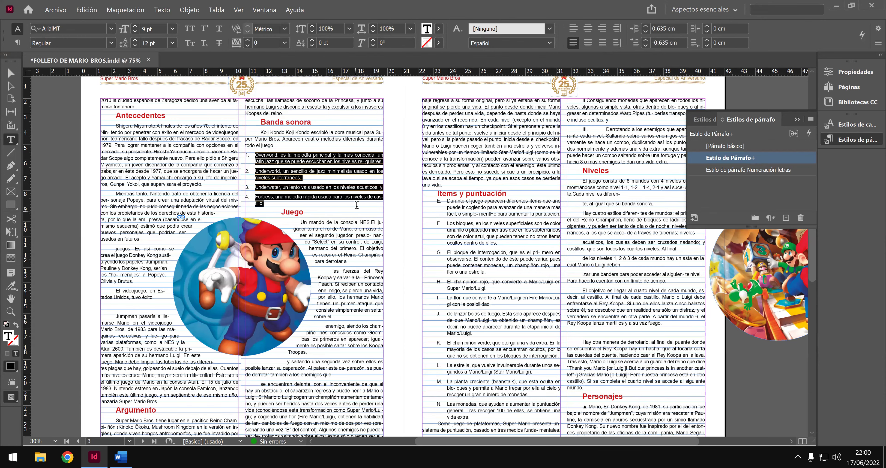
click(54, 10)
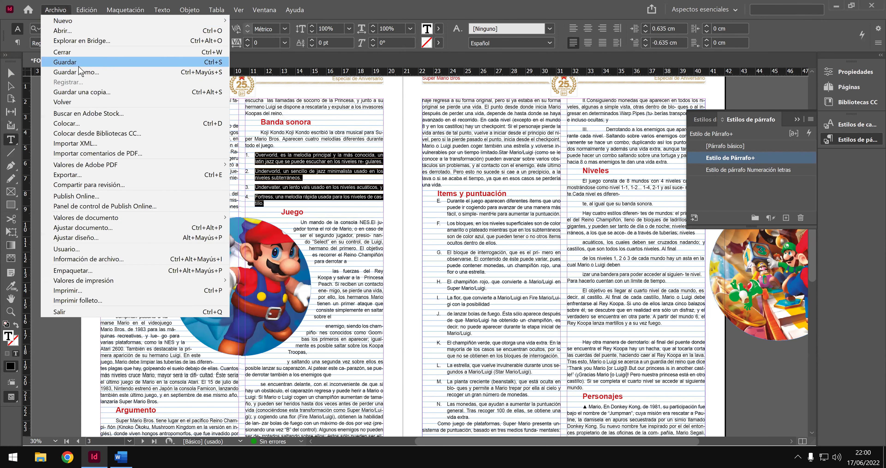
click(69, 62)
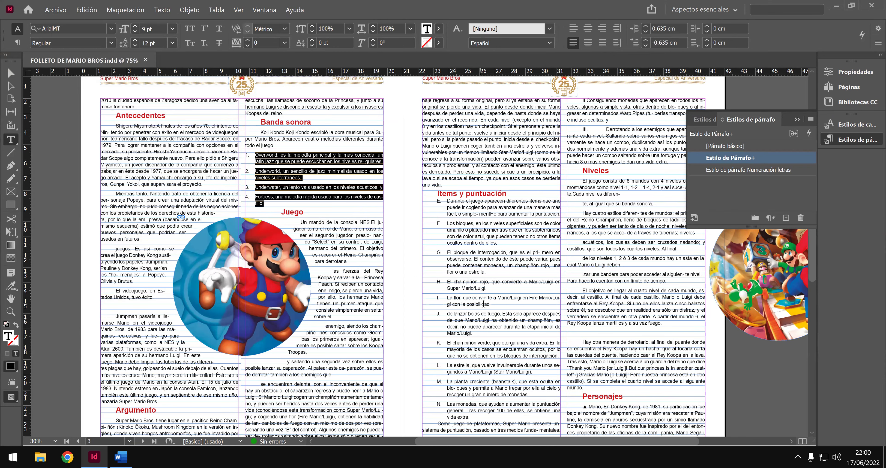
Select the lettered list under "Items y puntuación" and set the numbering mode in "Estilo de párrafo Numeración letras" to "Comenzar en".
scroll(496, 311, down, 1)
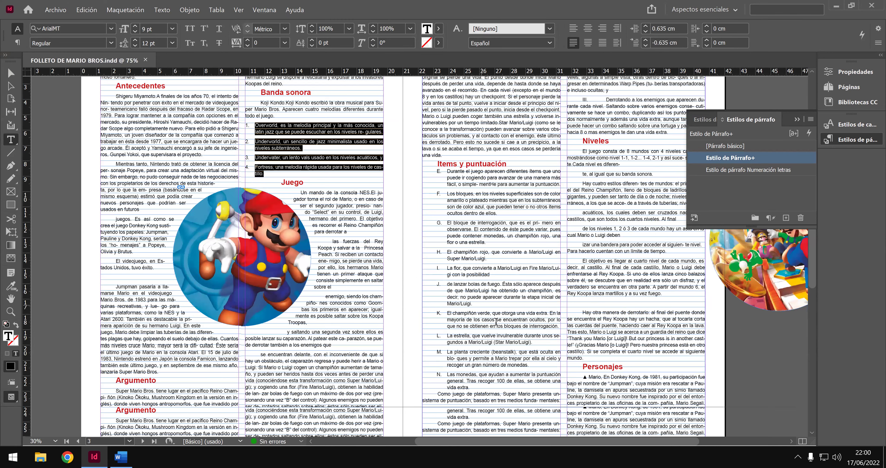
scroll(495, 319, down, 1)
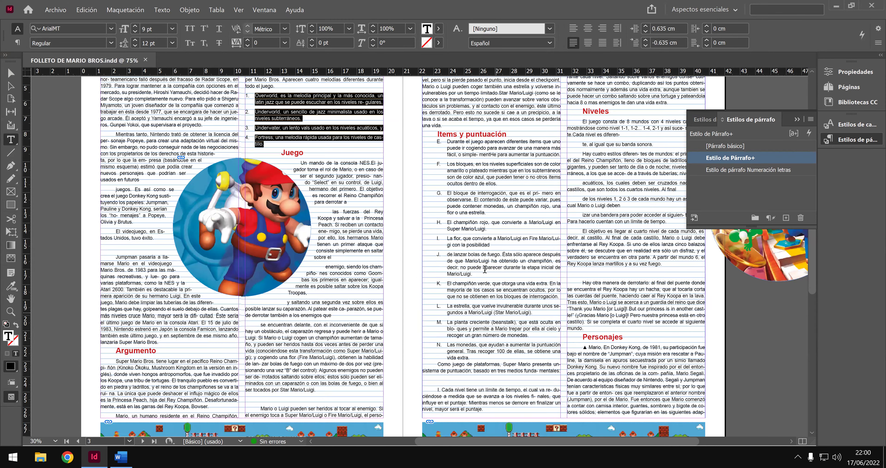
scroll(485, 264, up, 3)
scroll(449, 215, down, 1)
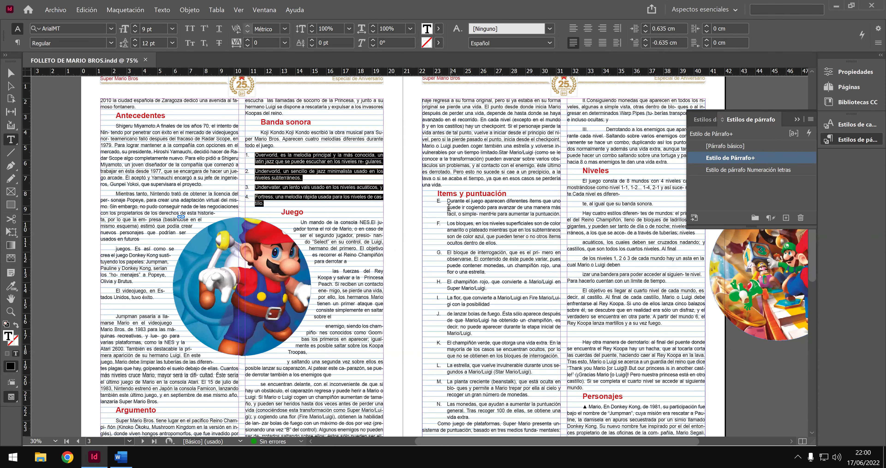
drag(449, 201, 475, 418)
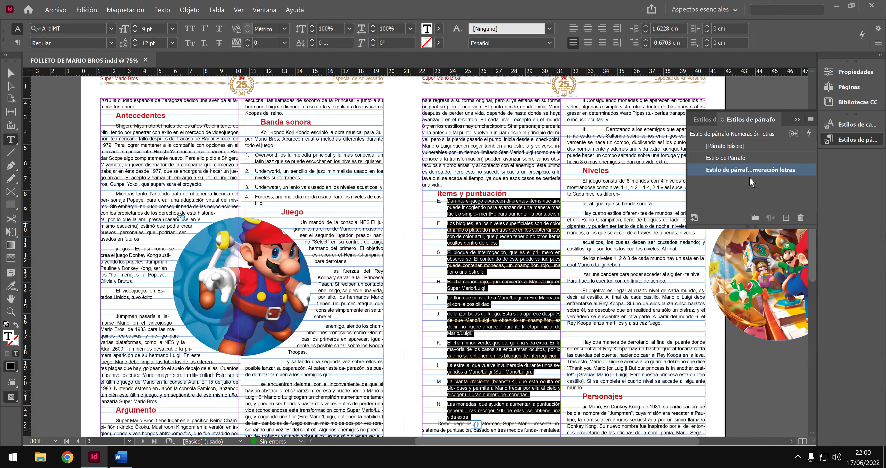
double_click(726, 173)
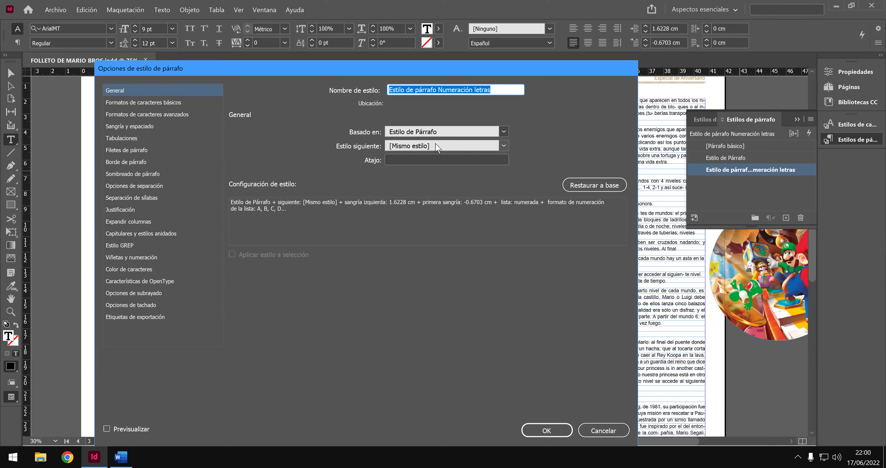
click(151, 257)
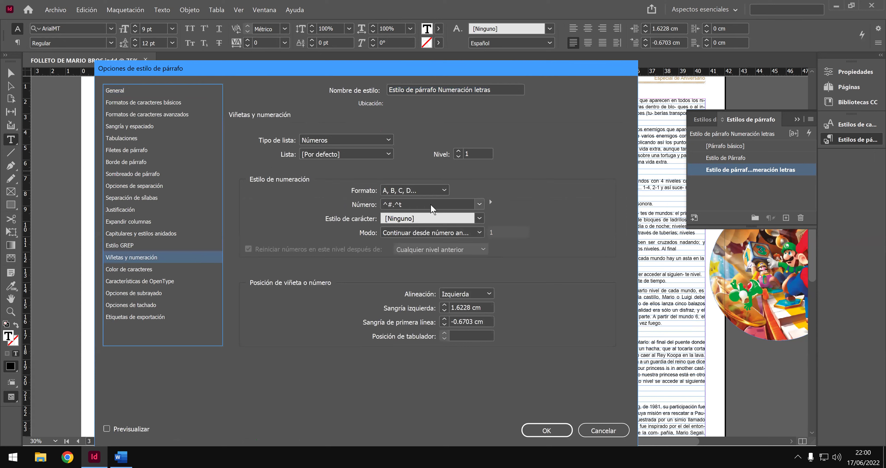
click(453, 232)
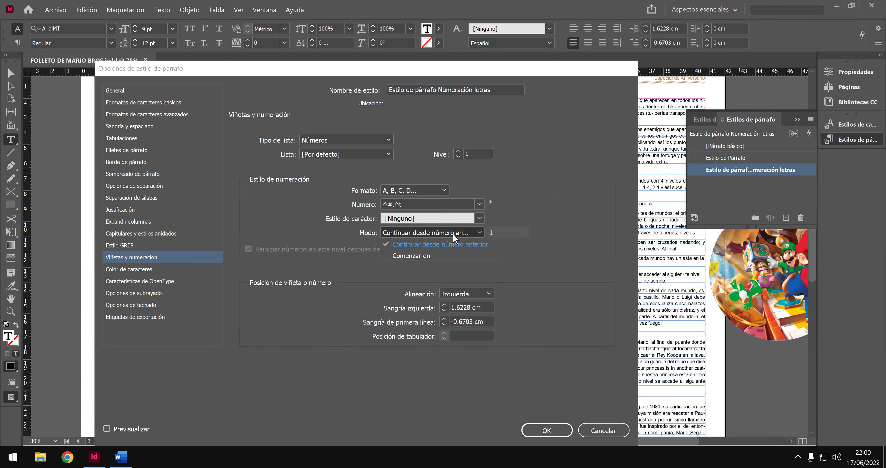
click(457, 255)
Try A as the starting value of the lettered numbering, fall back to 1 and confirm the style.
double_click(498, 229)
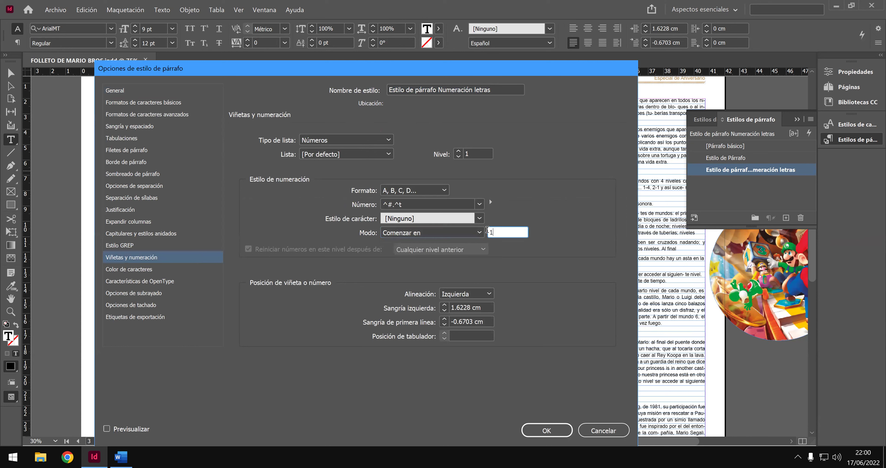
text(a)
click(544, 430)
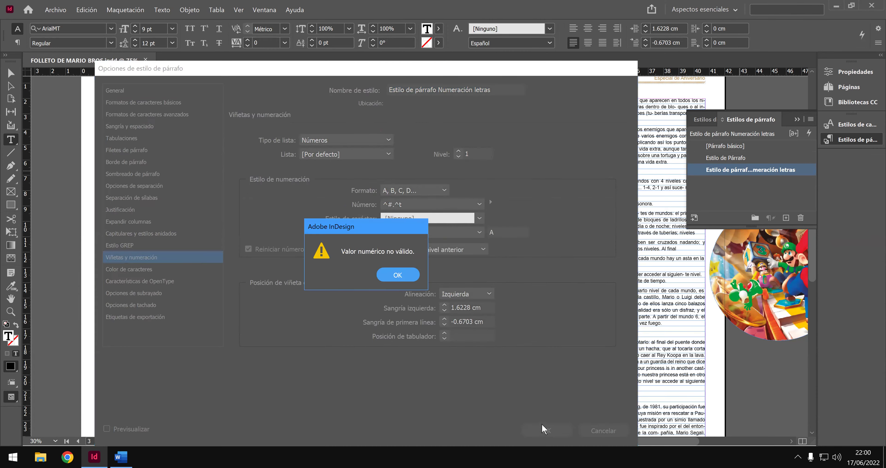
click(412, 279)
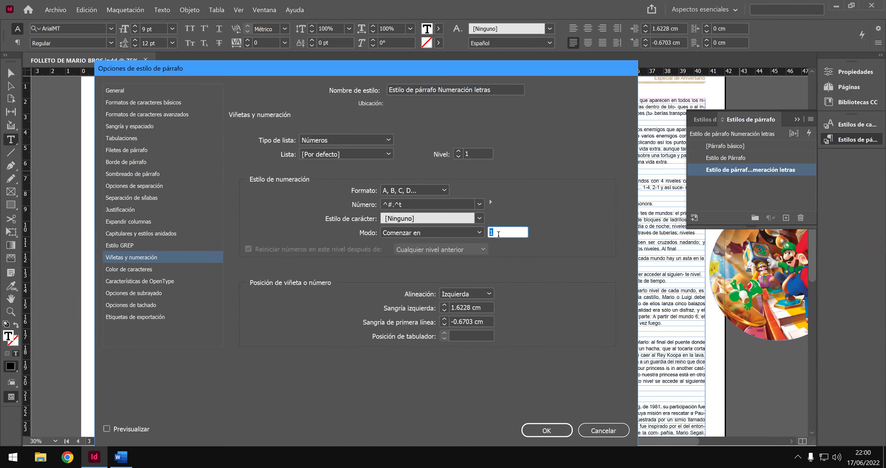
click(553, 430)
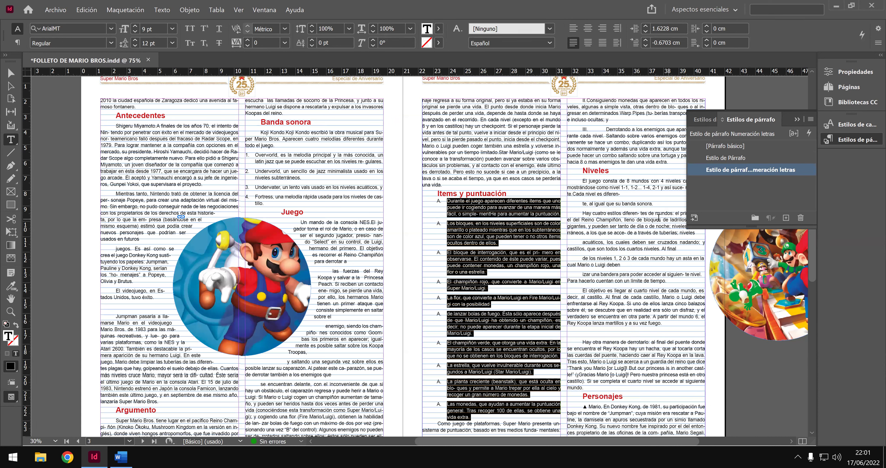
Set the numbering mode of "Estilo de párrafo Numeración letras" to "Continuar desde número anterior" and confirm the style.
right_click(728, 171)
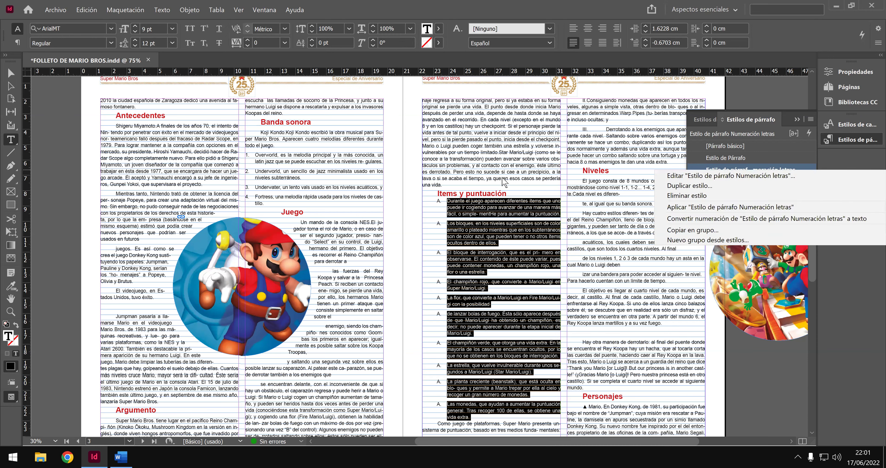
key(Down)
key(Return)
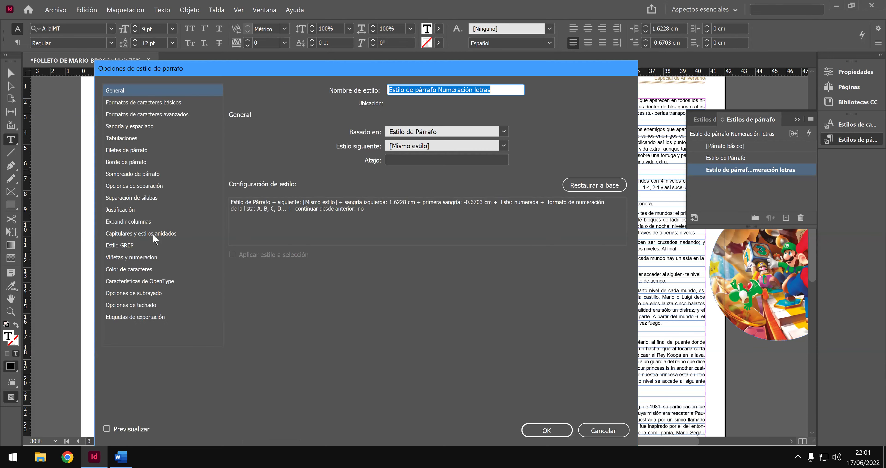
click(142, 259)
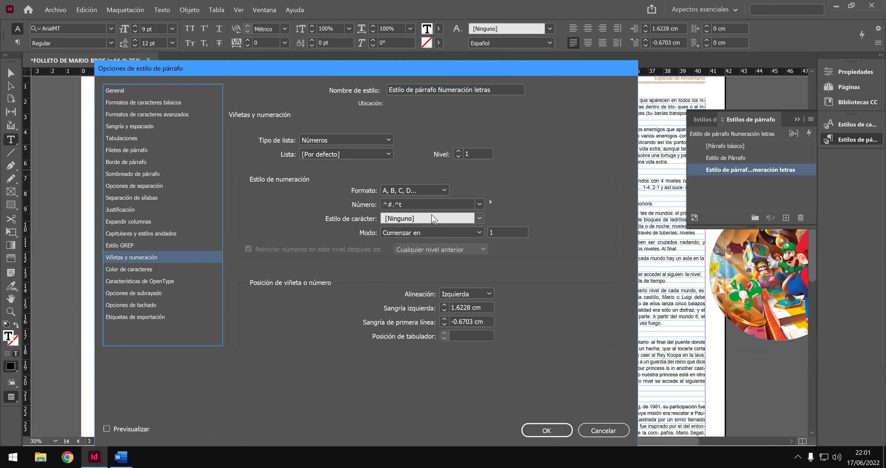
click(438, 234)
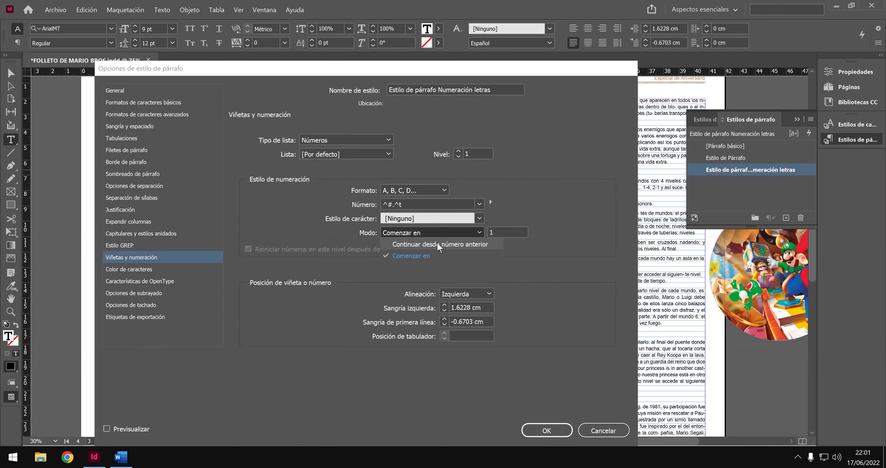
click(437, 244)
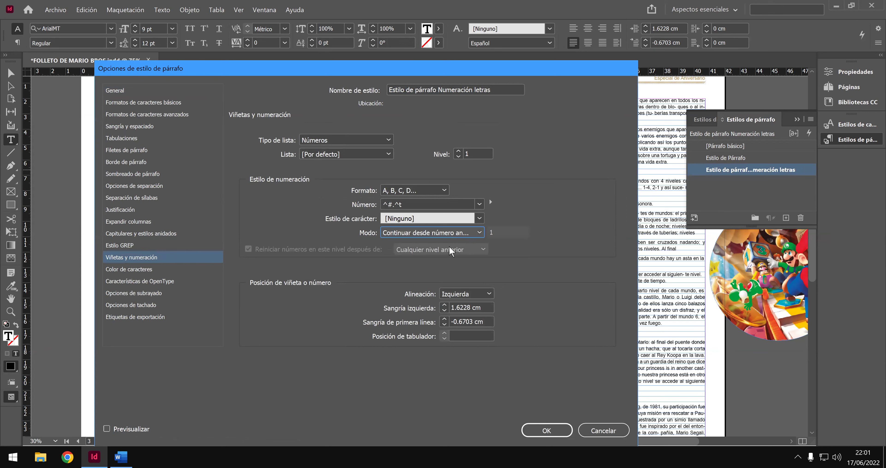
click(438, 203)
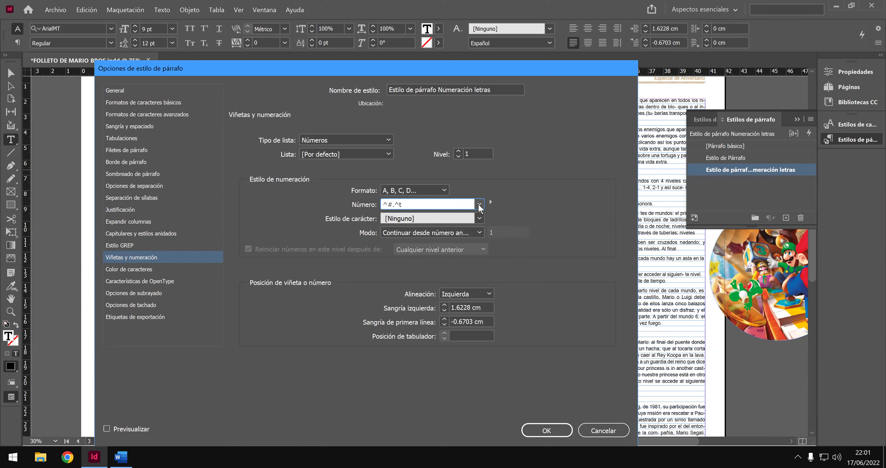
click(444, 191)
click(444, 192)
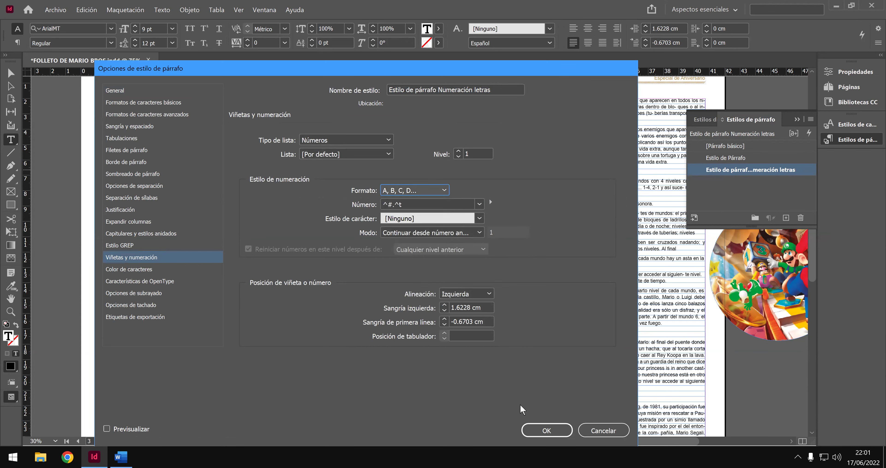
click(544, 430)
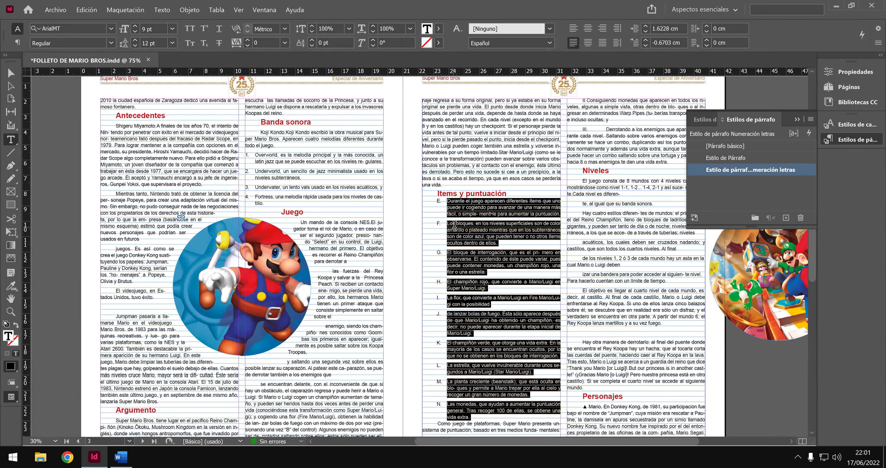
Try to make the numbering in "Estilo de párrafo Numeración letras" start at A using the "Comenzar en" mode.
right_click(724, 173)
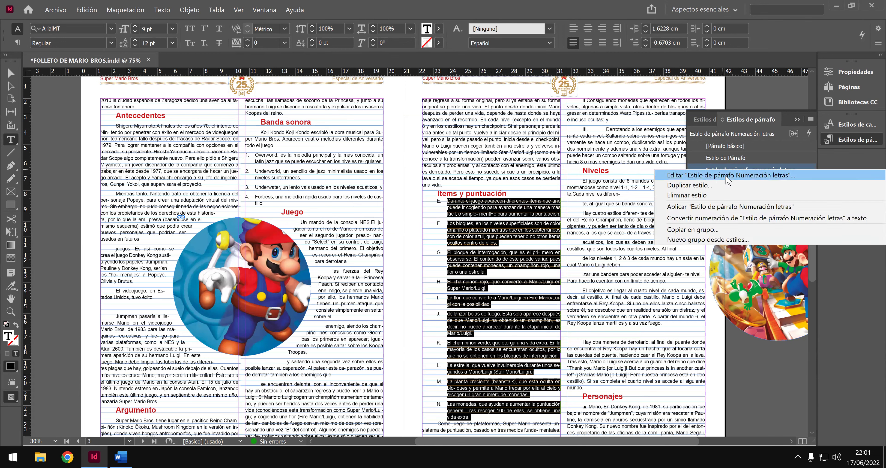
key(Escape)
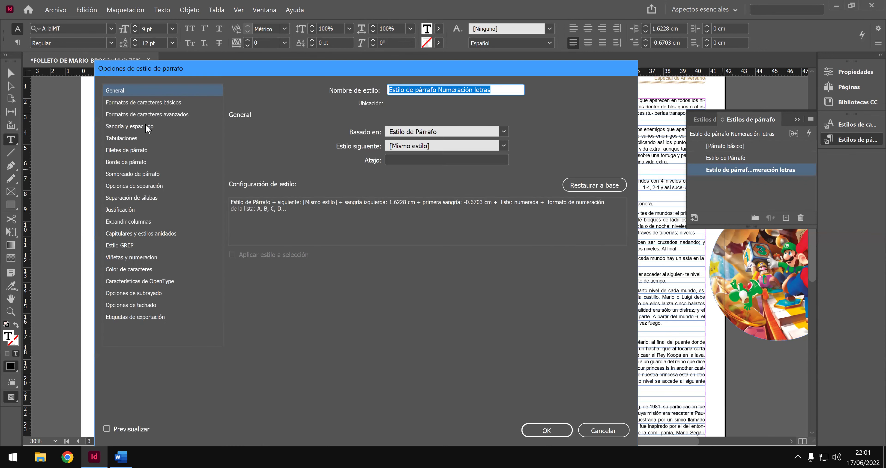
click(148, 126)
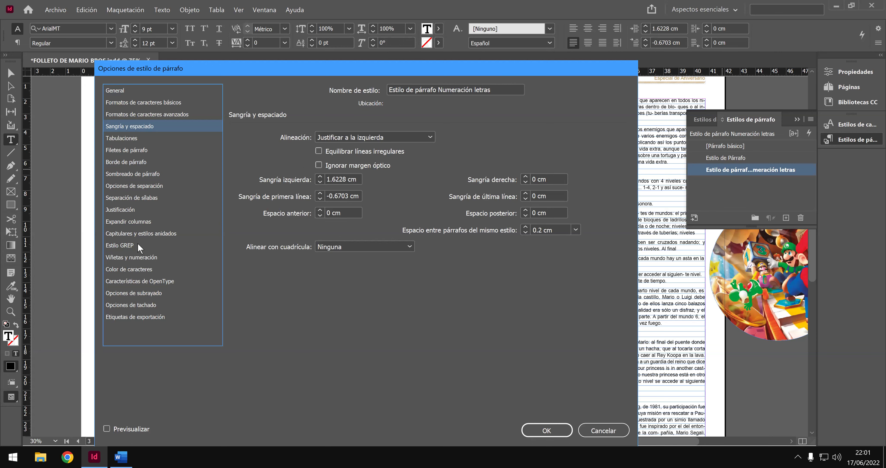
click(138, 258)
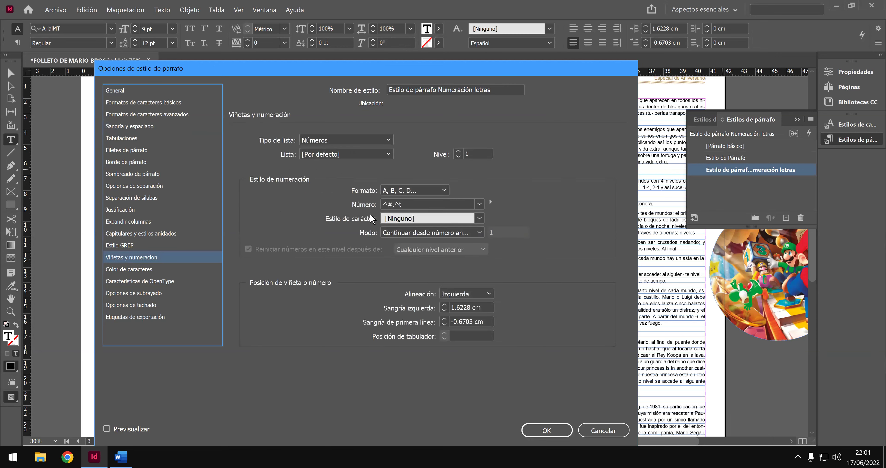
click(447, 233)
click(432, 256)
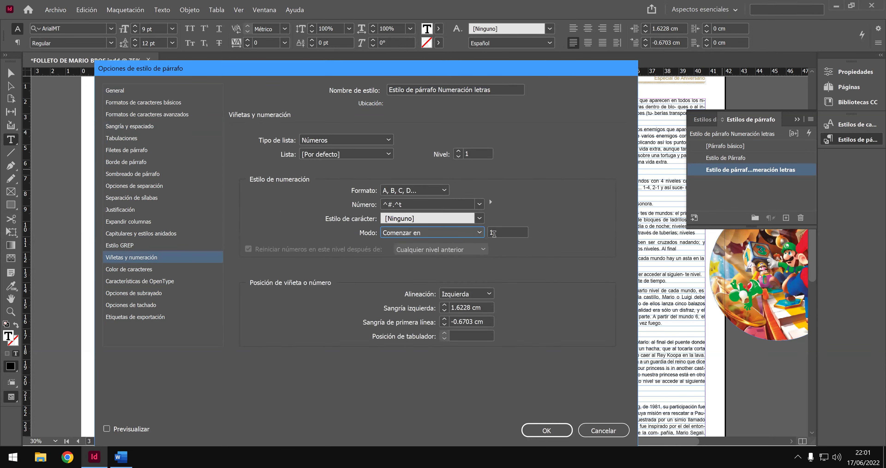
click(506, 232)
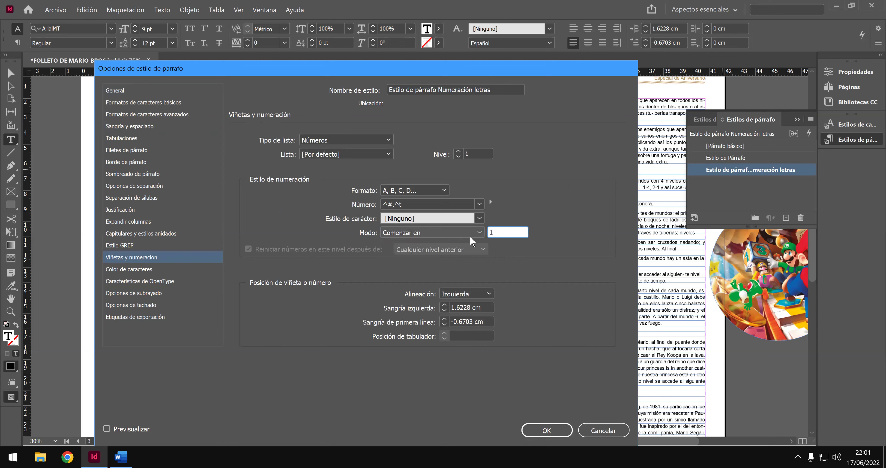
key(BackSpace)
text(a)
key(BackSpace)
text(A)
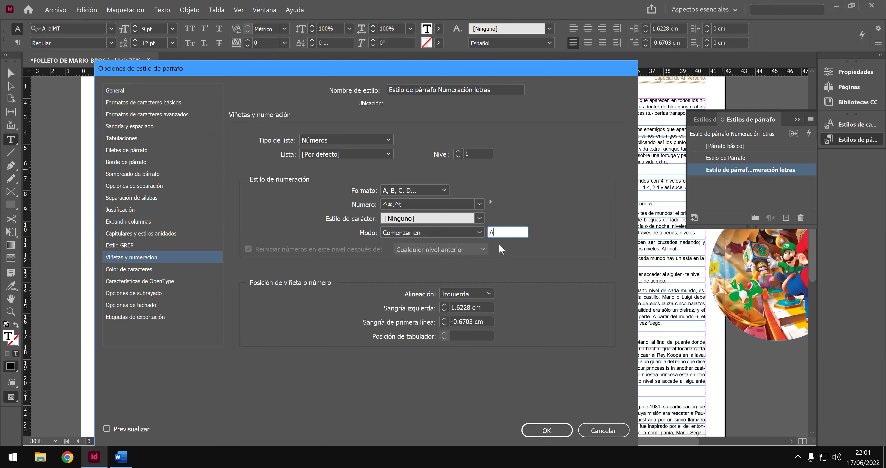
click(546, 430)
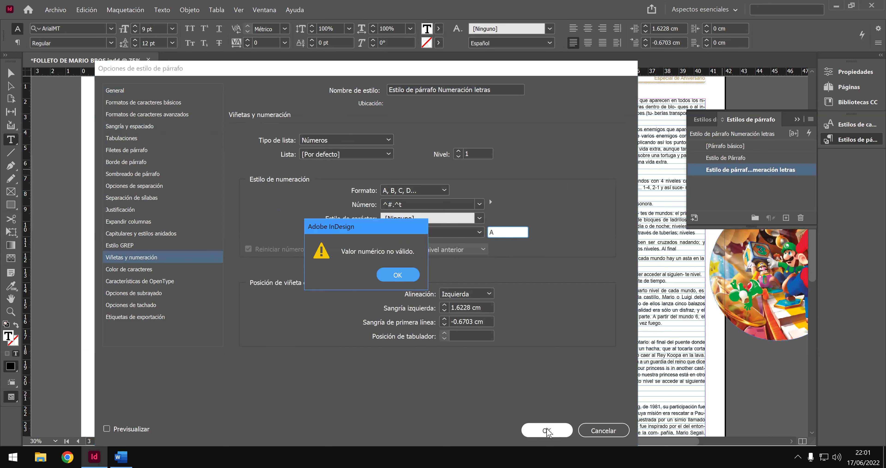
click(399, 274)
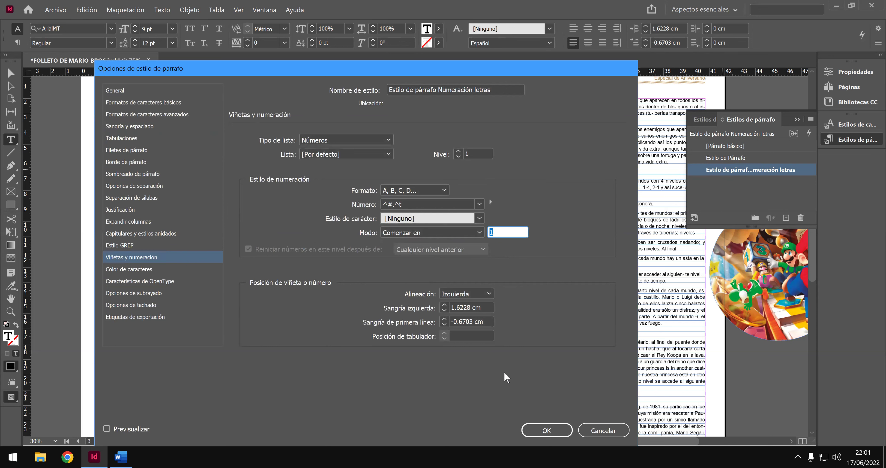
Assign the lettered style to a new list, Lista1, with "Continuar desde número anterior" as its mode, then apply it and save the brochure.
click(369, 142)
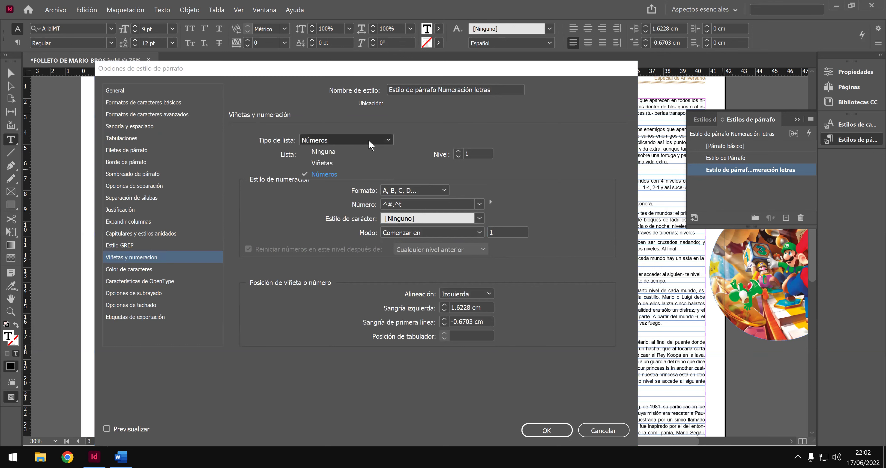
click(370, 144)
click(373, 155)
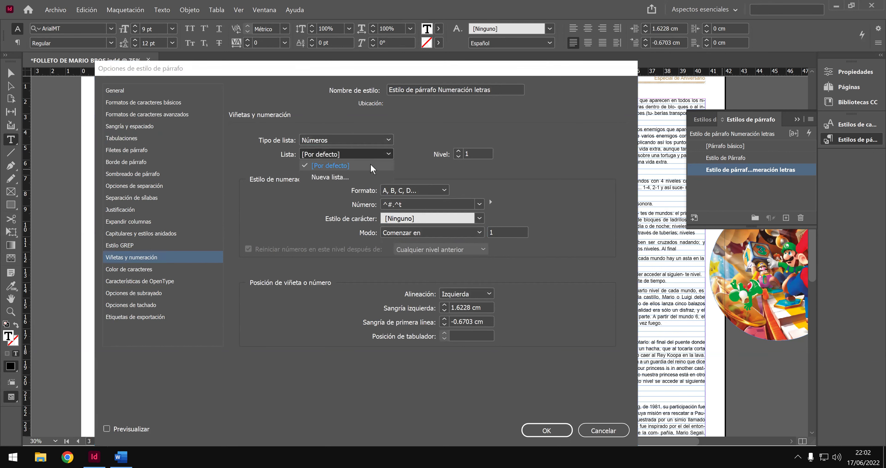
click(369, 177)
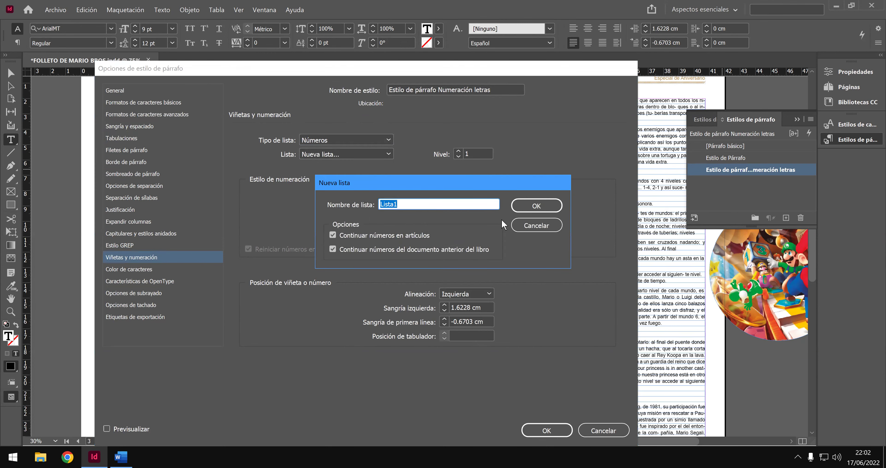
click(530, 206)
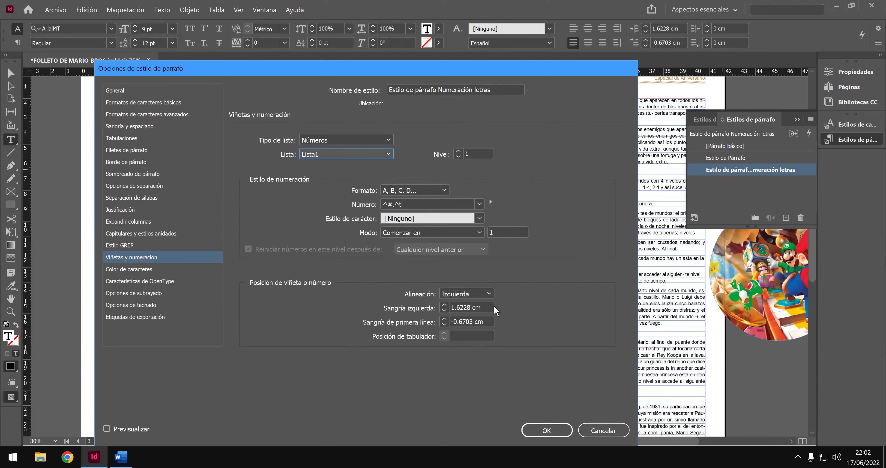
click(480, 236)
click(474, 243)
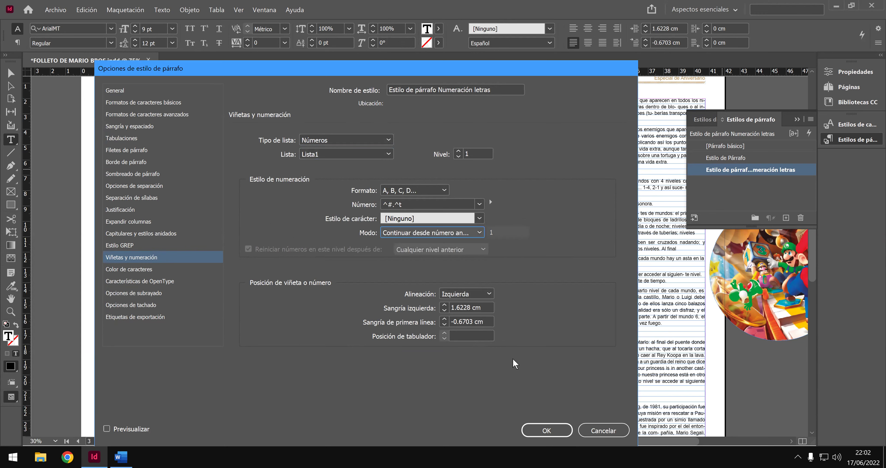
click(540, 429)
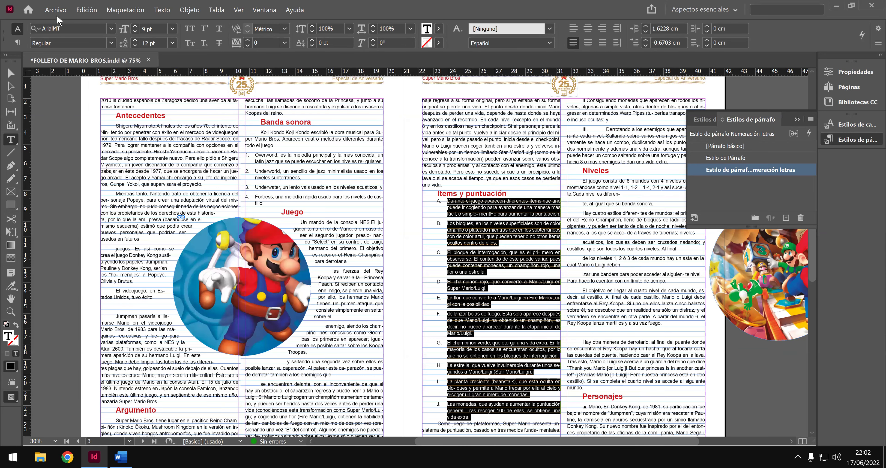
click(56, 9)
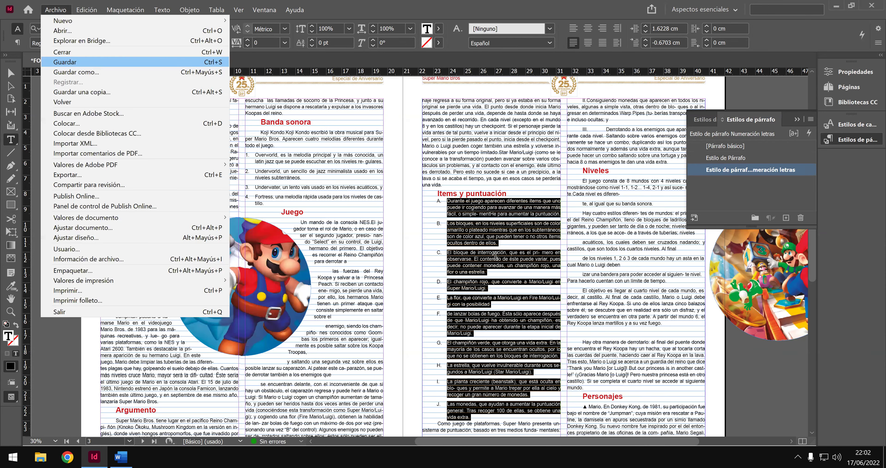
key(Return)
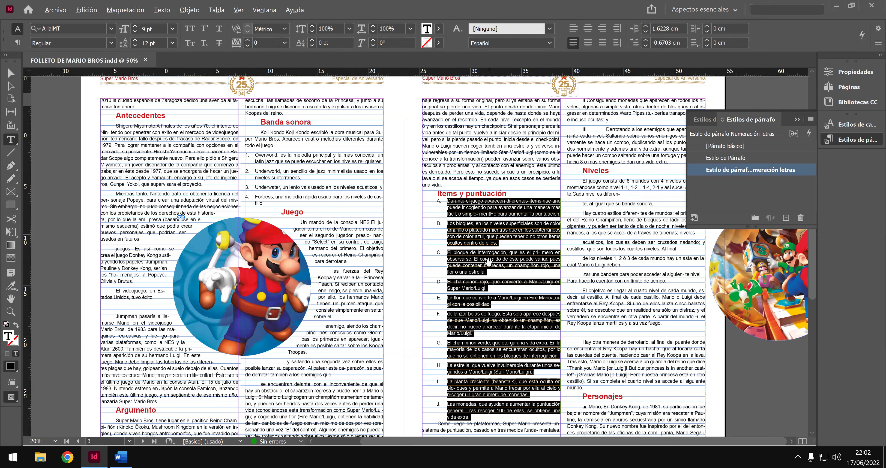
Try to move the circular group image from the pasteboard onto the "Items y puntuación" page, and undo the move.
scroll(491, 259, down, 1)
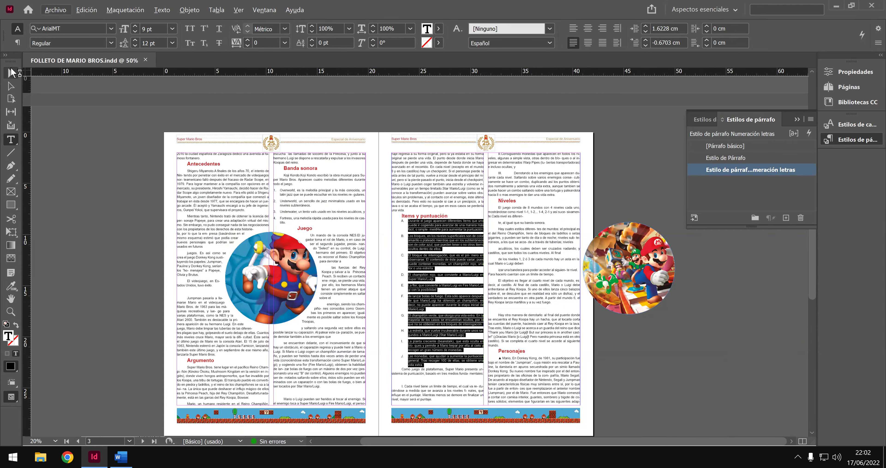
click(10, 72)
click(595, 263)
drag(596, 263, 489, 269)
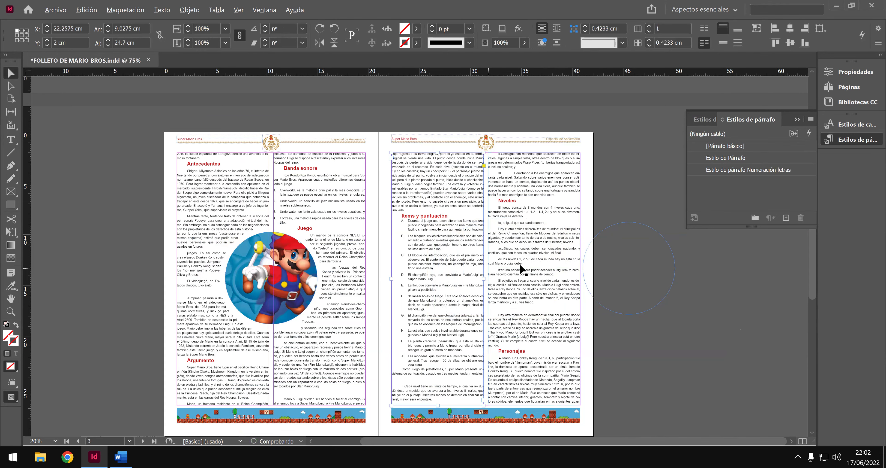
key(ctrl+equal)
key(ctrl+z)
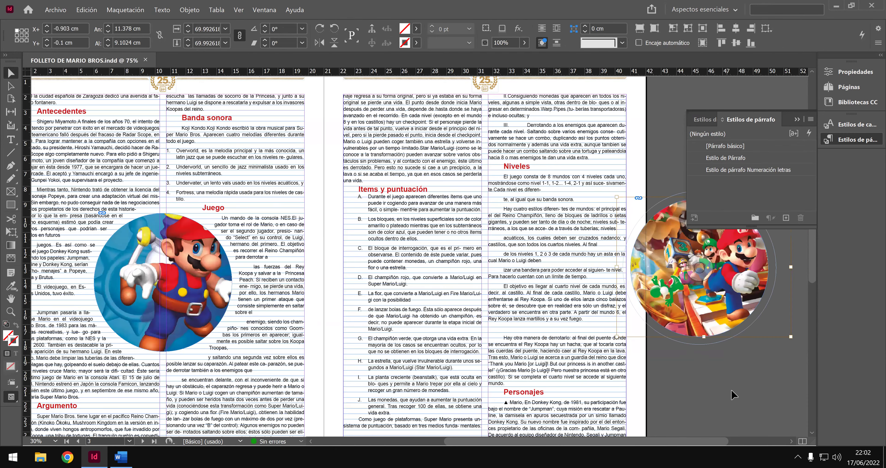
key(ctrl+z)
Place the circular group image between the two text columns of the "Items y puntuación" page, at about X 27 cm, Y 9.76 cm.
drag(640, 300, 465, 292)
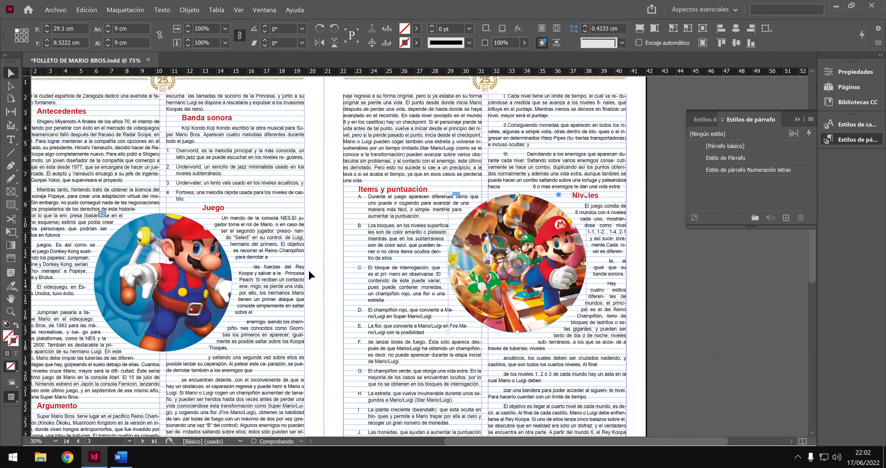
mouse_move(307, 256)
mouse_down()
mouse_move(265, 252)
mouse_move(227, 266)
mouse_move(307, 272)
mouse_move(319, 264)
mouse_up()
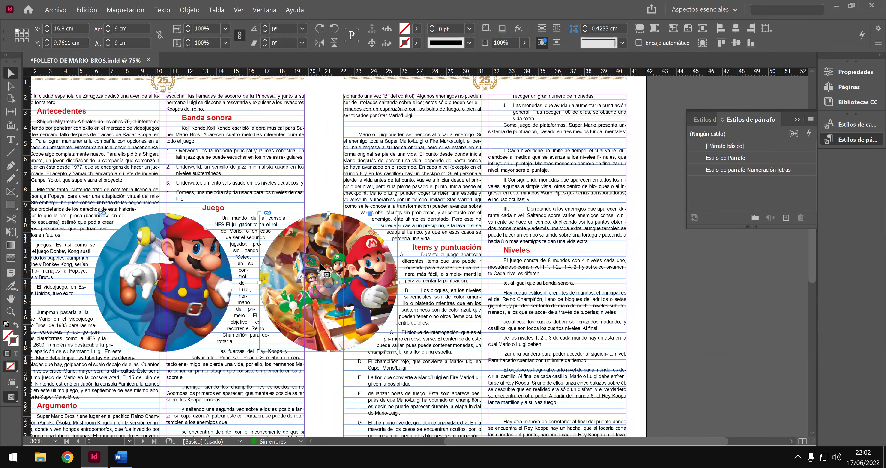
drag(319, 265, 475, 267)
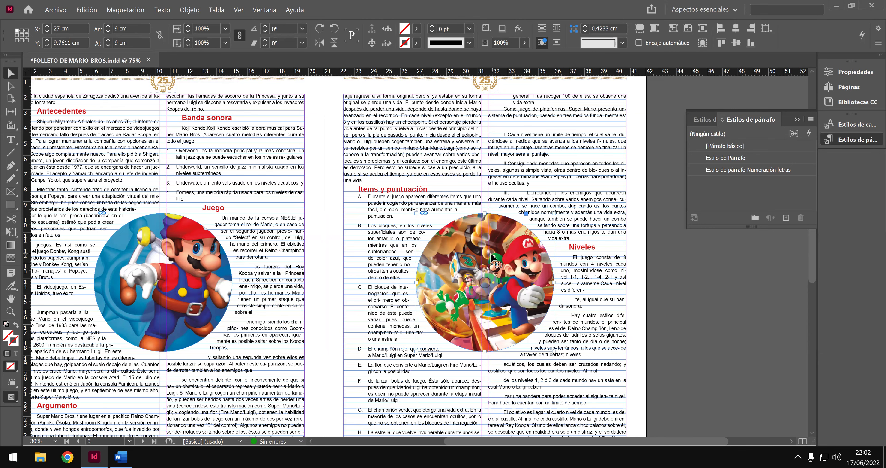
Look over the brochure down to the "Personajes" page and save the document.
scroll(481, 256, down, 2)
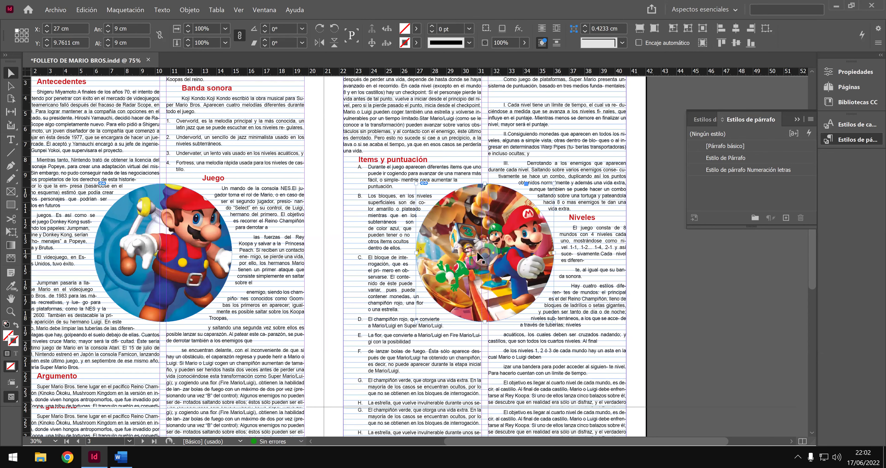
scroll(475, 255, down, 5)
scroll(467, 268, down, 10)
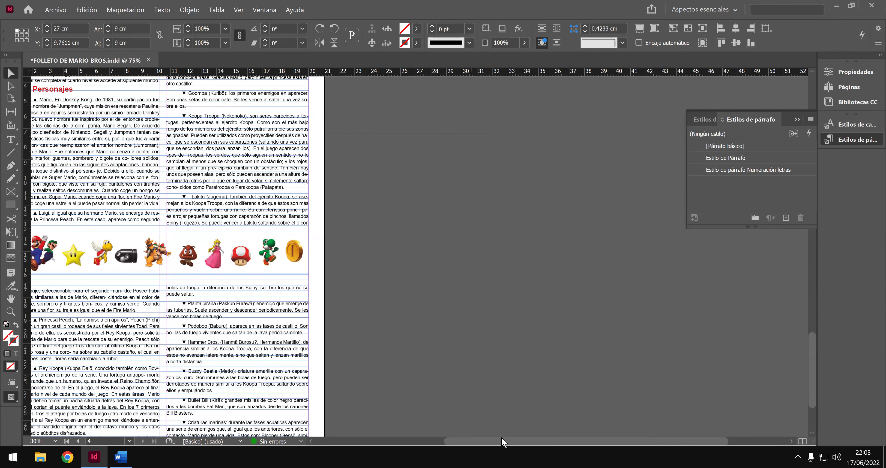
scroll(501, 436, down, 2)
scroll(440, 434, left, 2)
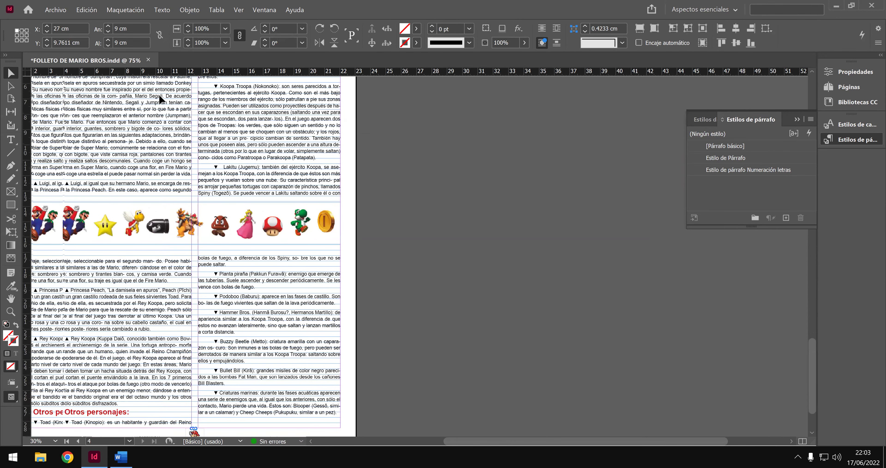
scroll(160, 100, left, 10)
click(59, 10)
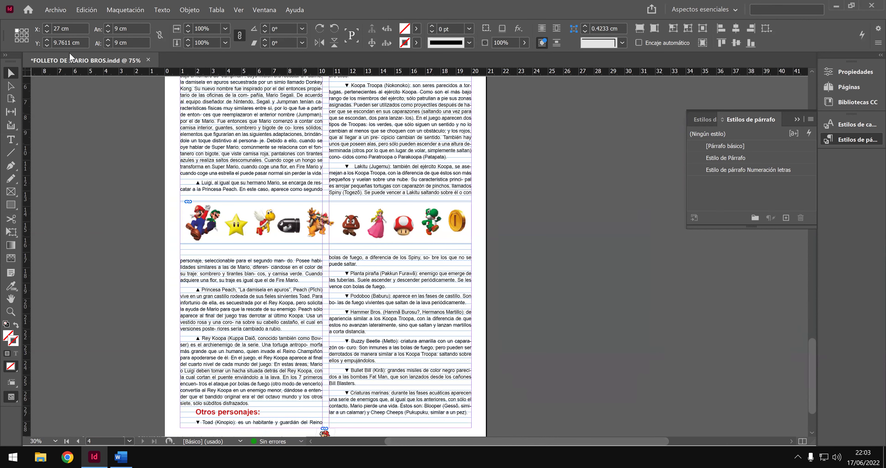
click(73, 63)
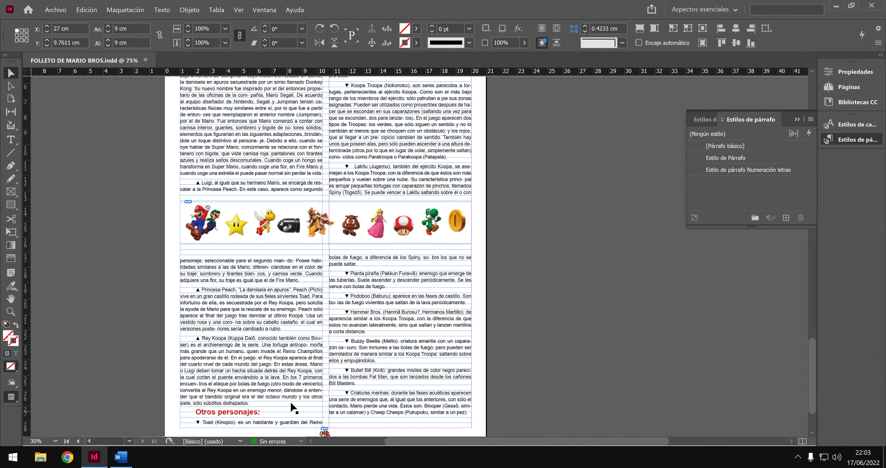
Switch to the Word reference and examine the lists on its "Items y puntuación" and "Niveles" page.
scroll(296, 404, up, 3)
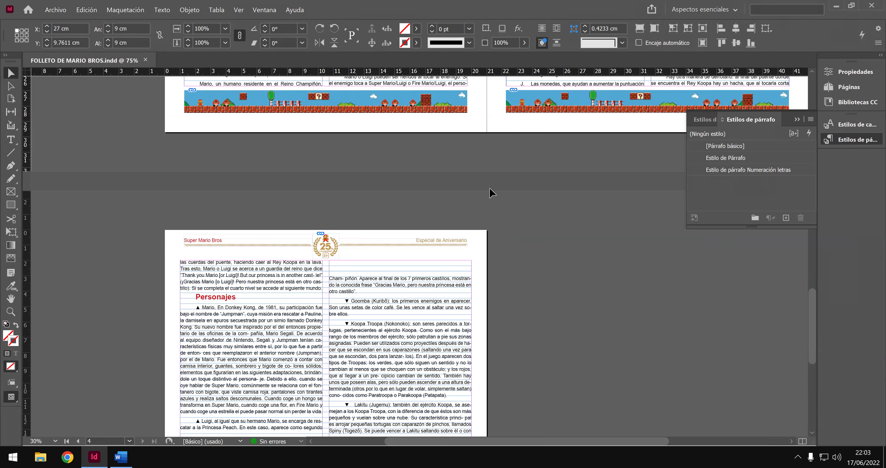
key(alt+Tab)
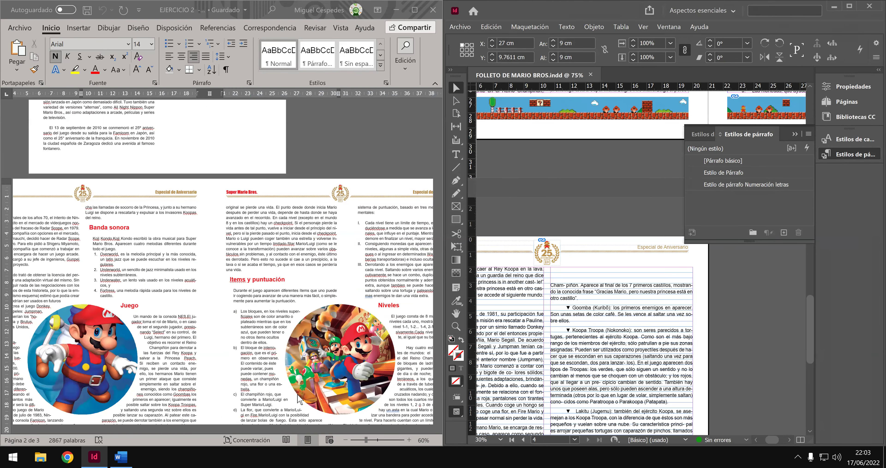
click(306, 314)
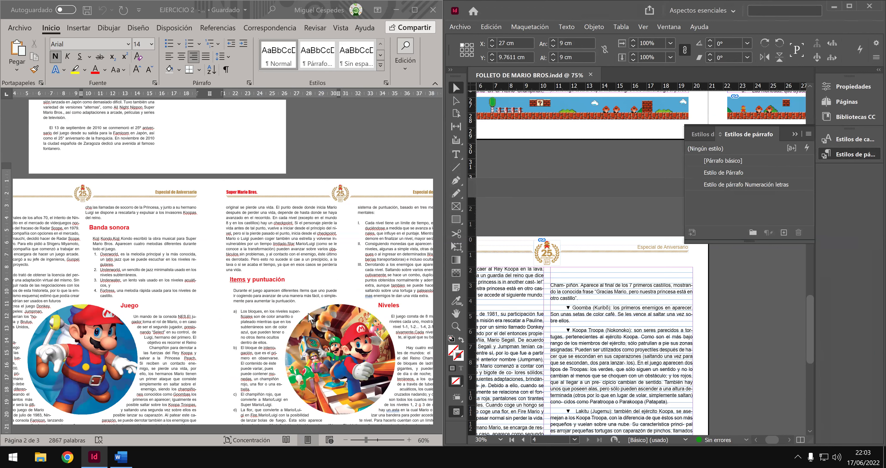
scroll(311, 320, down, 2)
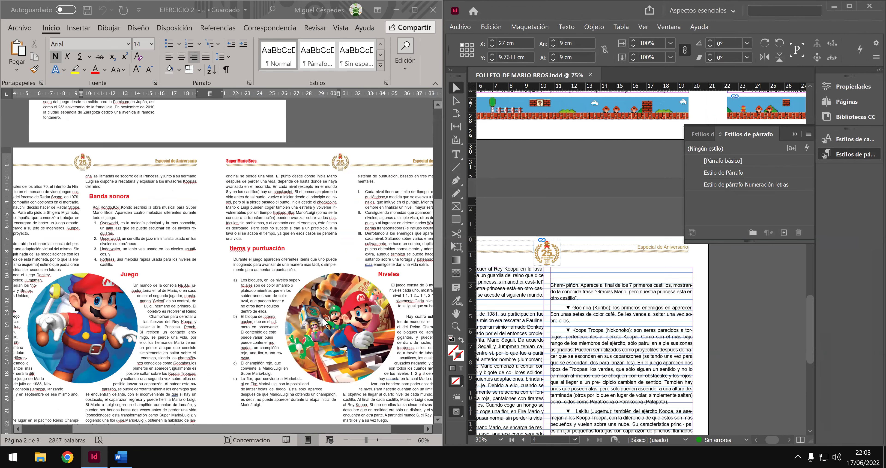
scroll(320, 323, down, 4)
scroll(355, 334, down, 3)
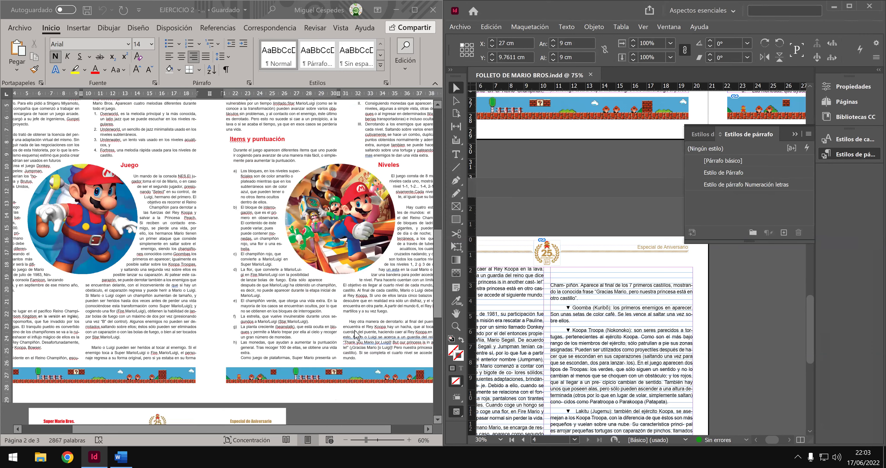
scroll(354, 334, up, 4)
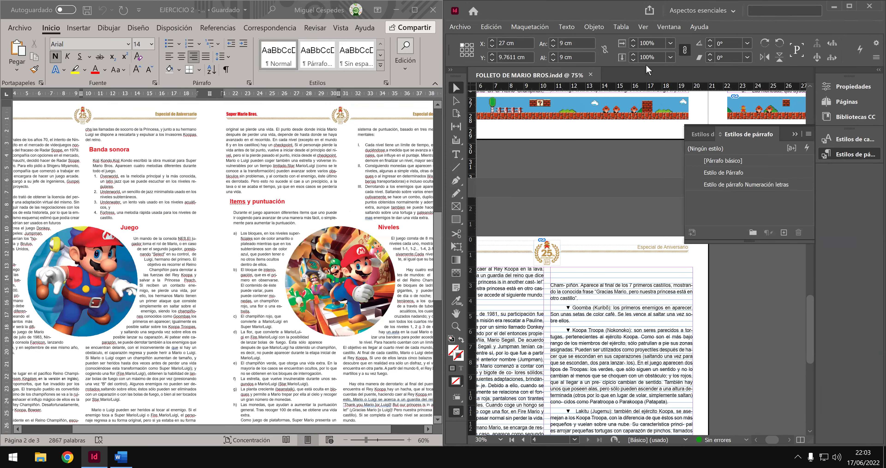
Return to InDesign and examine the Roman-numbered paragraphs above the "Niveles" heading on page 3.
double_click(580, 14)
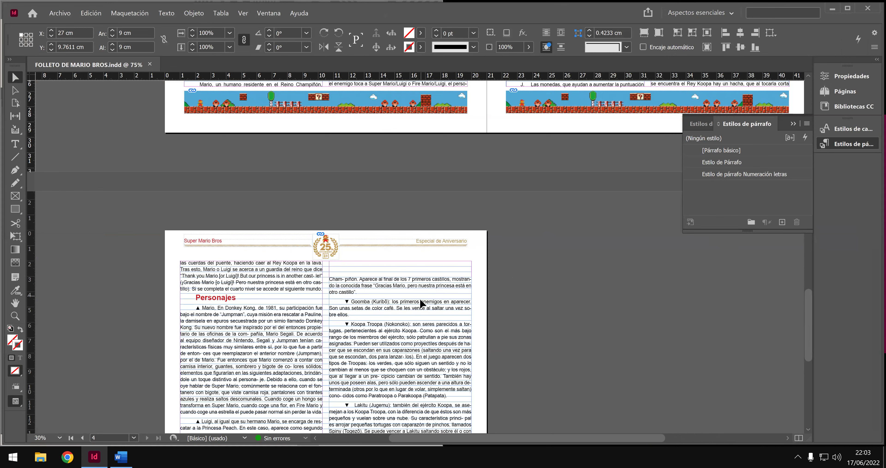
scroll(423, 304, up, 1)
scroll(549, 253, up, 7)
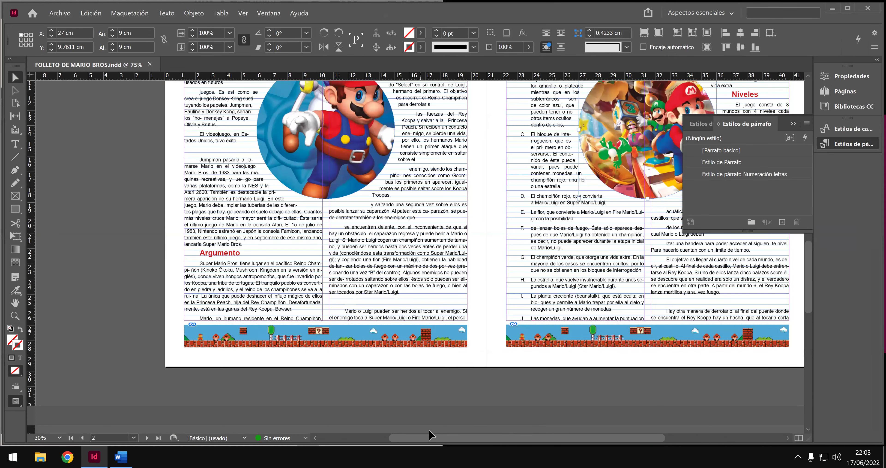
scroll(492, 440, up, 2)
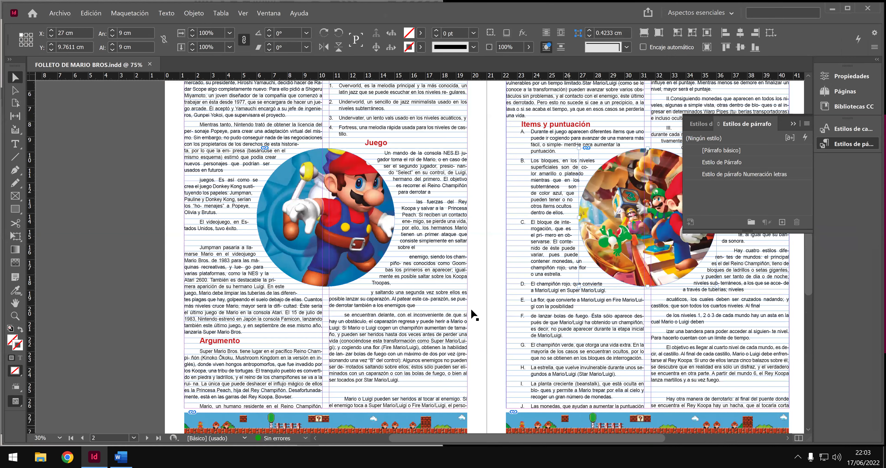
scroll(473, 263, right, 3)
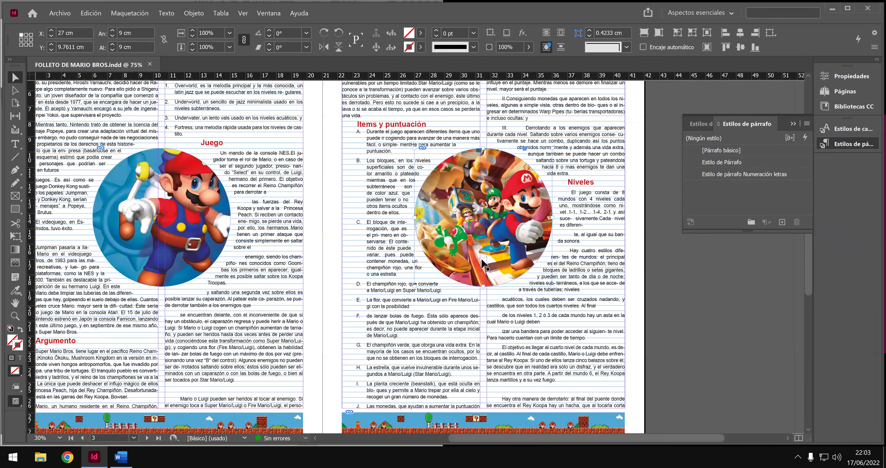
scroll(483, 264, right, 2)
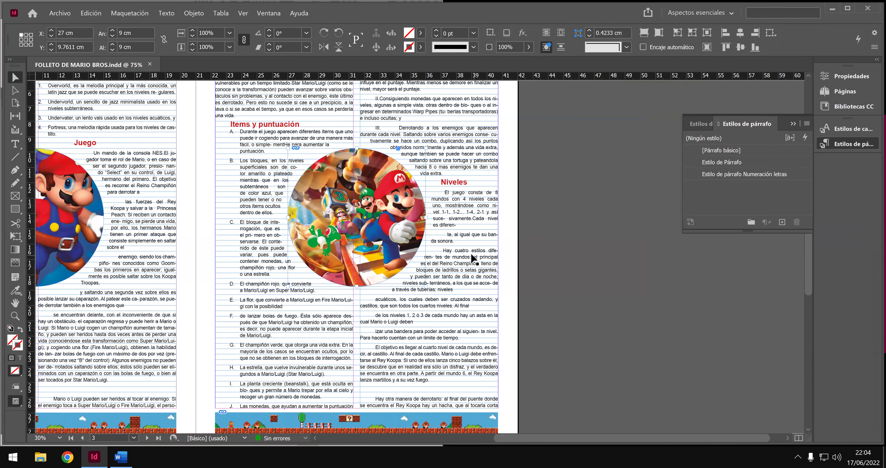
scroll(402, 162, up, 1)
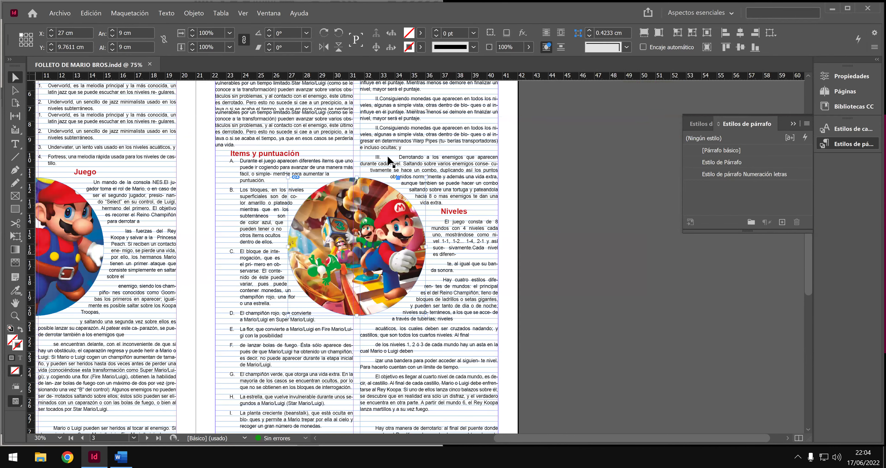
scroll(389, 160, up, 2)
click(382, 158)
drag(382, 157, 396, 162)
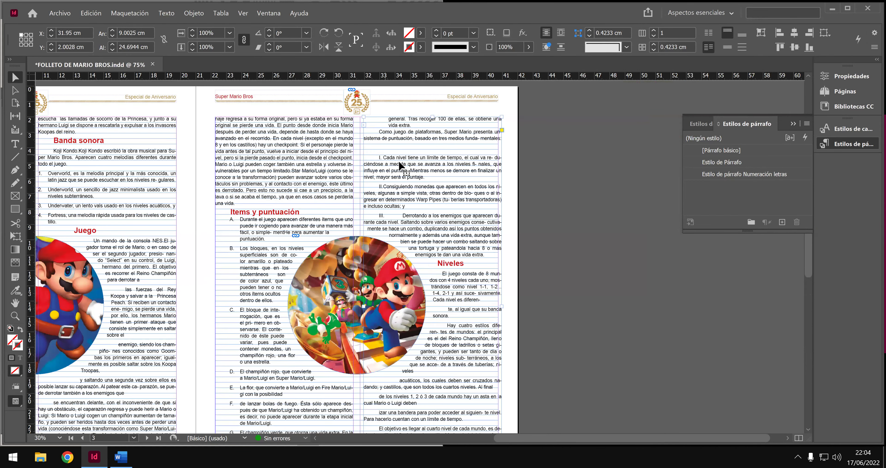
key(ctrl+z)
Set the first-line indent of the three Roman-numbered paragraphs above "Niveles" to 0 cm.
click(15, 144)
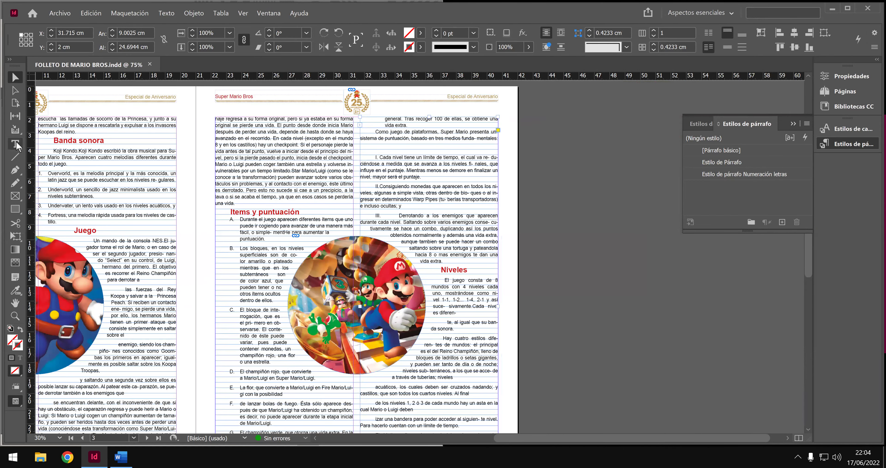
drag(376, 157, 476, 258)
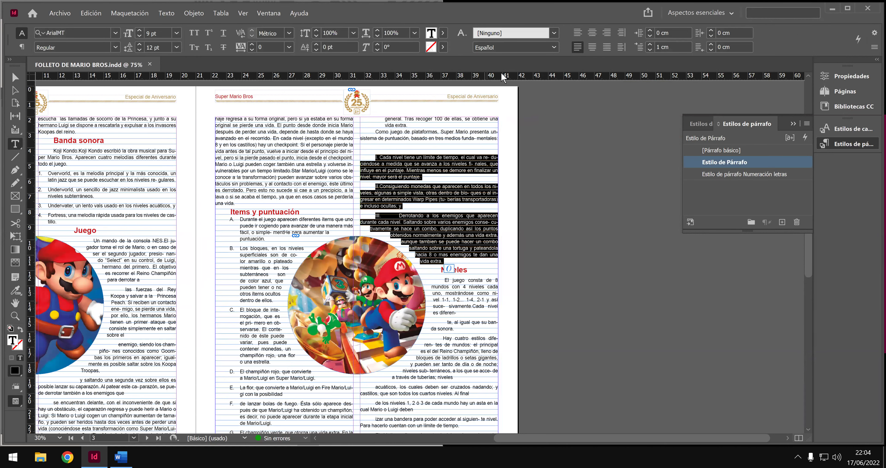
click(650, 49)
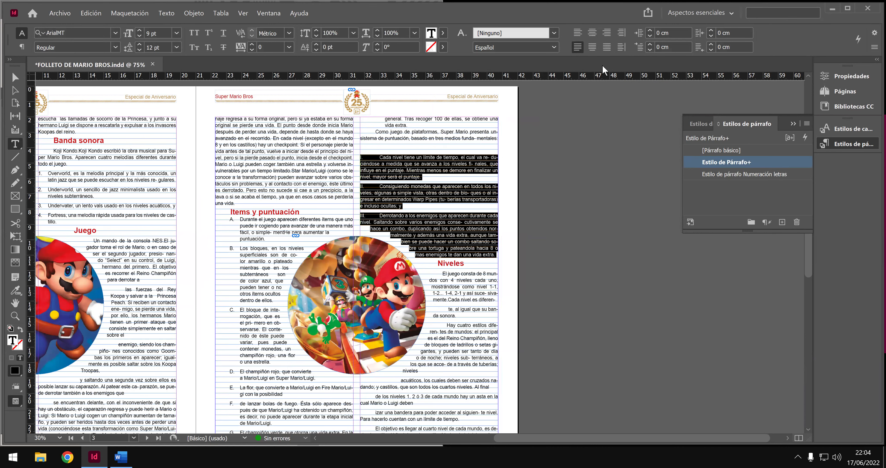
Delete the manually typed numerals I and II at the start of the first two scoring paragraphs.
click(381, 157)
drag(381, 158, 359, 159)
key(BackSpace)
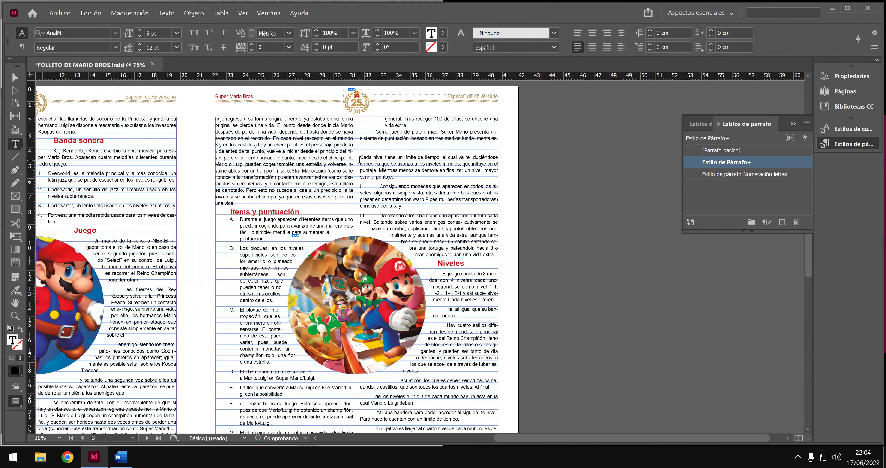
drag(364, 185, 359, 186)
key(BackSpace)
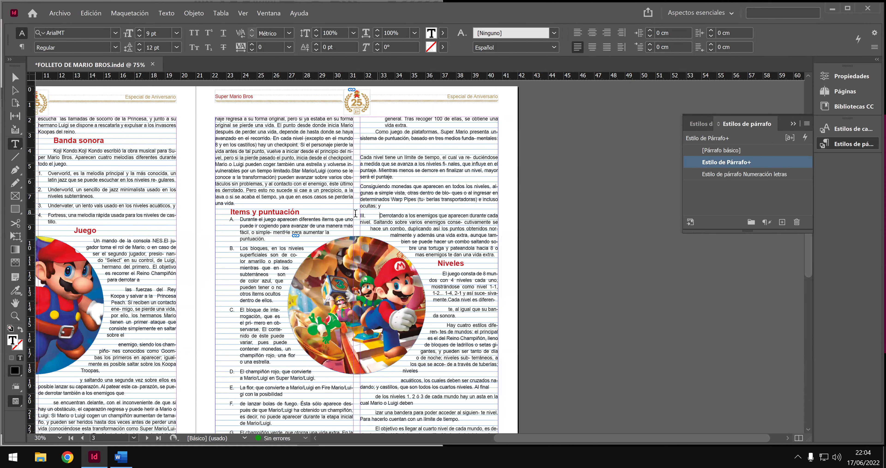
key(ctrl+shift+Up)
key(ctrl+shift+Up)
key(ctrl+shift+Up)
key(ctrl+shift+Up)
key(ctrl+shift+Up)
key(ctrl+shift+Up)
key(ctrl+shift+Up)
key(ctrl+shift+Up)
key(ctrl+shift+Up)
key(ctrl+shift+Up)
key(ctrl+shift+Up)
key(ctrl+shift+Up)
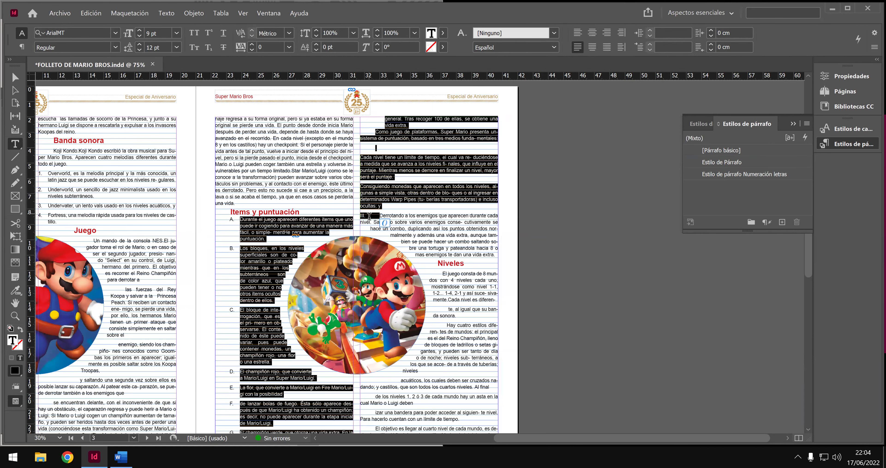
Delete the manually typed numeral III and its spacing before "Derrotando a los enemigos".
click(368, 215)
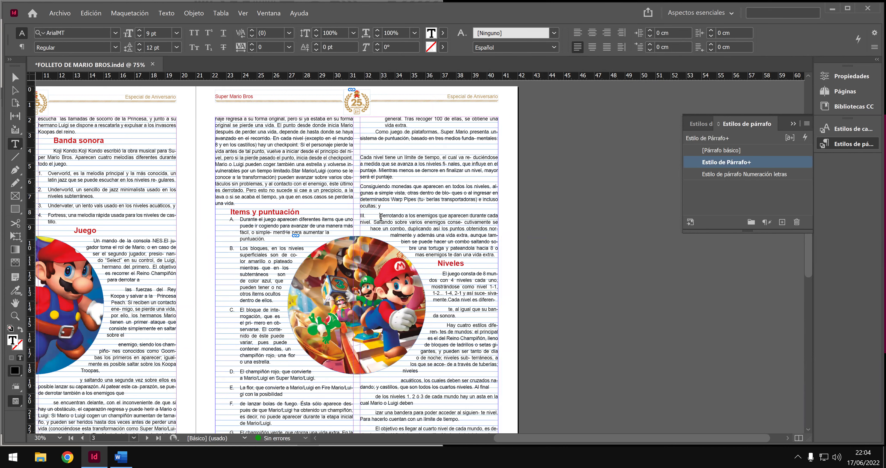
key(BackSpace)
key(BackSpace)
key(BackSpace)
key(BackSpace)
key(BackSpace)
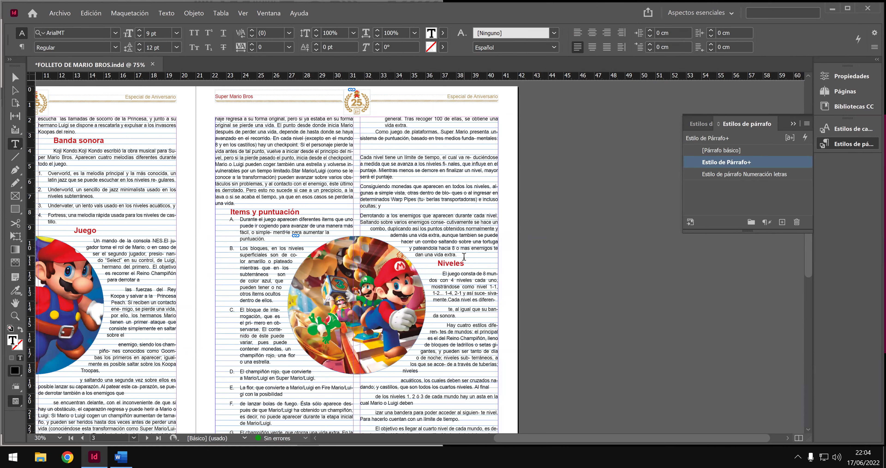
Create a new paragraph style from the three scoring paragraphs, from "Cada nivel tiene un límite" to "dan una vida extra".
drag(457, 254, 363, 159)
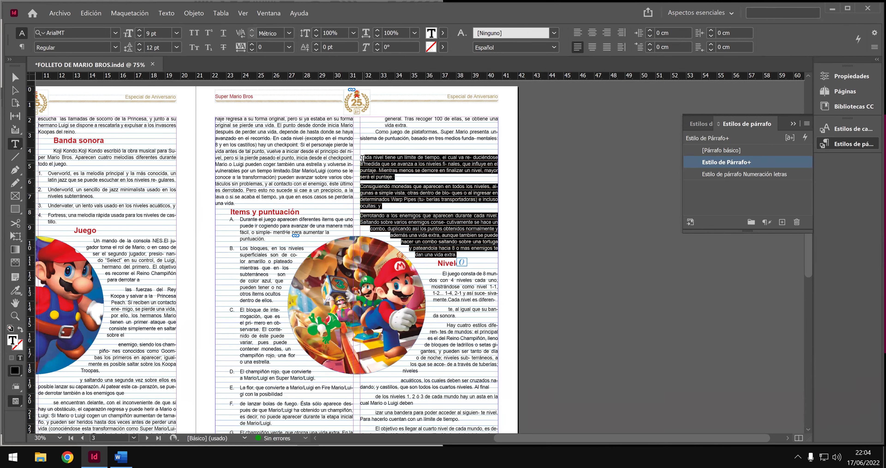
click(362, 158)
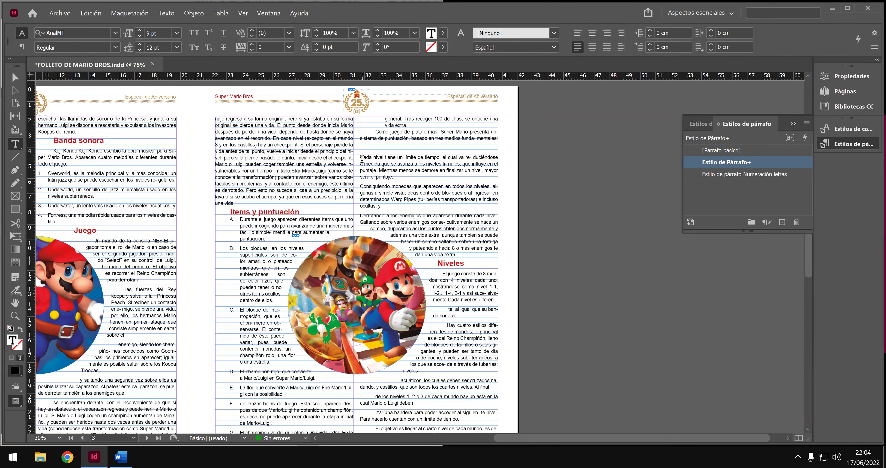
drag(361, 158, 457, 255)
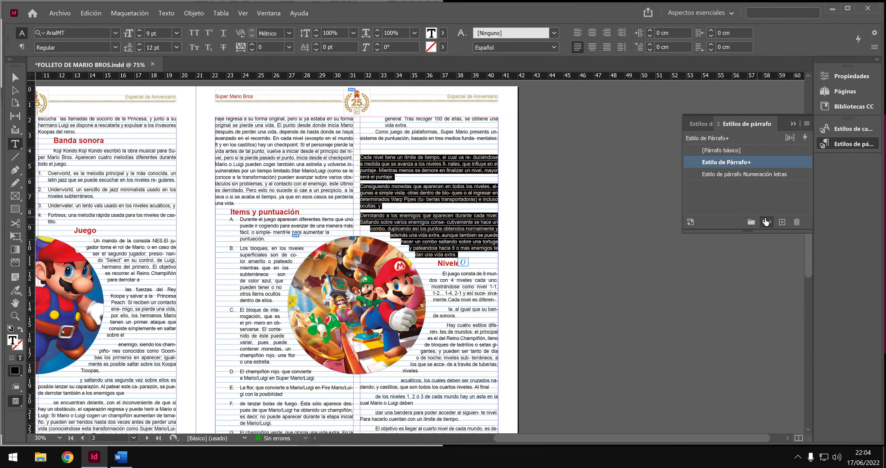
click(782, 222)
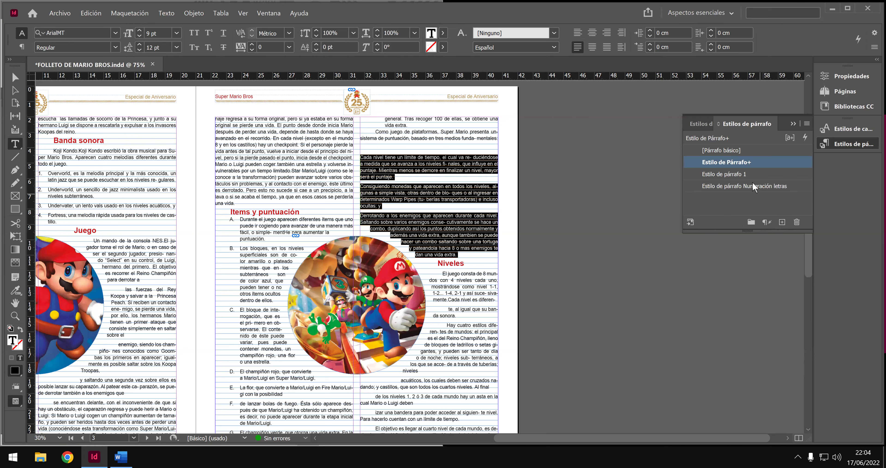
right_click(745, 168)
click(712, 170)
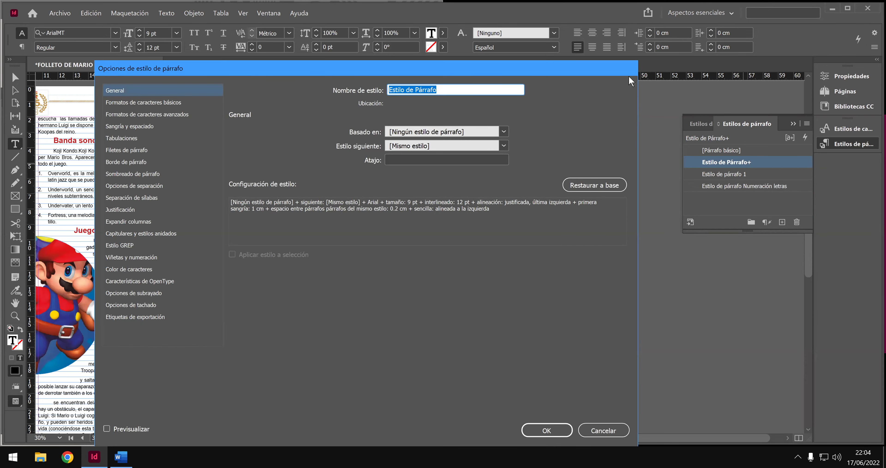
click(609, 432)
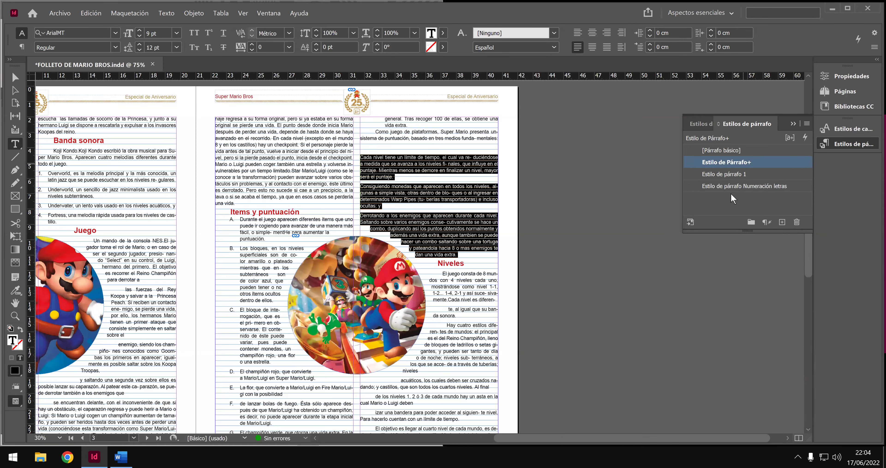
Rename the new paragraph style from "Estilo de párrafo 1" to "Estilo de párrafo Número Romano".
double_click(737, 177)
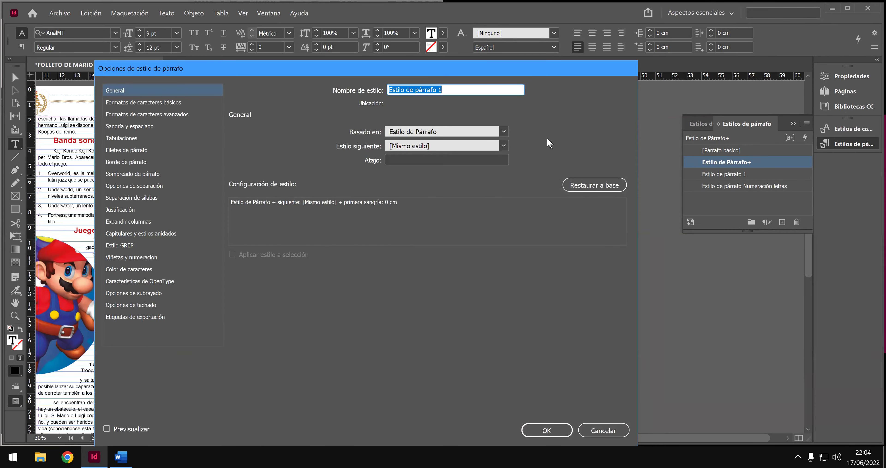
drag(453, 89, 436, 89)
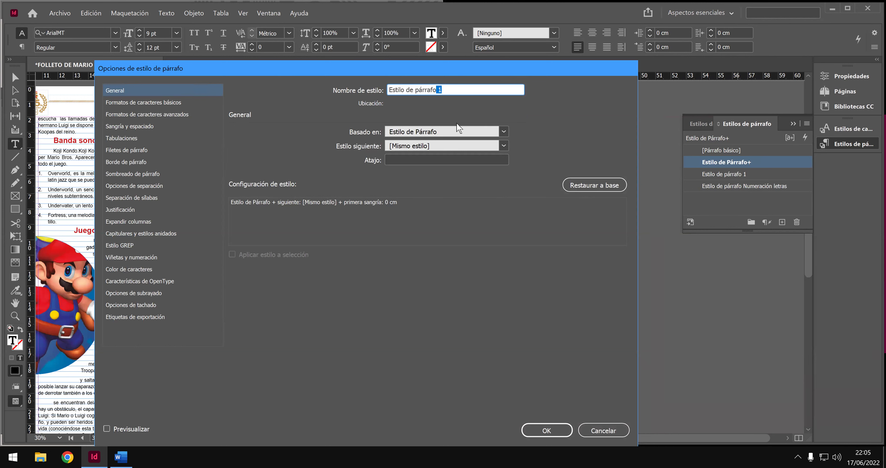
text(Número Romano)
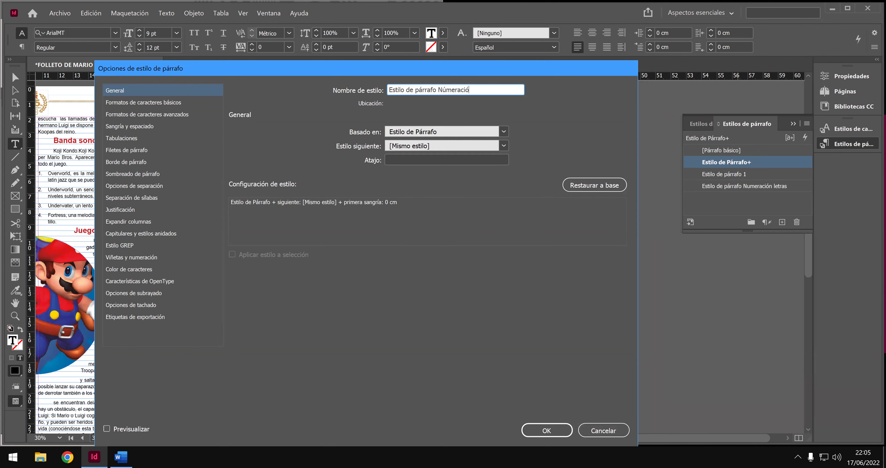
text(o Romano)
Set the Roman numeral style's list type to Números and assign it to a newly created list.
click(137, 146)
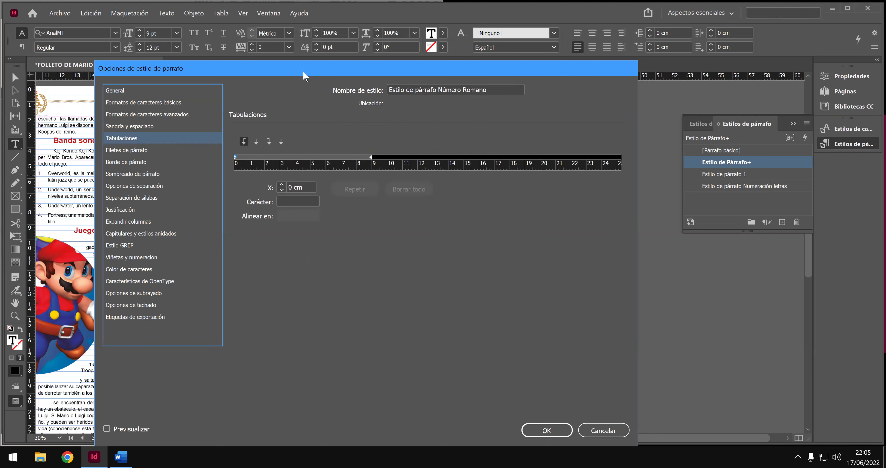
drag(306, 73, 381, 101)
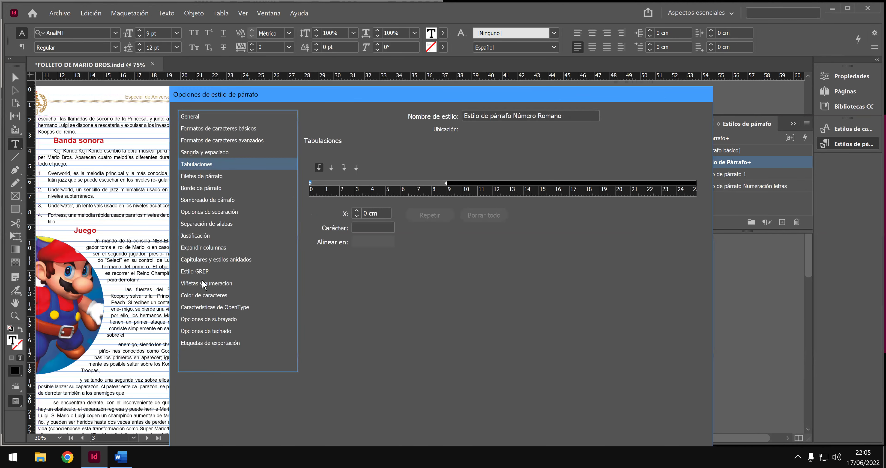
click(203, 283)
click(400, 167)
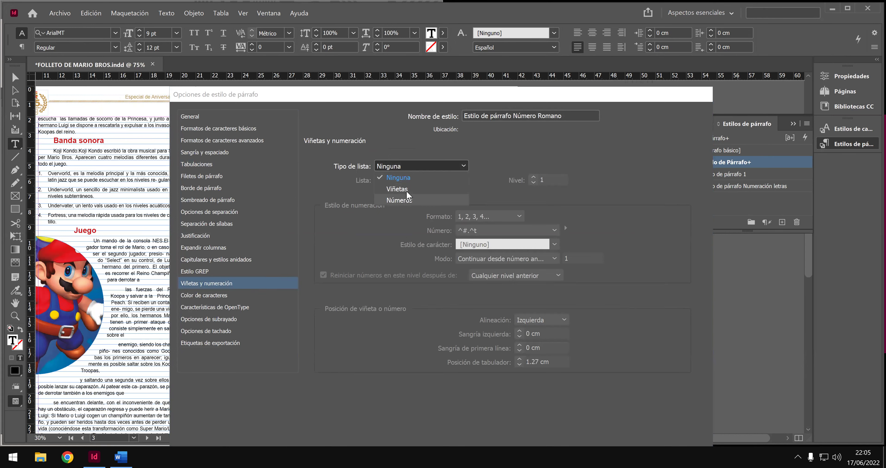
click(406, 201)
click(408, 181)
click(405, 214)
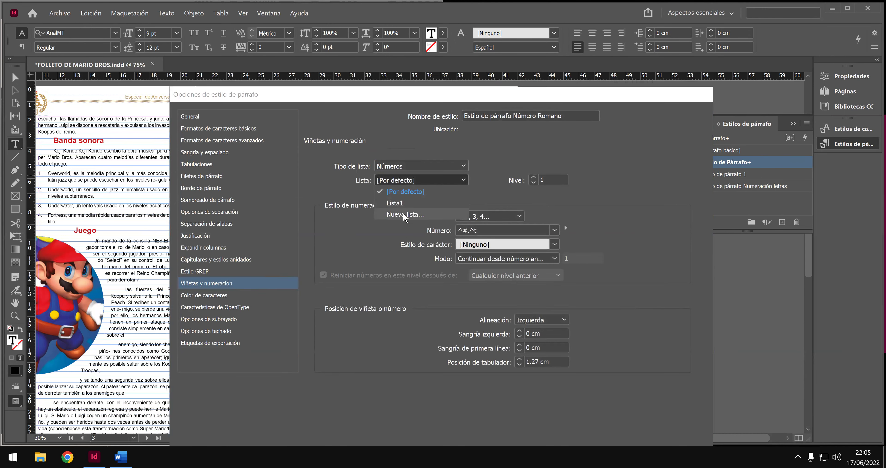
click(527, 206)
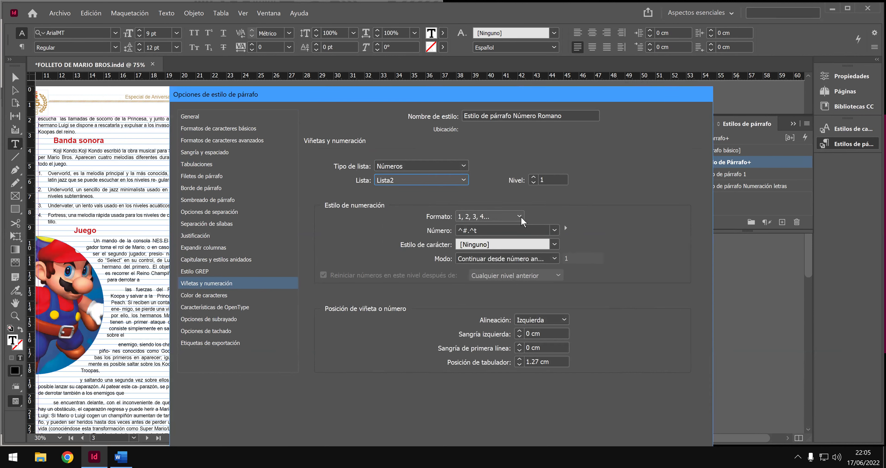
Set the style's numbering format to I, II, III, IV... and apply the style to the three selected scoring paragraphs.
click(519, 217)
click(510, 271)
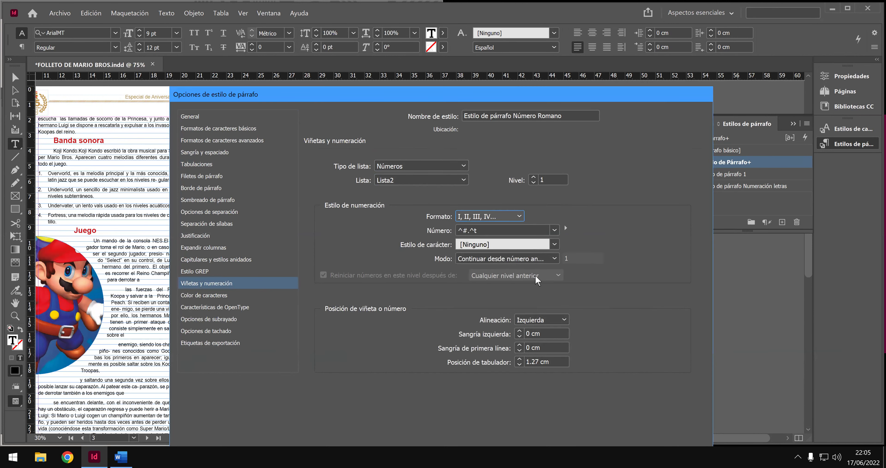
click(548, 245)
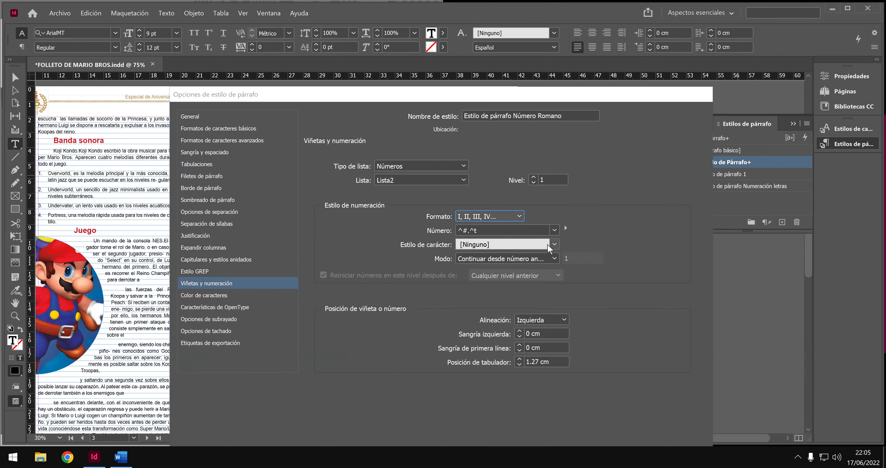
click(551, 253)
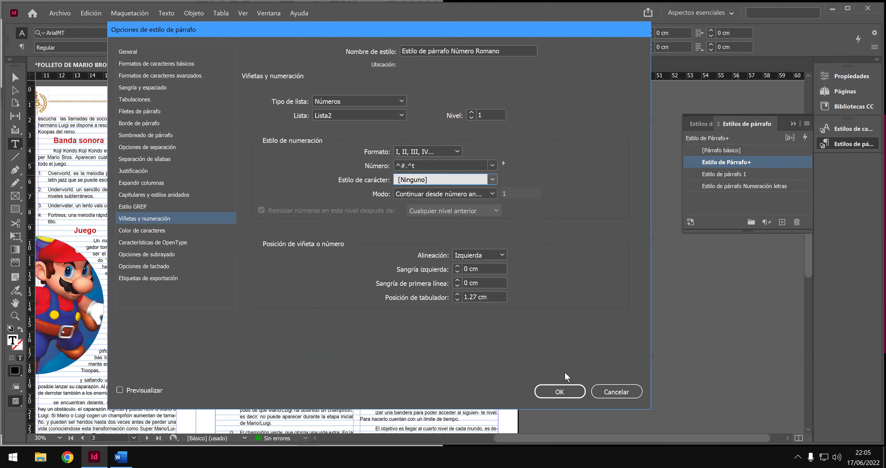
click(560, 391)
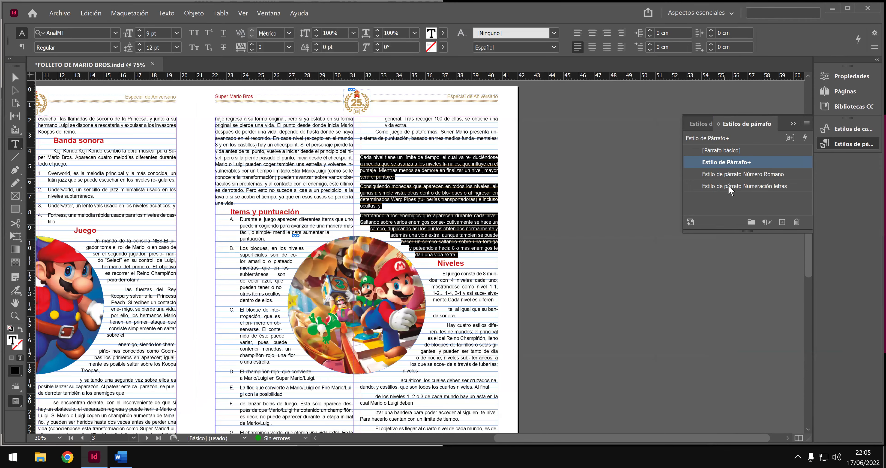
click(737, 175)
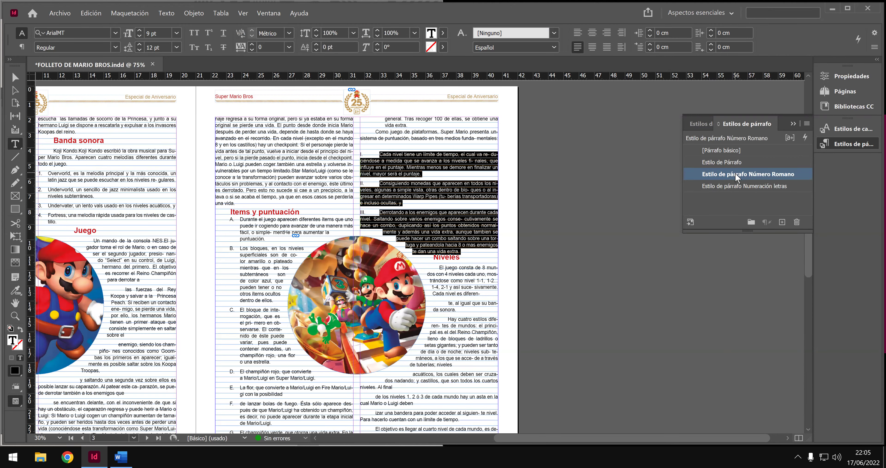
Give the Roman numeral style a 1 cm left indent with a hanging first-line indent of about -0.6 cm.
right_click(737, 176)
click(736, 176)
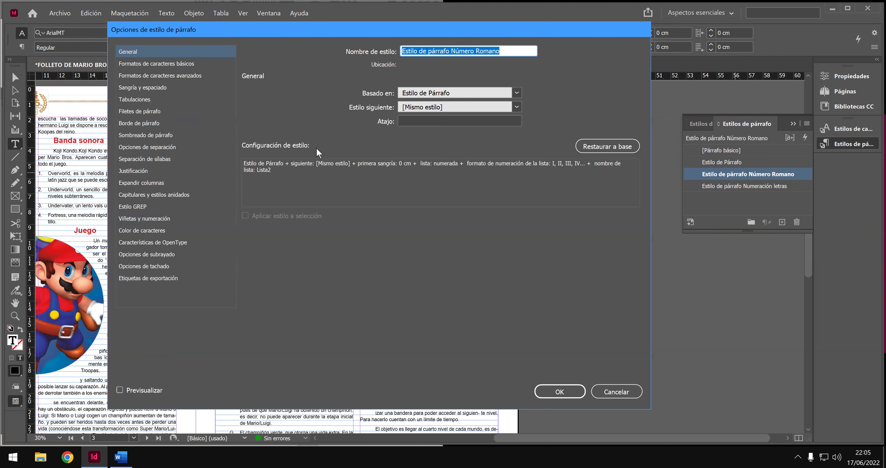
click(156, 100)
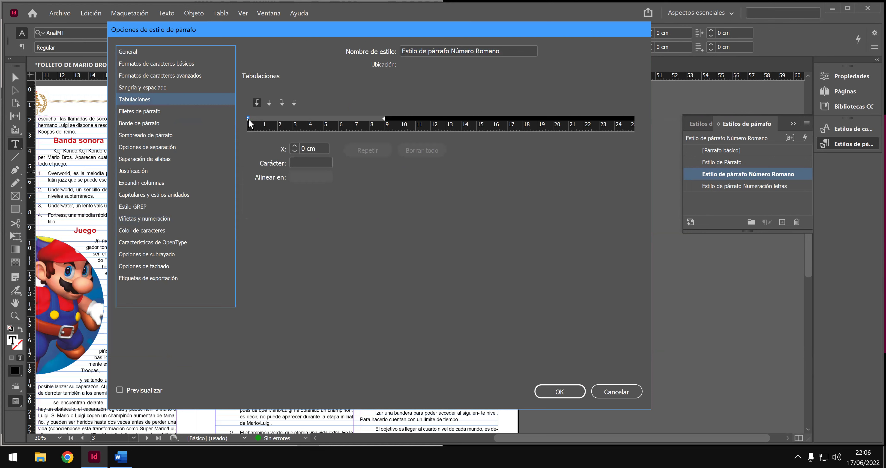
drag(250, 123, 265, 120)
drag(304, 149, 322, 153)
key(BackSpace)
key(Return)
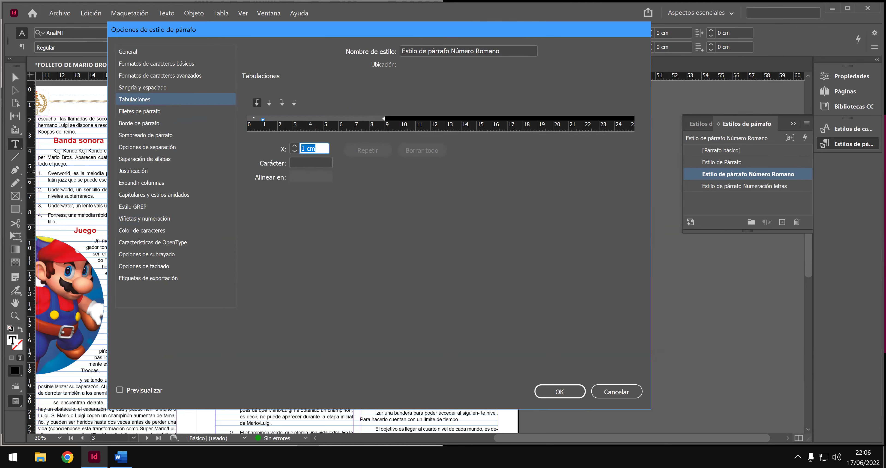
key(Return)
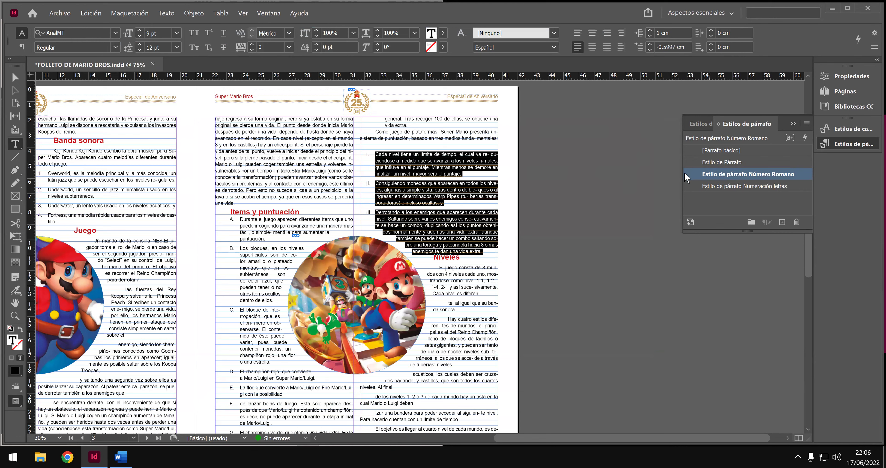
Insert a blank line between the third scoring paragraph and the "Niveles" subheading on page 3.
scroll(494, 220, down, 1)
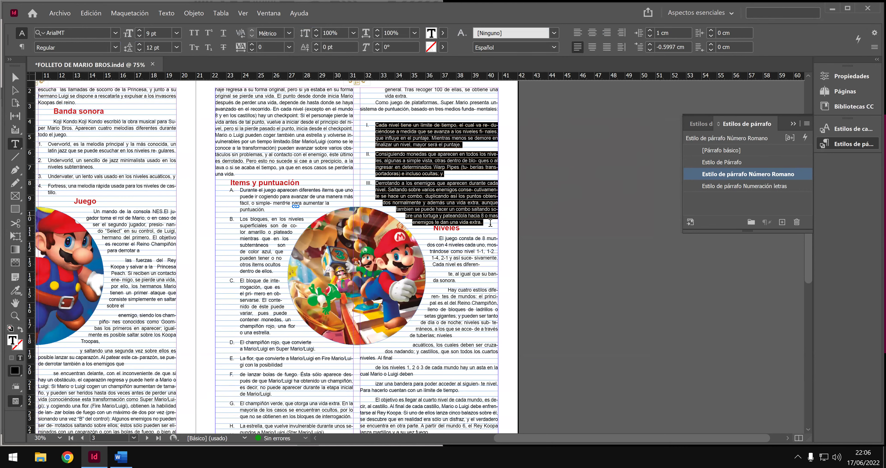
click(493, 224)
key(KP_Enter)
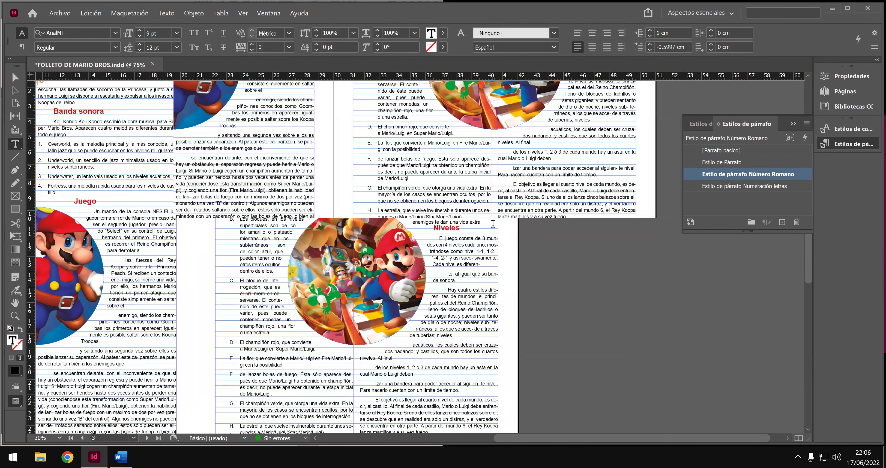
key(ctrl+z)
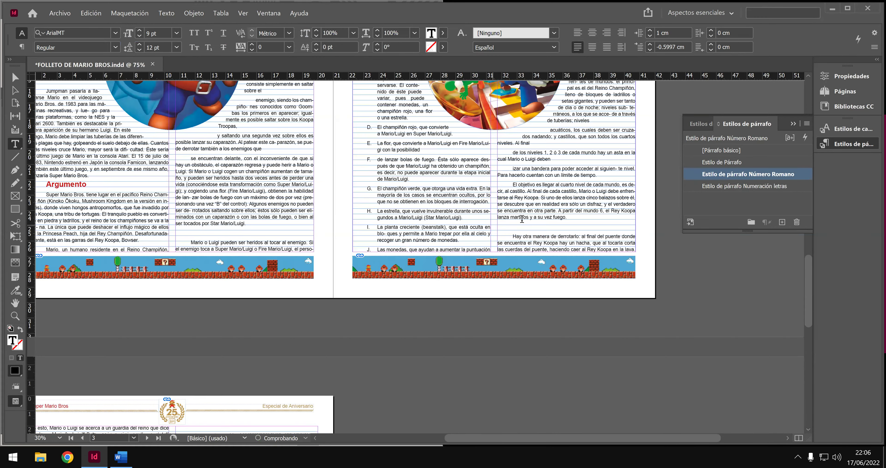
scroll(579, 196, up, 2)
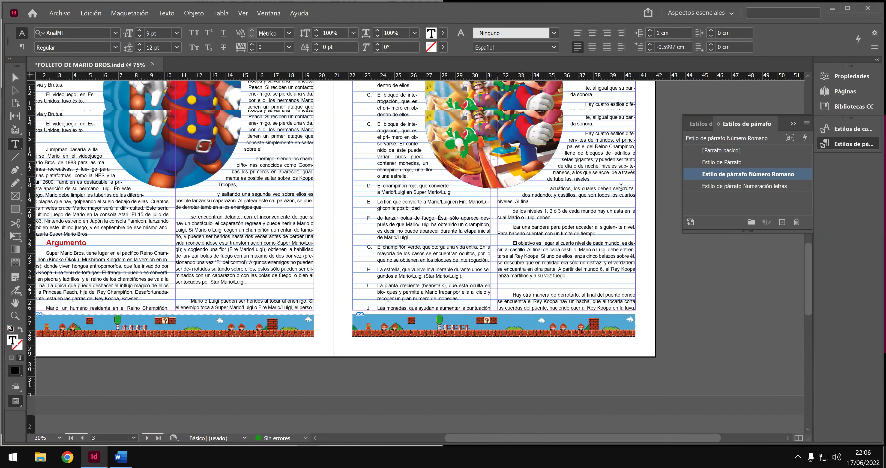
scroll(622, 185, up, 4)
key(Down)
key(Return)
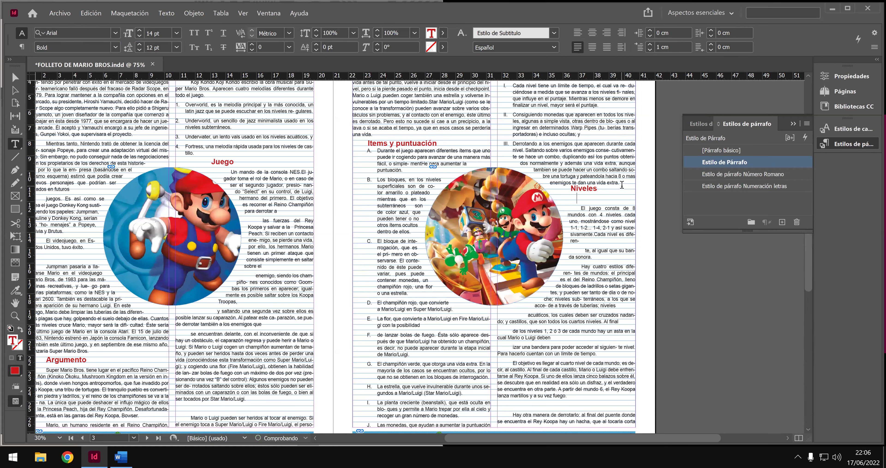
key(BackSpace)
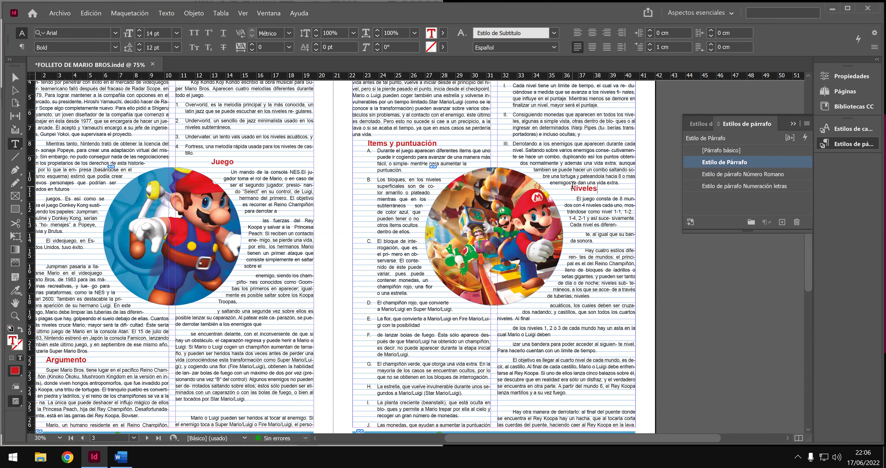
click(573, 187)
key(Return)
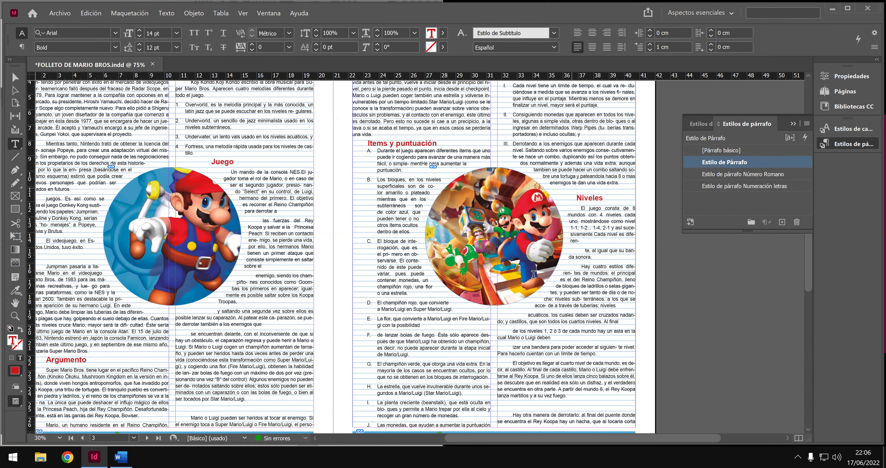
Insert two paragraph breaks after "sólo súbditos disfrazados." on page 4 to push "Otros personajes:" towards the second column.
scroll(547, 298, down, 2)
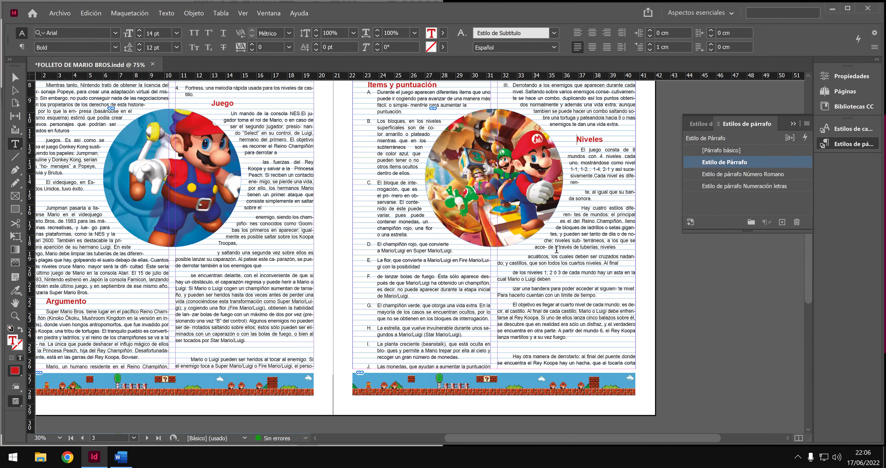
scroll(561, 248, down, 4)
scroll(541, 293, down, 3)
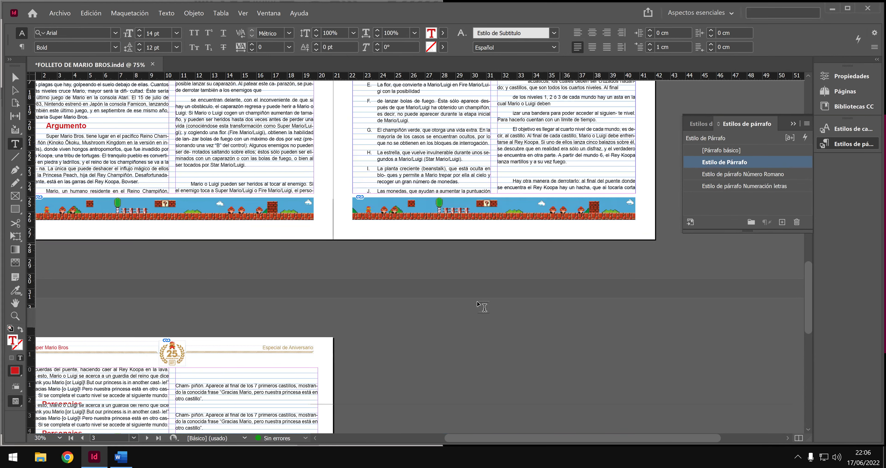
scroll(481, 306, down, 5)
scroll(273, 254, down, 1)
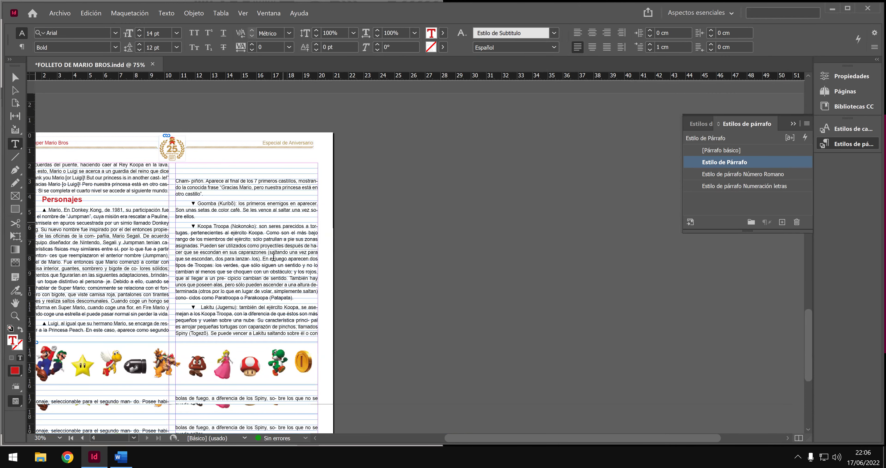
scroll(273, 257, down, 7)
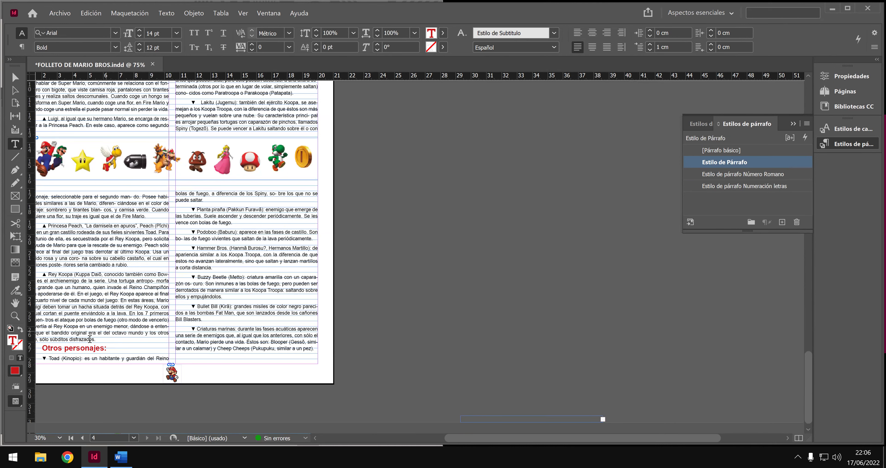
click(104, 339)
key(Return)
key(Return)
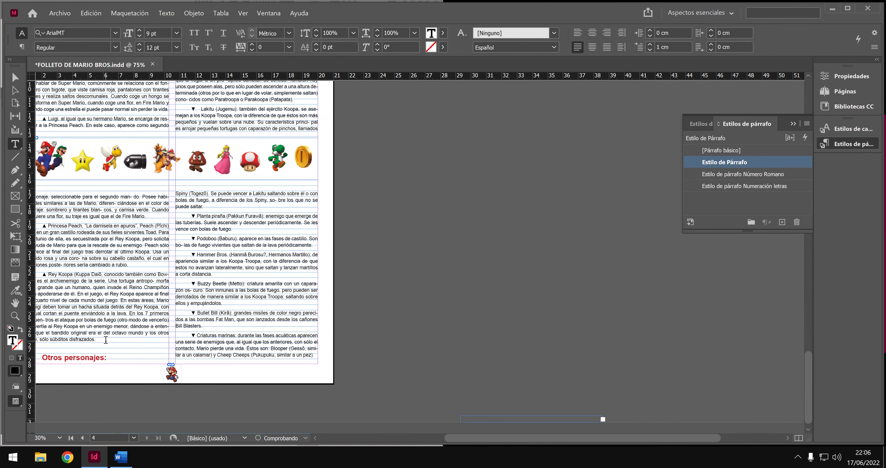
Remove the two added paragraph breaks before "Otros personajes:" and select the upper text frame of page 4's second column.
scroll(267, 236, up, 9)
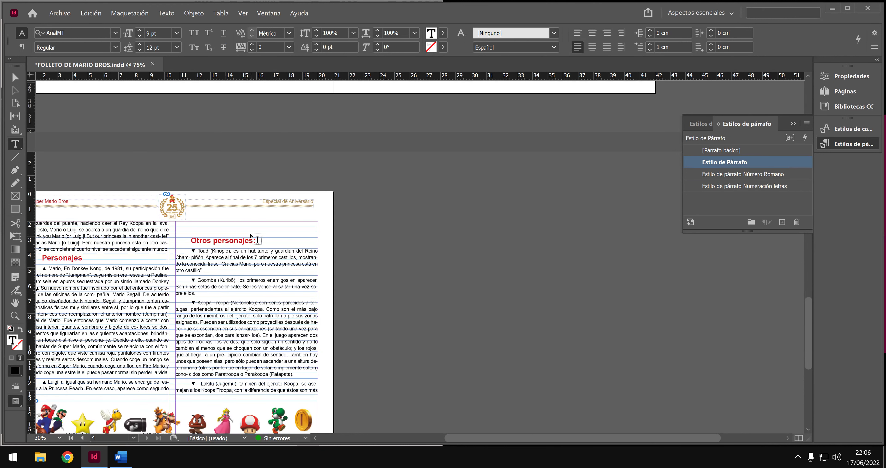
key(BackSpace)
key(BackSpace)
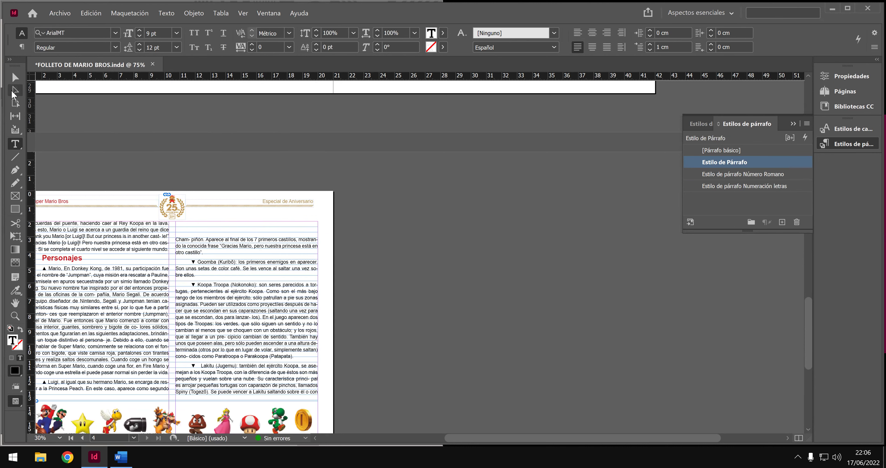
click(187, 236)
key(Escape)
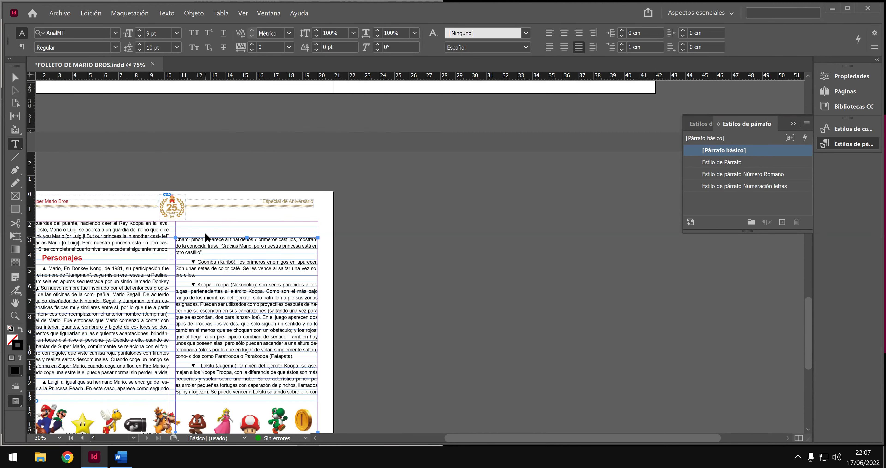
click(206, 233)
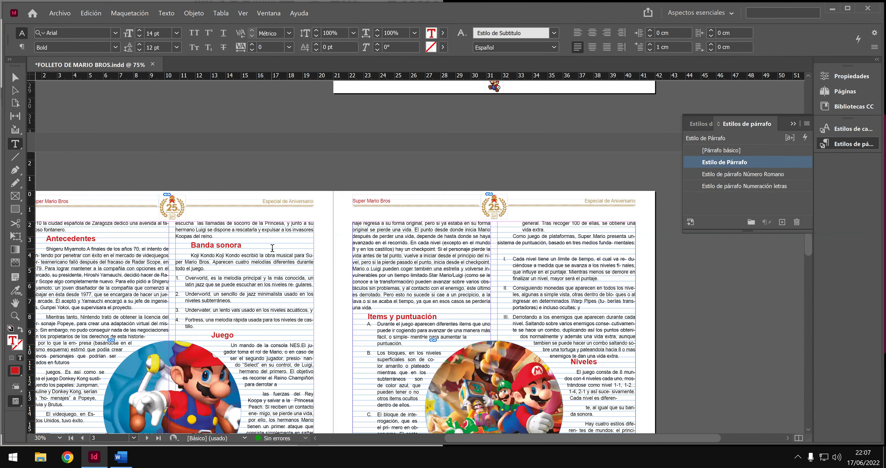
Undo the recent edits back to before the Roman numeral style's indent change.
key(ctrl+z)
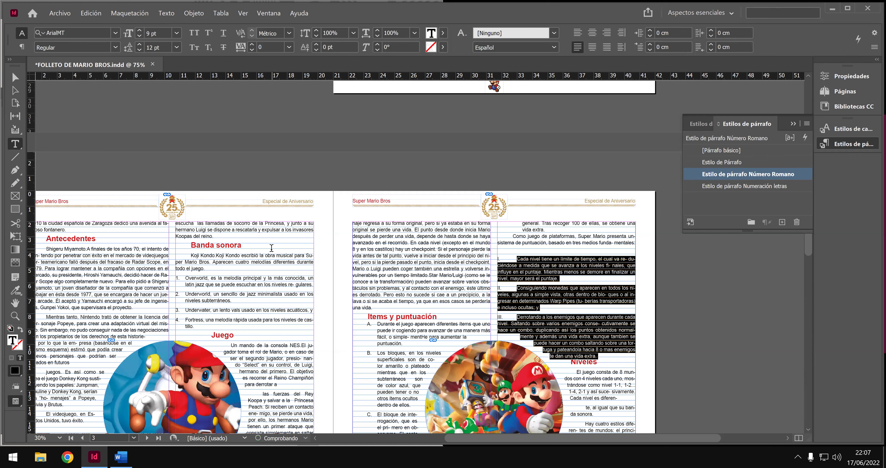
scroll(549, 294, down, 2)
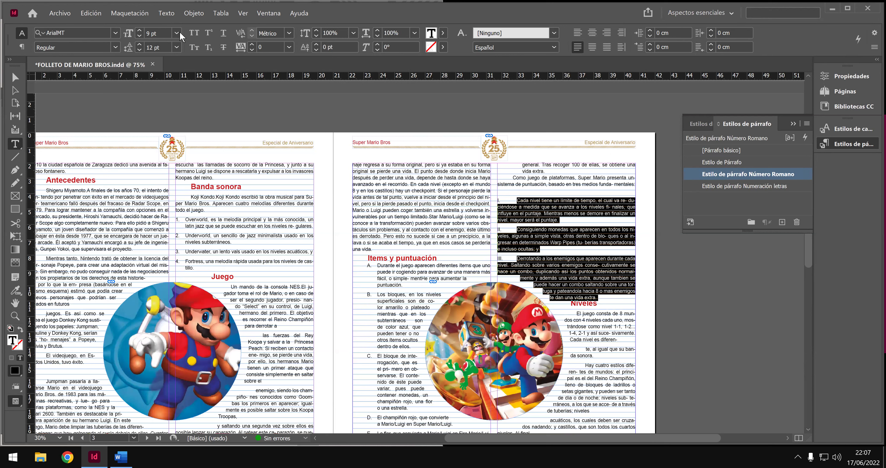
Redo the Roman numeral paragraph style's indent change and save the brochure document.
click(91, 12)
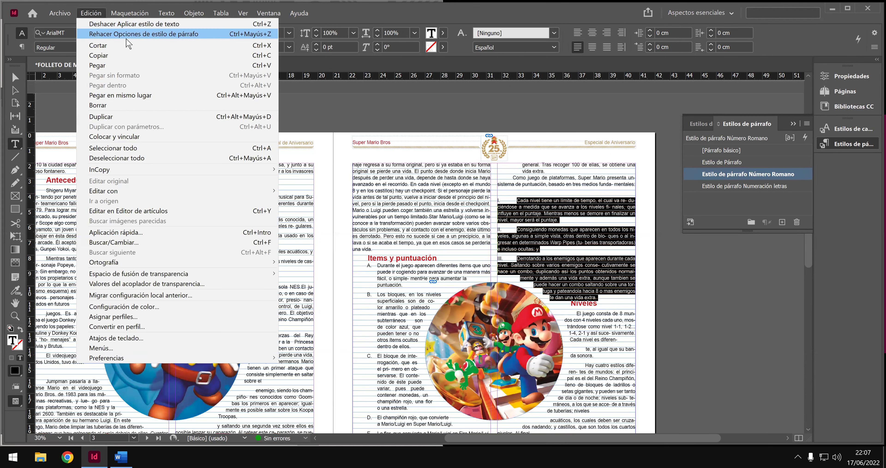
click(148, 35)
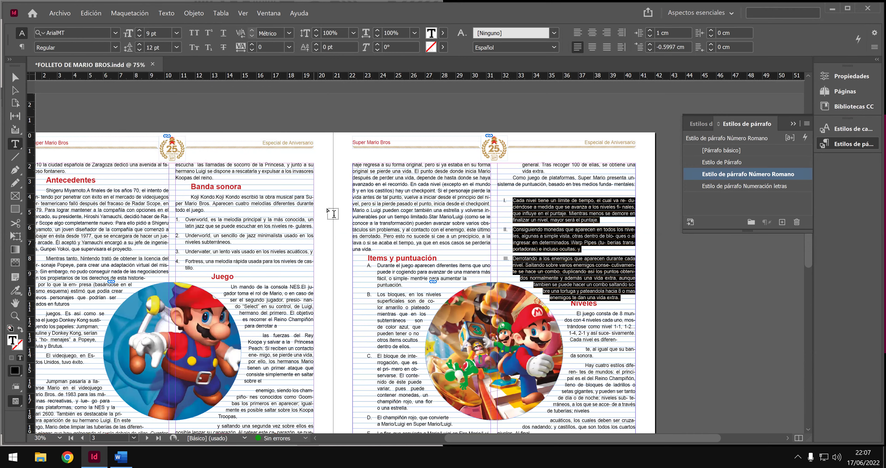
scroll(325, 265, down, 3)
scroll(79, 124, down, 3)
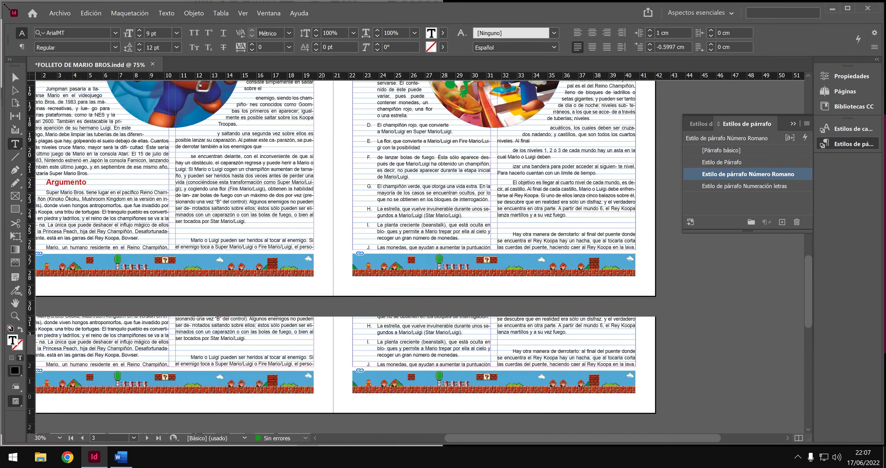
click(60, 12)
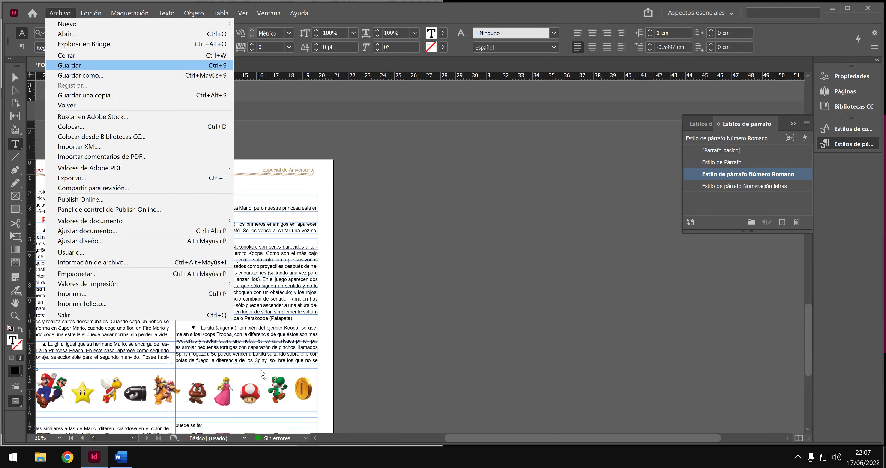
key(Return)
Extend the text frame of page 4's second column upward to Y 2 cm, 26.43 cm high, and save the document.
drag(503, 441, 394, 441)
click(362, 228)
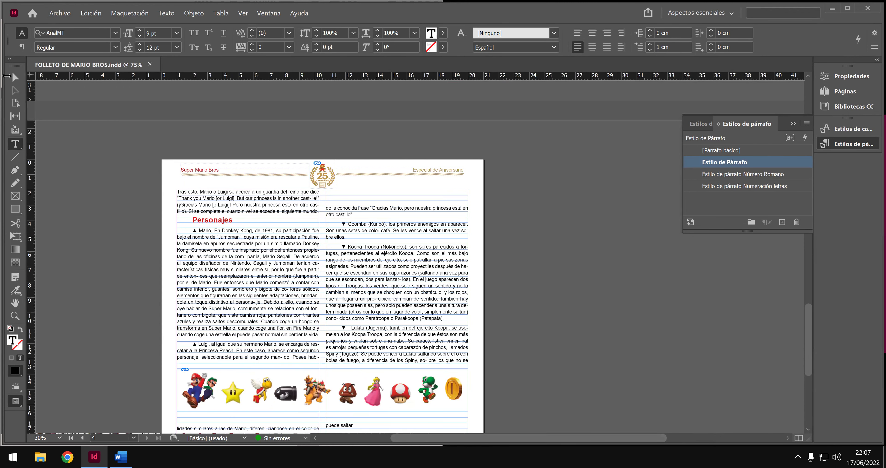
click(15, 77)
click(378, 227)
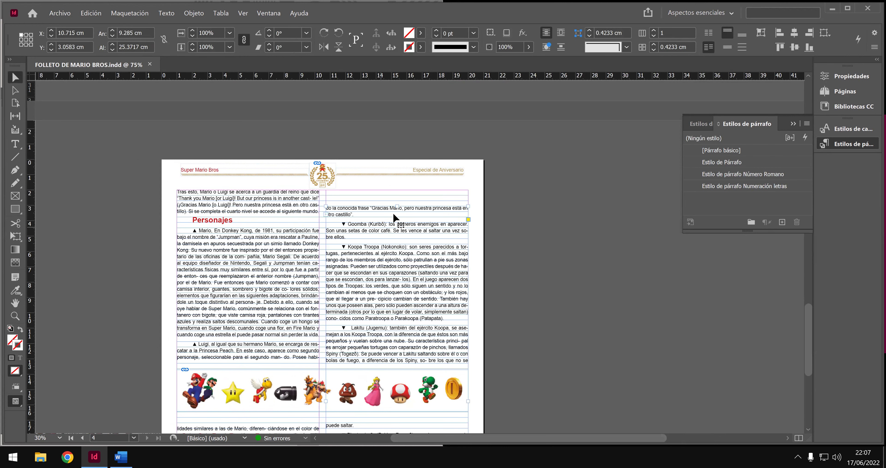
drag(396, 206, 397, 189)
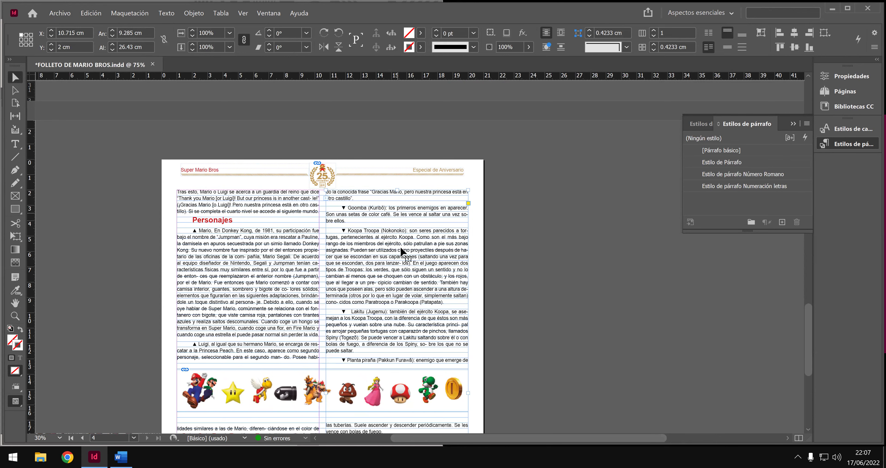
scroll(405, 270, down, 1)
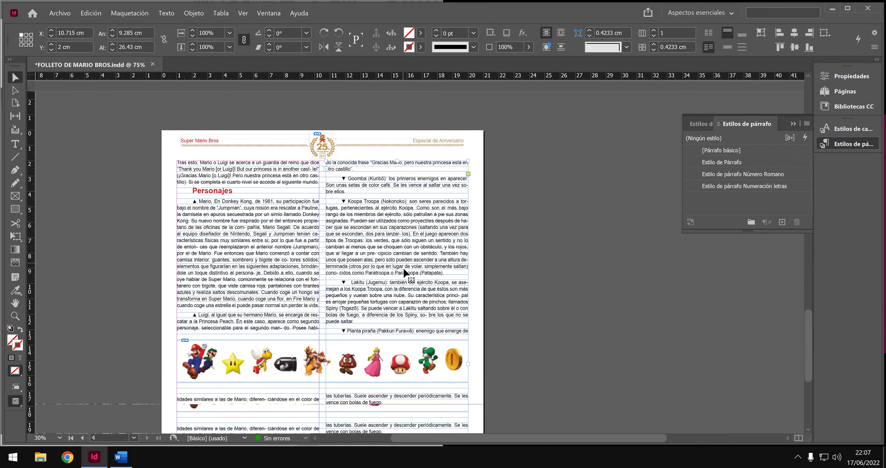
scroll(405, 273, down, 7)
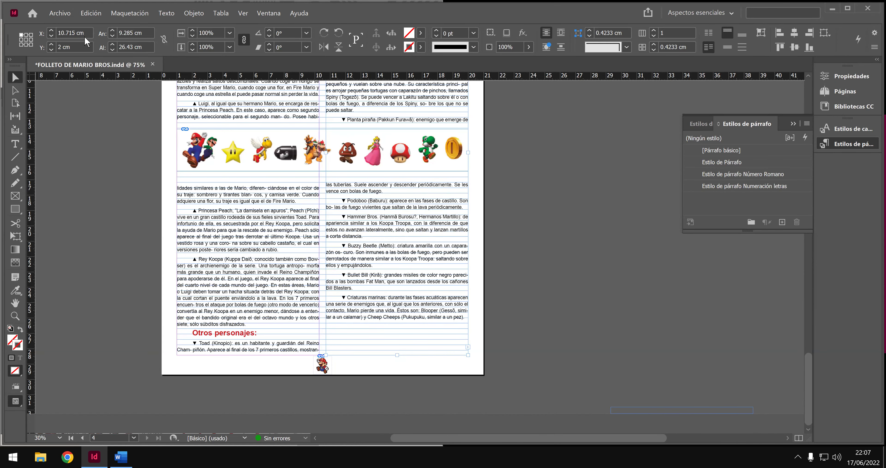
click(60, 15)
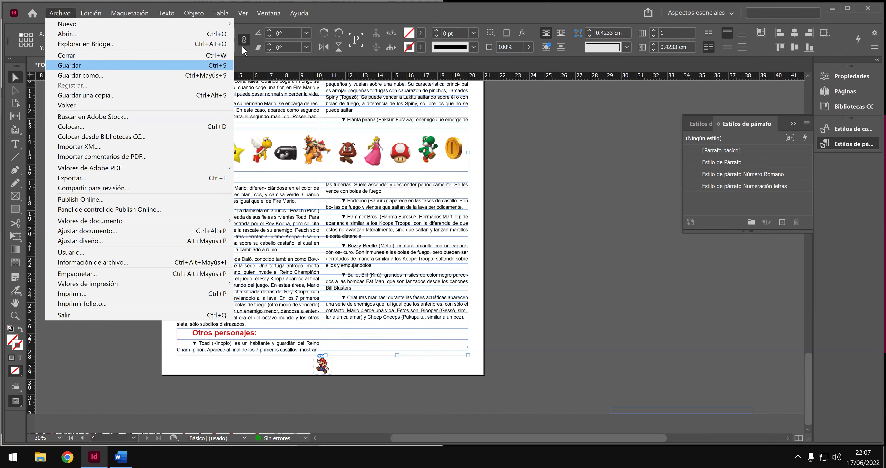
click(74, 66)
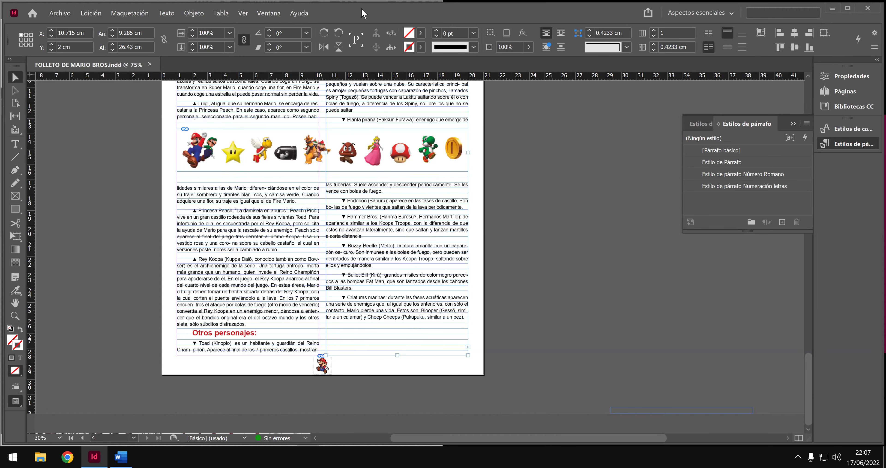
Export the brochure as Adobe PDF (Imprimir) with the [Impresión de alta calidad] preset, replacing the existing FOLLETO DE MARIO BROS file in CLASE_14.
double_click(367, 16)
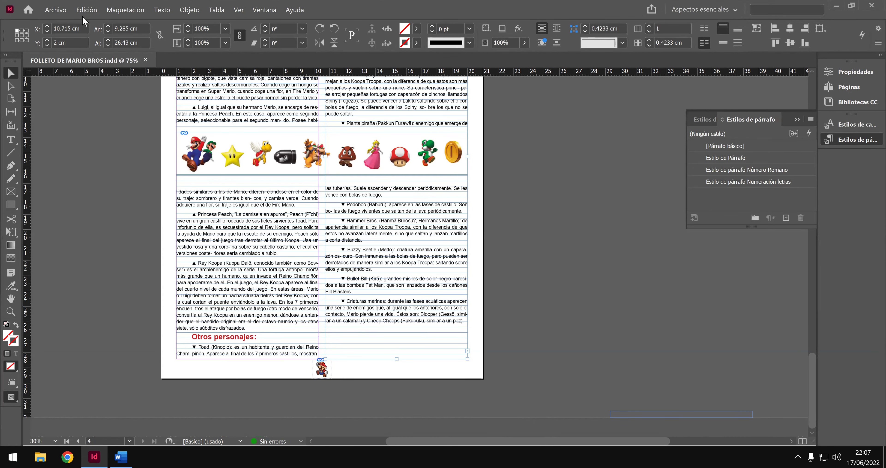
click(56, 10)
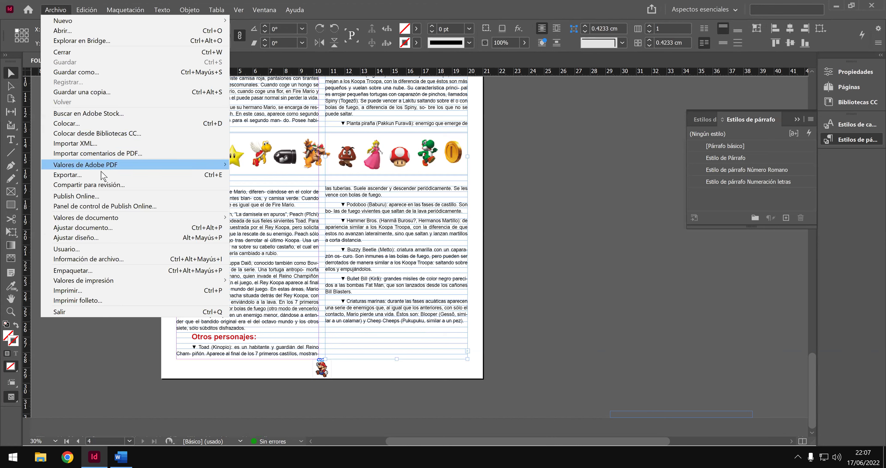
click(161, 175)
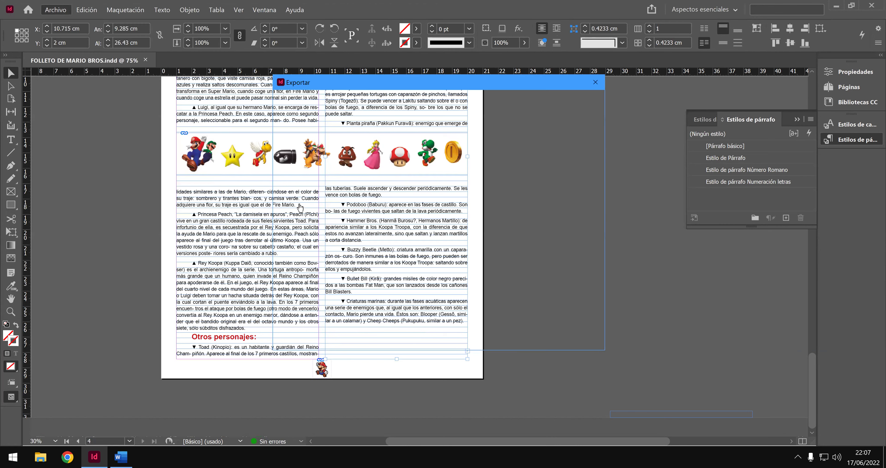
click(420, 165)
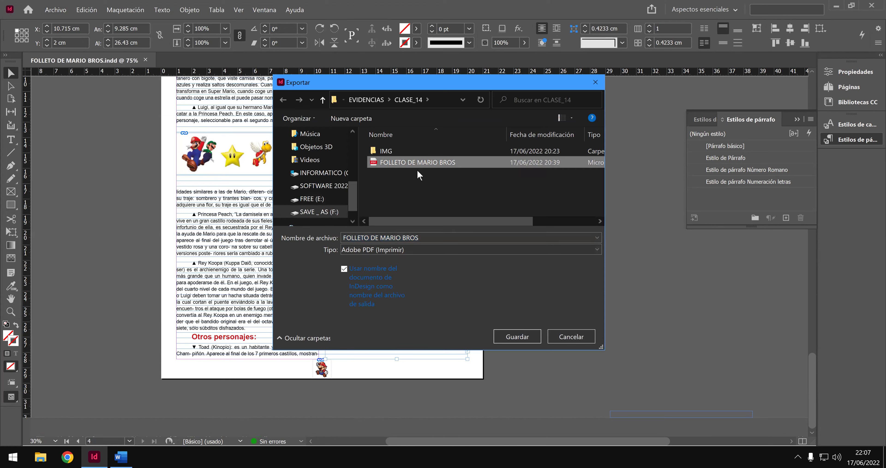
click(517, 337)
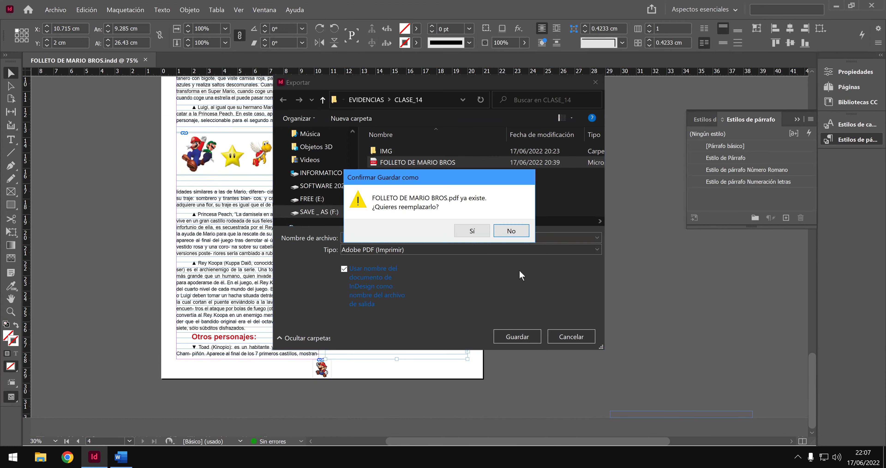
click(470, 234)
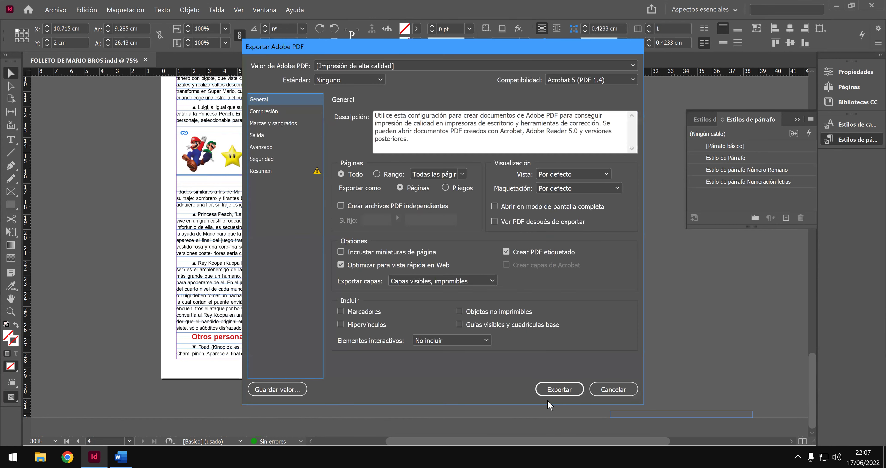
click(554, 390)
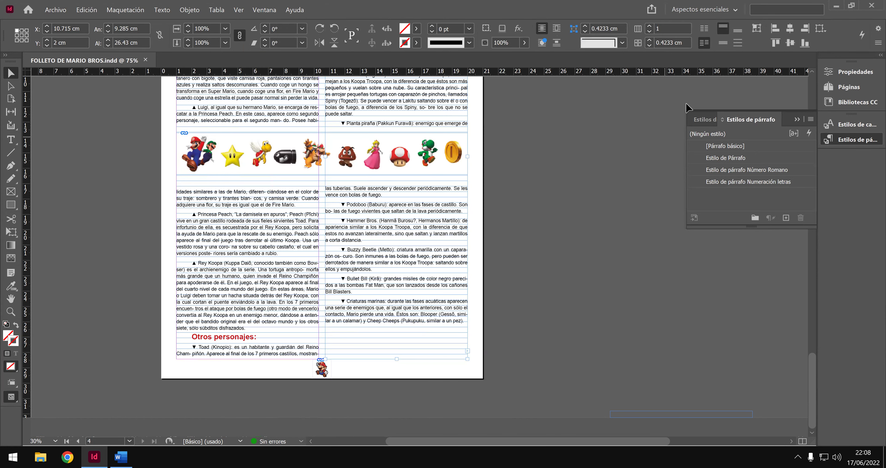
Close the Word reference and open F:\4 _ CHARLES CHAPLIN\DISEÑO Y DIAGRAMACIÓN\EVIDENCIAS\CLASE_14 in File Explorer.
click(836, 6)
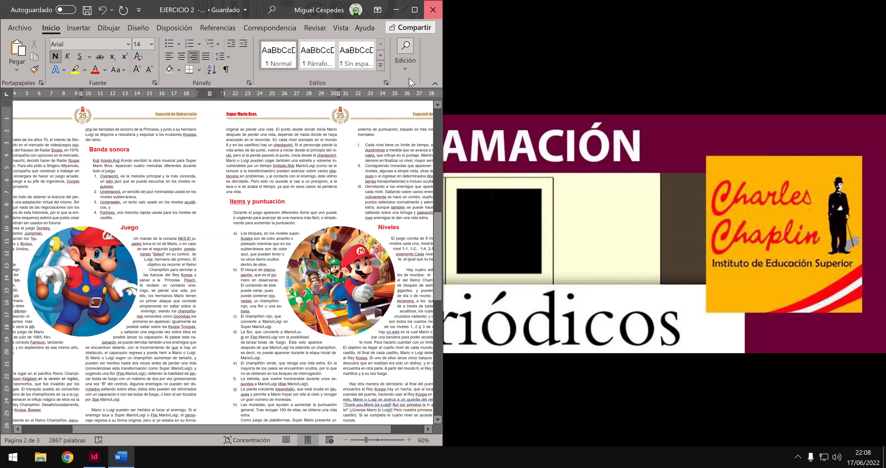
key(alt+F4)
click(40, 457)
click(247, 232)
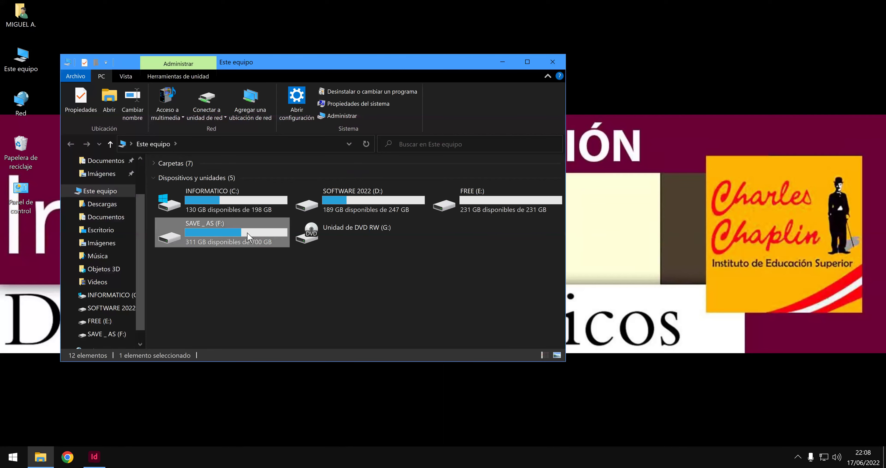
double_click(247, 233)
key(super+Up)
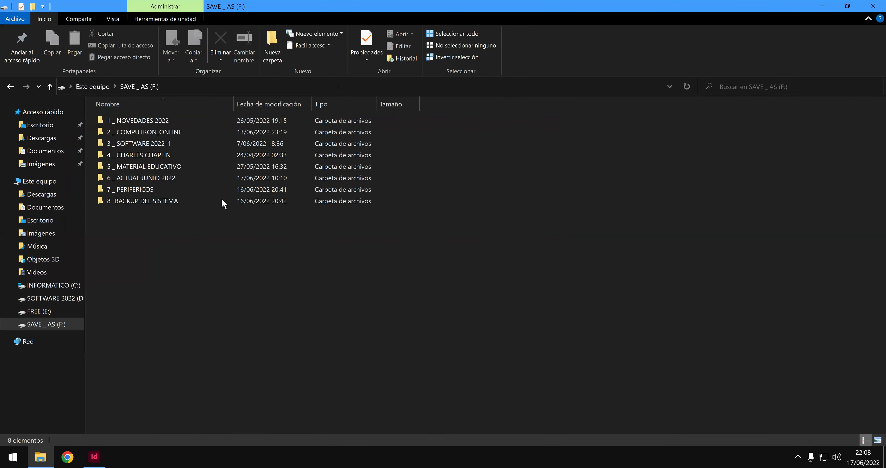
double_click(164, 151)
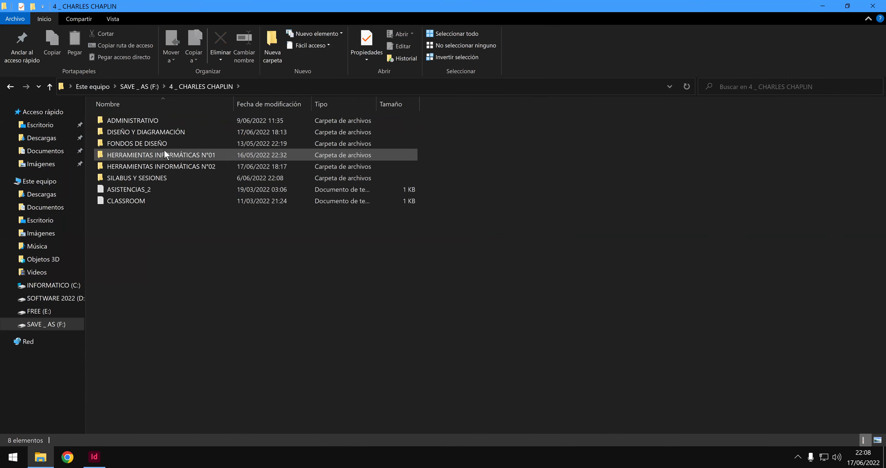
double_click(176, 132)
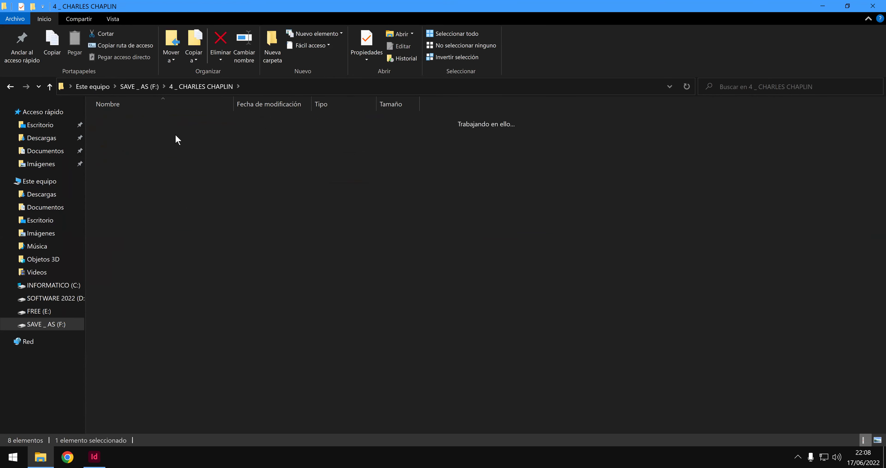
click(140, 281)
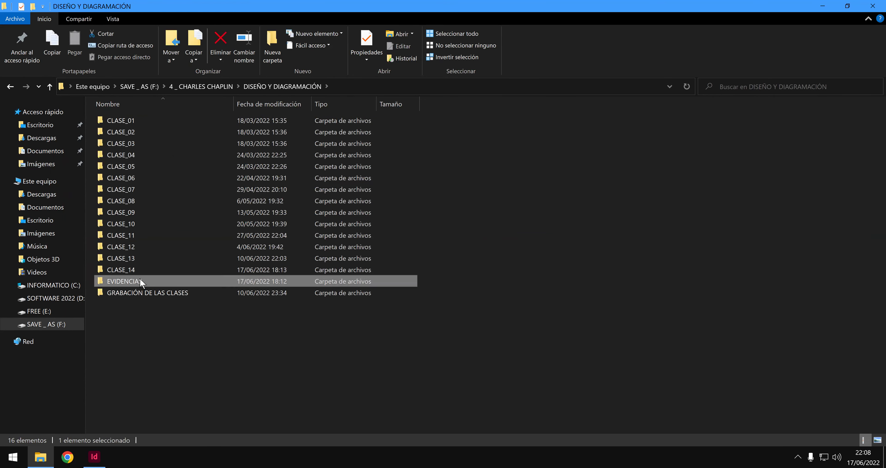
double_click(140, 281)
double_click(134, 260)
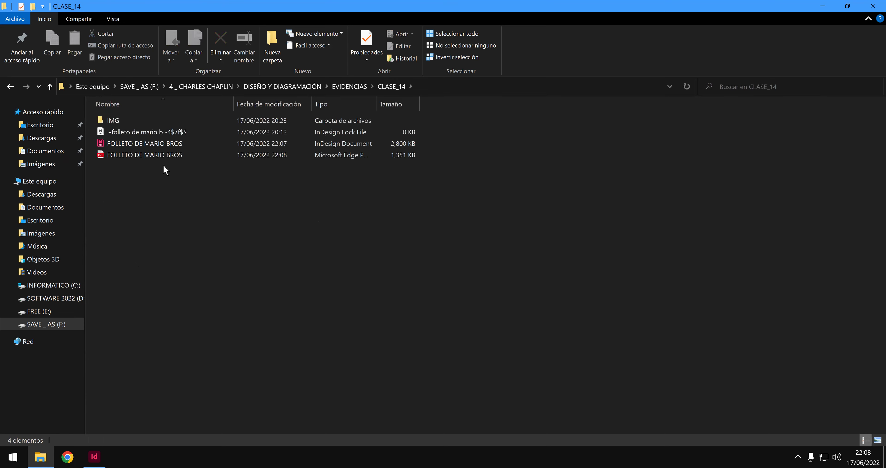
Open the exported FOLLETO DE MARIO BROS PDF in a maximized window and review the layout of its four pages.
double_click(166, 156)
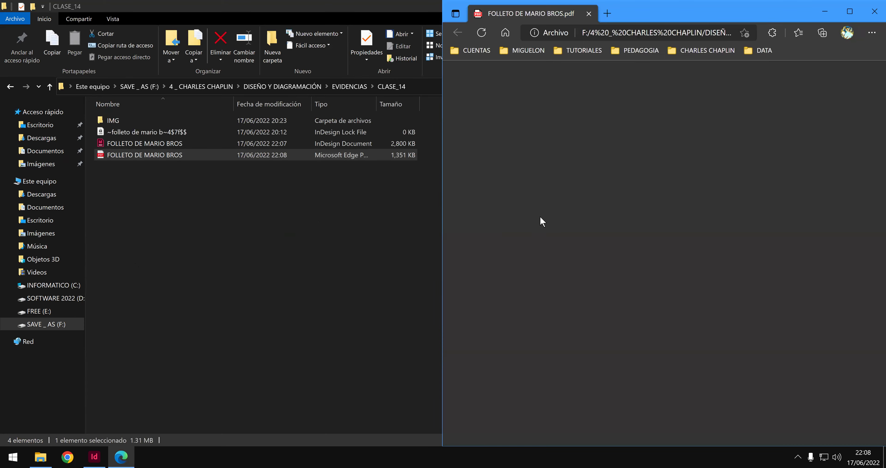
key(super+Left)
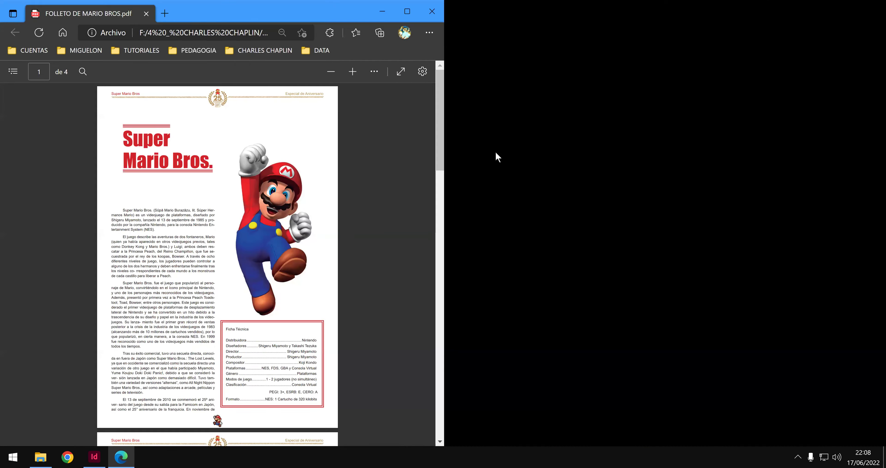
key(super+Up)
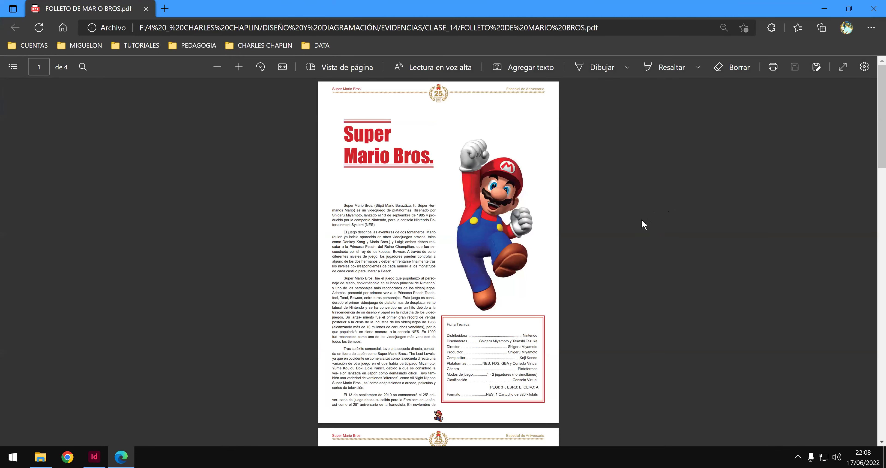
scroll(642, 219, down, 10)
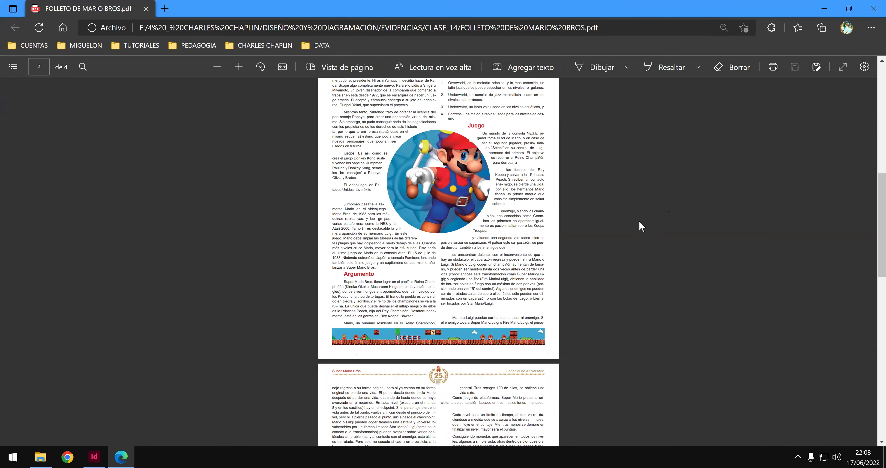
scroll(639, 222, down, 8)
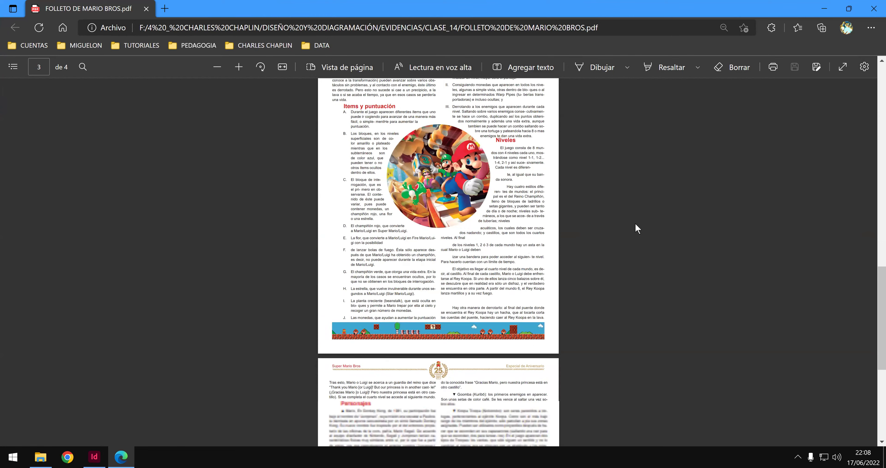
scroll(637, 228, down, 6)
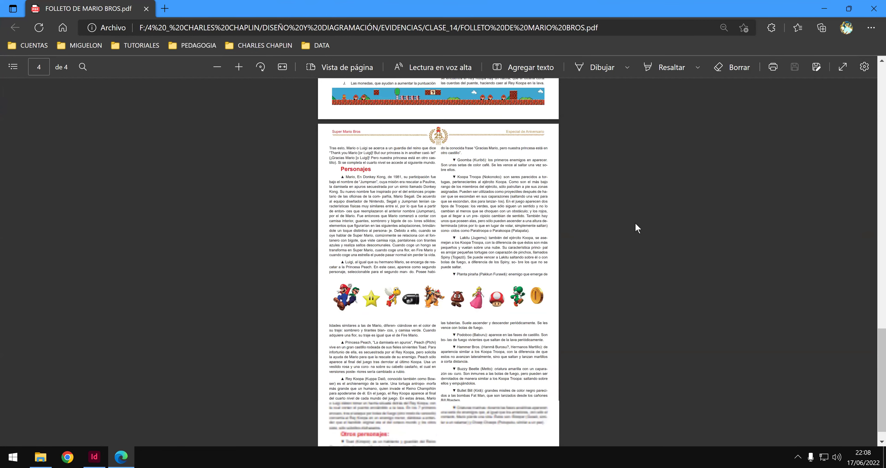
scroll(637, 228, down, 1)
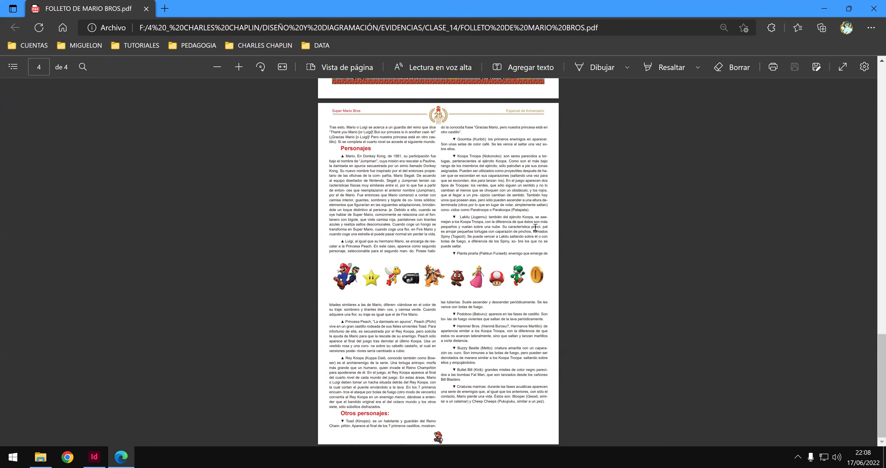
scroll(534, 231, up, 6)
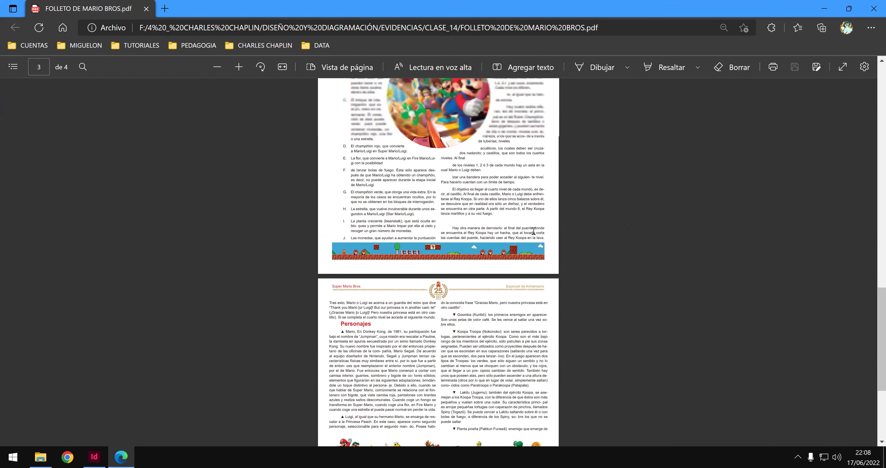
scroll(534, 233, up, 15)
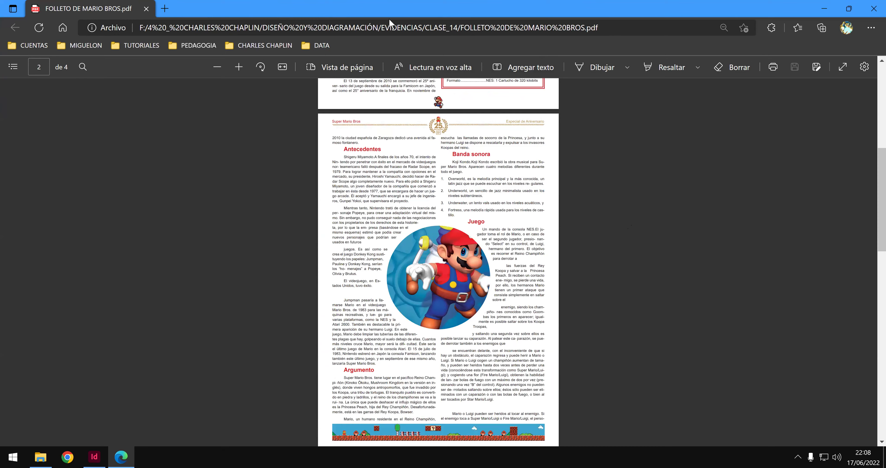
Place the PDF window side by side with the CLASE_14 folder window.
key(super+Right)
click(220, 153)
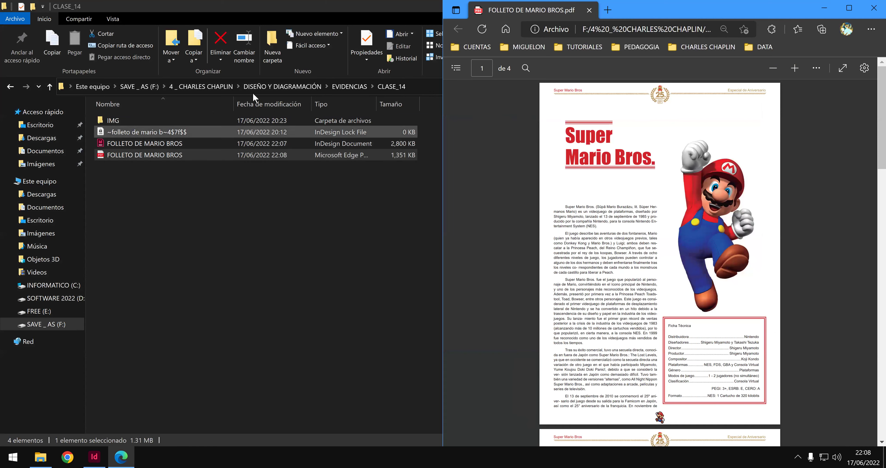
Open the EJERCICIO 2 PDF from F:\4 _ CHARLES CHAPLIN\DISEÑO Y DIAGRAMACIÓN\CLASE_14.
key(super+Up)
click(203, 87)
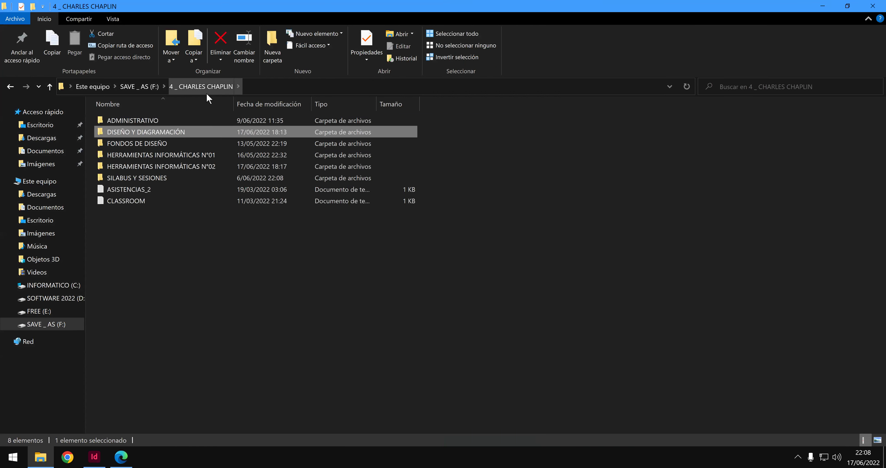
double_click(181, 132)
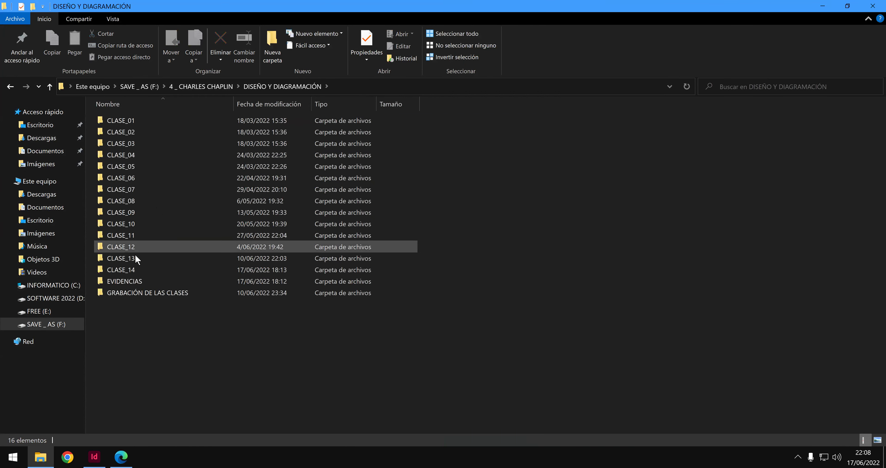
double_click(139, 266)
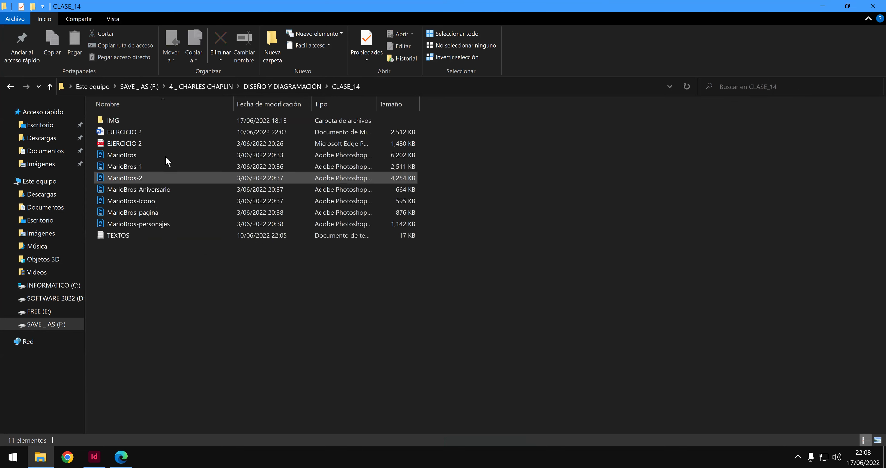
double_click(159, 145)
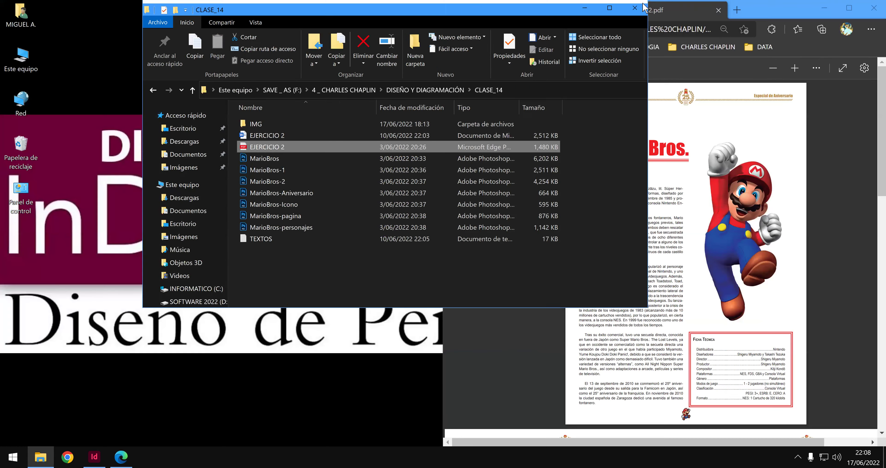
Close the CLASE_14 folder window and place EJERCICIO 2 in its own window side by side with the FOLLETO DE MARIO BROS PDF.
click(635, 8)
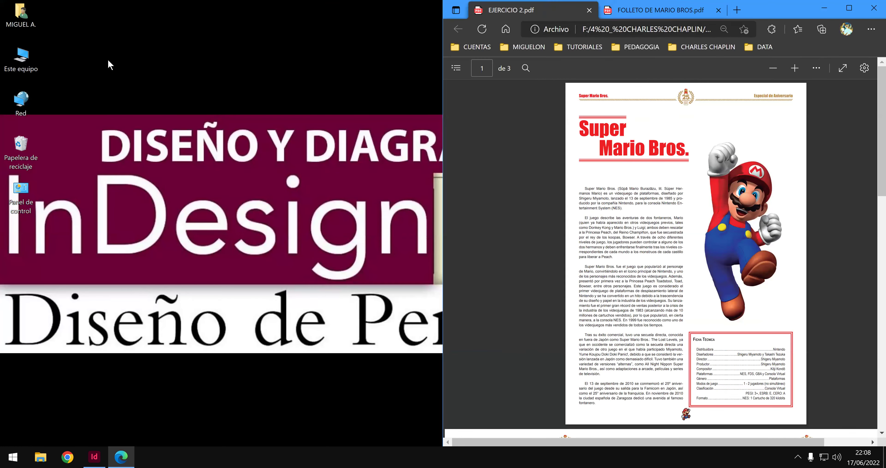
drag(47, 56, 141, 51)
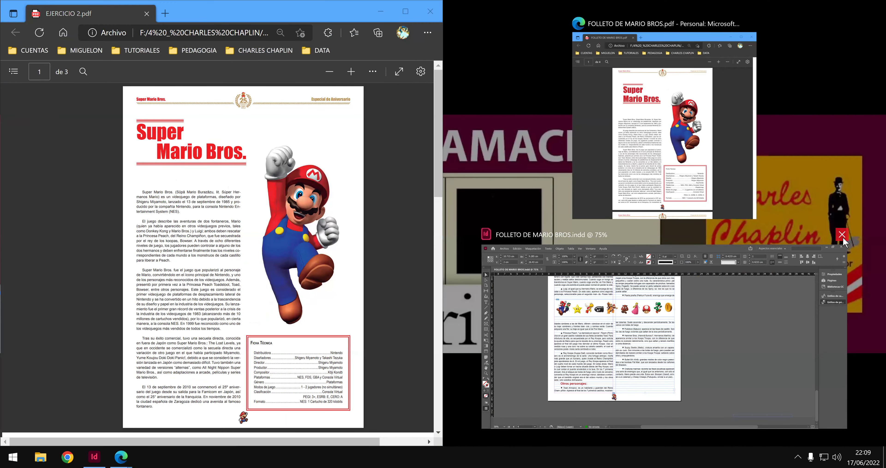
click(664, 137)
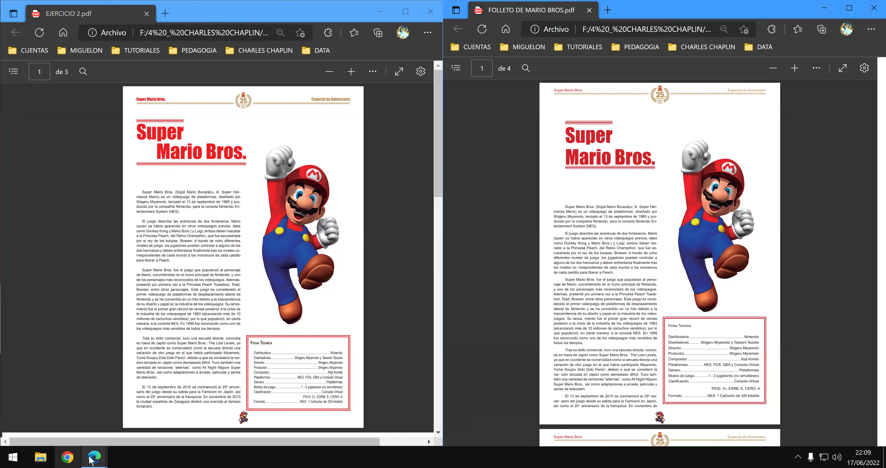
Compare the page layouts of the exported FOLLETO DE MARIO BROS PDF with the EJERCICIO 2 reference, covering the Antecedentes, Juego, Items y puntuación and Niveles sections.
mouse_move(97, 457)
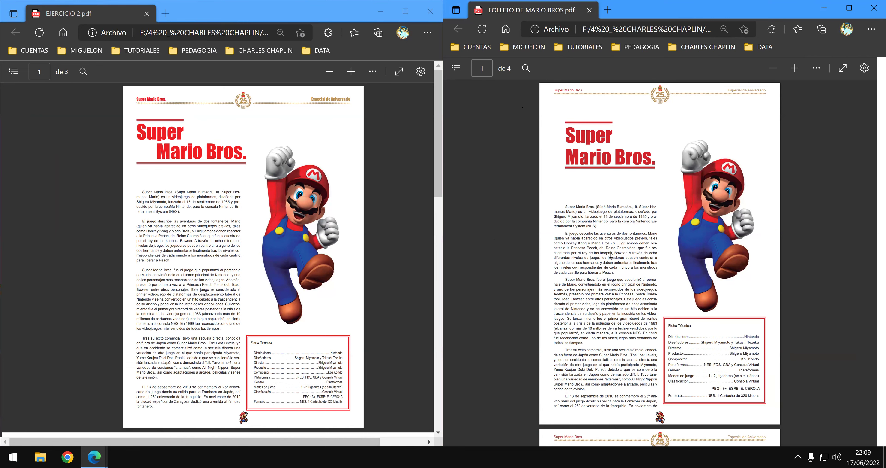
scroll(611, 255, down, 2)
scroll(621, 282, down, 3)
scroll(625, 288, down, 3)
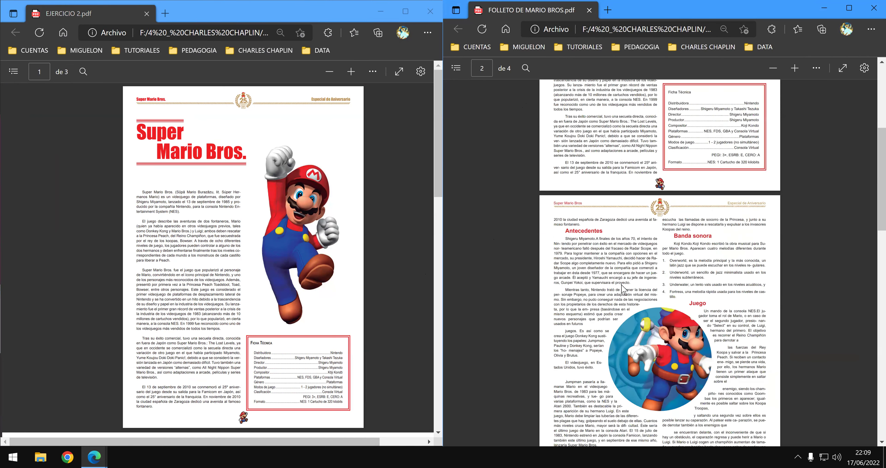
scroll(745, 118, down, 3)
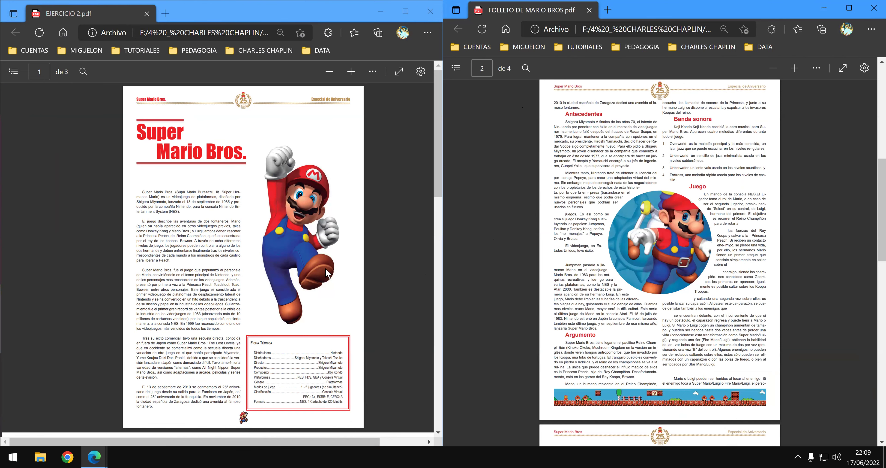
scroll(327, 274, down, 15)
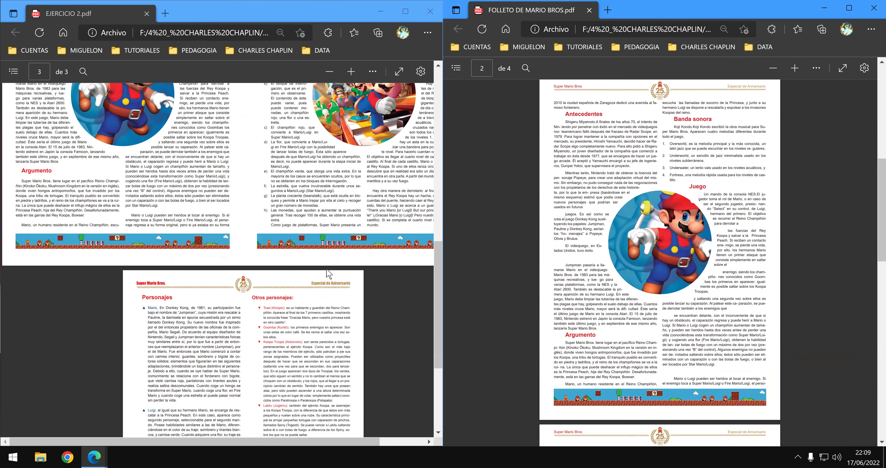
scroll(328, 273, up, 5)
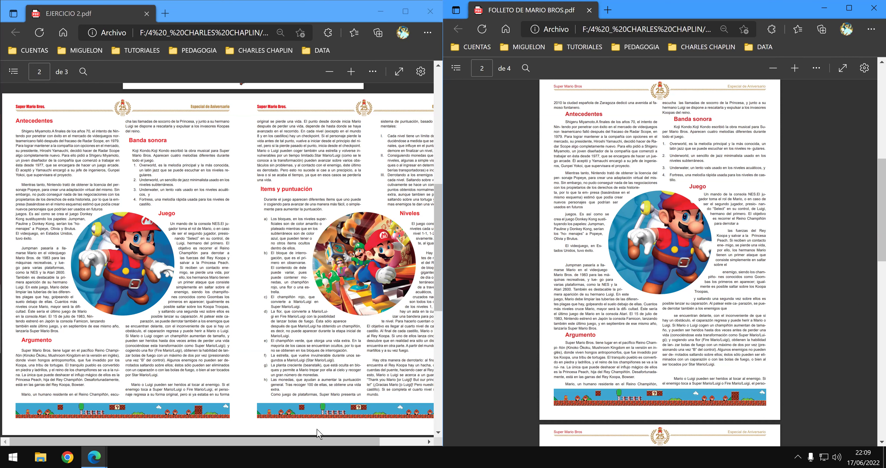
scroll(387, 448, right, 1)
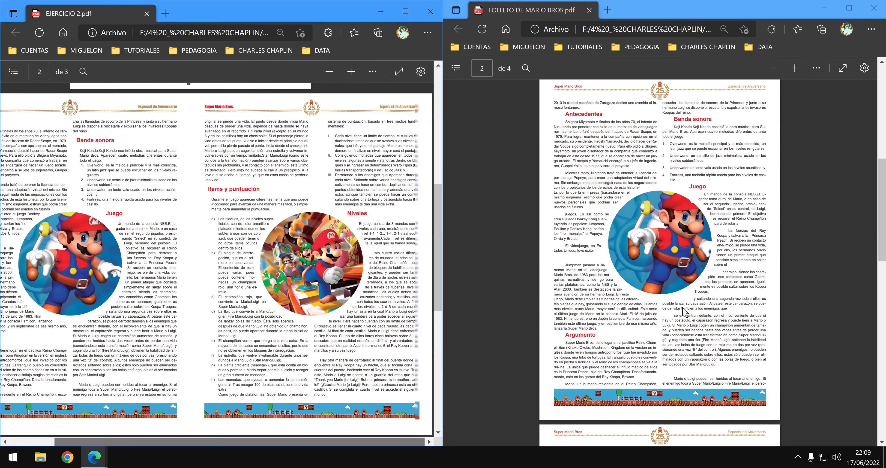
scroll(683, 306, down, 3)
scroll(685, 312, down, 6)
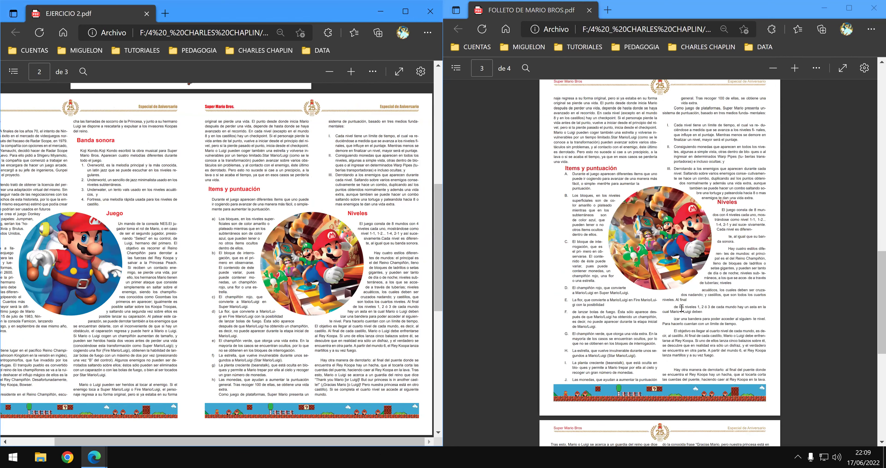